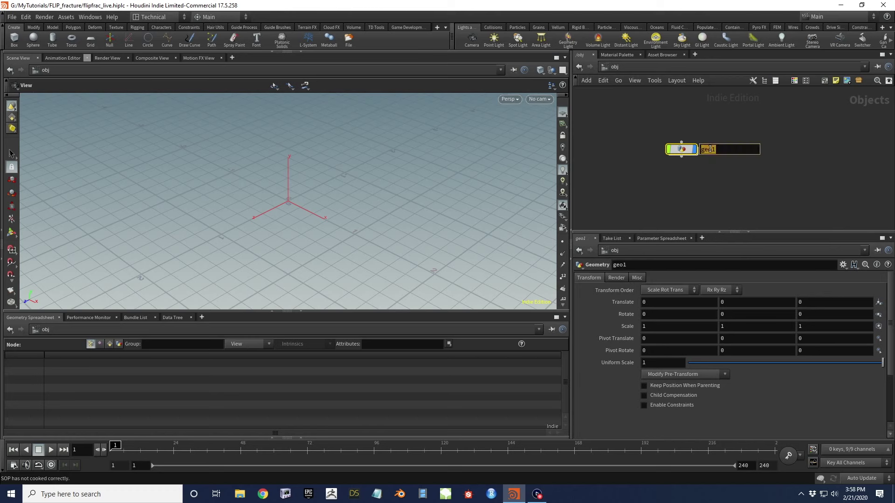
Rename geo1 to flipfracture, go inside it, and enlarge the network and parameter panes
text(flipfracture)
key(Return)
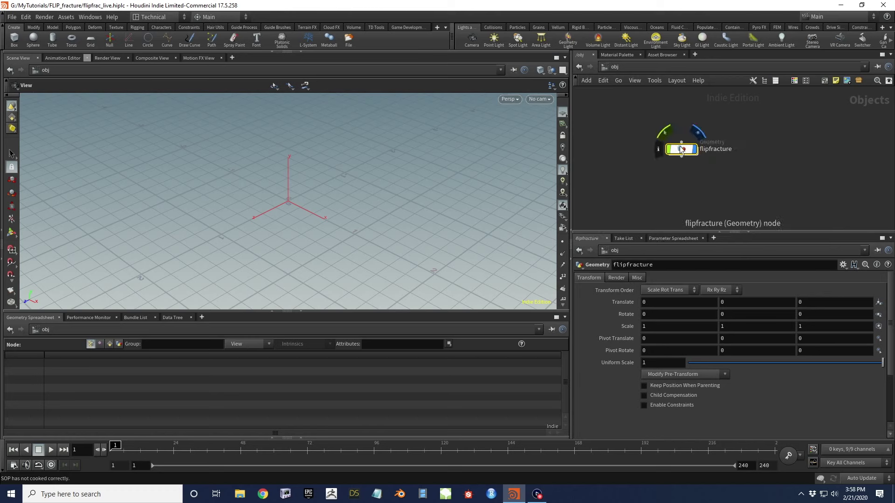
double_click(681, 149)
drag(684, 231, 683, 309)
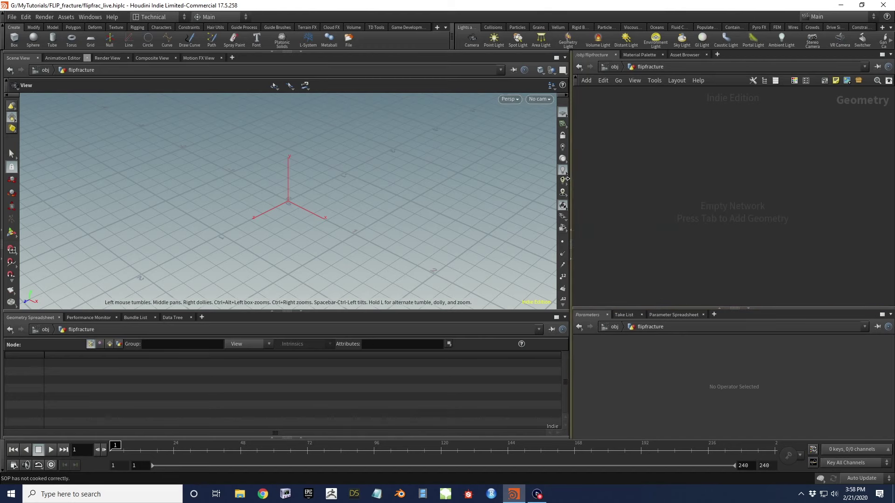
drag(572, 181, 529, 180)
Add a Box node to the network and pull the view back from the cube
key(Tab)
text(box)
key(Return)
click(648, 122)
drag(500, 140, 345, 234)
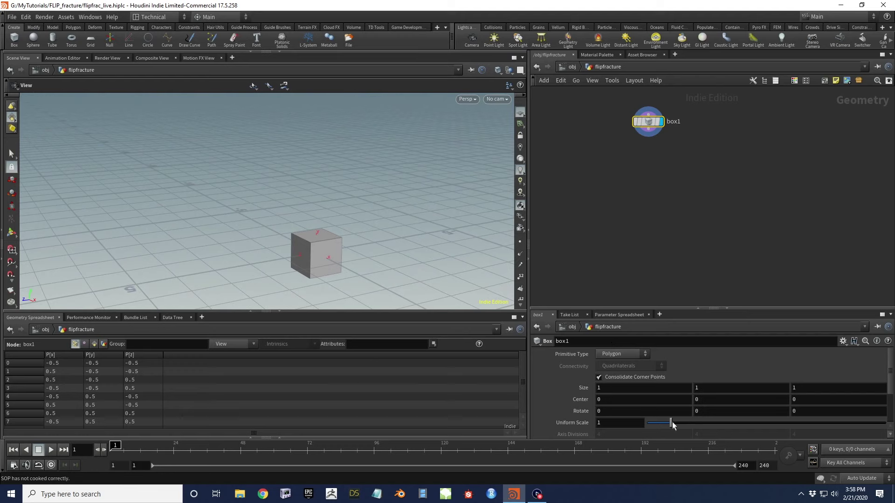
Add a Transform node under box1 with Translate Y of 5 and display it
key(Tab)
text(tran)
key(Return)
click(645, 149)
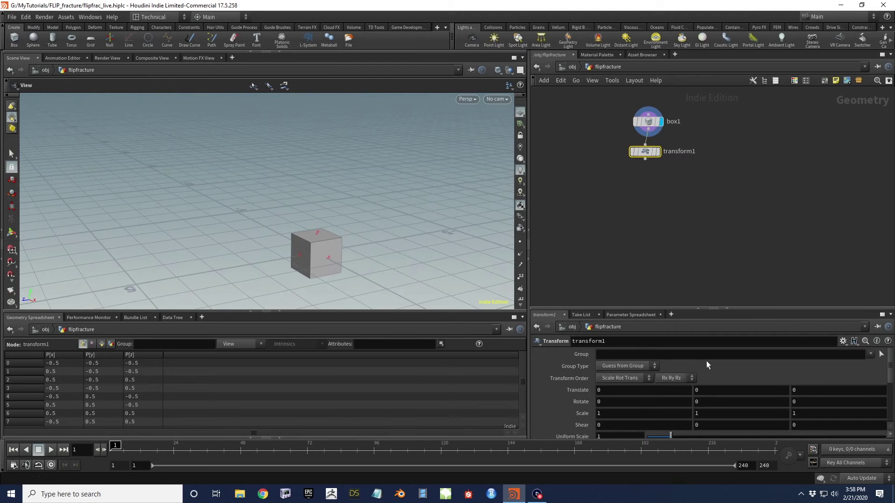
key(Return)
click(652, 152)
Frame the raised cube and tidy the nodes into a vertical column
middle_drag(303, 140, 325, 186)
mouse_move(323, 227)
middle_down()
mouse_move(313, 204)
mouse_move(312, 218)
middle_up()
mouse_move(643, 155)
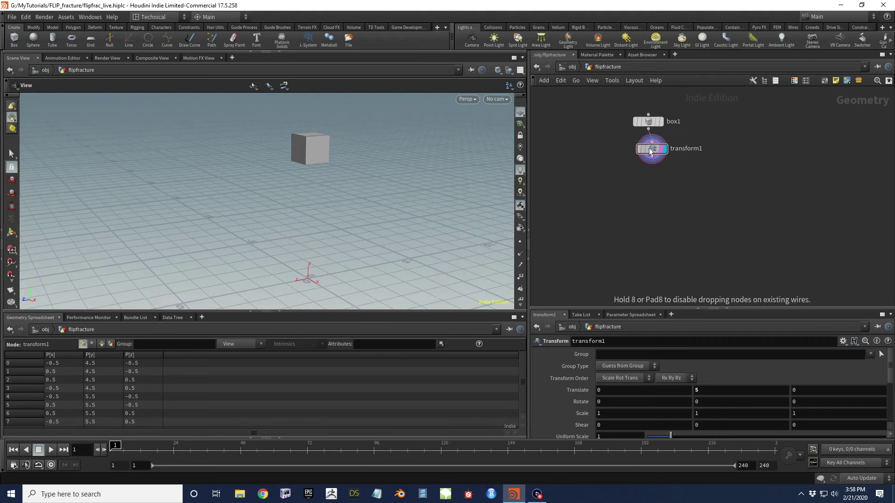
key(l)
middle_drag(652, 162, 638, 170)
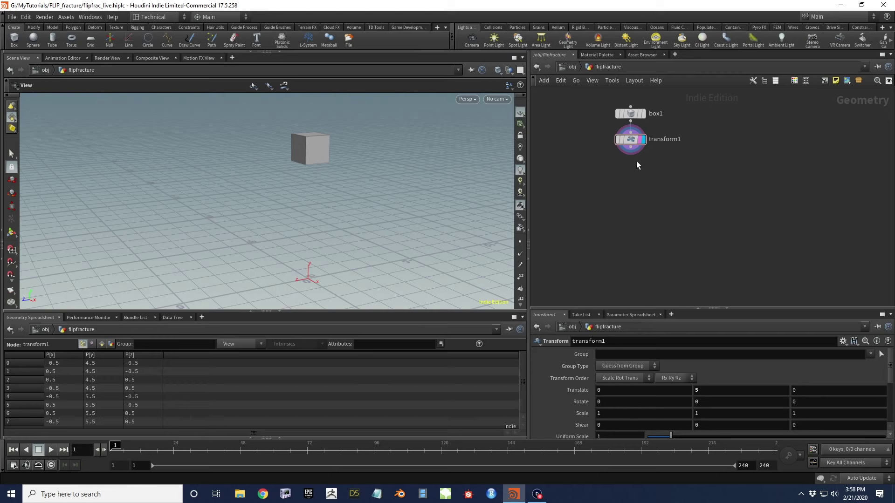
drag(630, 152, 701, 166)
Add an IsoOffset node after transform1 with Uniform Sampling Divs 100 and display its fog volume
text(iso)
key(Return)
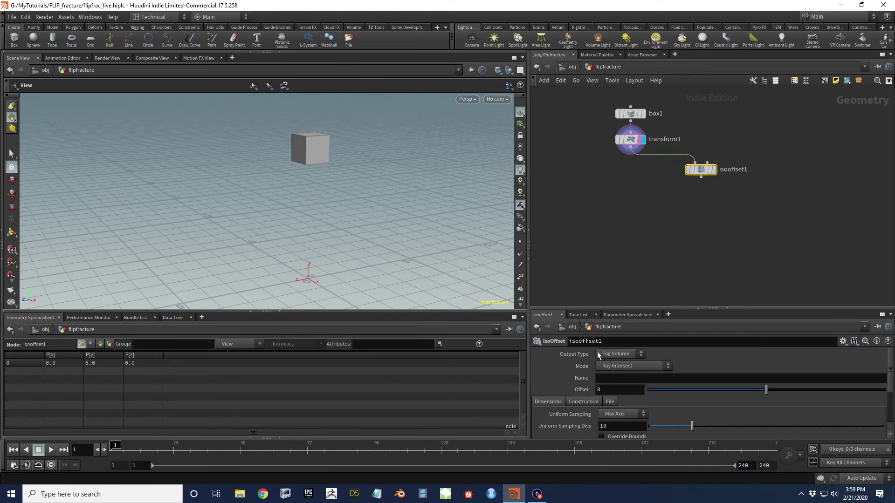
scroll(328, 160, up, 3)
drag(330, 161, 305, 187)
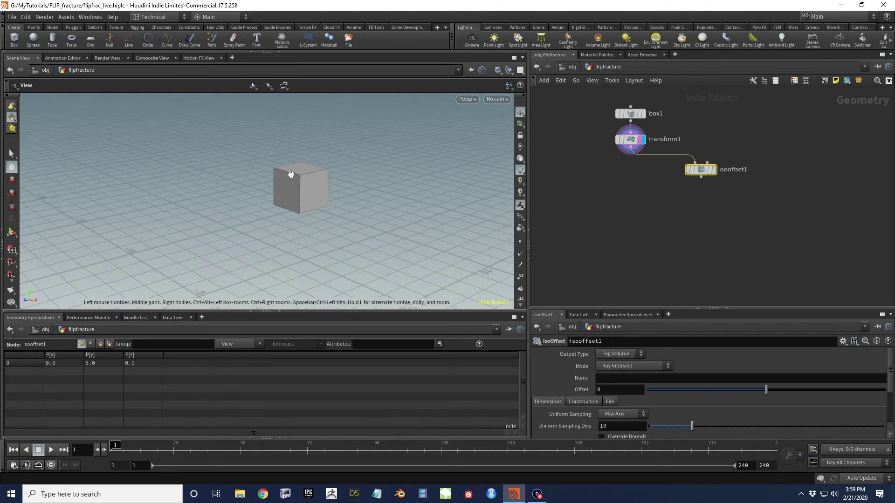
click(624, 426)
text(0)
key(Return)
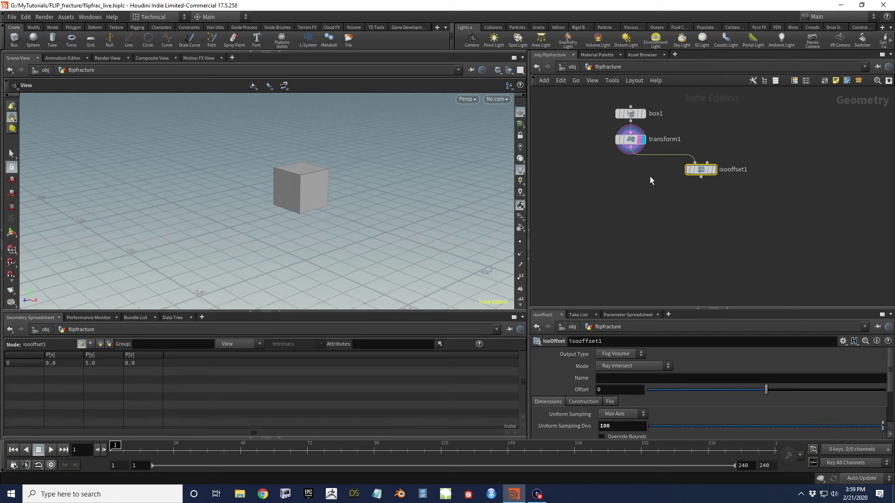
click(714, 170)
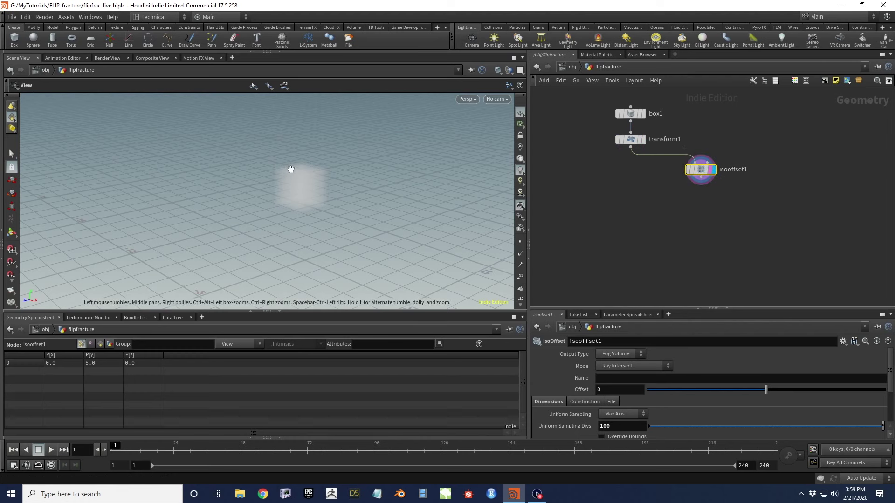
key(Tab)
Add a Scatter node wired from isooffset1 and display its points
mouse_move(728, 112)
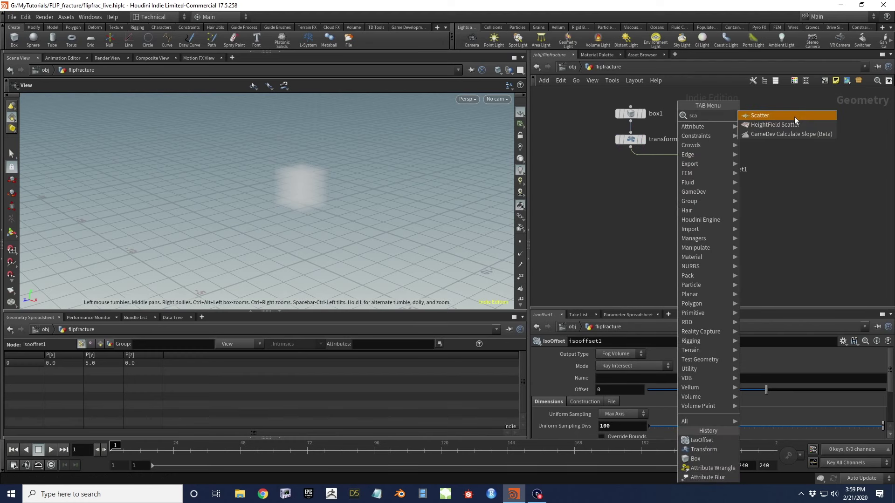
click(794, 117)
click(705, 208)
click(701, 178)
click(704, 202)
drag(711, 211, 710, 208)
click(716, 205)
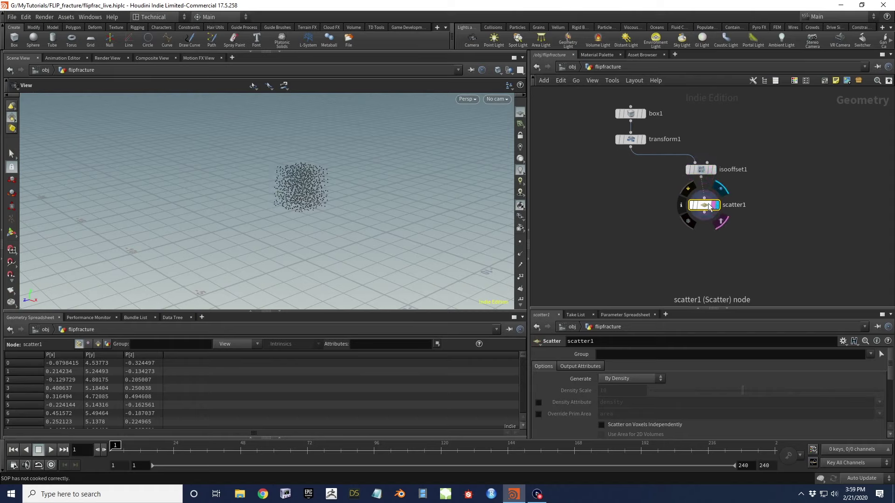
right_drag(267, 208, 342, 194)
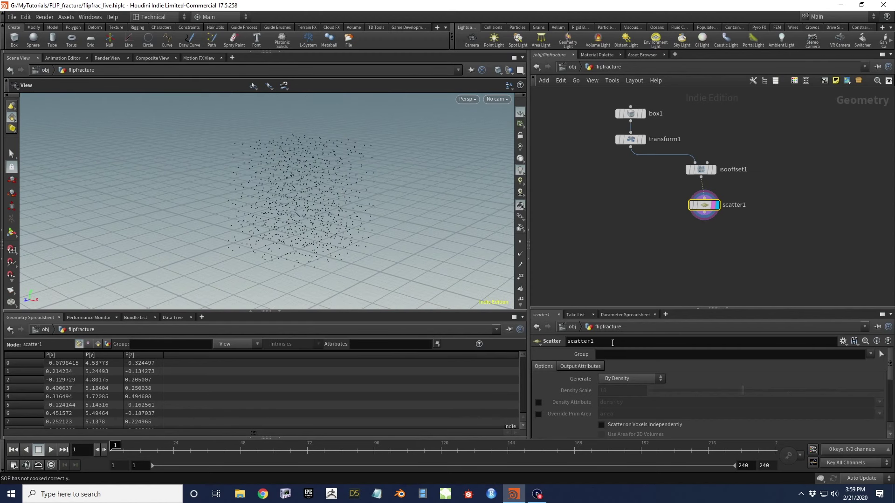
Set scatter1's Force Total Count to 30 points
scroll(574, 395, down, 3)
scroll(590, 372, up, 3)
click(614, 386)
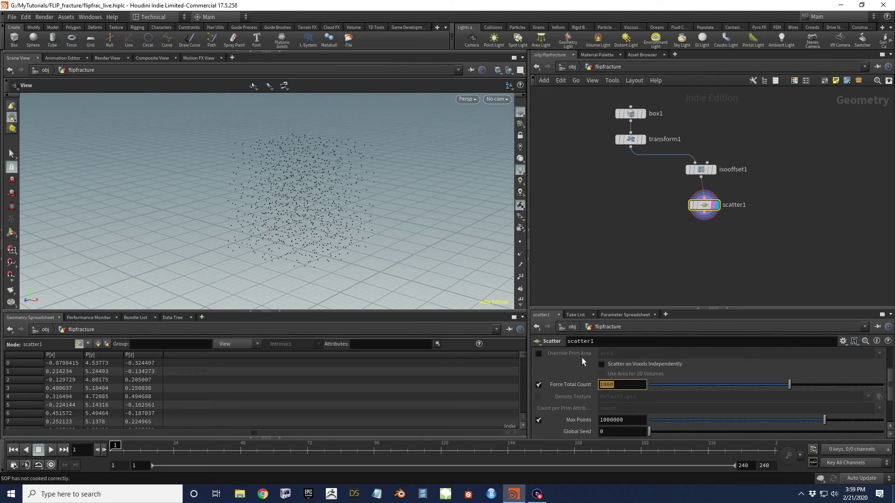
text(24)
key(Return)
click(620, 385)
text(25)
key(Return)
drag(308, 209, 443, 196)
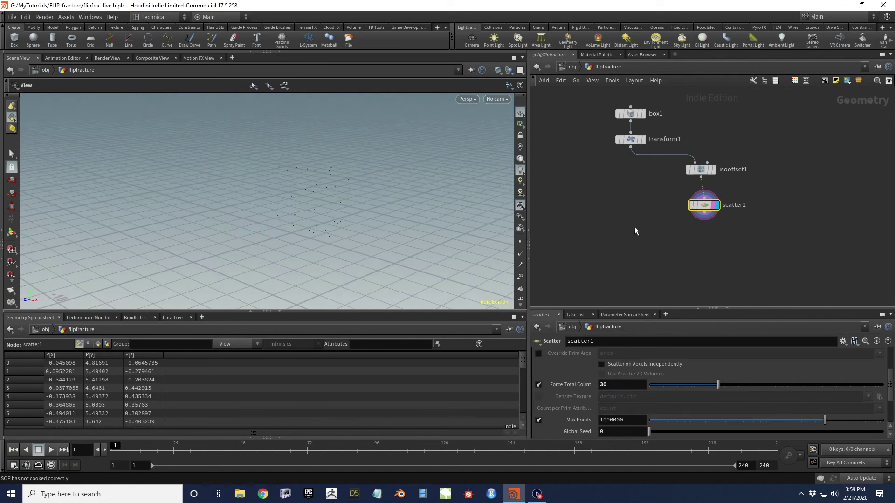
key(Tab)
Add a Voronoi Fracture node fed by transform1 and scatter1, and display the fractured cube
text(vor)
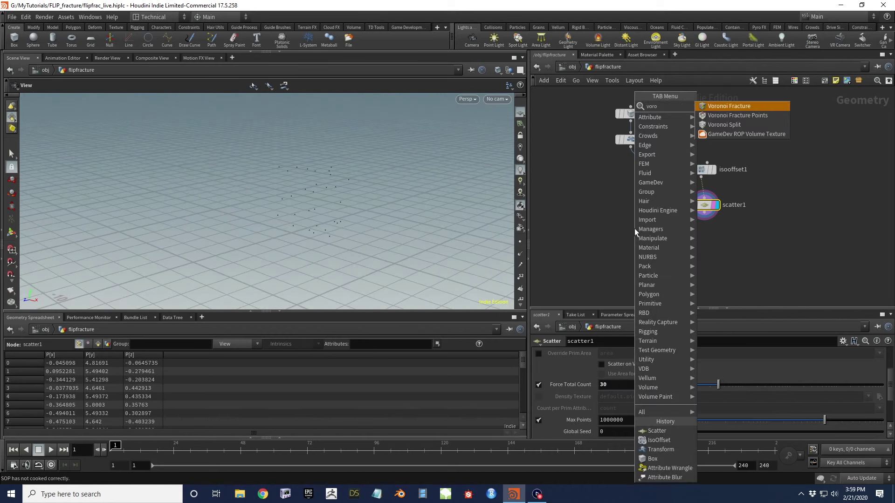
key(Return)
click(642, 249)
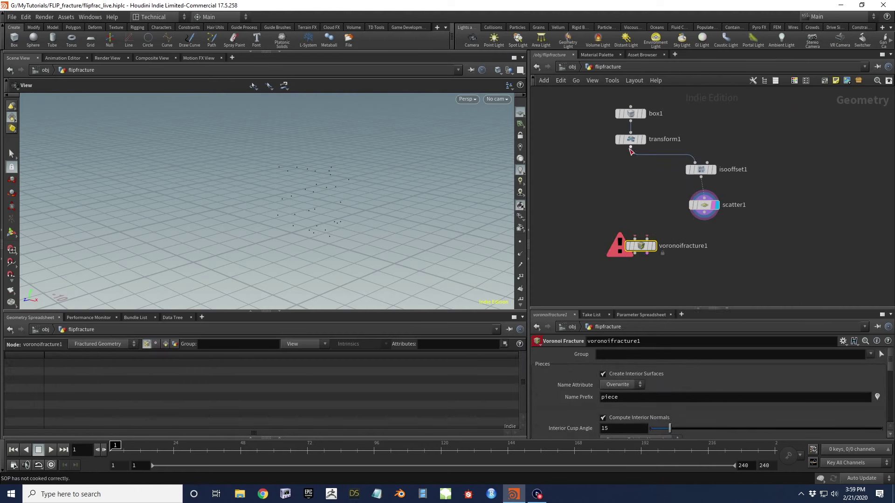
drag(630, 147, 635, 240)
drag(705, 214, 647, 239)
click(653, 247)
drag(300, 200, 327, 198)
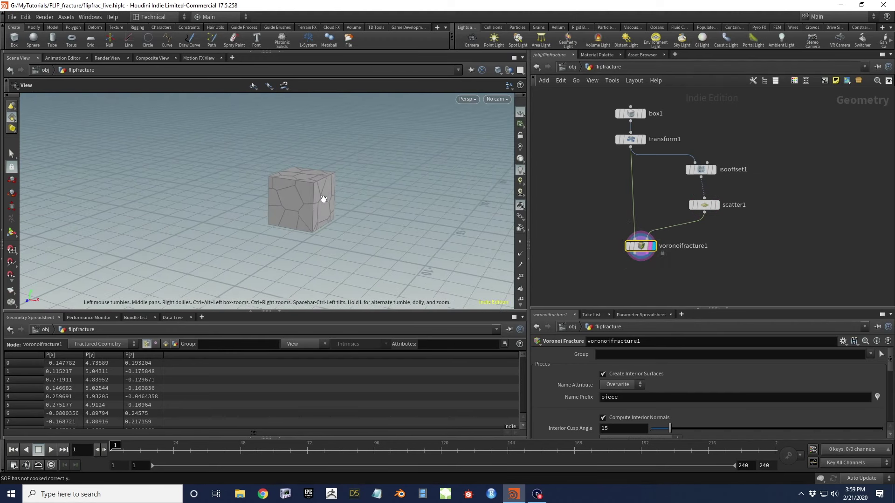
drag(286, 220, 282, 155)
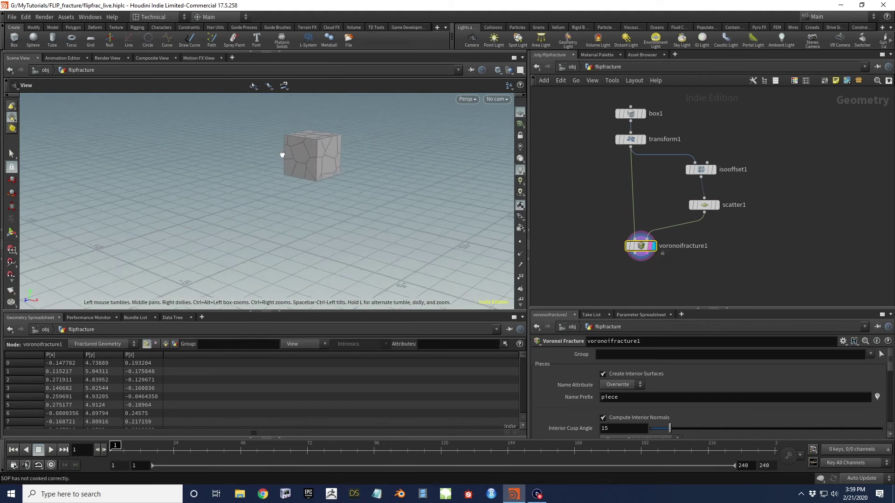
Inspect voronoifracture1's primitive attributes in the spreadsheet and its geometry info
click(165, 344)
scroll(66, 384, down, 5)
scroll(68, 385, up, 6)
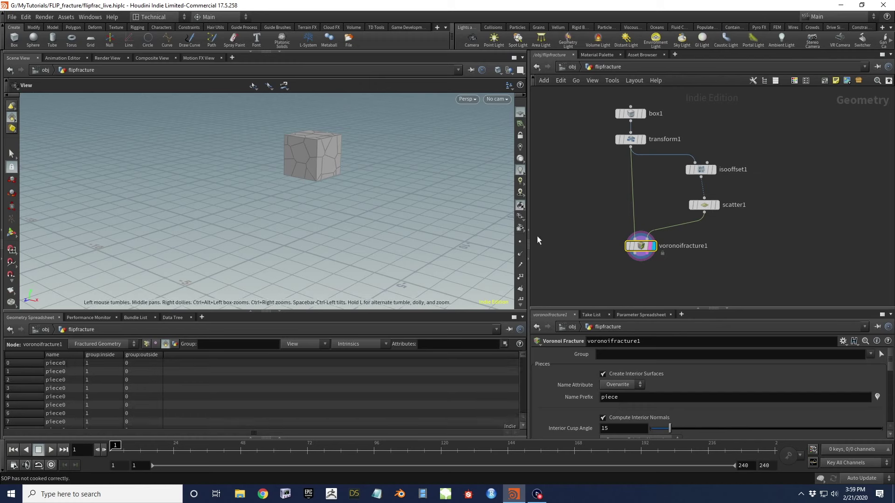
middle_click(640, 248)
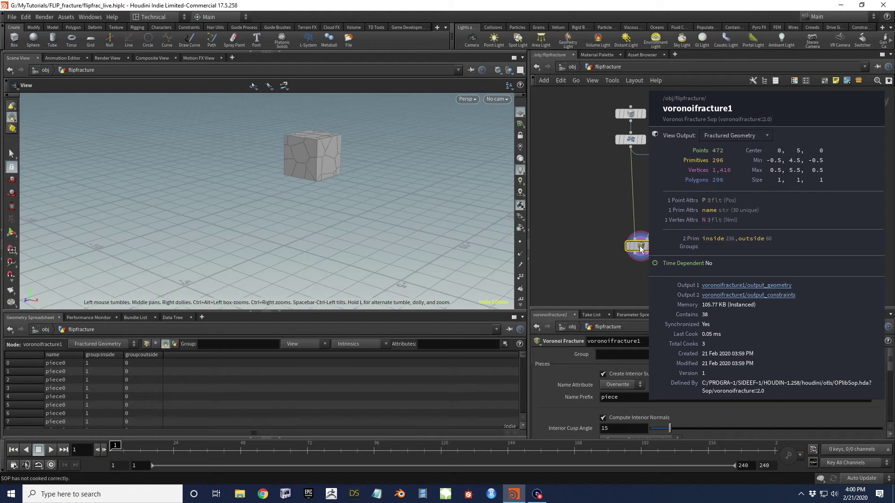
scroll(587, 186, down, 1)
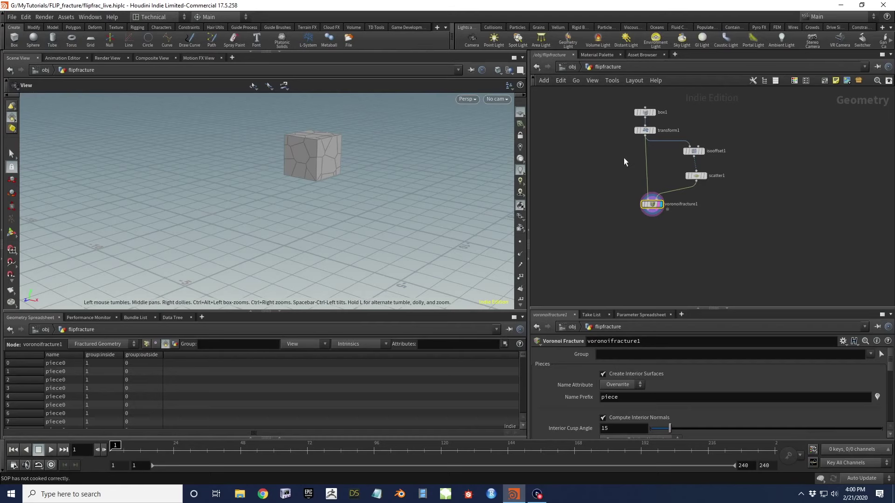
click(646, 135)
click(572, 163)
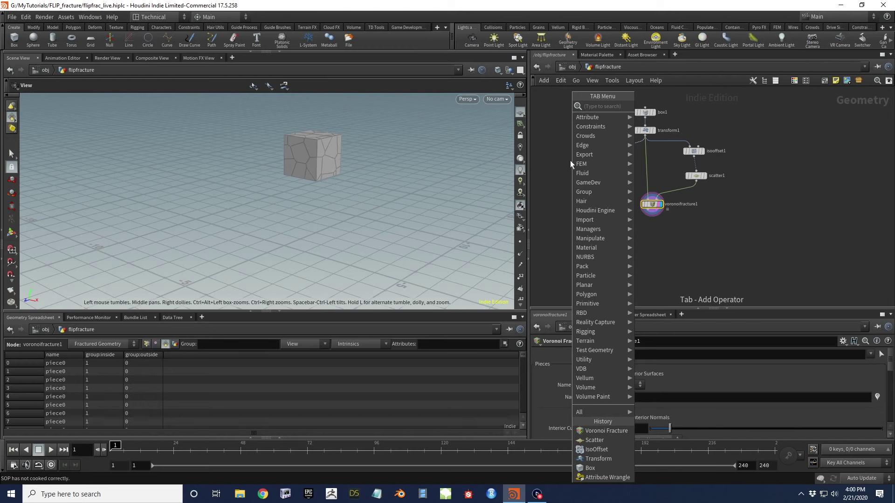
Add a Points from Volume node fed by transform1 and move it lower in the network
text(point)
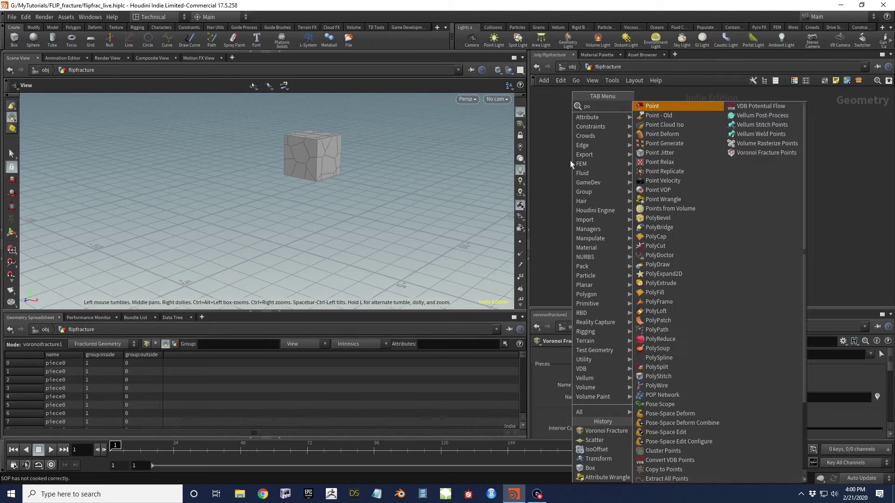
key(Down)
key(Down)
key(Down)
key(Down)
key(Down)
key(Down)
key(Down)
key(Down)
key(Down)
key(Down)
key(Down)
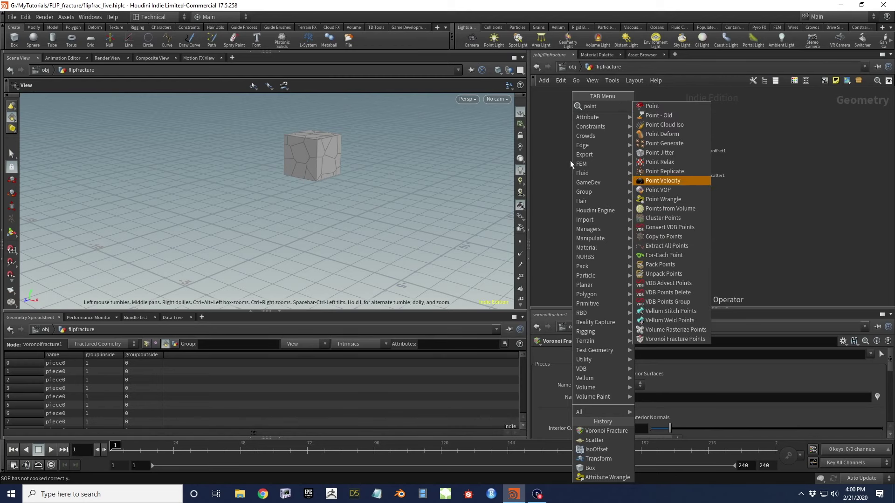
key(Return)
drag(571, 163, 565, 204)
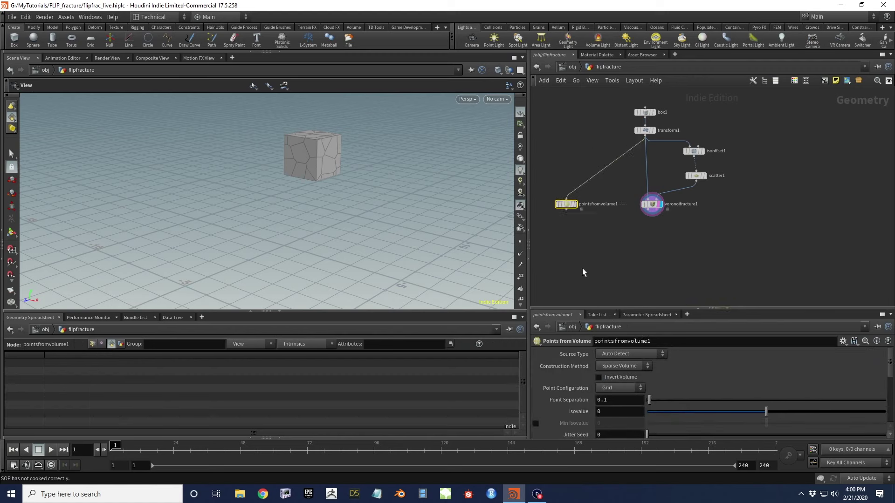
key(Tab)
Add a Null node and rename it PARAM
text(null)
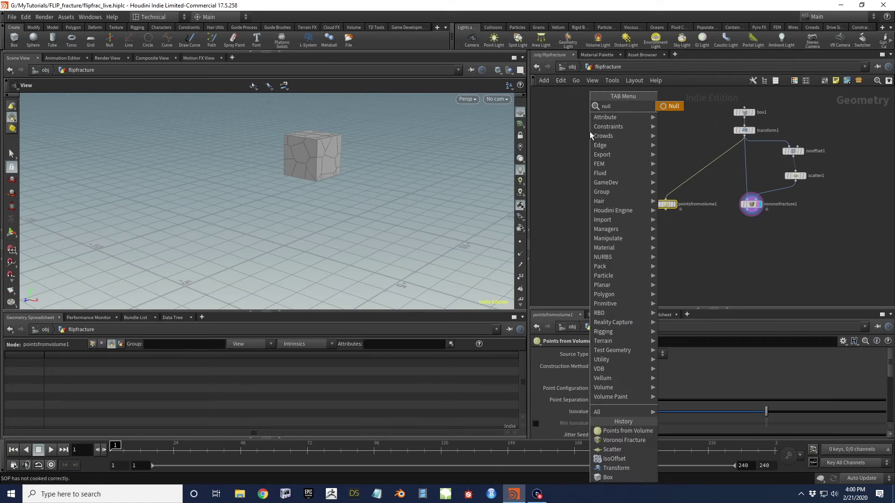
key(Return)
click(589, 132)
double_click(606, 131)
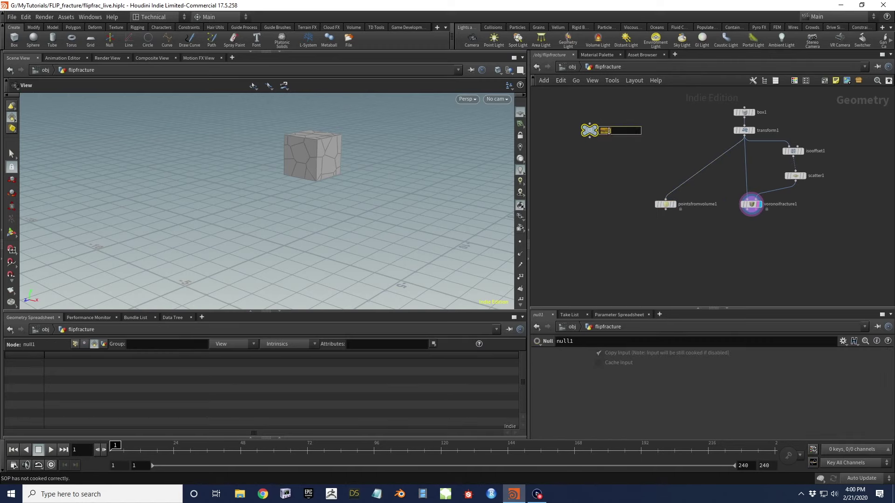
key(Return)
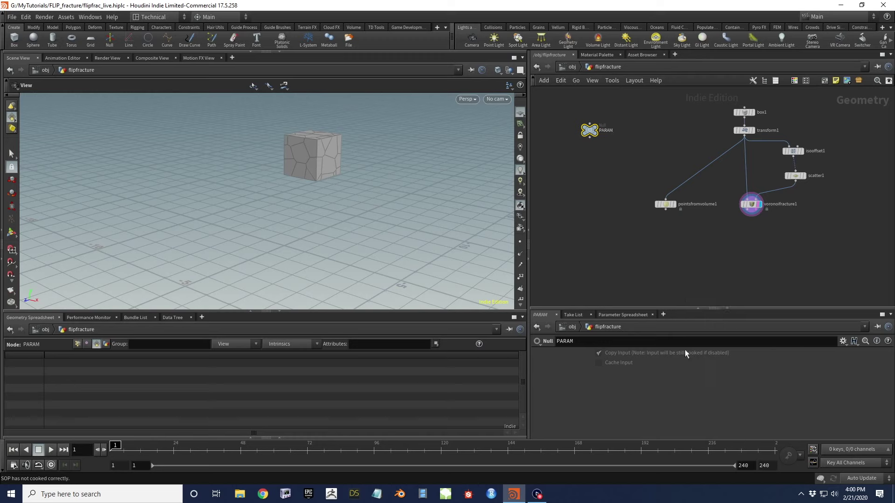
Colour the PARAM node black and open its parameter options menu
key(c)
click(864, 255)
click(831, 300)
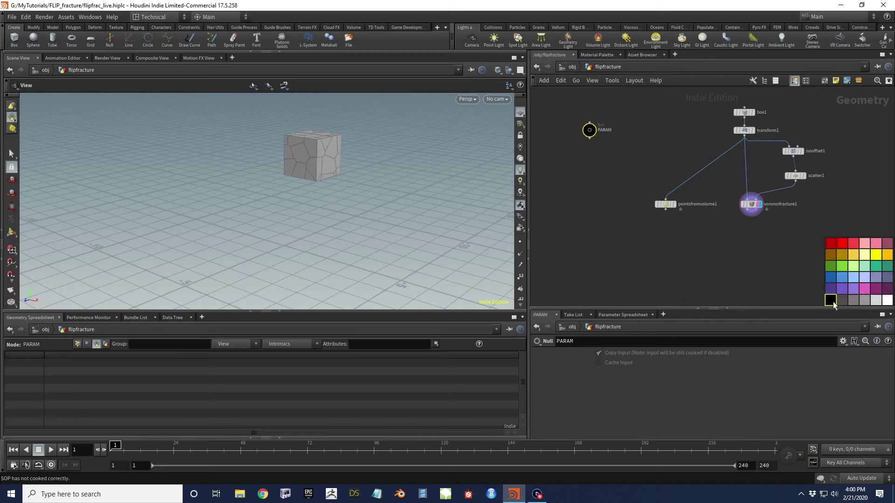
key(c)
click(843, 340)
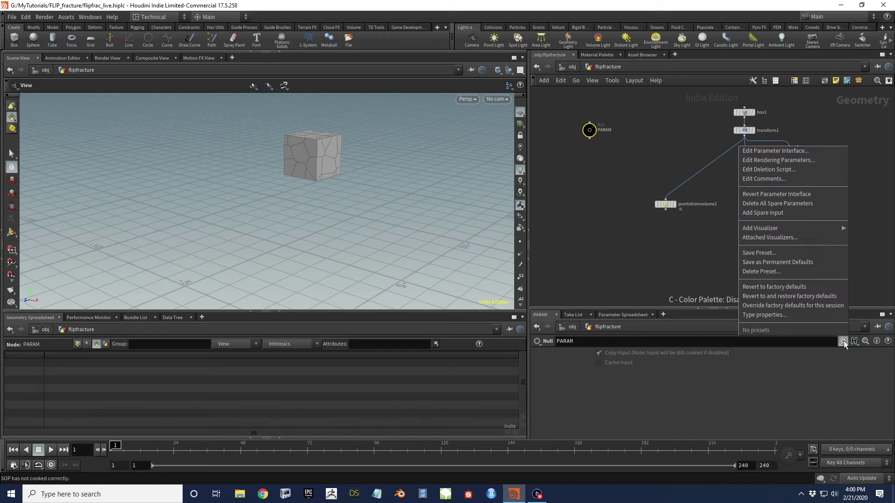
Add a float parameter named psep, labelled 'Particle Separation', to PARAM's interface
click(793, 151)
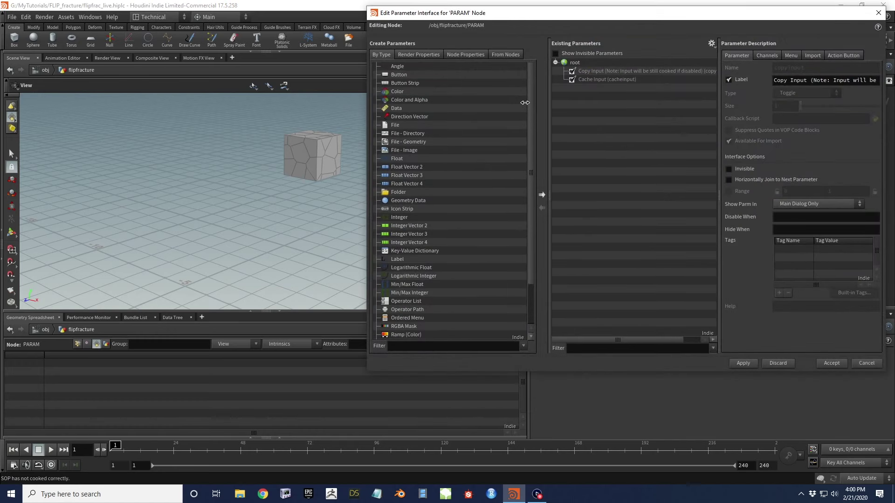
drag(387, 161, 577, 98)
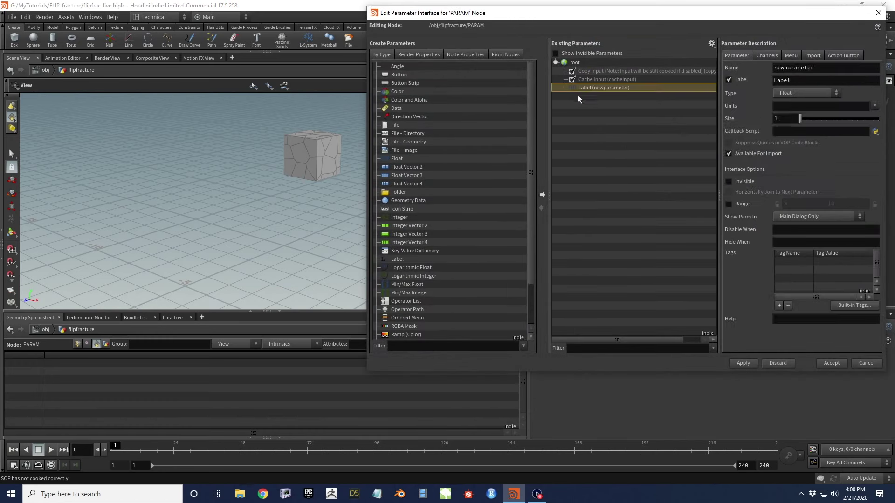
drag(824, 72, 743, 74)
text(psep)
key(Tab)
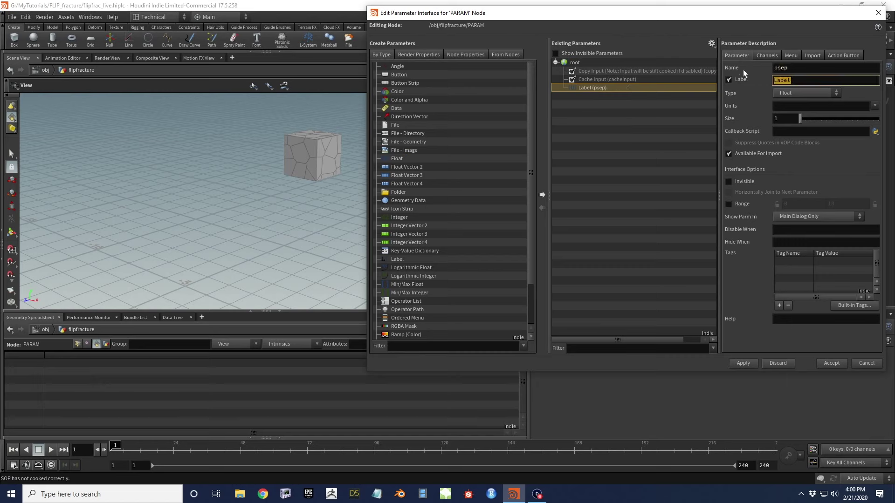
text(Particle Spear)
key(BackSpace)
key(BackSpace)
key(BackSpace)
key(BackSpace)
text(eparation)
key(Return)
click(743, 364)
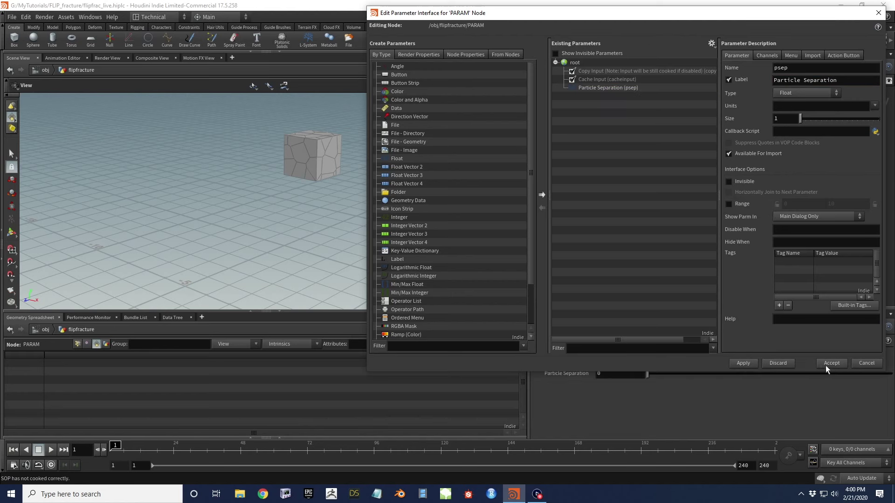
click(832, 363)
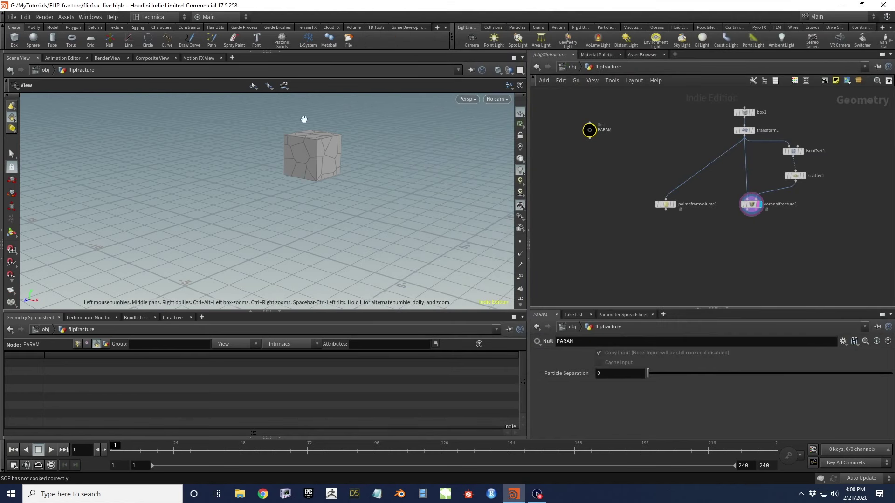
Set Particle Separation on PARAM to 0.03 and nudge the null aside
click(609, 375)
text(.03)
key(Return)
drag(590, 130, 603, 136)
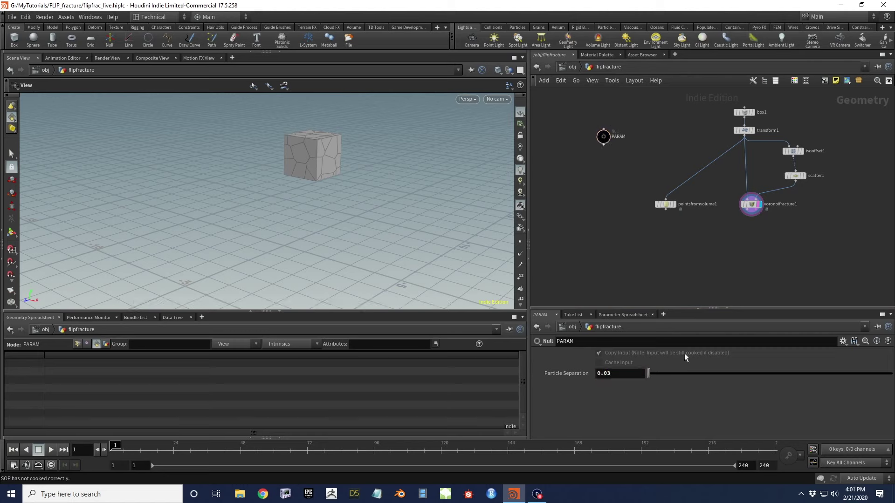
Link pointsfromvolume1's Point Separation to psep by relative reference and display its points
right_click(576, 373)
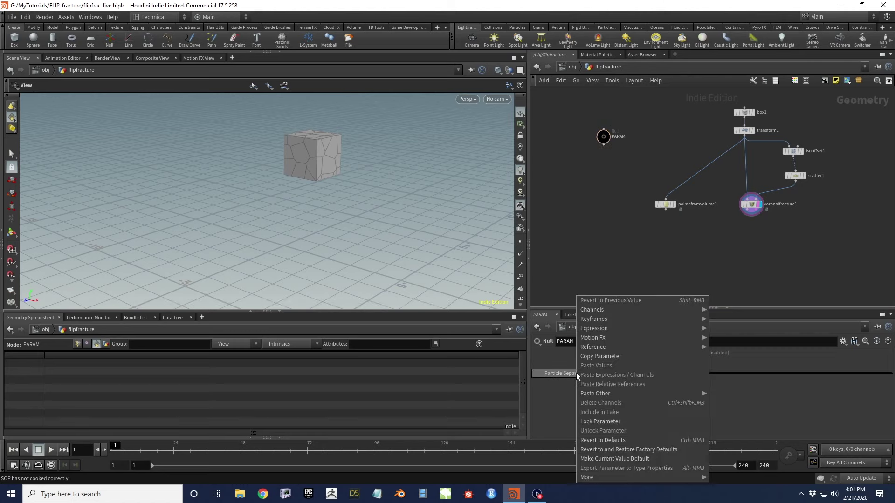
click(611, 356)
drag(620, 180, 695, 234)
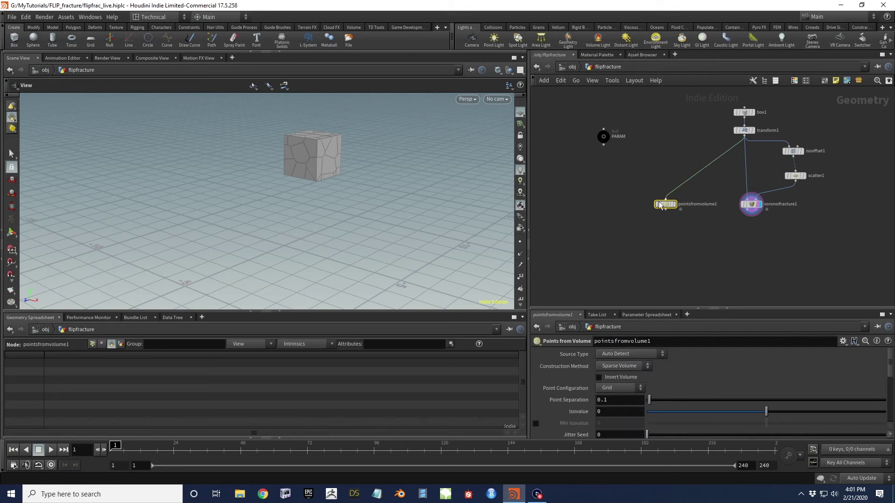
right_click(577, 401)
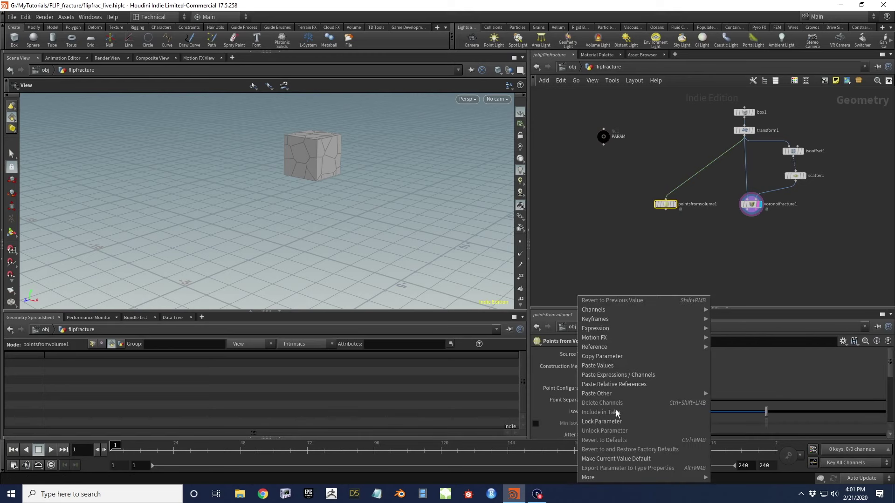
click(617, 385)
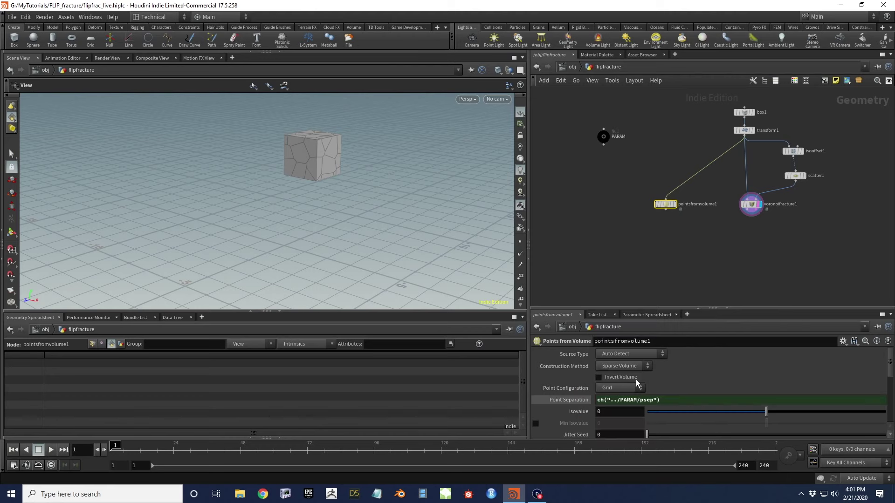
click(676, 204)
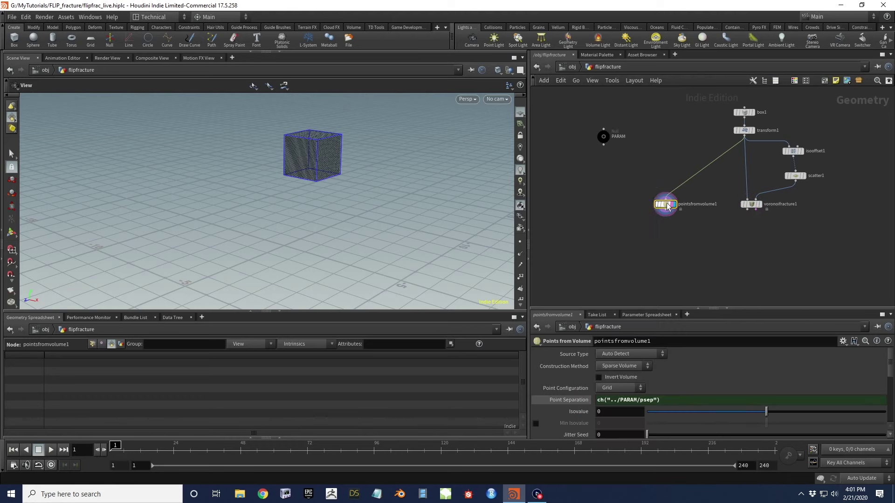
middle_click(668, 206)
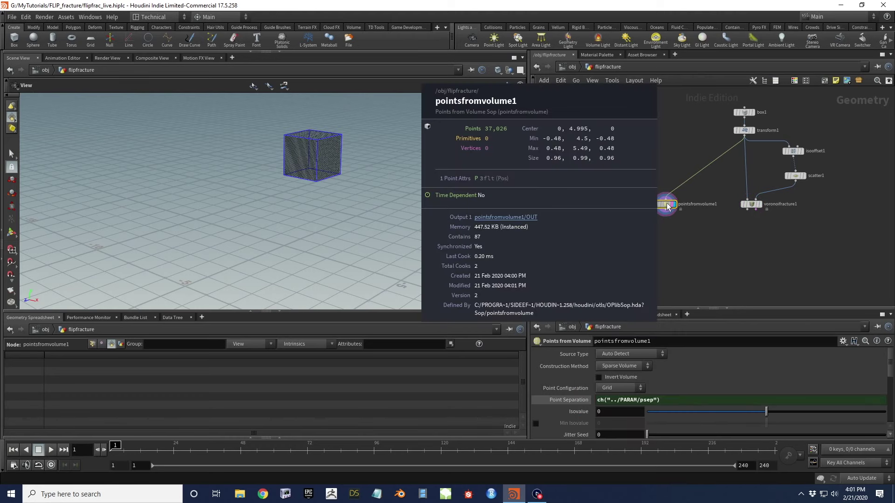
Inspect the point grid from several angles, shift pointsfromvolume1 left, and select voronoifracture1
drag(295, 96, 344, 154)
scroll(316, 152, up, 5)
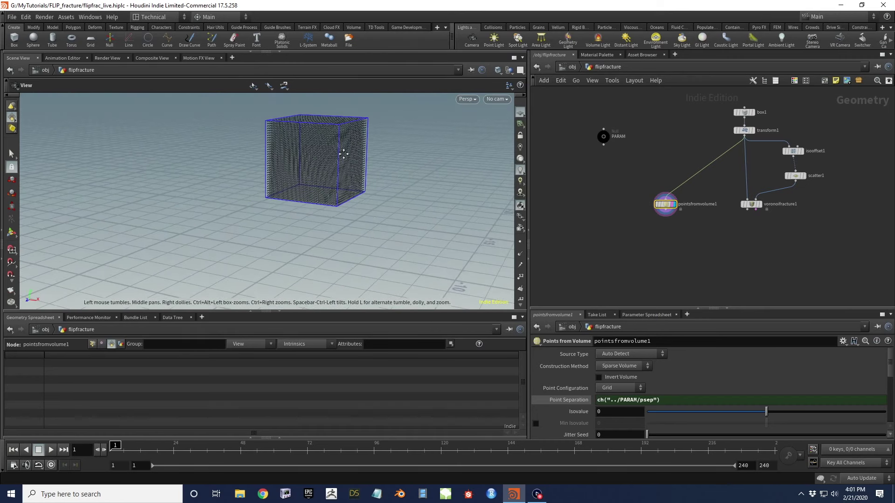
scroll(350, 198, down, 8)
mouse_move(337, 172)
mouse_down()
mouse_move(342, 197)
mouse_move(328, 180)
mouse_up()
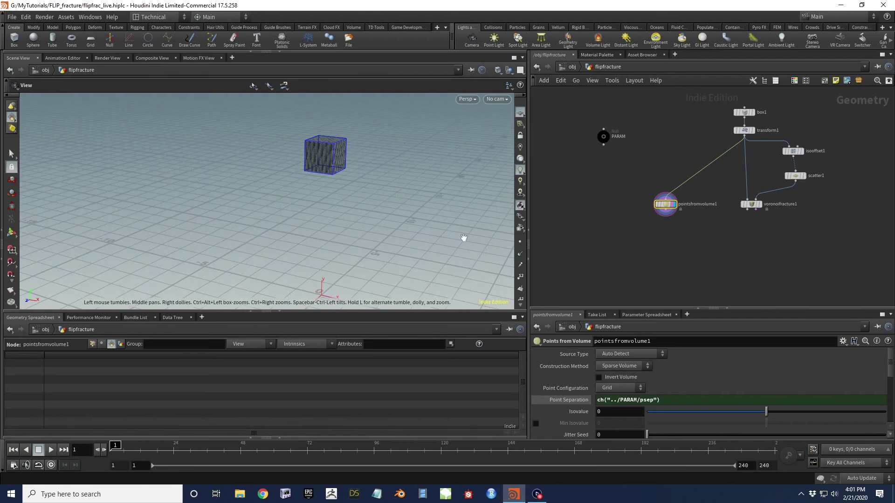
drag(344, 151, 355, 153)
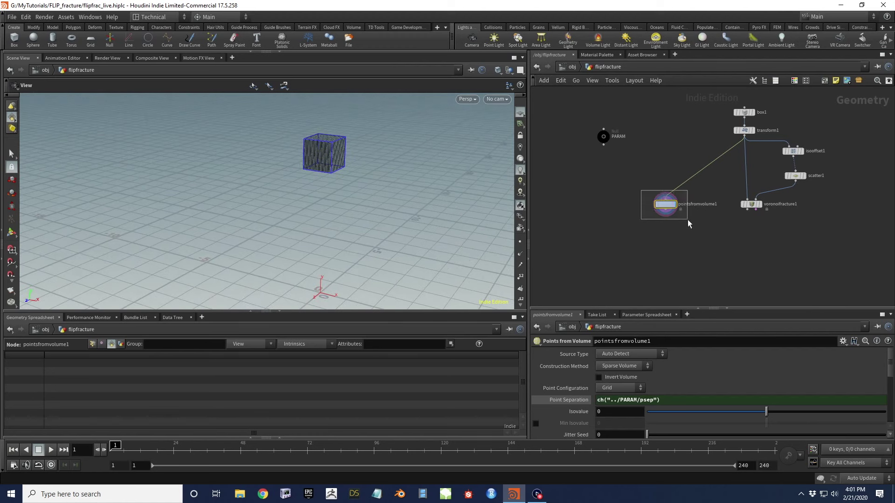
drag(667, 207, 638, 205)
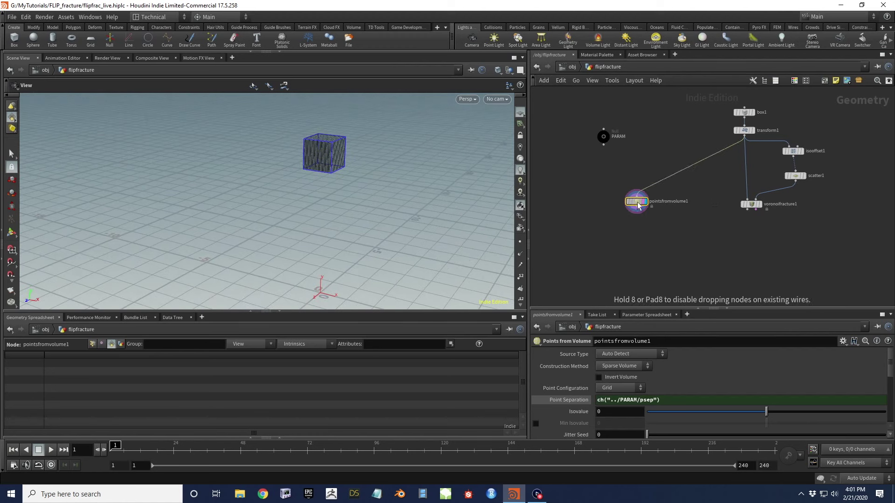
drag(305, 153, 327, 151)
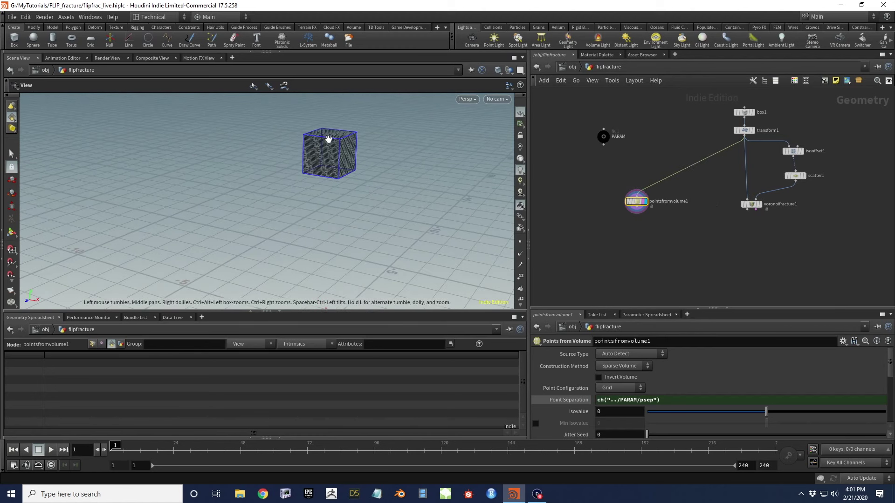
middle_drag(681, 235, 622, 203)
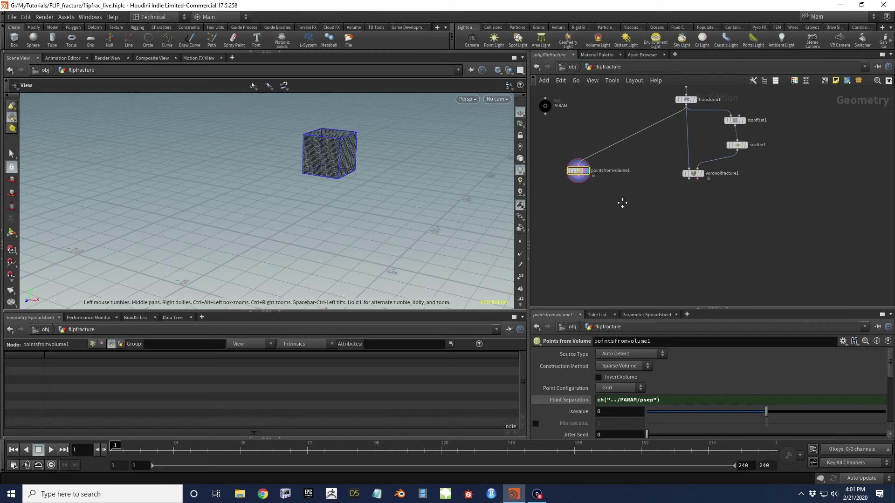
right_drag(318, 150, 356, 144)
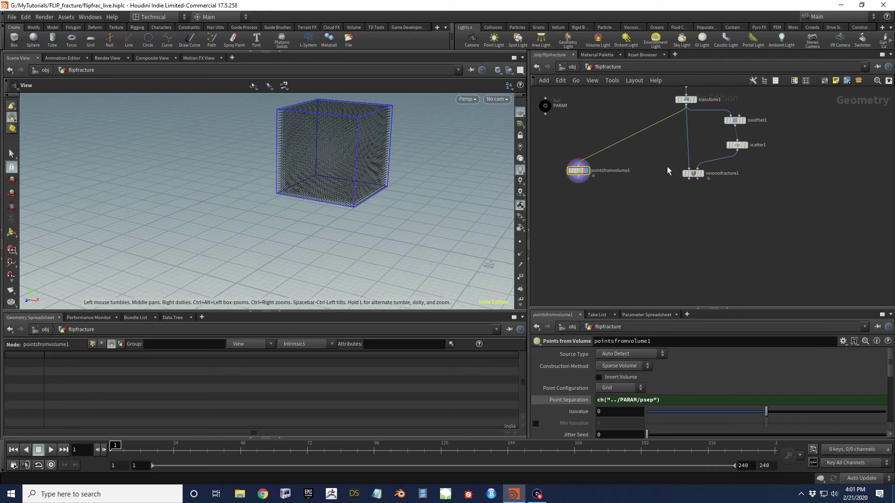
click(693, 173)
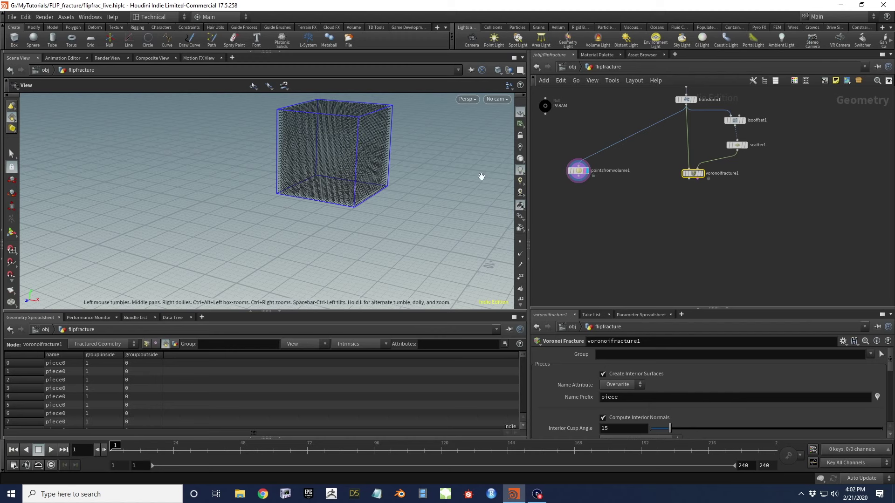
Add a VDB from Polygons node beneath voronoifracture1
drag(480, 176, 411, 200)
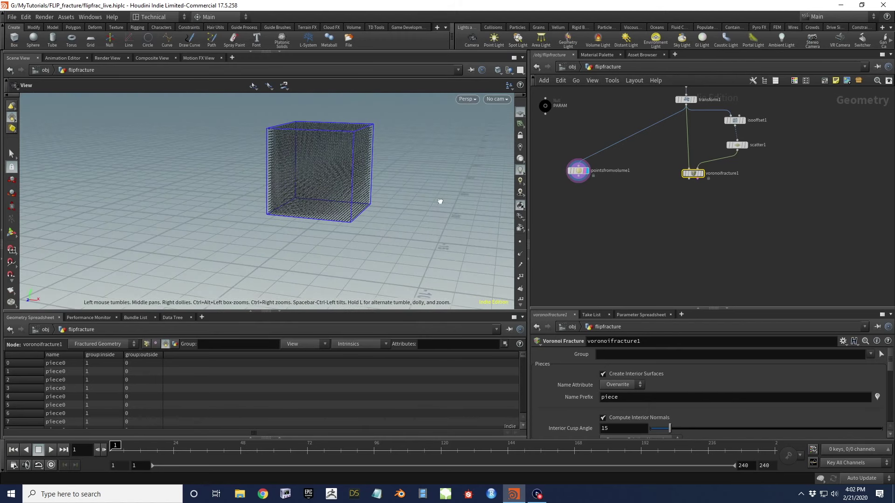
middle_drag(691, 222, 673, 215)
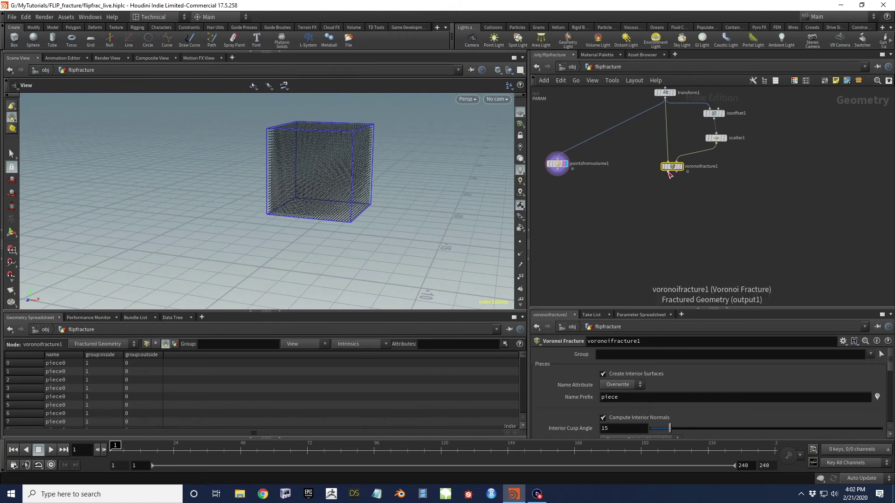
key(Tab)
text(vdb from)
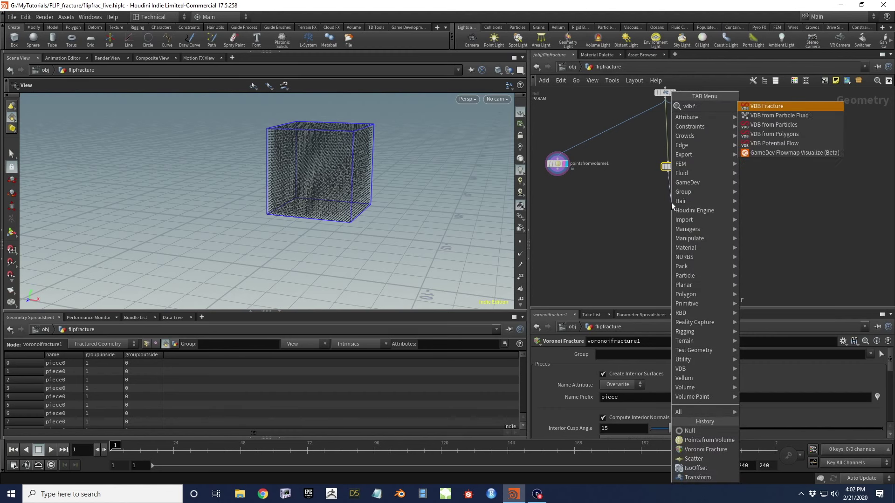
key(Down)
key(Down)
key(Return)
click(672, 202)
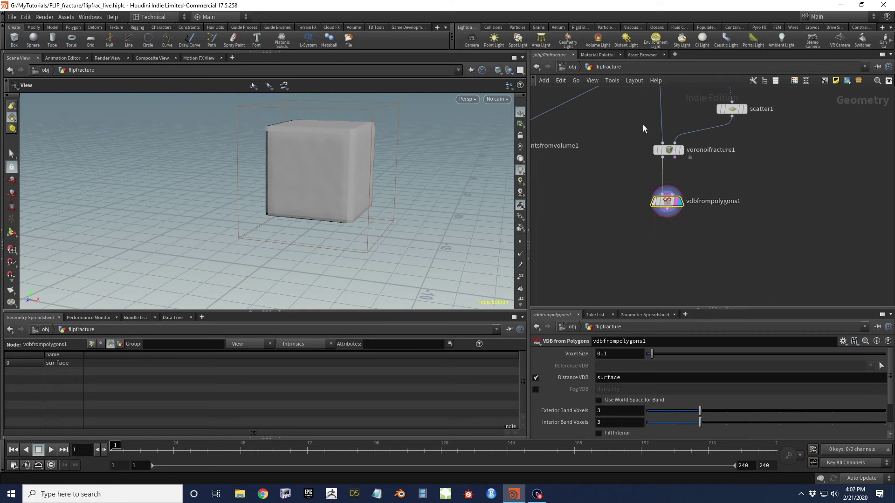
Orbit around the solid VDB surface of the cube and select vdbfrompolygons1
drag(329, 170, 307, 163)
scroll(340, 244, up, 10)
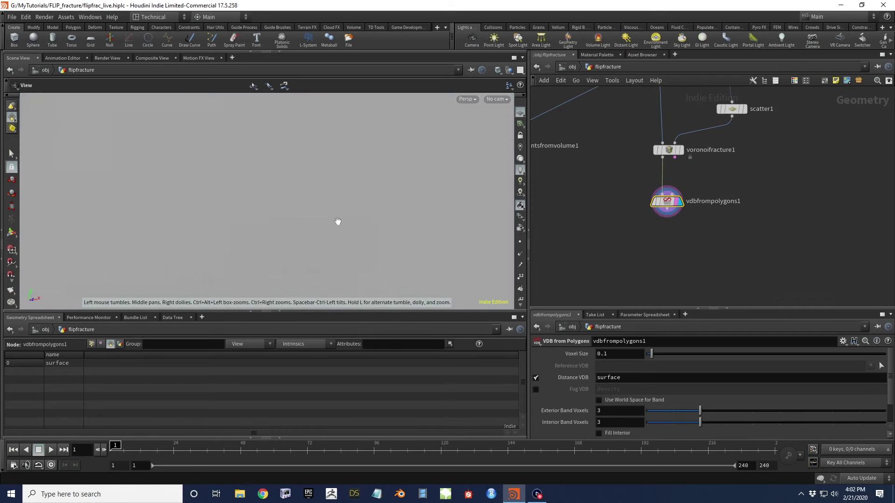
scroll(338, 224, down, 10)
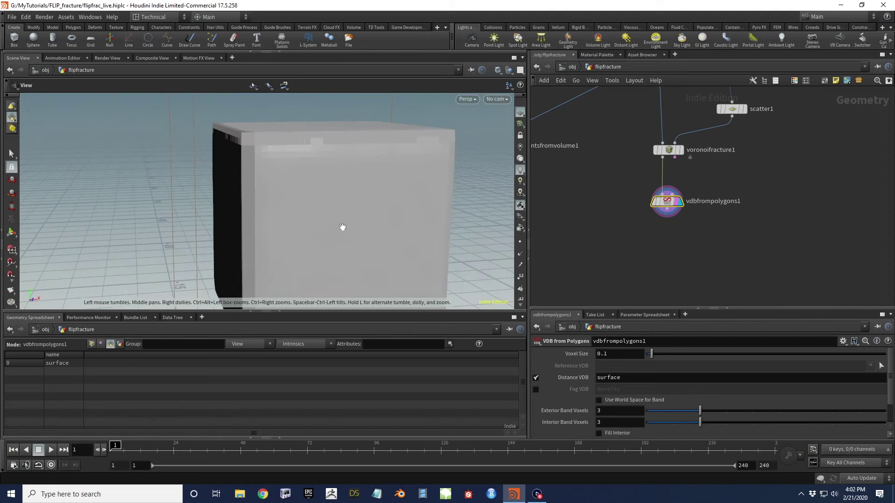
mouse_move(350, 237)
mouse_down()
mouse_move(344, 190)
mouse_move(362, 231)
mouse_move(376, 200)
mouse_up()
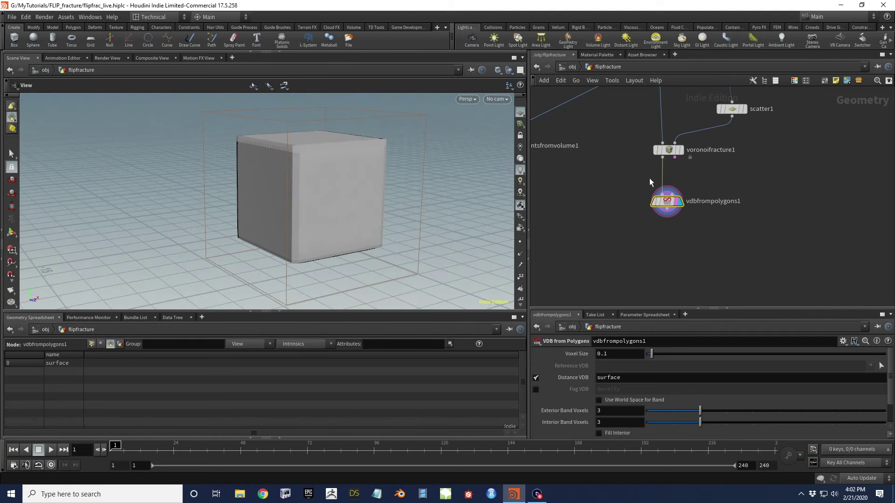
drag(379, 186, 387, 191)
drag(615, 182, 698, 225)
Delete vdbfrompolygons1 and add a For-Each Named Primitive loop below voronoifracture1
key(Delete)
key(Tab)
text(fore)
key(Down)
key(Down)
key(Up)
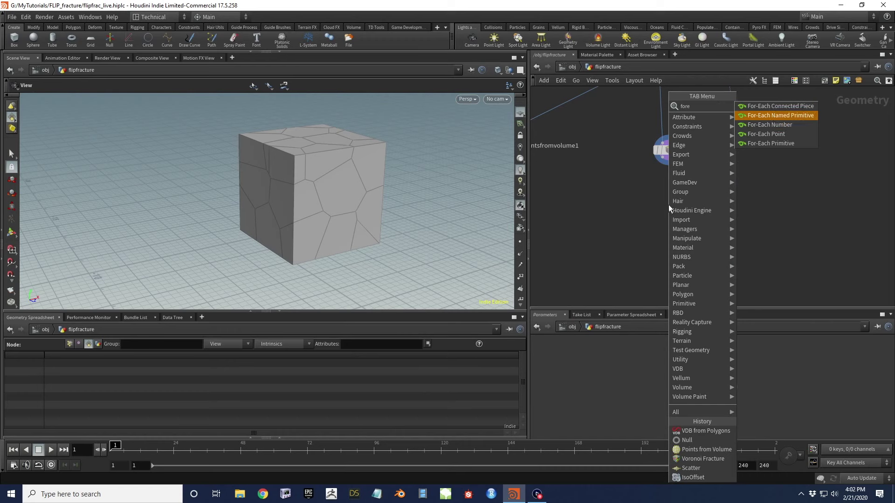
key(Return)
click(669, 206)
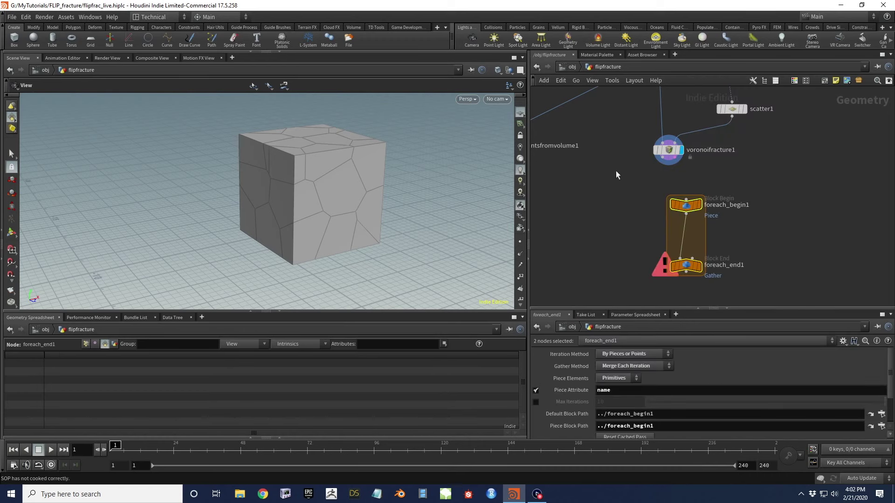
Drag foreach_begin1 up and foreach_end1 down to stretch the loop
click(667, 144)
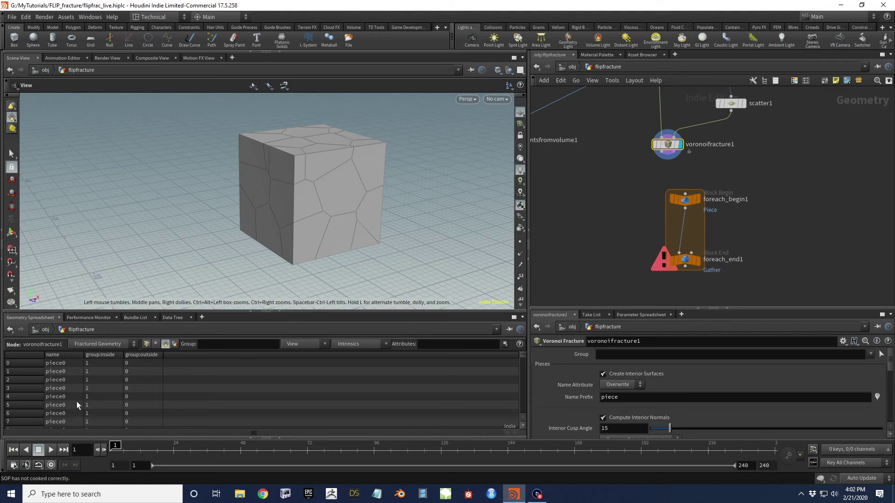
click(686, 260)
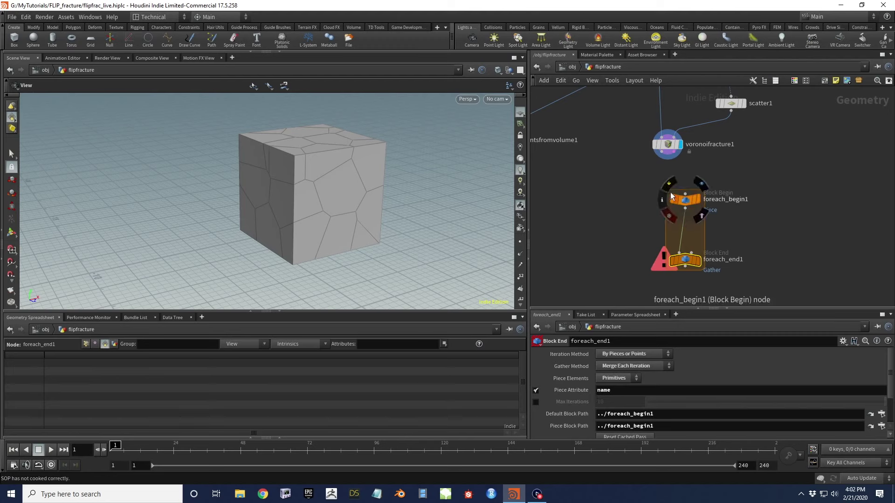
drag(686, 202, 664, 182)
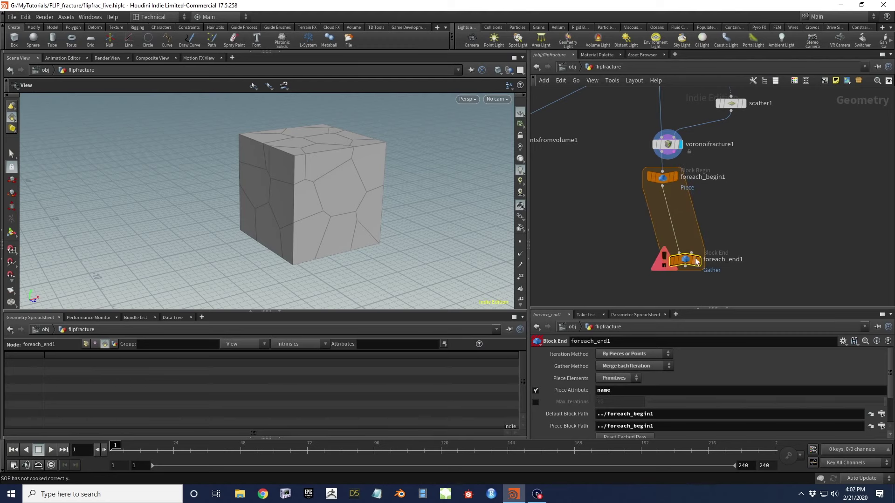
drag(686, 260, 669, 280)
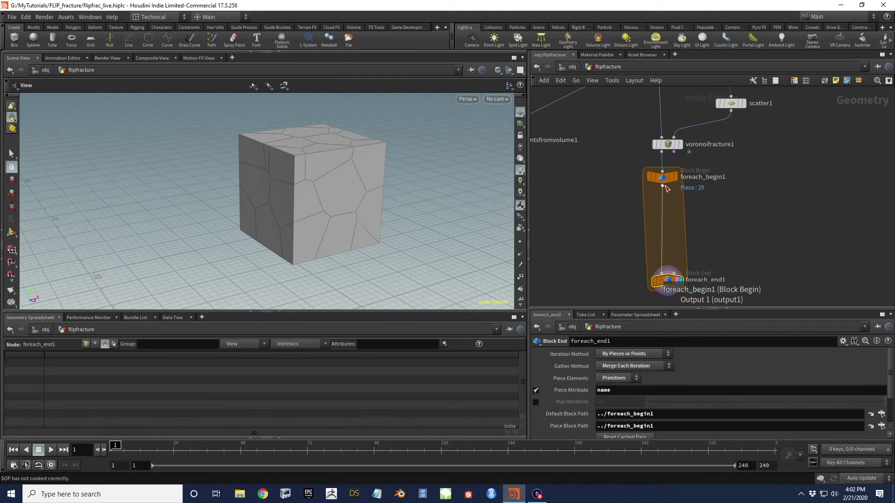
Add a displayed VDB from Polygons node fed by foreach_begin1 inside the loop
click(662, 187)
key(Tab)
text(vdb)
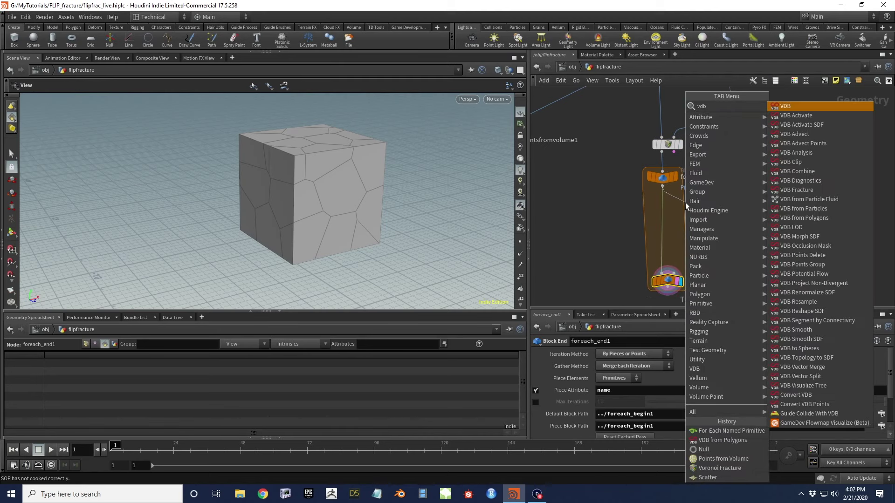
text( from)
key(Down)
key(Down)
key(Return)
click(686, 206)
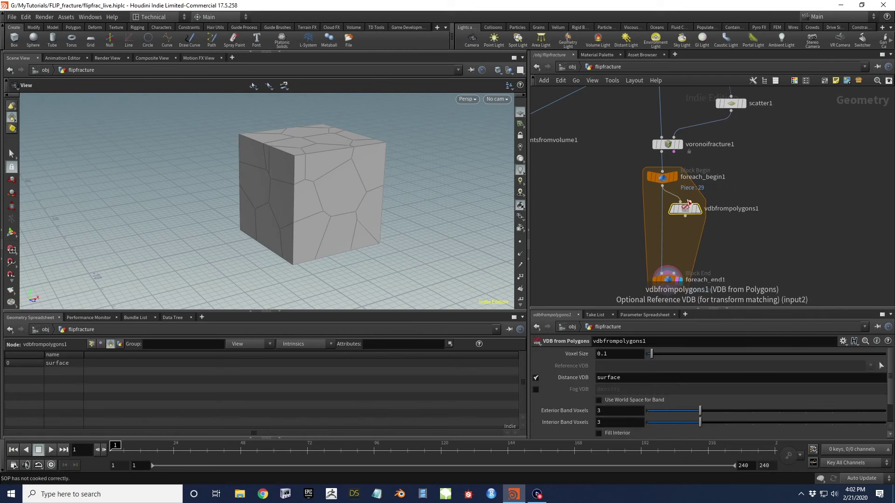
click(700, 209)
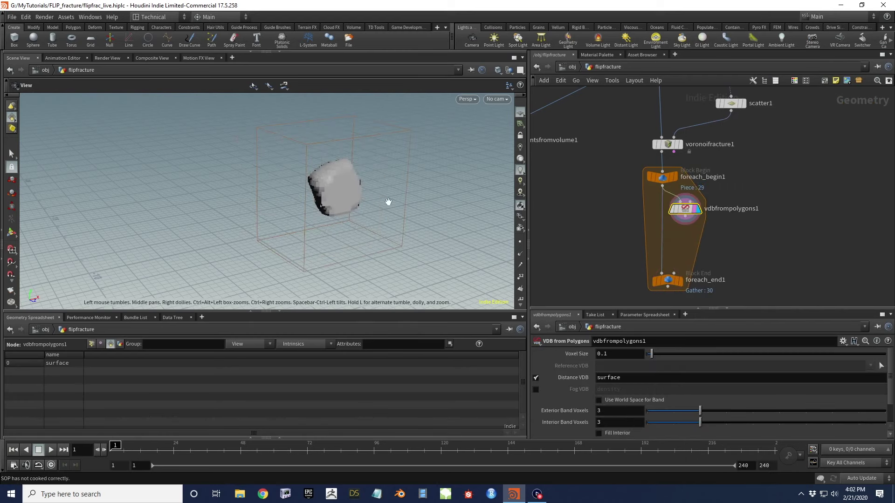
mouse_move(336, 196)
mouse_down()
mouse_move(414, 172)
mouse_move(303, 194)
mouse_move(332, 198)
mouse_up()
scroll(300, 196, down, 5)
Set the VDB Voxel Size to 0.01, then refine it to 0.005
click(638, 352)
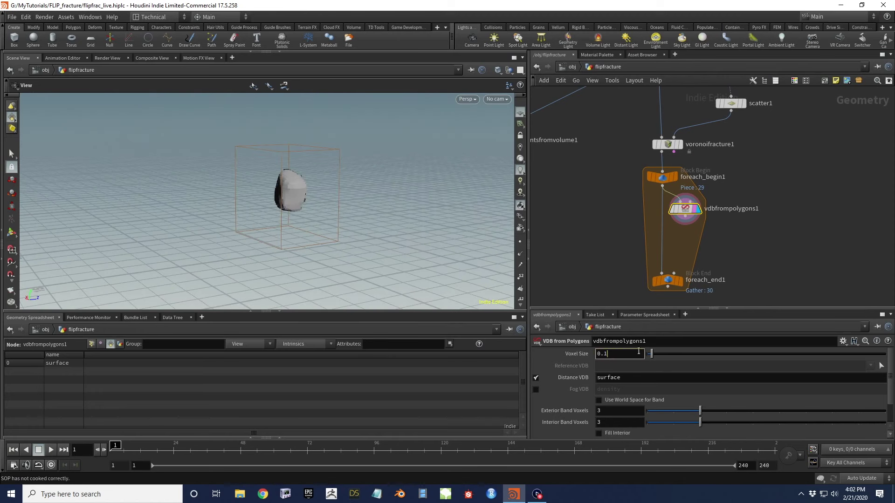
text(01)
key(Return)
drag(215, 138, 305, 168)
click(615, 354)
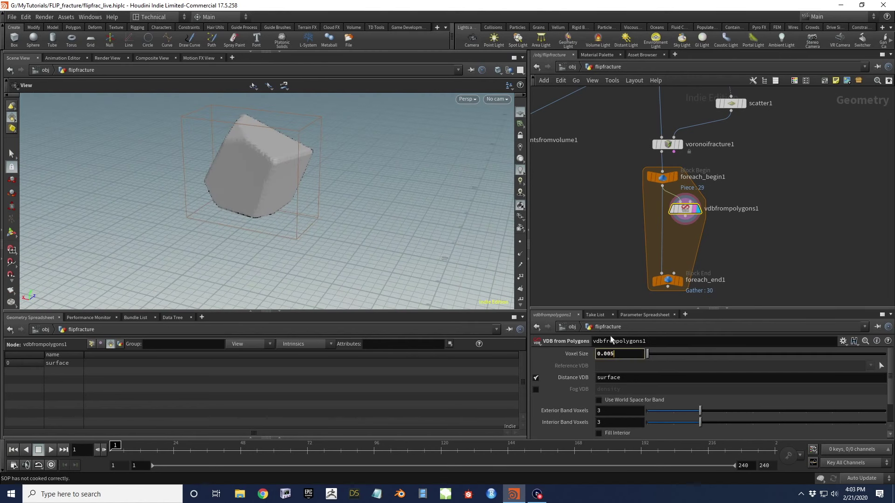
drag(253, 170, 288, 162)
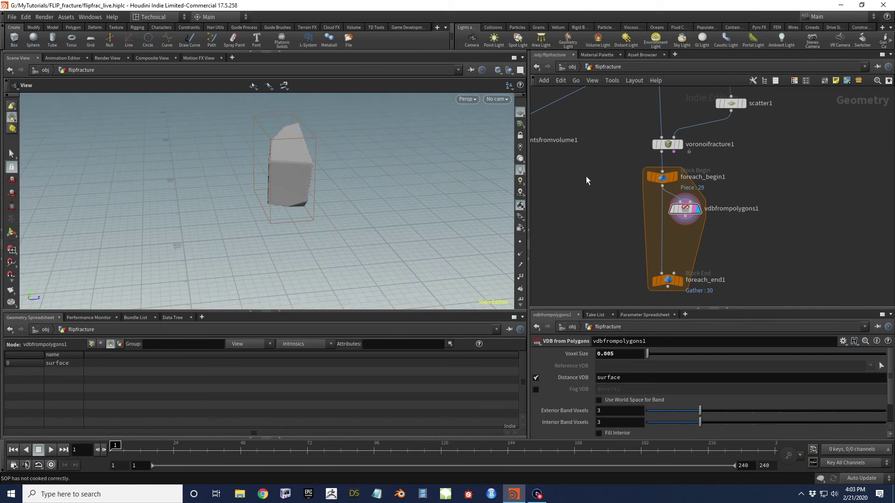
Nudge vdbfrompolygons1 slightly to the right in the network
middle_drag(586, 176, 641, 187)
middle_drag(675, 231, 584, 216)
click(648, 205)
middle_drag(561, 276, 555, 231)
drag(643, 164, 649, 166)
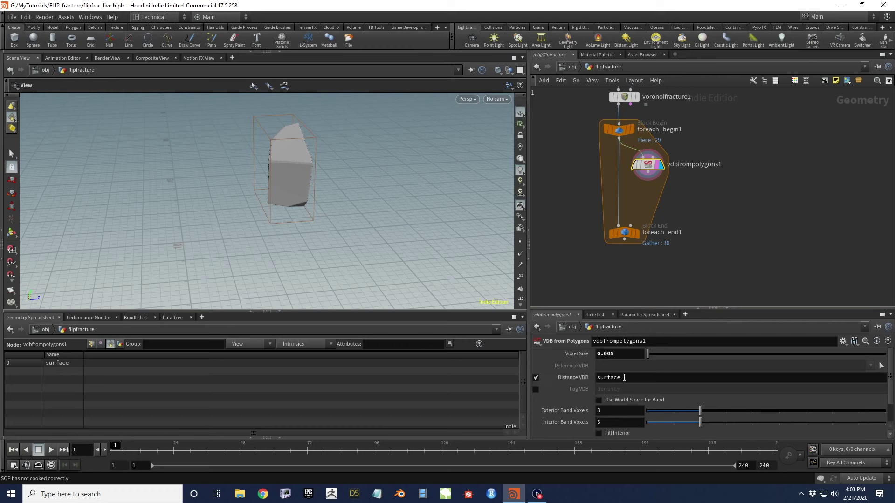
drag(352, 168, 261, 121)
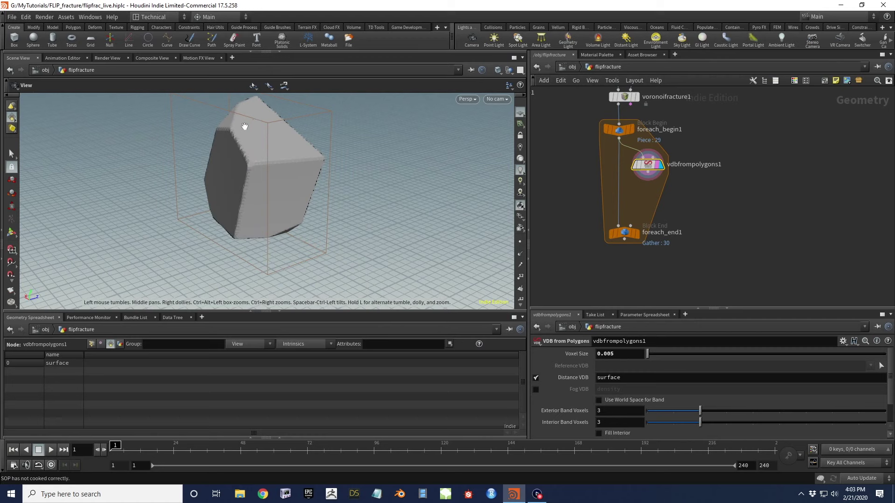
drag(253, 171, 234, 157)
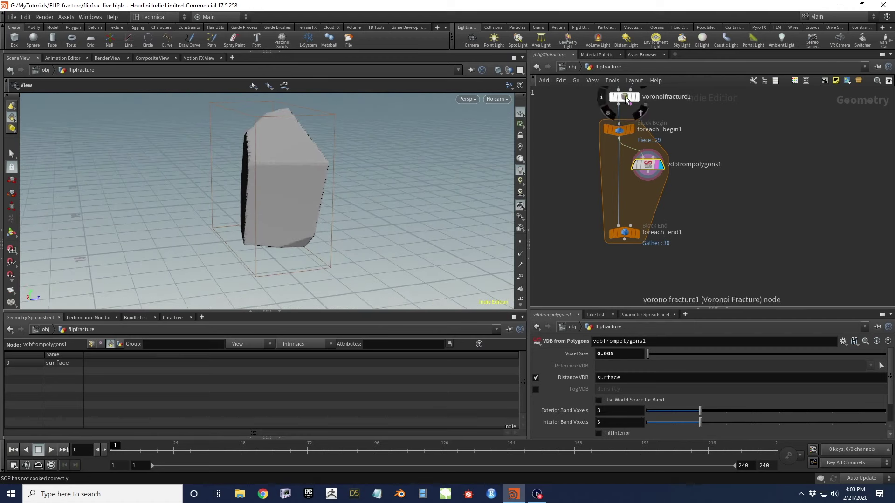
click(632, 132)
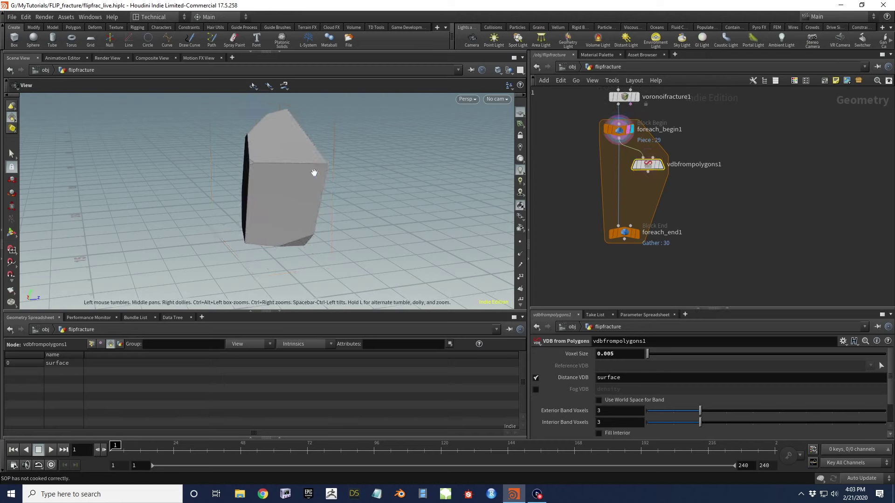
click(661, 165)
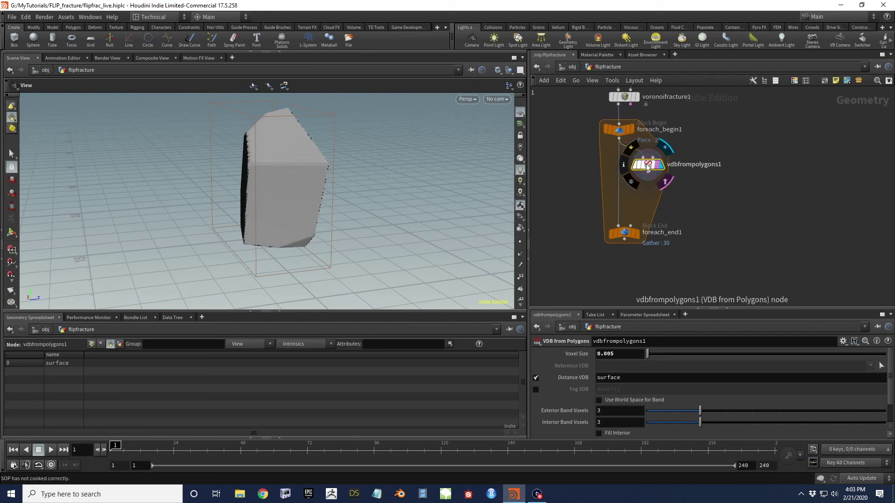
right_drag(266, 179, 307, 173)
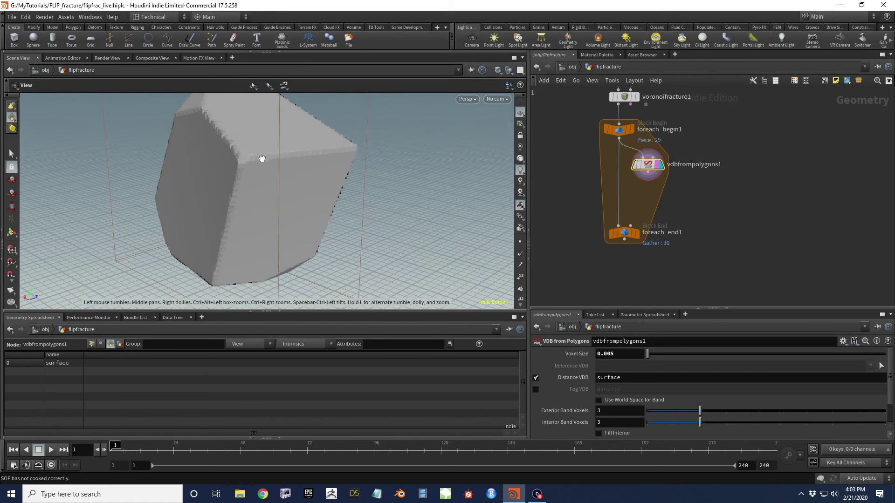
scroll(261, 159, down, 3)
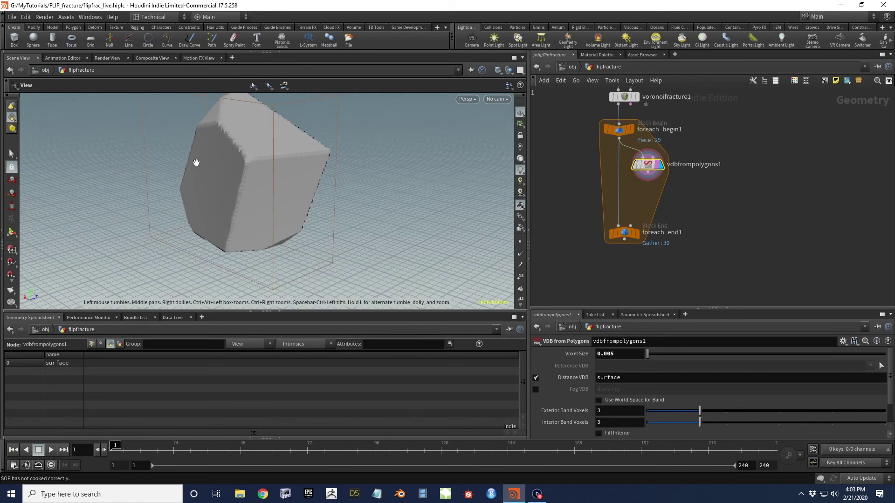
drag(234, 156, 290, 184)
drag(348, 180, 374, 180)
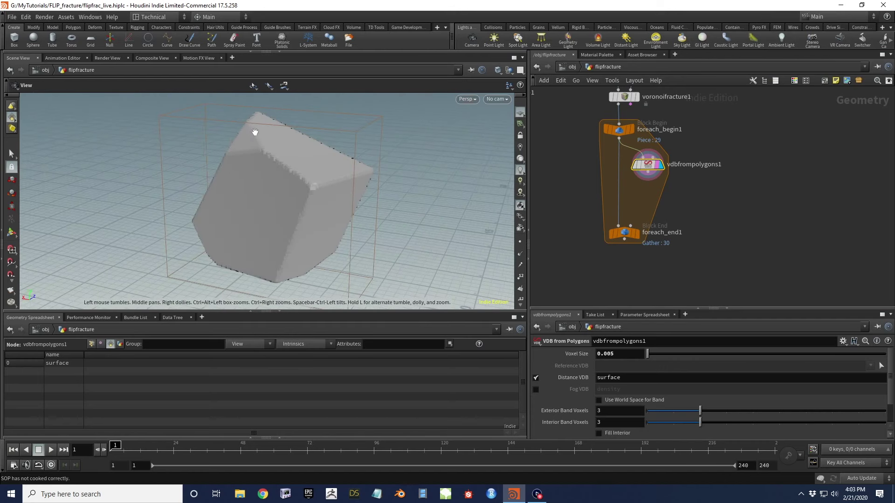
middle_drag(292, 209, 328, 190)
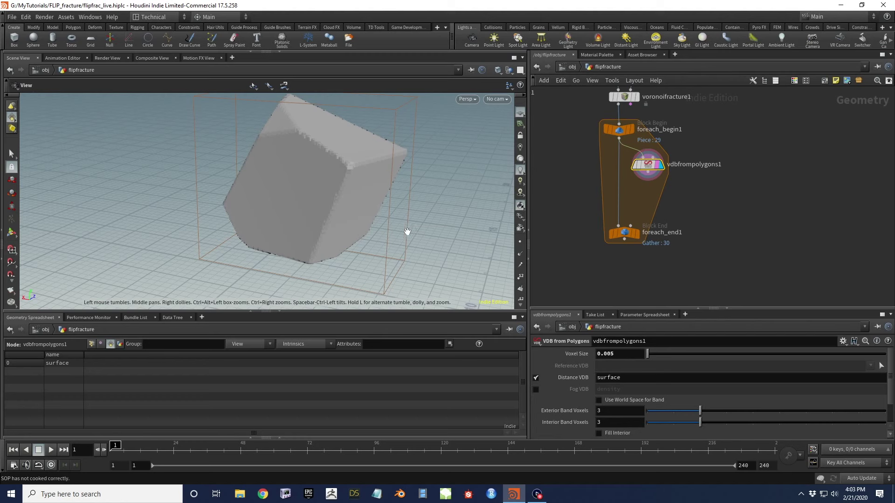
drag(320, 170, 336, 175)
scroll(595, 170, down, 5)
middle_drag(604, 183, 644, 188)
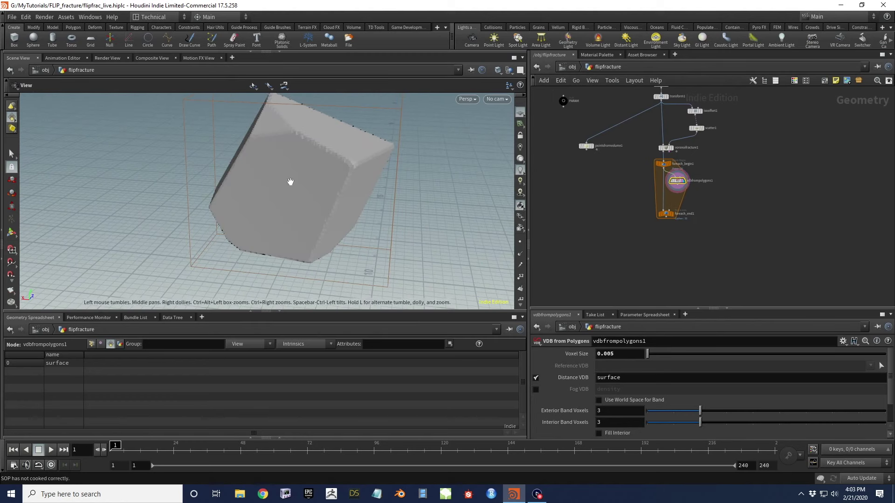
scroll(609, 401, down, 2)
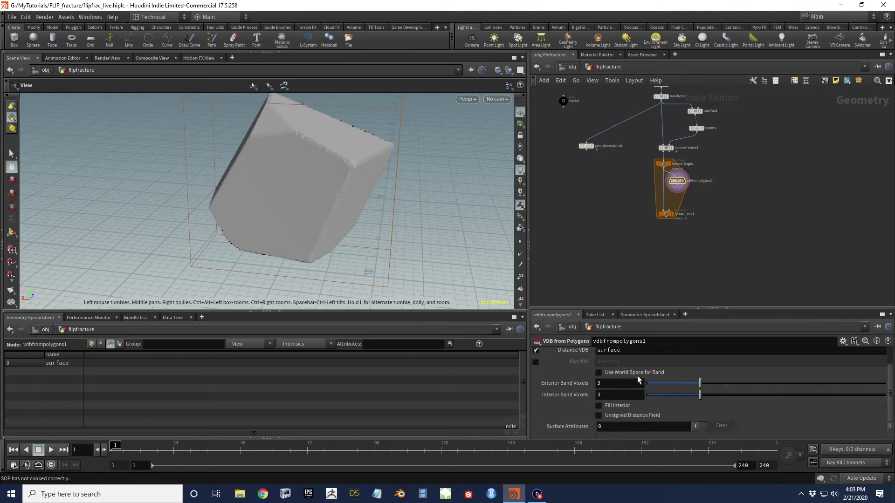
Enable Fill Interior on vdbfrompolygons1
click(599, 406)
click(600, 406)
click(600, 406)
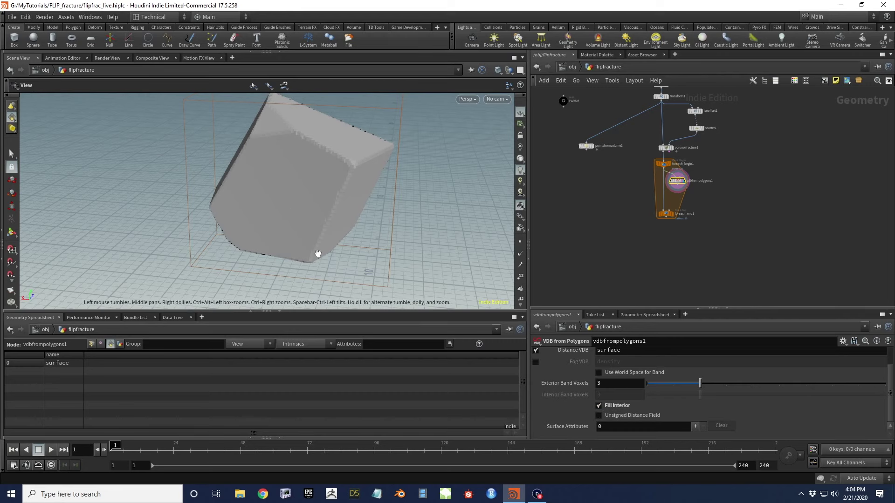
drag(322, 311, 323, 325)
drag(290, 214, 320, 206)
scroll(682, 186, up, 3)
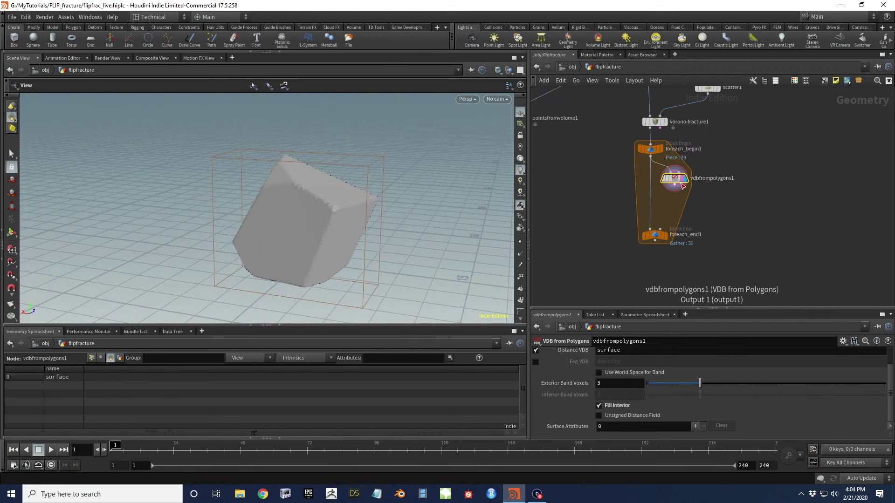
Wire vdbfrompolygons1 into foreach_end1 and inspect the 30 gathered pieces in the spreadsheet
drag(682, 186, 645, 229)
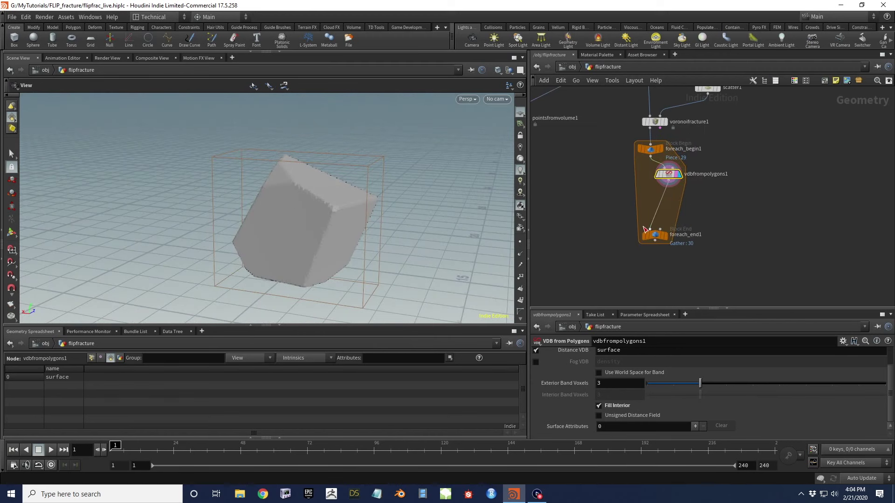
click(653, 229)
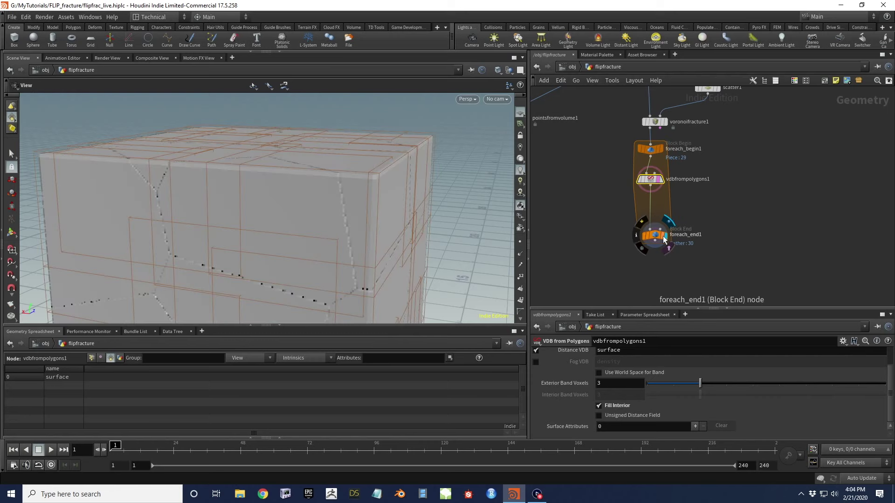
click(655, 235)
drag(370, 248, 371, 226)
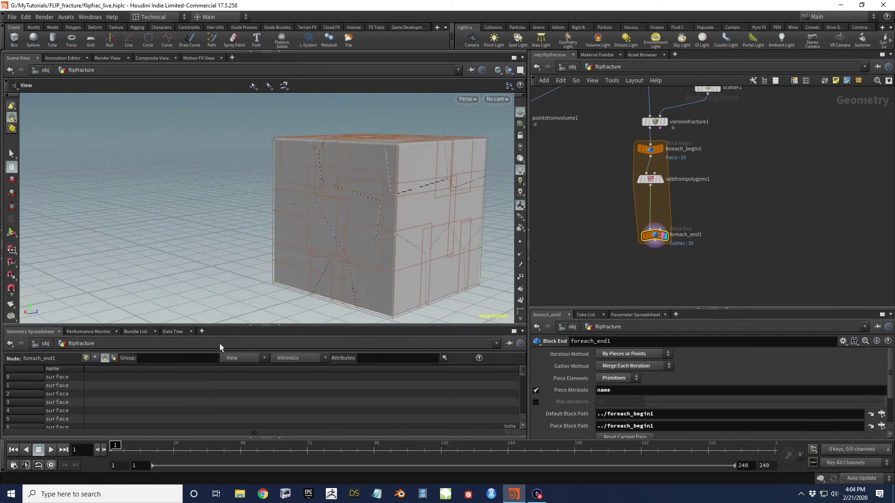
drag(239, 328, 246, 176)
scroll(88, 331, down, 3)
scroll(89, 333, down, 1)
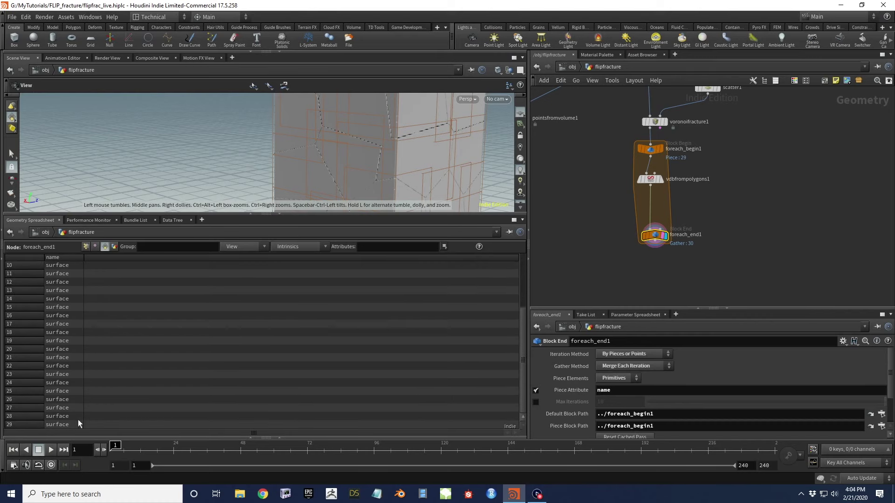
scroll(76, 302, up, 4)
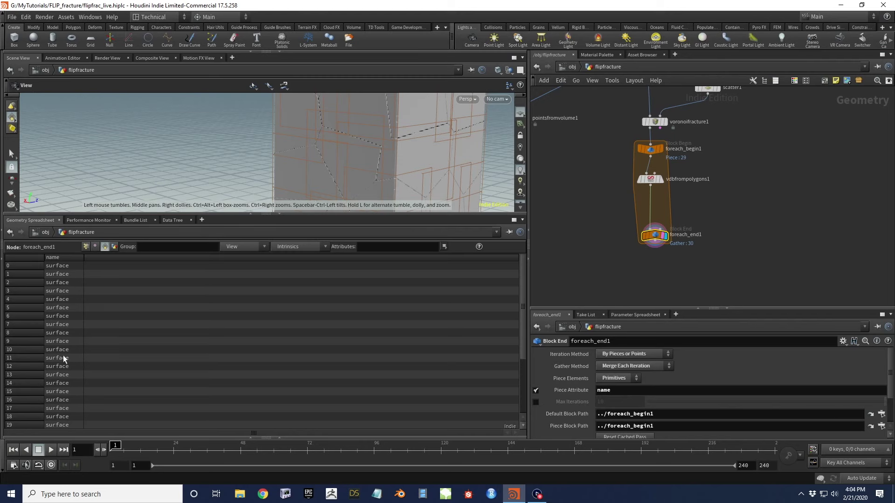
drag(238, 215, 239, 327)
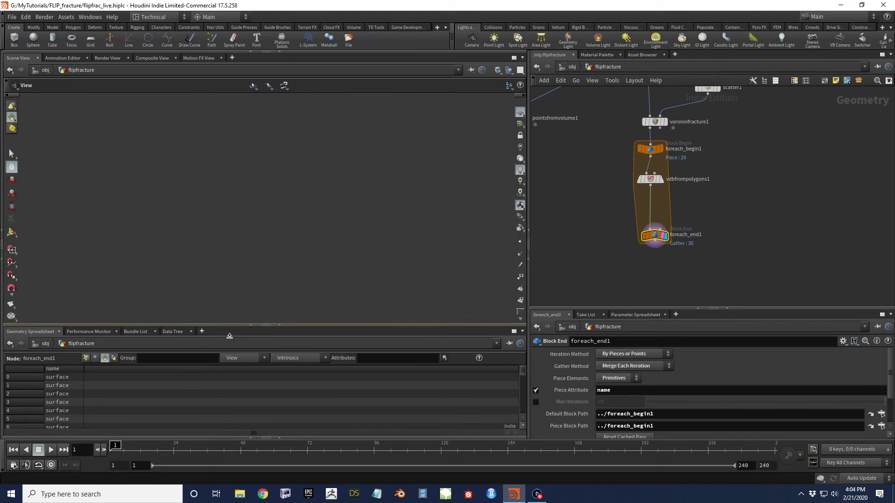
drag(306, 225, 335, 220)
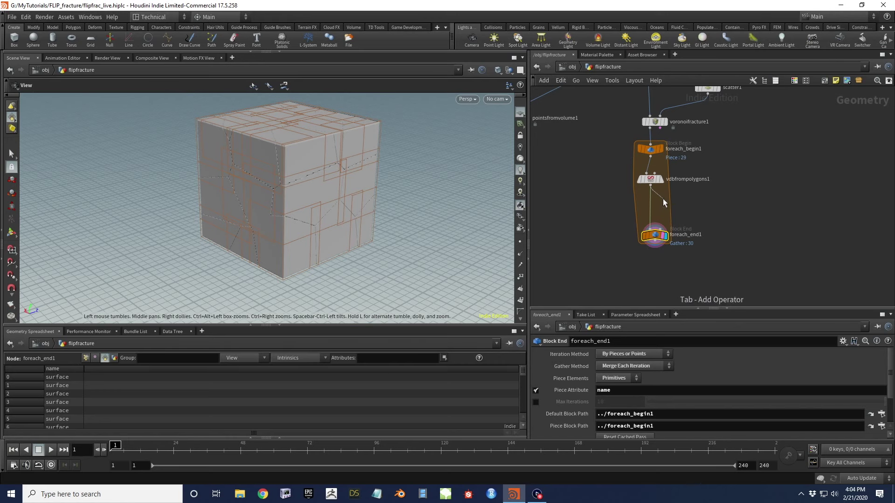
Add a displayed Primitive Wrangle between vdbfrompolygons1 and foreach_end1
key(Tab)
mouse_move(679, 206)
text(primi)
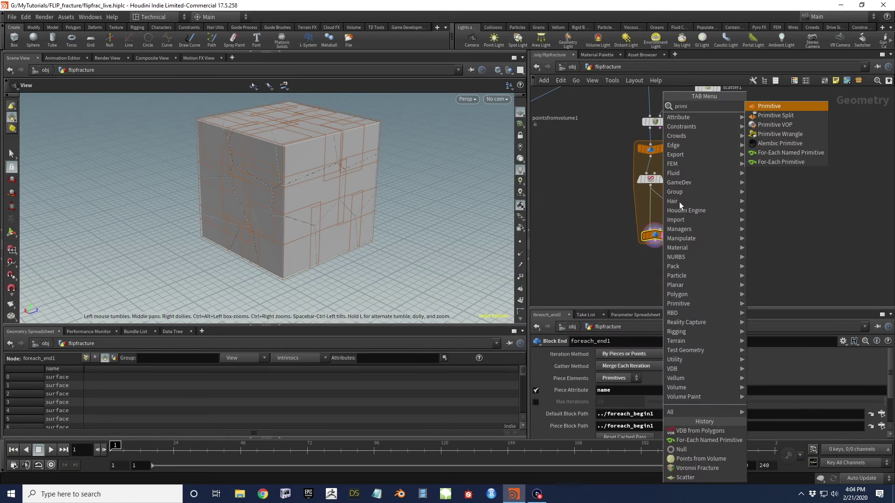
key(Down)
key(Down)
key(Down)
key(Return)
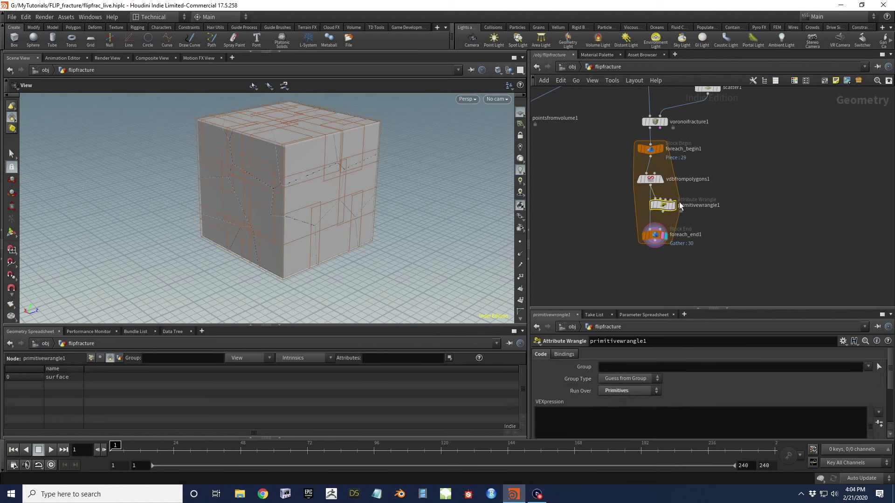
drag(663, 212, 649, 231)
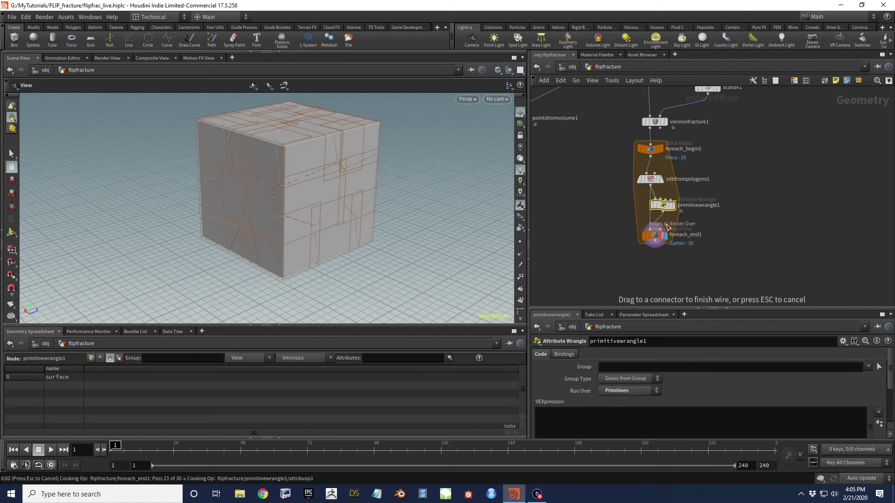
click(674, 206)
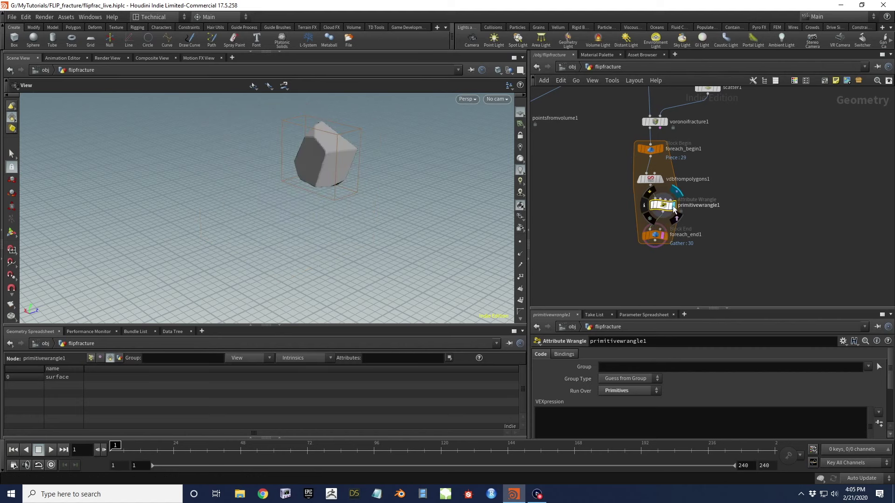
drag(266, 146, 387, 158)
drag(662, 205, 677, 210)
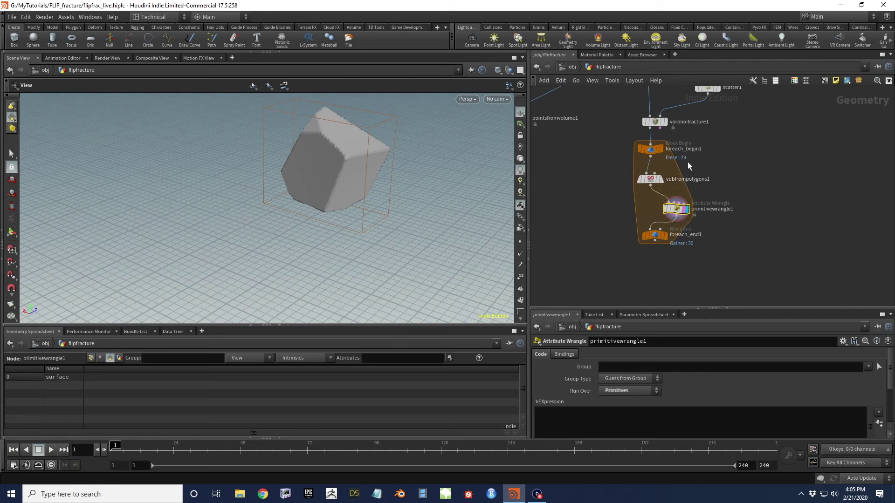
Wire foreach_begin1 into primitivewrangle1's second input, rearranging the loop nodes
mouse_move(644, 172)
drag(644, 172, 620, 172)
click(652, 159)
click(674, 204)
drag(676, 209, 655, 206)
Enter s@name = prim(1,"name",0); as the wrangle's VEXpression
click(602, 427)
text(s@name =)
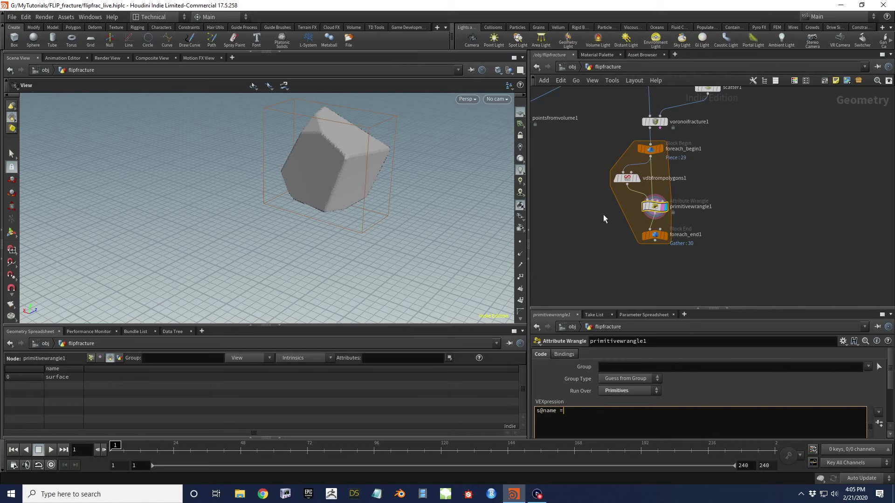
text( prim()
text(1,)
mouse_move(655, 204)
click(715, 178)
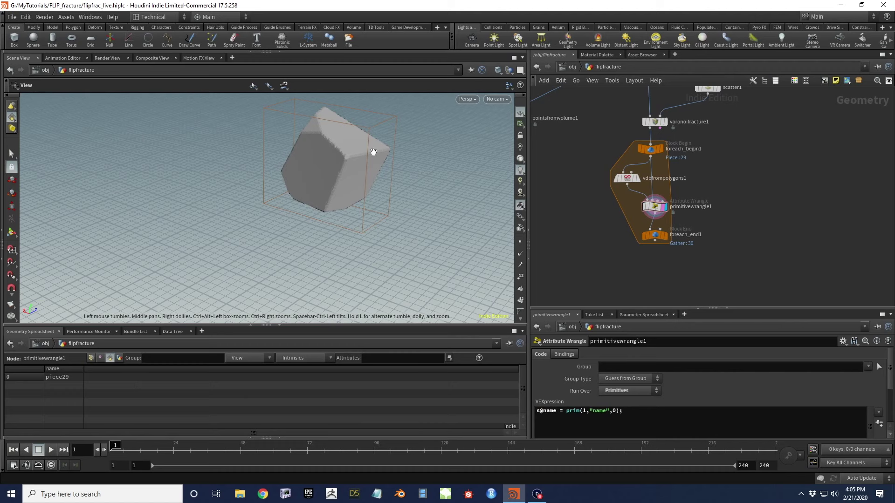
mouse_move(668, 237)
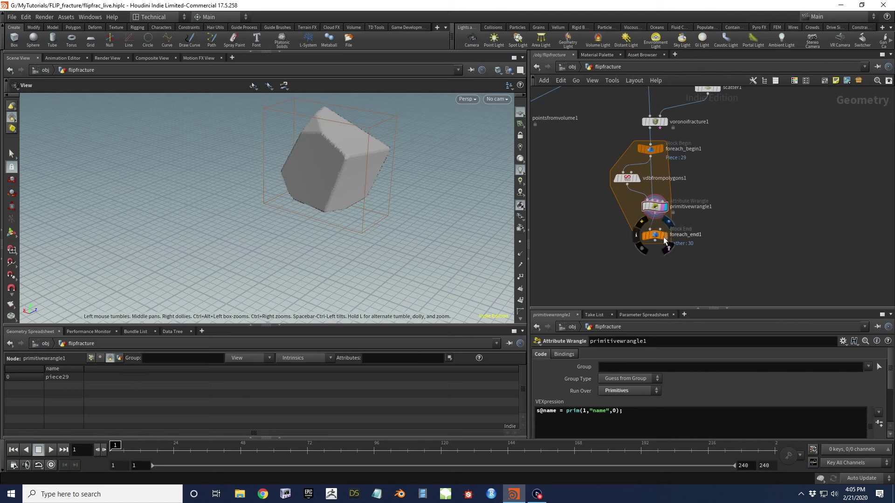
Display foreach_end1 and check the piece names, piece0 onward, in the spreadsheet
click(664, 239)
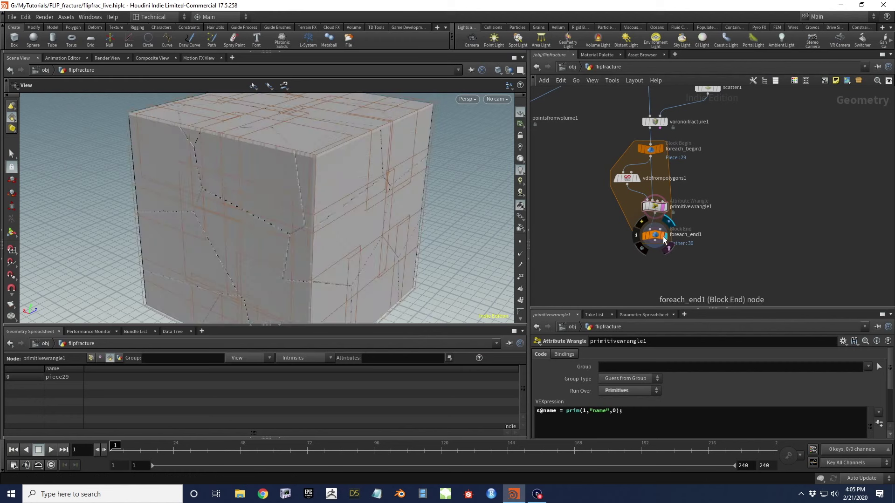
click(658, 235)
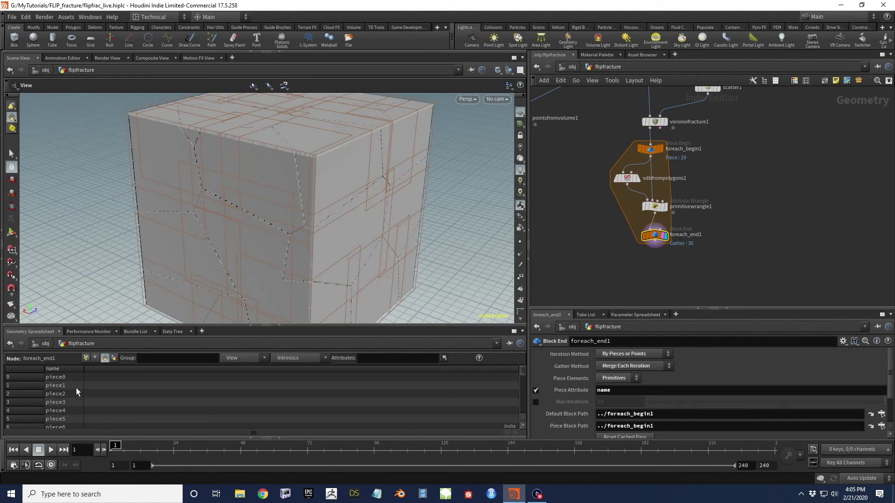
scroll(77, 400, down, 5)
scroll(75, 412, up, 5)
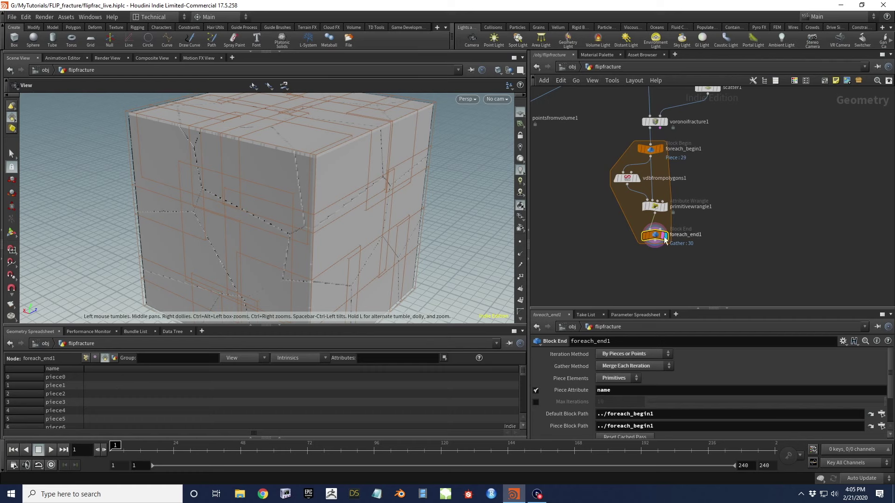
mouse_move(658, 239)
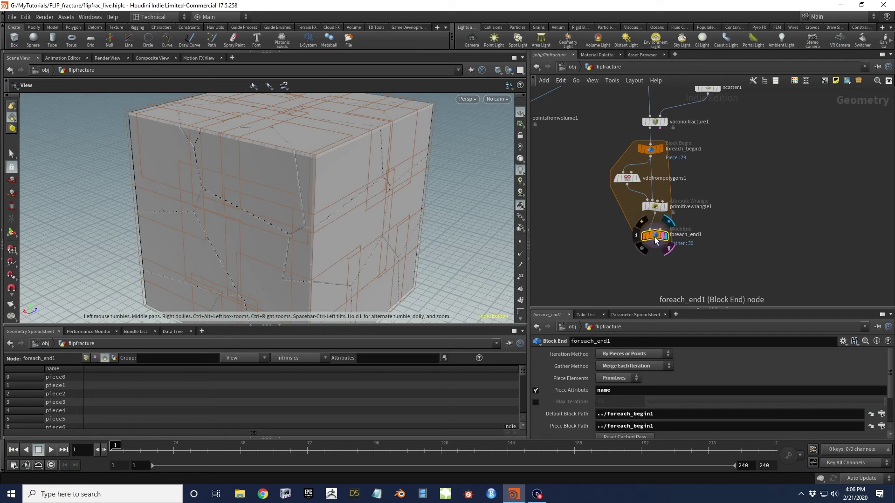
scroll(348, 220, down, 6)
Display the pointsfromvolume1 point cloud instead
drag(348, 217, 328, 178)
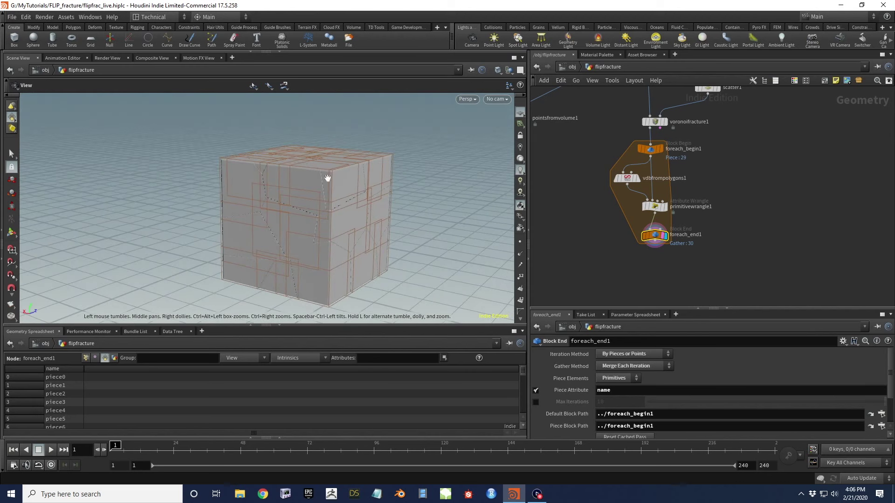
middle_drag(572, 176, 641, 185)
click(590, 130)
click(598, 128)
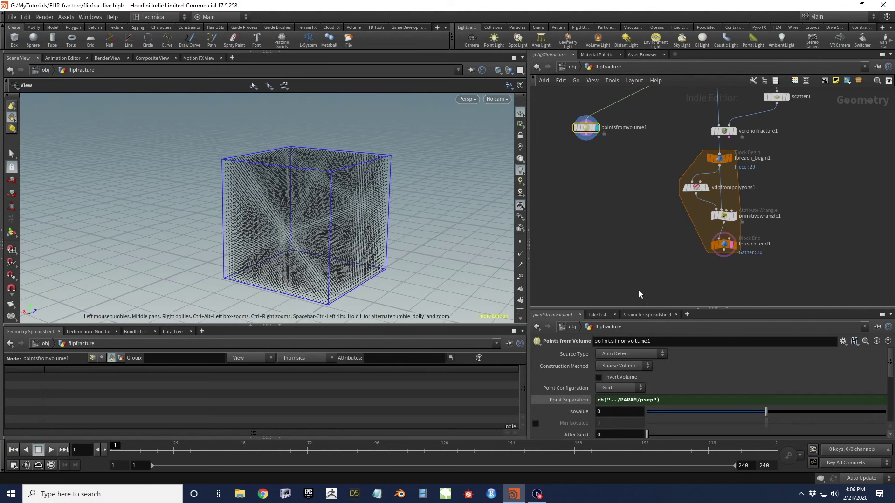
Add an Attribute Wrangle fed by pointsfromvolume1 first and foreach_end1 second
key(Tab)
text(att wra)
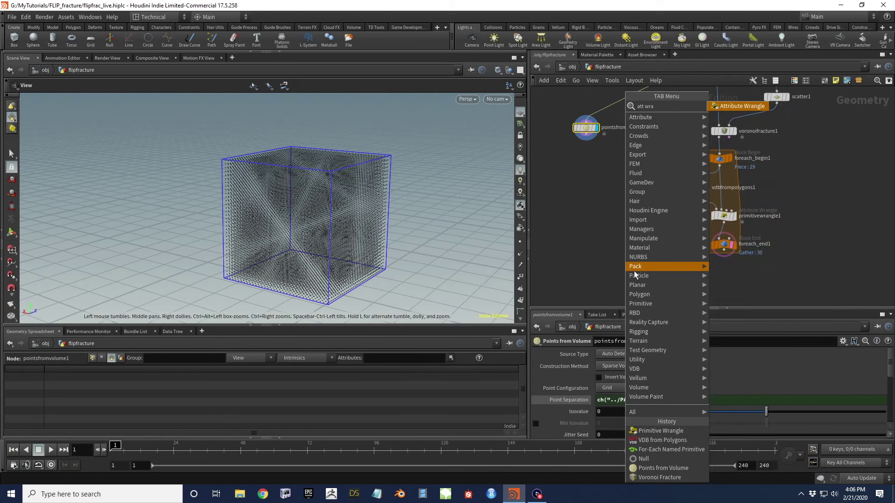
key(Return)
click(634, 270)
drag(587, 136, 635, 264)
middle_drag(635, 265, 627, 205)
drag(627, 207, 662, 260)
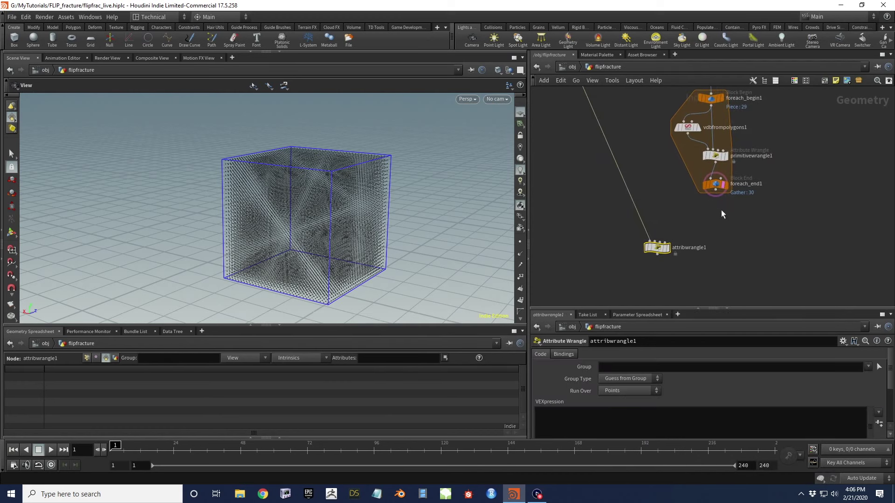
drag(715, 197, 657, 243)
Enlarge the parameter pane and move attribwrangle1 up near the loop
scroll(600, 224, down, 4)
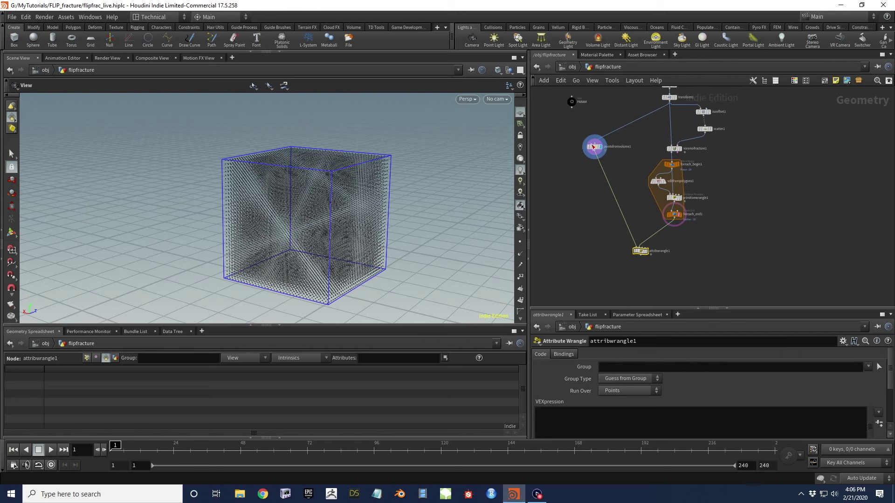
scroll(641, 247, up, 3)
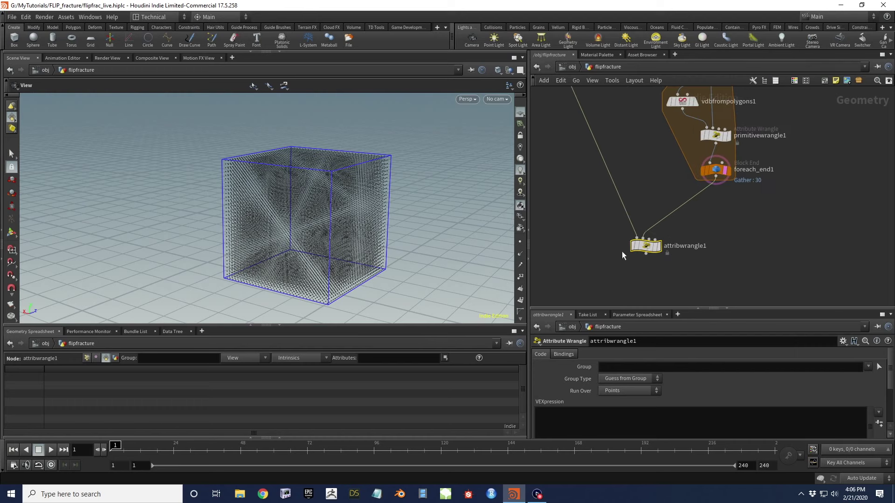
drag(766, 308, 760, 246)
drag(649, 215, 651, 194)
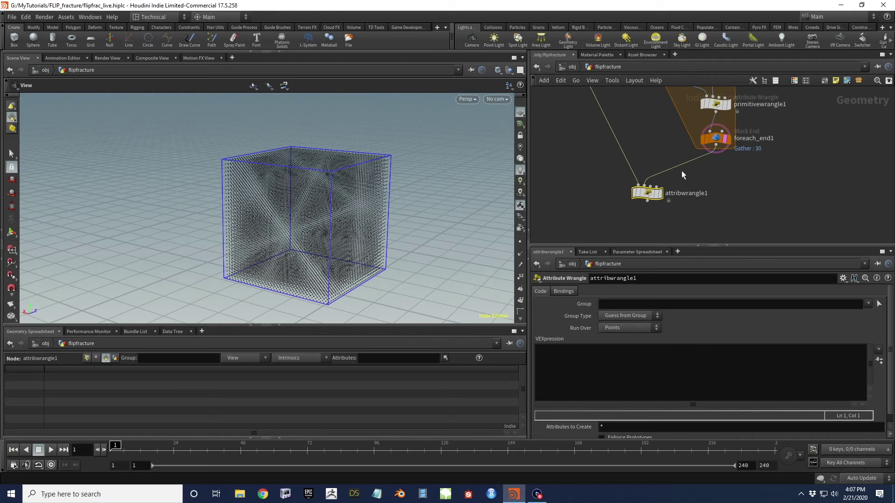
Display attribwrangle1 and enter int numvol = nprimitives(1); in its VEXpression
mouse_move(646, 195)
key(r)
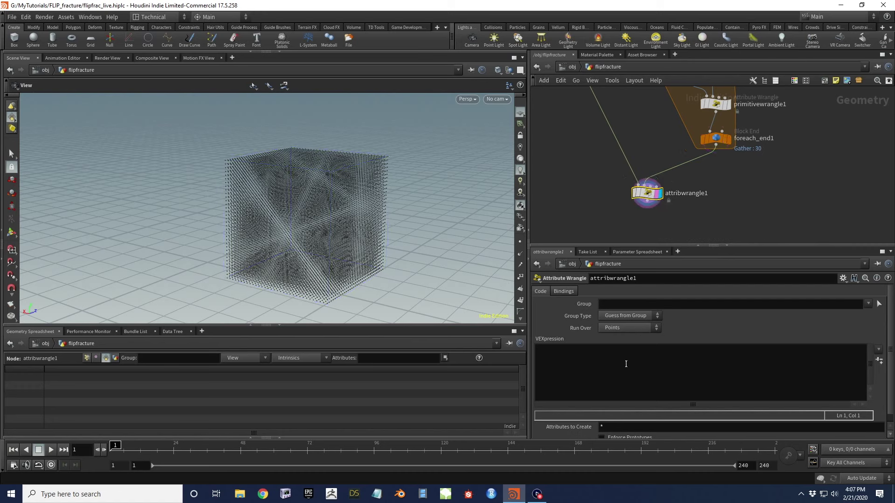
click(574, 361)
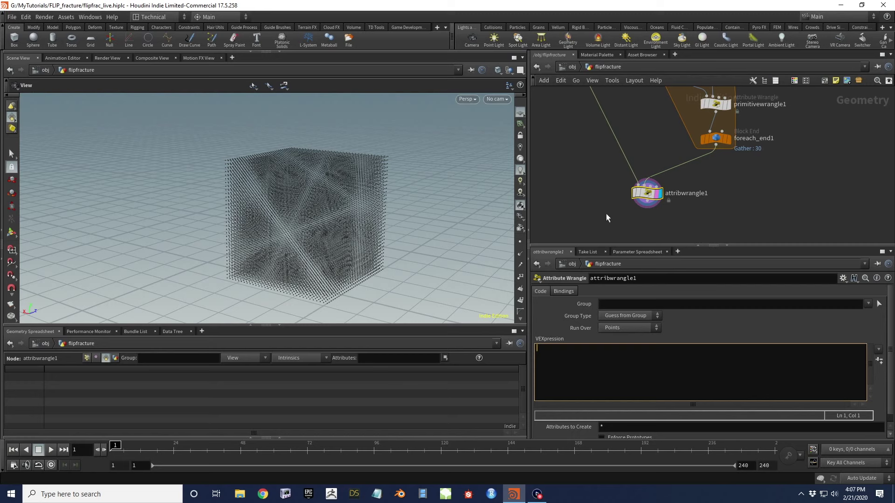
text(int numvol = nprim)
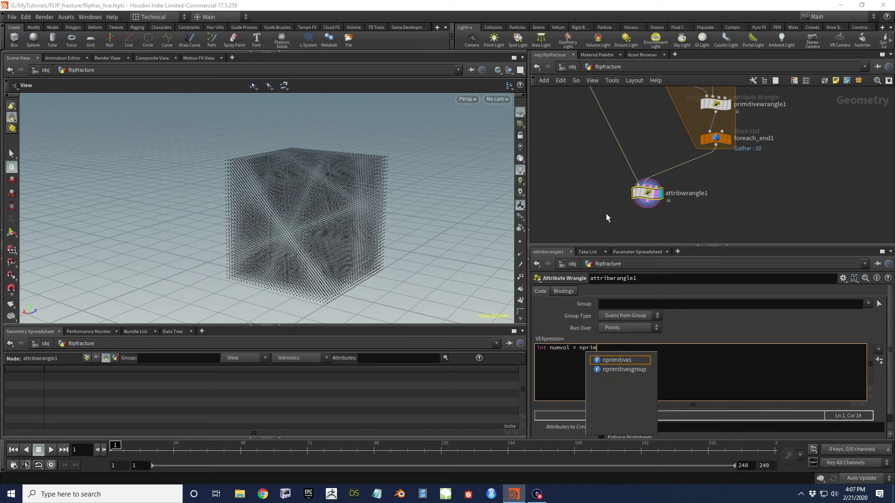
text(itives(1);)
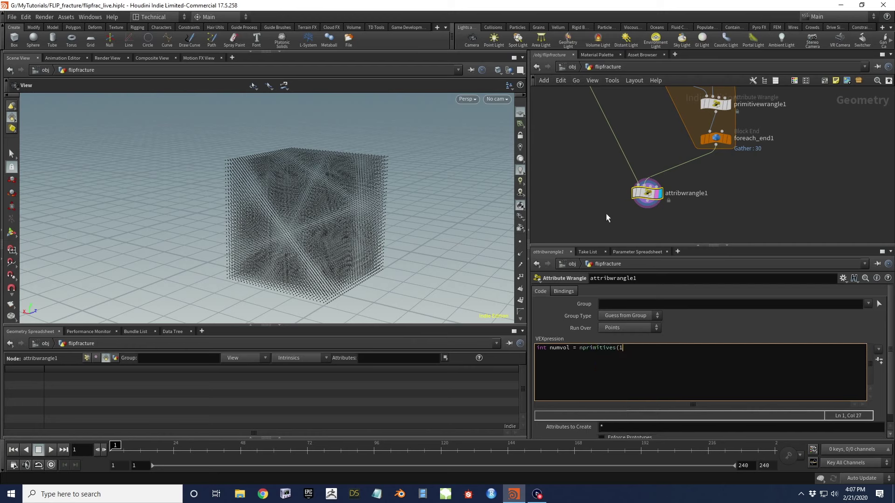
click(598, 206)
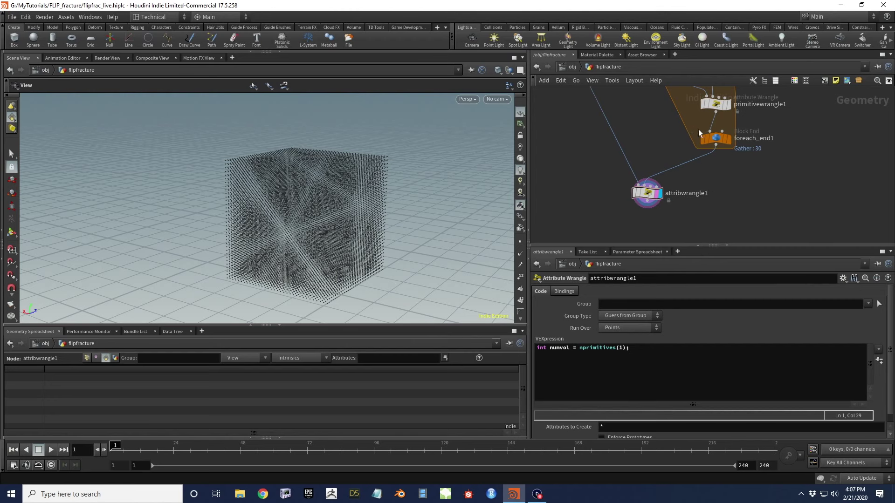
Check foreach_end1's counts, then add an empty for(int v=0; v<numvol; v++) loop
click(720, 140)
middle_click(720, 140)
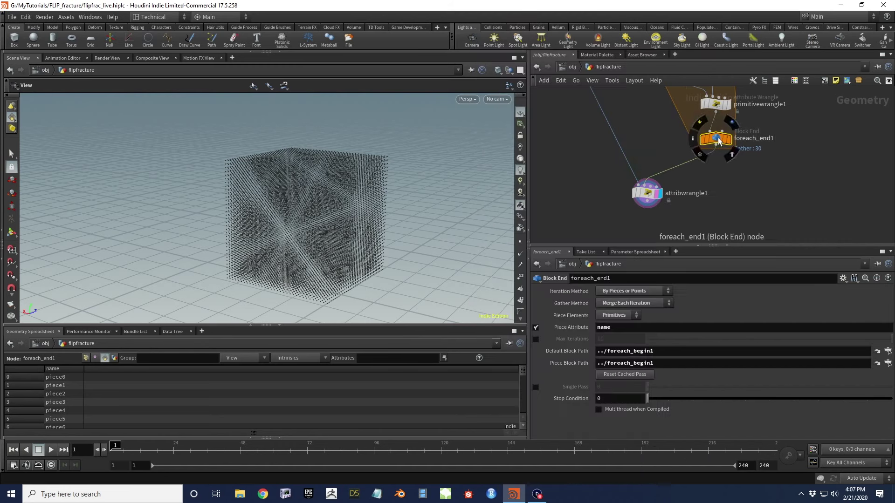
click(647, 193)
click(602, 354)
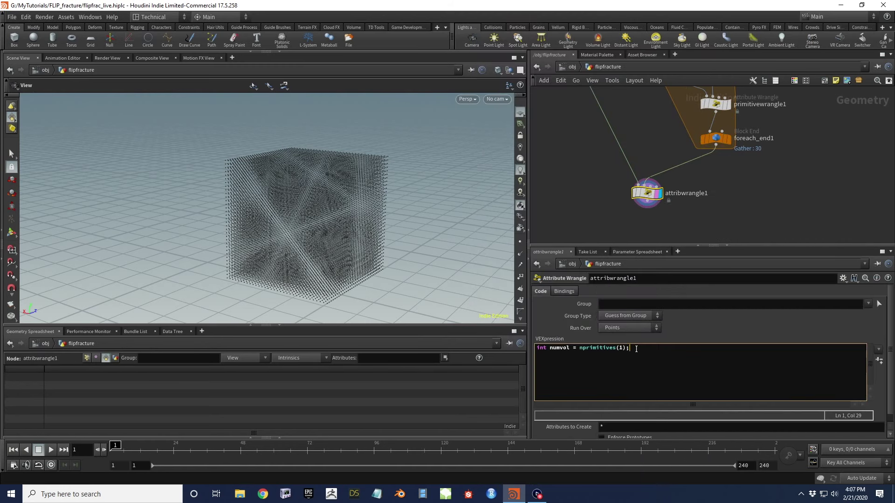
key(Return)
key(Return)
text(for(int v=0; v<numvol; v++))
key(Return)
text({)
key(Return)
key(Return)
text(})
key(Up)
Review foreach_end1's piece names, then return to the loop body in attribwrangle1
click(716, 138)
scroll(64, 378, down, 5)
scroll(63, 395, up, 5)
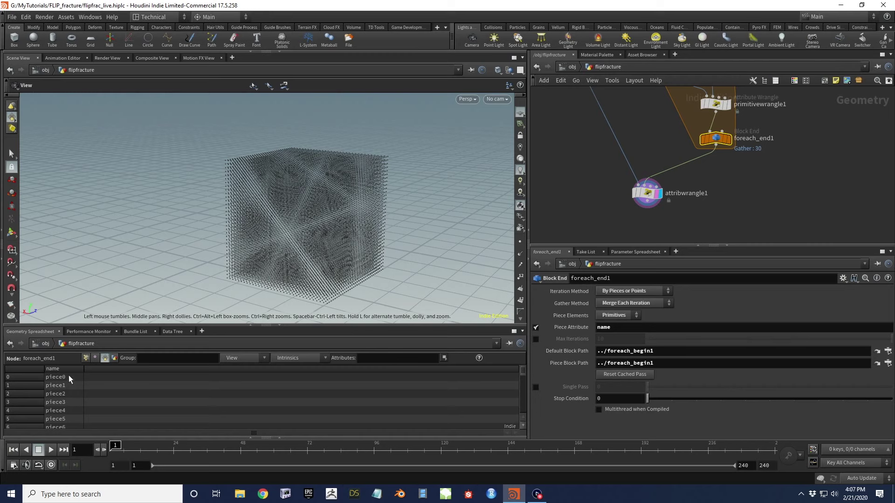
scroll(64, 387, down, 8)
click(647, 193)
click(637, 377)
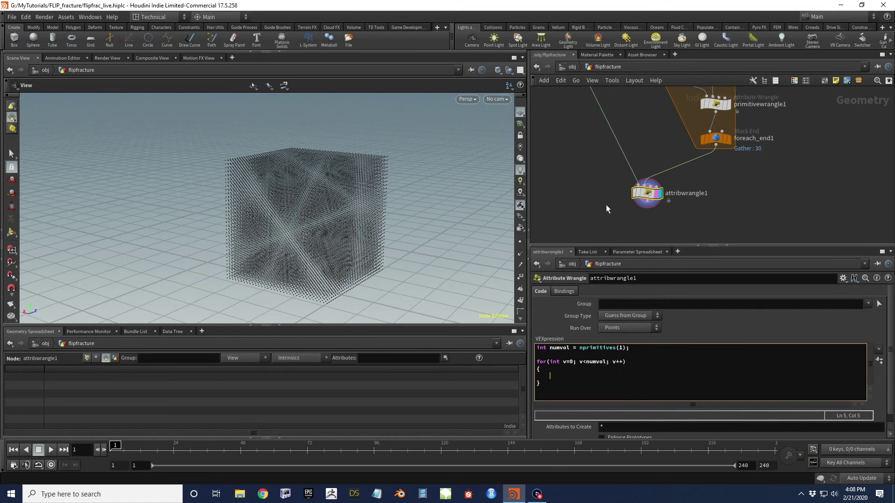
In the loop, build each volume name with sprintf("piece%d",v) and sample its depth at @P
text(string volname = sprintf("piece%d)
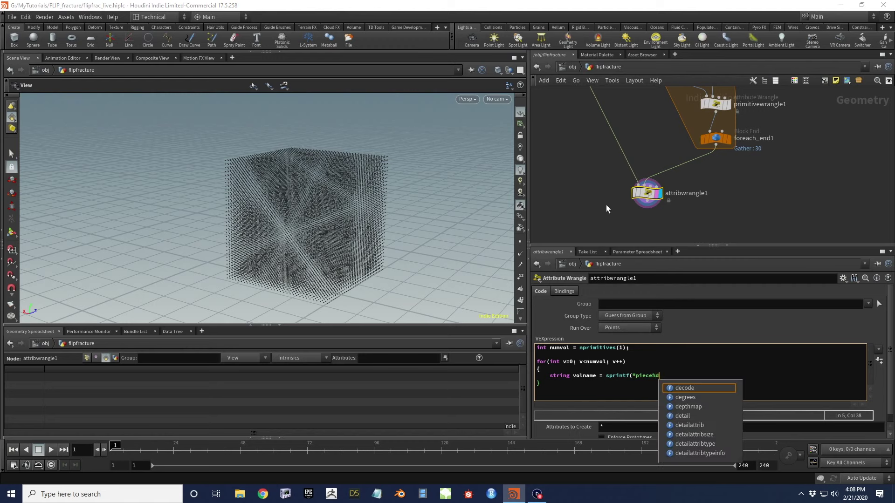
text(",)
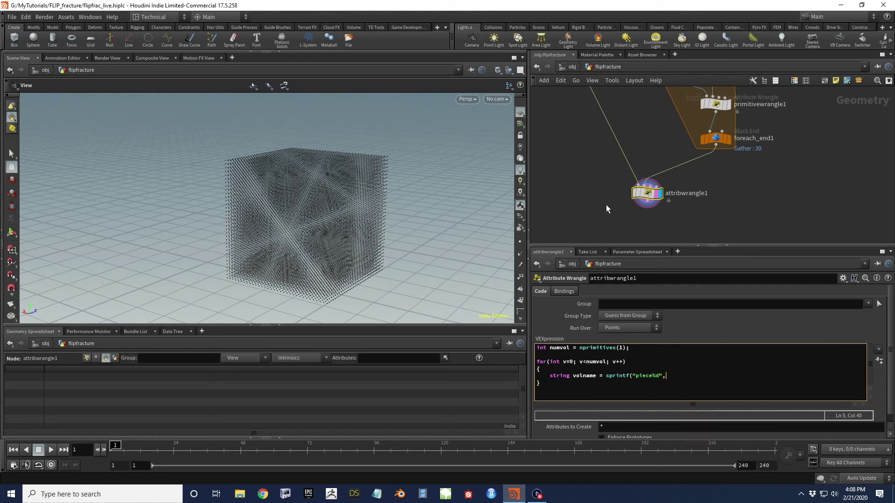
text(v);)
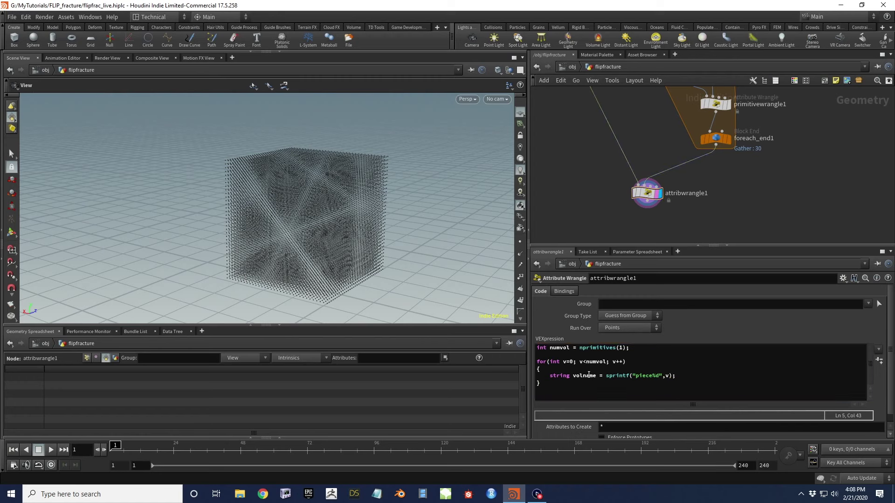
click(702, 375)
key(Return)
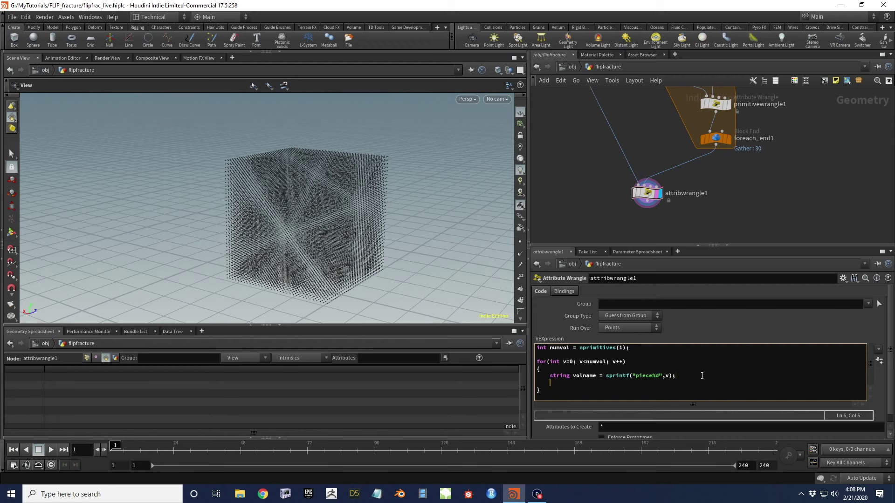
text(float depth = volum)
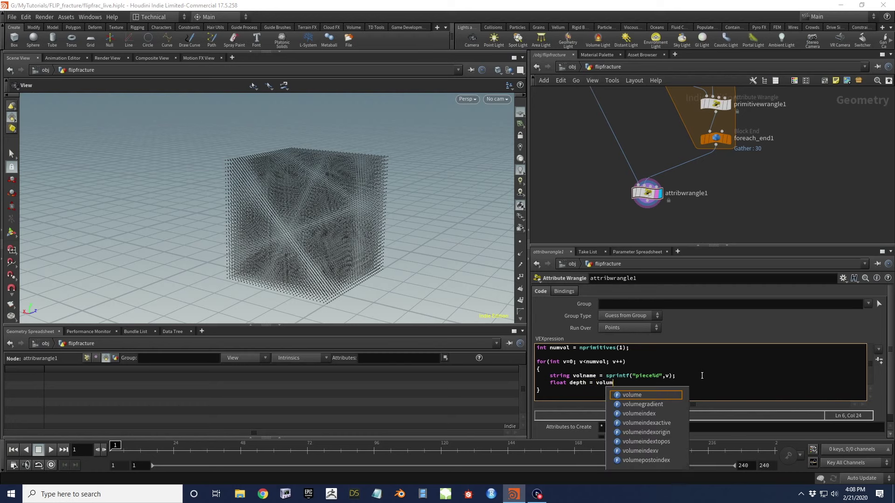
text(esample(1,)
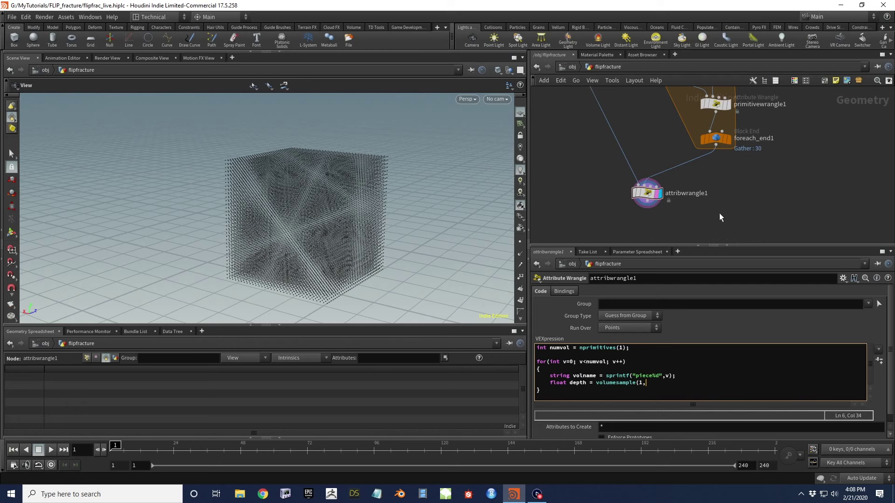
text(voln)
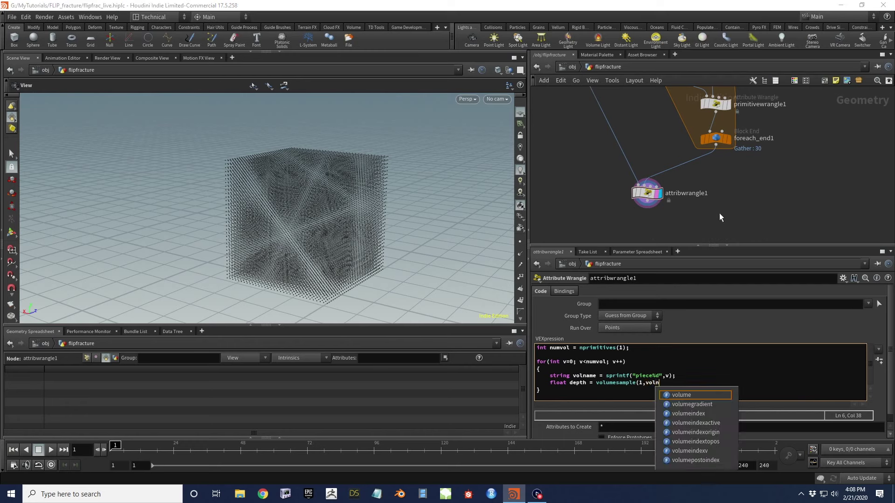
text(ame,@P);)
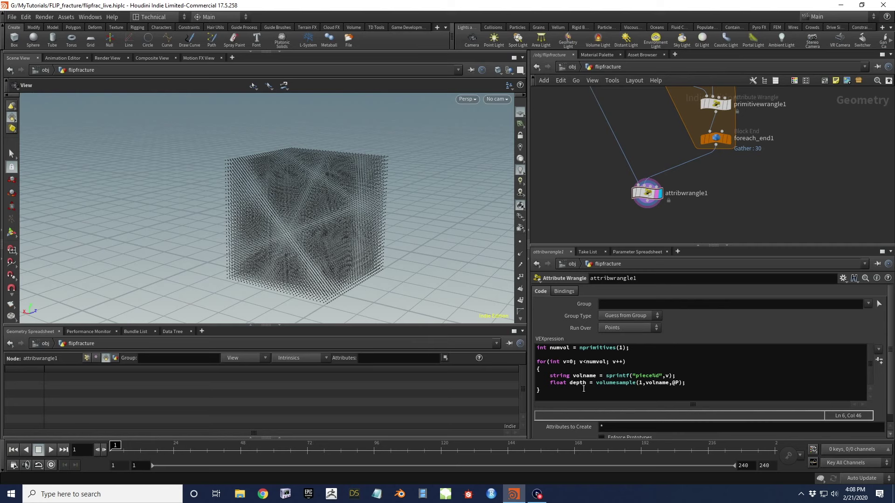
Declare float mindepth = 1000000 and int index = -1 above the for loop
click(551, 362)
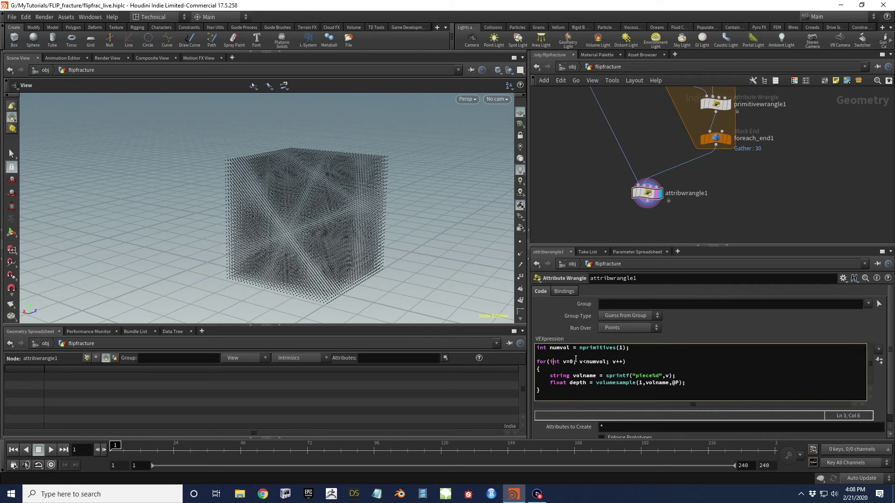
key(Return)
text(f)
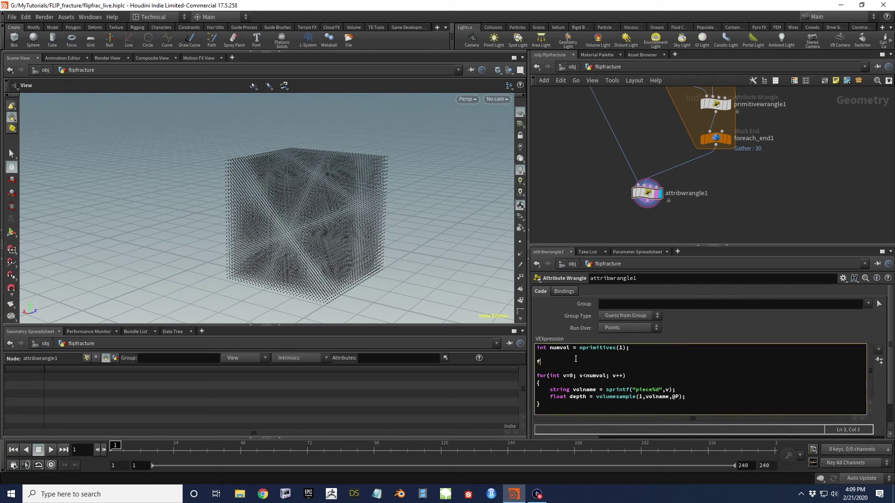
text(loat mindepth = 1000000;)
key(Return)
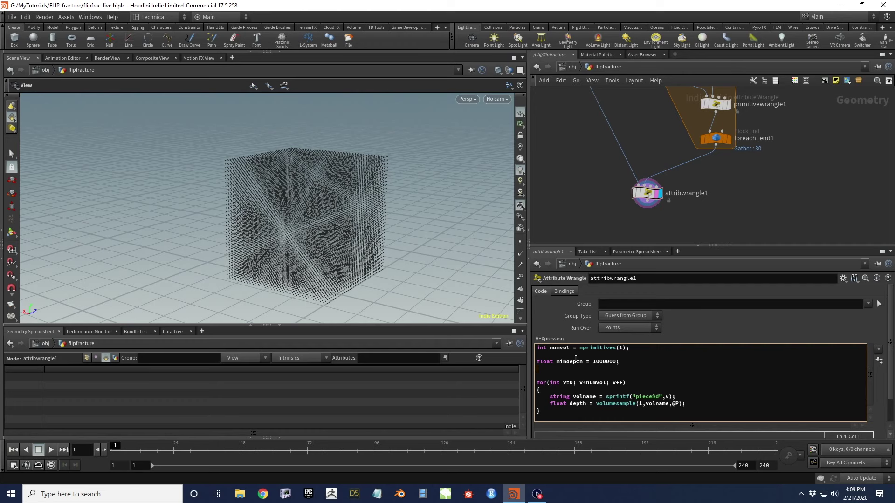
text(int index = -1;)
Add an if(depth < mindepth) block setting mindepth = depth and index = v
click(702, 403)
key(Return)
key(Return)
text(if()
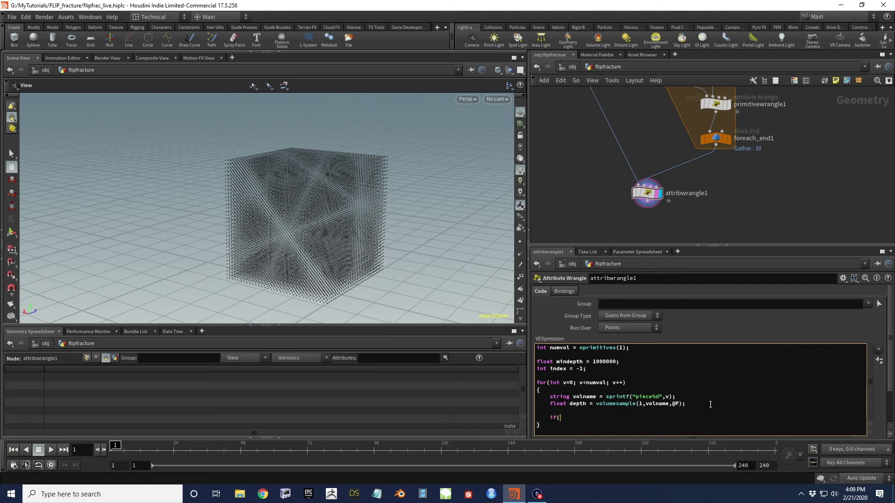
text(depth < mindepth))
key(Return)
text({)
key(Return)
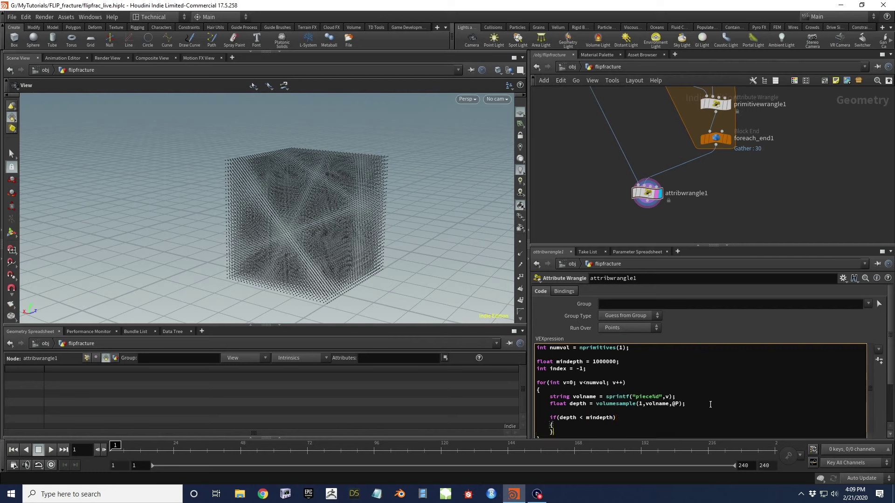
text(mindepth = depth;)
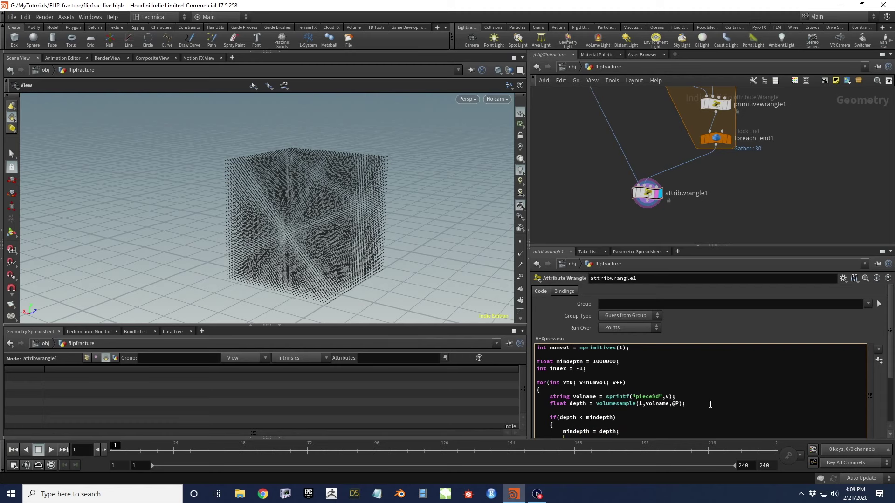
key(Return)
scroll(671, 387, down, 2)
text(index)
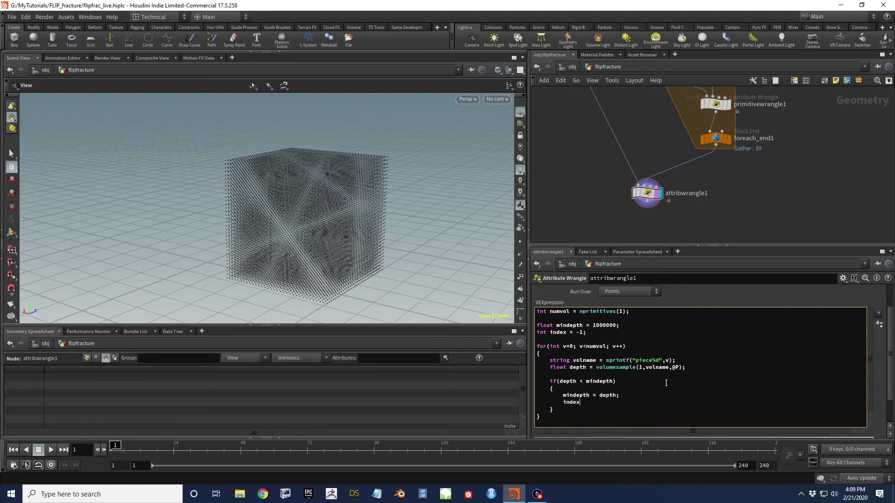
text( = v;)
Change the index declaration to string piece = "none"
double_click(540, 333)
text(string)
key(Right)
key(shift+Right)
key(shift+Right)
key(shift+Right)
key(shift+Right)
key(shift+Right)
text(piece)
key(Delete)
key(Delete)
key(BackSpace)
text("none")
Make the if block assign volname to piece instead of v to index
key(BackSpace)
key(BackSpace)
text(volname;)
double_click(569, 333)
key(ctrl+c)
double_click(571, 403)
key(ctrl+v)
key(Return)
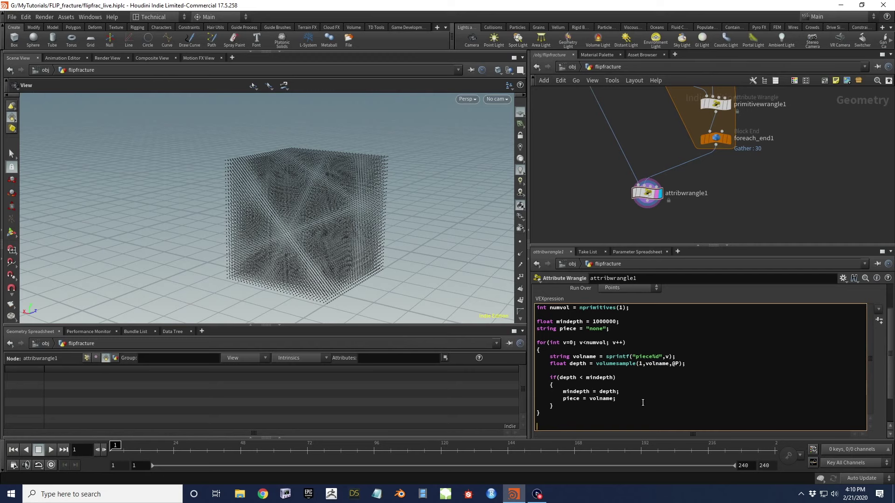
text(@depth = mindepth; )
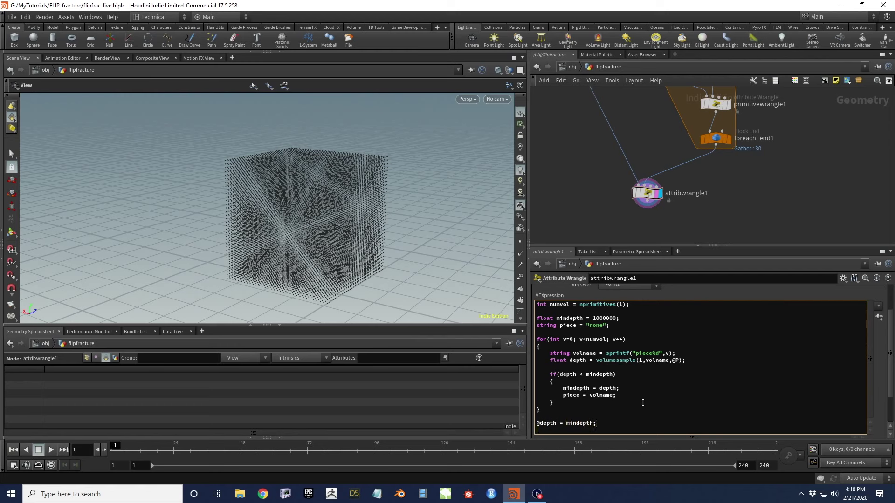
text(s@)
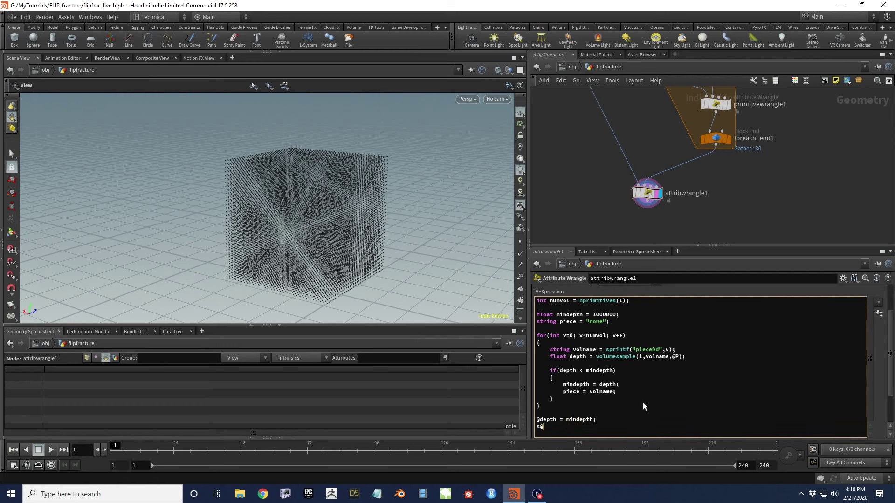
text(name = piece;)
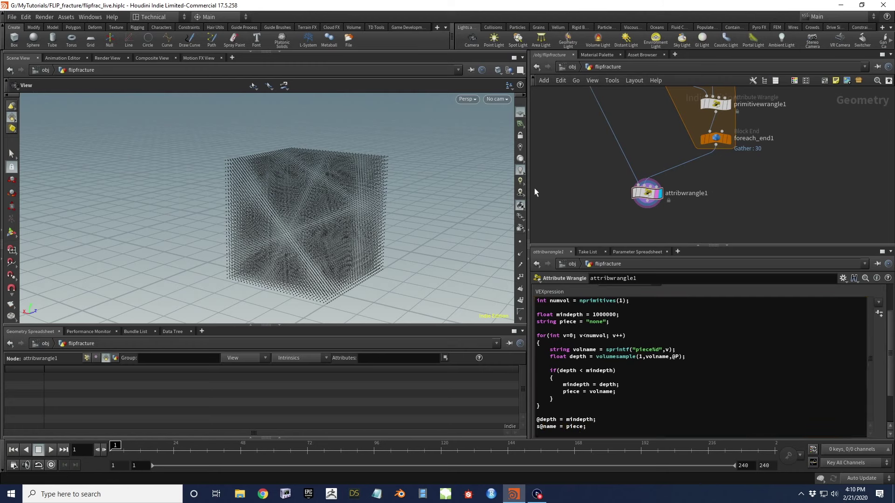
click(89, 358)
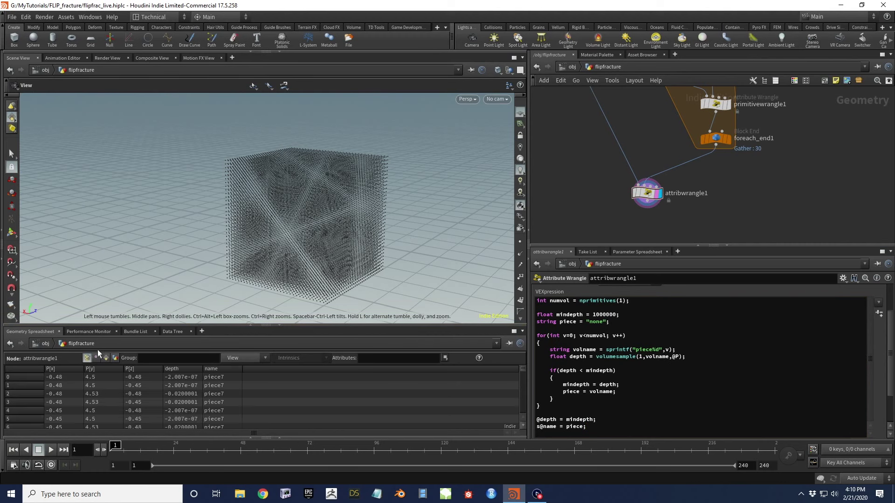
drag(254, 325, 233, 246)
click(226, 291)
click(221, 290)
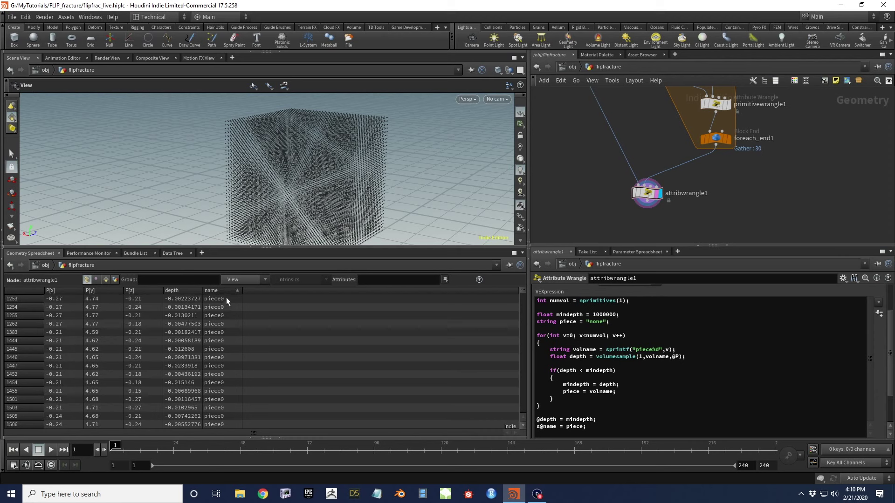
click(188, 290)
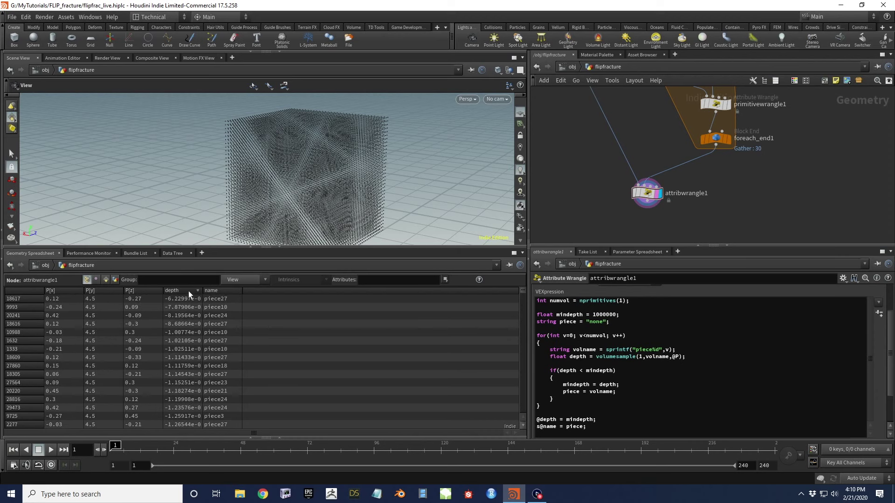
click(188, 291)
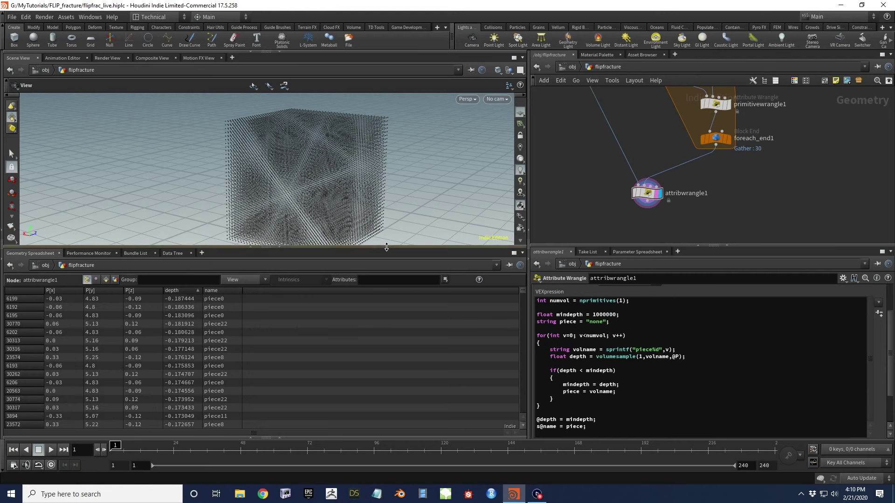
Pull a new wire from attribwrangle1's output to add a node below it
drag(383, 247, 367, 329)
drag(355, 289, 345, 219)
middle_drag(642, 212, 638, 179)
drag(646, 177, 649, 204)
click(648, 204)
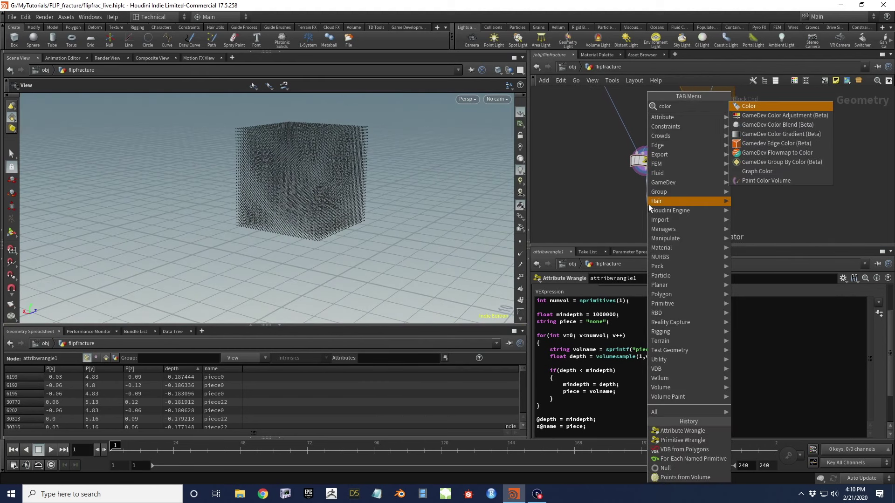
Add a Color node set to Random from Attribute using "name", and display it
click(751, 97)
click(634, 337)
click(638, 377)
click(638, 361)
text(name)
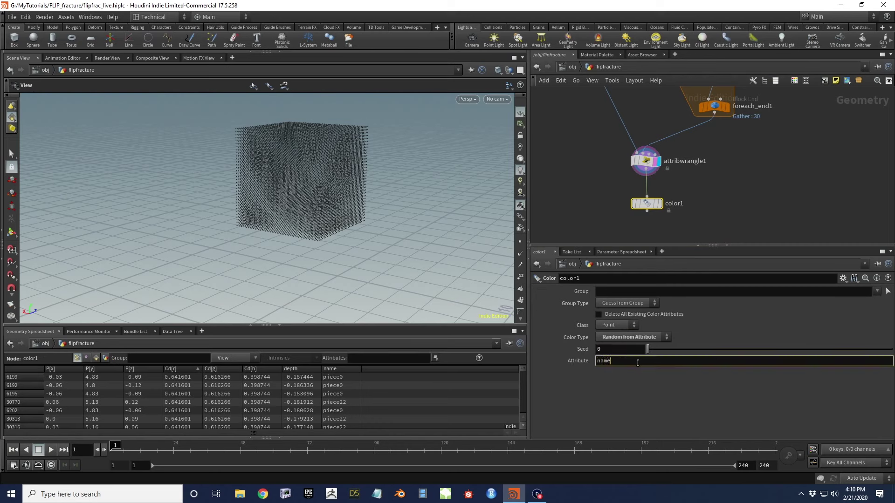
key(Return)
click(660, 204)
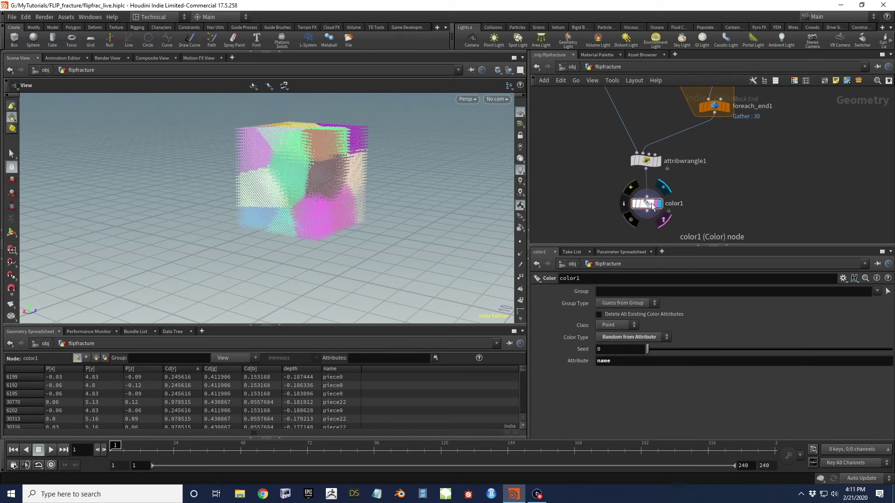
Orbit the viewport and pan the network to inspect the randomly coloured cube pieces
drag(354, 178, 455, 200)
scroll(763, 200, down, 3)
middle_drag(763, 199, 746, 219)
scroll(721, 175, up, 2)
mouse_move(735, 169)
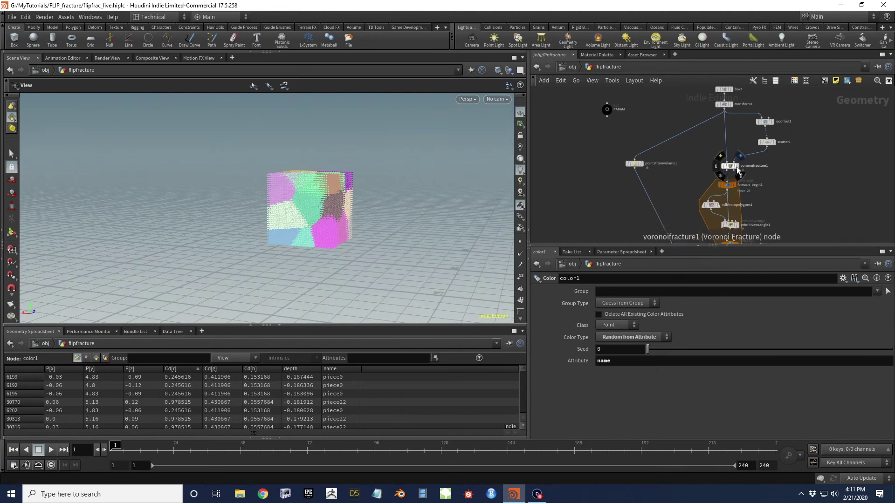
drag(264, 226, 308, 222)
middle_drag(792, 214, 750, 132)
middle_drag(732, 218, 680, 205)
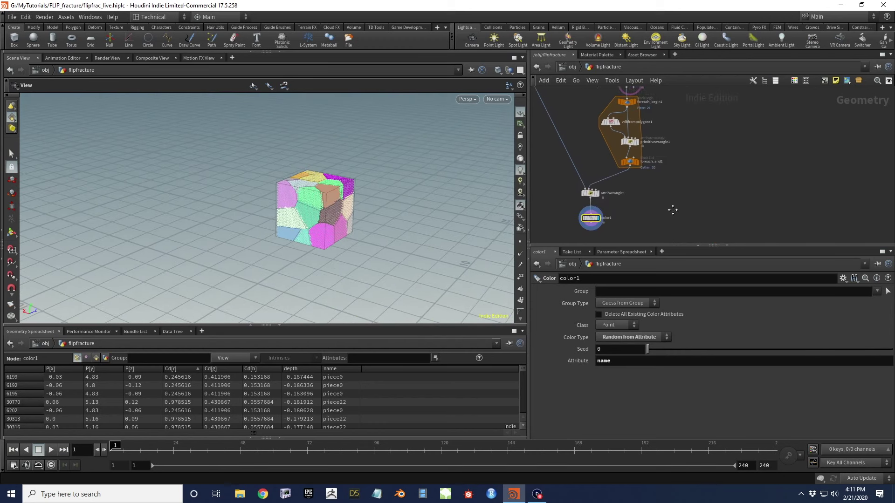
Add a grid1 node oriented in the XY plane
key(Tab)
text(grid)
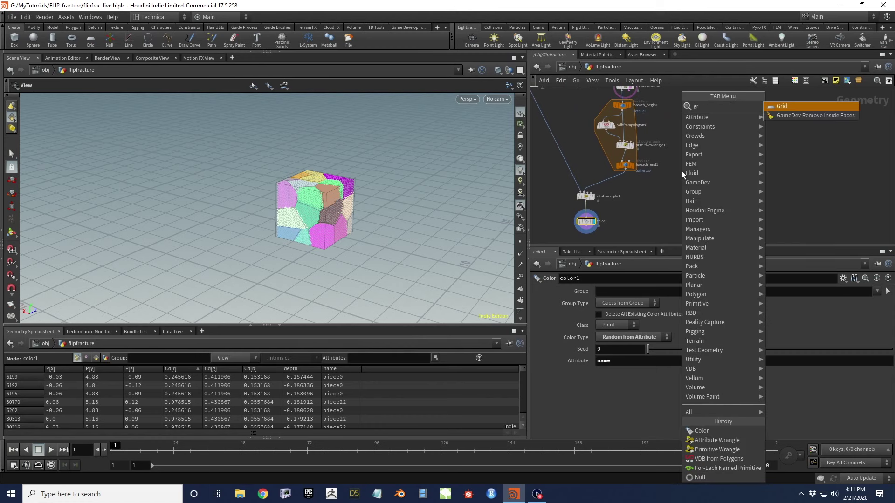
key(Return)
click(682, 171)
drag(257, 178, 242, 164)
click(617, 316)
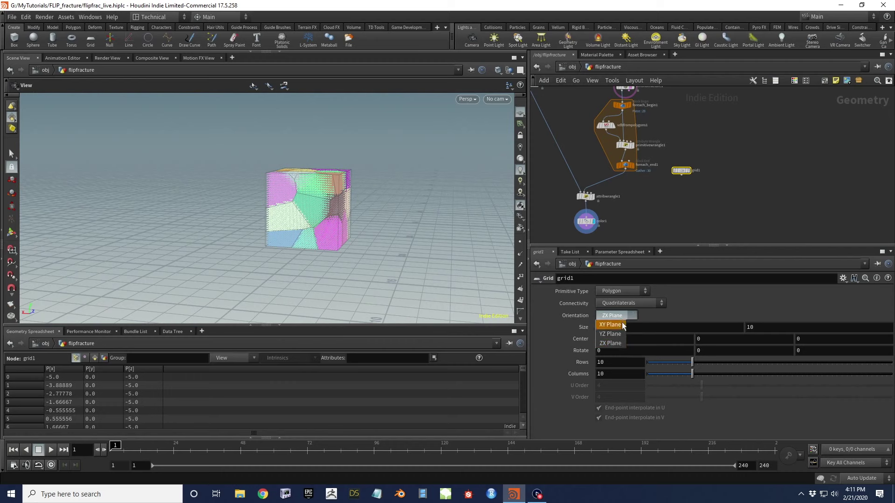
click(620, 325)
scroll(710, 132, down, 3)
scroll(650, 137, up, 3)
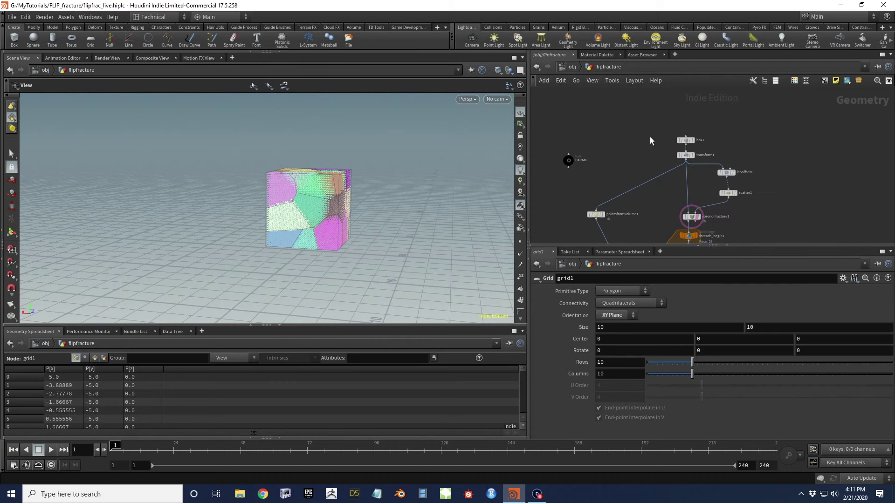
Set grid1 to size 1, center Y 5, with 100 rows and 100 columns
click(686, 140)
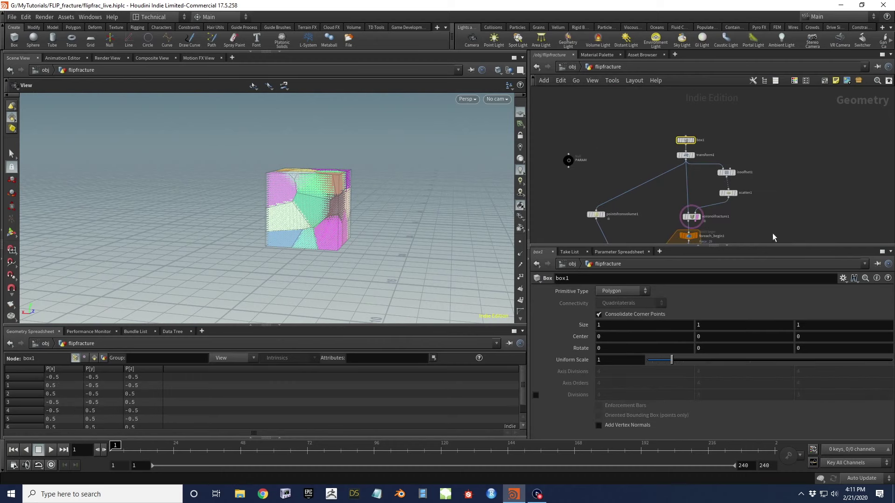
click(685, 155)
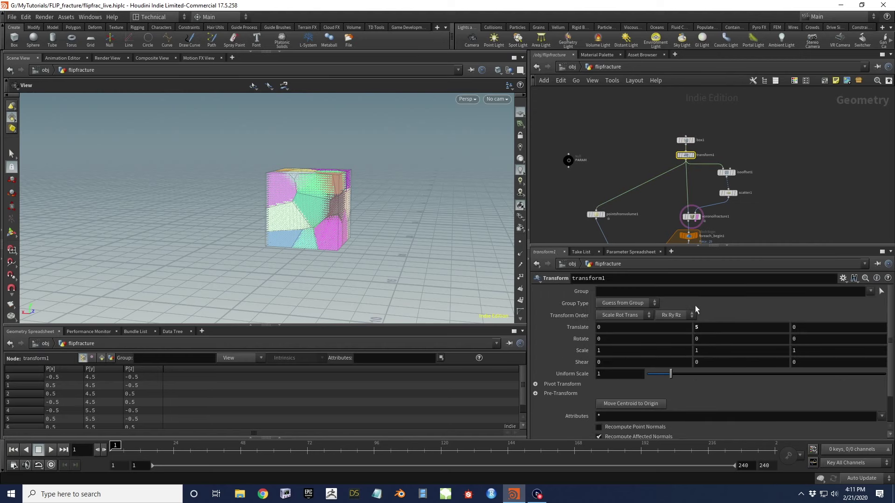
scroll(725, 188, down, 3)
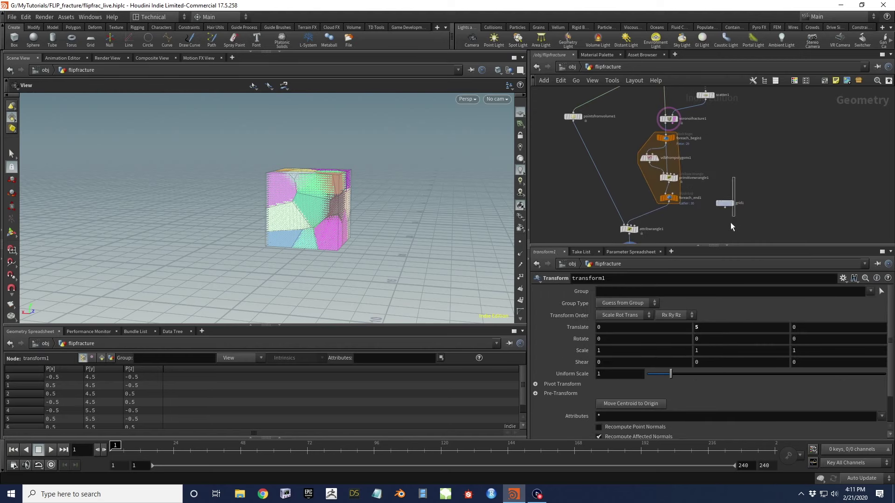
click(725, 203)
click(651, 330)
text(1)
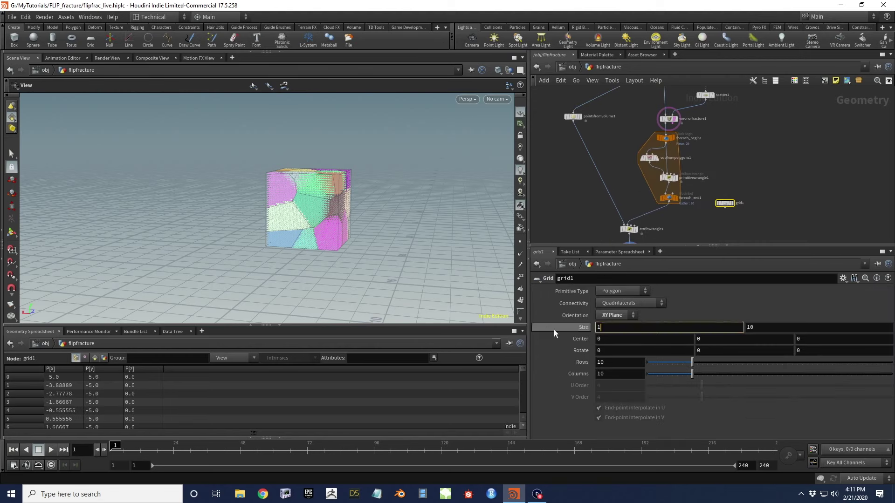
key(Tab)
key(Tab)
key(Tab)
text(5)
key(Return)
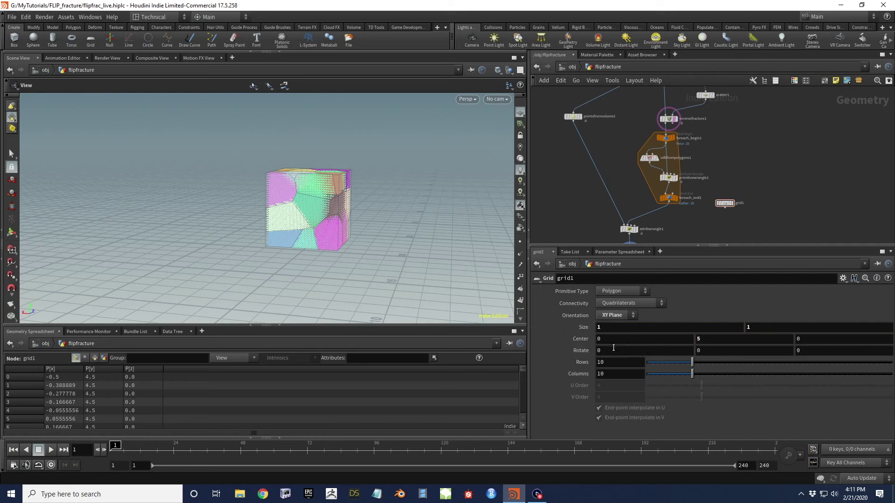
click(617, 363)
text(0)
key(Tab)
text(100)
key(Return)
Duplicate attribwrangle1 as attribwrangle2 and wire grid1 into it
middle_drag(685, 223, 681, 193)
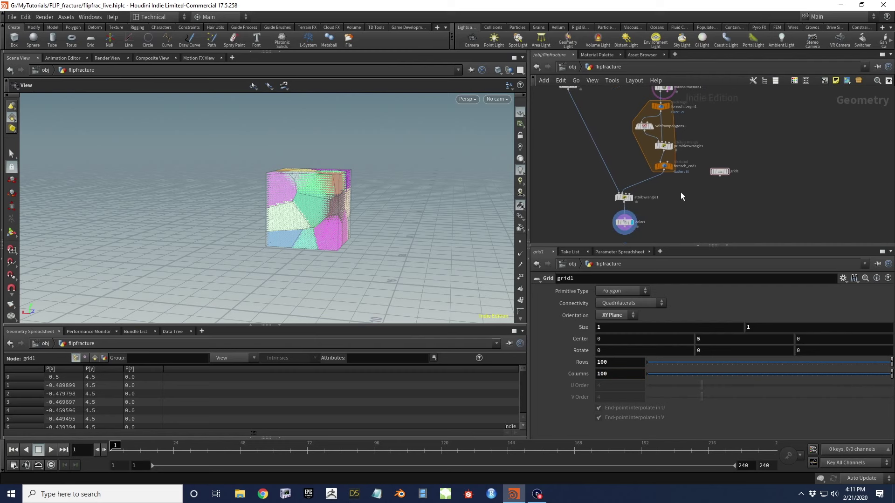
drag(647, 202, 650, 203)
key(ctrl+c)
key(ctrl+v)
click(716, 200)
drag(720, 175, 713, 195)
scroll(718, 203, up, 2)
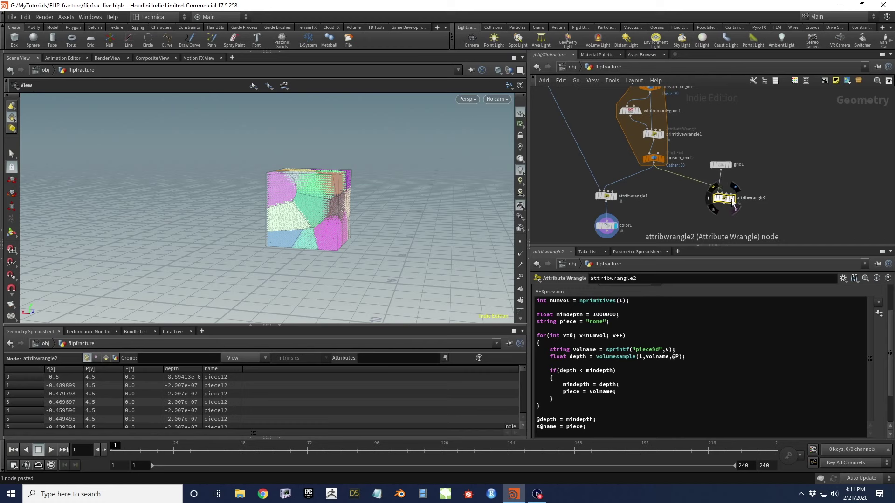
Move color1 under attribwrangle2, connect it, and display color1 on the flat grid
click(733, 200)
drag(604, 225, 725, 237)
drag(724, 189, 724, 218)
click(733, 223)
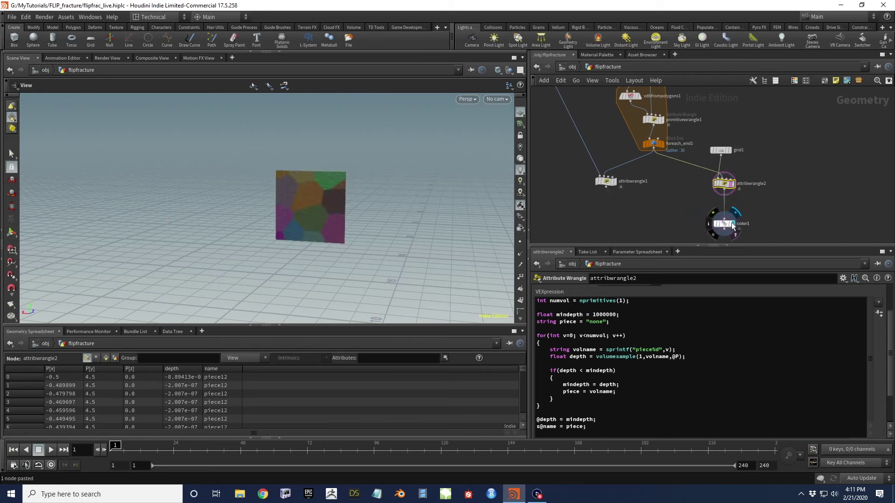
click(726, 225)
mouse_move(346, 211)
mouse_down()
mouse_move(419, 211)
mouse_move(320, 210)
mouse_move(320, 202)
mouse_move(363, 207)
mouse_up()
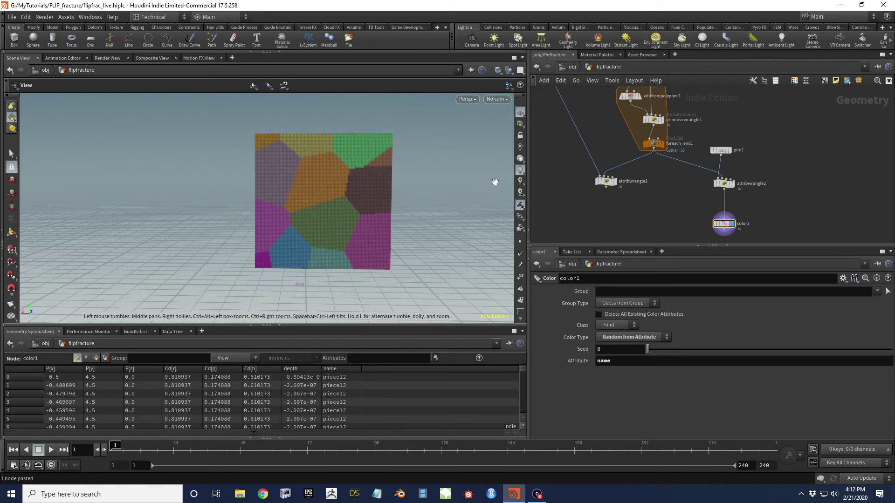
middle_drag(745, 206, 729, 197)
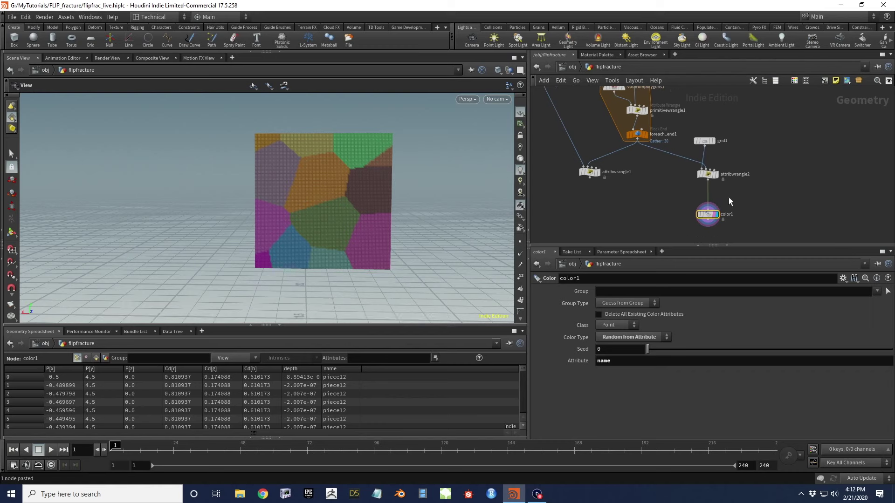
Switch color1 to Ramp from Attribute using the depth attribute
click(614, 337)
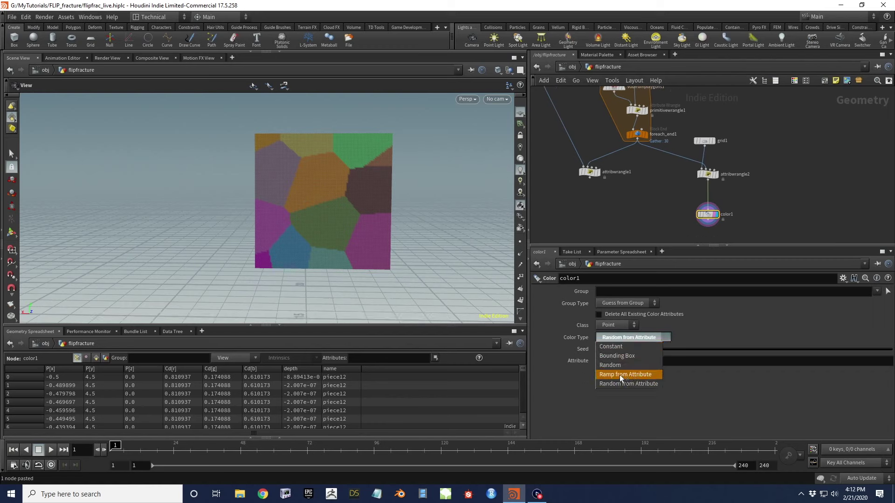
click(625, 374)
double_click(611, 349)
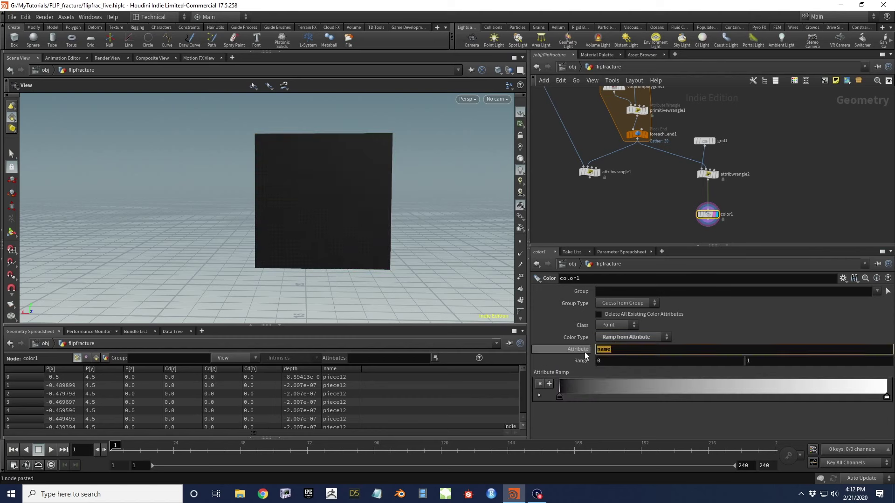
text(depth)
key(Return)
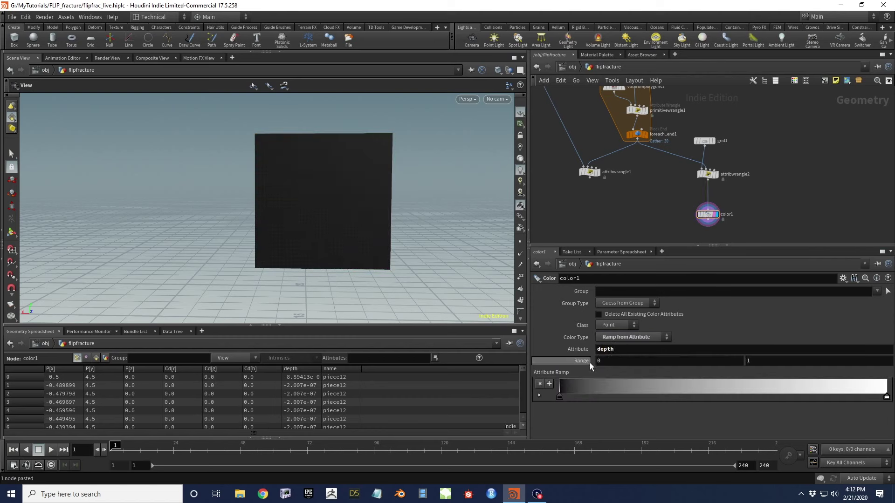
Check depth values in the spreadsheet, then set color1's range maximum to -.18
drag(570, 155, 620, 189)
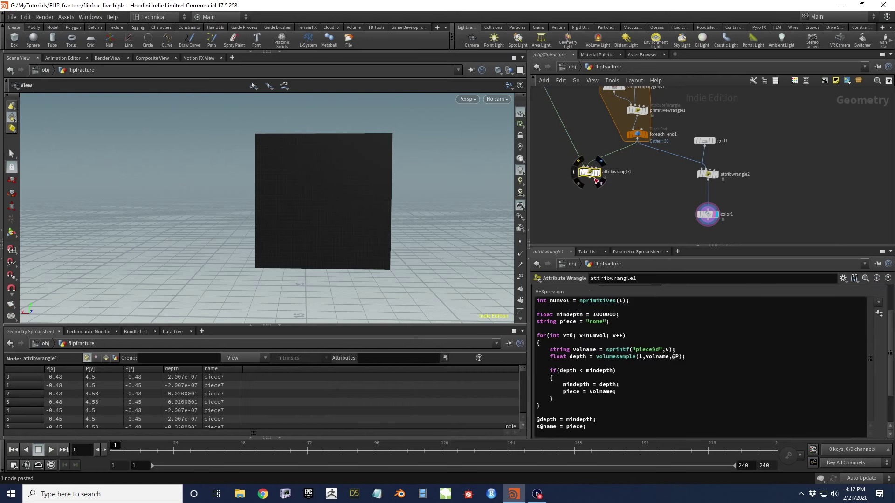
click(187, 369)
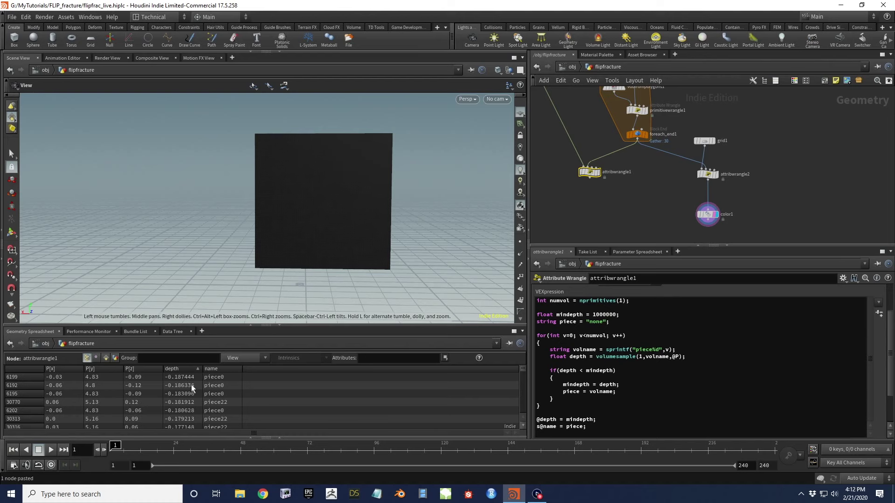
mouse_move(695, 211)
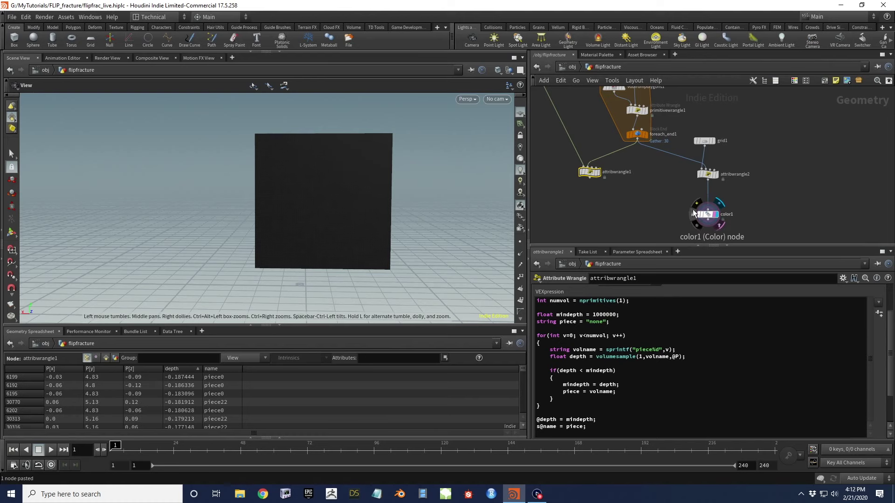
click(706, 214)
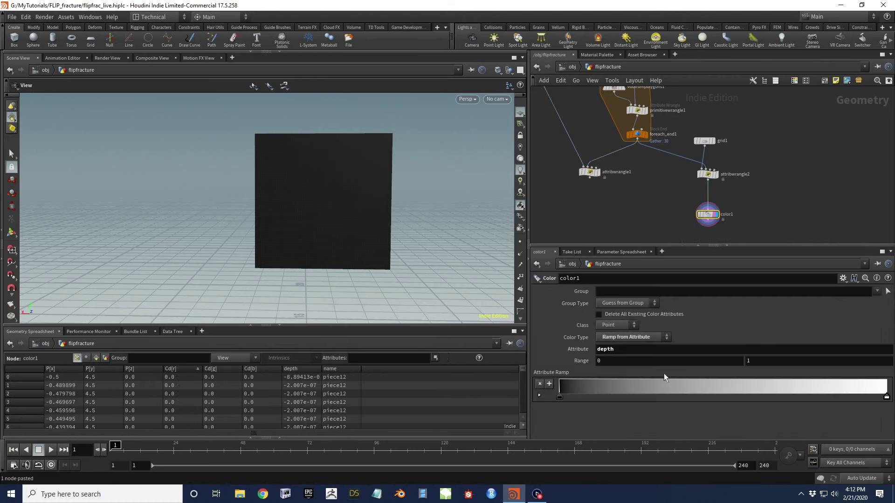
double_click(760, 363)
text(-.18)
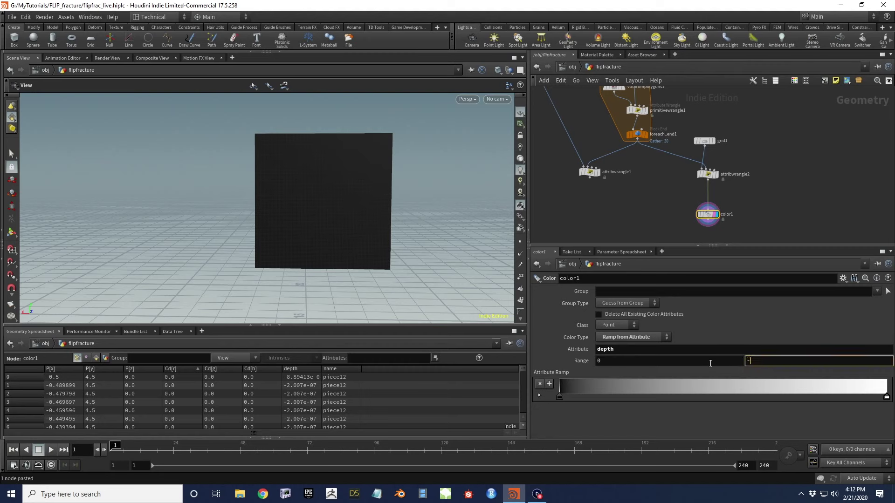
key(Return)
Orbit around the depth-shaded grid, then select the PARAM null node
drag(283, 164, 345, 206)
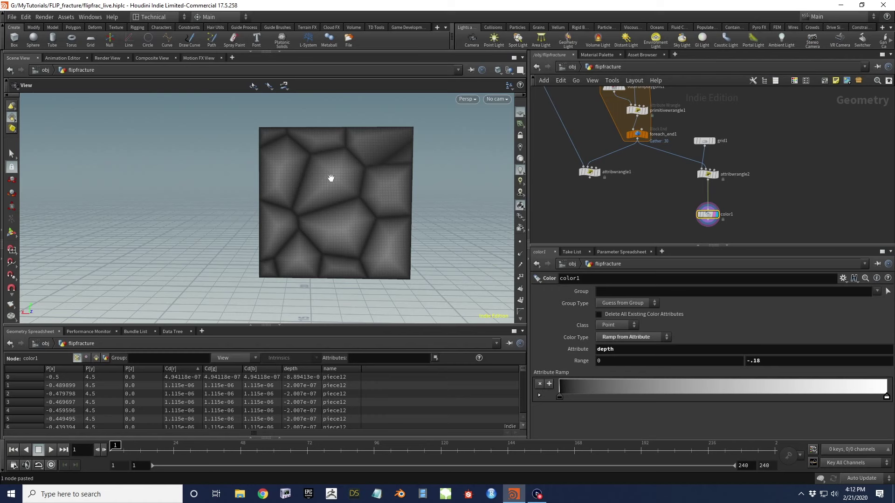
scroll(334, 172, up, 5)
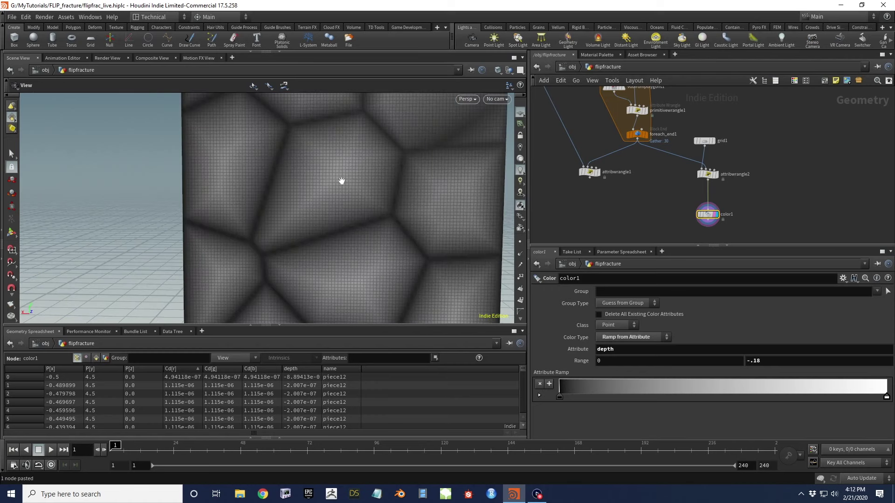
scroll(342, 171, down, 6)
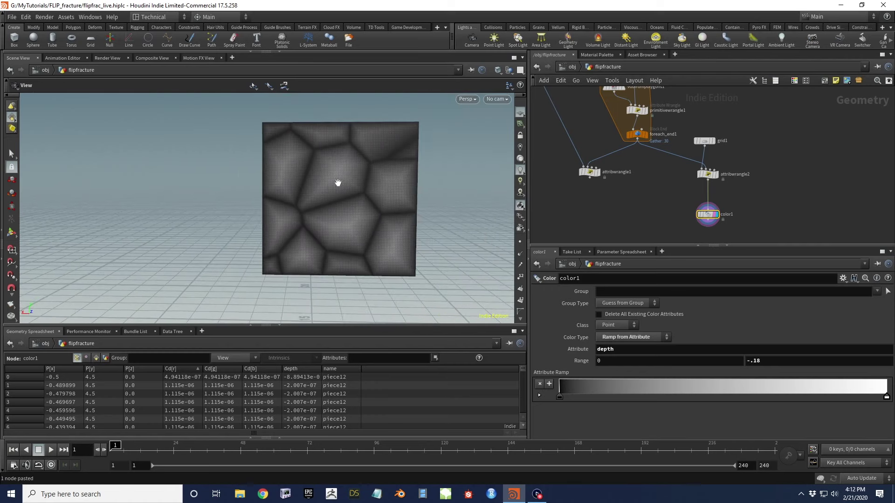
scroll(340, 179, up, 2)
drag(348, 189, 340, 186)
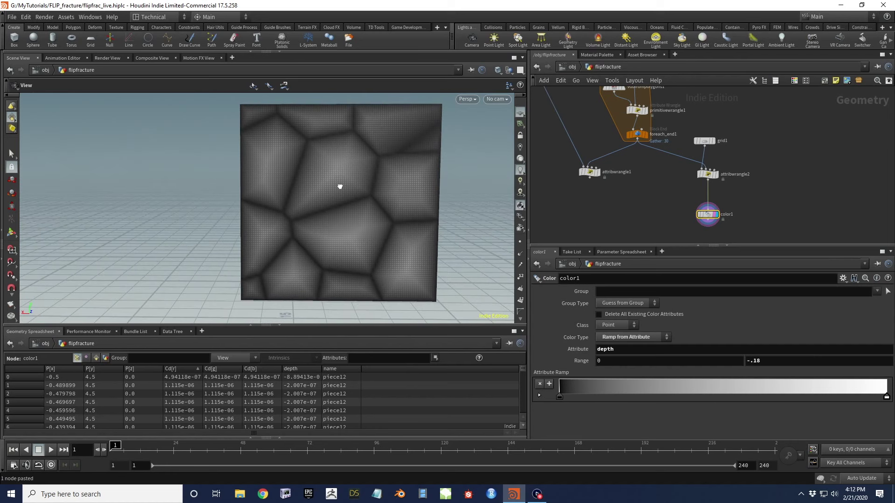
scroll(559, 188, down, 5)
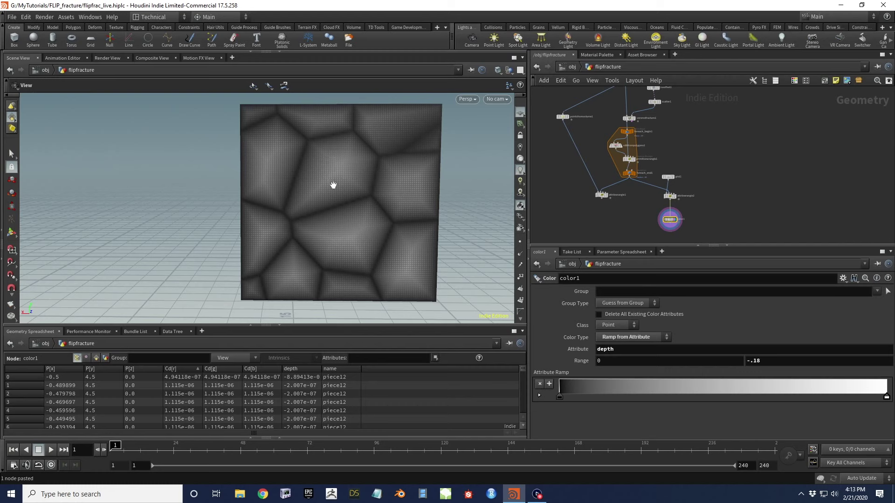
drag(337, 169, 337, 173)
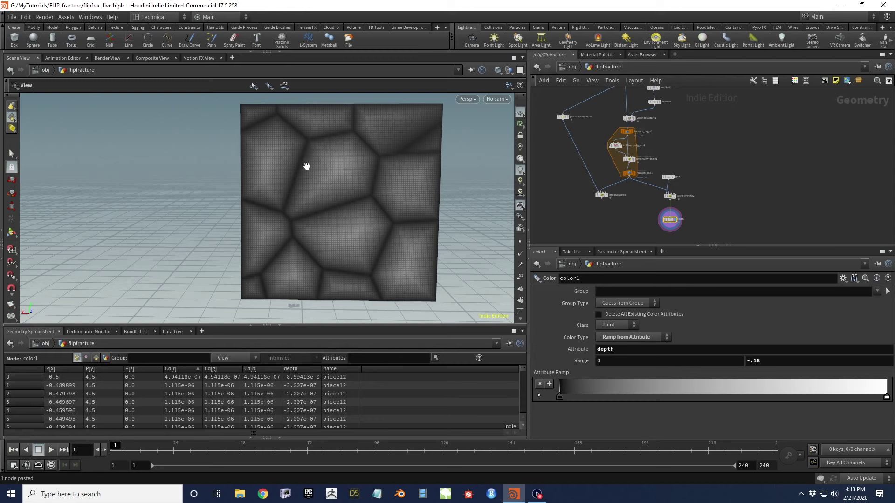
middle_drag(554, 145, 593, 186)
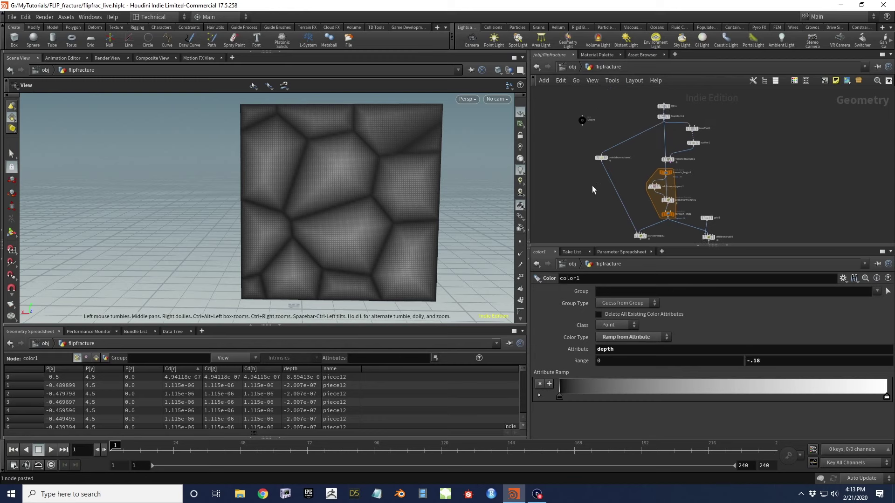
click(582, 120)
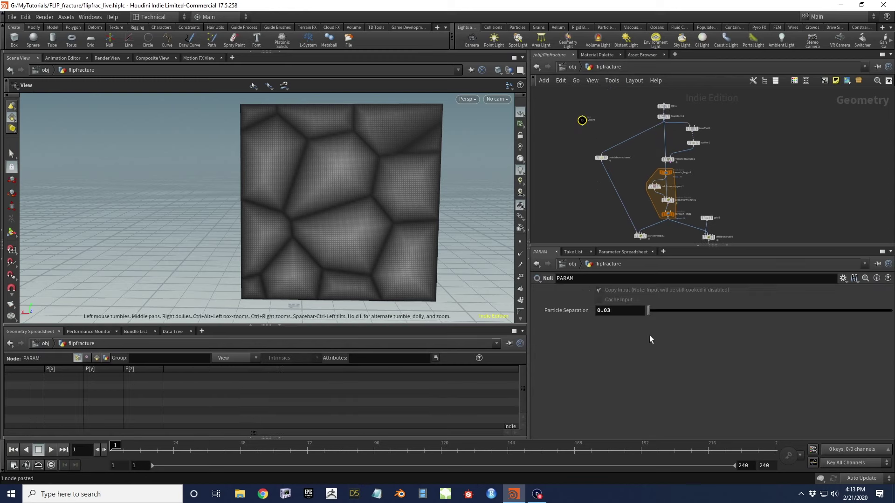
Open PARAM's parameter interface editor and add two new float parameters
click(844, 279)
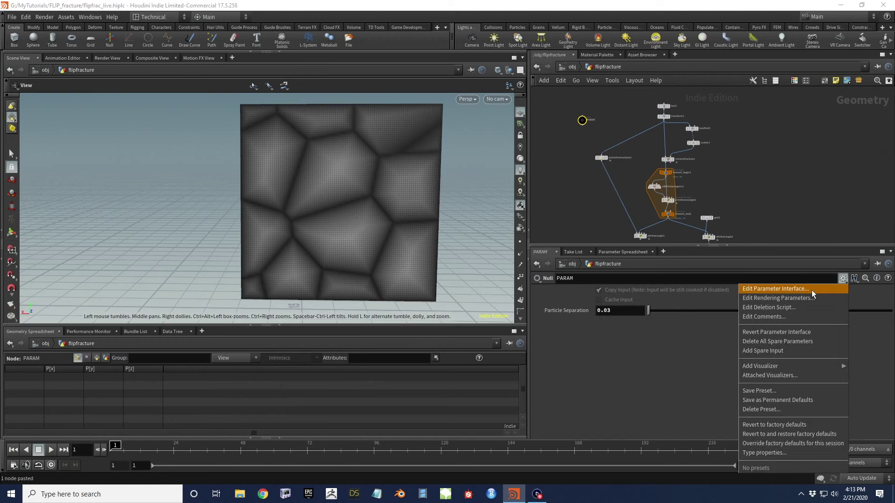
click(813, 290)
drag(388, 154, 540, 102)
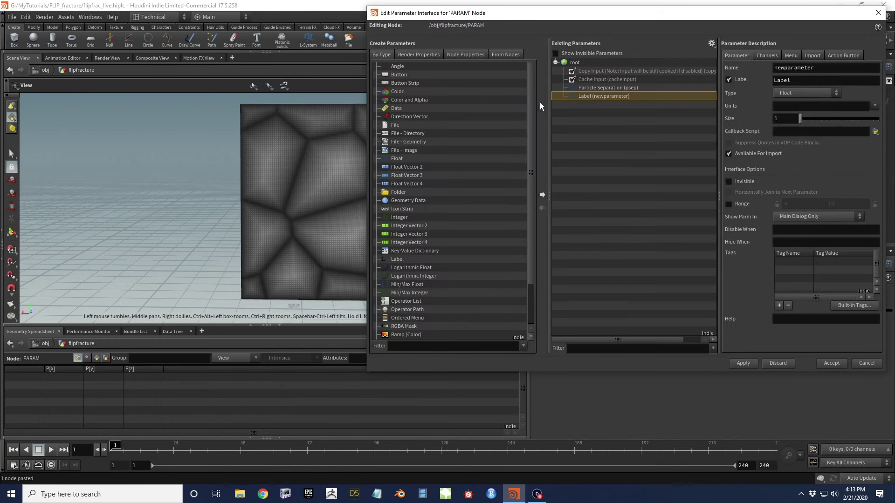
drag(396, 159, 592, 94)
Name the two floats mindepth 'Min Depth' and maxdepth 'Max Depth'
drag(816, 68, 761, 66)
text(mindepth)
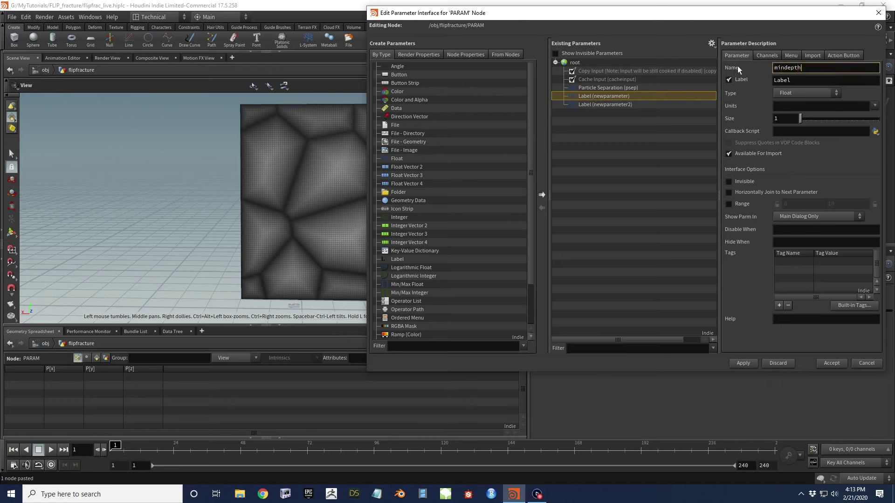
key(Tab)
text(Min Depth)
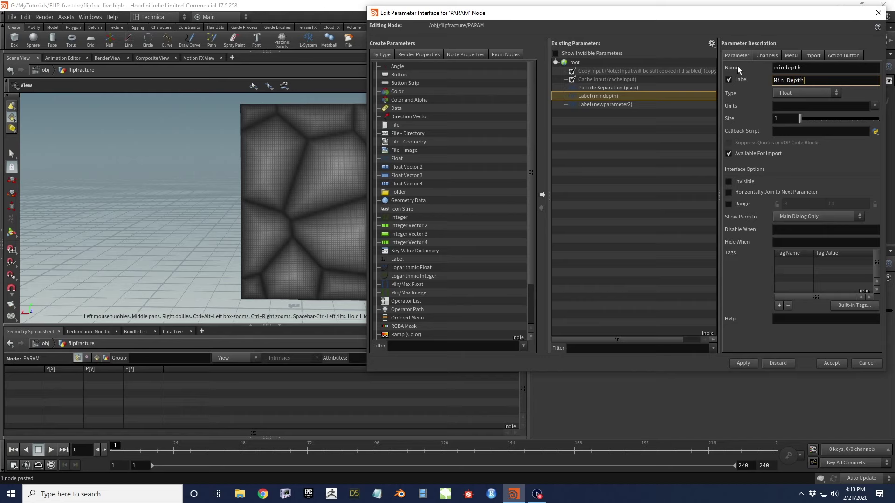
key(Return)
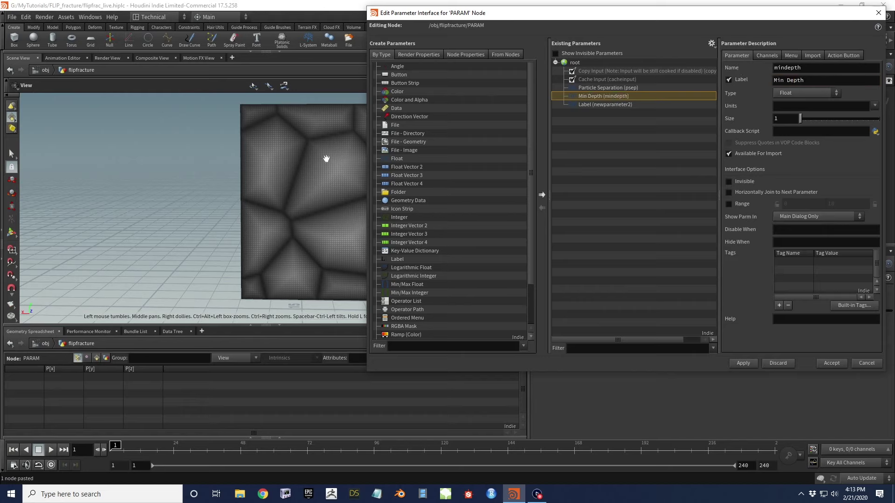
click(591, 102)
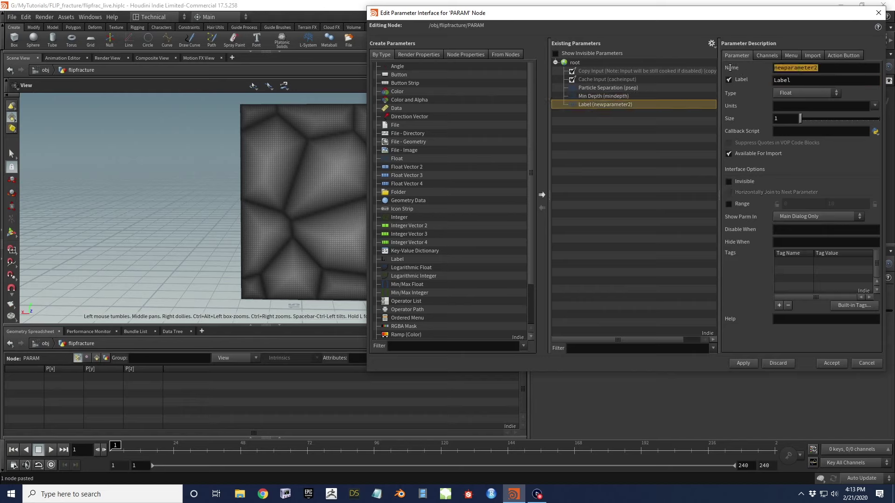
text(maxd)
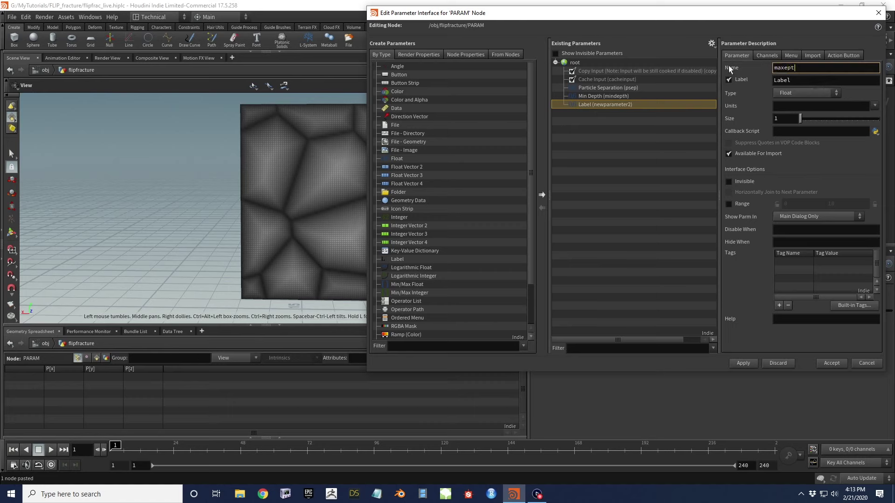
text(epth)
key(Tab)
text(Max )
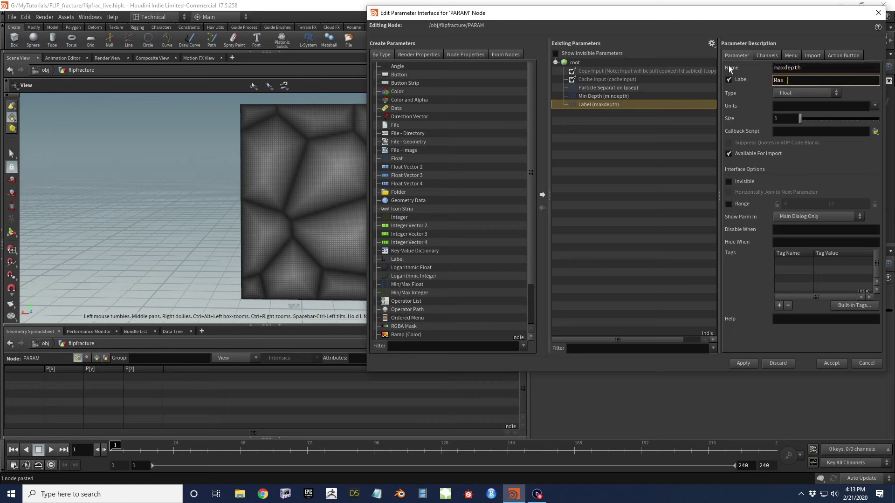
text(Depth)
key(Tab)
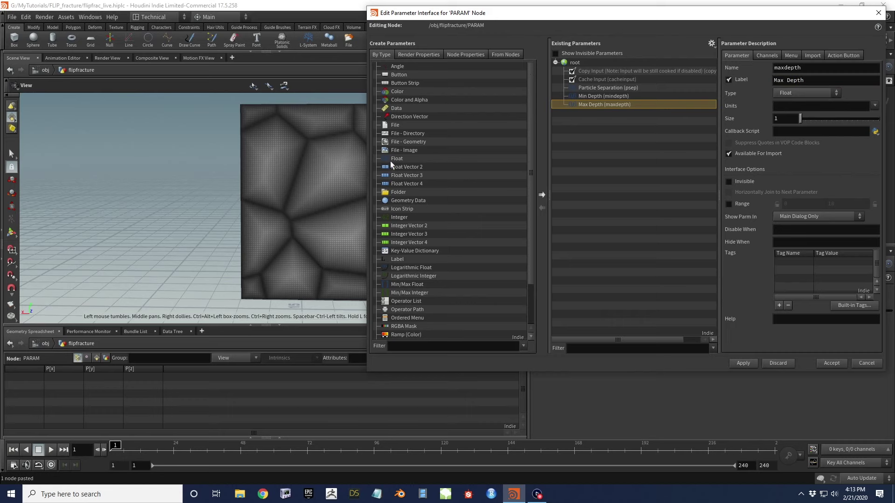
Add two more float parameters and name the first minvisc with label 'Min Viscosity'
click(541, 195)
drag(384, 159, 625, 123)
click(621, 113)
drag(833, 68, 725, 70)
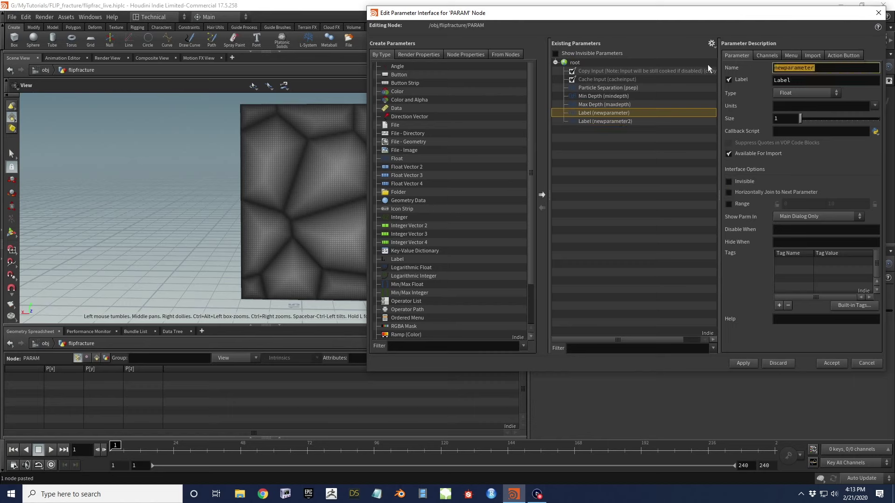
text(minvisc)
key(Tab)
text(Min Viscosity)
key(Return)
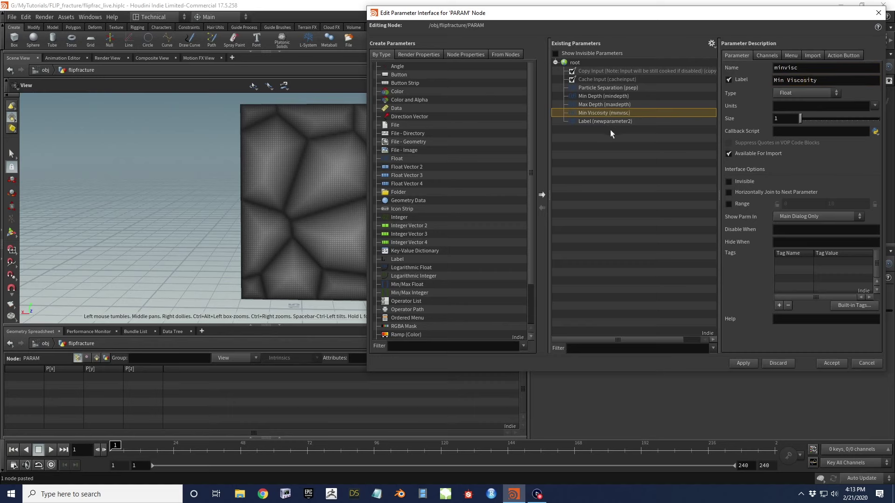
Name the other float maxvisc with label 'Max Viscosity', then apply and accept the changes
click(613, 122)
double_click(794, 68)
text(maxvisc)
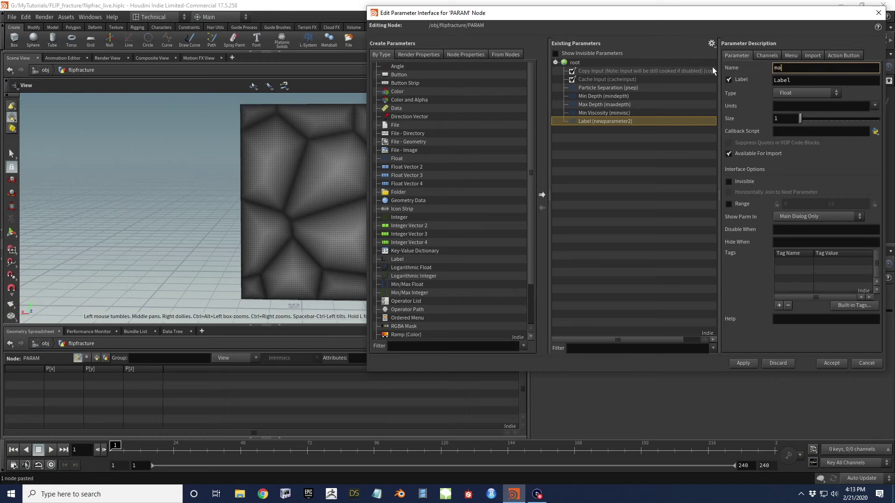
key(Tab)
text(Max V)
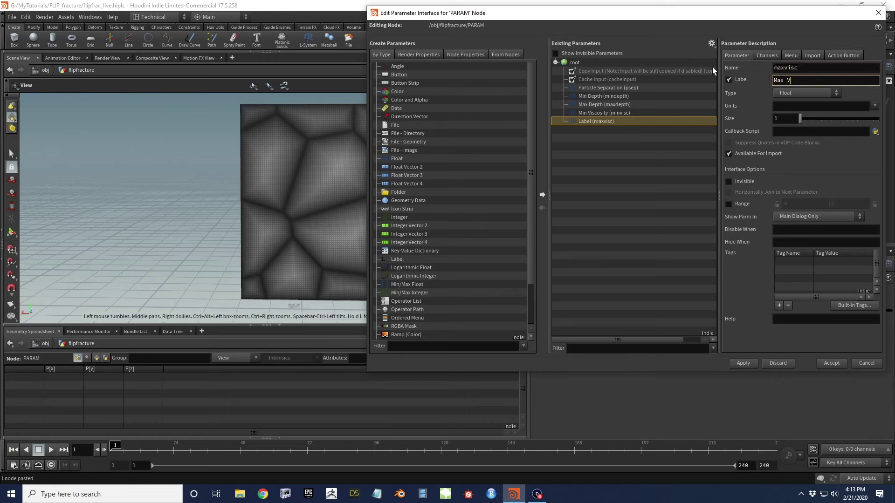
text(iscosity)
key(Return)
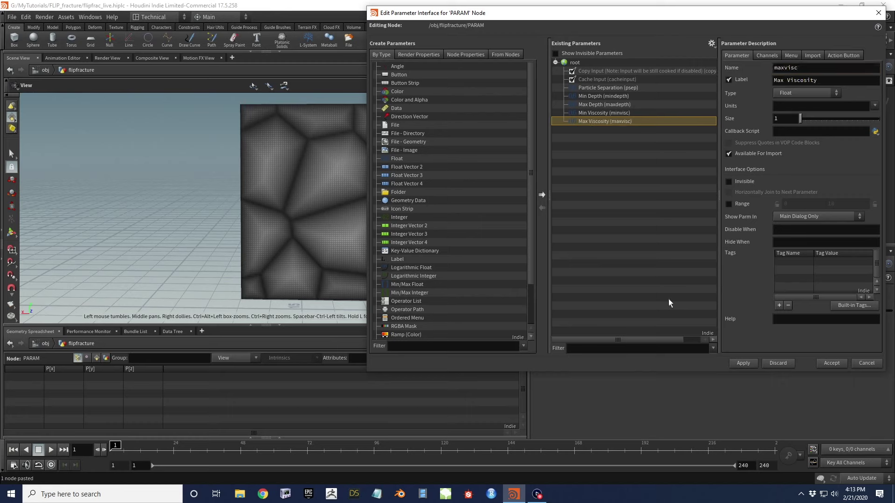
click(741, 363)
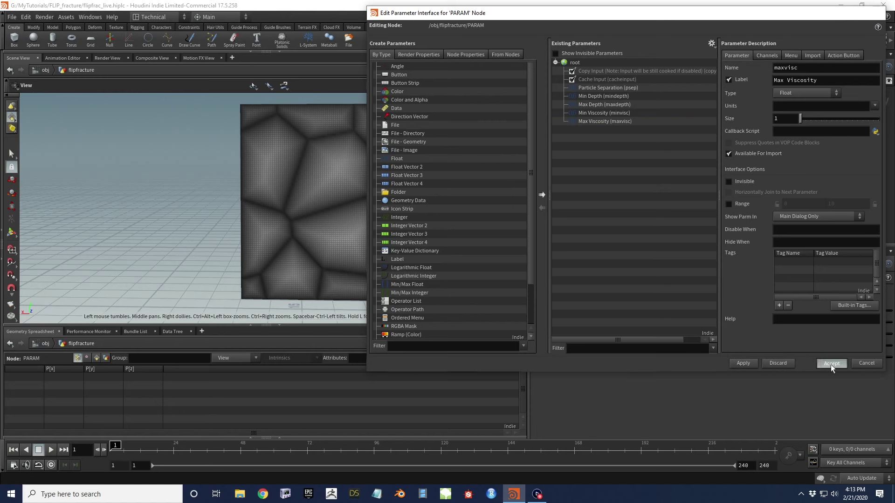
click(831, 363)
Copy PARAM's Min Depth and paste it as a relative reference into color1's lower Range
click(610, 323)
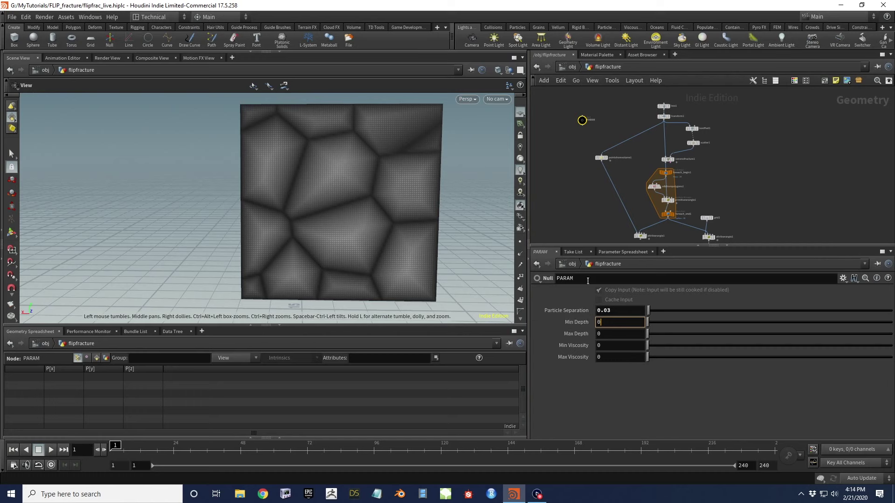
right_click(583, 323)
click(606, 355)
drag(642, 199, 697, 220)
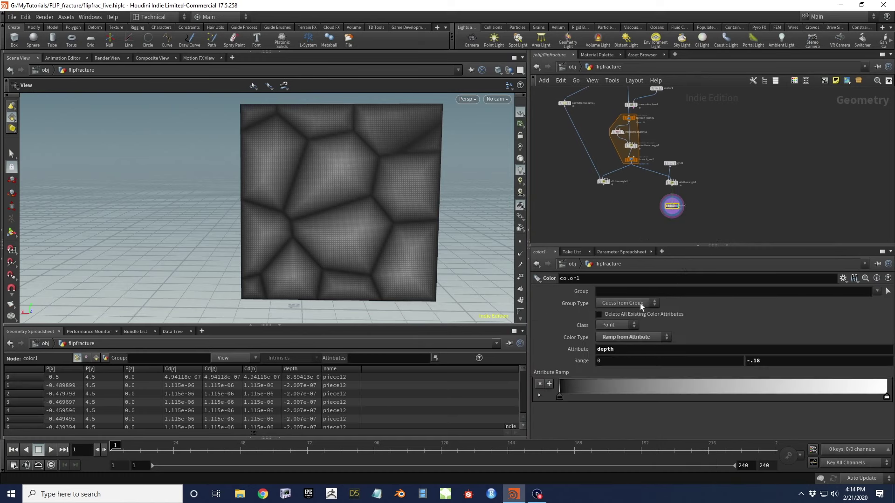
right_click(582, 361)
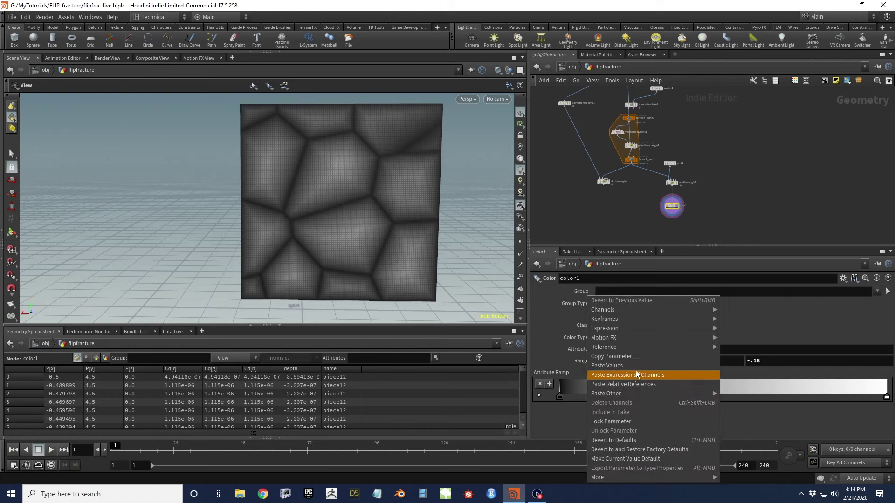
click(615, 362)
click(615, 362)
right_click(609, 362)
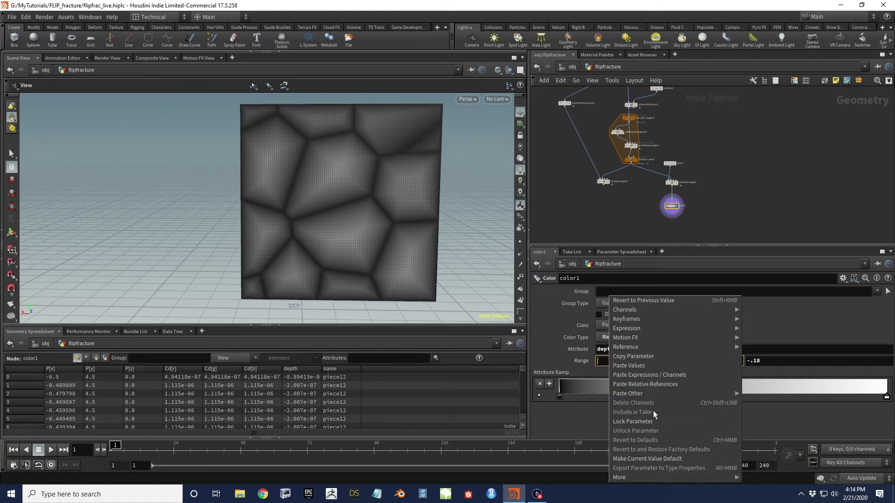
click(647, 384)
Paste the reference into color1's upper Range and change it to ch("../PARAM/maxdepth")
click(834, 361)
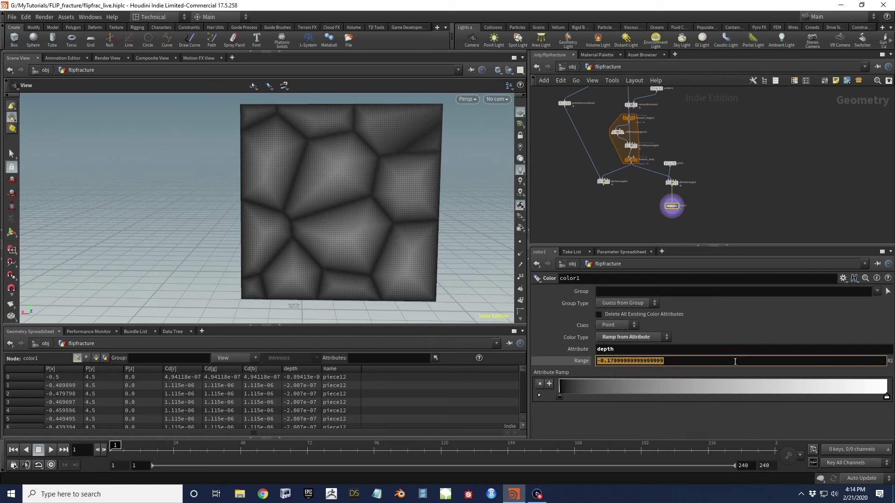
right_click(682, 360)
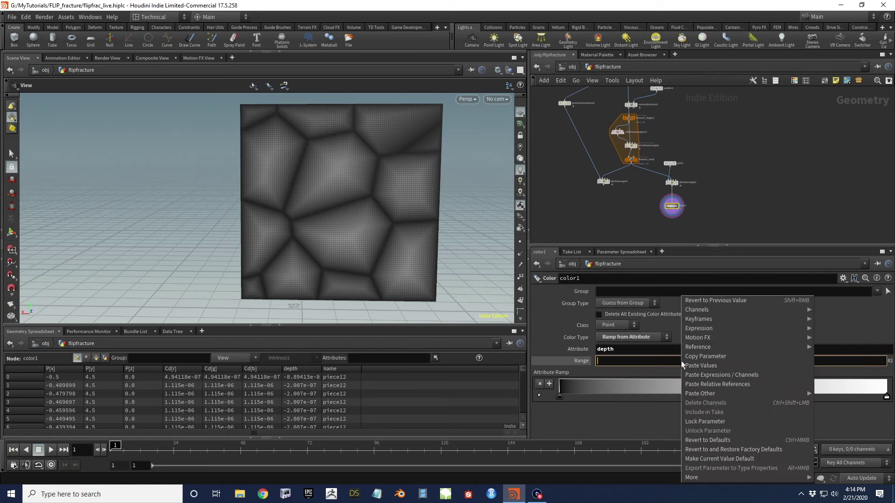
click(739, 384)
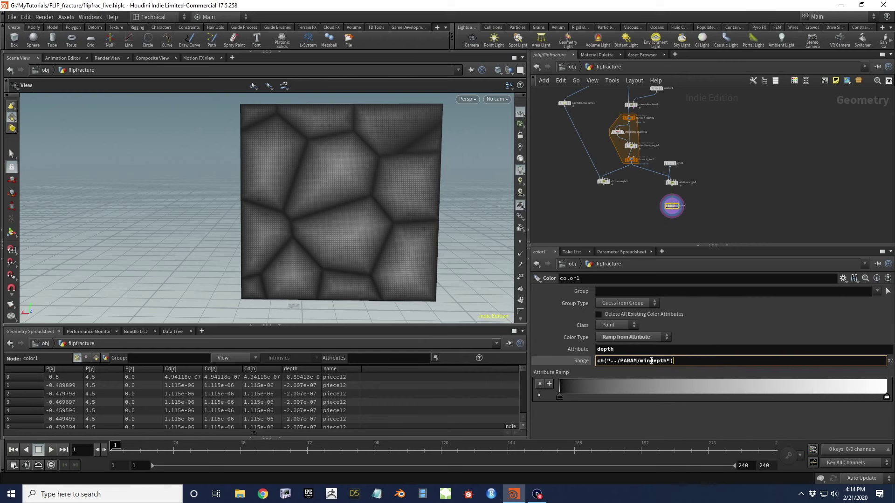
key(BackSpace)
key(BackSpace)
key(BackSpace)
text(max)
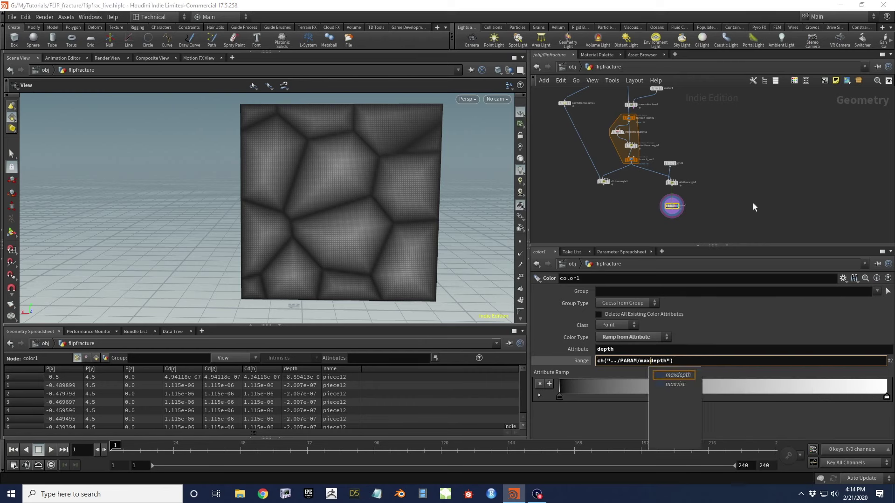
click(687, 375)
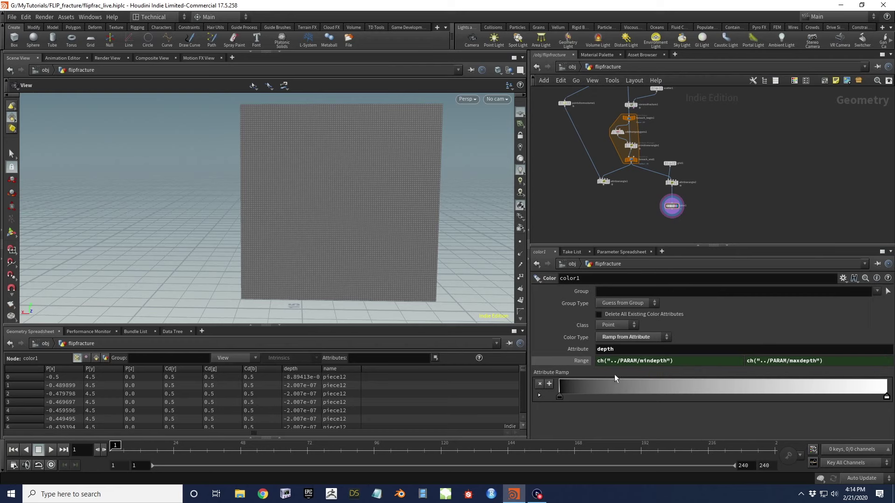
Add a ramp key to color1 and make the first key dark red
click(807, 396)
click(540, 395)
click(619, 397)
scroll(601, 401, down, 1)
click(602, 414)
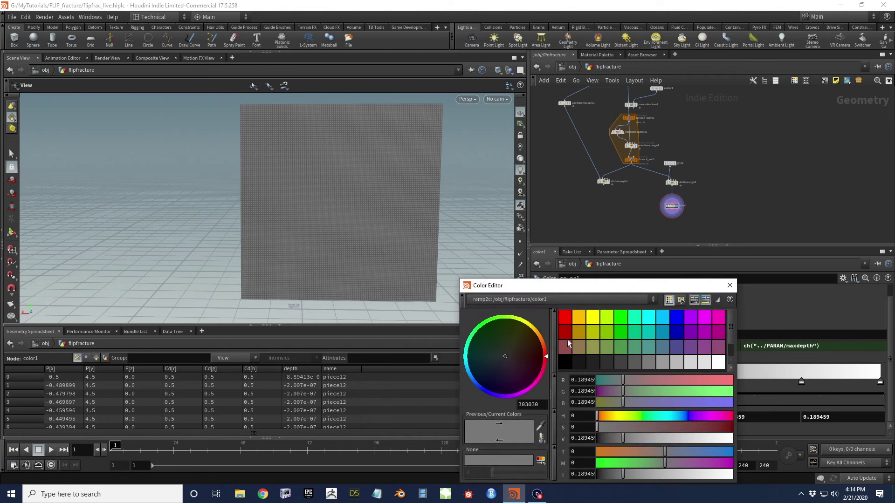
click(565, 333)
click(727, 287)
Make the next key orange and the key at 0.754986 pale yellow
click(716, 382)
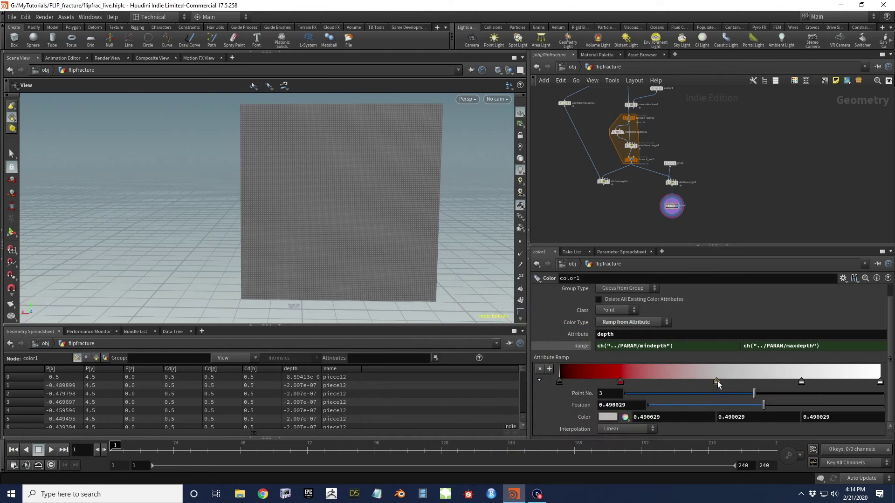
click(609, 418)
click(588, 320)
drag(731, 392, 631, 393)
click(730, 285)
click(802, 382)
click(608, 417)
click(598, 320)
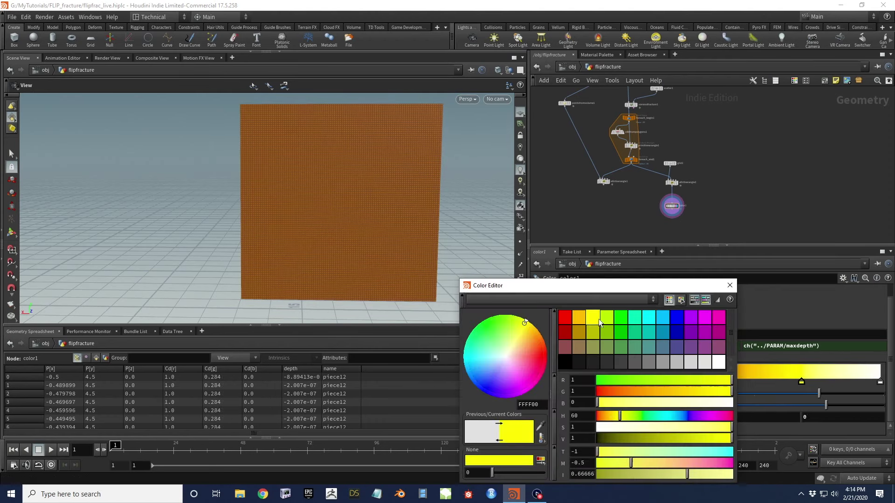
drag(672, 409, 654, 404)
click(730, 286)
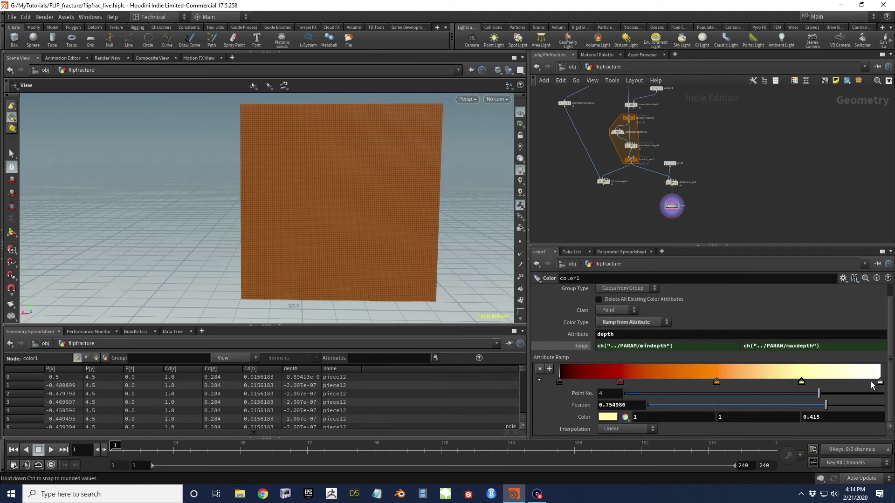
Make the last ramp key at position 1 cyan
click(879, 382)
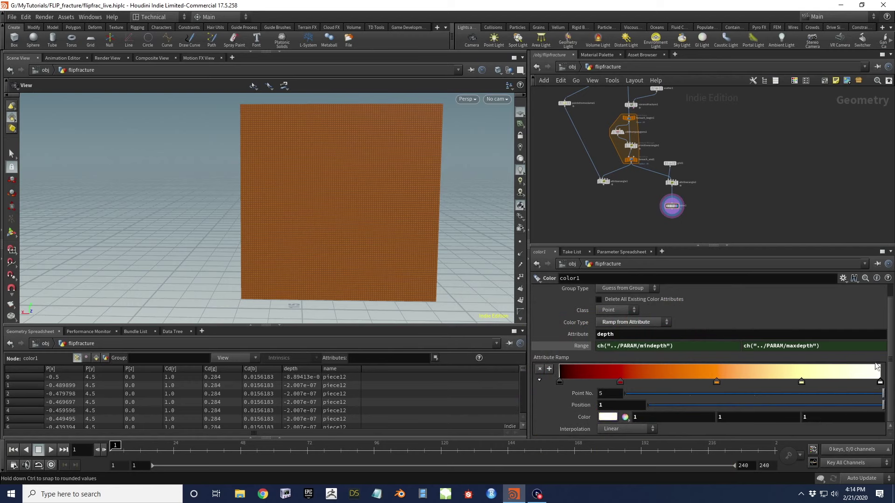
click(608, 417)
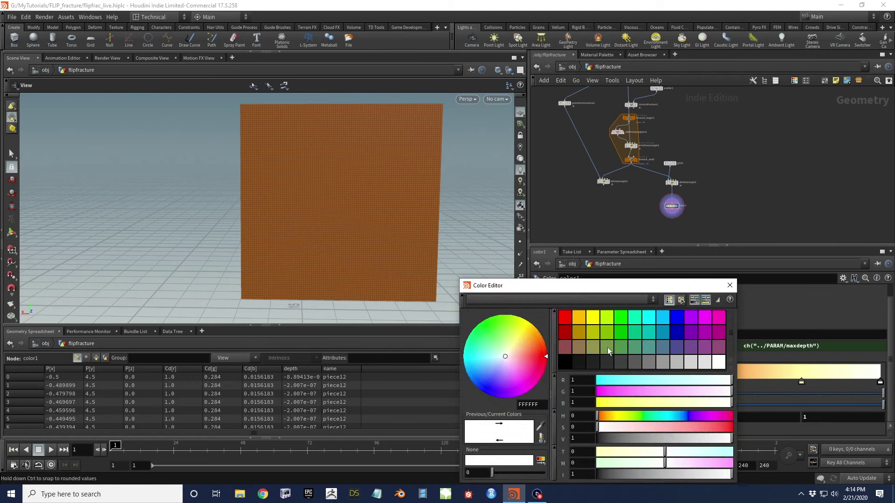
click(651, 318)
click(730, 286)
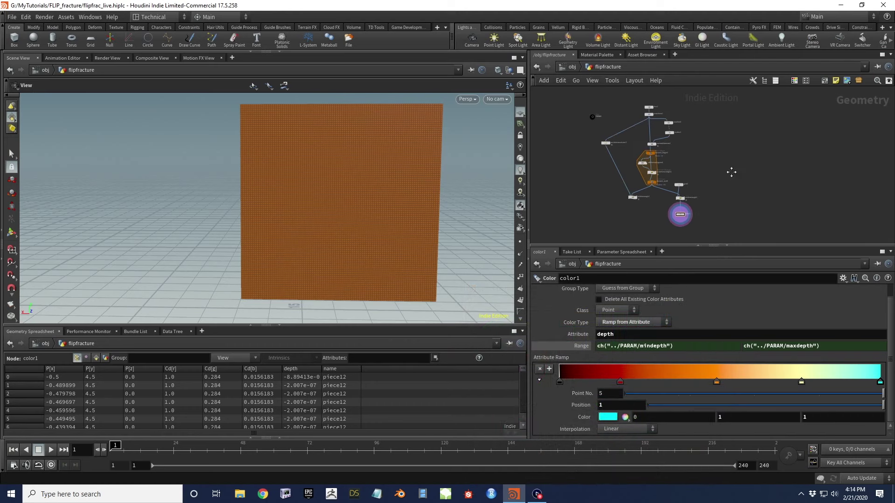
Try PARAM's Max Depth at -.18 and -.12, settling on -0.1
click(592, 113)
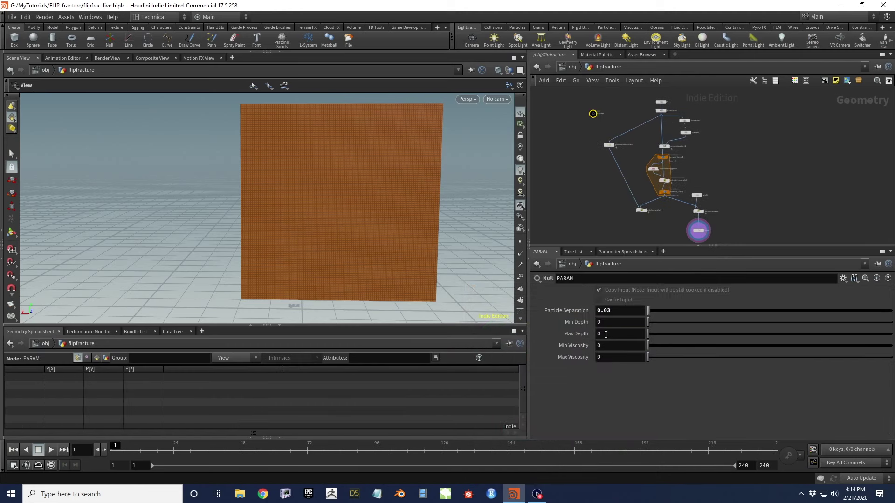
click(599, 334)
text(-.18)
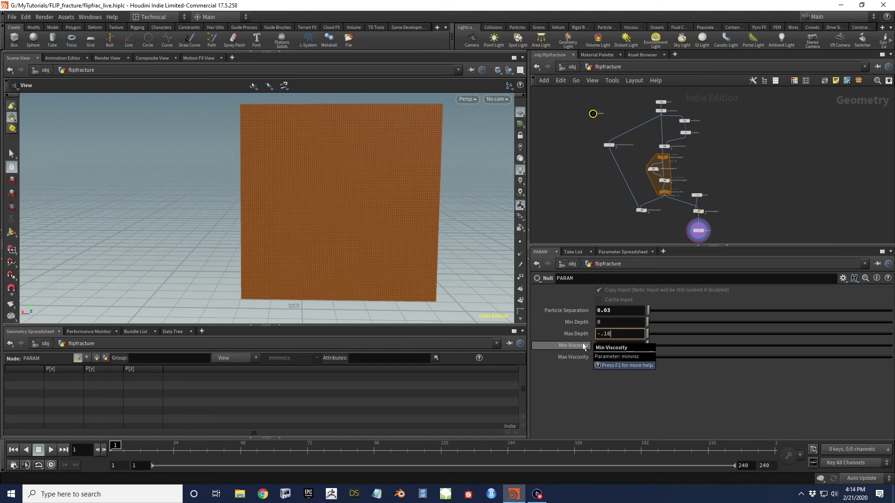
key(Return)
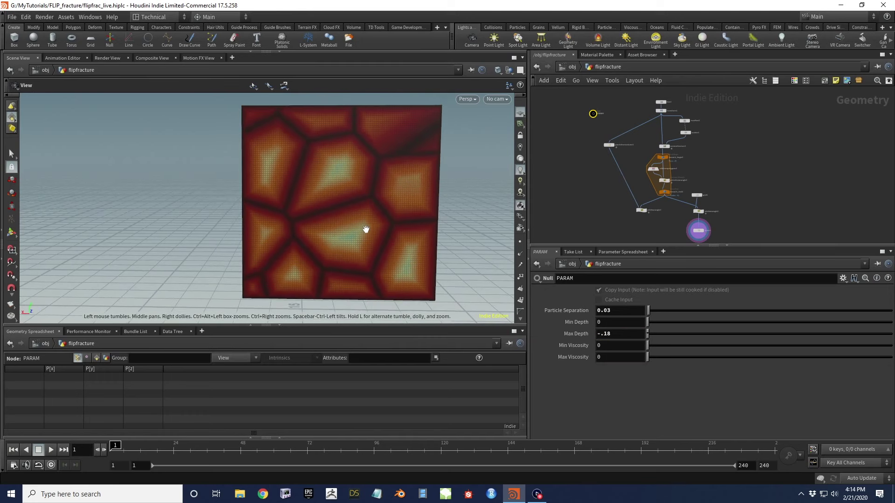
drag(373, 231, 369, 237)
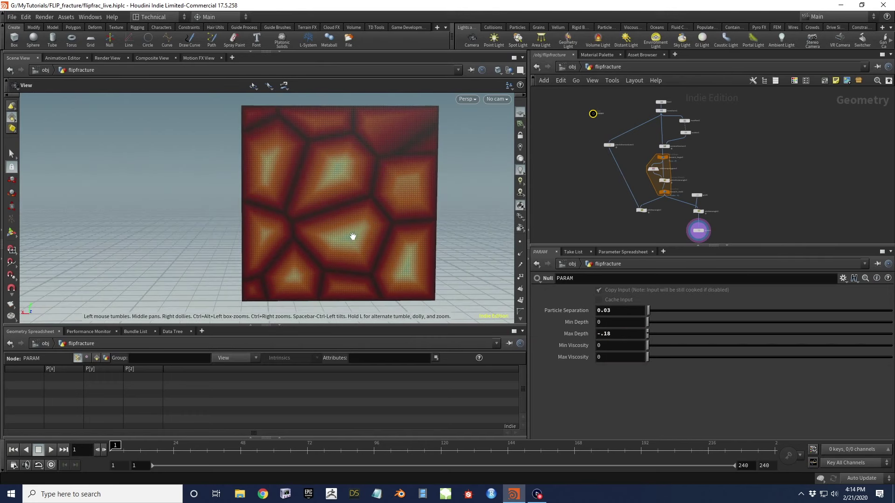
click(619, 337)
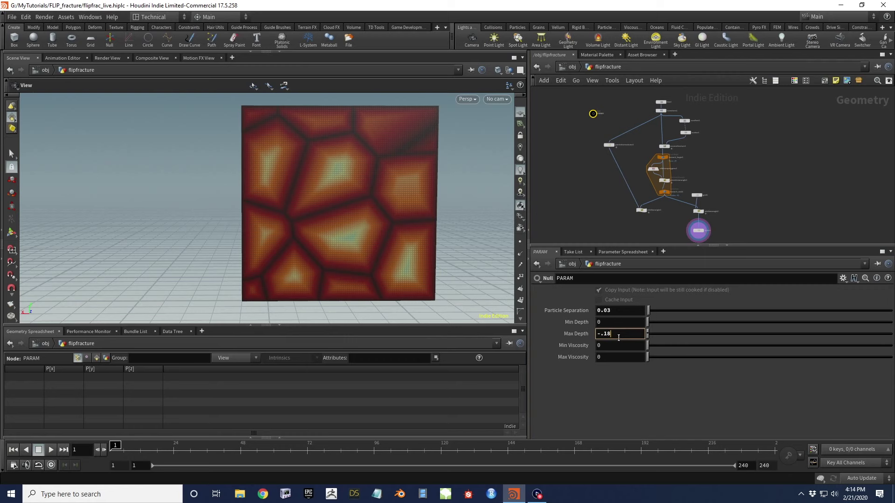
key(BackSpace)
text(2)
key(Return)
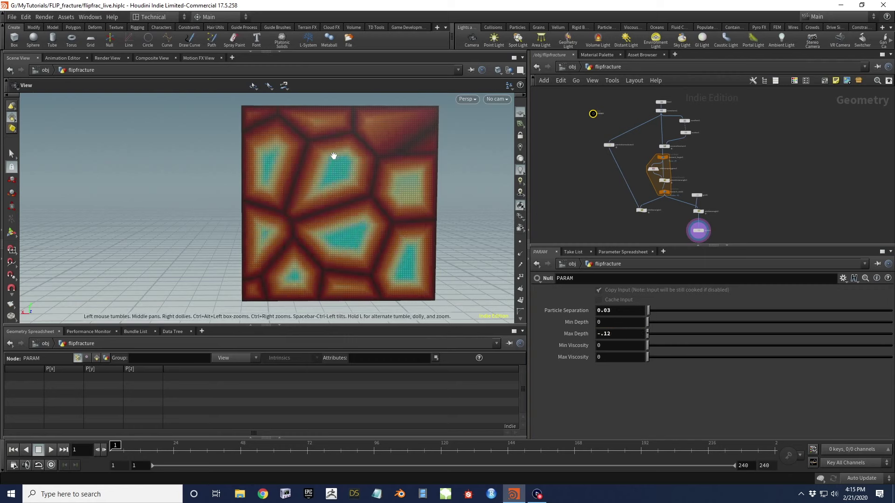
click(613, 334)
key(BackSpace)
key(Return)
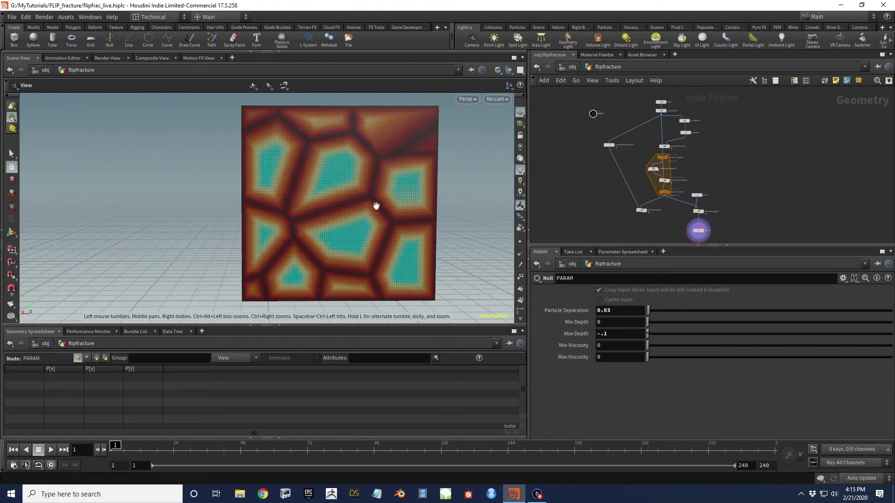
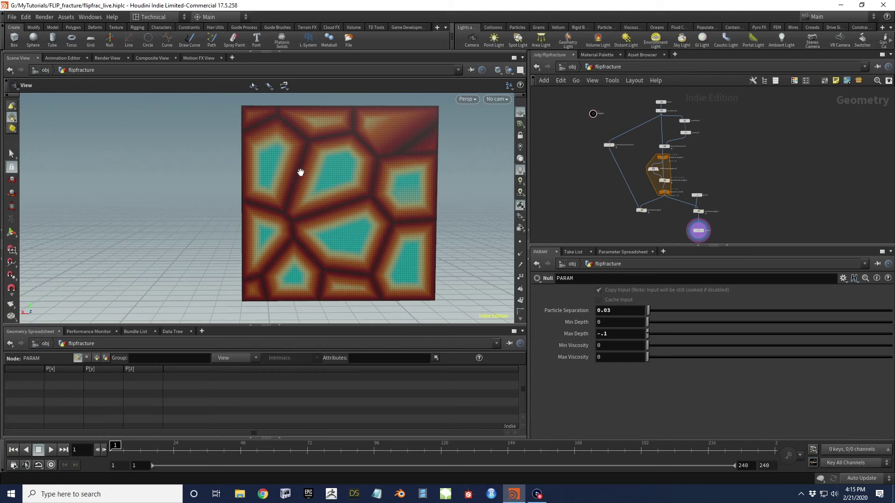
On the PARAM node, enter Min Depth -.06 and Max Depth -.12
click(613, 320)
text(-.04)
key(Return)
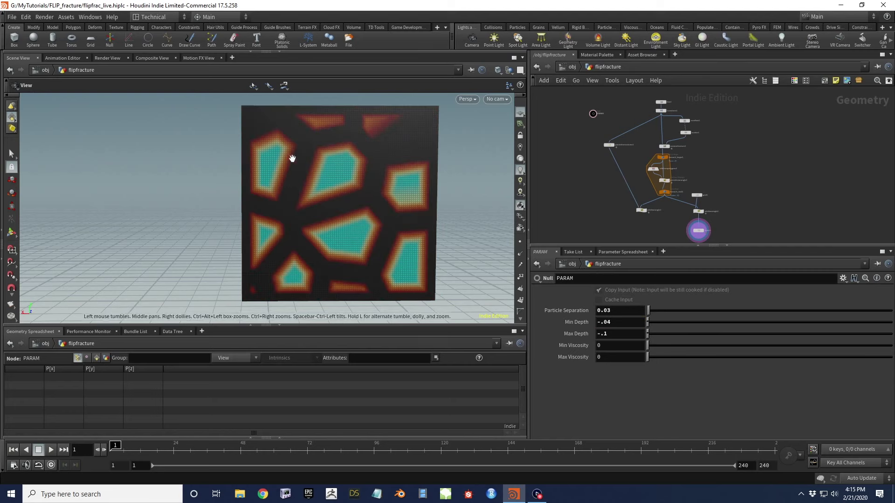
scroll(300, 164, down, 2)
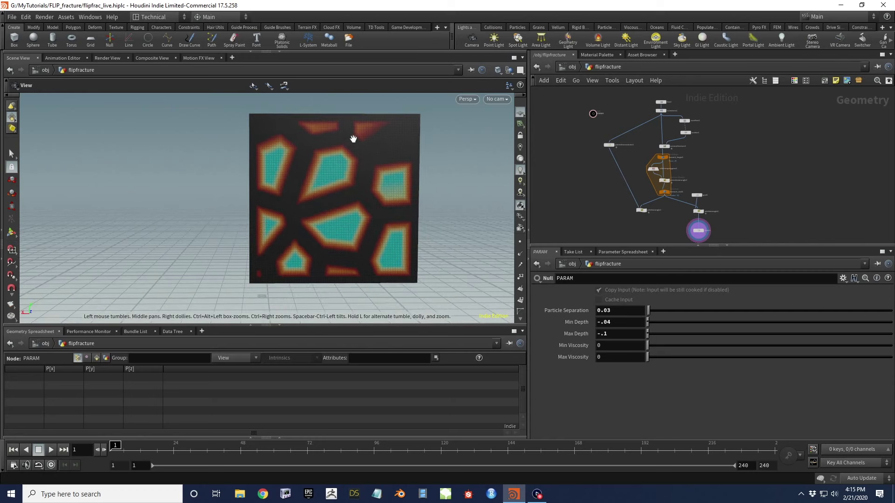
click(615, 318)
text(6)
key(Return)
text(2)
key(Return)
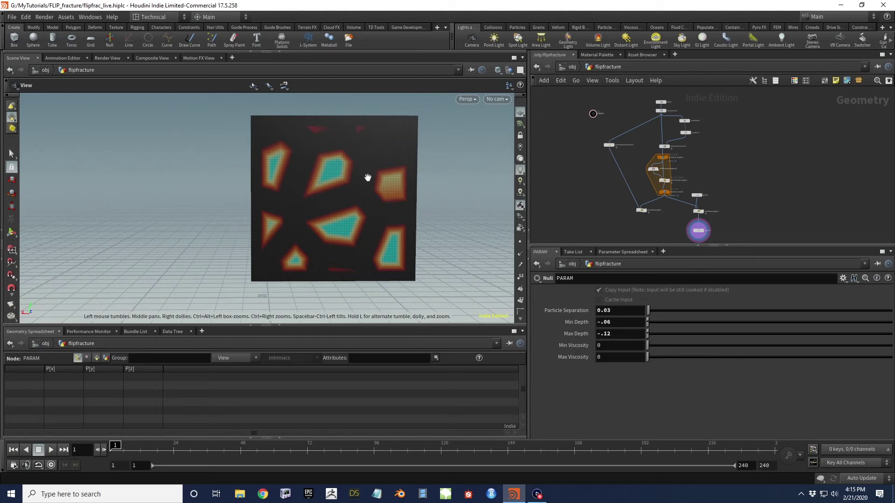
Orbit and zoom the viewport to inspect the smaller coloured regions on the fractured grid
drag(348, 208, 340, 184)
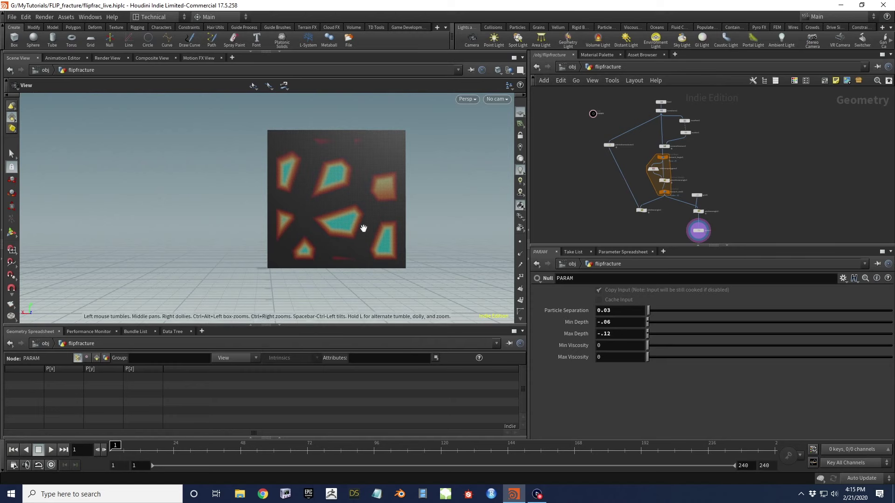
scroll(360, 202, up, 5)
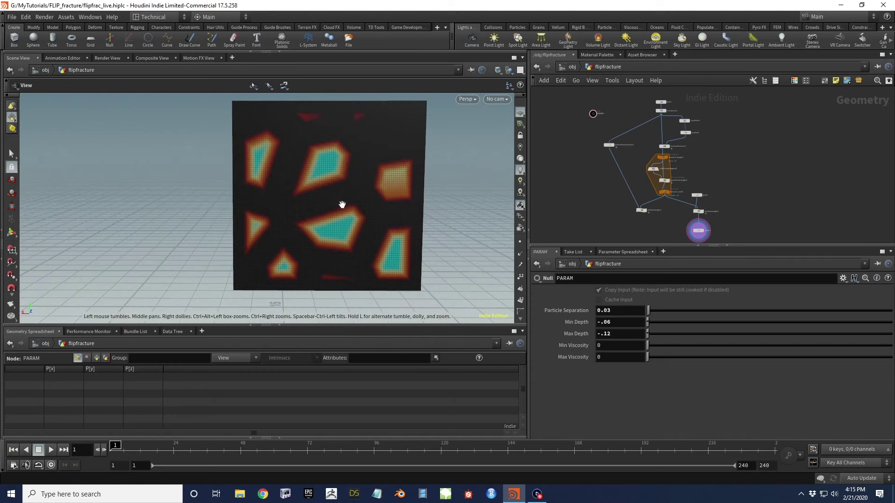
scroll(344, 204, down, 3)
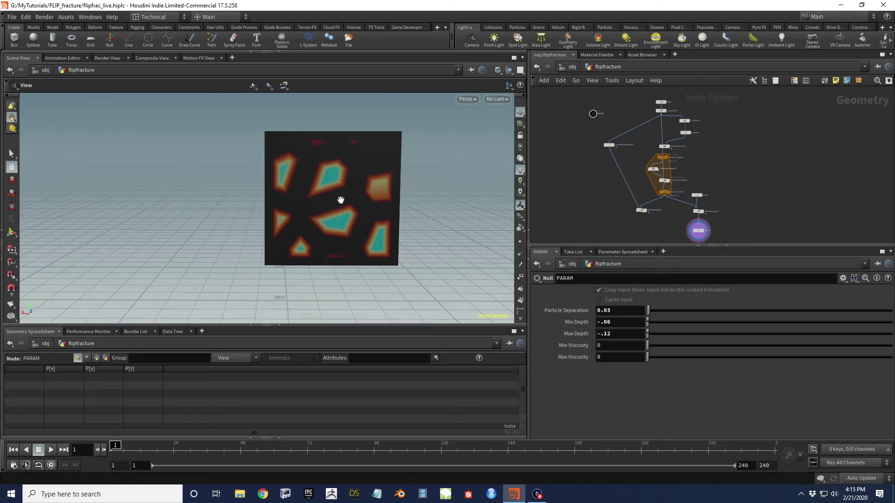
scroll(340, 215, up, 5)
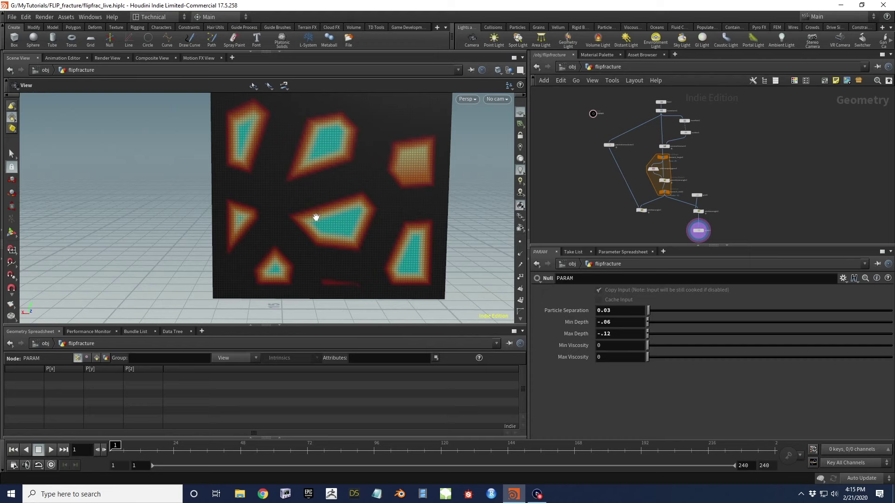
scroll(354, 217, down, 5)
drag(357, 215, 363, 209)
scroll(693, 219, up, 5)
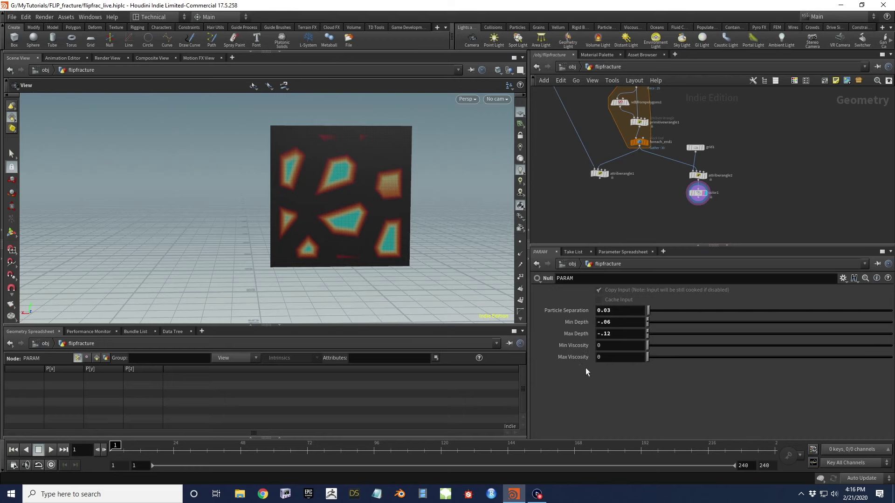
scroll(595, 205, up, 1)
click(602, 173)
key(Tab)
text(at wr)
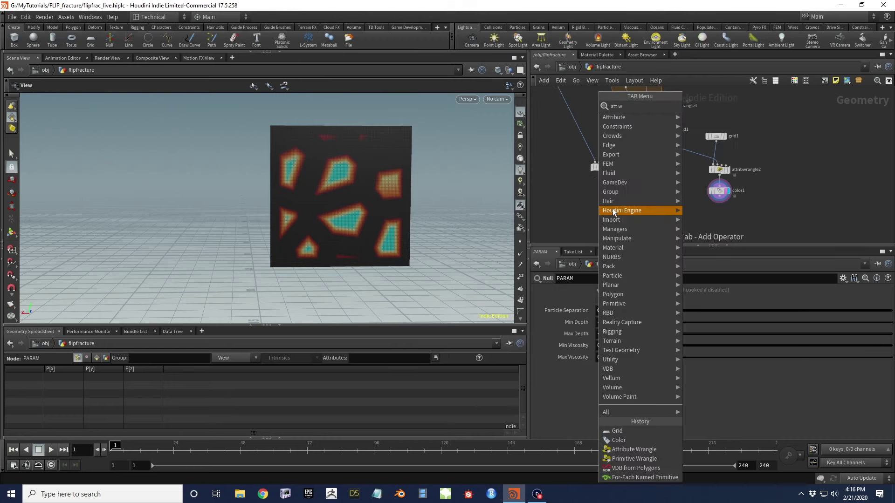
key(Return)
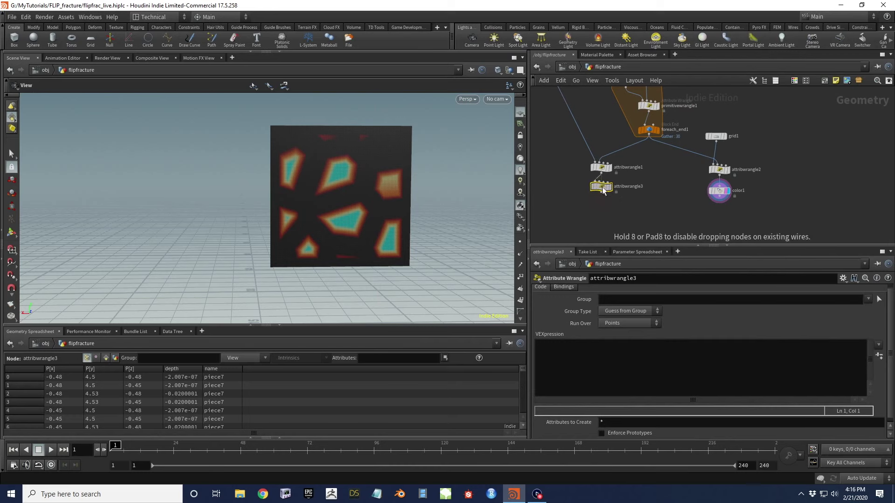
click(602, 191)
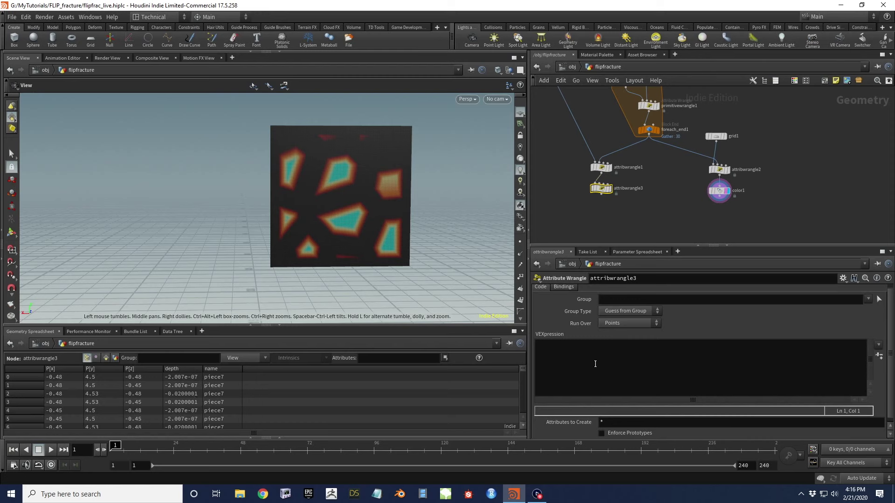
click(577, 365)
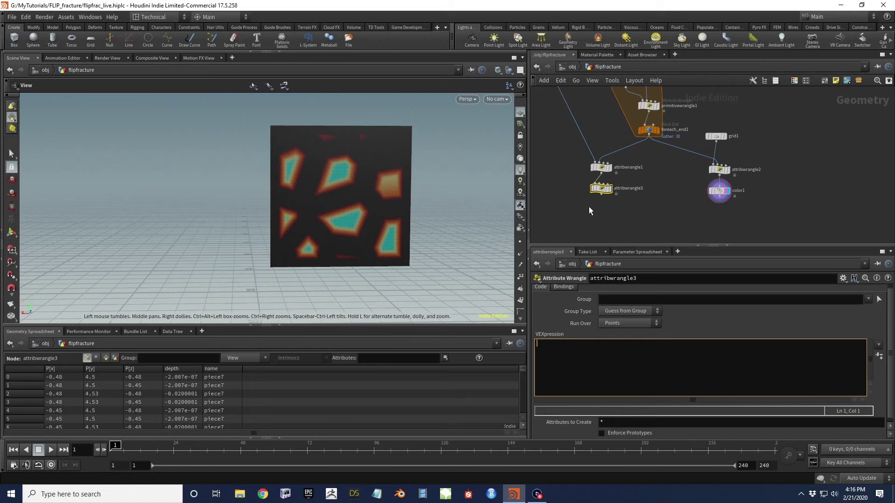
text(@viscosity)
Copy the PARAM node's Min Viscosity parameter, then reselect attribwrangle3
scroll(558, 141, down, 3)
middle_drag(568, 105, 597, 172)
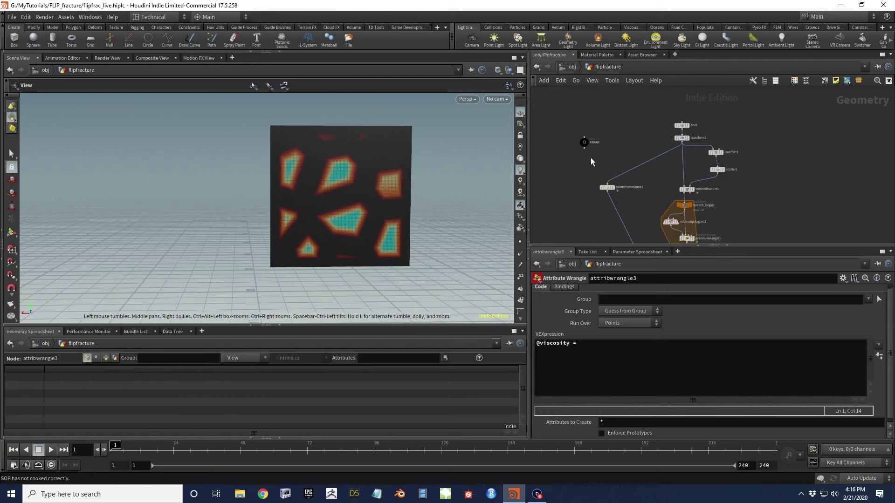
click(584, 142)
right_click(578, 345)
click(620, 357)
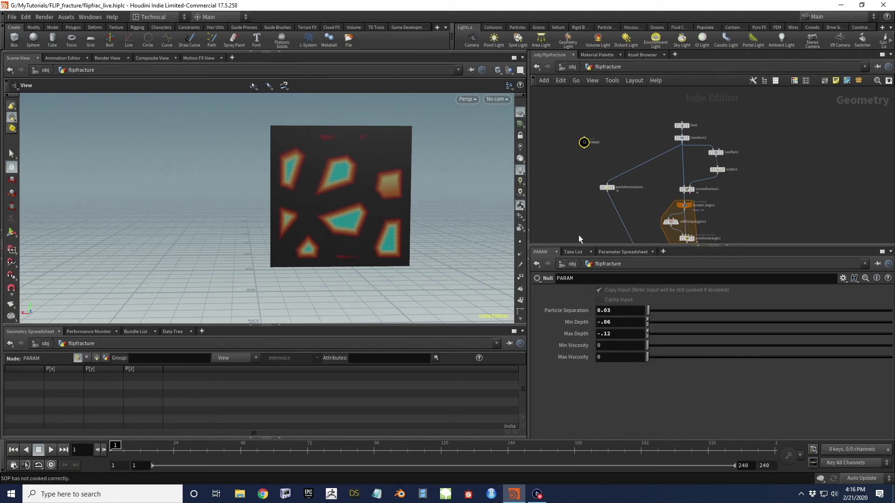
middle_drag(578, 235, 581, 140)
drag(678, 198, 678, 199)
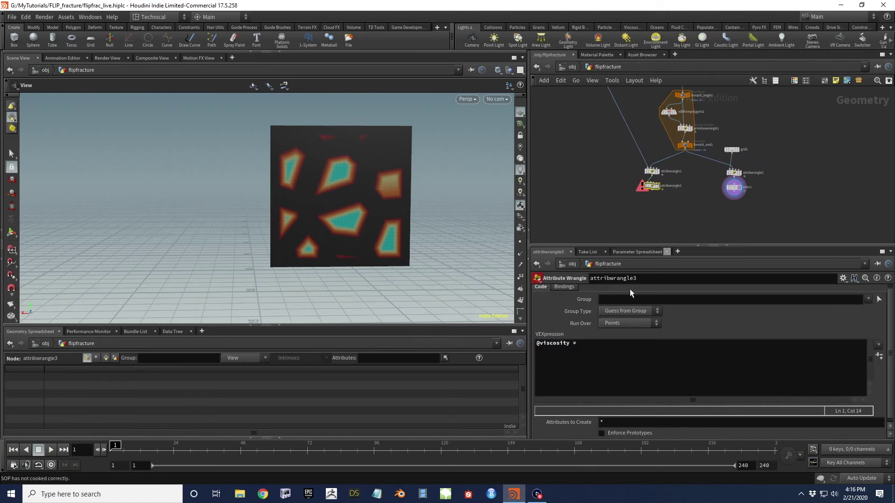
right_click(616, 299)
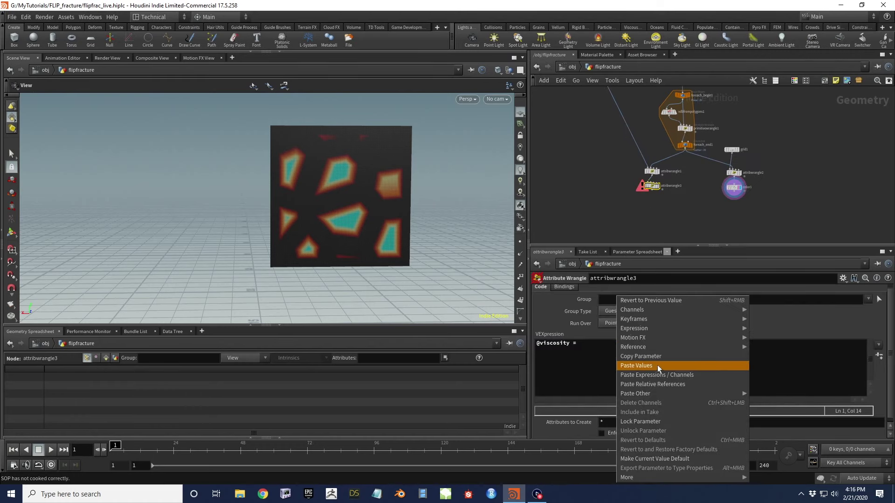
click(653, 384)
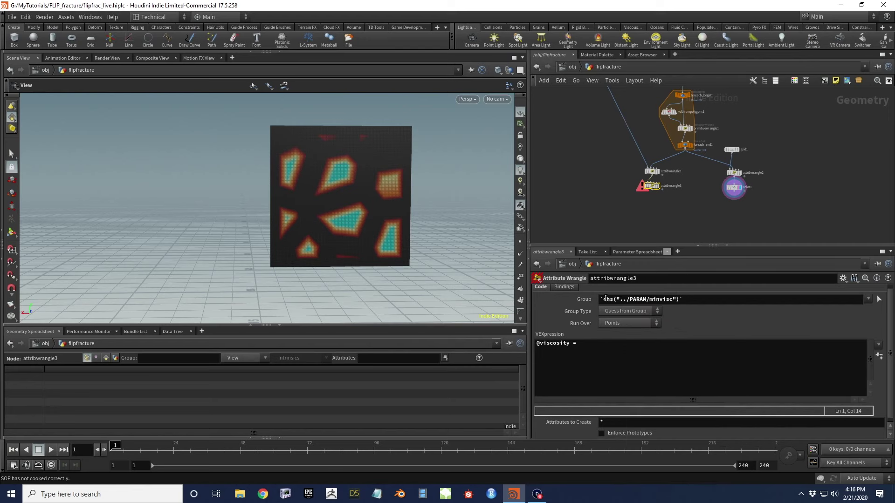
click(613, 299)
key(BackSpace)
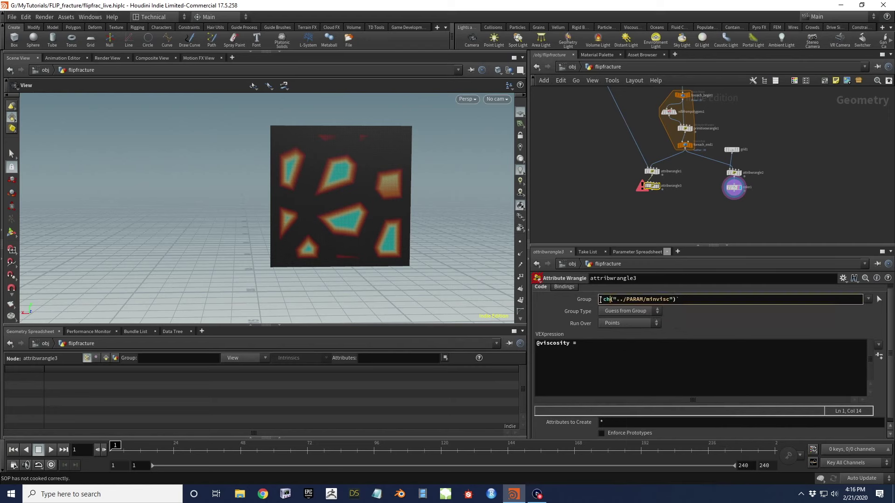
text(f)
drag(677, 299, 579, 299)
key(BackSpace)
click(572, 343)
key(ctrl+v)
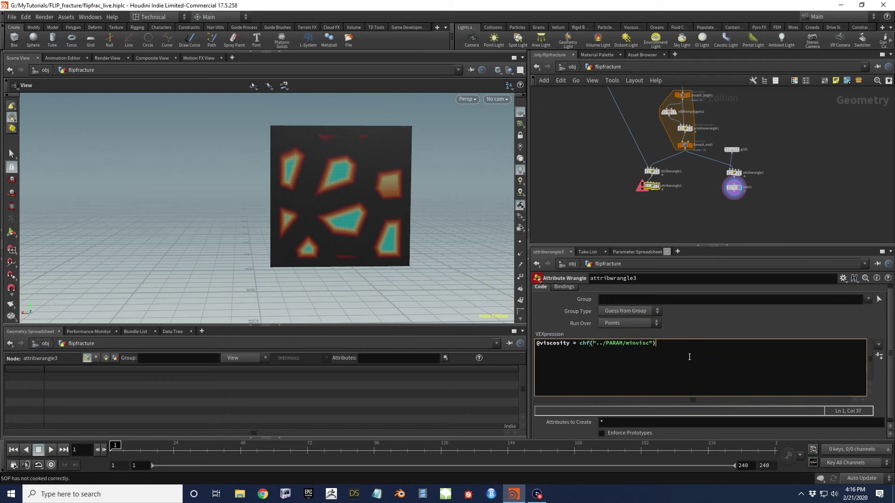
text(;)
key(Return)
key(Return)
text(if(@depth)
drag(656, 343, 582, 346)
key(ctrl+c)
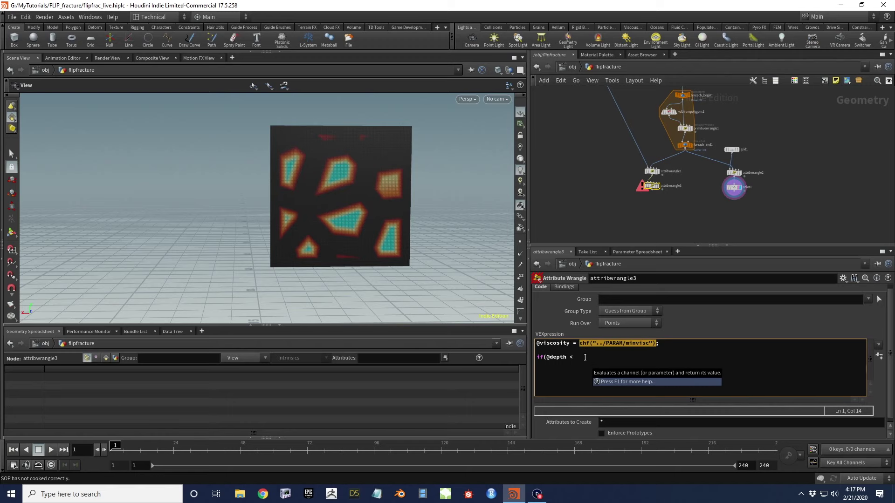
click(664, 355)
key(ctrl+v)
key(Left)
key(Left)
key(BackSpace)
key(BackSpace)
key(BackSpace)
key(BackSpace)
text(depth")
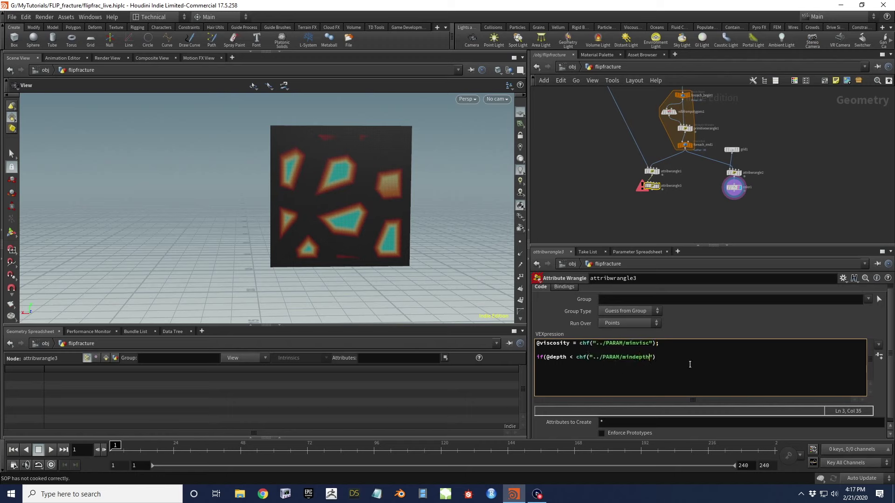
text())
key(Return)
text(@viscosity = fit(@depth,)
drag(579, 357, 655, 357)
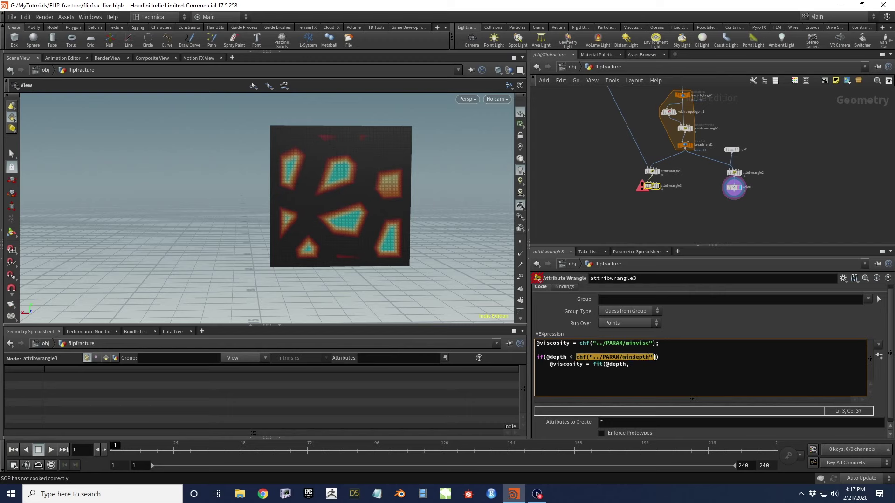
key(ctrl+c)
click(629, 365)
key(ctrl+v)
text(,)
key(ctrl+v)
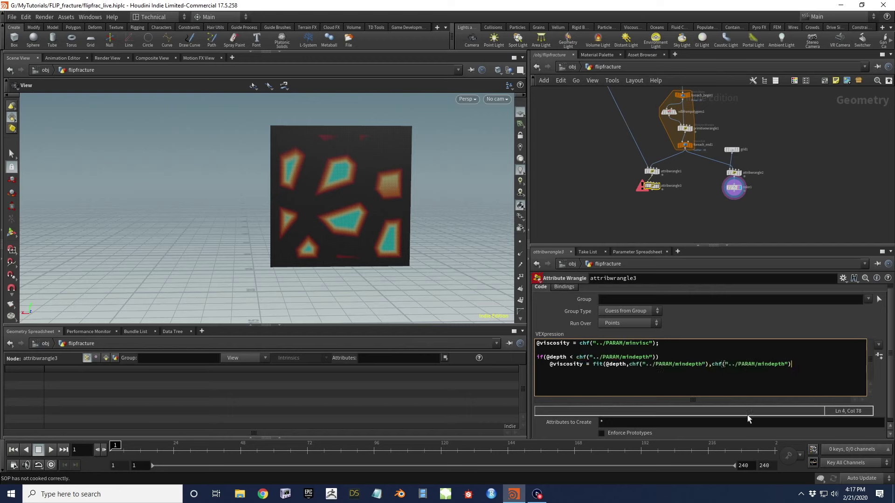
key(Left)
key(Left)
key(Left)
key(BackSpace)
key(BackSpace)
key(BackSpace)
text(max)
key(Right)
key(Right)
key(Right)
key(Right)
key(Right)
key(Right)
text(),)
Finish the fit call with chf("minvisc"), chf("maxvisc")); as the output range
drag(657, 343, 579, 343)
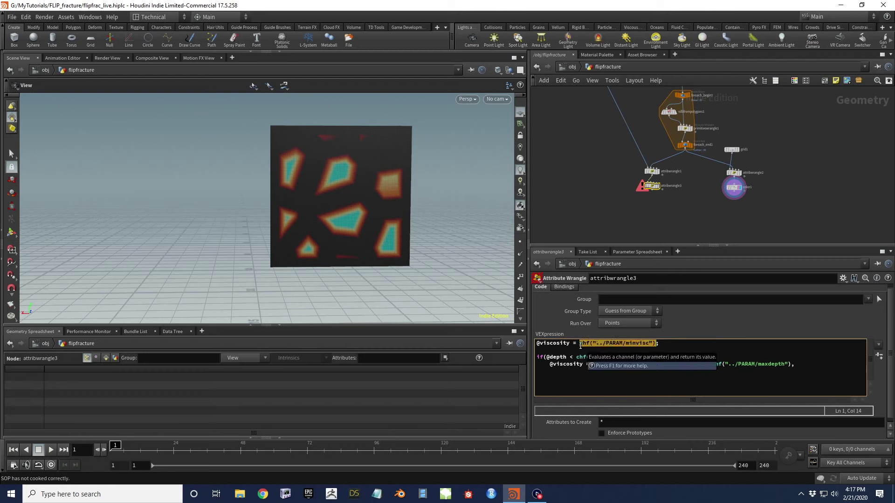
key(ctrl+c)
click(845, 373)
key(ctrl+v)
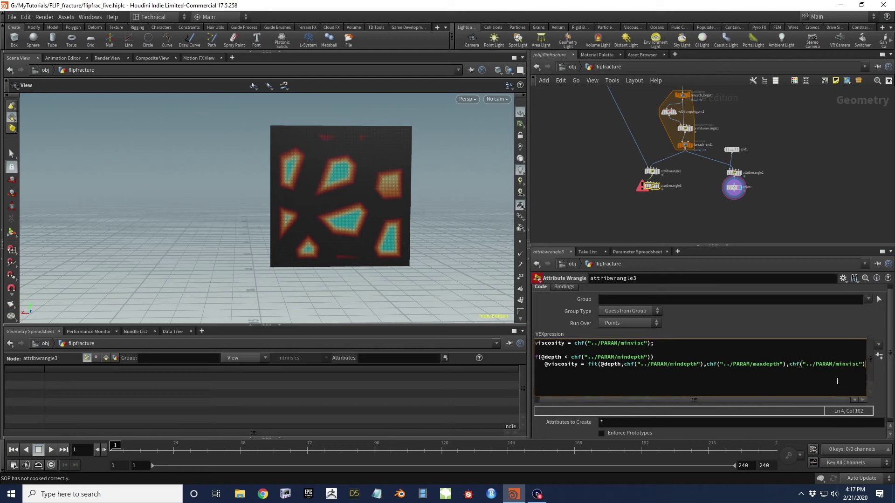
text(,)
key(ctrl+v)
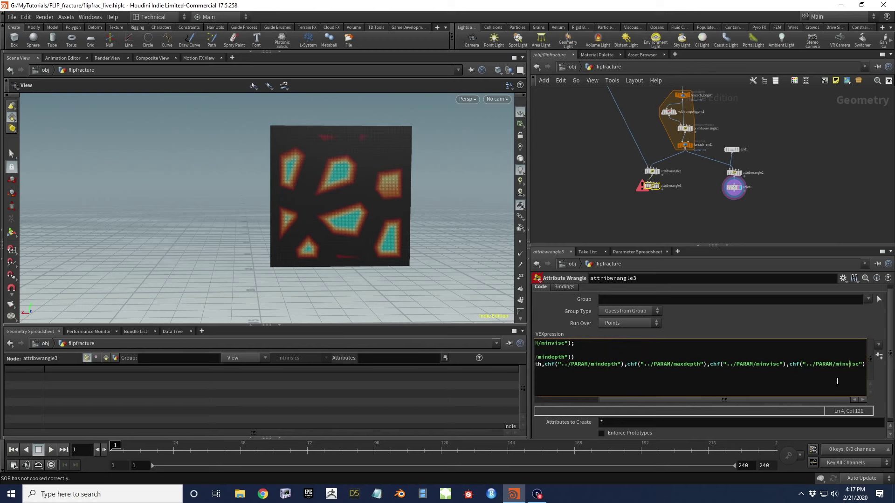
key(BackSpace)
key(Delete)
text(ax)
text();)
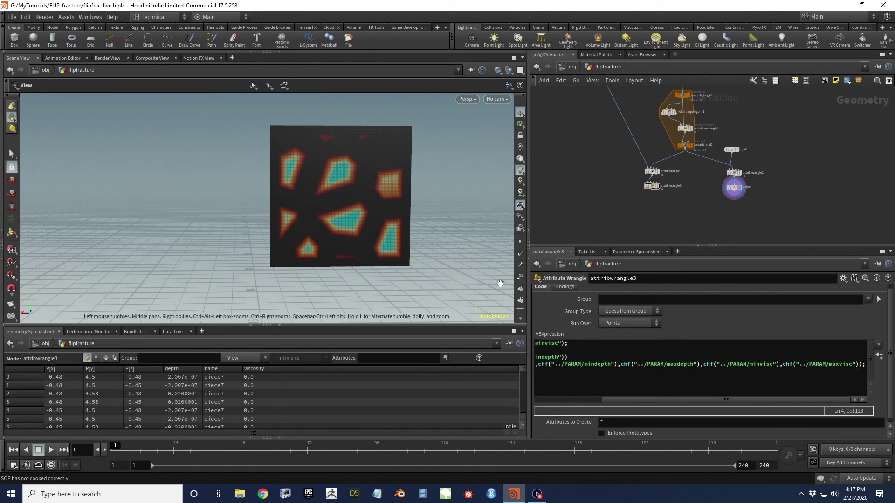
Display the wrangle output and set PARAM's Min Viscosity to 4 and Max Viscosity to 1000000
click(658, 187)
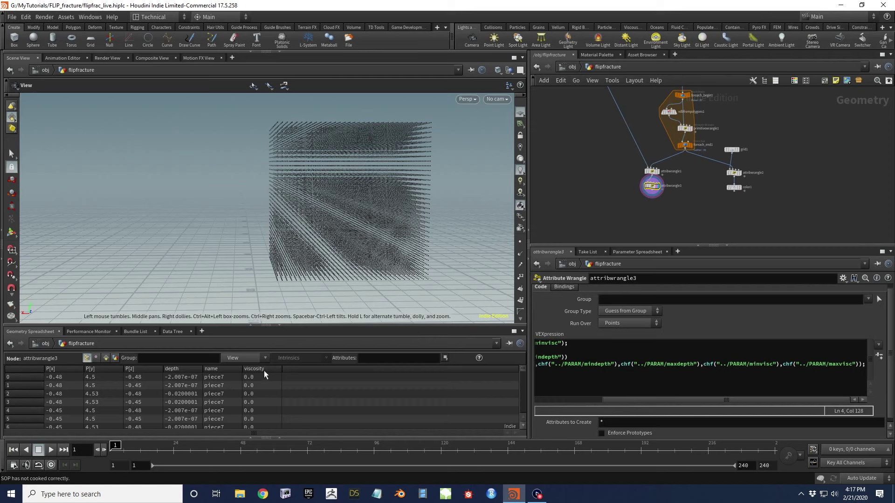
drag(670, 401, 602, 401)
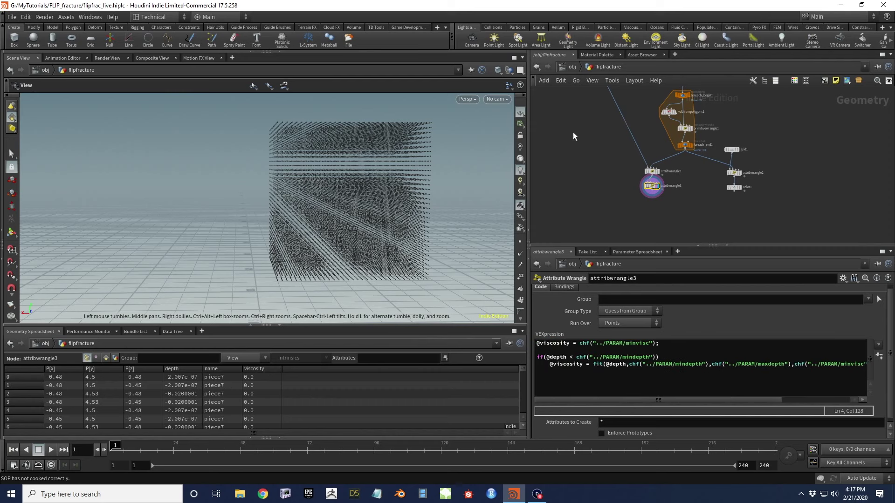
middle_drag(574, 135, 624, 250)
click(633, 146)
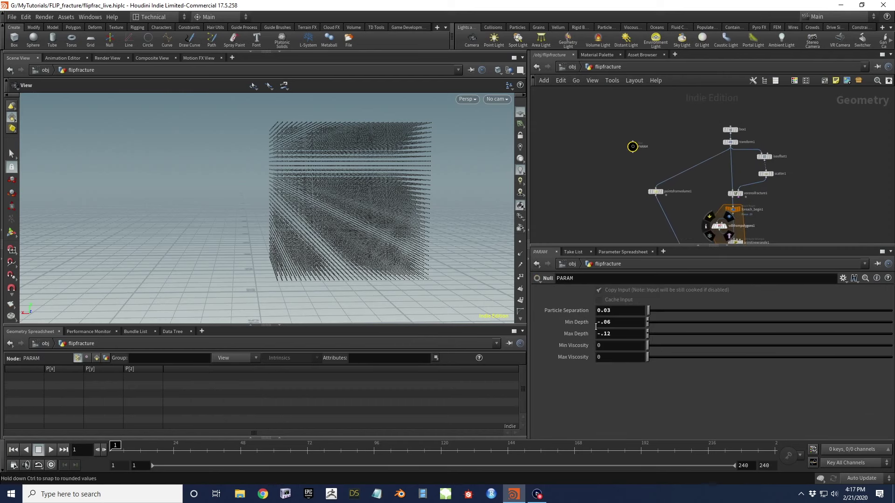
click(603, 345)
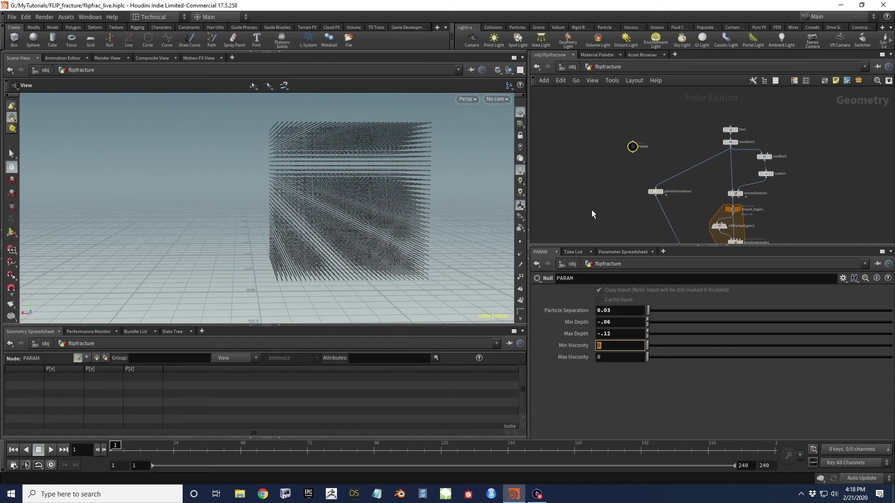
text(4)
key(Tab)
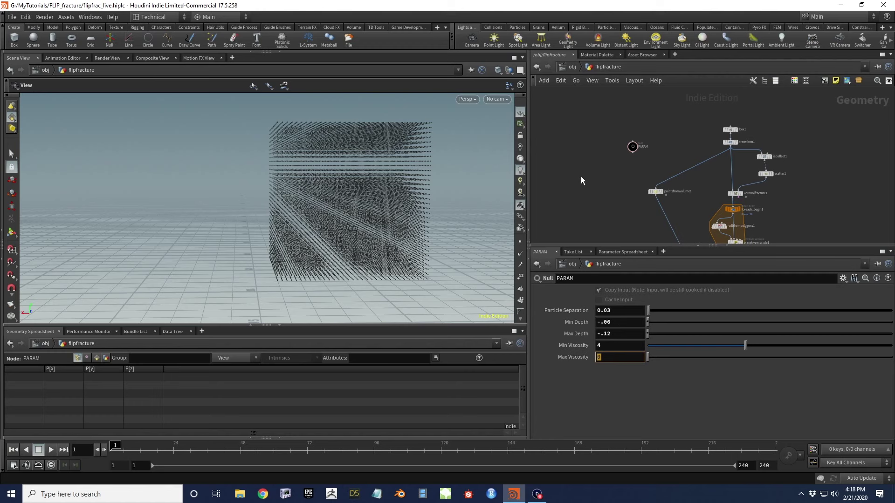
text(1000000)
key(Return)
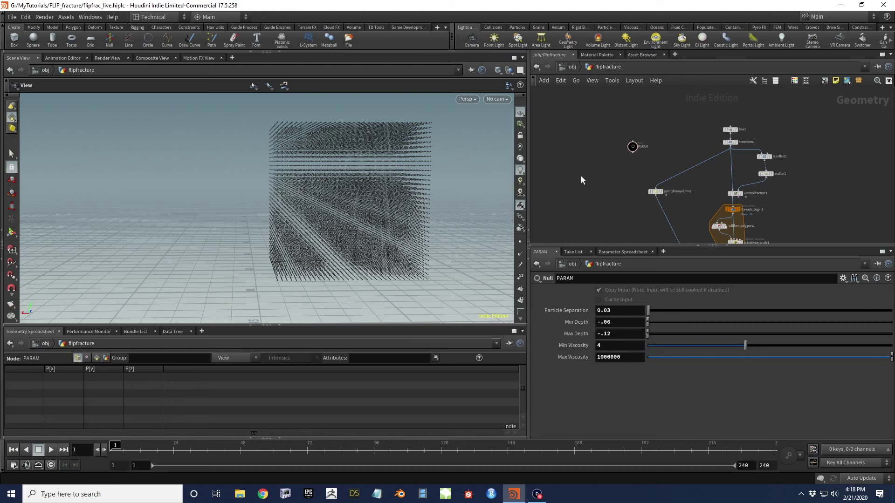
Orbit the viewport around the point-filled cube from several angles
scroll(320, 199, down, 3)
drag(374, 243, 398, 244)
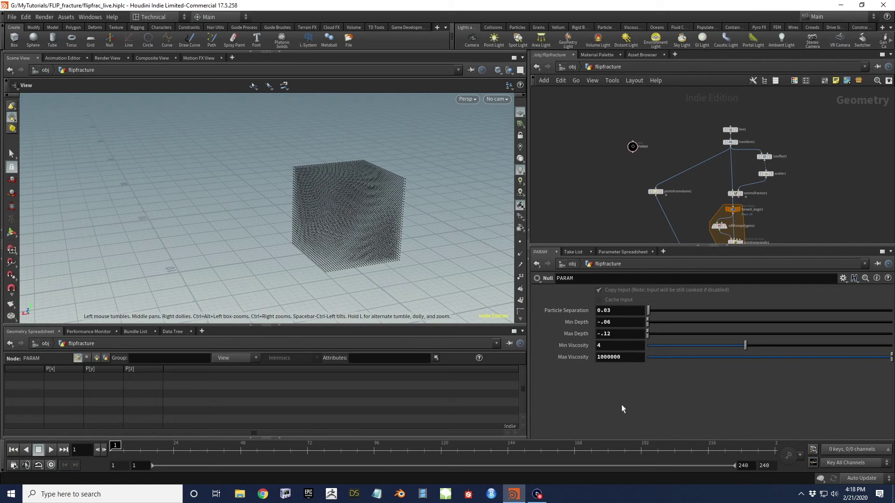
drag(383, 217, 374, 209)
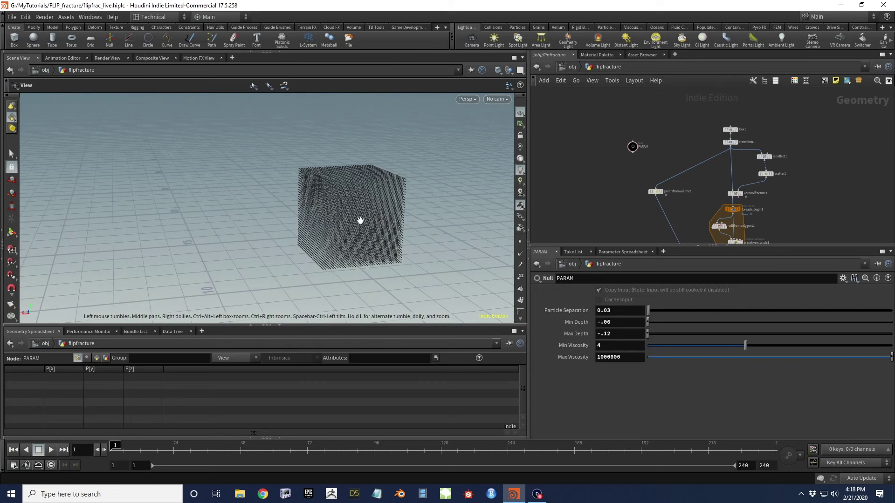
drag(310, 196, 373, 205)
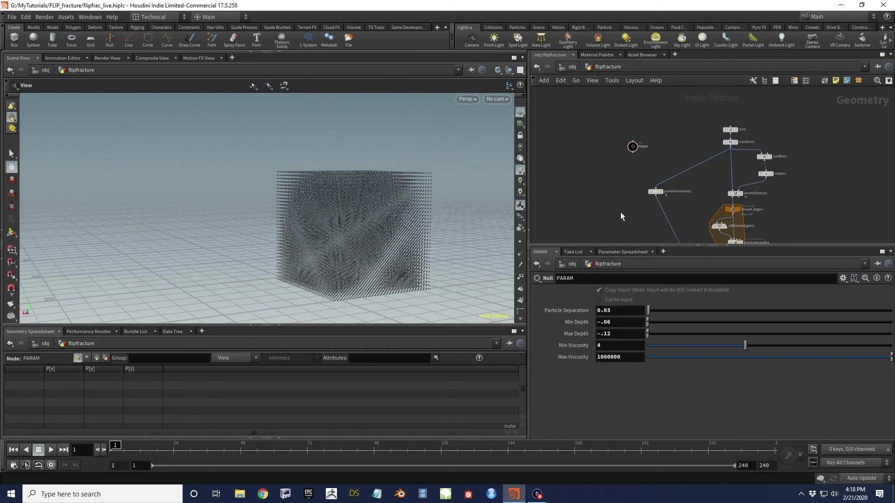
Pan and zoom the network editor down to attribwrangle3 at the end of the chain
middle_drag(626, 206, 613, 155)
scroll(628, 136, down, 3)
drag(628, 135, 638, 159)
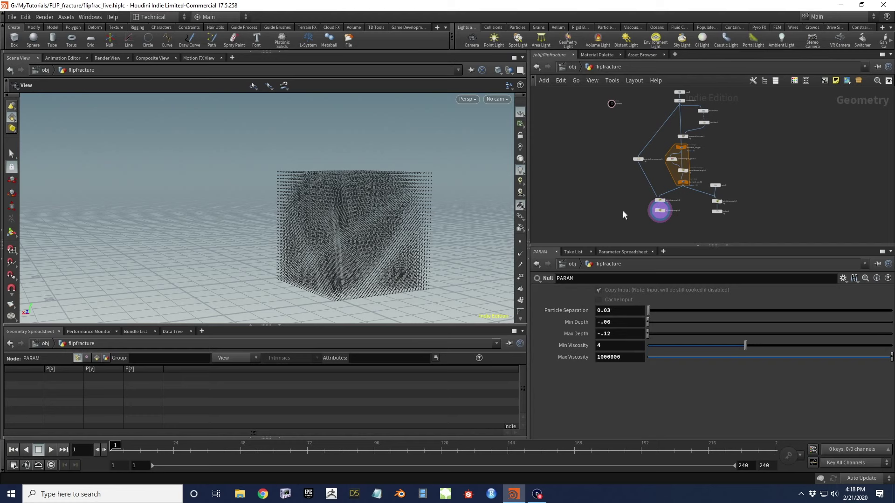
scroll(611, 187, up, 6)
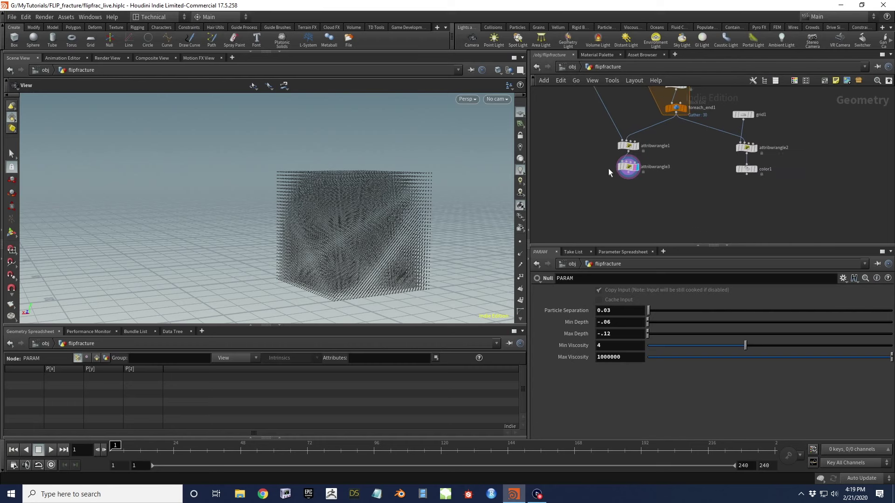
Create a Null wired from attribwrangle3, name it FLIP_SRC, and place it lower
drag(639, 180, 628, 203)
text(null)
key(Return)
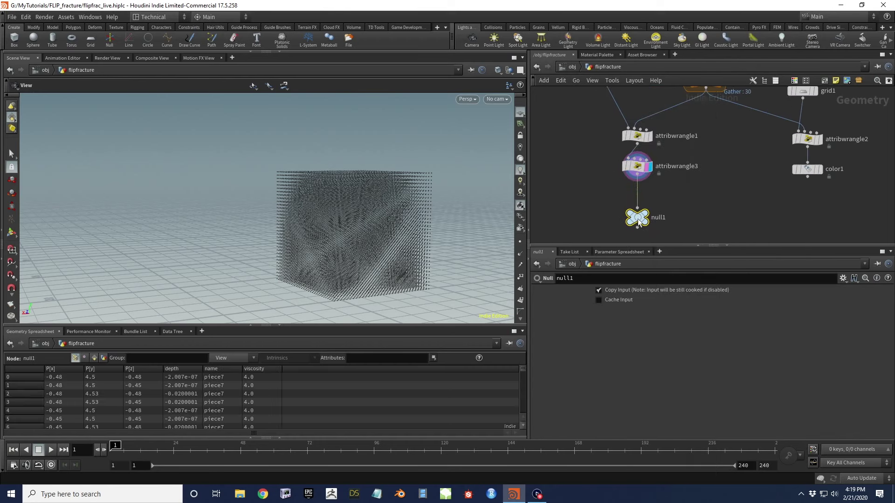
double_click(664, 219)
text(FLIP_SRC)
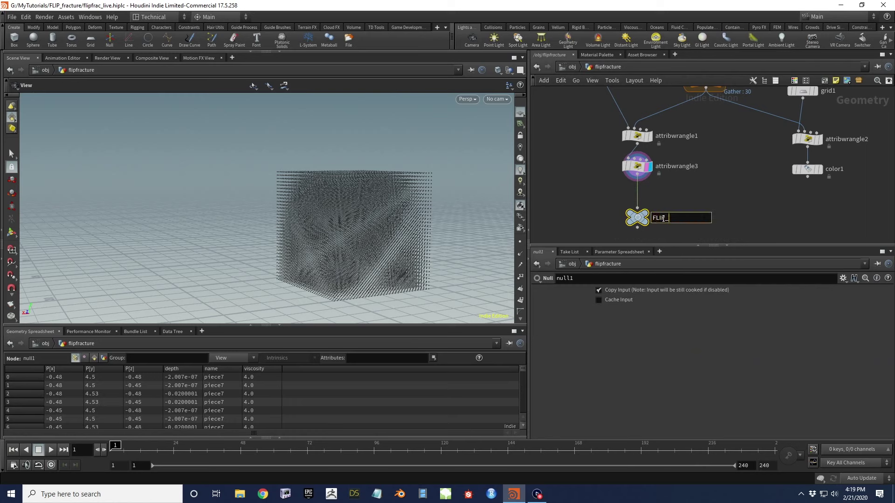
key(Return)
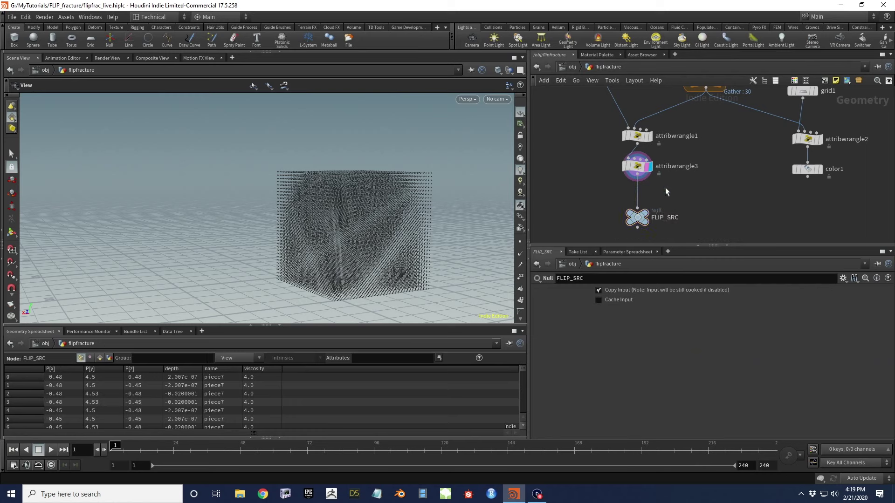
middle_drag(665, 187, 668, 152)
drag(644, 189, 645, 221)
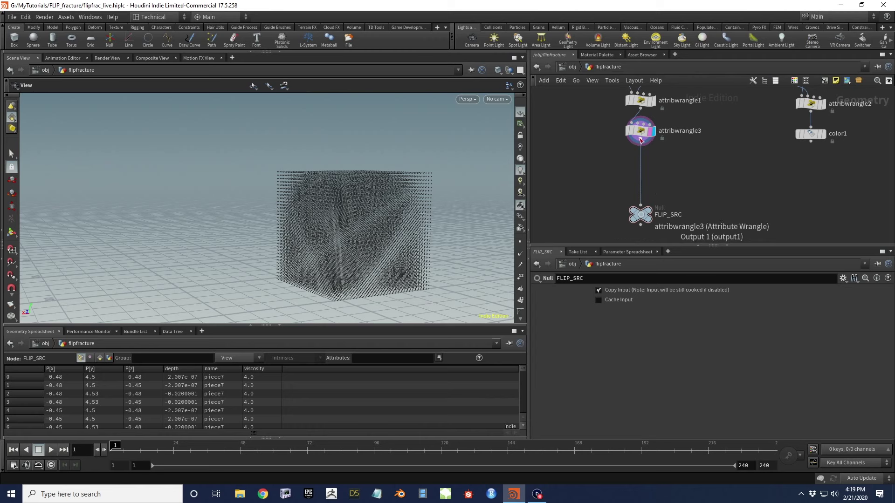
Insert a Color node before FLIP_SRC set to Random from Attribute on name, and display it
key(Tab)
text(c)
click(654, 170)
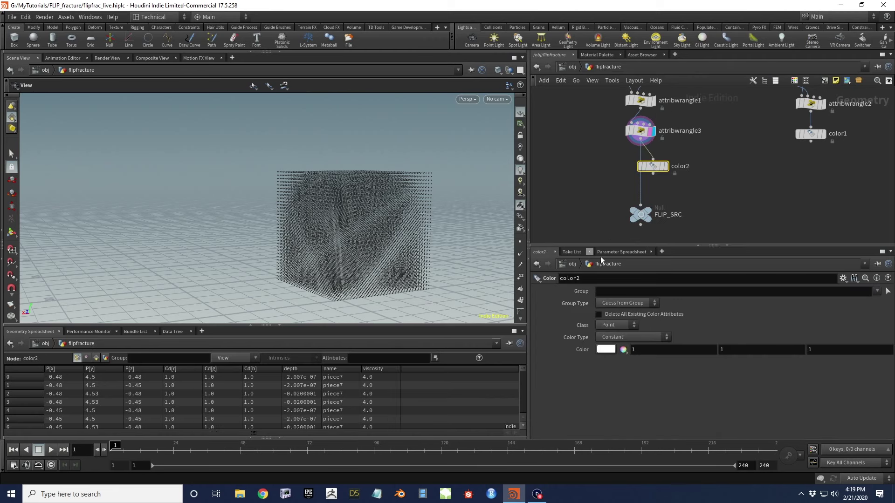
click(624, 338)
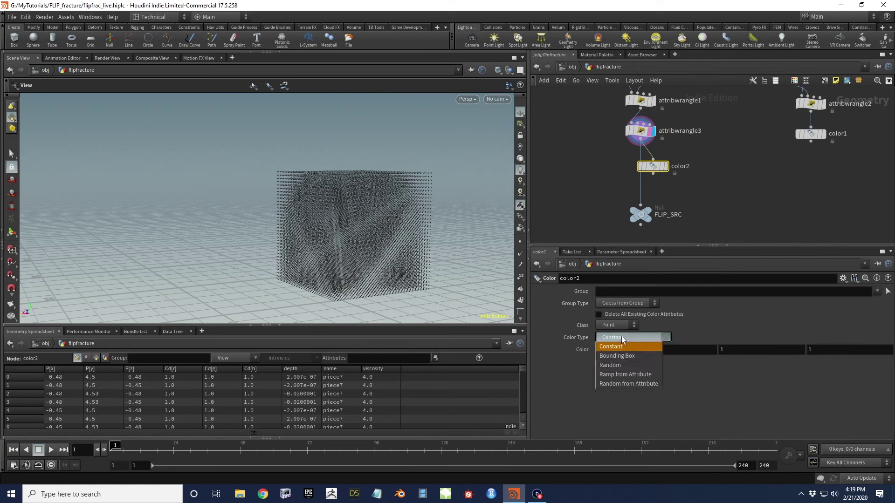
click(648, 383)
click(611, 362)
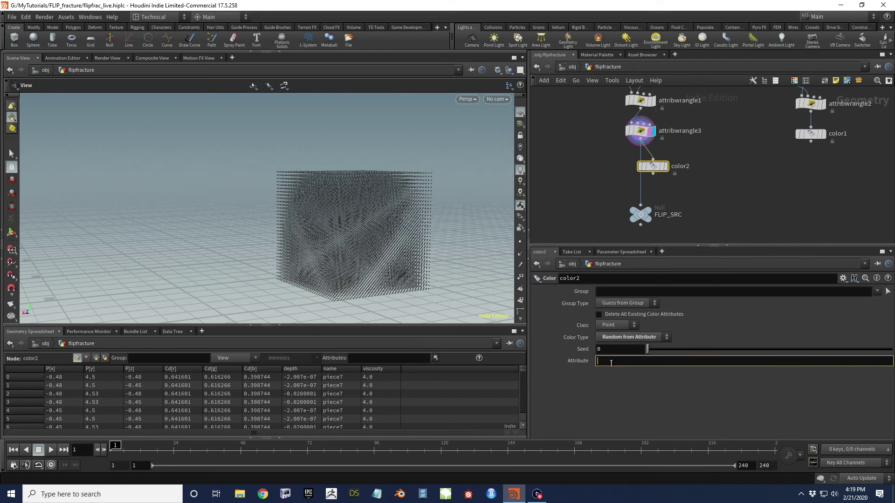
click(665, 167)
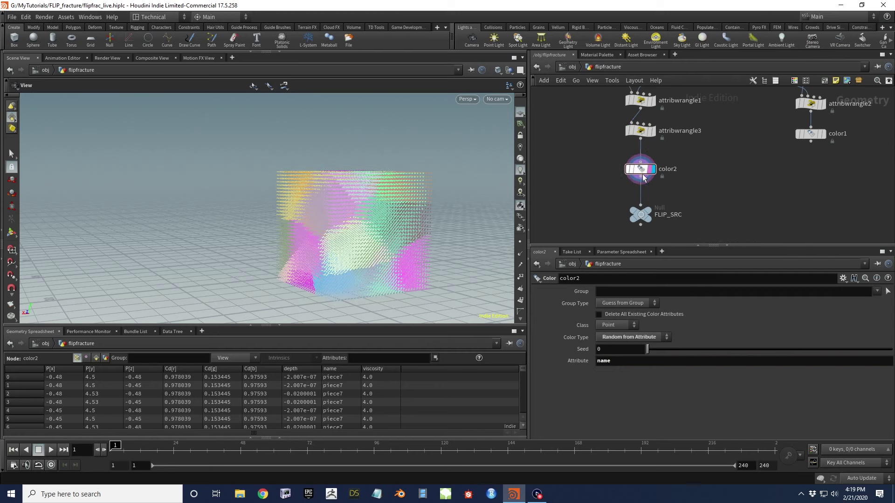
mouse_move(341, 214)
mouse_down()
mouse_move(471, 218)
mouse_move(266, 216)
mouse_move(405, 238)
mouse_move(357, 227)
mouse_move(341, 212)
mouse_up()
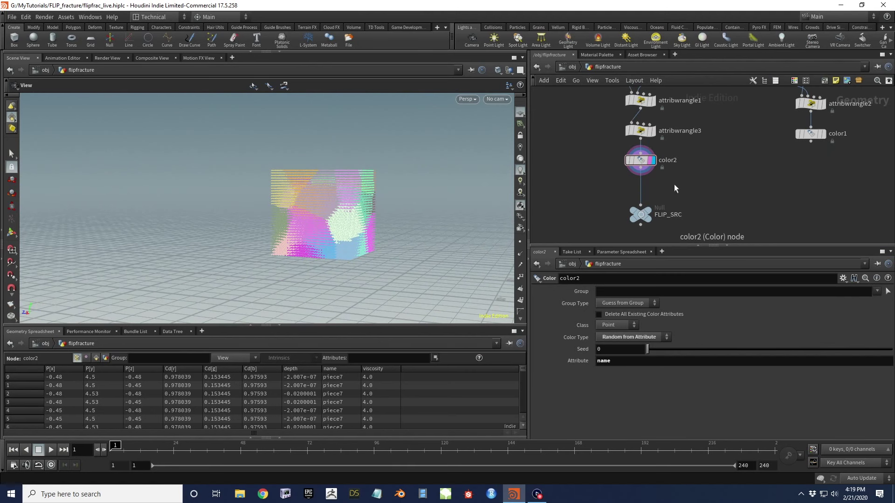
Duplicate color2 as color3 in front of FLIP_SRC
key(ctrl+v)
key(Delete)
mouse_move(601, 153)
mouse_down()
mouse_move(660, 171)
mouse_move(669, 190)
mouse_move(642, 192)
mouse_up()
key(ctrl+c)
key(ctrl+v)
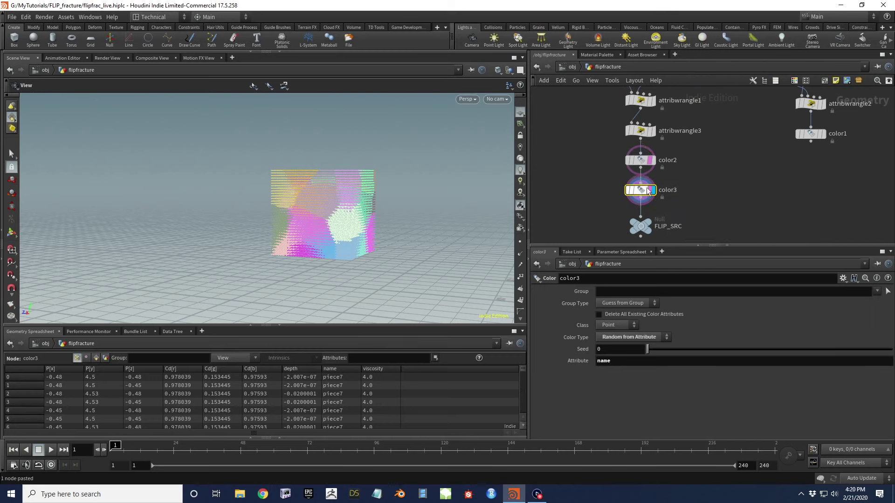
click(616, 290)
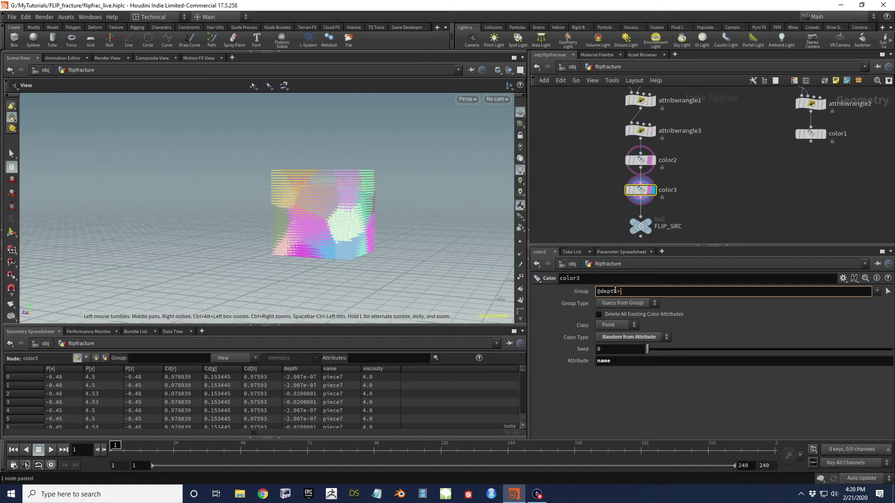
key(Return)
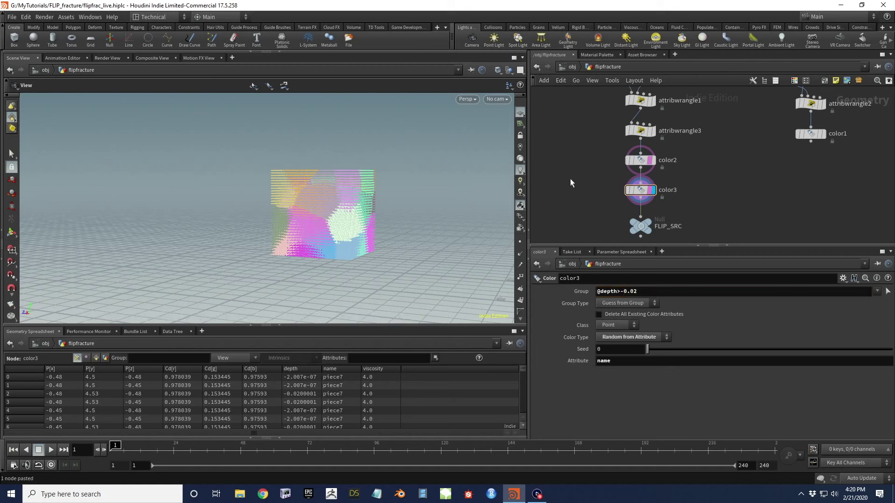
click(623, 337)
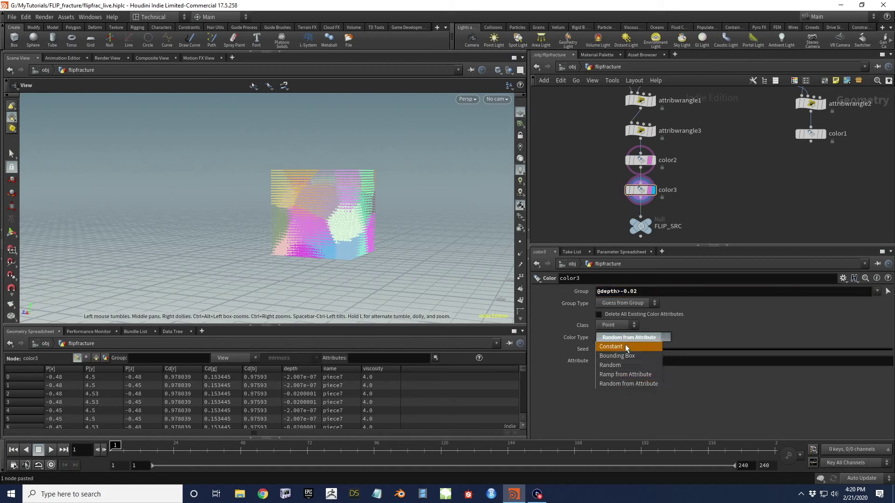
click(625, 350)
click(606, 350)
click(565, 362)
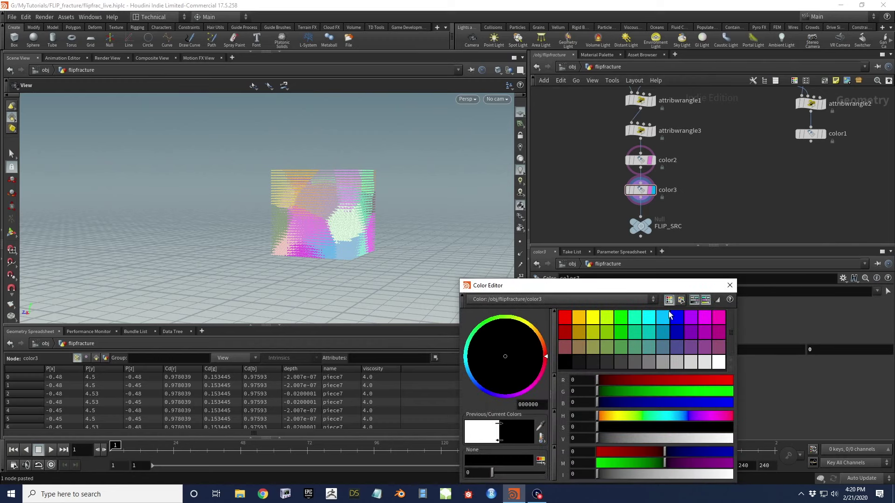
click(730, 286)
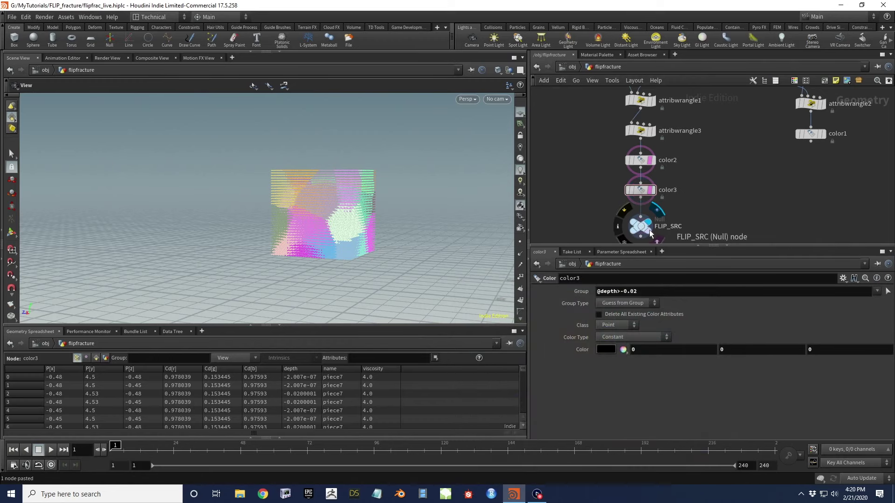
click(642, 226)
drag(322, 222, 406, 230)
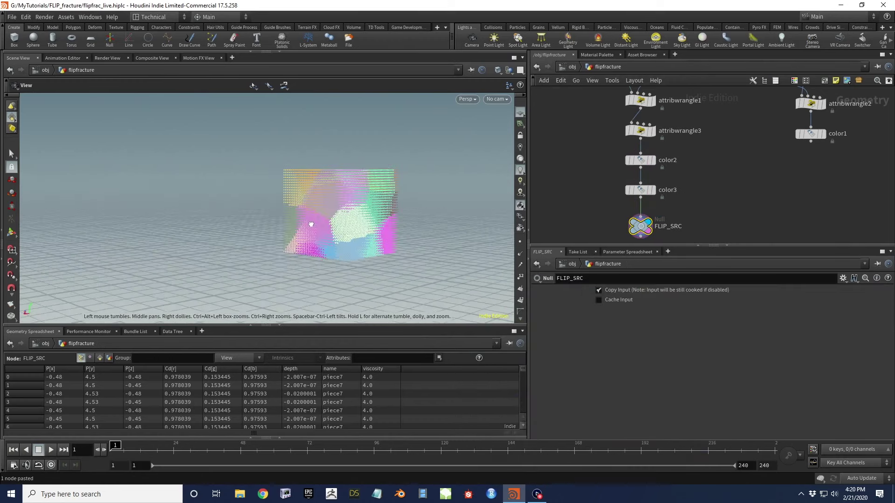
drag(600, 176, 674, 215)
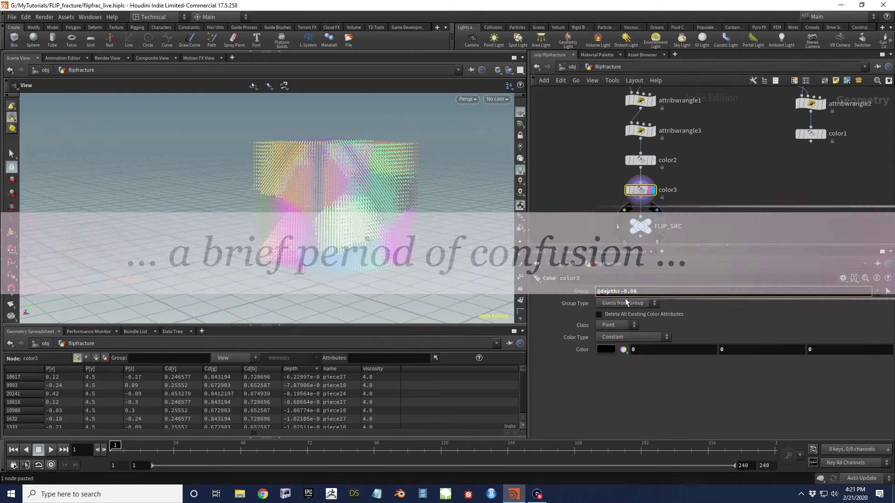
Set color3's Group Type to Points and reconfirm the -0.02 depth threshold, checking the black outer shell
click(625, 303)
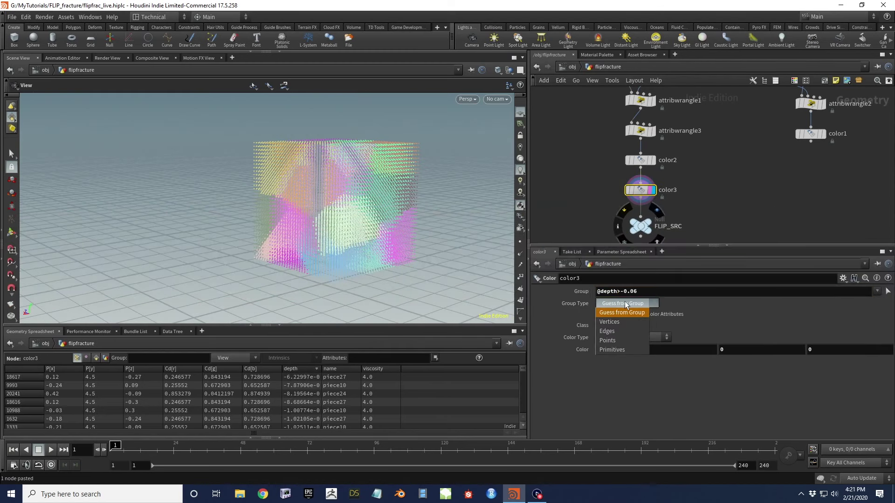
click(615, 340)
drag(342, 178, 373, 182)
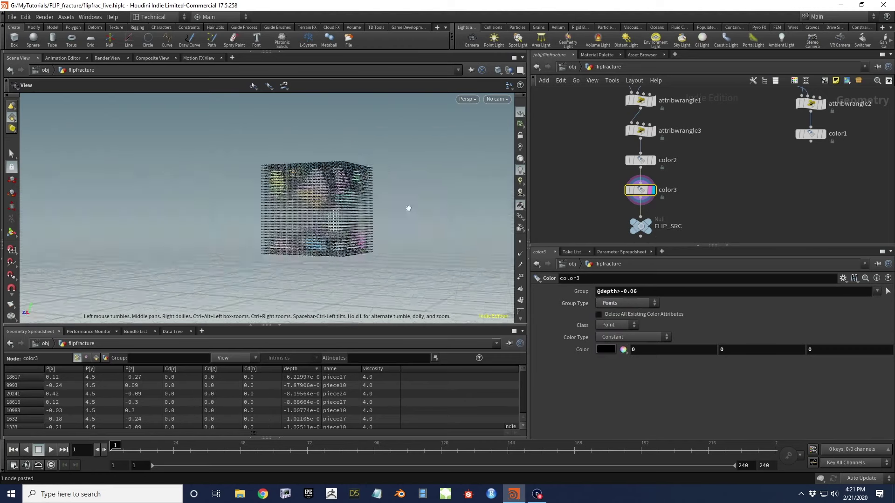
click(631, 303)
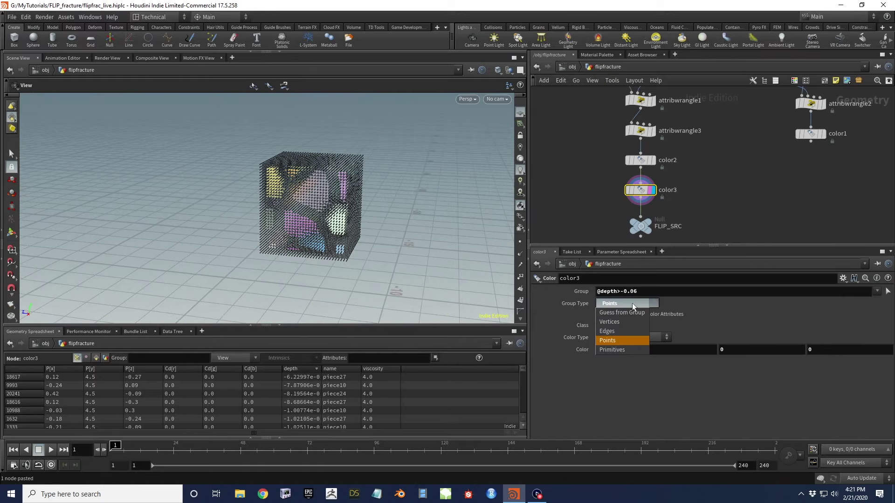
click(632, 304)
drag(309, 201, 320, 177)
click(669, 293)
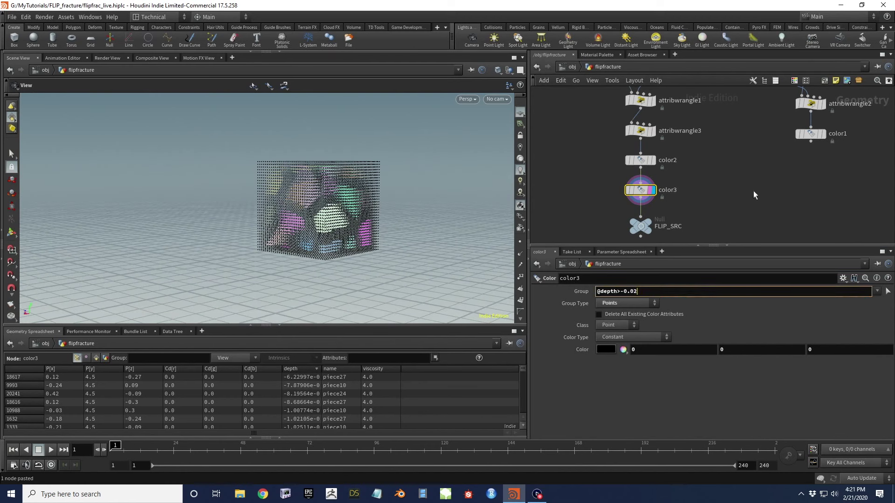
key(Return)
drag(354, 187, 312, 251)
drag(329, 178, 298, 183)
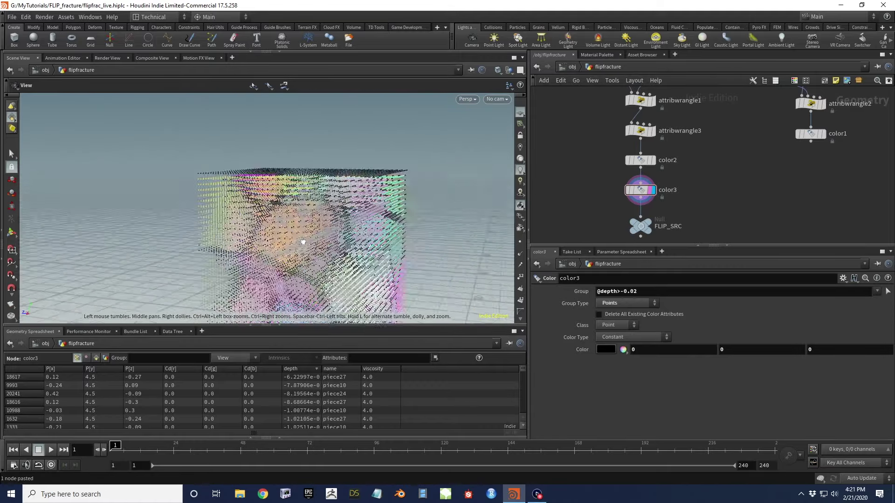
middle_drag(739, 122, 656, 189)
click(749, 196)
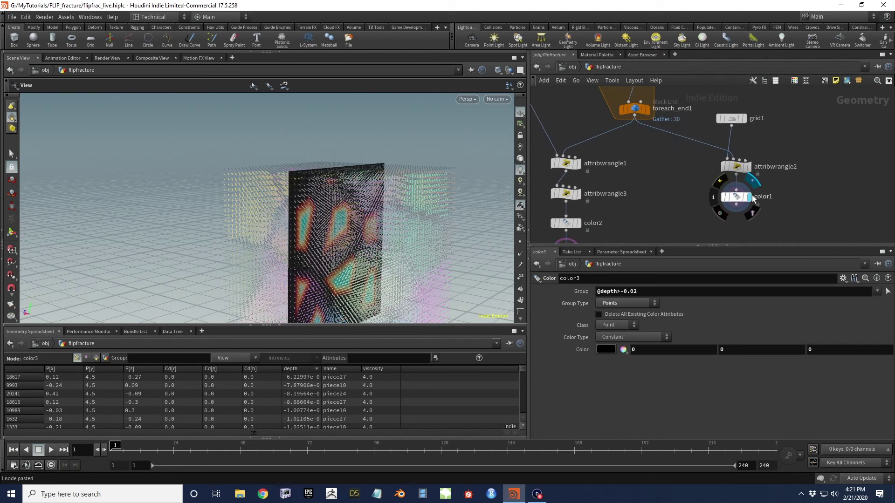
click(736, 196)
drag(345, 199, 340, 169)
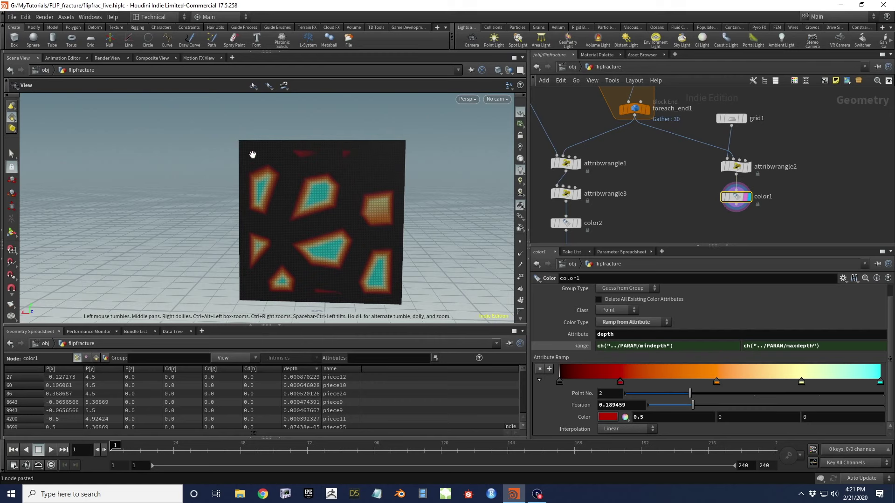
scroll(660, 156, down, 3)
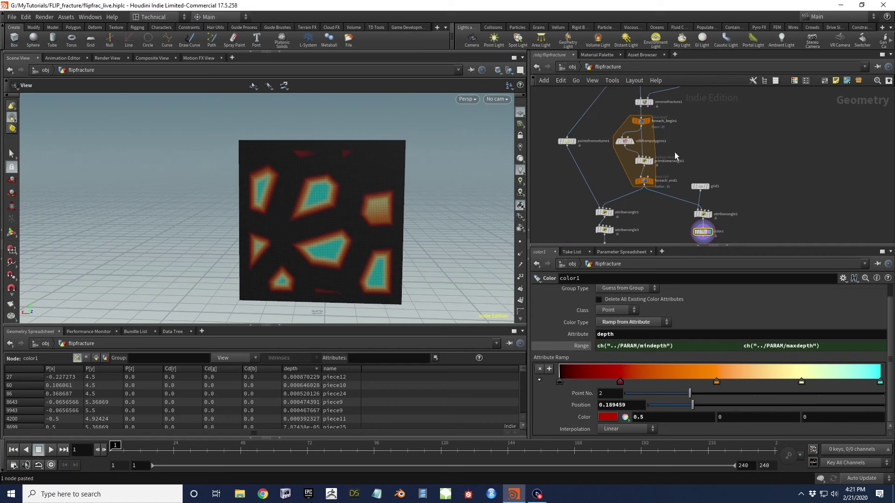
click(652, 135)
click(655, 135)
drag(373, 270, 279, 153)
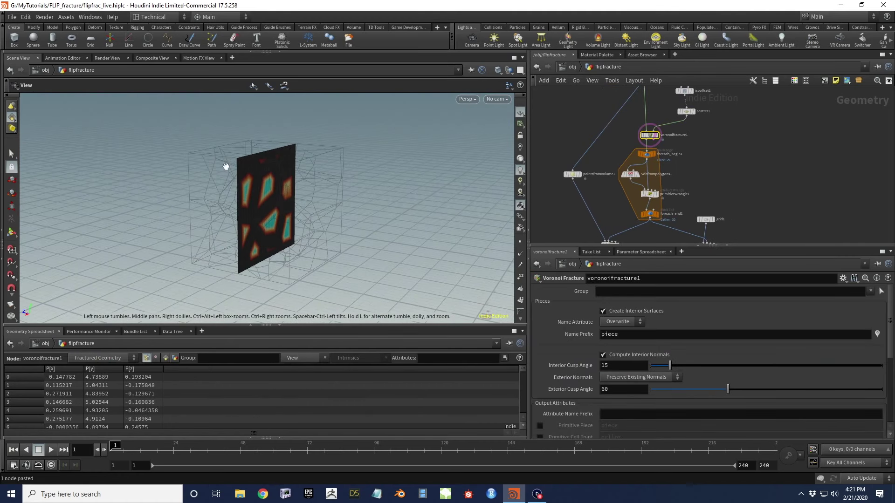
drag(266, 267, 246, 265)
drag(338, 265, 312, 235)
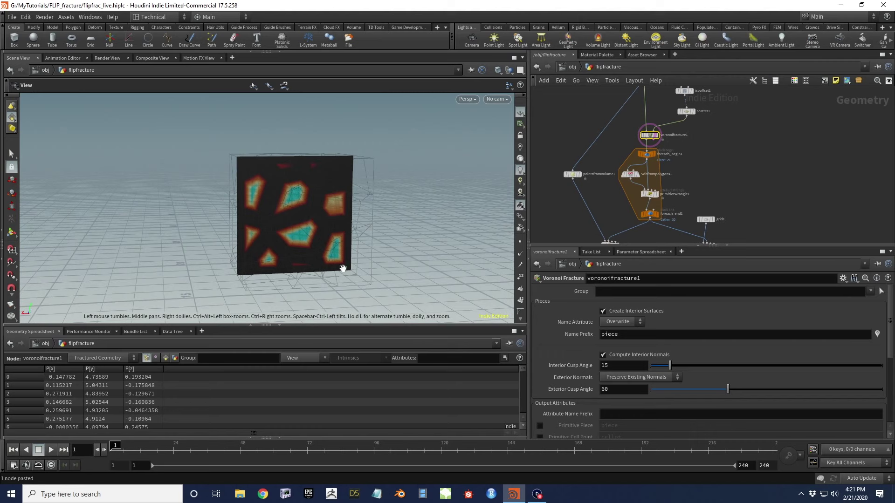
mouse_move(267, 188)
mouse_down()
mouse_move(261, 210)
mouse_move(256, 200)
mouse_up()
scroll(254, 182, up, 3)
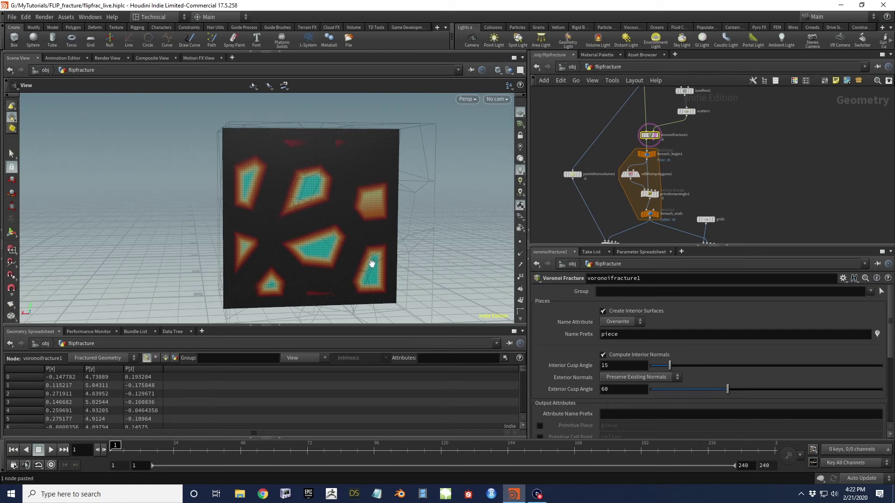
key(h)
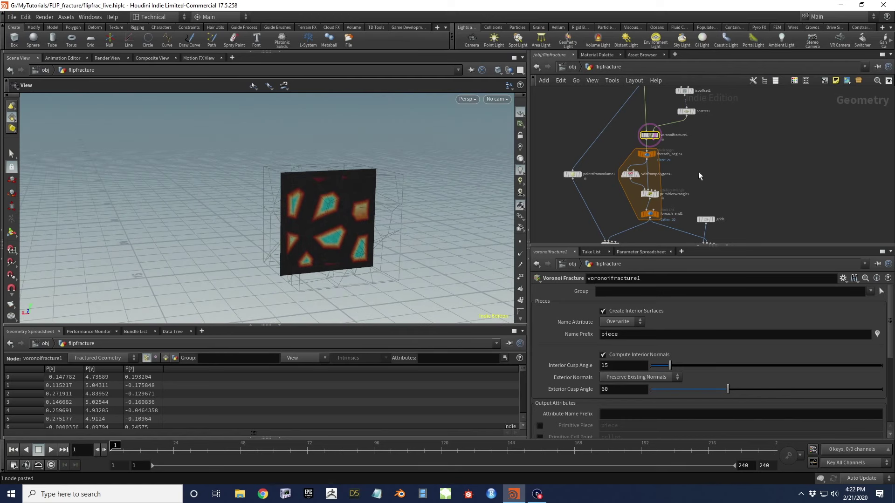
scroll(639, 149, up, 2)
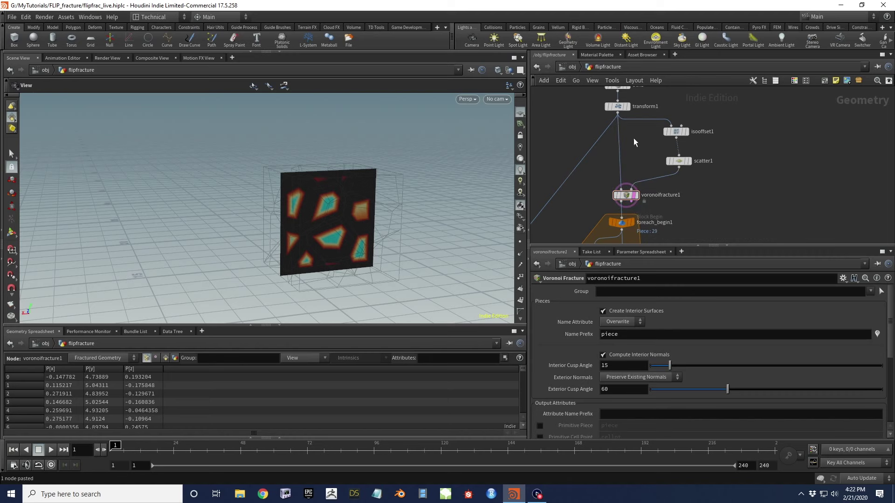
Add a Transform SOP, transform2, and wire it into voronoifracture1's first input
key(Tab)
text(transform)
key(Return)
click(633, 150)
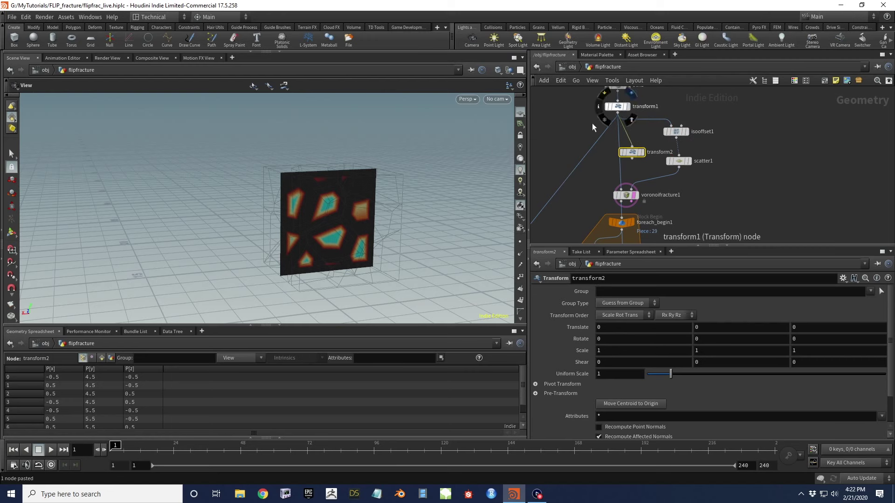
drag(374, 202, 353, 186)
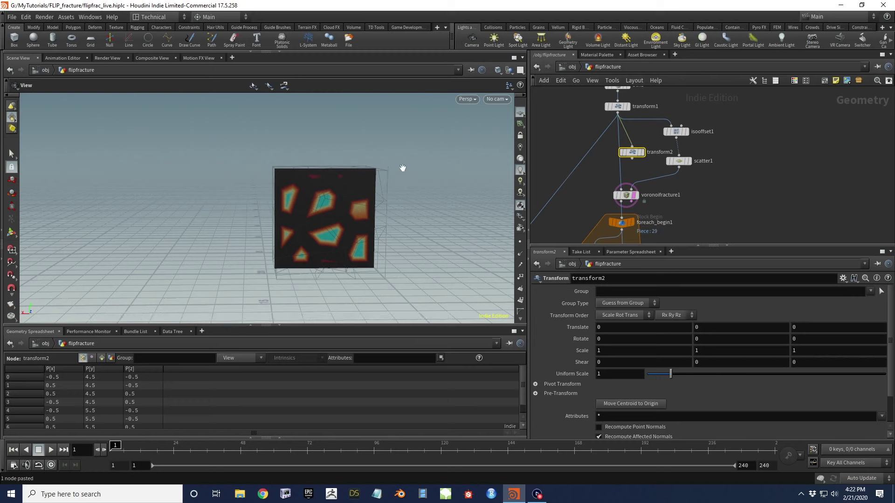
drag(393, 202, 357, 163)
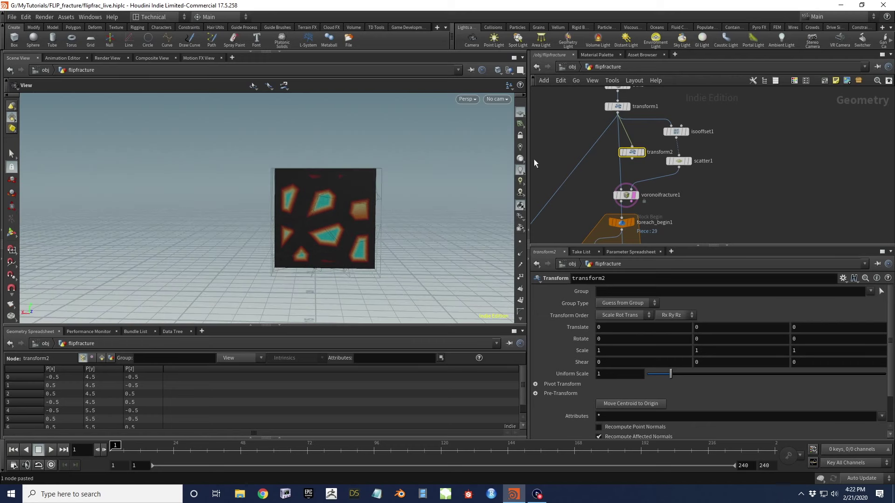
key(h)
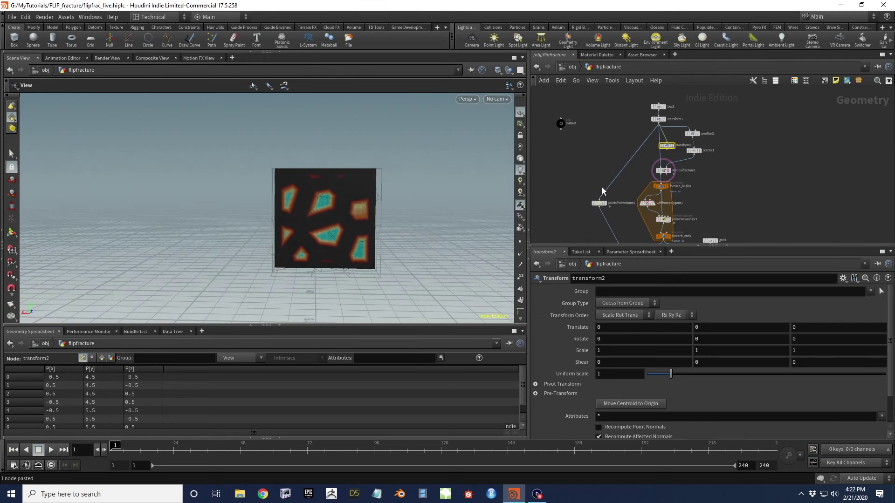
scroll(347, 176, up, 5)
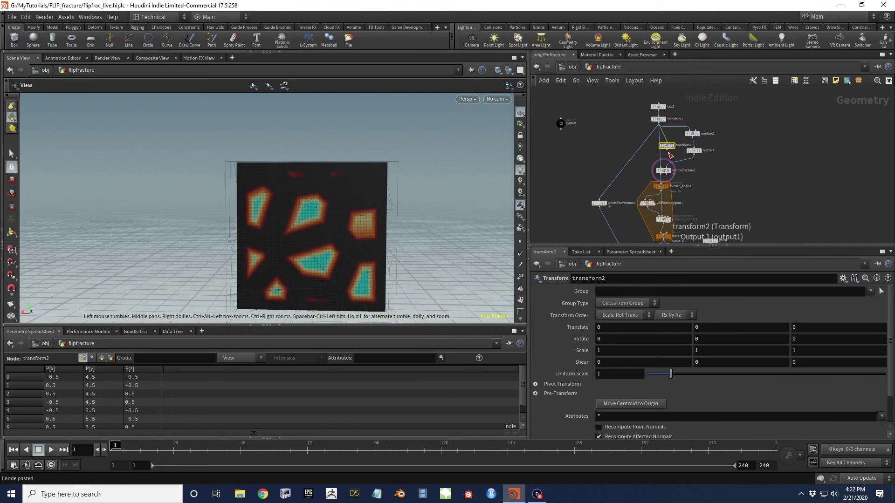
scroll(668, 153, up, 3)
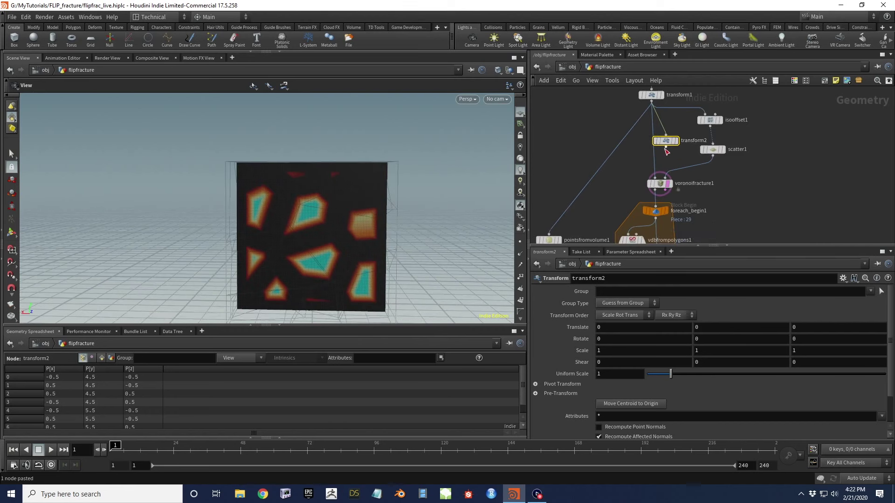
drag(666, 146, 656, 174)
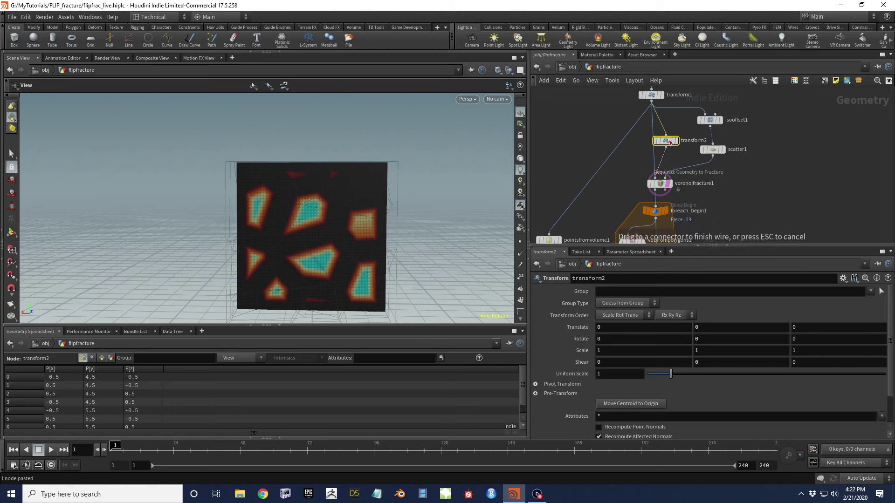
click(666, 142)
drag(667, 142, 657, 148)
click(670, 185)
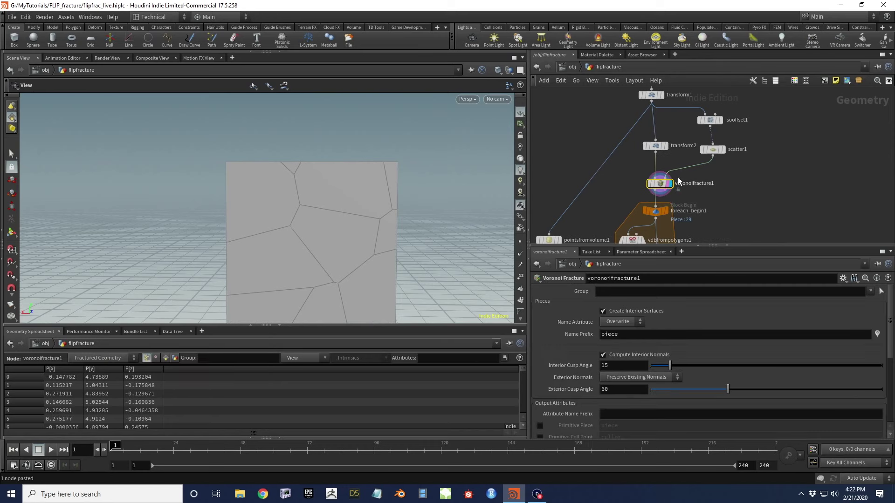
Try a uniform scale of 2 on transform2, then reset it to 1
click(658, 145)
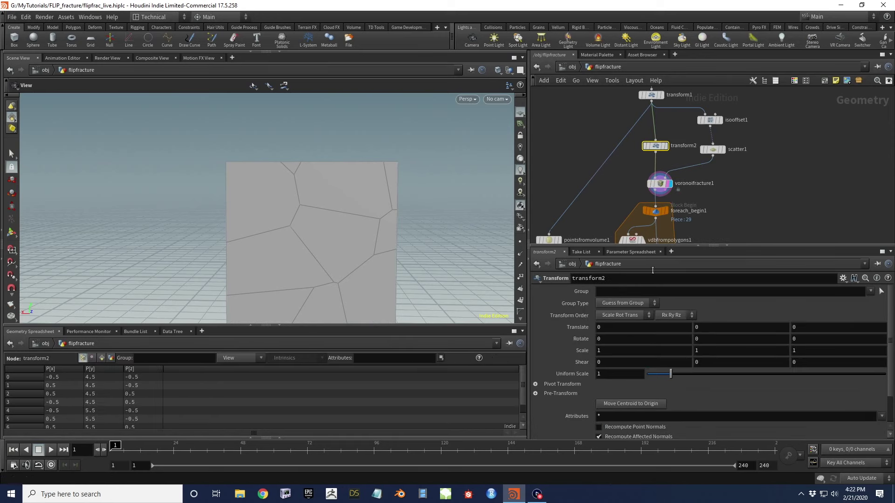
drag(504, 151, 419, 222)
double_click(602, 374)
text(2)
key(Return)
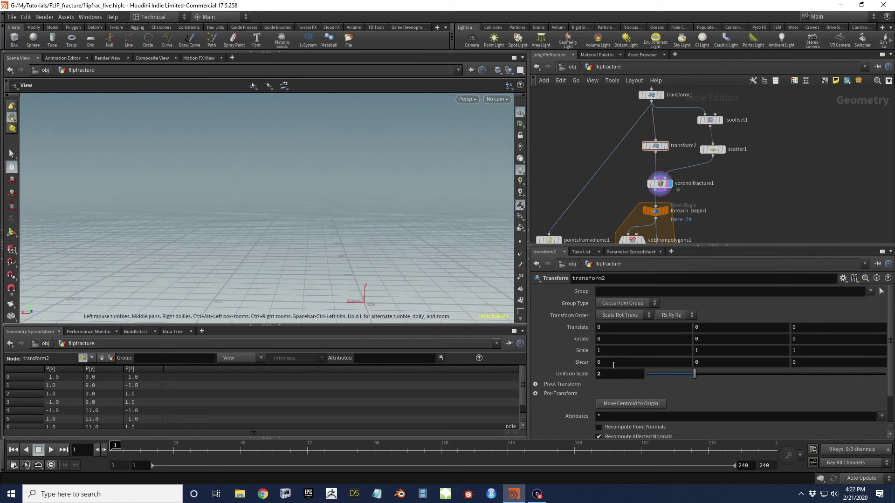
double_click(606, 373)
text(1)
key(Return)
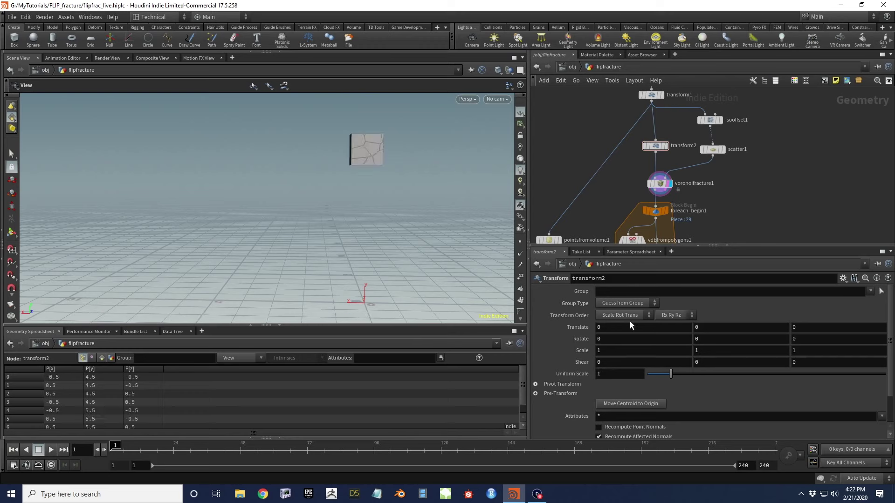
Set transform2's pivot translate to $CEX $CEY $CEZ so it scales about the centroid
click(535, 385)
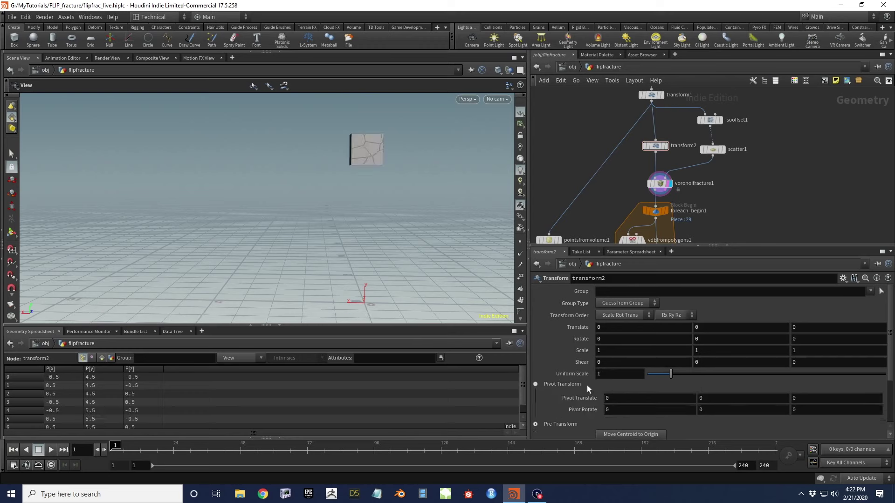
double_click(608, 398)
text($CE)
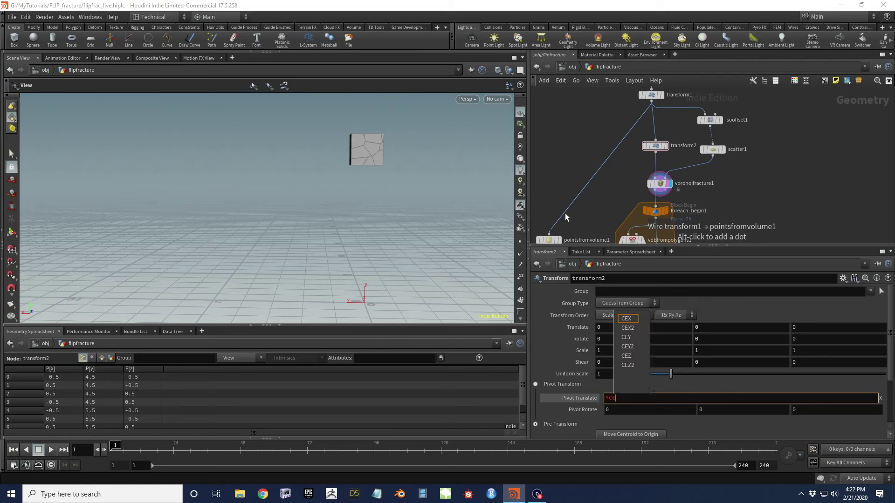
text(X)
key(Tab)
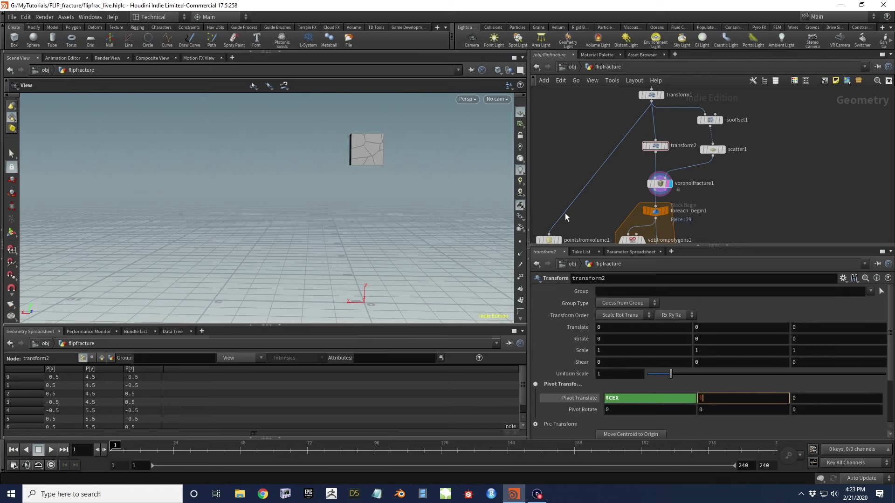
key(Tab)
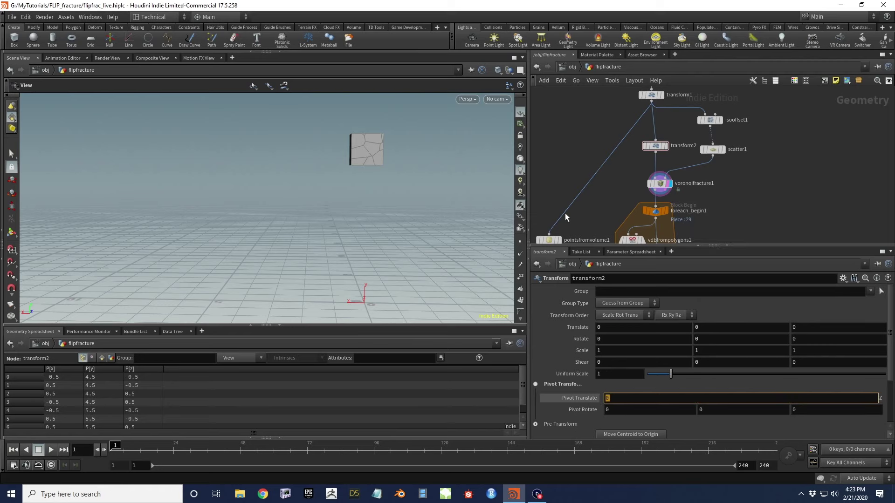
text($CEZ)
key(Return)
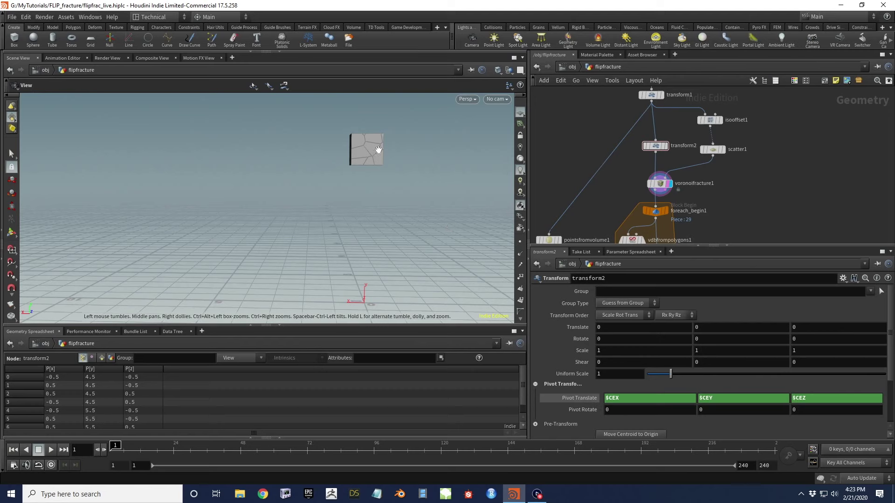
Set transform2's uniform scale to 1.5 and orbit around the enlarged cube
click(614, 375)
text(.5)
key(Return)
drag(374, 182, 409, 155)
mouse_move(342, 147)
mouse_down()
mouse_move(362, 144)
mouse_move(340, 134)
mouse_up()
middle_drag(749, 202, 730, 174)
drag(399, 152, 342, 174)
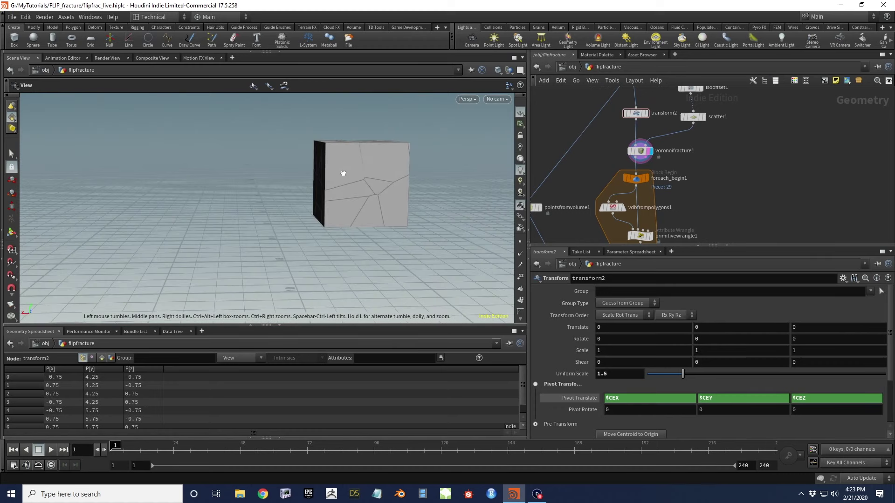
middle_drag(737, 206, 682, 167)
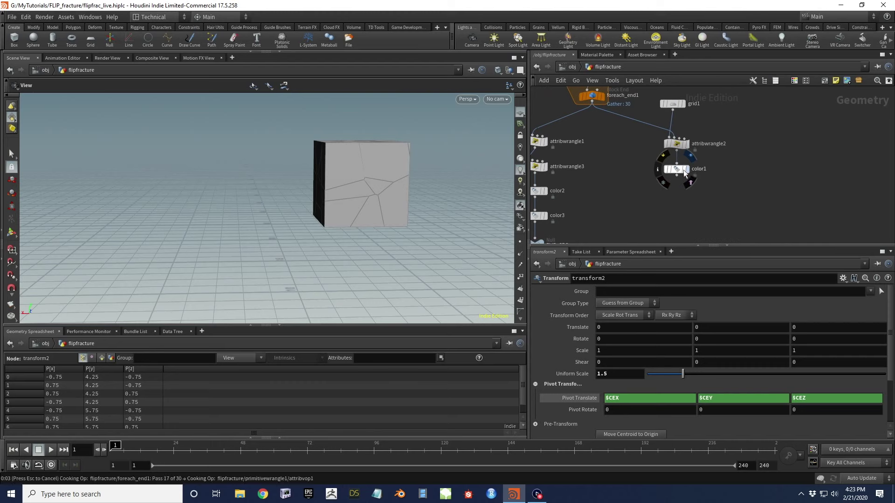
Display color1's output, then FLIP_SRC's points, and orbit around the cube
click(684, 170)
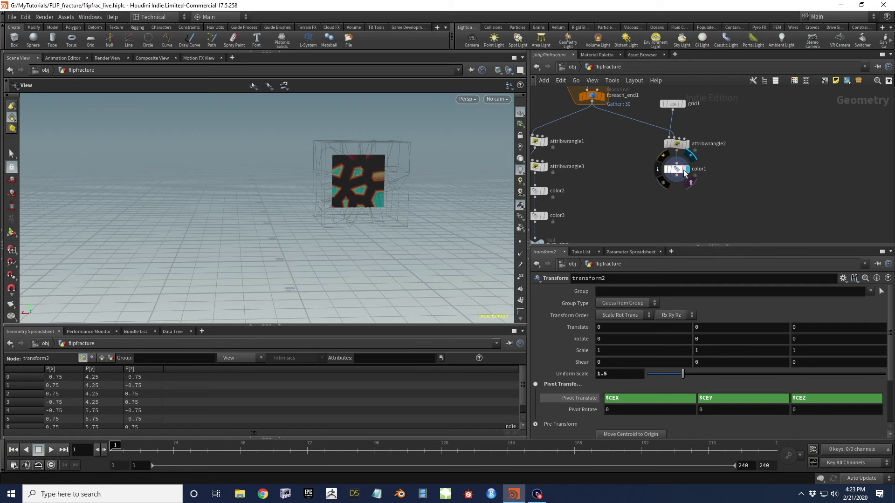
click(683, 170)
scroll(373, 191, up, 5)
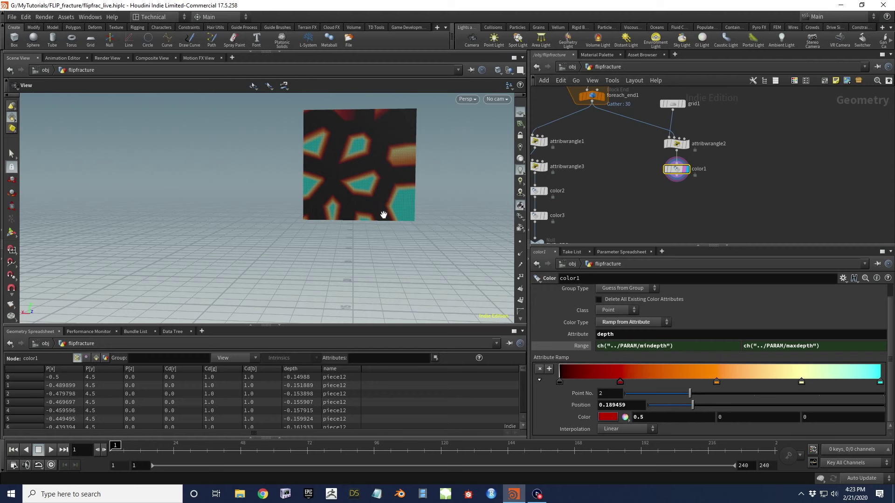
middle_drag(613, 192, 580, 201)
click(582, 190)
click(569, 203)
drag(349, 176, 406, 189)
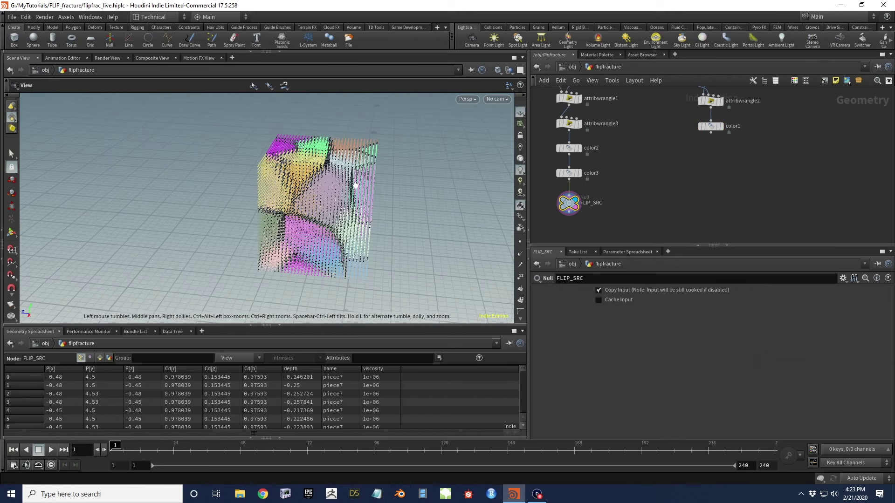
drag(295, 207, 415, 215)
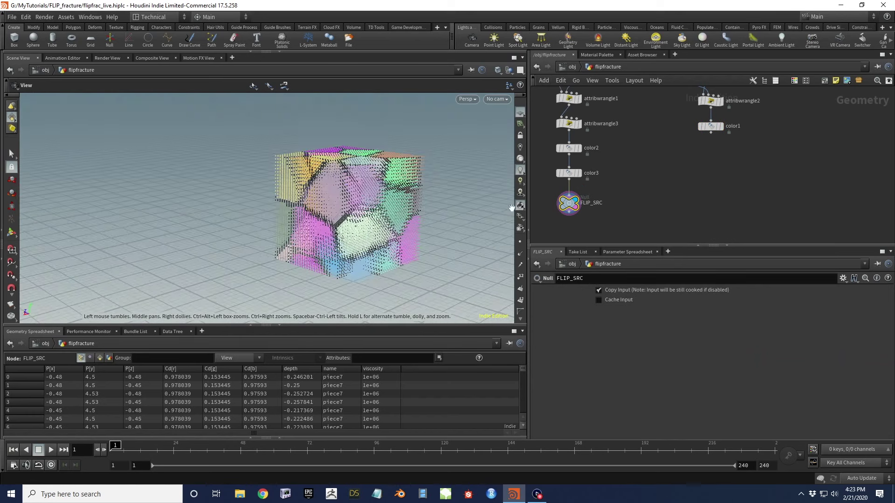
click(569, 173)
click(653, 292)
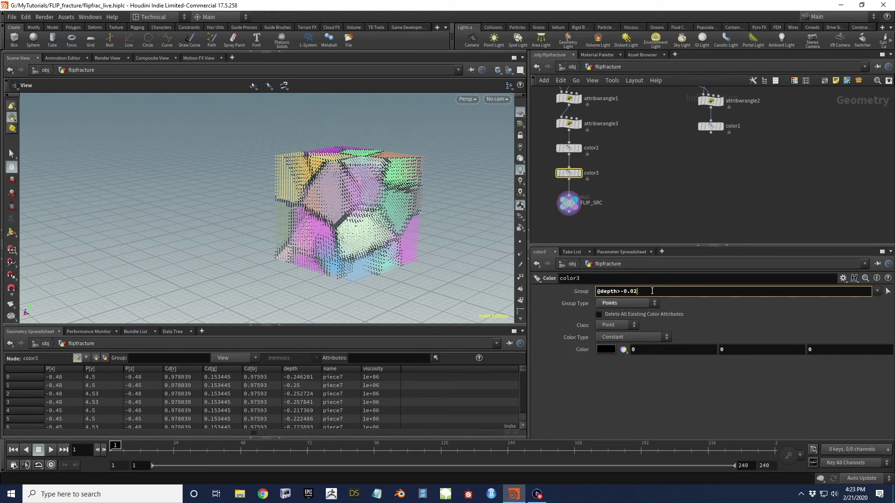
key(Return)
drag(322, 205, 363, 210)
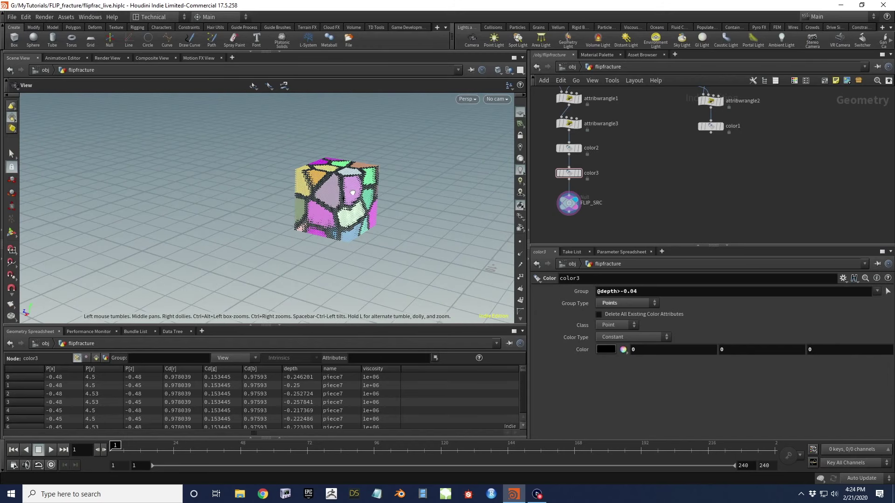
middle_drag(653, 222, 698, 198)
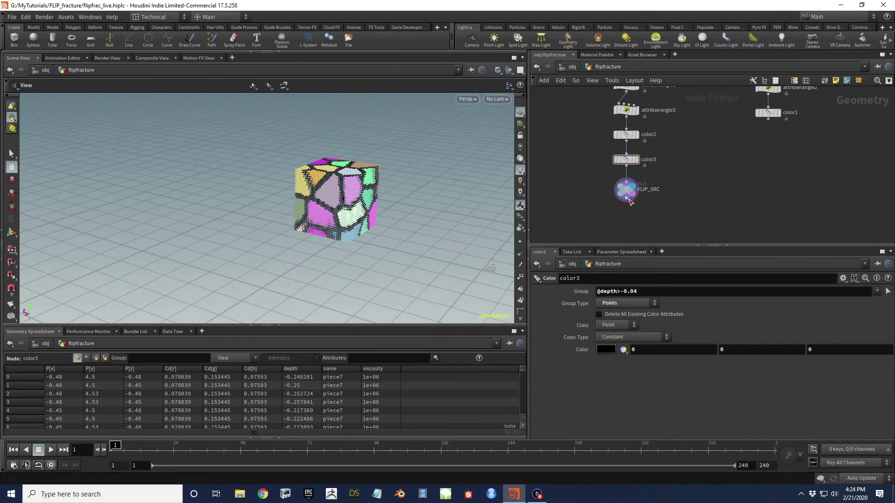
middle_drag(572, 180, 667, 192)
scroll(667, 192, down, 3)
Add a new Box node, box2, to the network
key(Tab)
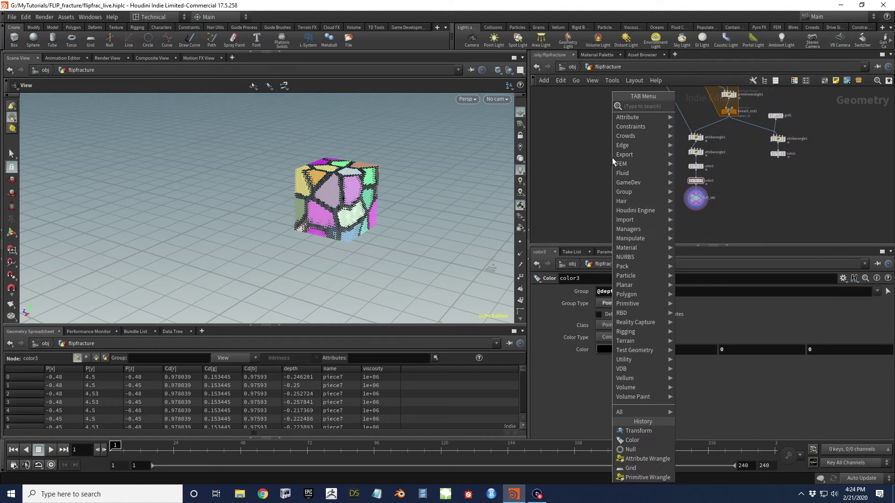
mouse_move(613, 159)
text(box)
key(Return)
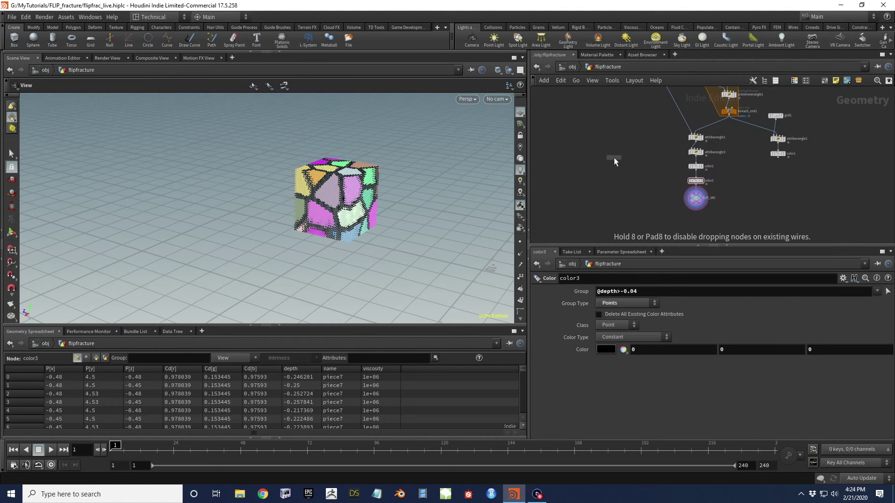
click(614, 157)
drag(438, 246, 358, 147)
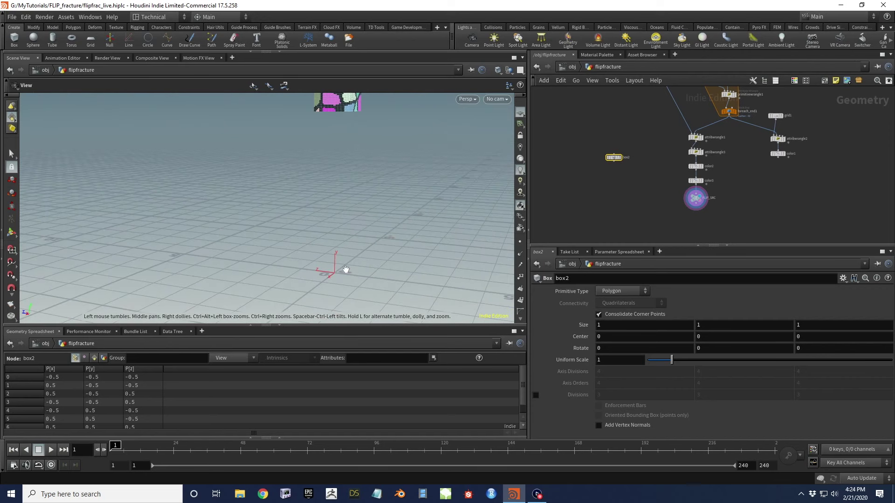
drag(346, 270, 348, 284)
drag(379, 240, 380, 226)
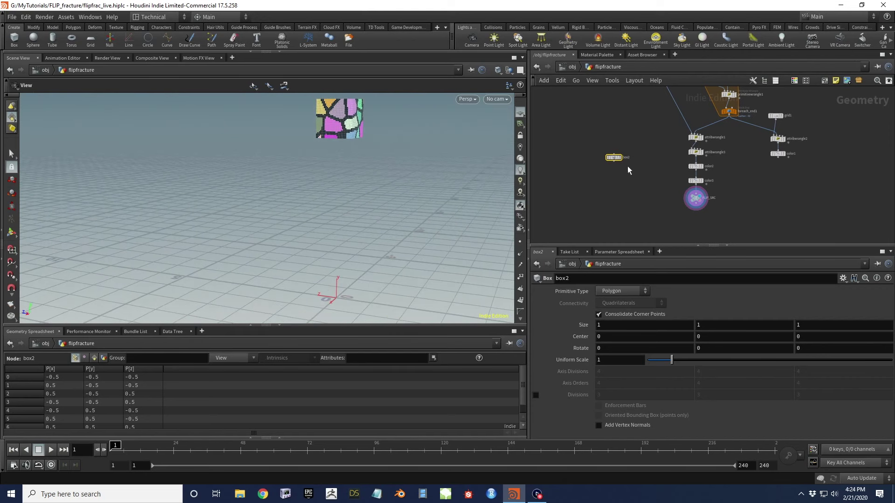
Set box2's size to 0.3 on each axis with centre height 3
double_click(613, 325)
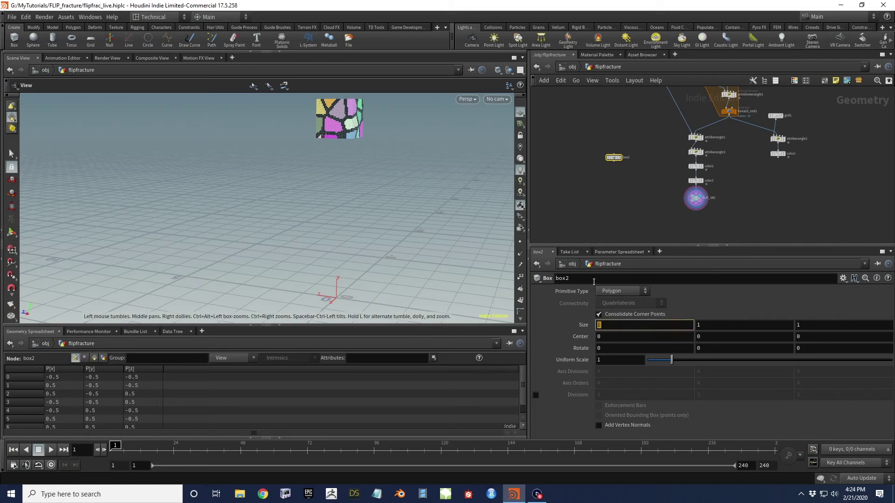
text(.3)
key(Tab)
text(.3)
key(Tab)
text(.3)
key(Tab)
key(Tab)
text(3)
key(Return)
Turn on box2's template flag and change its centre height to 2.5
scroll(620, 156, up, 3)
click(623, 165)
scroll(384, 210, up, 2)
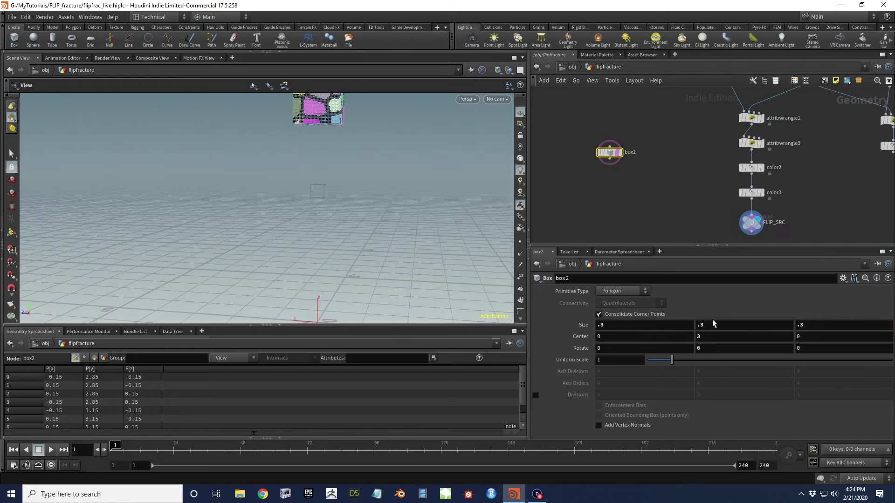
double_click(700, 336)
text(2.5)
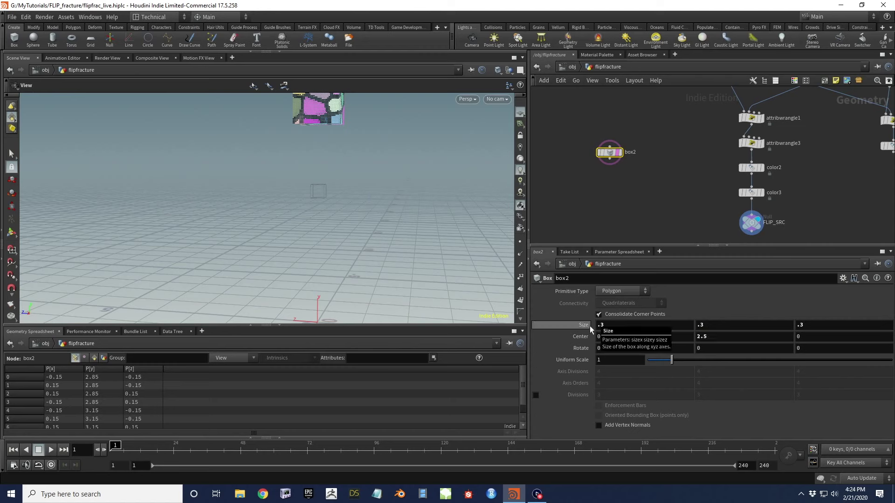
key(Return)
Add a Null node wired below box2
drag(477, 253, 327, 216)
drag(354, 183, 375, 184)
click(609, 160)
click(606, 183)
text(null)
key(Return)
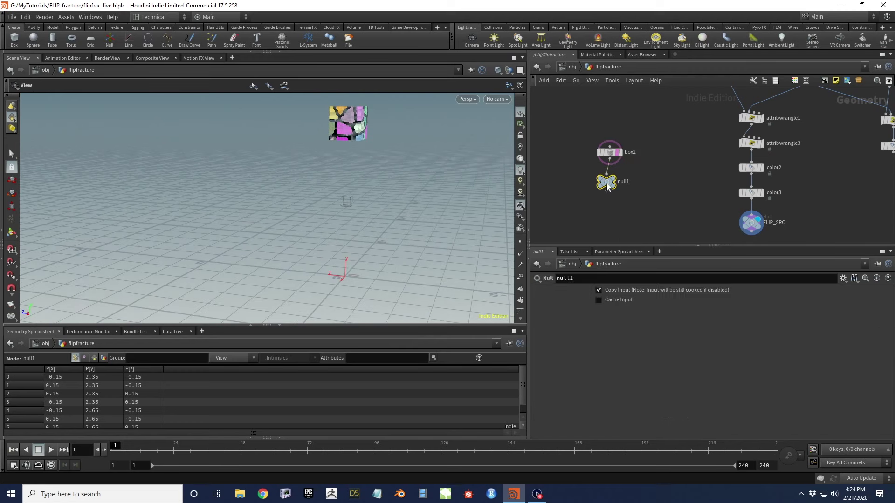
Rename the null COLLISION_GEO and add a VDB from Polygons node below it
double_click(628, 181)
text(co)
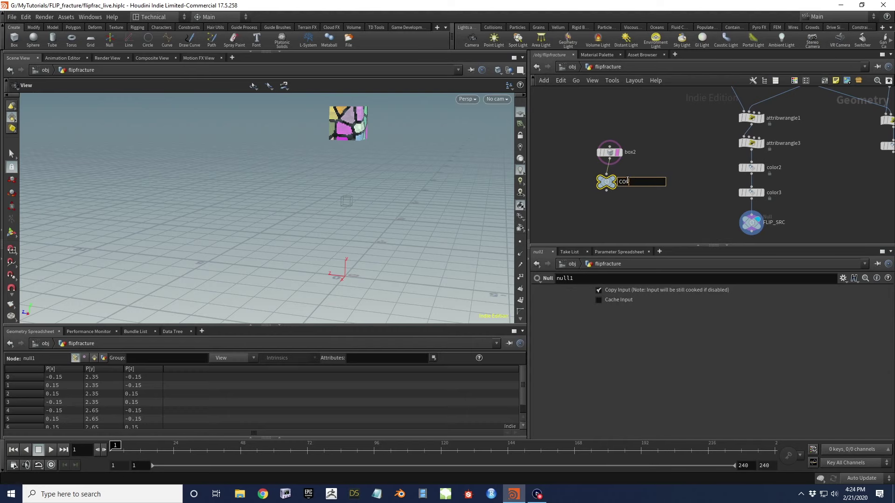
text(LLISION_GEO)
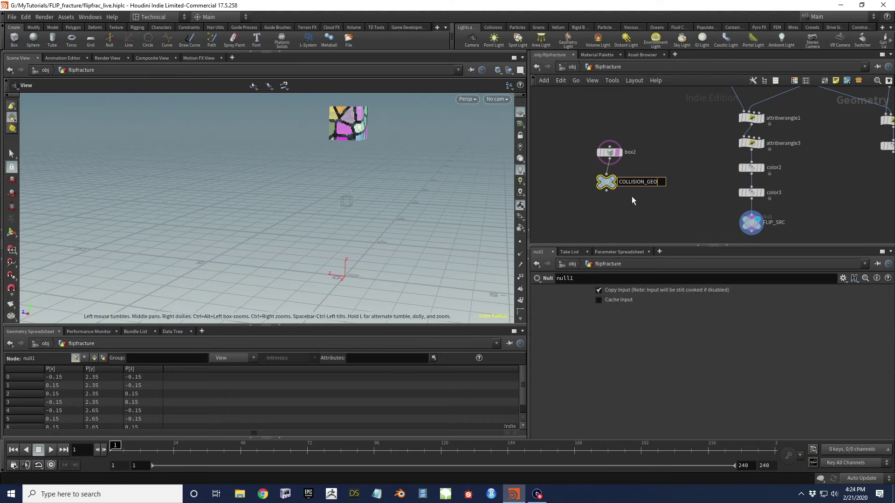
key(Return)
key(Tab)
text(vdb from)
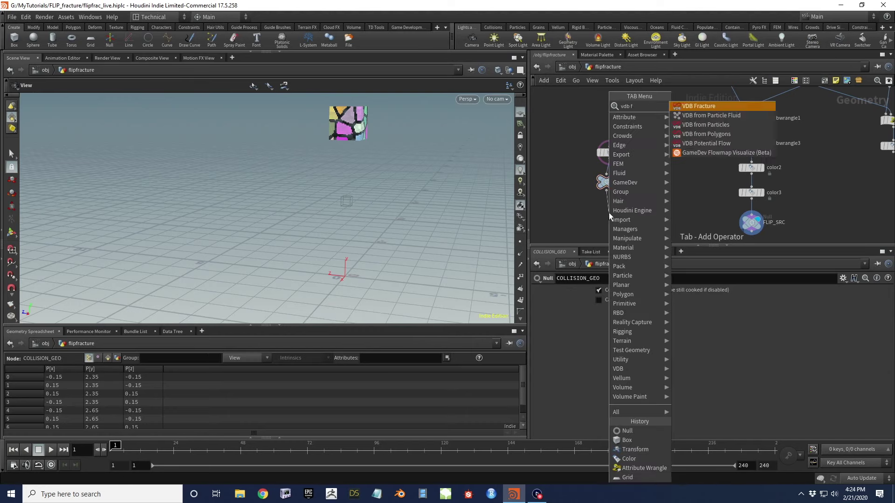
key(Down)
key(Down)
key(Return)
click(609, 213)
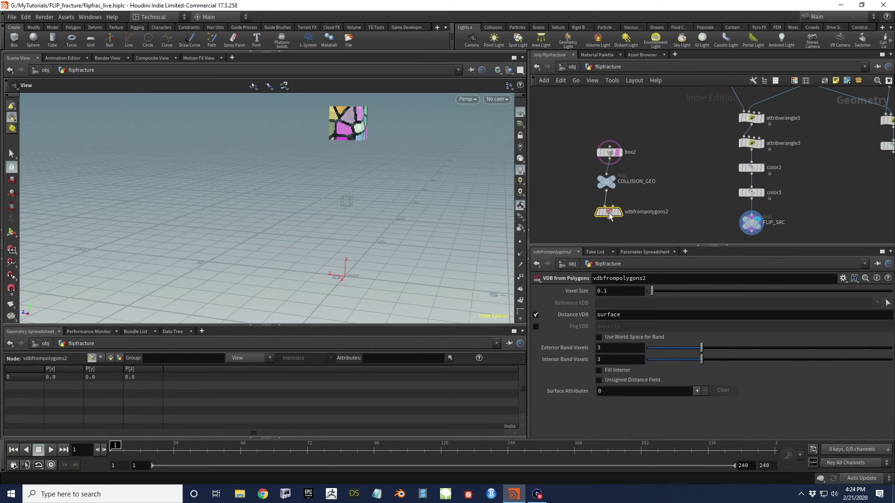
scroll(709, 144, down, 3)
Link the VDB's Voxel Size to PARAM's Particle Separation as a relative reference
middle_drag(698, 141, 646, 184)
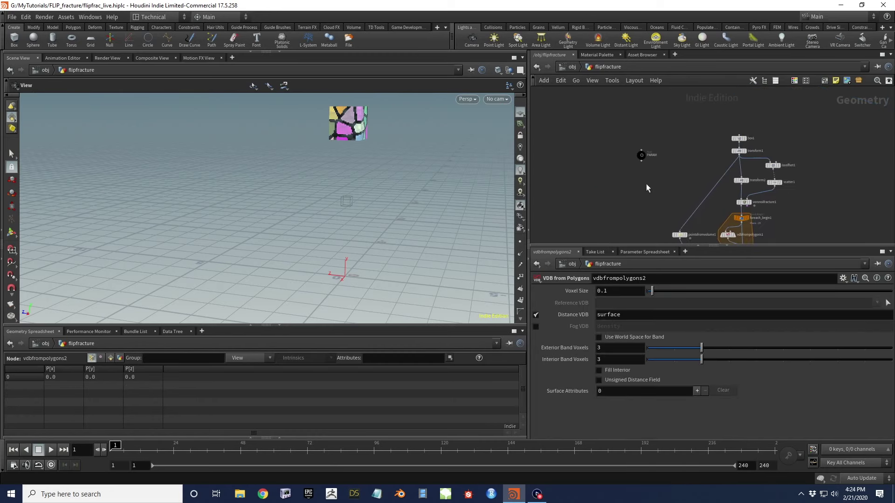
click(642, 155)
right_click(585, 311)
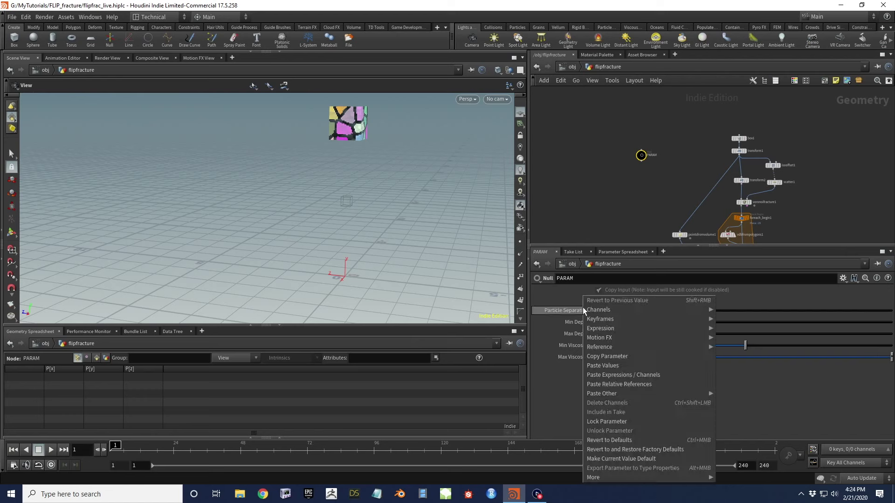
click(625, 358)
middle_drag(614, 209, 611, 111)
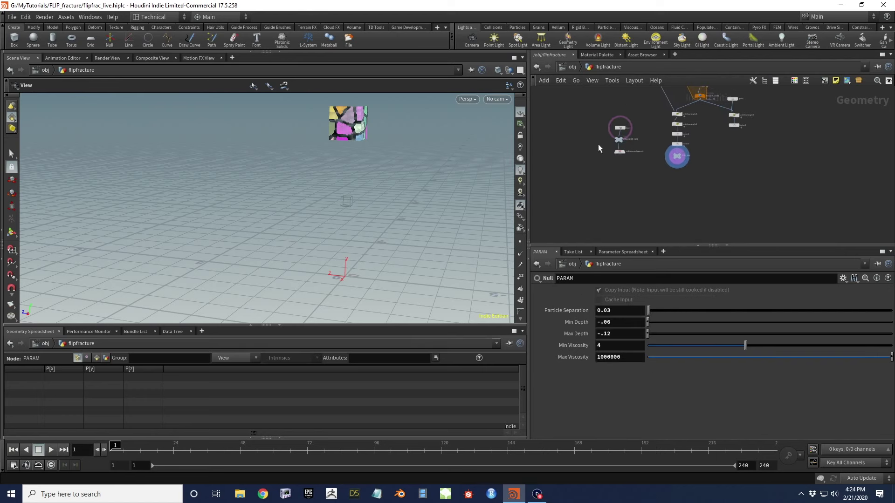
click(620, 152)
right_click(580, 292)
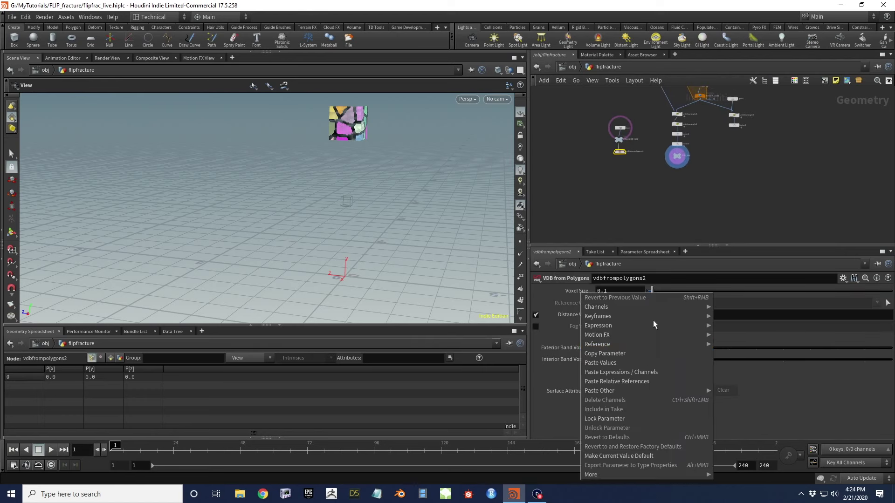
click(635, 382)
scroll(615, 178, up, 3)
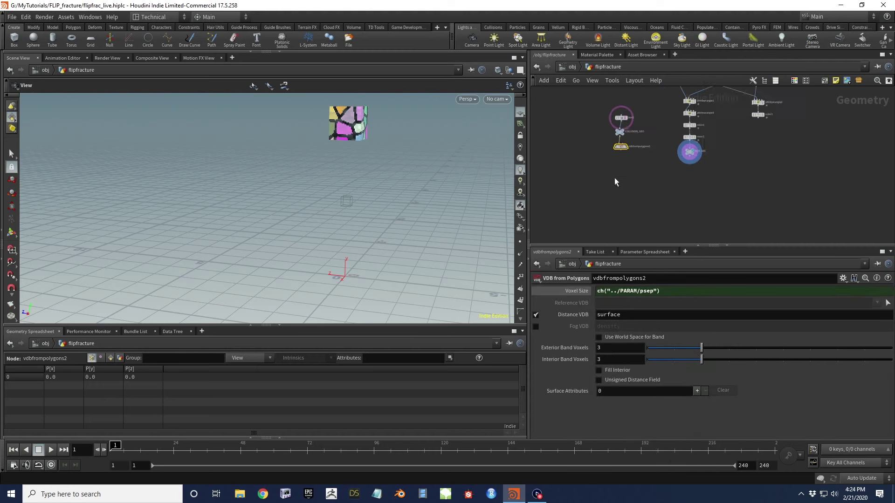
Add a null below vdbfrompolygons2 and name it COLLISION_VOL
key(Tab)
mouse_move(660, 154)
click(713, 156)
click(625, 152)
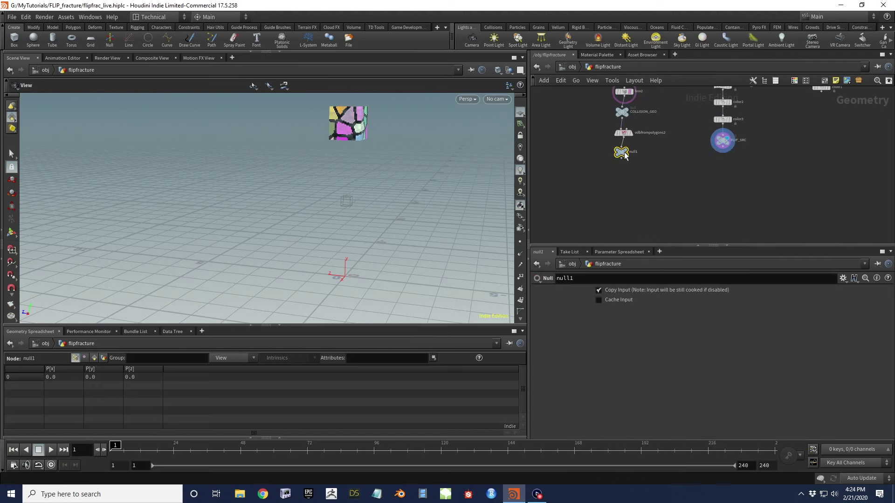
double_click(633, 152)
text(COLLISION_VOL)
key(Return)
Wrap the four collision nodes in a network box
scroll(625, 171, down, 2)
middle_drag(626, 170, 608, 202)
drag(572, 130, 568, 165)
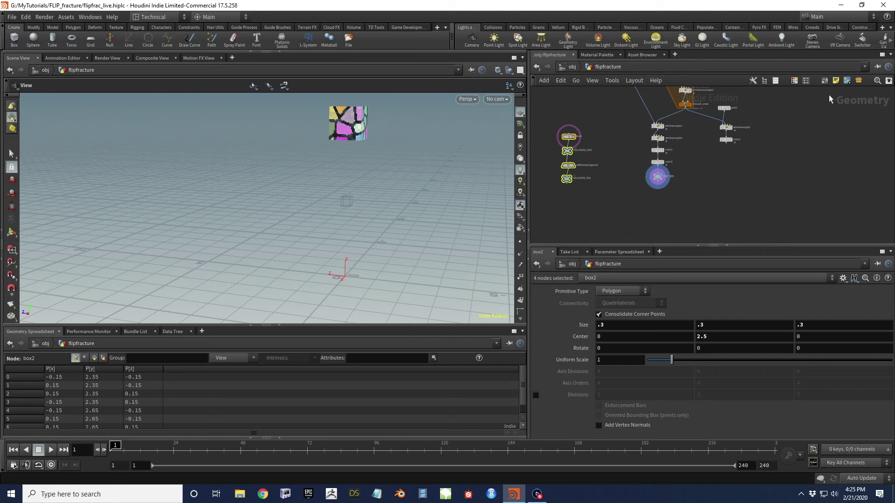
key(shift+o)
mouse_move(406, 149)
mouse_down()
mouse_move(374, 165)
mouse_move(314, 170)
mouse_move(346, 180)
mouse_move(380, 172)
mouse_move(368, 177)
mouse_move(404, 158)
mouse_up()
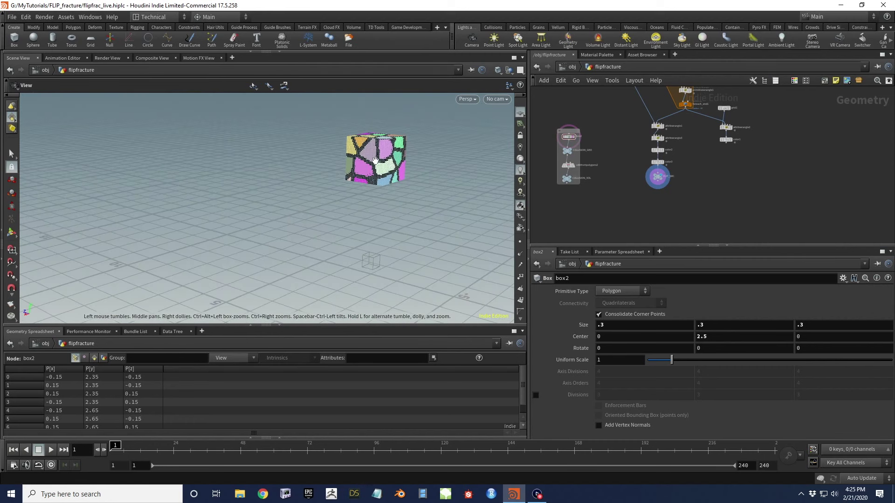
scroll(382, 154, up, 2)
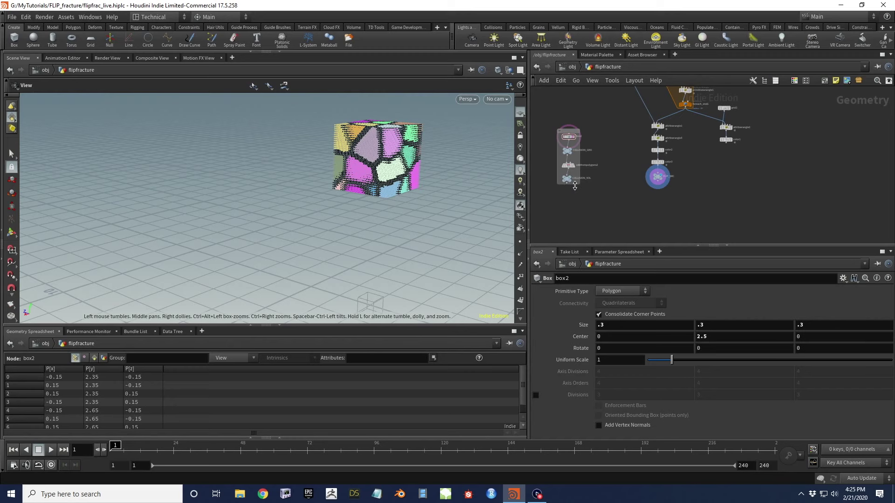
middle_drag(628, 194, 636, 139)
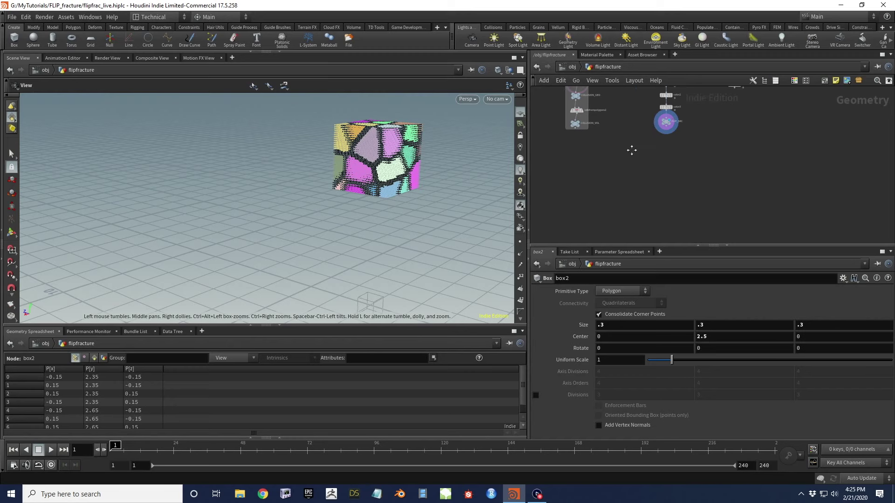
key(Tab)
Create a DOP Network, dopnet1, and dive inside it
text(dop)
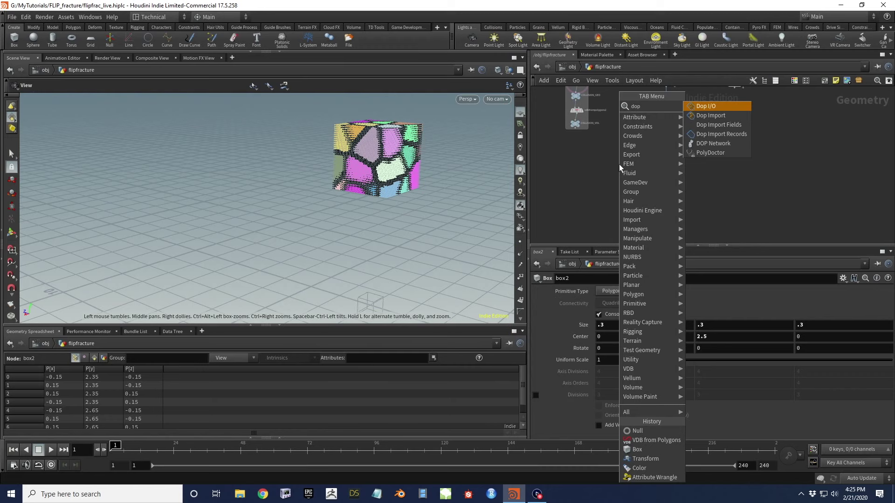
key(Down)
key(Down)
key(Down)
key(Down)
key(Return)
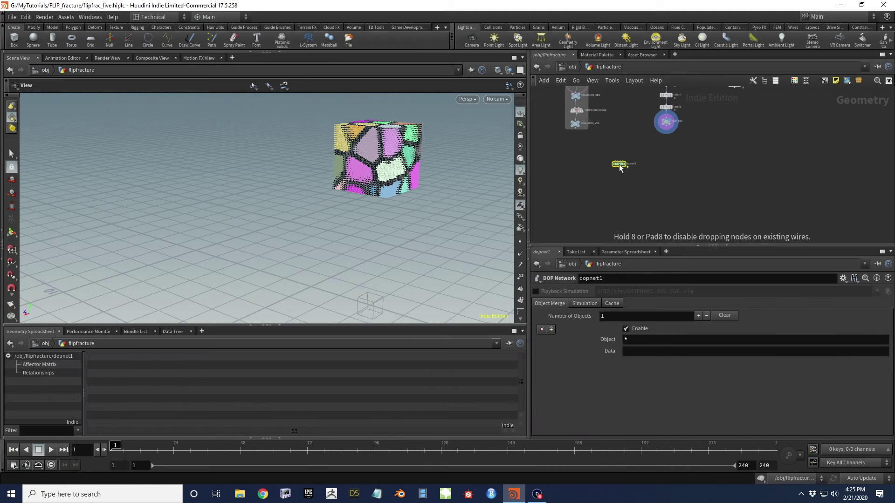
click(619, 164)
double_click(620, 164)
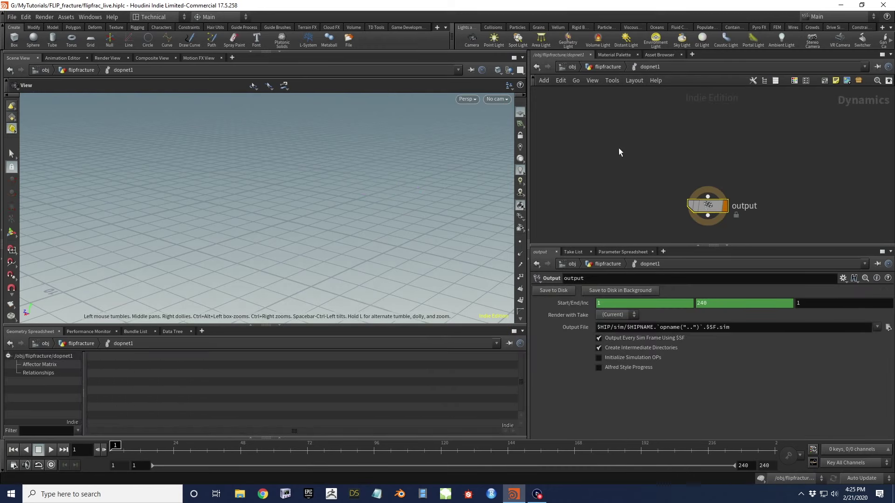
Add staticobject1 and a merge1 node above the output inside dopnet1
key(Tab)
text(st)
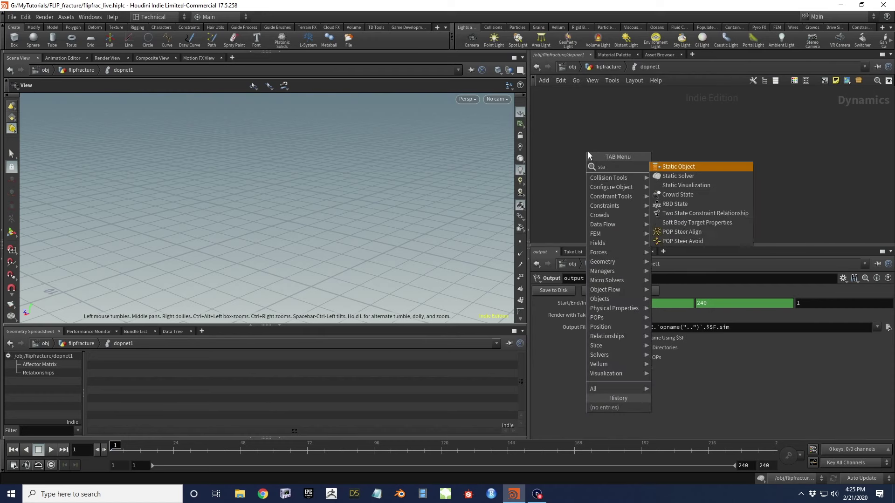
key(Return)
click(589, 152)
key(Tab)
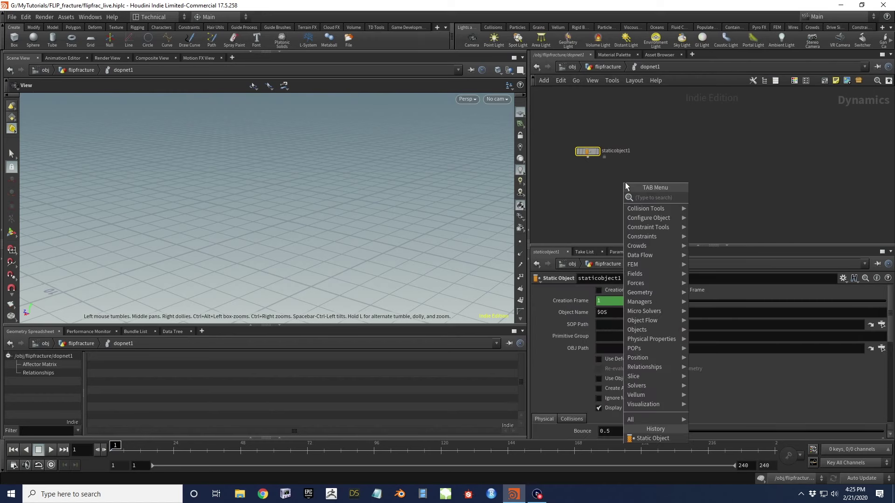
text(merge)
key(Return)
click(626, 183)
Connect staticobject1 into merge1, then add a Gravity Force node and wire it into merge1
drag(590, 160, 637, 190)
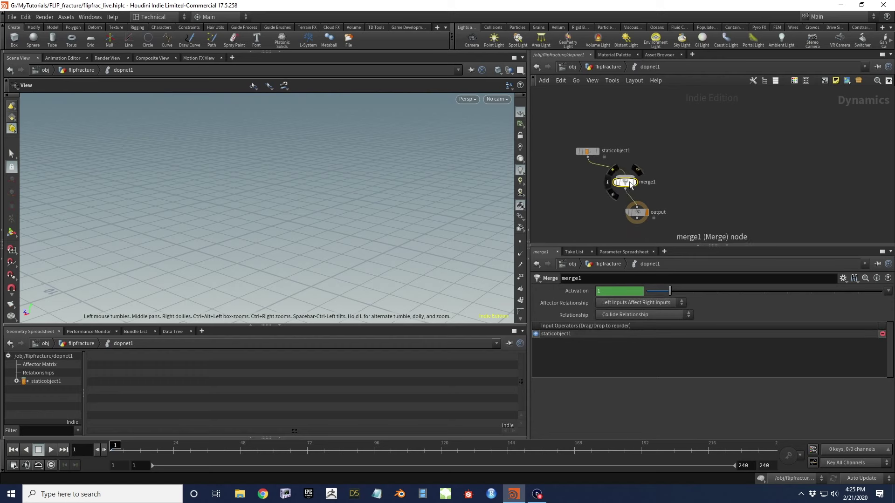
key(Tab)
text(gravity)
key(Return)
click(658, 151)
drag(657, 157, 637, 189)
middle_drag(686, 169, 679, 196)
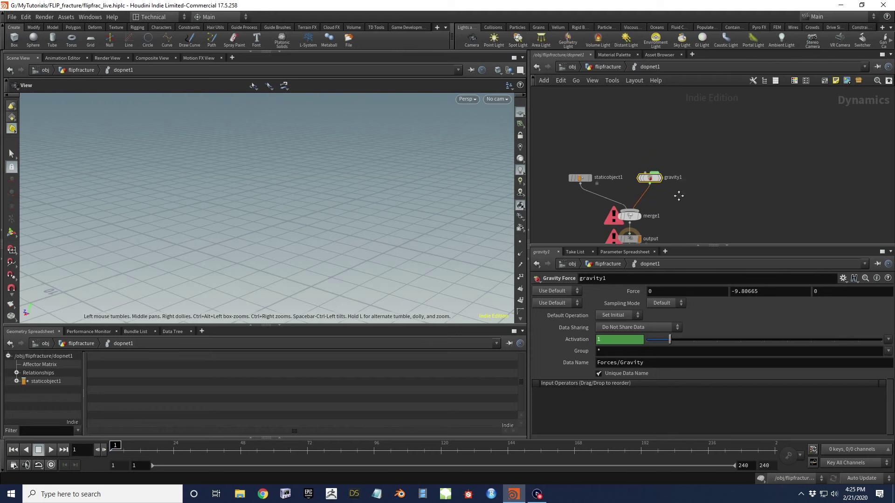
Add a FLIP Solver node and a FLIP Object node to the DOP network
key(Tab)
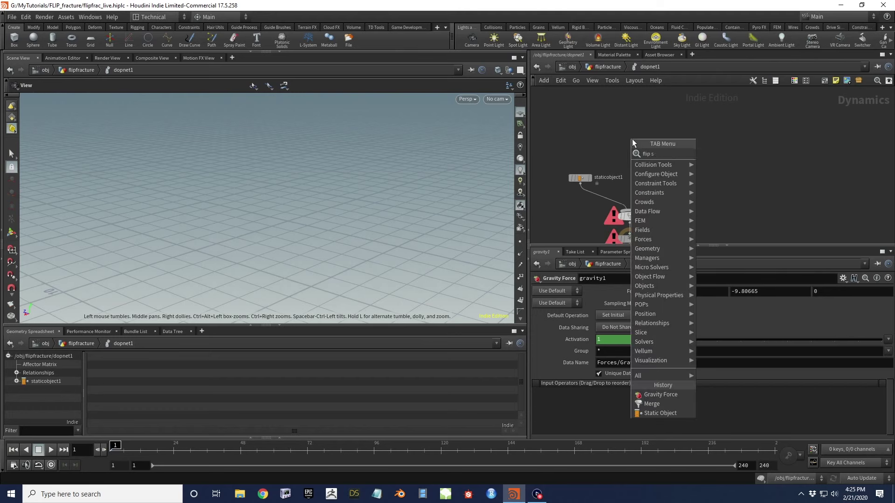
key(Return)
click(632, 140)
key(Tab)
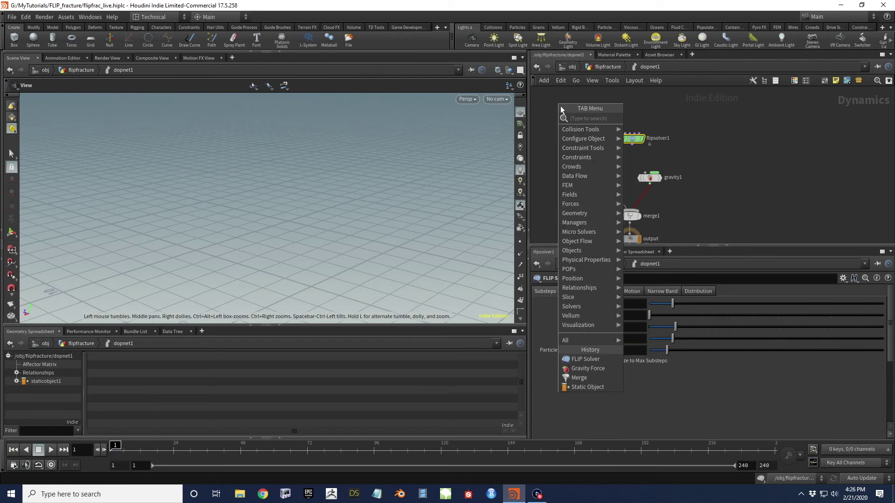
text(flp)
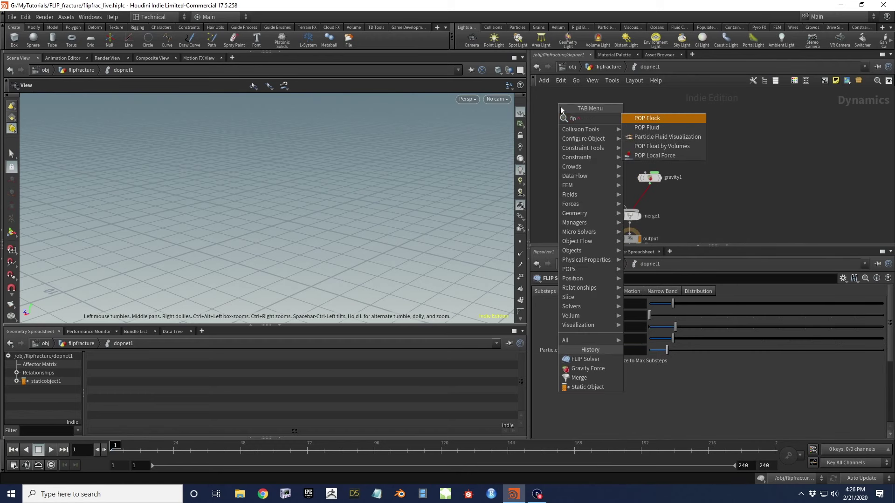
key(BackSpace)
key(BackSpace)
text(lip o)
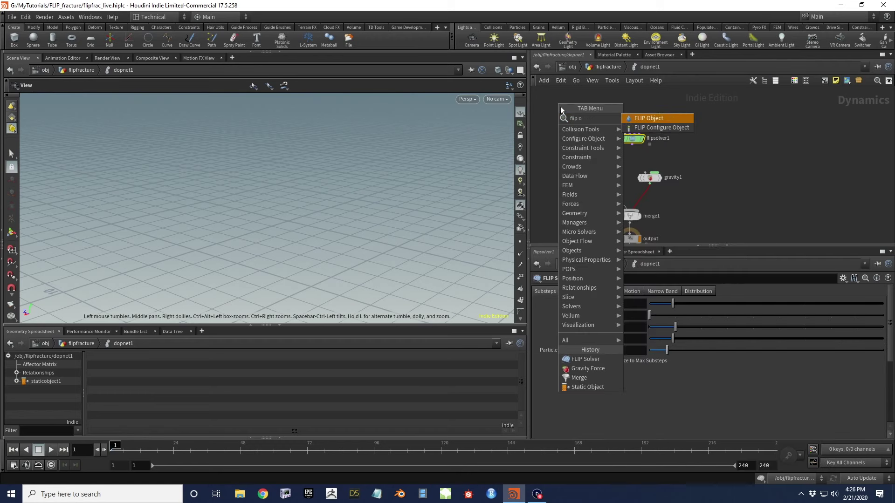
key(Return)
click(561, 108)
Wire flipobject1 into flipsolver1 and flipsolver1 into gravity1, aligning the nodes vertically
drag(576, 112, 641, 151)
click(650, 172)
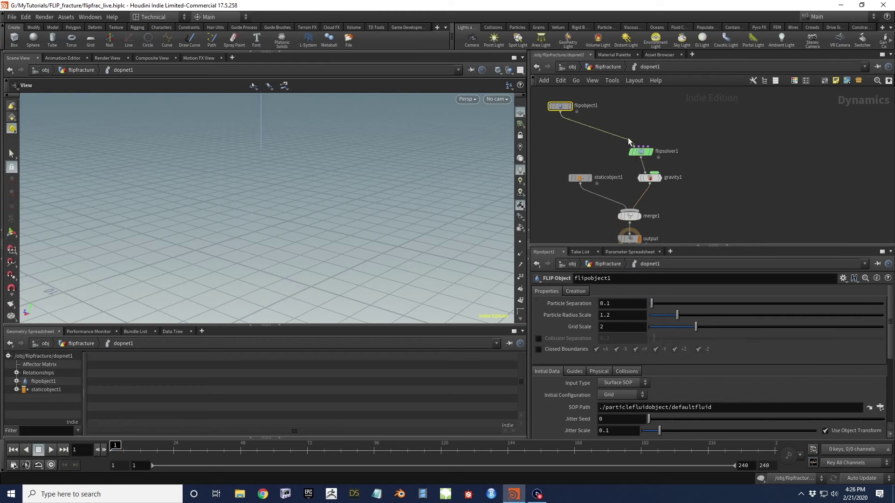
drag(565, 105, 634, 125)
middle_drag(688, 189, 688, 182)
scroll(688, 184, down, 2)
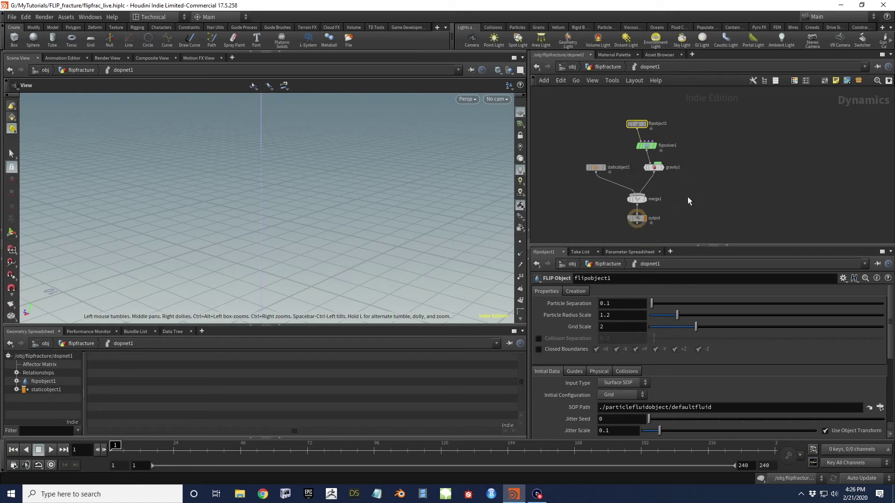
Set staticobject1's SOP Path to the COLLISION_GEO geometry
drag(611, 180, 611, 180)
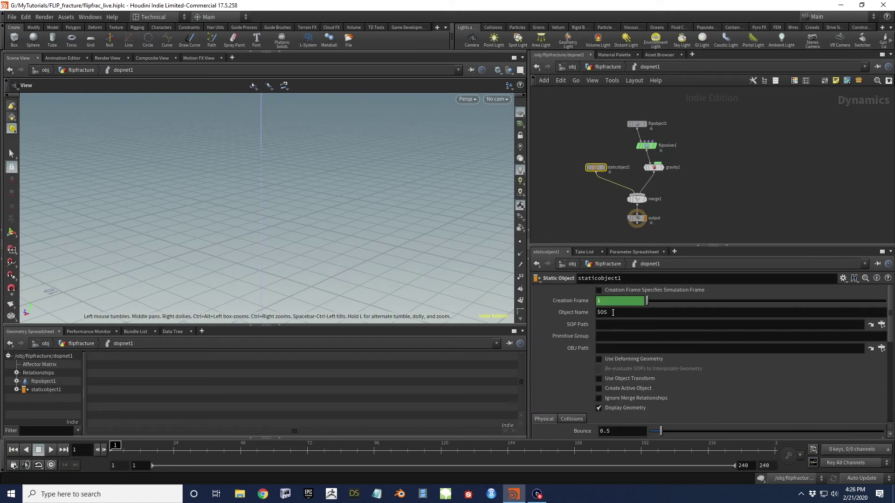
click(882, 325)
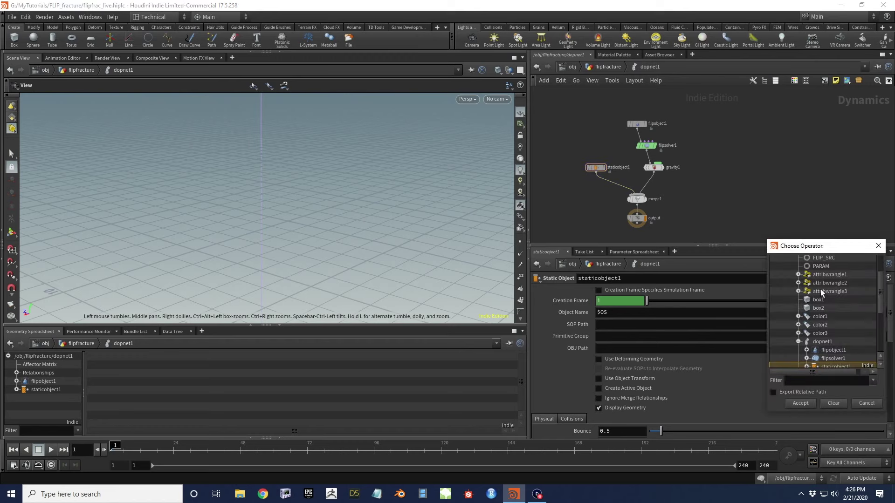
click(837, 286)
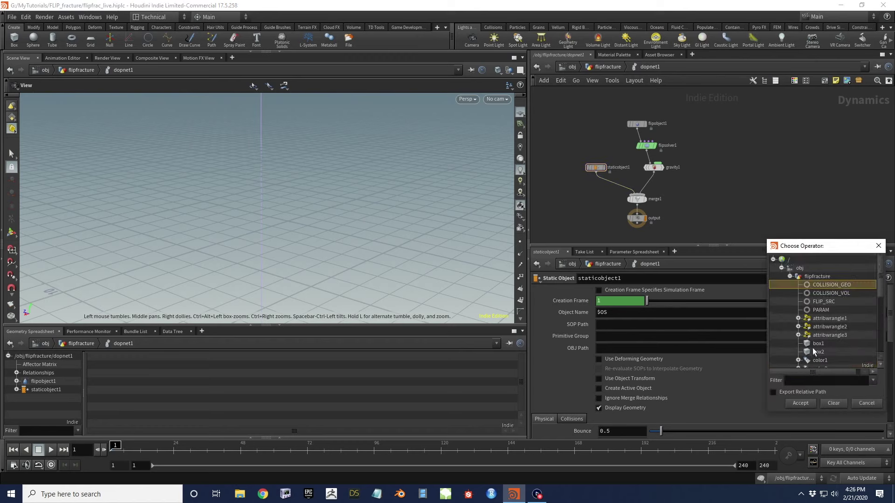
click(806, 404)
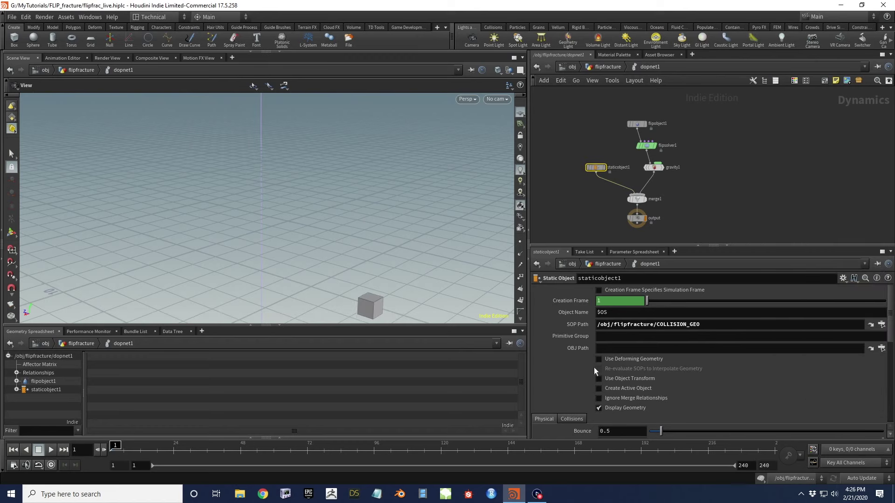
scroll(567, 360, down, 3)
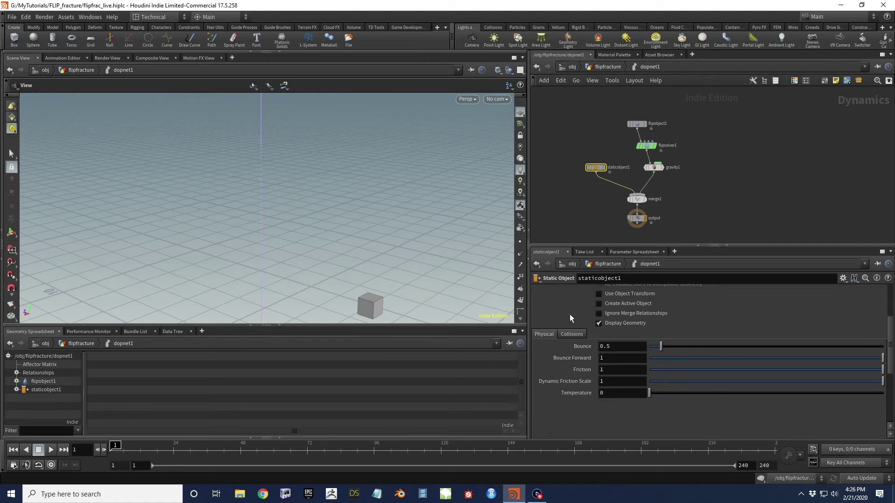
In staticobject1's Collisions settings, use Volume Collisions with mode Volume Sample
click(571, 334)
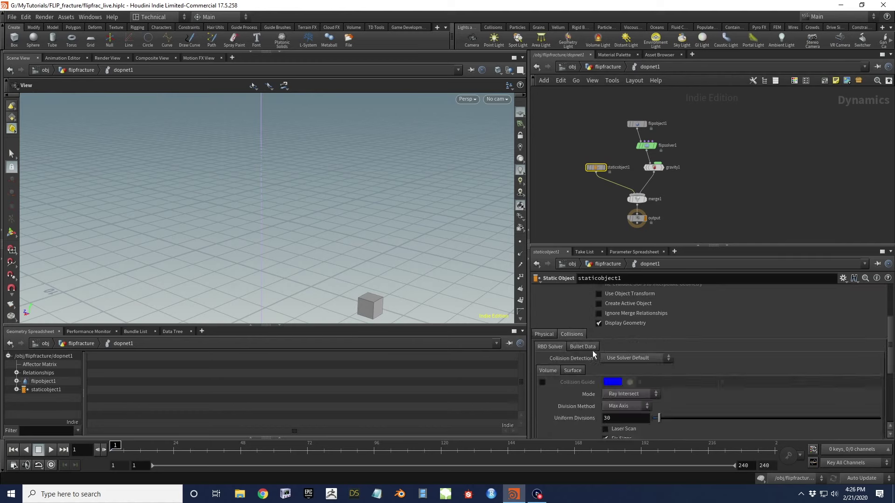
click(620, 358)
click(628, 377)
click(619, 395)
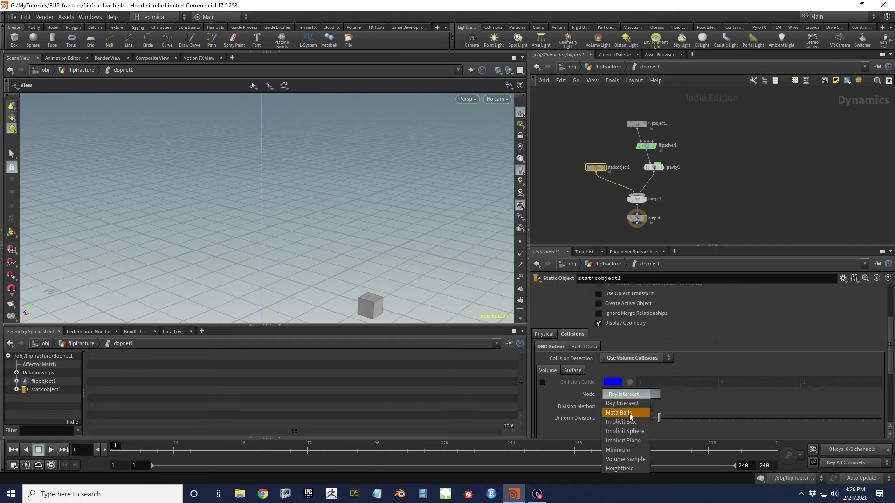
click(631, 459)
scroll(726, 368, down, 5)
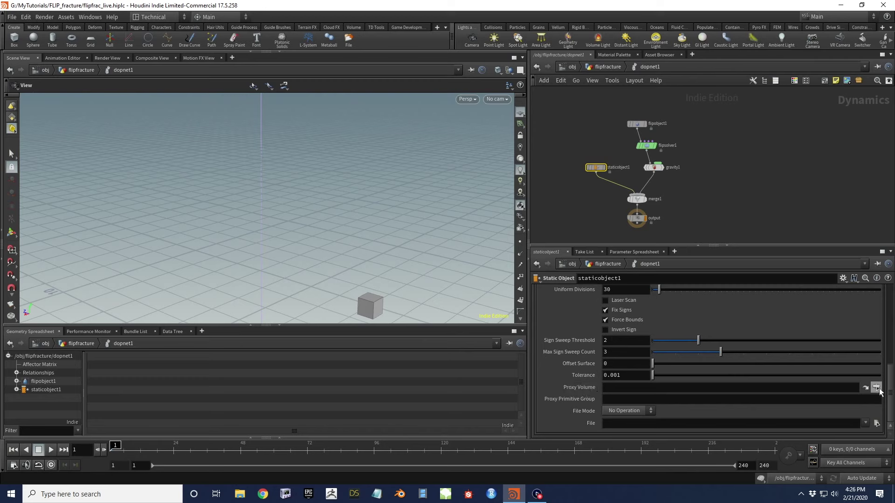
Set staticobject1's Proxy Volume to COLLISION_VOL and view the blue collision volume
click(876, 388)
scroll(821, 319, up, 2)
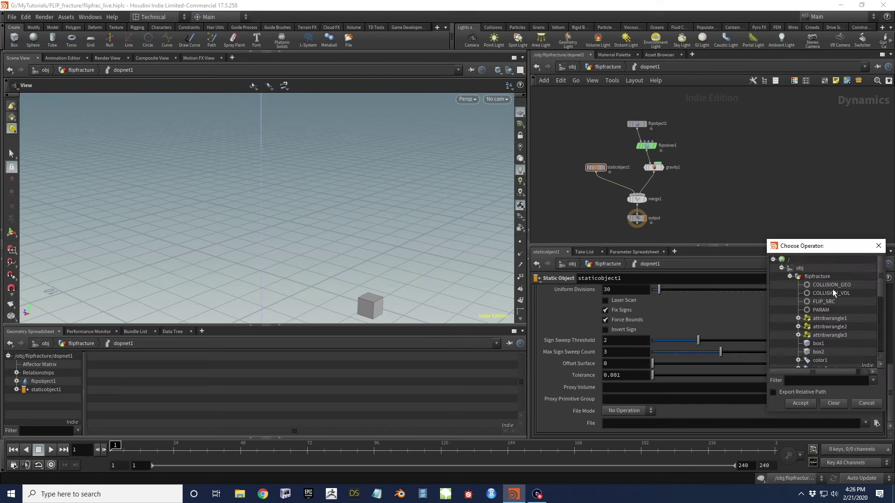
click(835, 293)
click(808, 404)
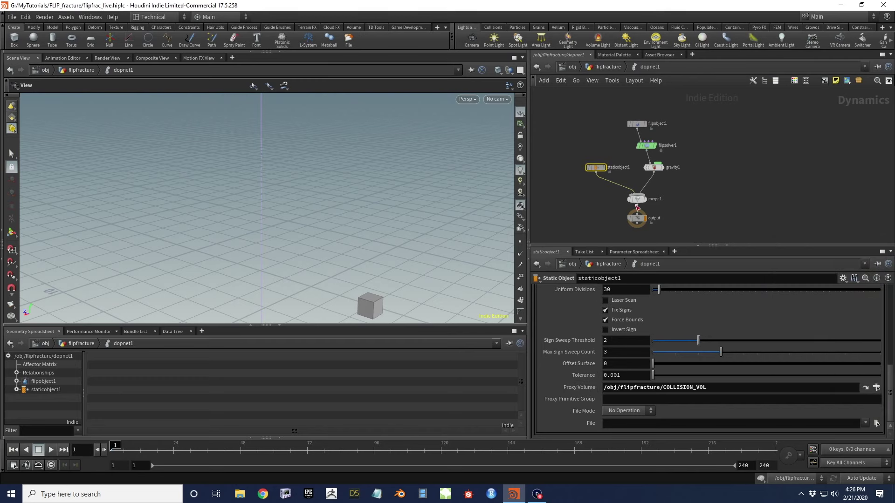
scroll(594, 205, down, 3)
drag(355, 290, 368, 252)
scroll(578, 314, up, 2)
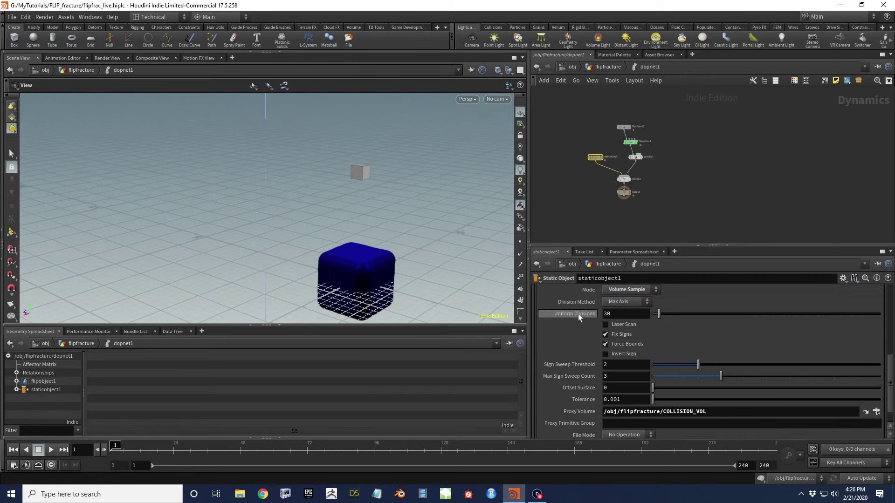
scroll(578, 314, up, 2)
Show the collider's Collision Guide, then hide it again
click(541, 327)
scroll(590, 306, up, 2)
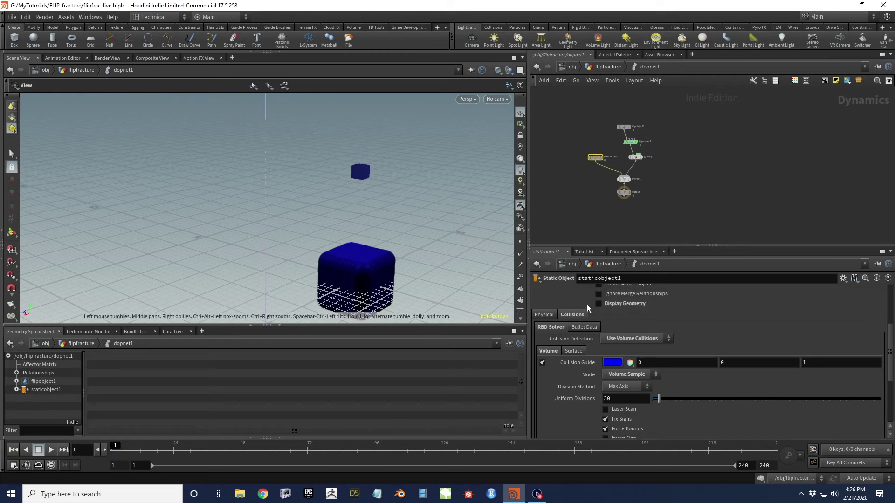
click(542, 362)
scroll(620, 183, up, 4)
click(619, 142)
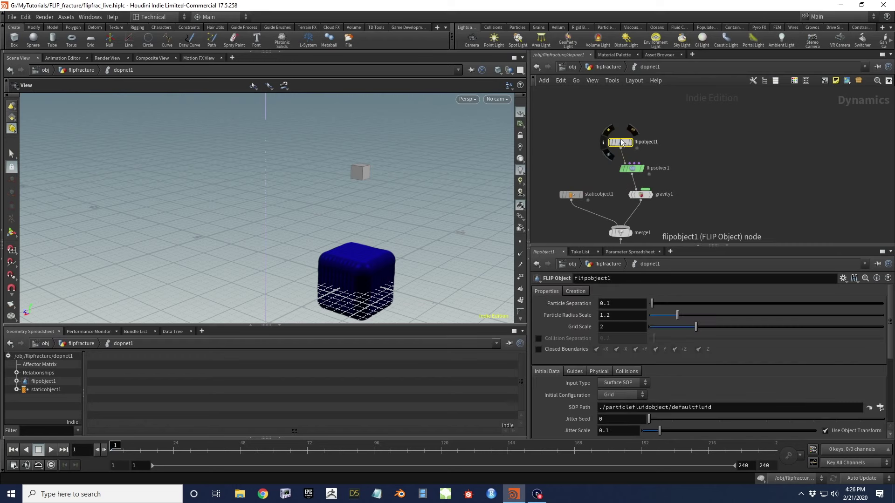
Copy PARAM's Particle Separation and paste it into flipobject1 as ch("../../PARAM/psep")
drag(619, 142, 598, 131)
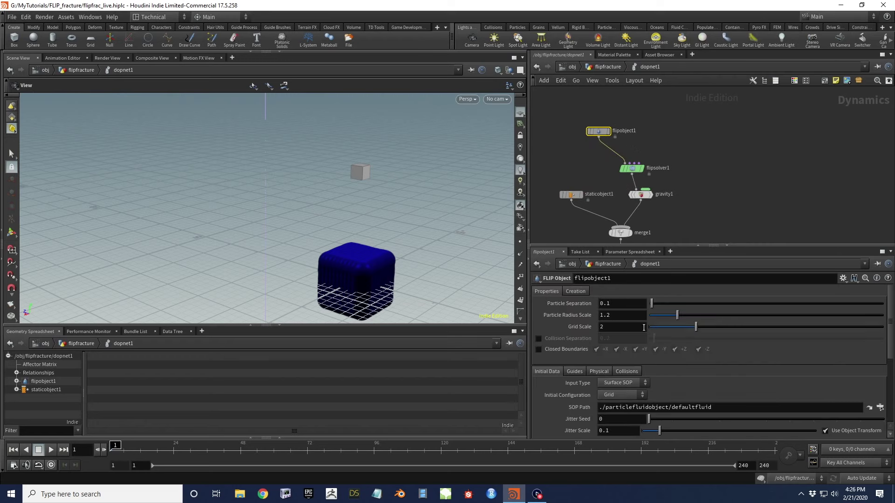
click(592, 66)
click(633, 121)
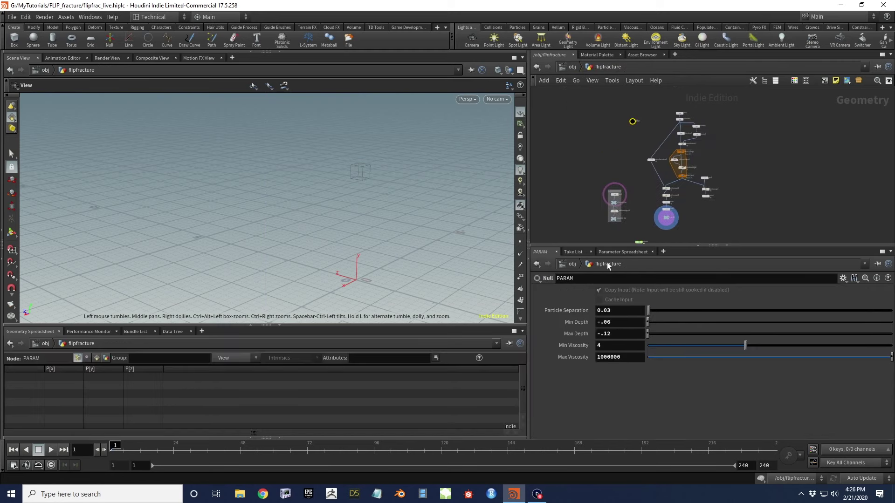
right_click(578, 312)
click(603, 356)
scroll(647, 232, up, 4)
double_click(623, 190)
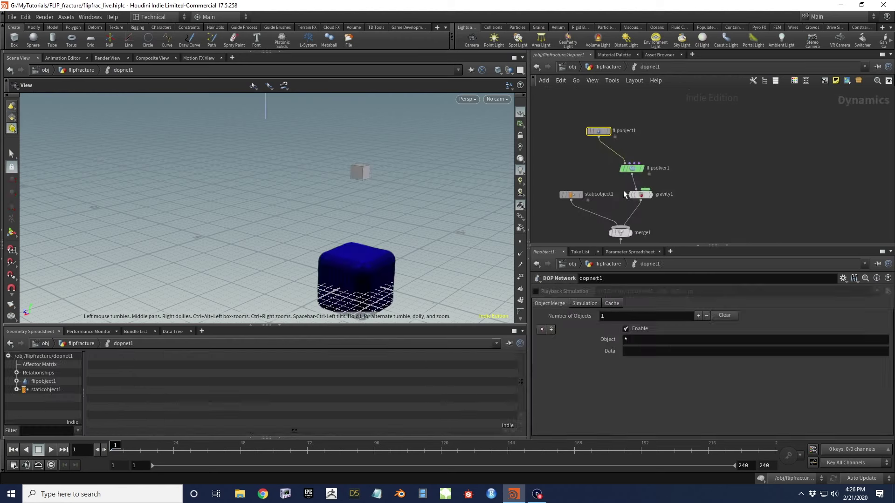
right_click(575, 303)
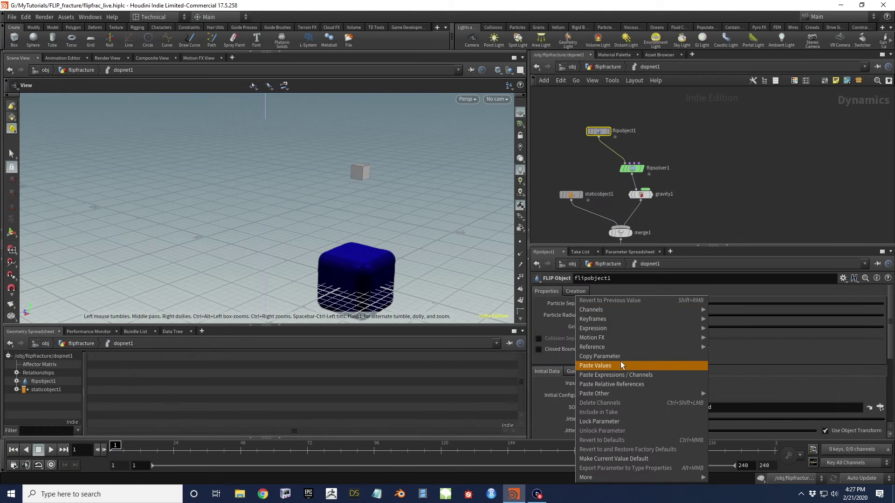
click(620, 384)
middle_drag(378, 273, 396, 247)
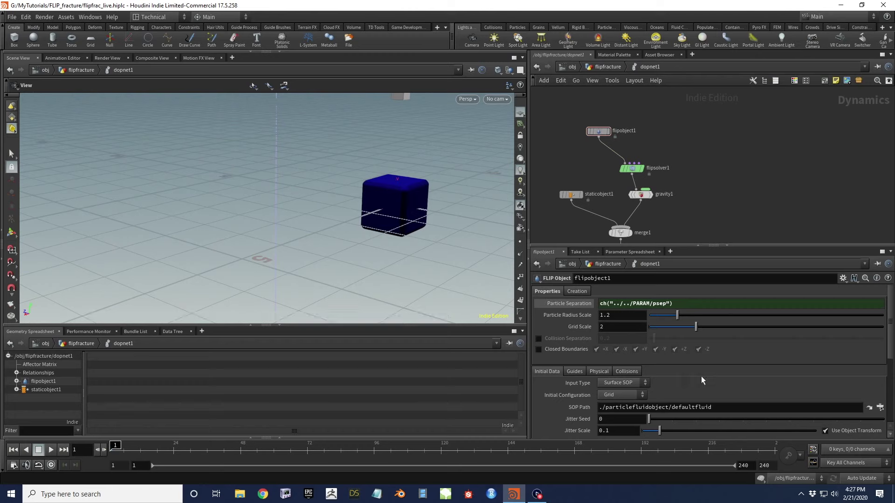
scroll(577, 342, down, 2)
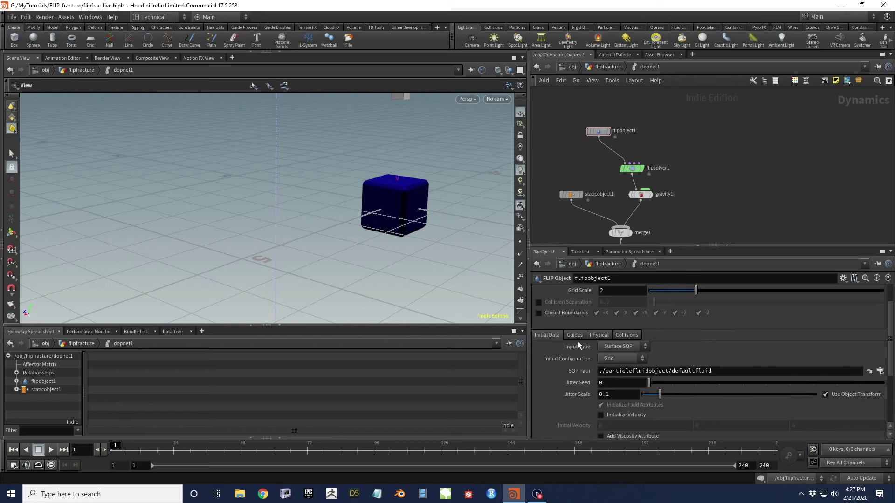
Set flipobject1's Input Type to Particle Field sourcing ../../FLIP_SRC
click(617, 346)
click(630, 366)
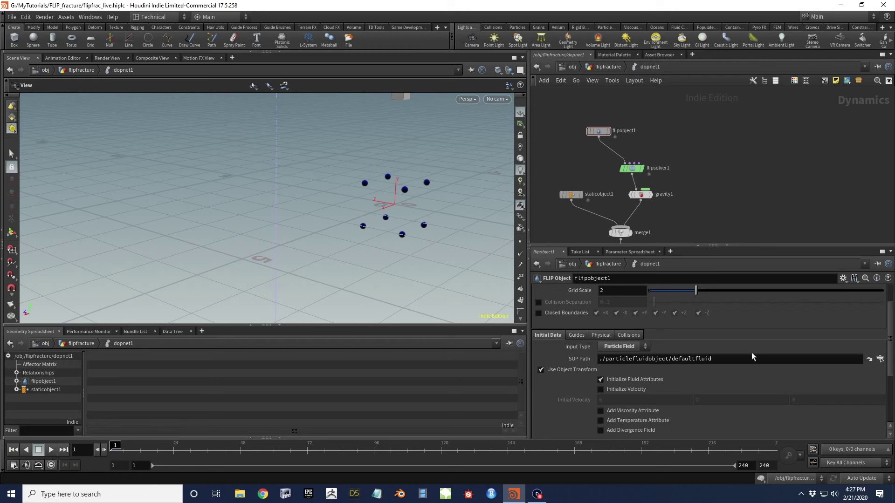
click(881, 359)
scroll(835, 327, up, 3)
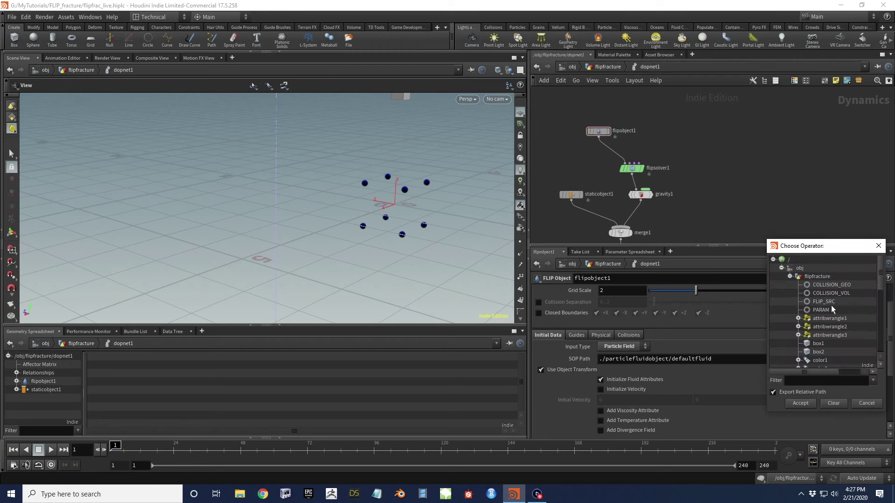
click(849, 302)
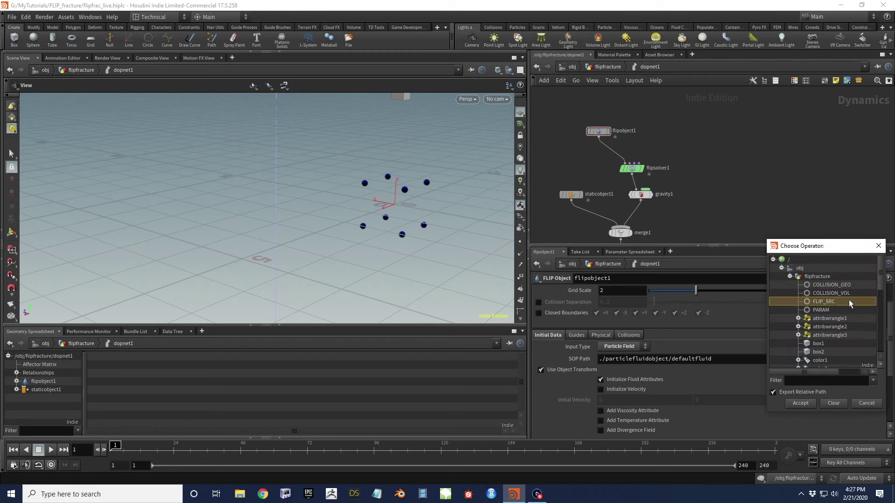
click(800, 404)
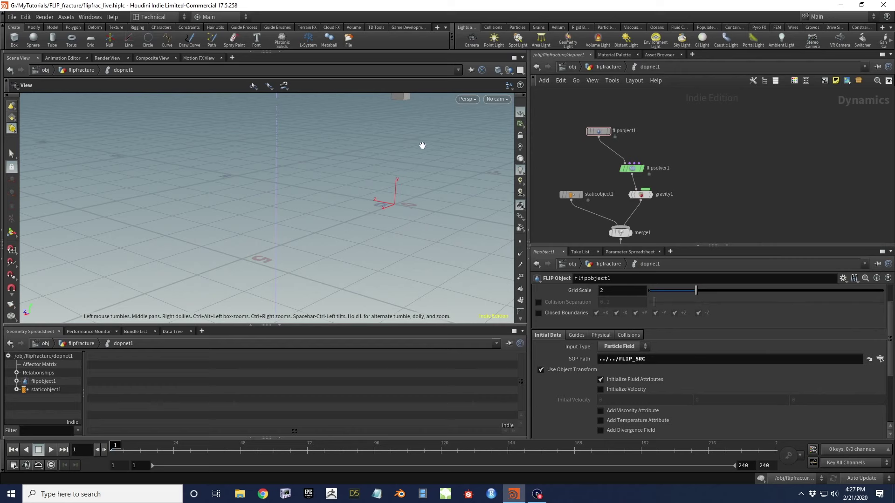
drag(348, 160, 343, 160)
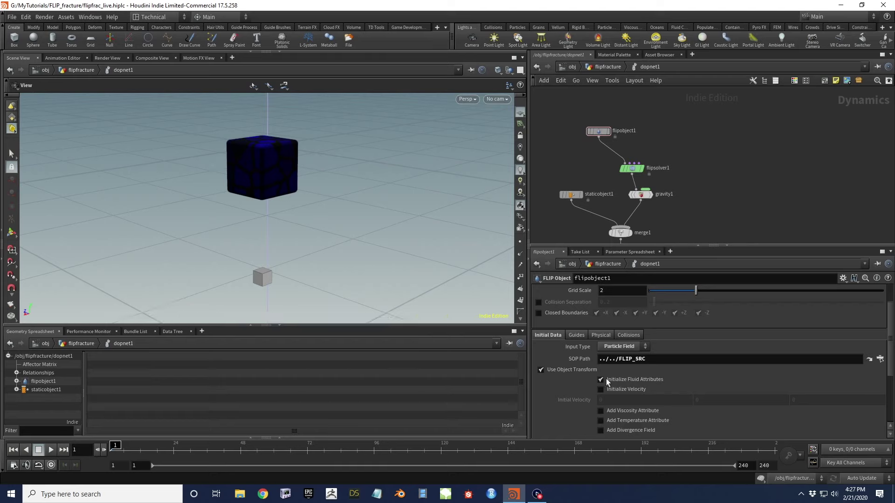
scroll(603, 314, up, 3)
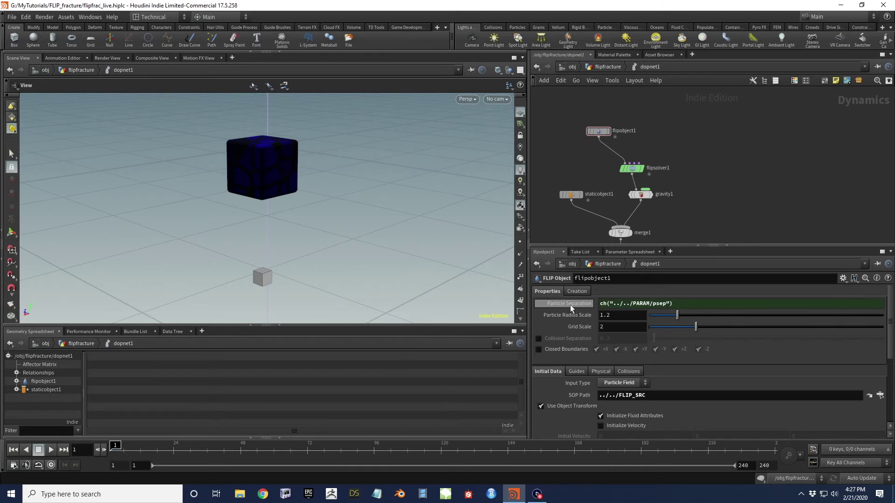
Under Guides, show Particles visualization with Visualization Type set to None
click(576, 372)
click(582, 383)
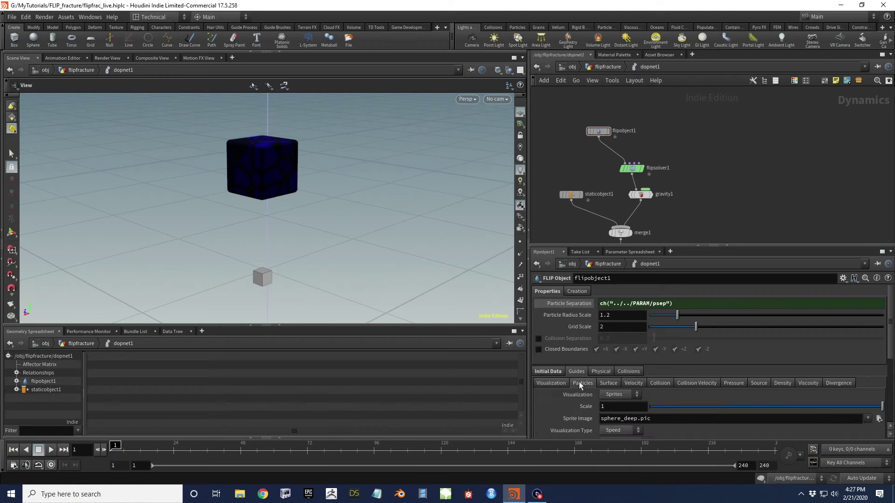
scroll(570, 396, down, 1)
click(614, 383)
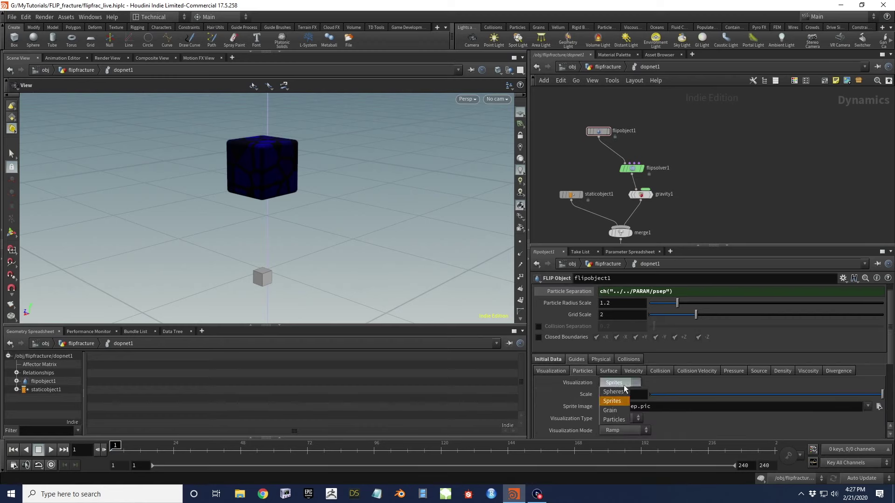
click(614, 420)
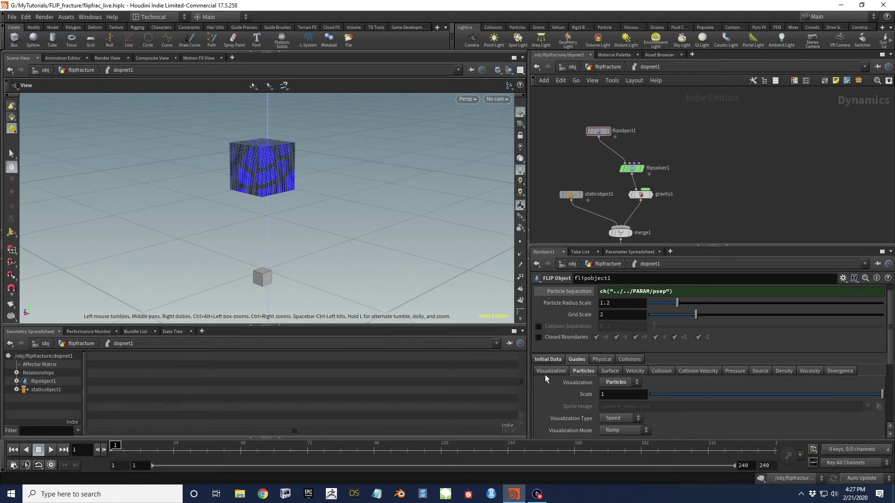
scroll(618, 406, down, 1)
click(628, 407)
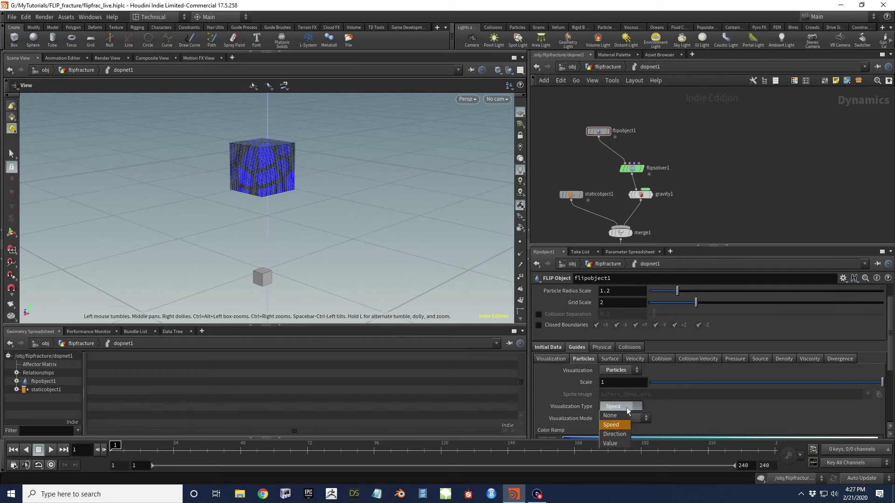
click(615, 417)
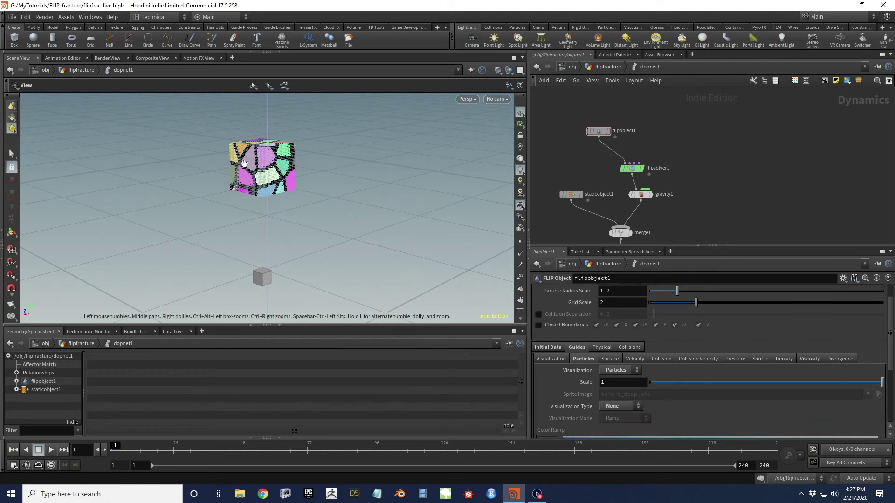
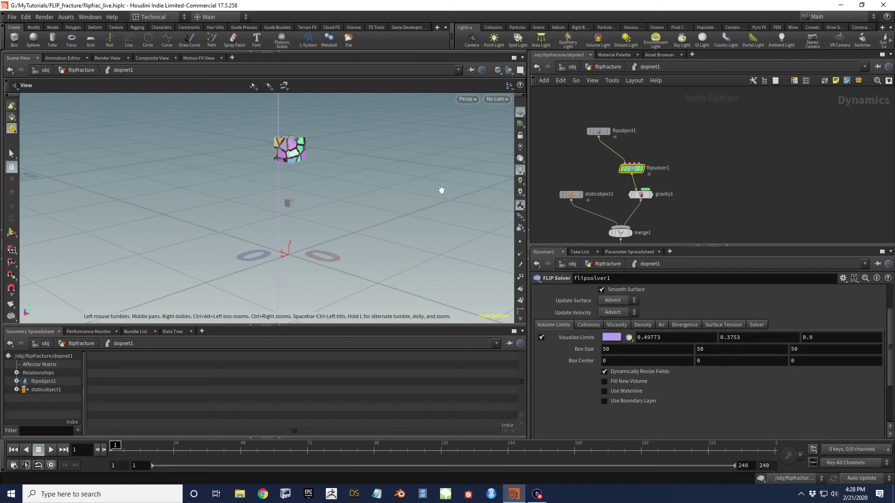
Set the FLIP solver's Box Center Y to 25
click(723, 363)
text(25)
key(Return)
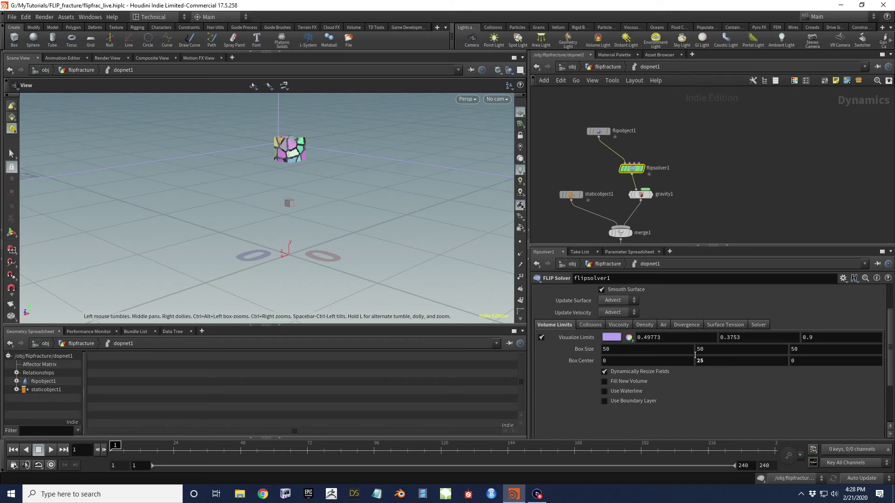
scroll(345, 266, up, 10)
scroll(336, 271, down, 2)
scroll(341, 219, down, 4)
scroll(333, 223, up, 3)
scroll(340, 217, down, 2)
scroll(344, 210, down, 4)
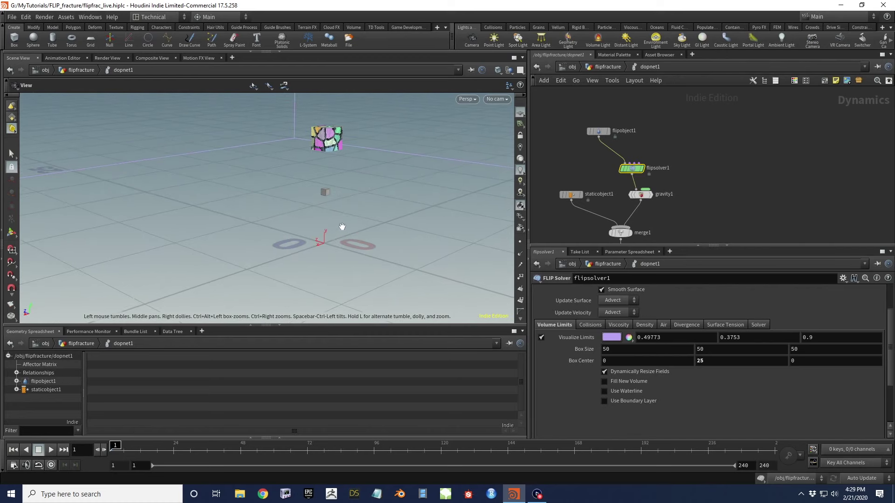
scroll(358, 212, down, 2)
Turn off Visualize Limits so only the fractured cube shows clearly
drag(358, 212, 343, 178)
scroll(275, 247, up, 6)
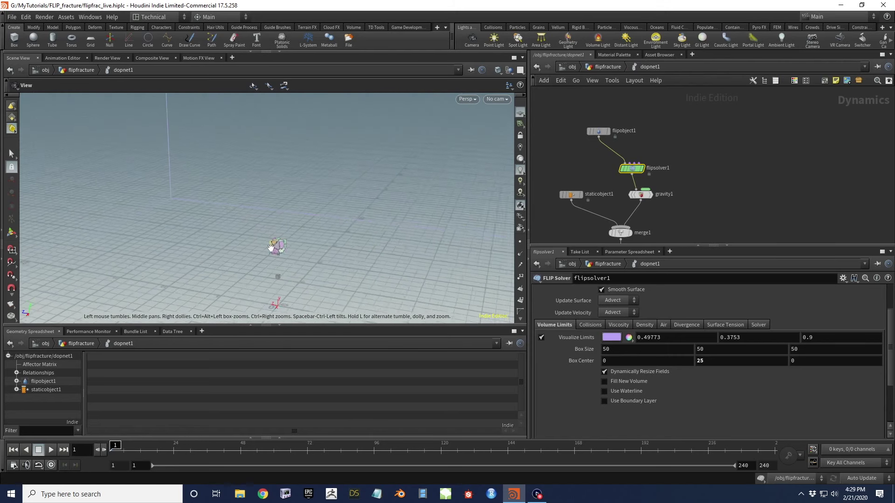
drag(279, 242, 347, 177)
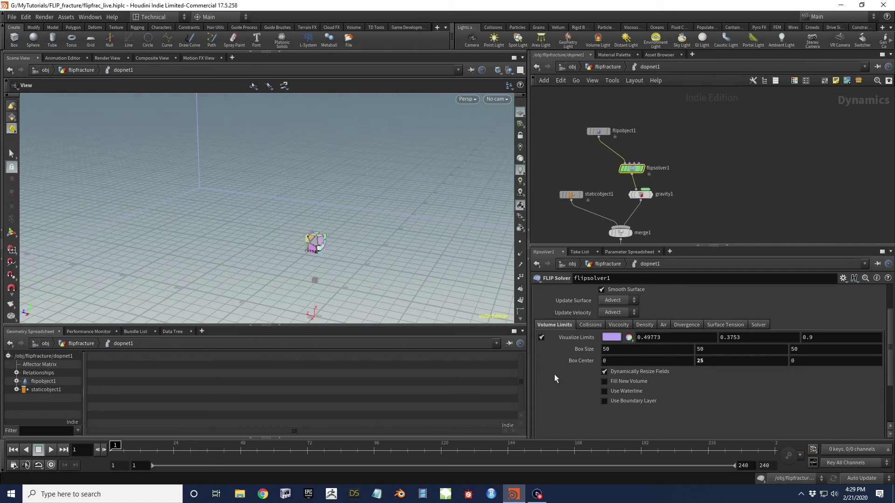
click(571, 337)
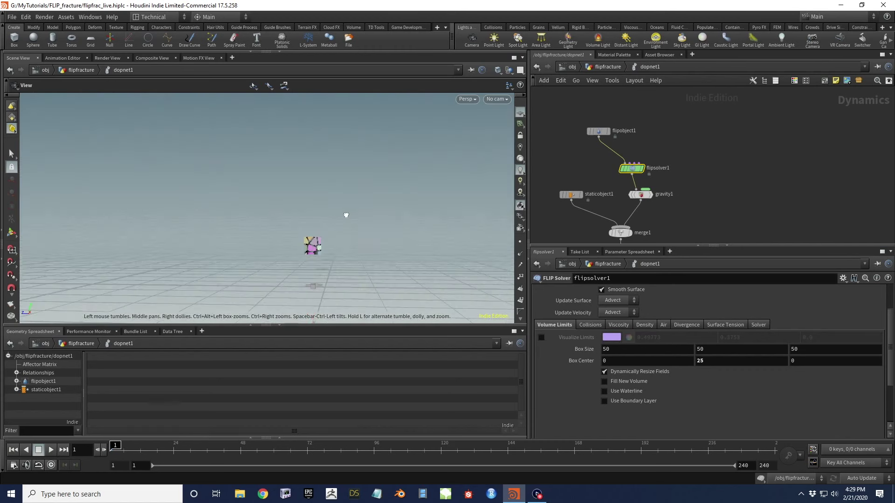
scroll(316, 248, up, 5)
middle_drag(316, 247, 302, 166)
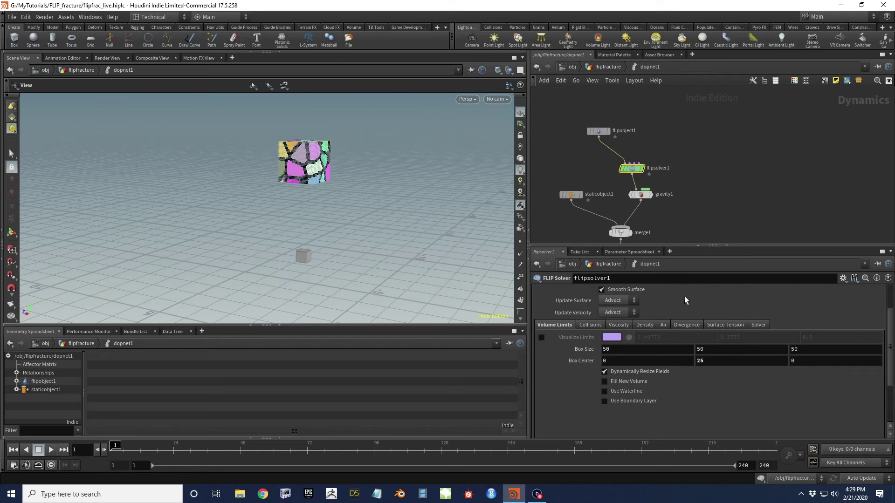
Enable Viscosity by Attribute on flipsolver1, reading the 'viscosity' attribute at scale 1
scroll(684, 297, up, 2)
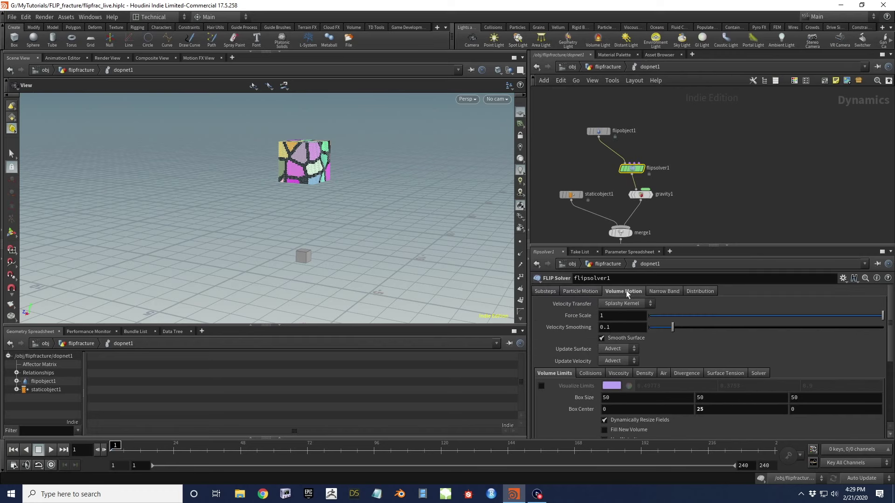
click(618, 373)
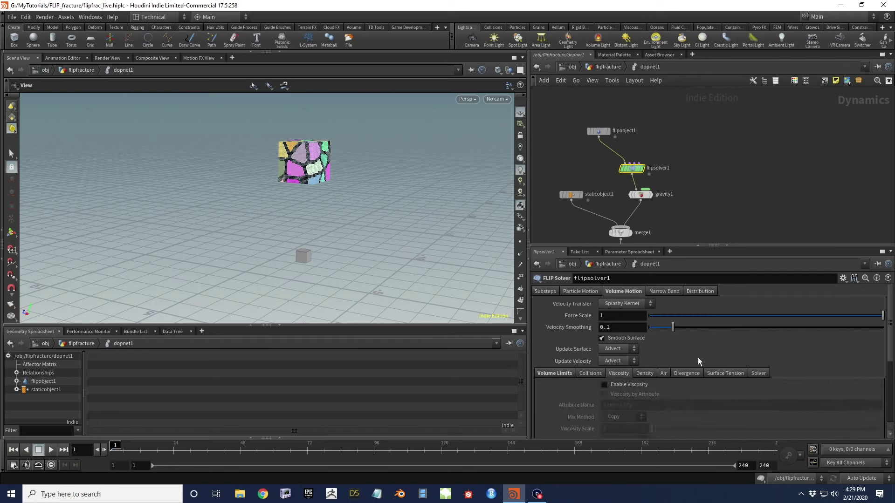
scroll(694, 368, down, 3)
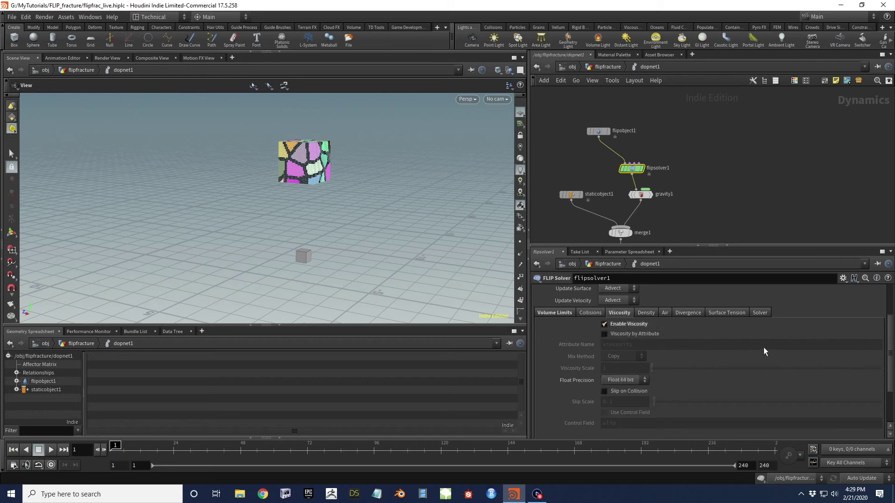
click(625, 332)
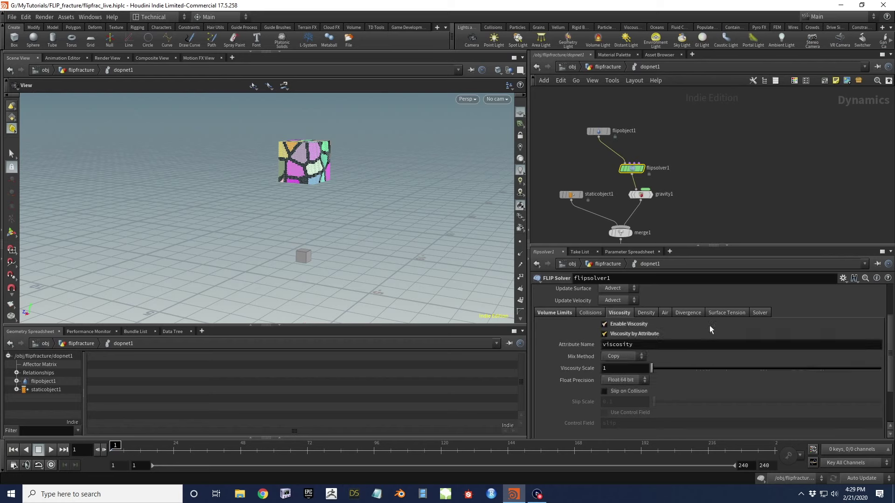
click(630, 334)
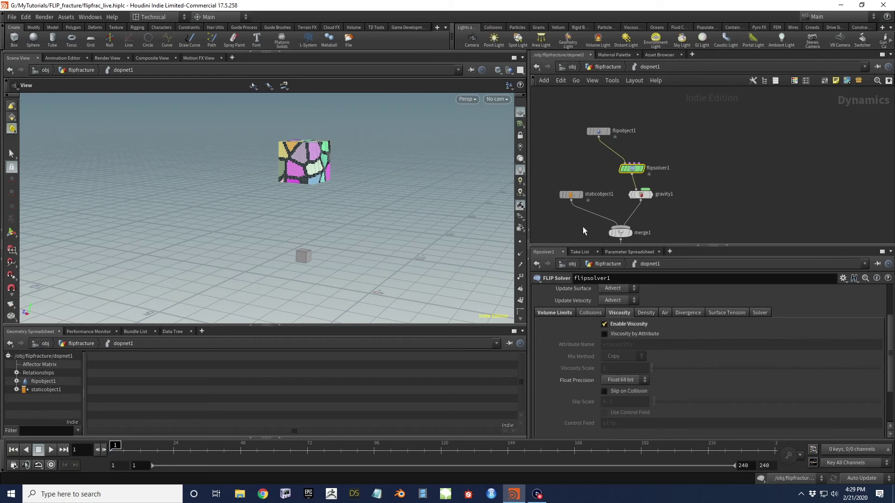
drag(568, 106, 651, 147)
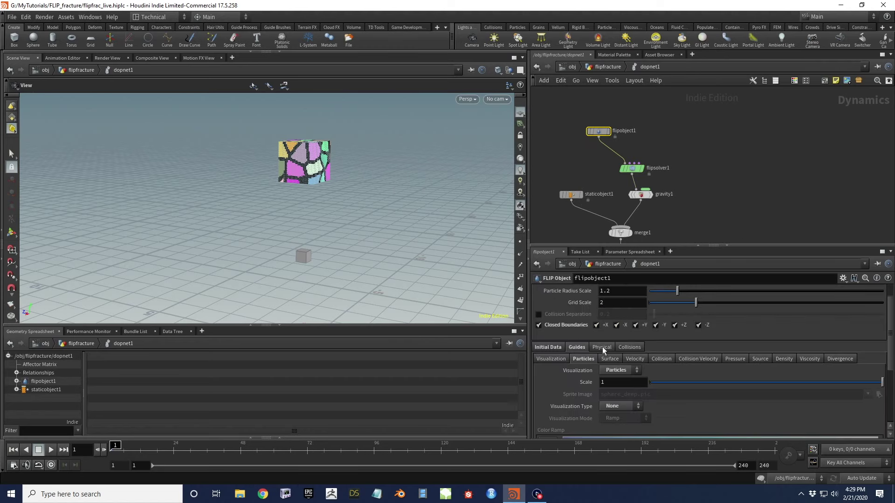
click(601, 347)
scroll(611, 363, down, 3)
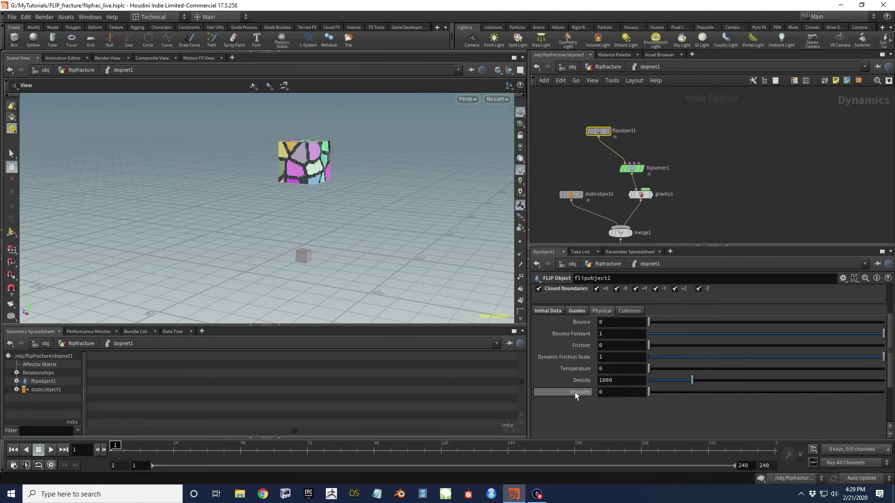
drag(601, 157, 684, 179)
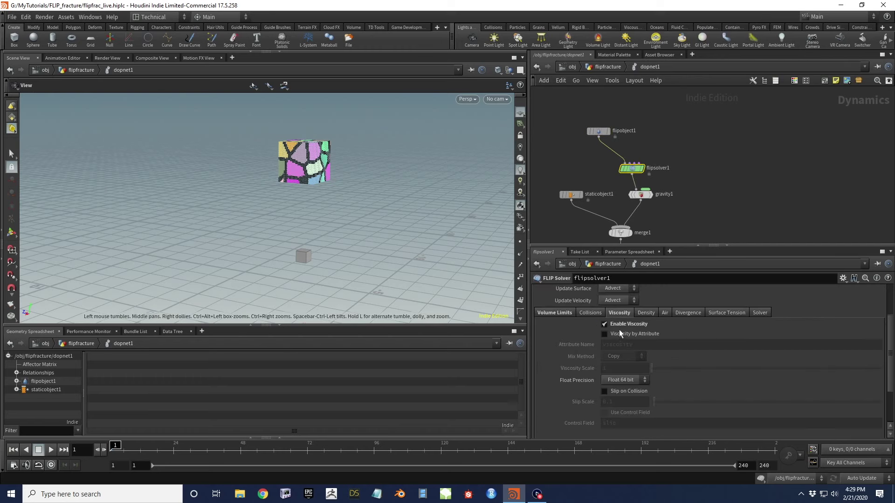
click(604, 334)
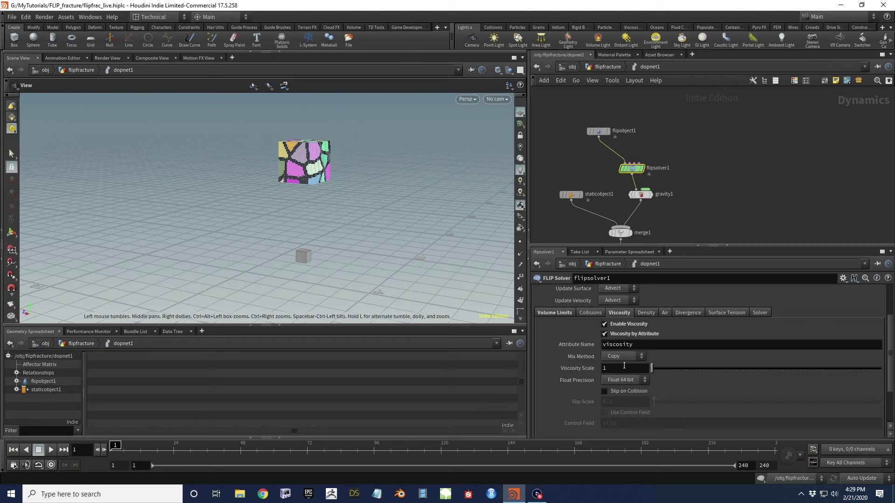
Turn on Slip on Collision with a Slip Scale of 0.5 on flipsolver1
click(606, 391)
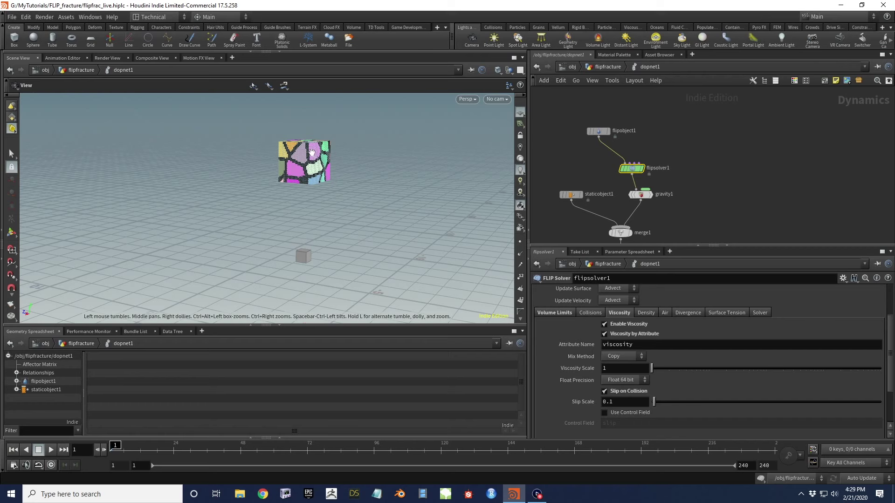
drag(327, 230, 332, 202)
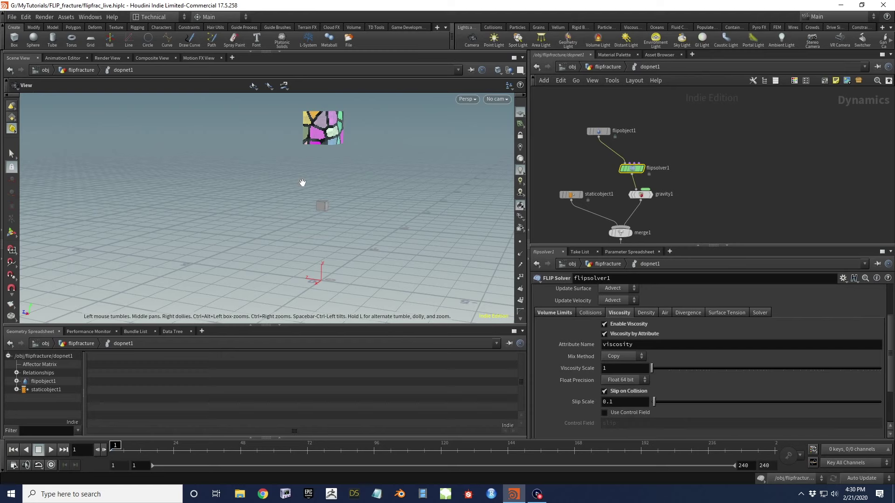
click(623, 403)
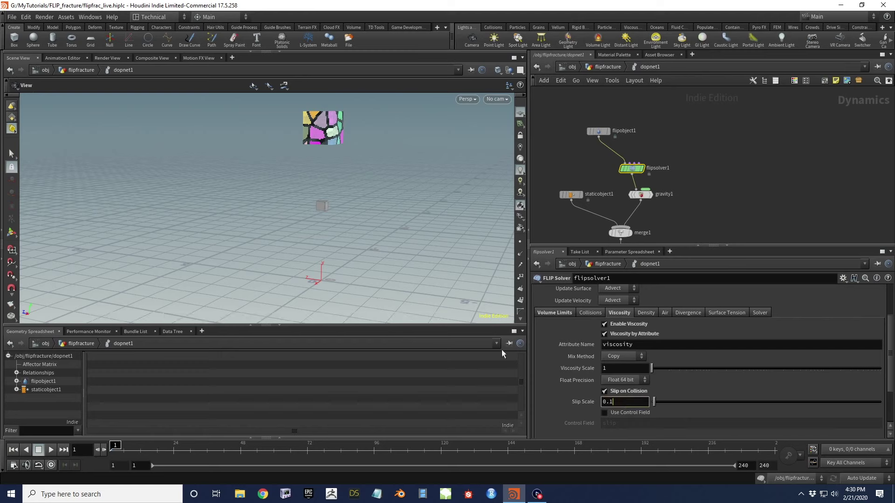
key(Return)
middle_drag(315, 135, 321, 144)
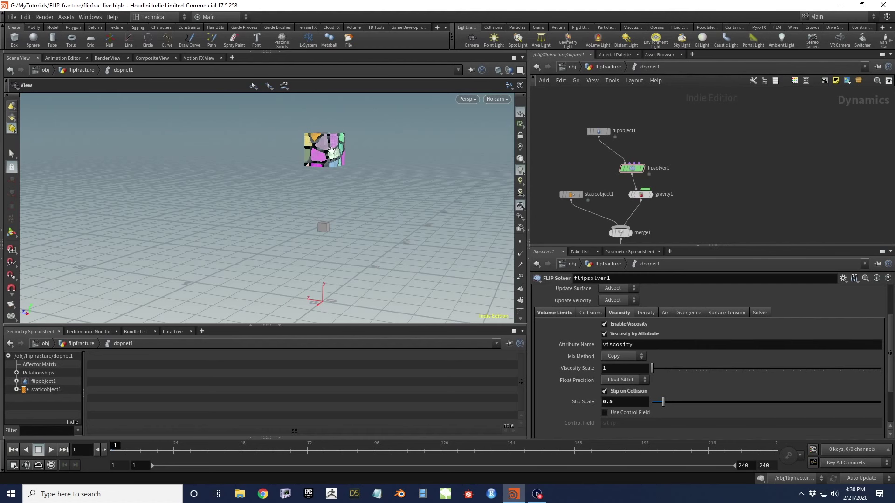
drag(443, 196, 467, 192)
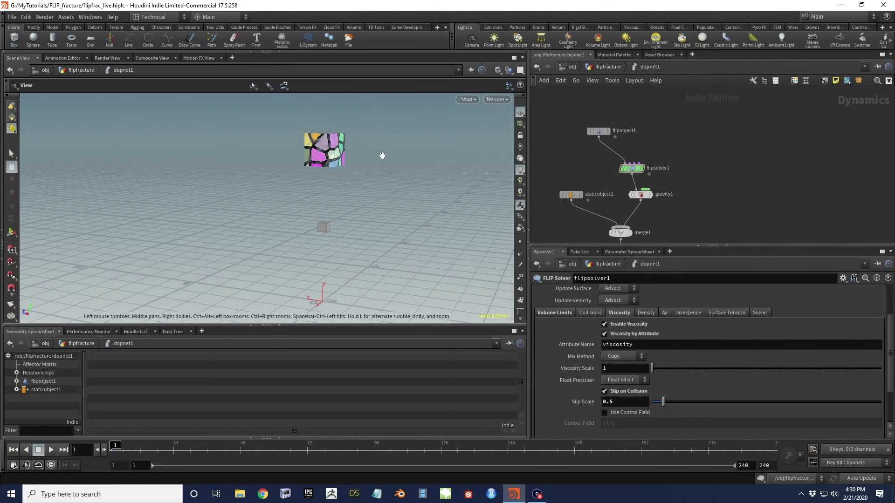
scroll(328, 148, up, 5)
middle_drag(328, 148, 331, 158)
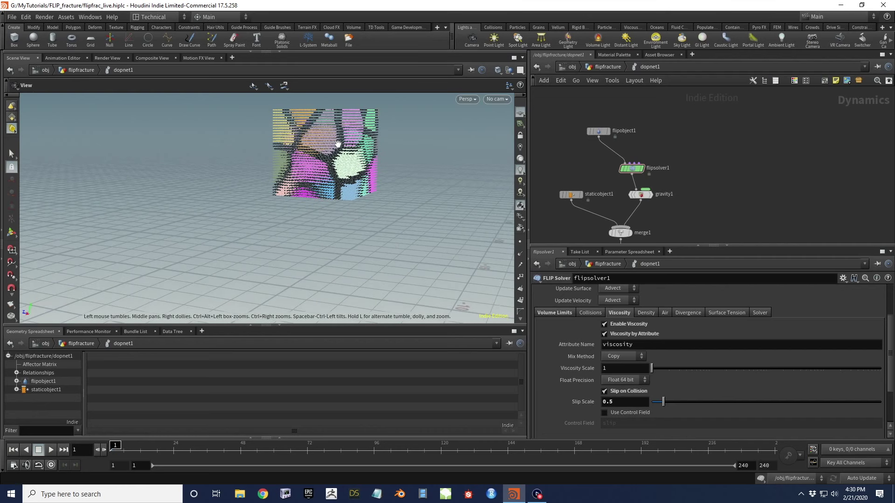
scroll(322, 161, down, 3)
scroll(321, 161, down, 3)
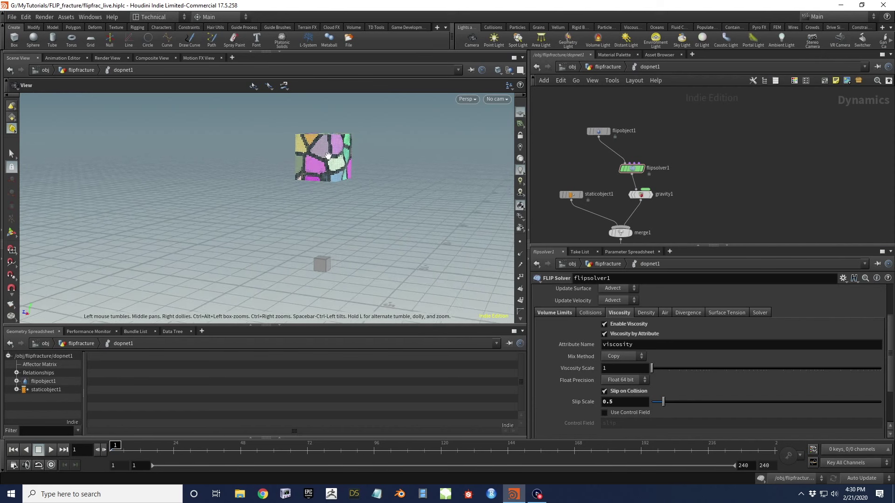
scroll(681, 331, up, 2)
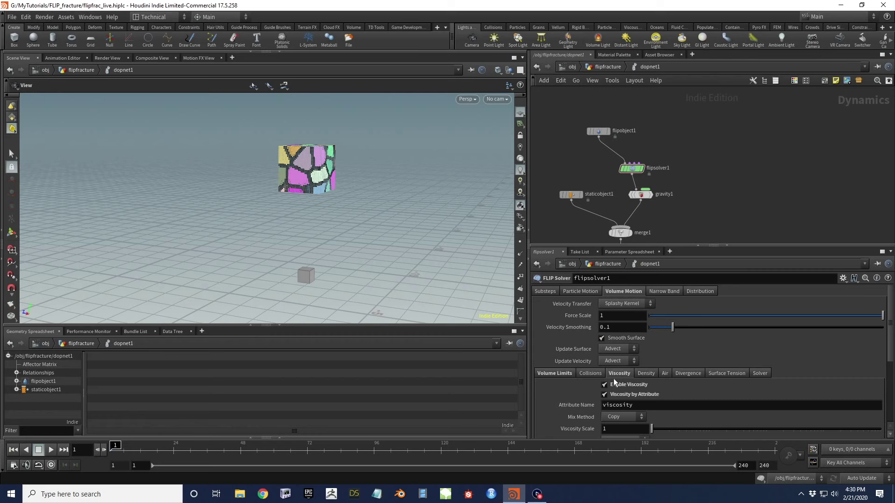
drag(255, 191, 310, 180)
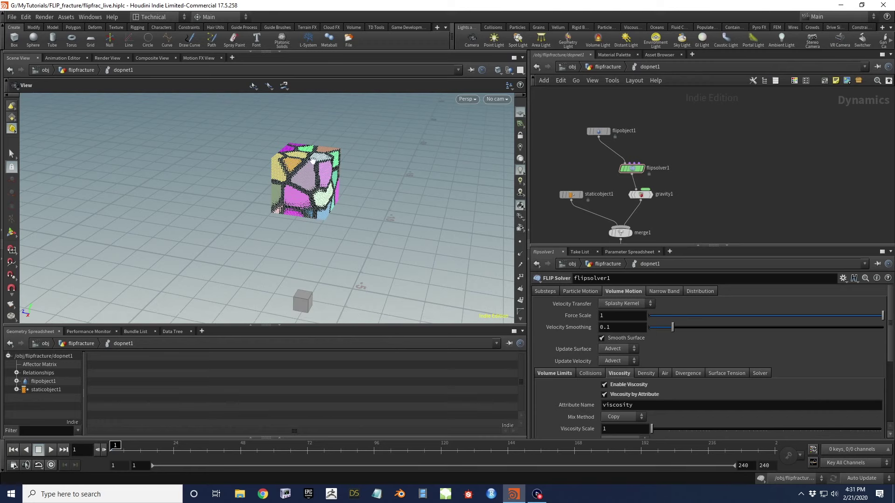
drag(324, 163, 275, 177)
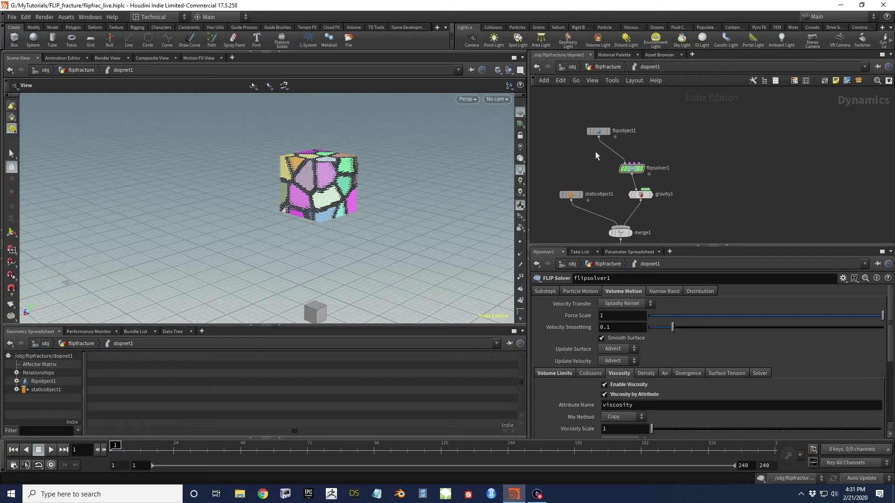
scroll(332, 190, up, 2)
drag(311, 163, 289, 150)
scroll(319, 157, up, 3)
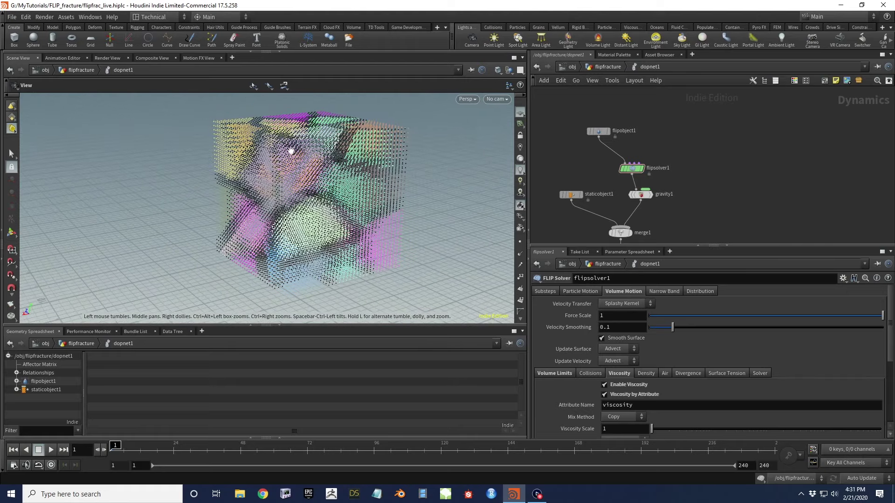
scroll(292, 149, down, 5)
mouse_move(301, 188)
mouse_down()
mouse_move(376, 155)
mouse_move(344, 135)
mouse_move(300, 136)
mouse_move(279, 175)
mouse_move(325, 195)
mouse_move(320, 208)
mouse_move(303, 198)
mouse_move(310, 189)
mouse_move(300, 201)
mouse_up()
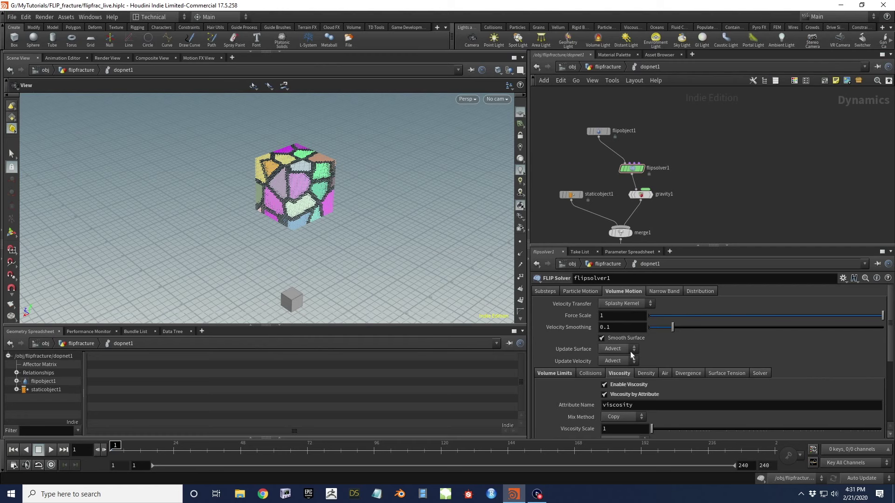
Show flipobject1's parameters: Particle Radius Scale 1.2 and Grid Scale 2
click(589, 292)
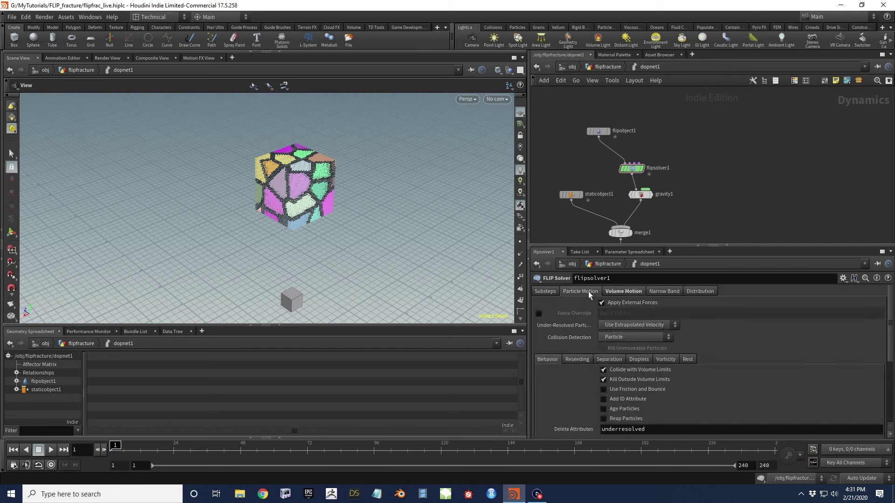
click(628, 292)
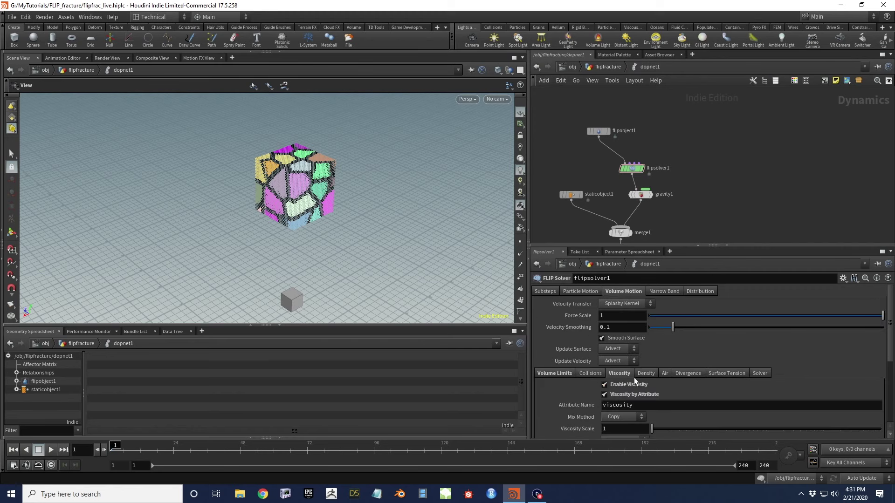
drag(274, 172, 334, 182)
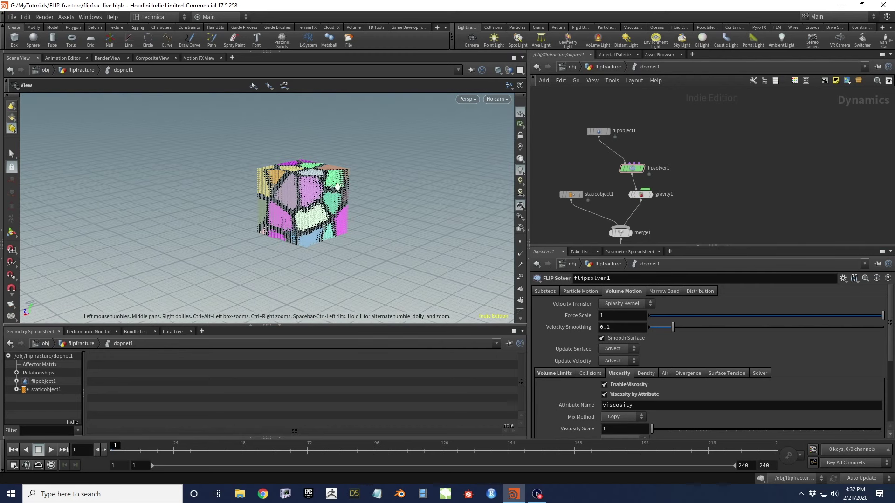
click(599, 131)
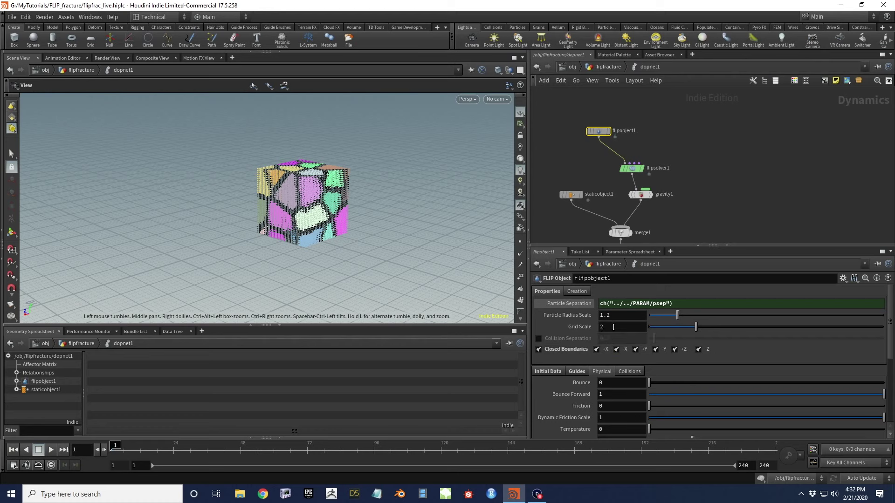
mouse_move(569, 329)
scroll(294, 196, up, 2)
scroll(294, 196, up, 4)
scroll(308, 195, down, 2)
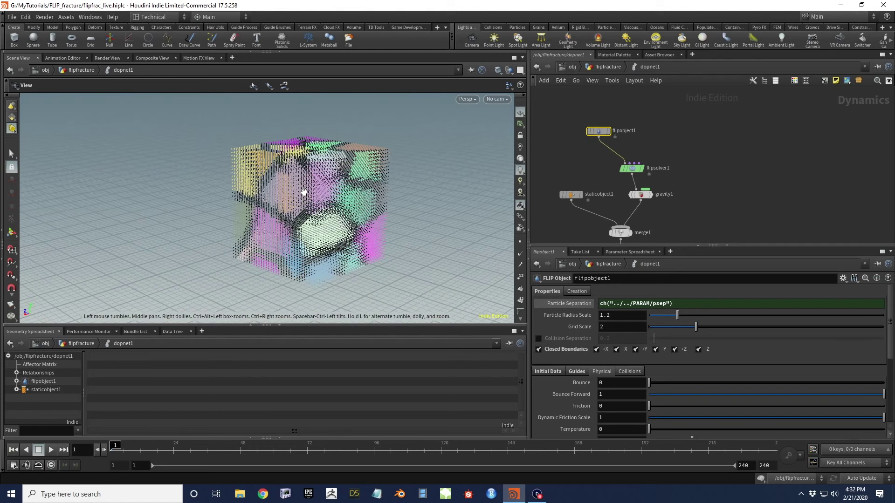
drag(319, 197, 342, 188)
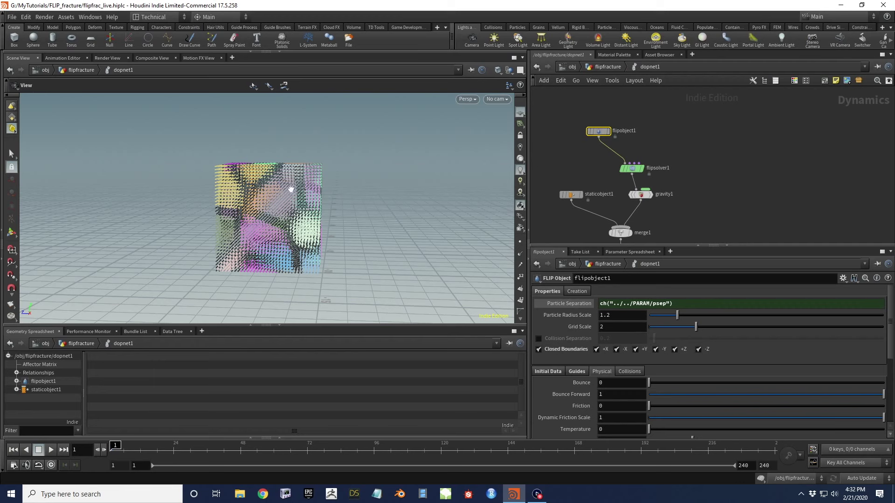
drag(279, 202, 301, 210)
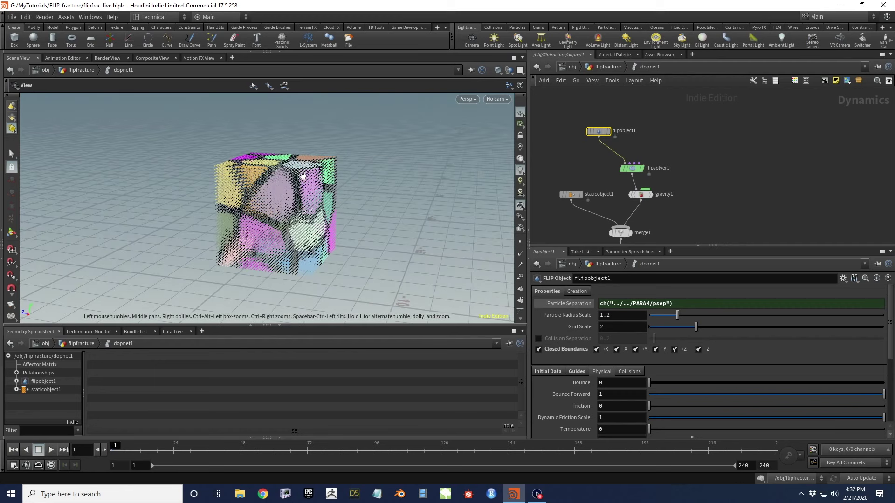
mouse_move(307, 194)
mouse_down()
mouse_move(326, 201)
mouse_move(368, 191)
mouse_move(372, 182)
mouse_move(302, 198)
mouse_move(311, 204)
mouse_up()
drag(292, 169, 321, 179)
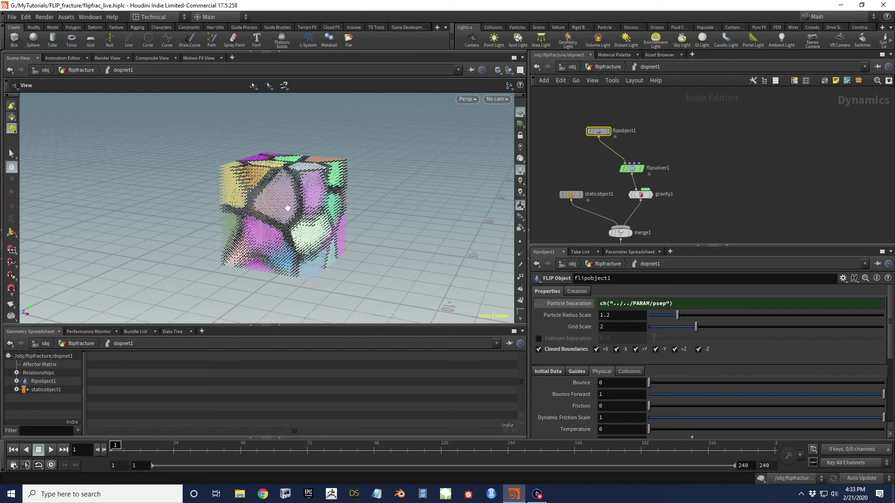
drag(314, 196, 304, 196)
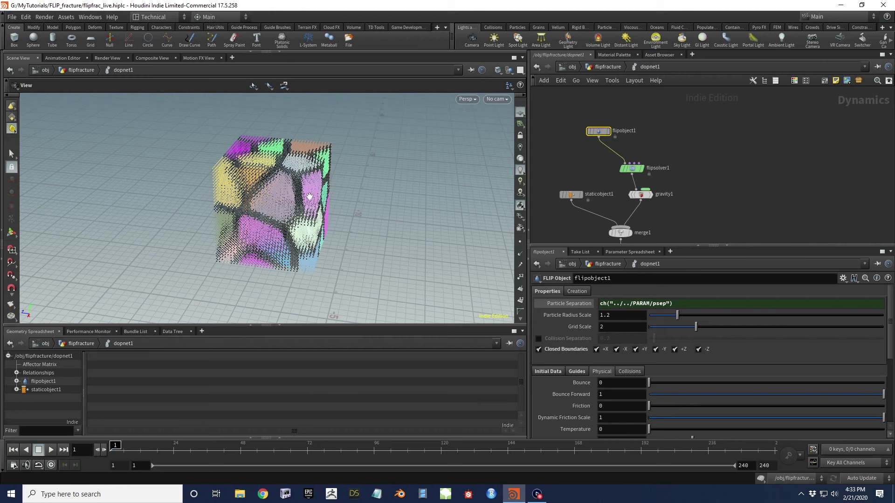
mouse_move(303, 183)
mouse_down()
mouse_move(300, 196)
mouse_move(292, 192)
mouse_up()
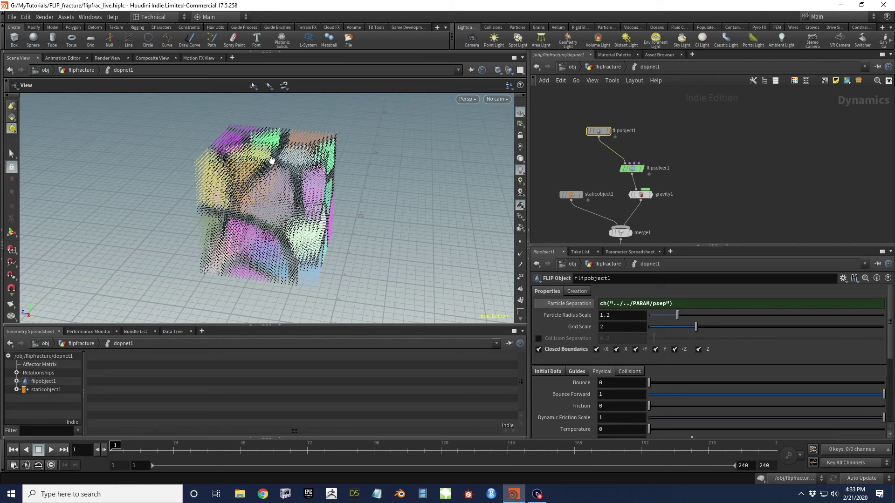
drag(285, 228, 263, 224)
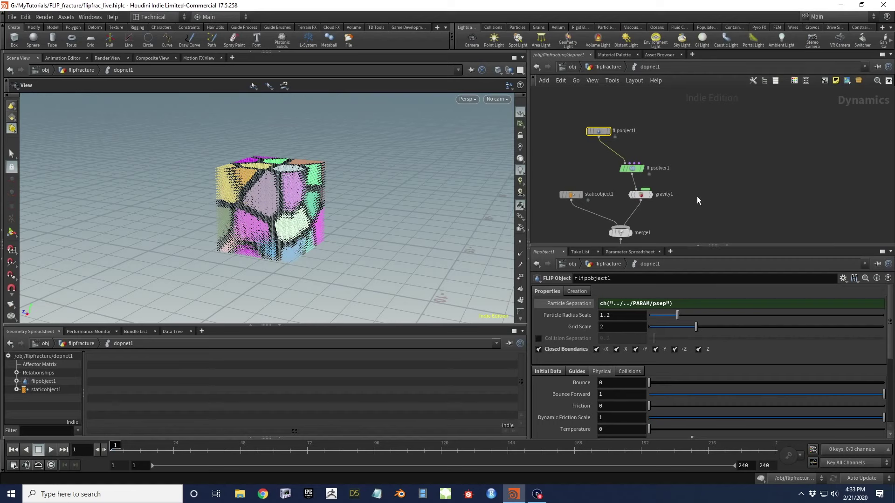
drag(317, 214, 326, 175)
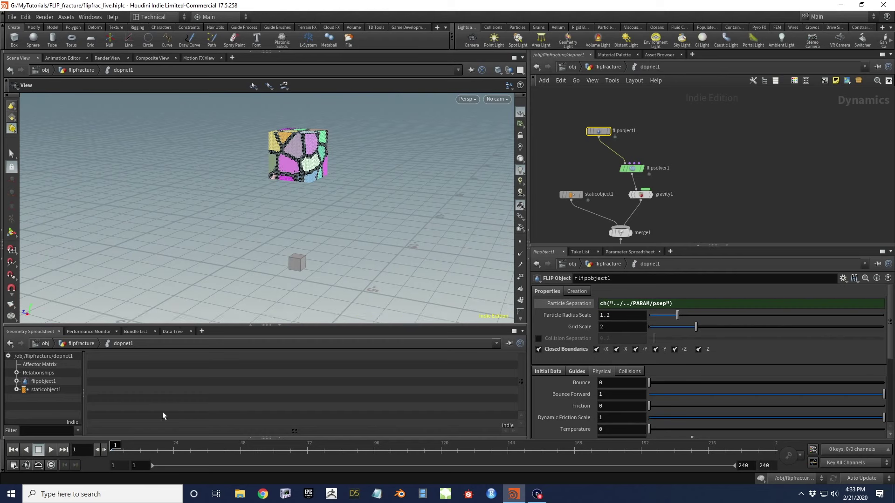
Play the FLIP simulation to frame 39 and orbit around the collapsing particle heap
key(Up)
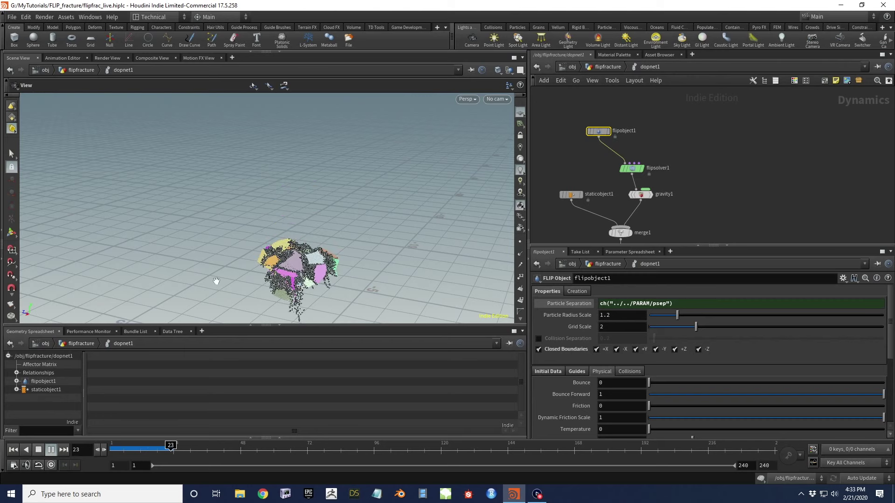
middle_drag(292, 189, 251, 242)
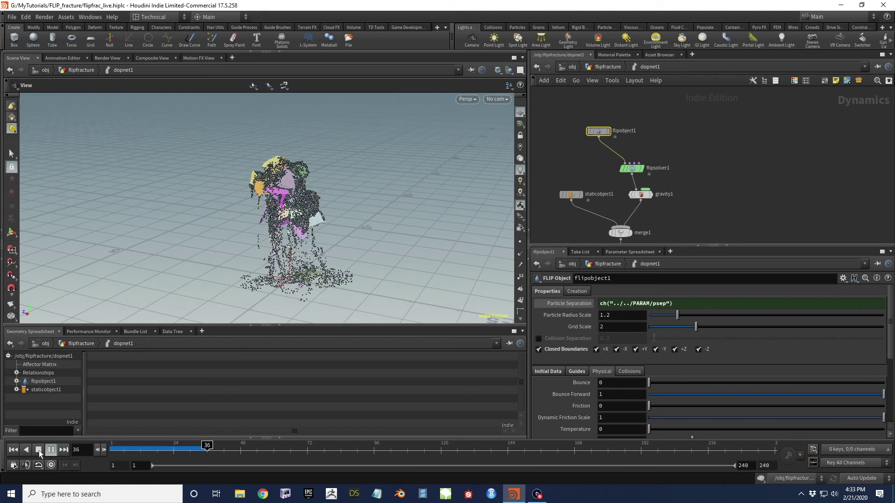
key(Up)
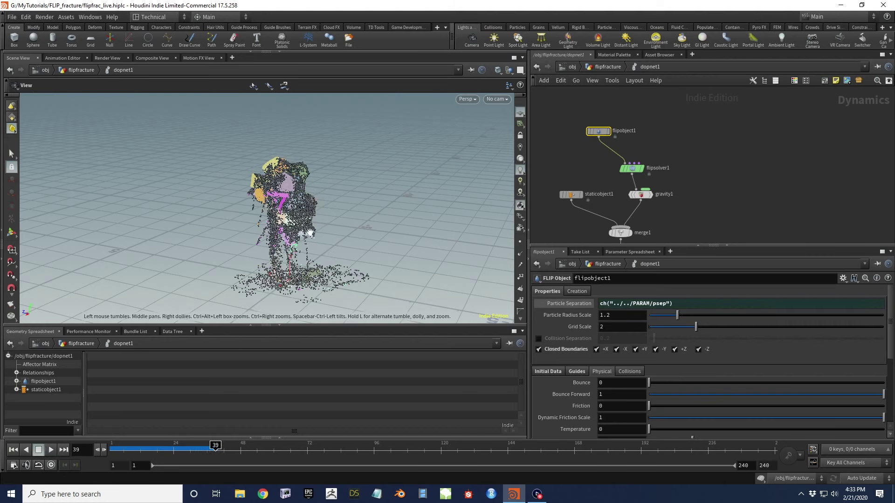
drag(309, 284, 273, 296)
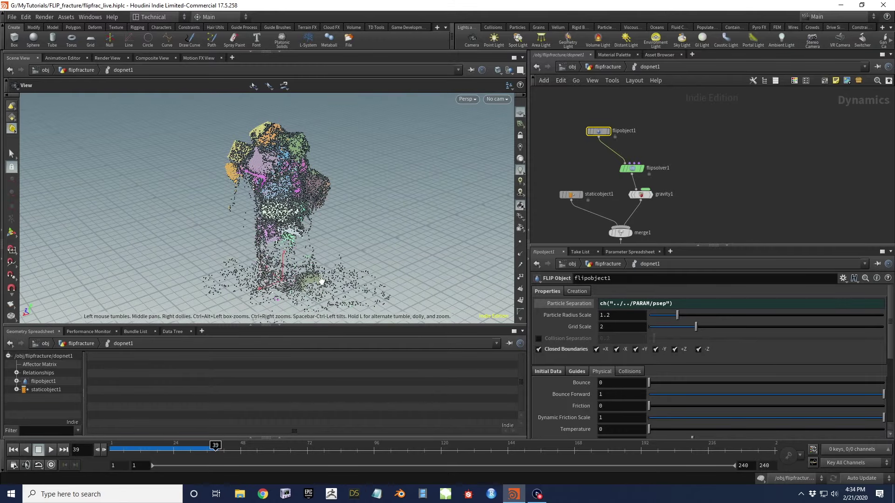
drag(313, 206, 287, 198)
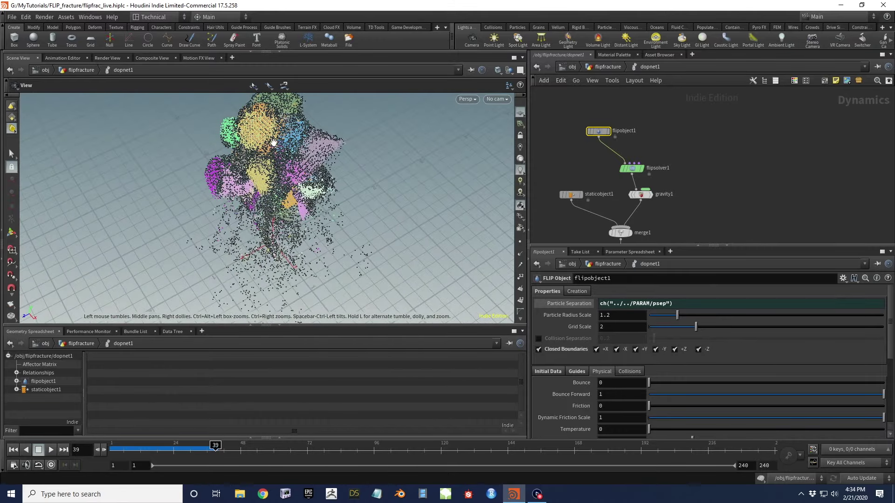
drag(273, 152, 248, 143)
drag(228, 206, 103, 186)
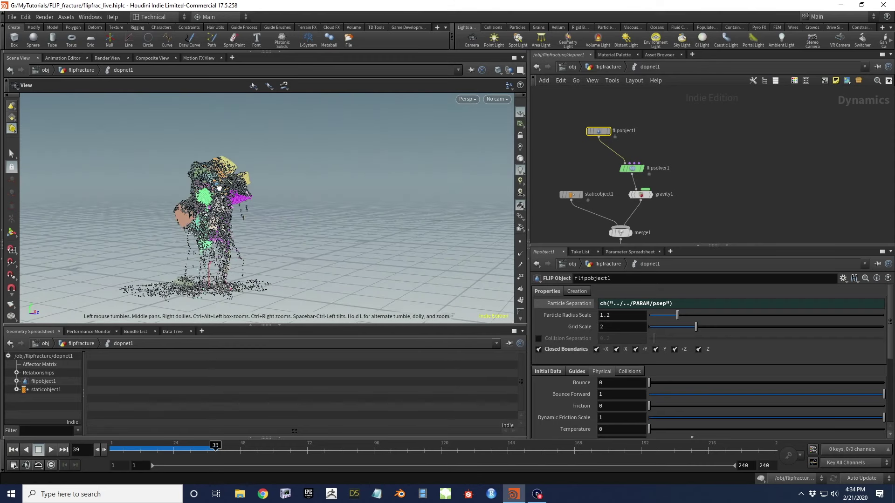
Set dopnet1's Object filter to *flip* to hide the collision box
click(599, 68)
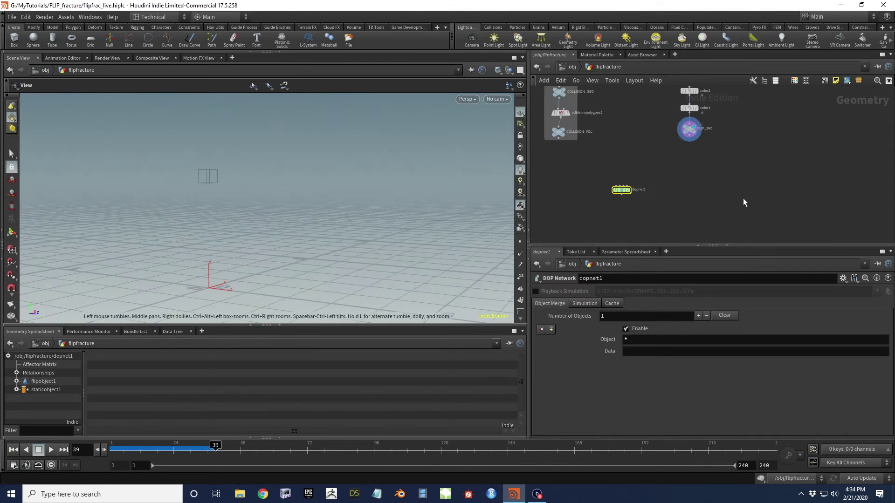
mouse_move(627, 192)
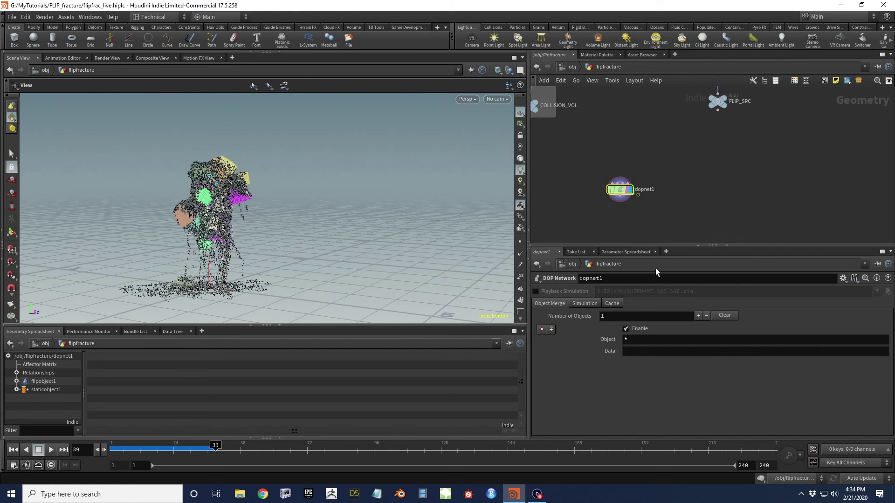
drag(580, 155, 714, 229)
click(644, 340)
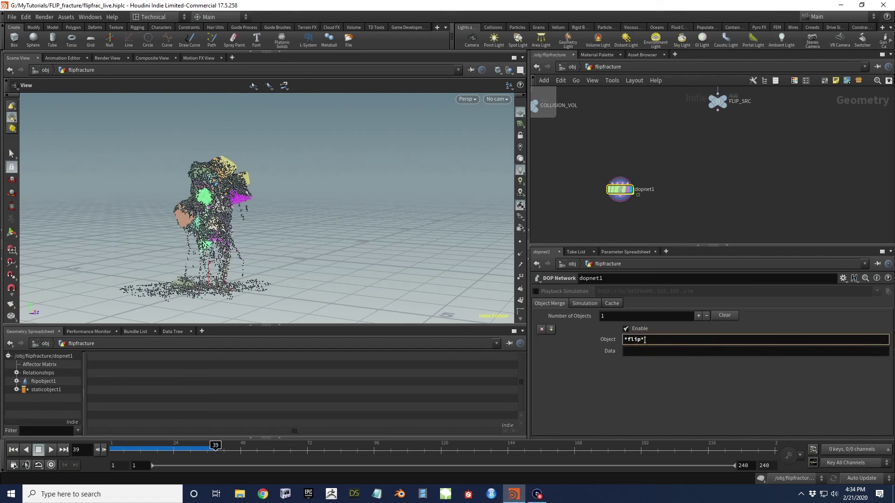
double_click(618, 190)
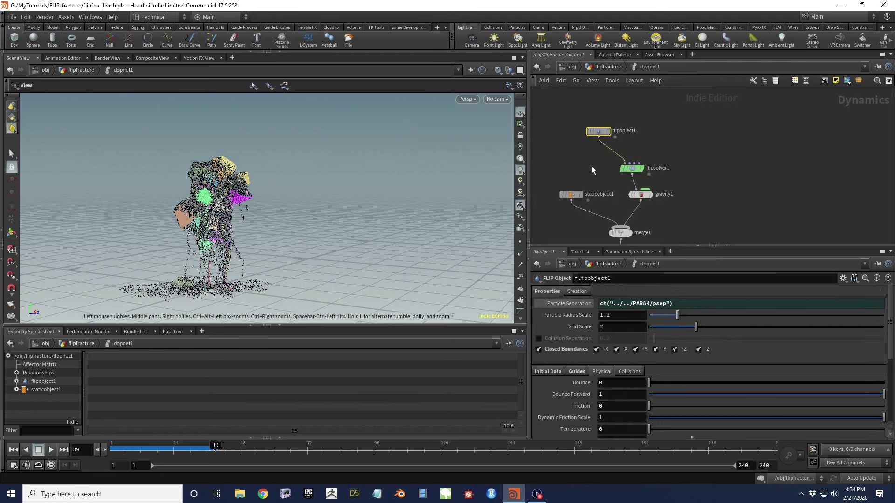
click(607, 67)
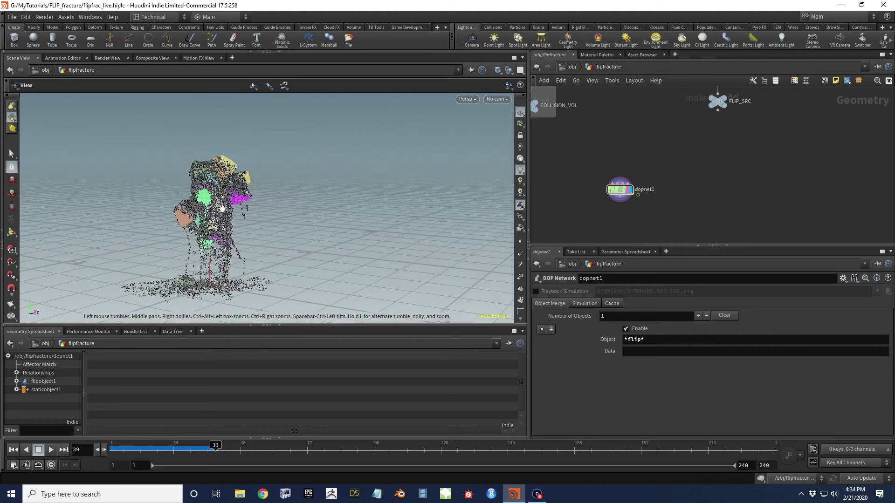
click(147, 447)
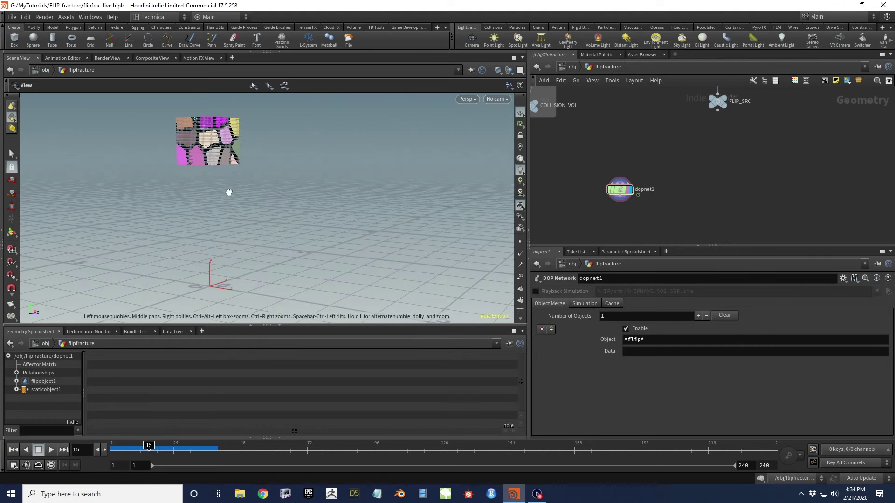
drag(651, 344, 627, 339)
key(BackSpace)
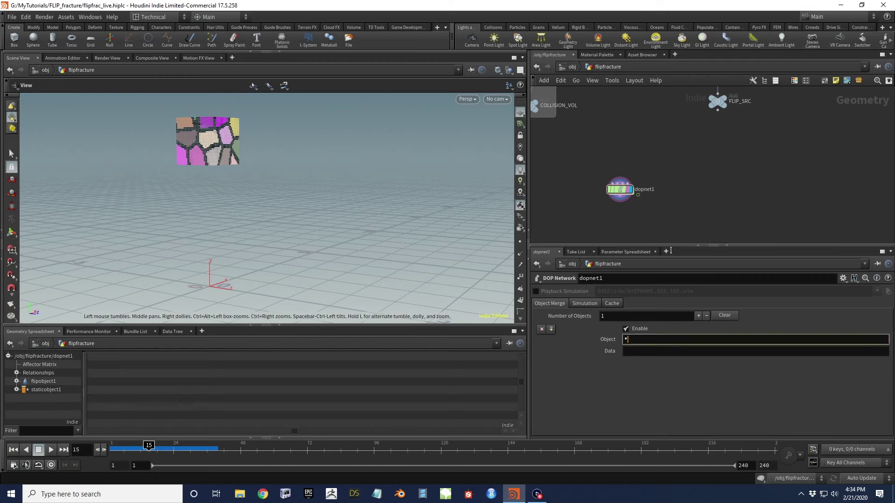
click(628, 340)
key(Return)
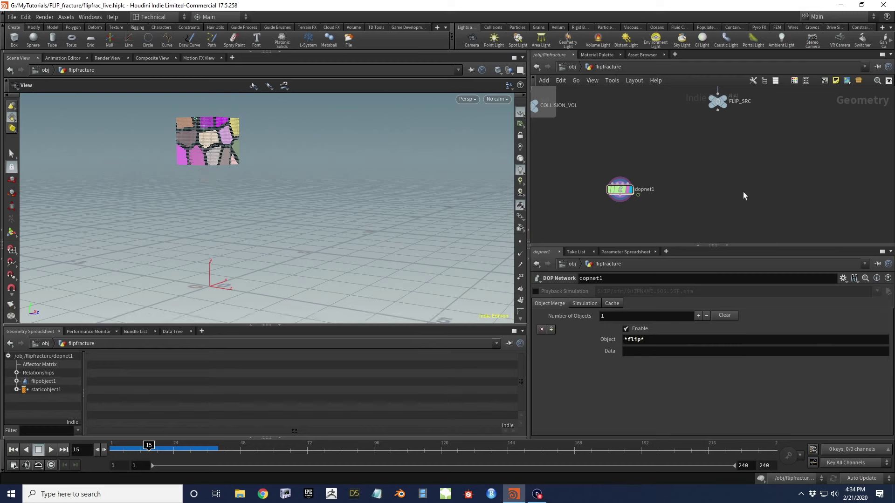
Scrub to frames 23 and 36, then resume playing the simulation
click(171, 450)
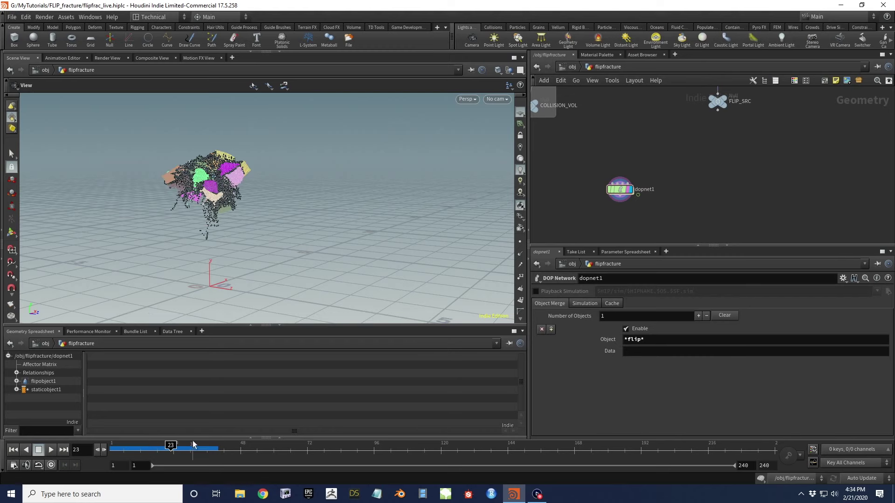
click(206, 450)
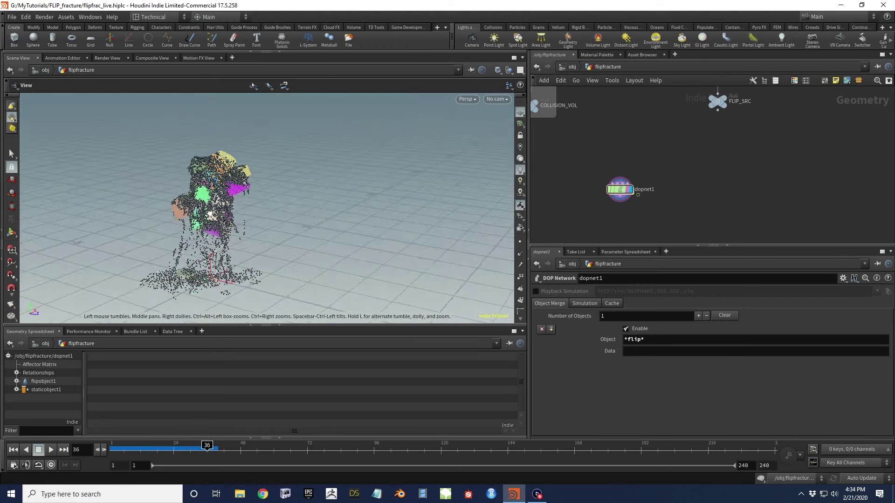
click(50, 450)
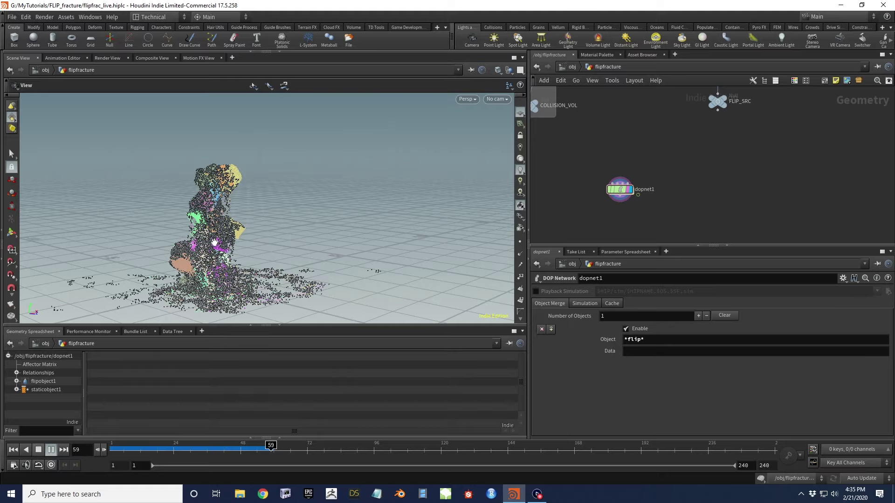
Stop playback at frame 60 and orbit to view the splash from above
key(Escape)
mouse_move(326, 196)
mouse_down()
mouse_move(386, 203)
mouse_move(414, 220)
mouse_move(233, 173)
mouse_move(249, 267)
mouse_move(175, 196)
mouse_move(154, 210)
mouse_up()
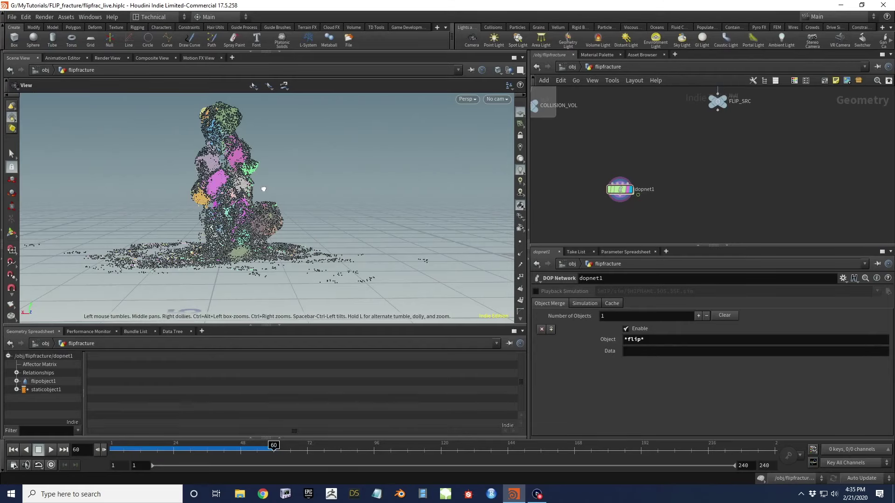
mouse_move(264, 188)
mouse_down()
mouse_move(286, 194)
mouse_move(247, 212)
mouse_move(251, 225)
mouse_move(366, 217)
mouse_up()
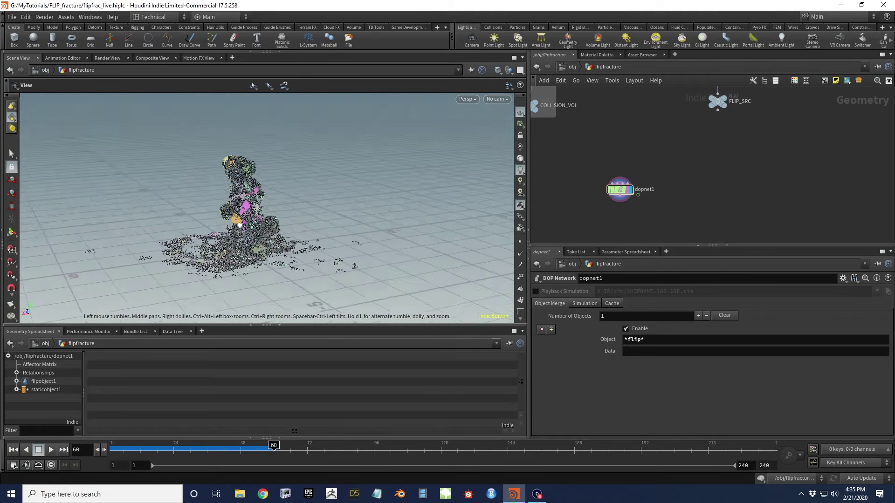
Add a Particle Fluid Surface node fed by dopnet1 and make it the displayed node
drag(270, 217, 276, 247)
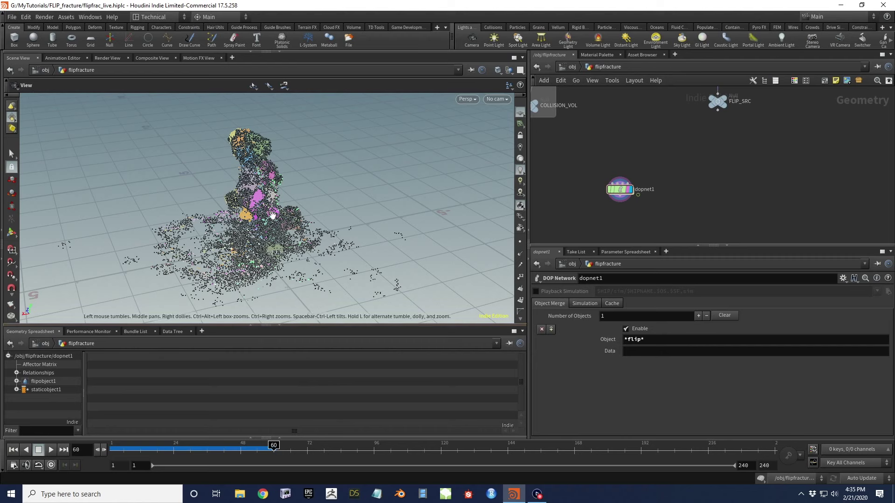
drag(269, 214, 278, 209)
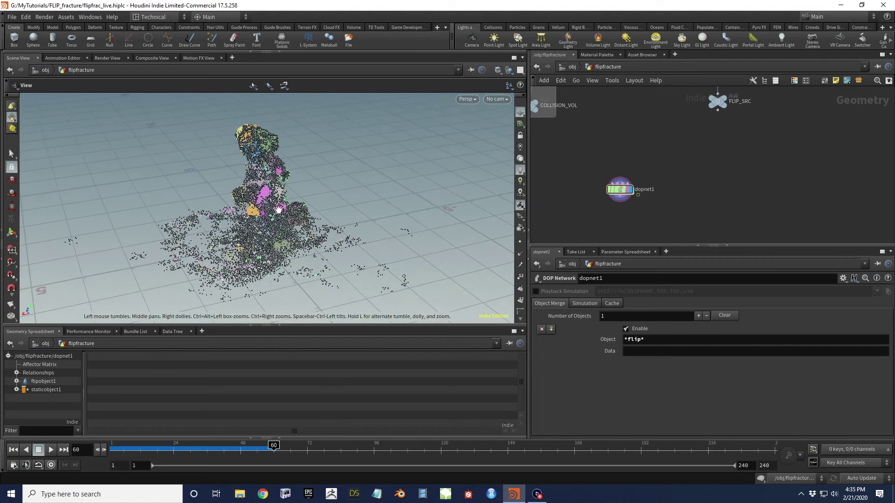
mouse_move(277, 210)
mouse_down()
mouse_move(187, 174)
mouse_move(252, 196)
mouse_up()
middle_drag(637, 234, 636, 173)
key(Tab)
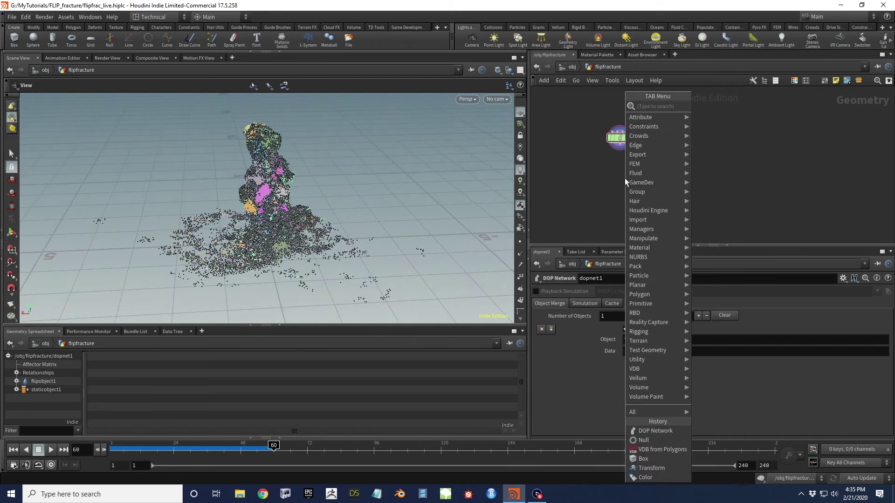
text(partic)
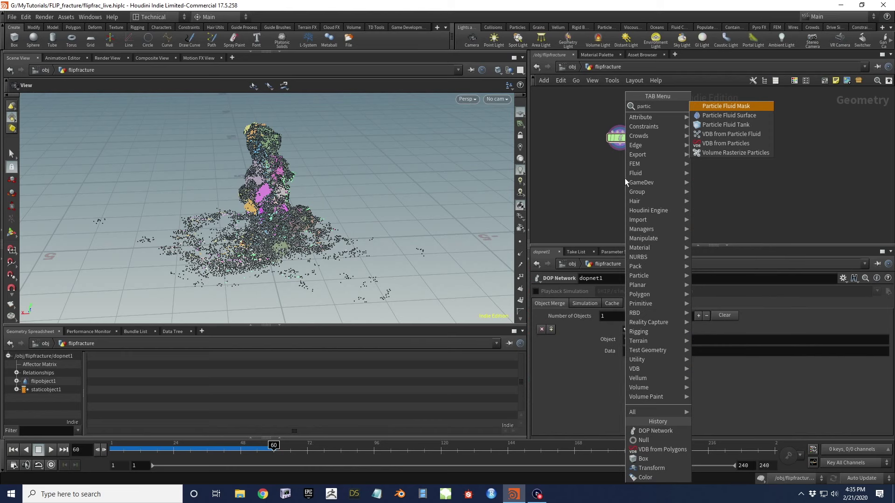
key(Down)
key(Return)
click(625, 178)
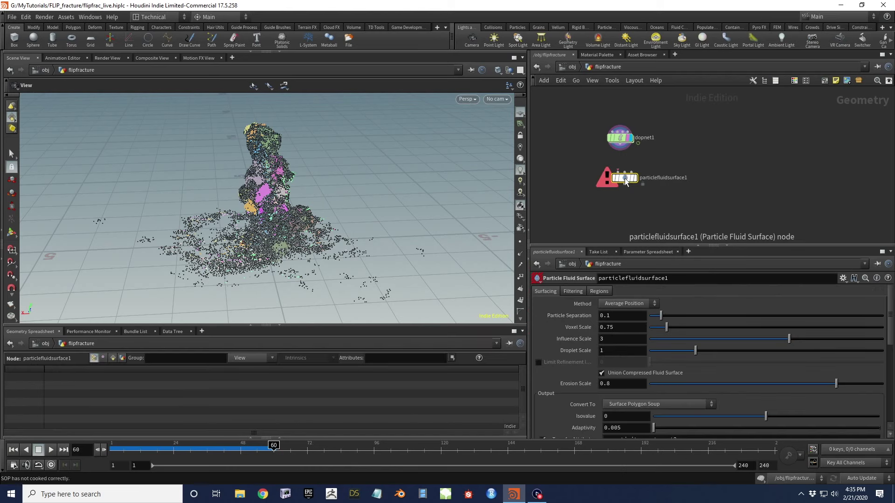
drag(621, 148, 619, 173)
click(636, 178)
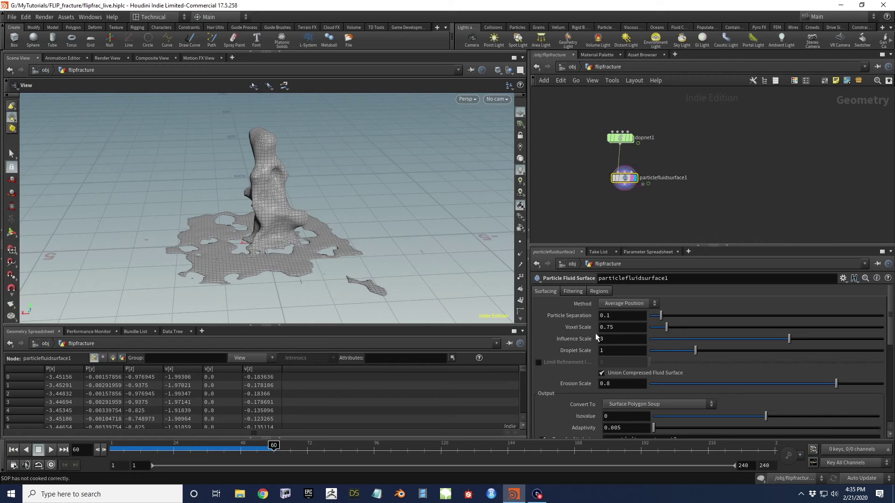
Link its Particle Separation to PARAM's Particle Separation via a relative reference
scroll(605, 180, down, 5)
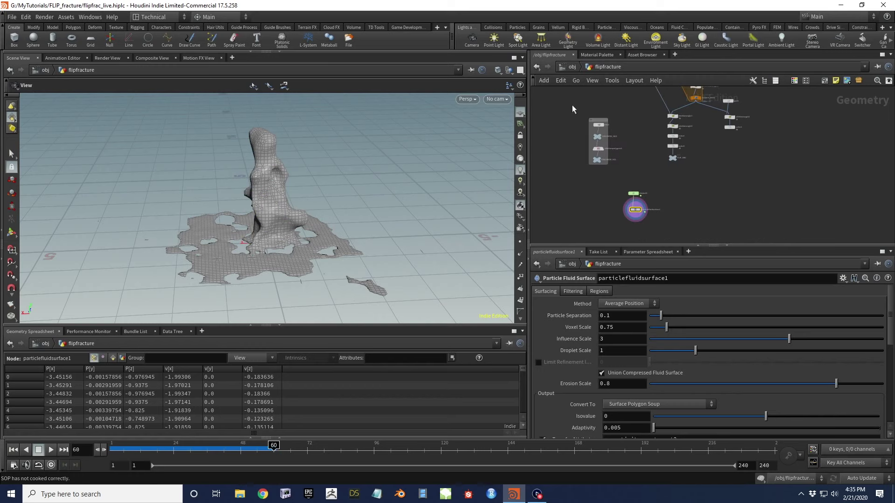
middle_drag(572, 105, 633, 153)
click(660, 142)
right_click(572, 311)
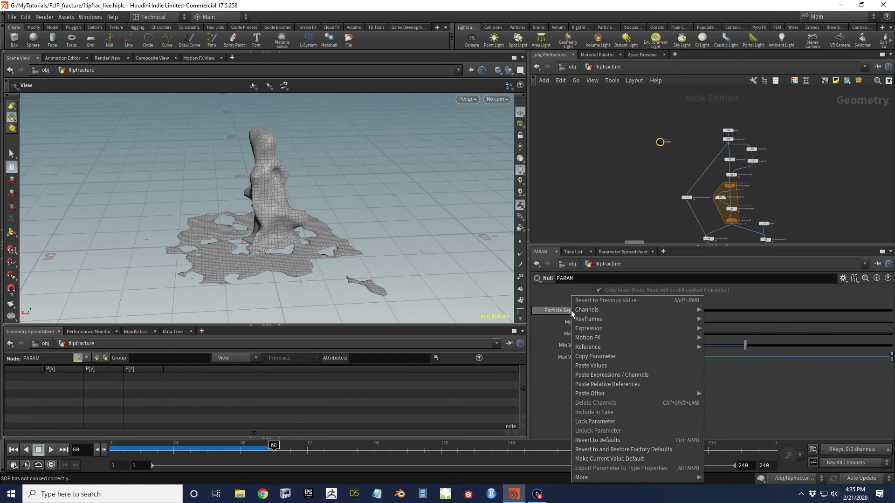
click(621, 356)
middle_drag(638, 220, 595, 82)
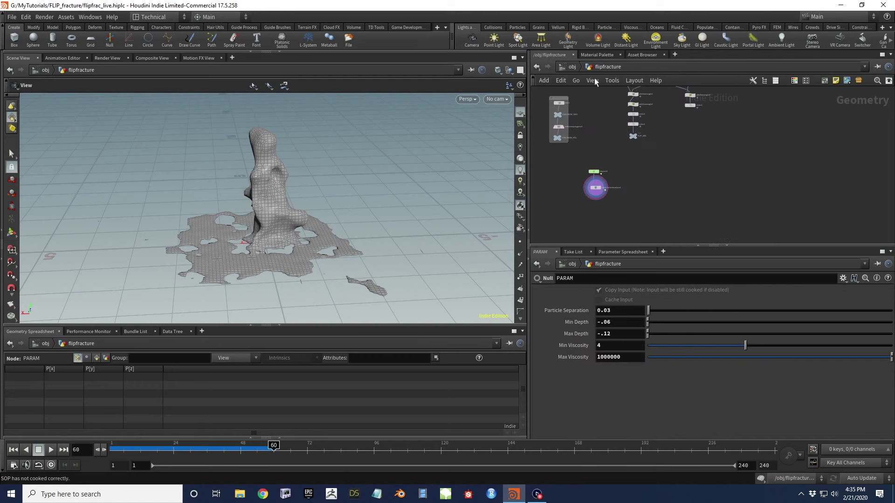
click(595, 188)
right_click(578, 315)
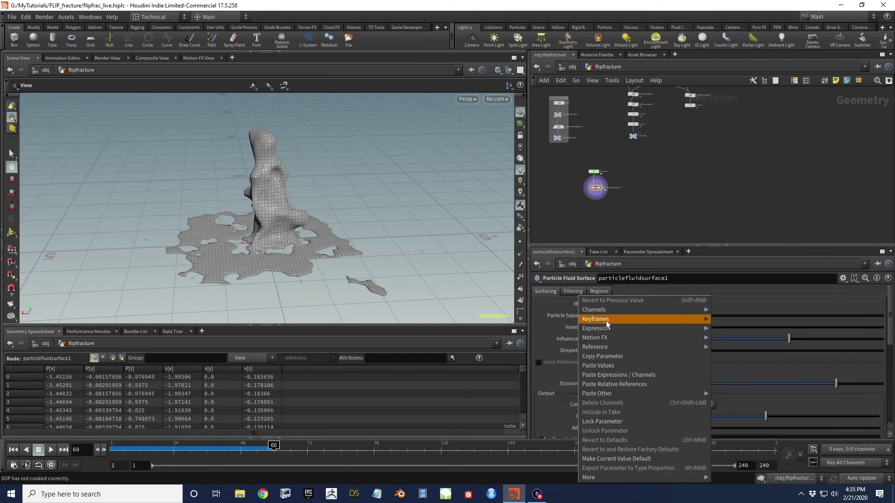
click(625, 385)
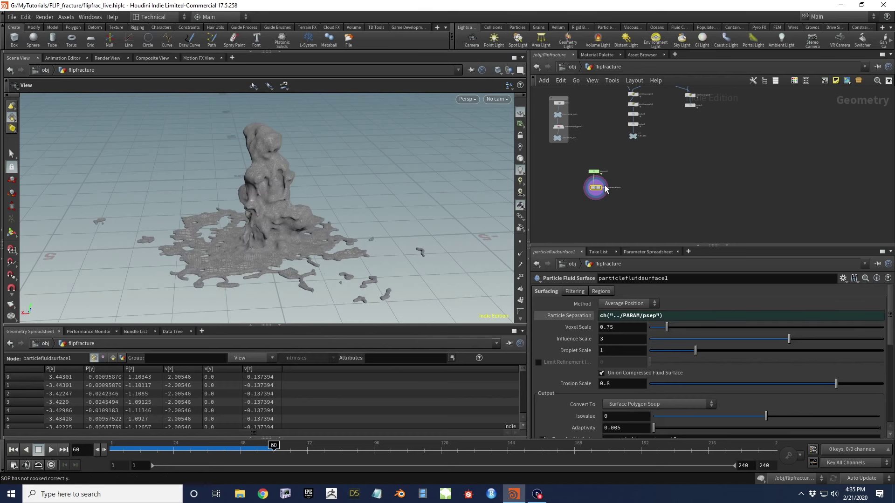
Set the fluid surface's Influence Scale to 3.5 and orbit to inspect the meshed column
scroll(605, 186, up, 5)
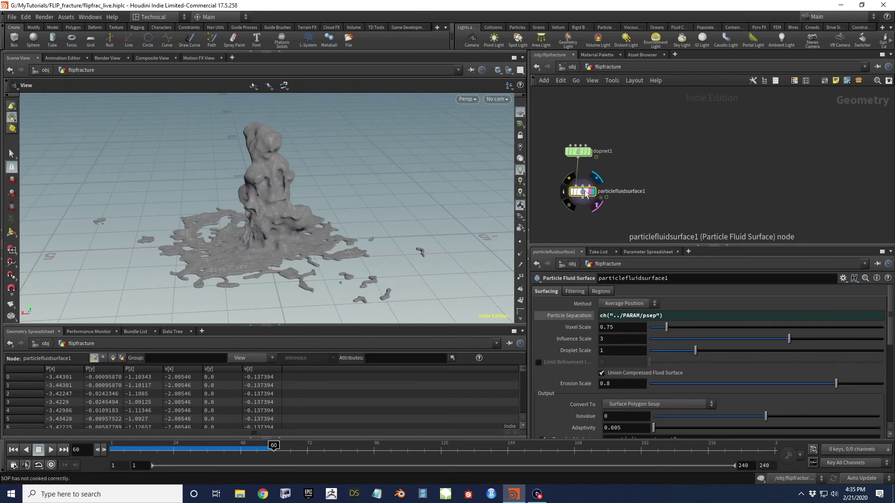
drag(259, 200, 320, 150)
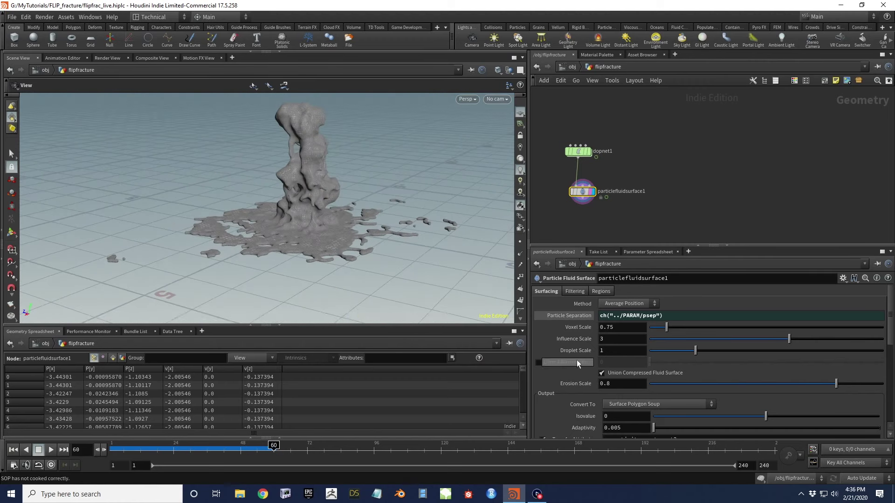
click(606, 339)
text(3.5)
key(Return)
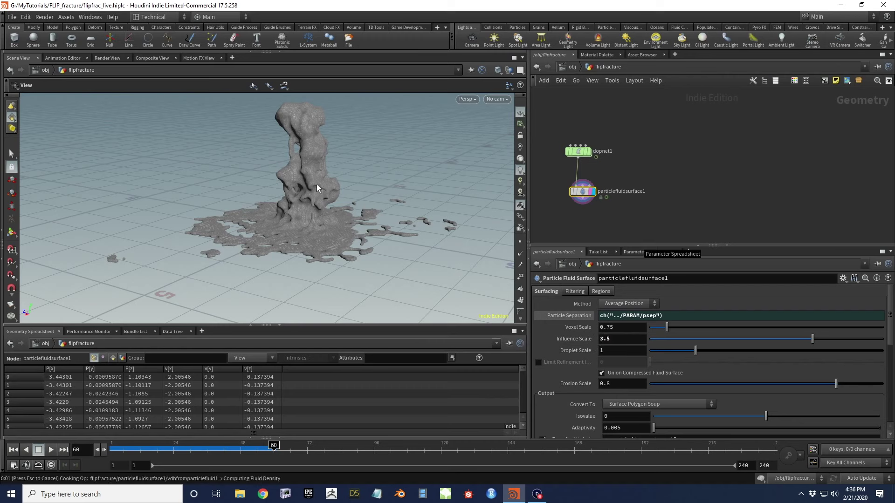
scroll(313, 175, up, 3)
drag(313, 175, 471, 205)
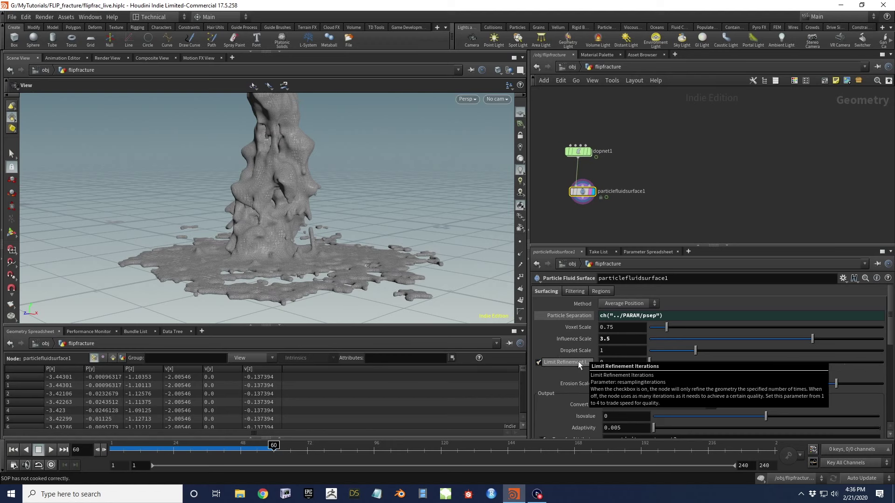
drag(298, 205, 289, 242)
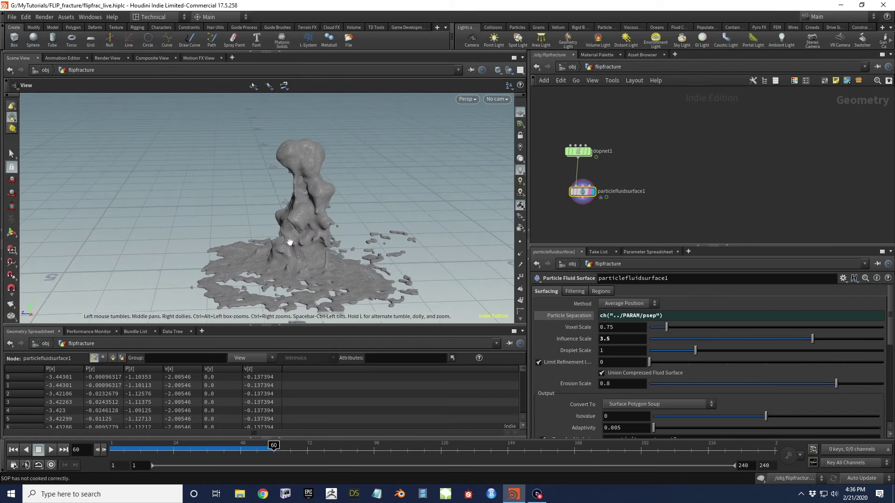
scroll(318, 244, up, 10)
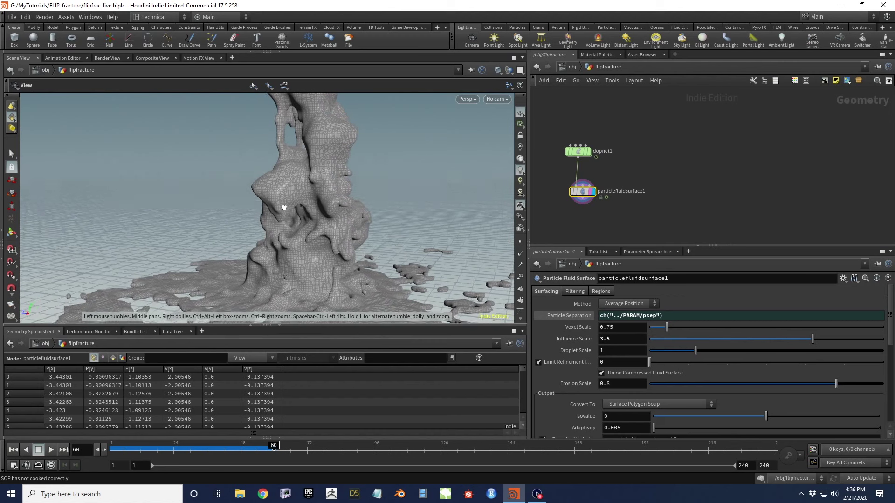
scroll(361, 238, down, 10)
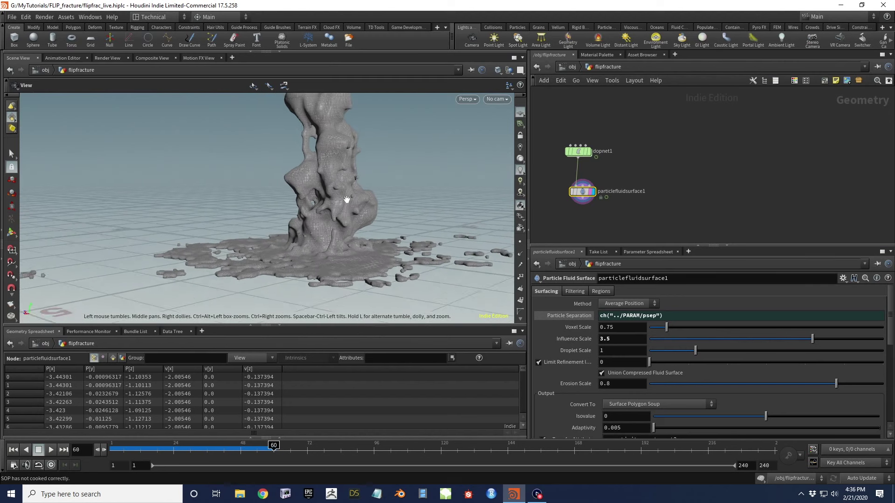
drag(366, 246, 441, 179)
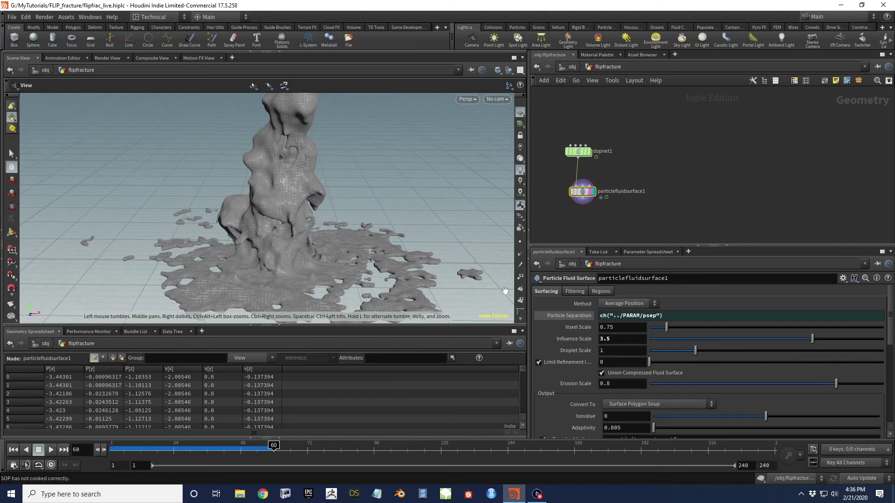
drag(314, 209, 280, 210)
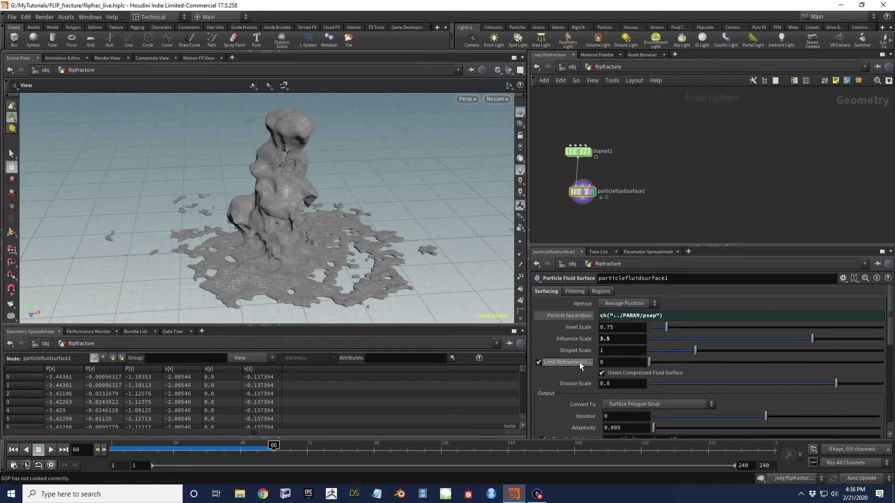
drag(339, 212, 287, 181)
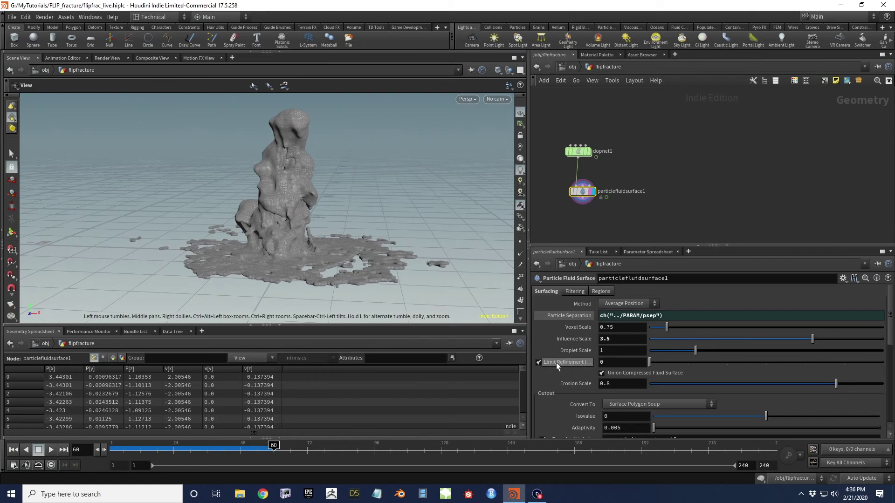
Enable Smooth filtering with the Laplacian Flow method on particlefluidsurface1
click(575, 291)
click(540, 316)
click(625, 316)
click(640, 364)
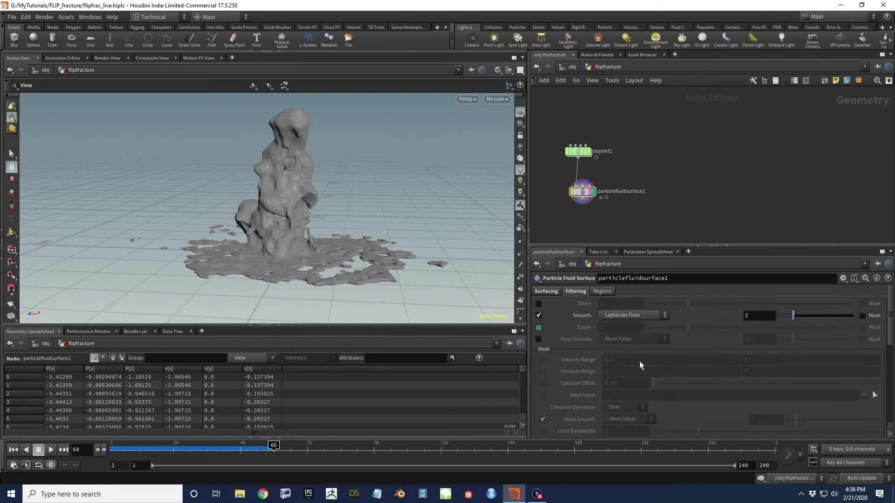
mouse_move(318, 233)
mouse_down()
mouse_move(235, 239)
mouse_move(270, 216)
mouse_move(326, 233)
mouse_up()
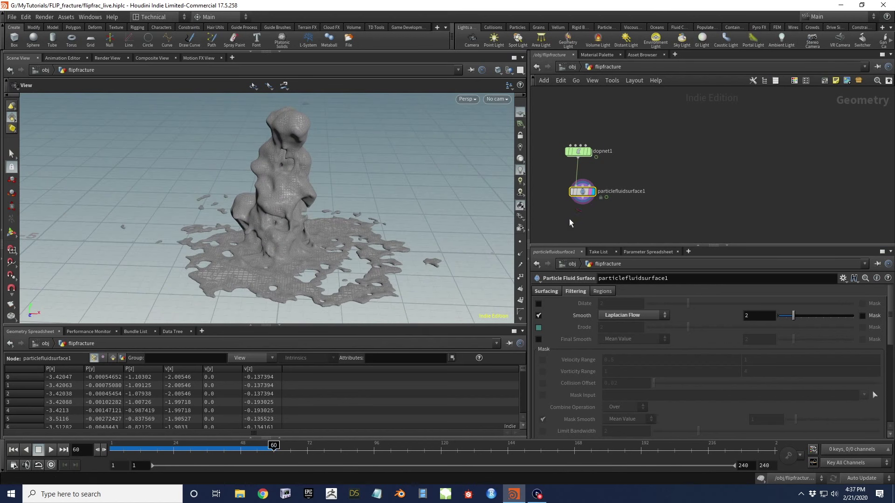
click(547, 292)
scroll(587, 354, down, 5)
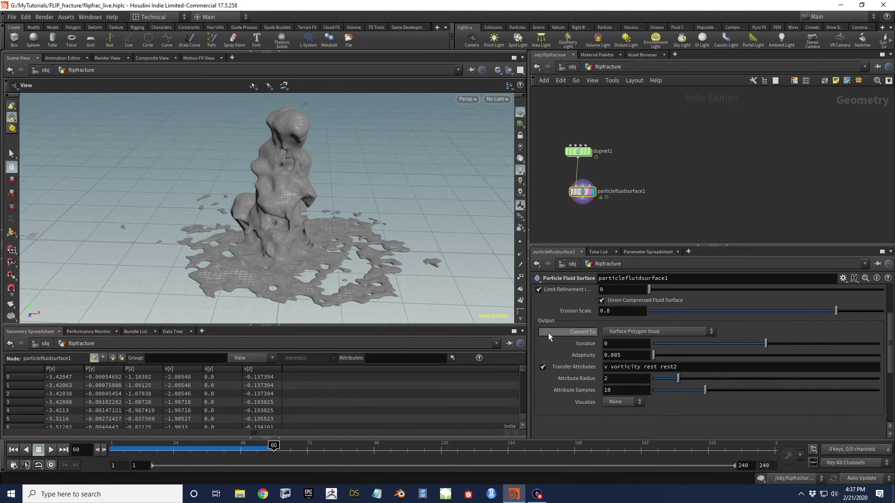
Switch Convert To to Surface Polygons and zoom in to check the resulting fluid mesh
click(648, 331)
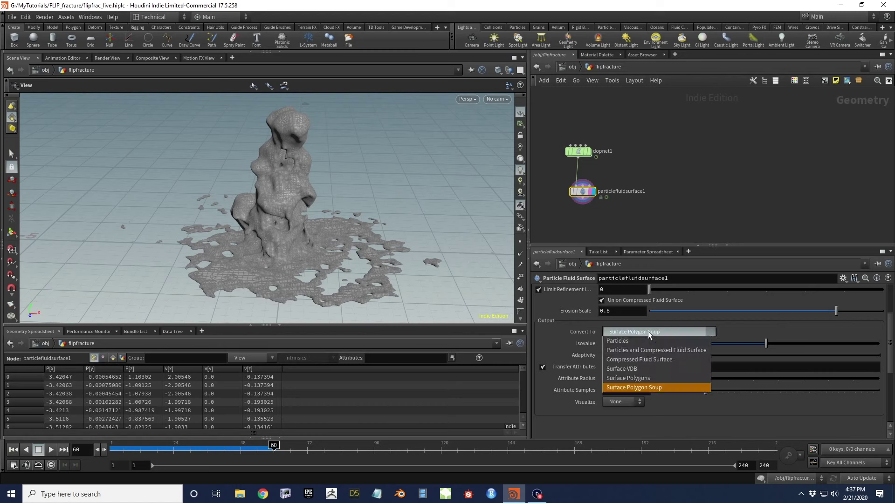
click(648, 331)
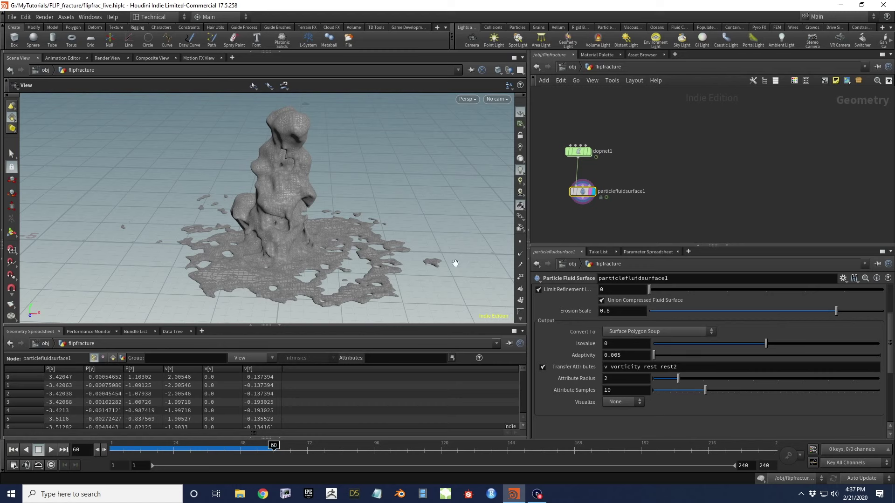
click(665, 332)
click(648, 378)
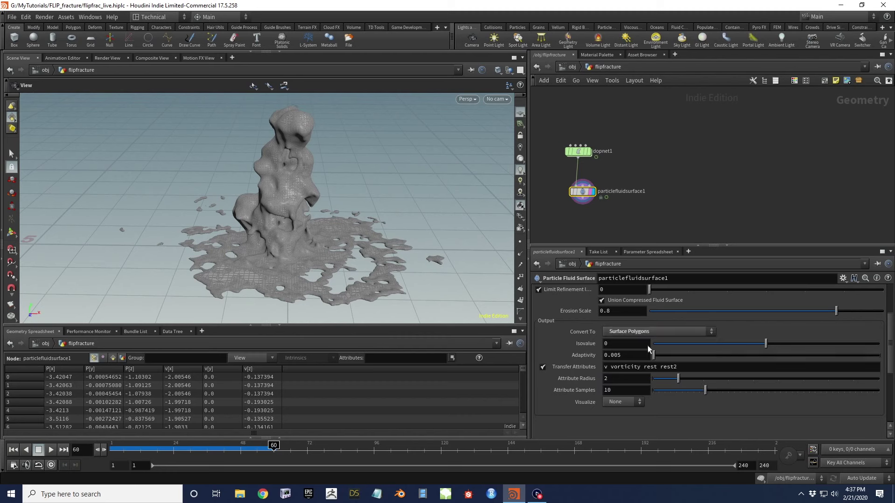
drag(305, 216, 286, 180)
scroll(286, 181, up, 6)
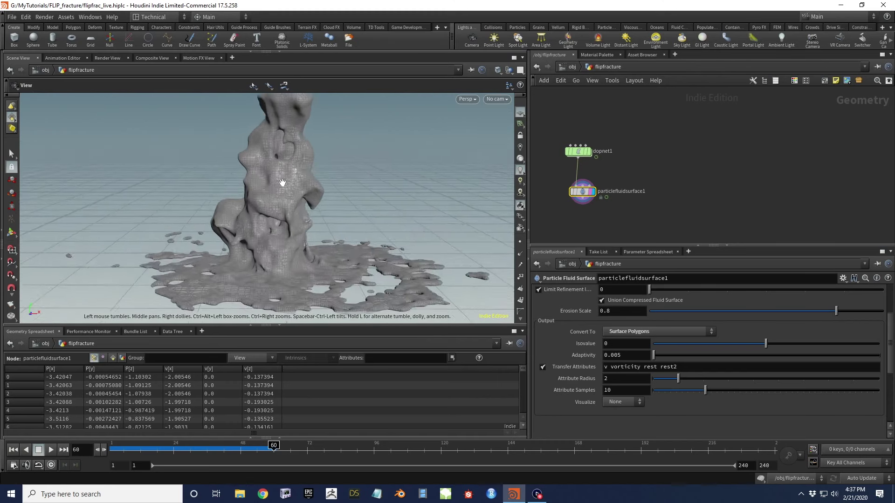
scroll(282, 183, up, 3)
drag(283, 184, 302, 203)
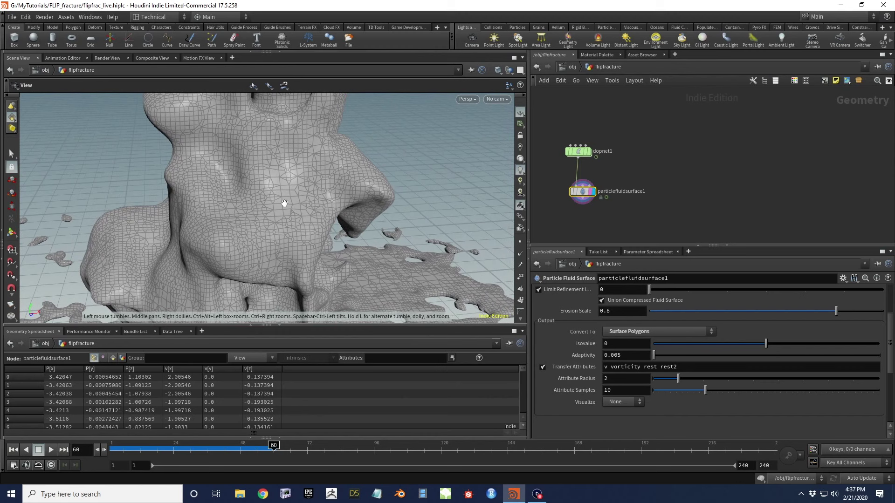
drag(295, 209, 284, 184)
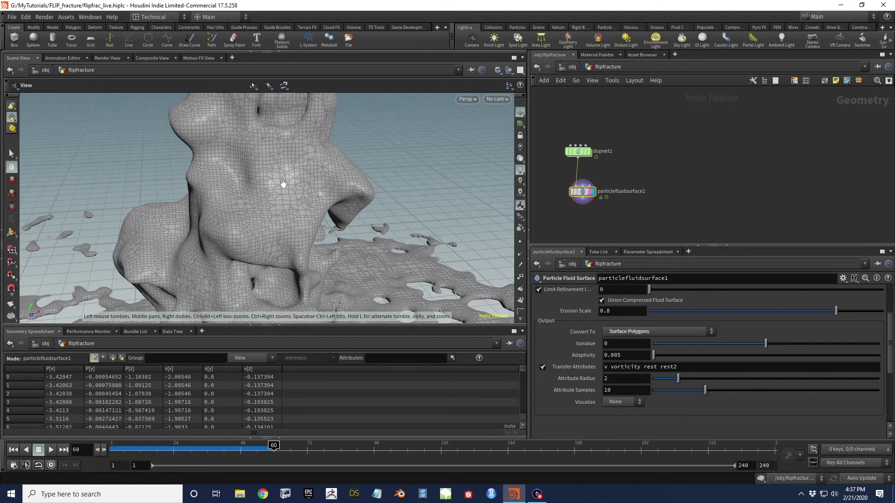
scroll(293, 196, up, 2)
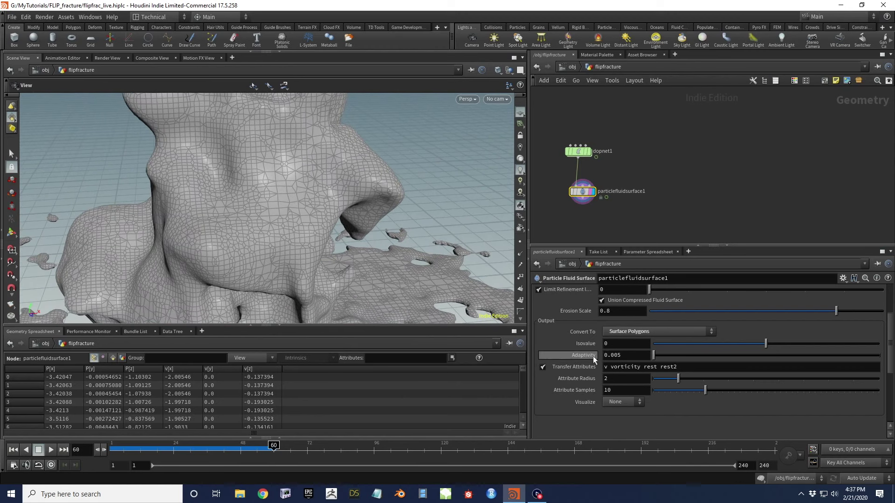
drag(330, 215, 401, 253)
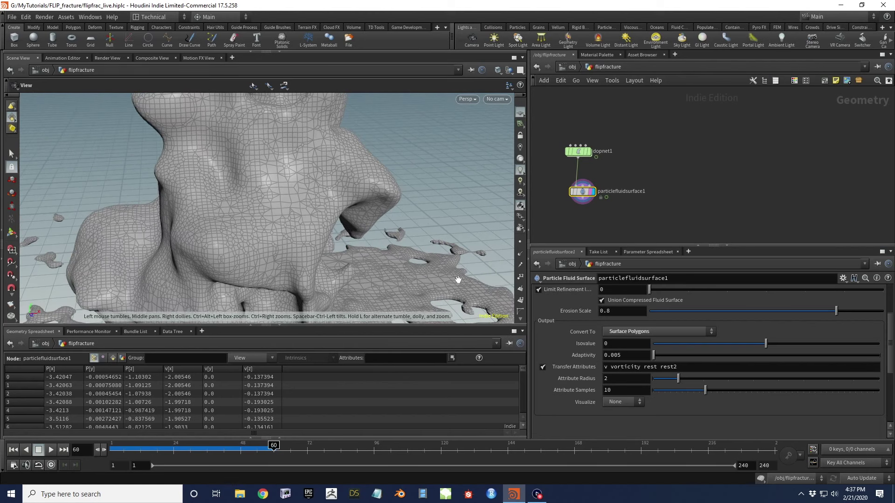
drag(300, 193, 323, 204)
Set Adaptivity to 0.5 and inspect the coarser, adaptive fluid mesh
text(5)
key(Return)
drag(326, 223, 314, 208)
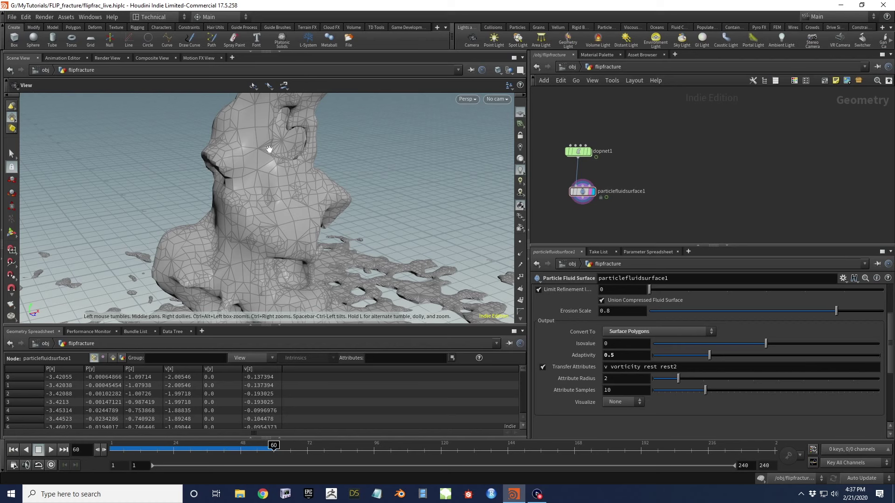
scroll(258, 163, down, 5)
scroll(303, 179, up, 8)
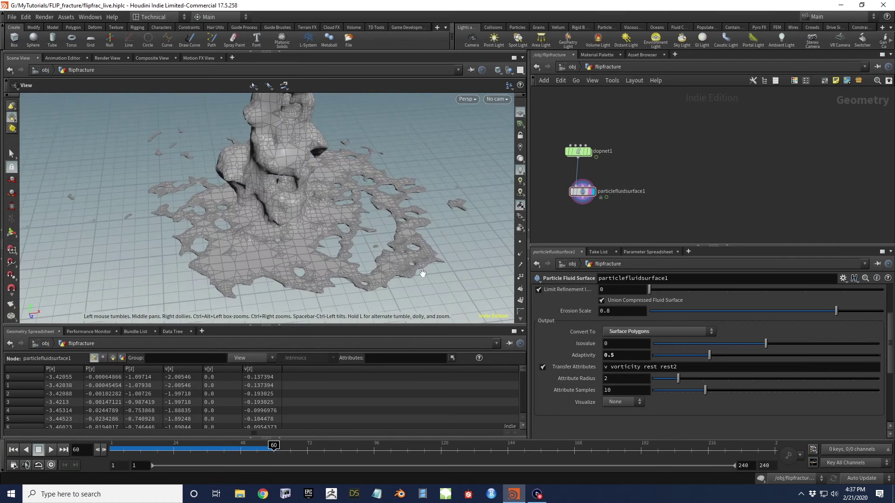
scroll(303, 196, up, 4)
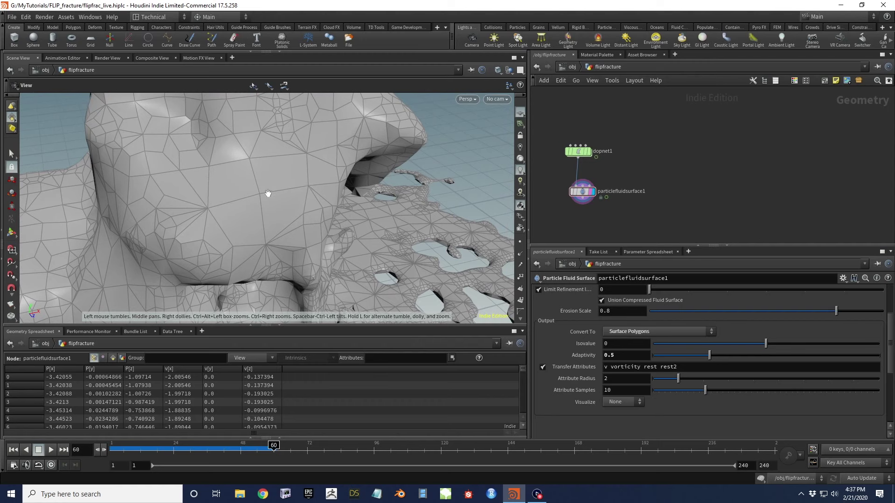
scroll(300, 234, down, 5)
Return Adaptivity to 0 and tumble around the dense, uniform fluid column
click(634, 356)
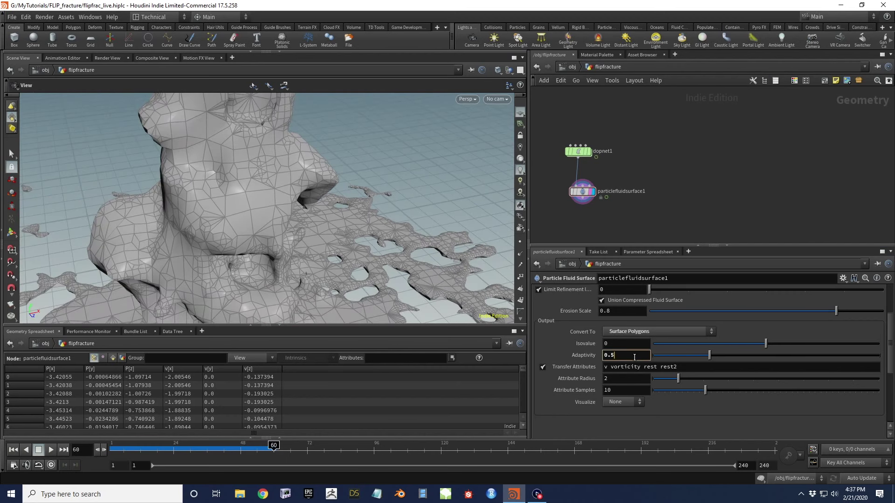
key(Return)
drag(216, 233, 287, 195)
drag(334, 172, 367, 268)
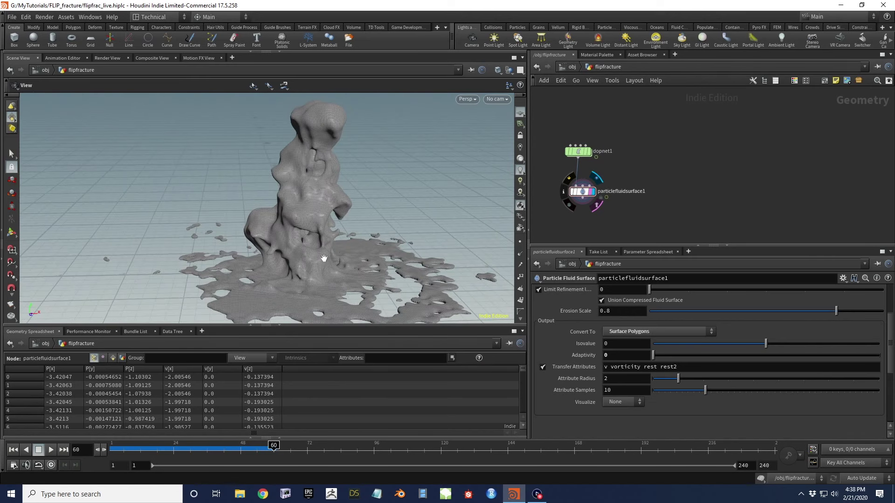
drag(301, 200, 329, 203)
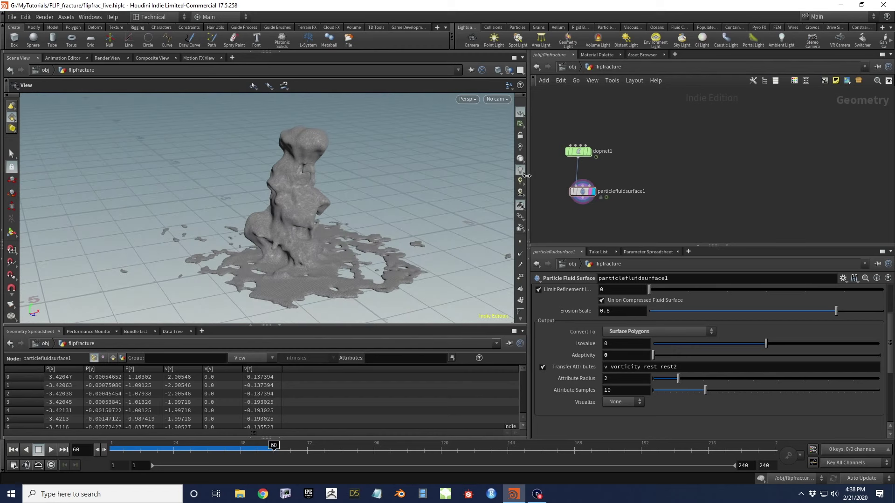
Display dopnet1 so the viewport shows the simulation's coloured particles
middle_drag(545, 165, 593, 161)
scroll(594, 141, up, 3)
click(598, 140)
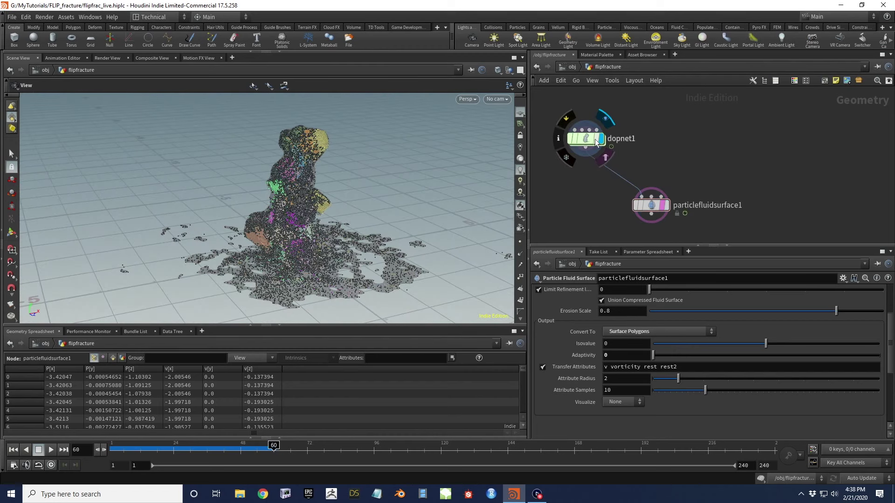
mouse_move(307, 200)
mouse_down()
mouse_move(298, 186)
mouse_move(323, 201)
mouse_up()
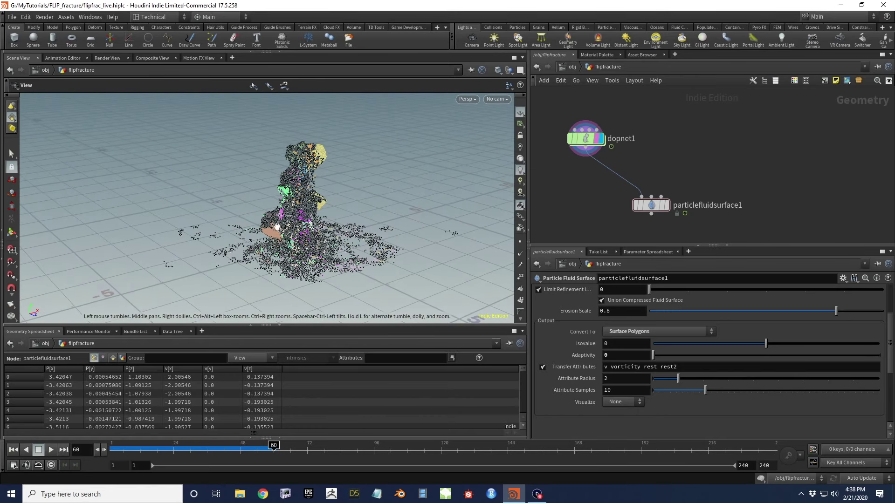
Jump back to the simulation start and orbit around the fractured cube
key(ctrl+Up)
drag(331, 158, 321, 188)
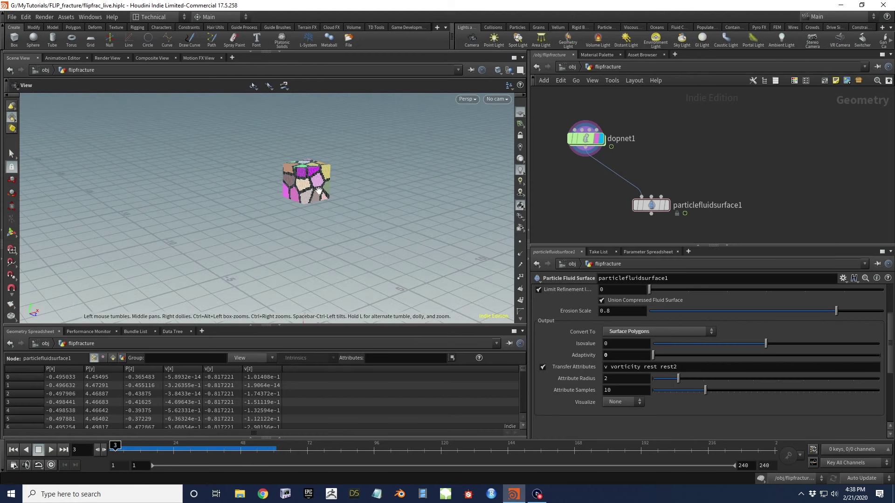
right_drag(320, 192, 327, 185)
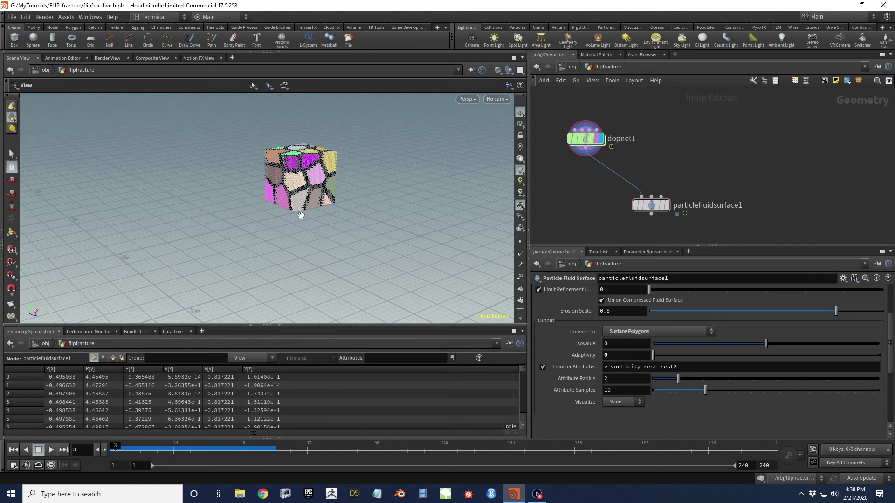
drag(299, 158, 305, 187)
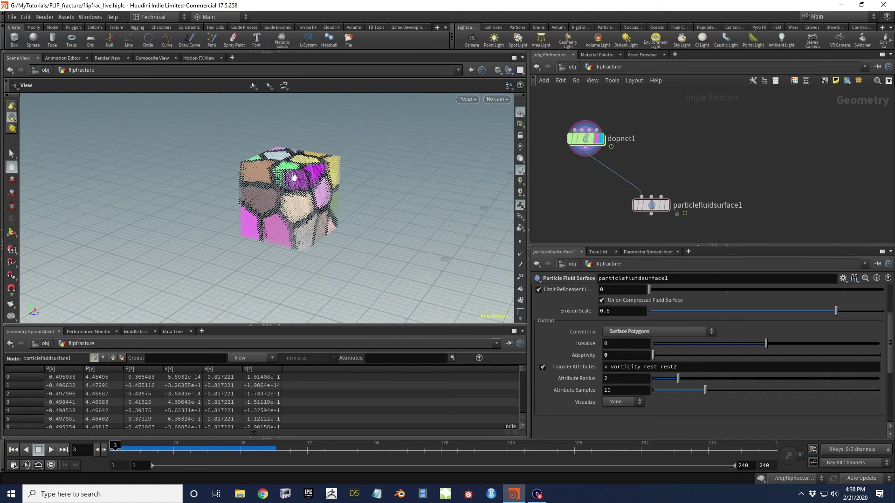
drag(296, 182, 352, 210)
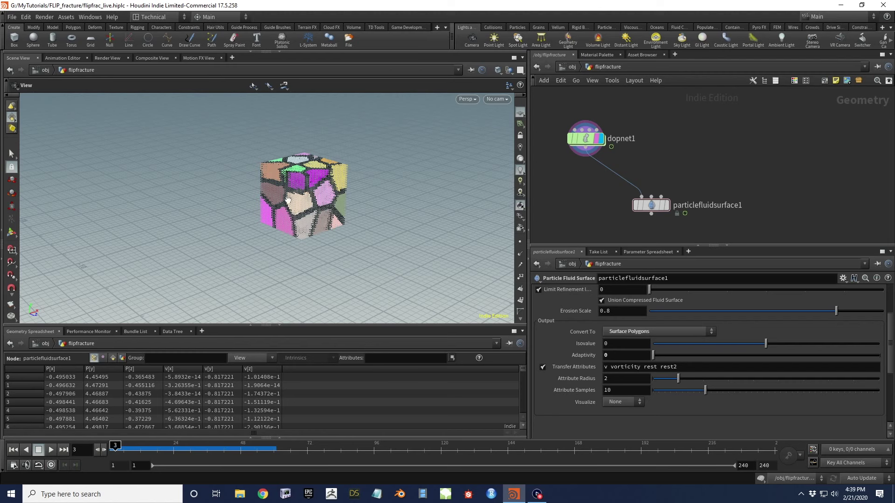
drag(305, 195, 278, 191)
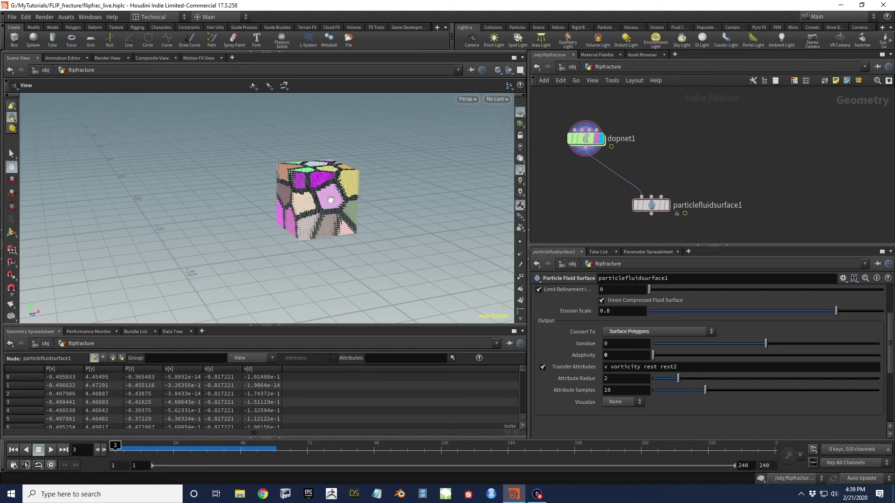
drag(326, 205, 313, 227)
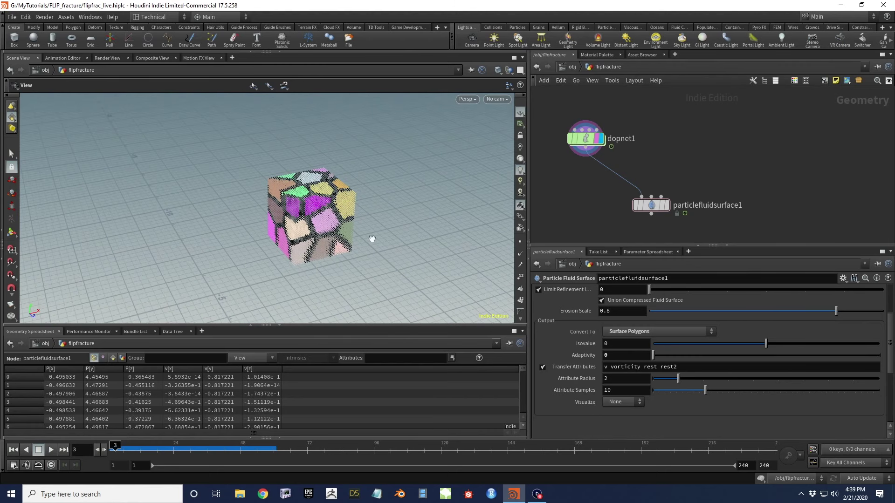
middle_drag(621, 205, 608, 163)
Display particlefluidsurface1 and advance to frame 48 to view the fluid column
click(656, 166)
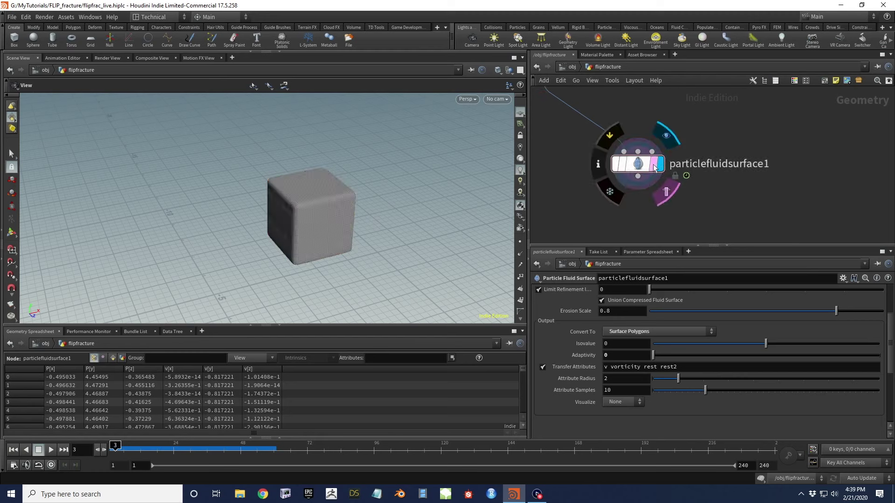
drag(415, 196, 336, 220)
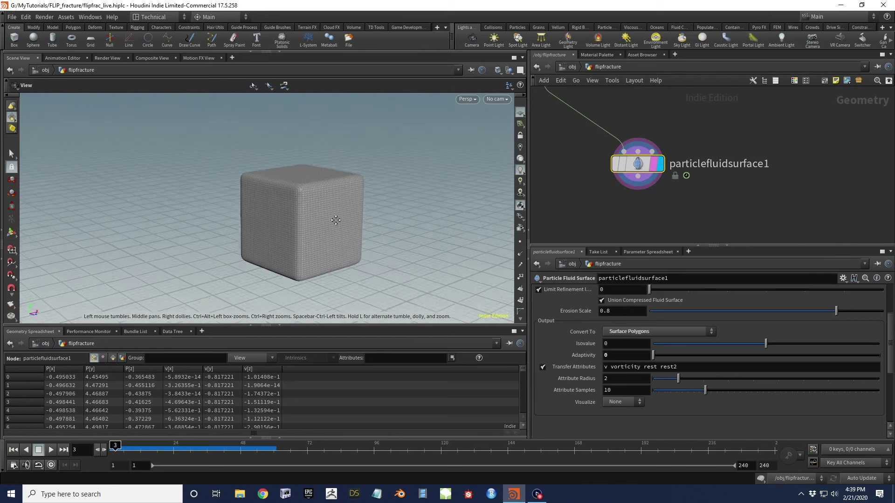
right_drag(336, 220, 320, 191)
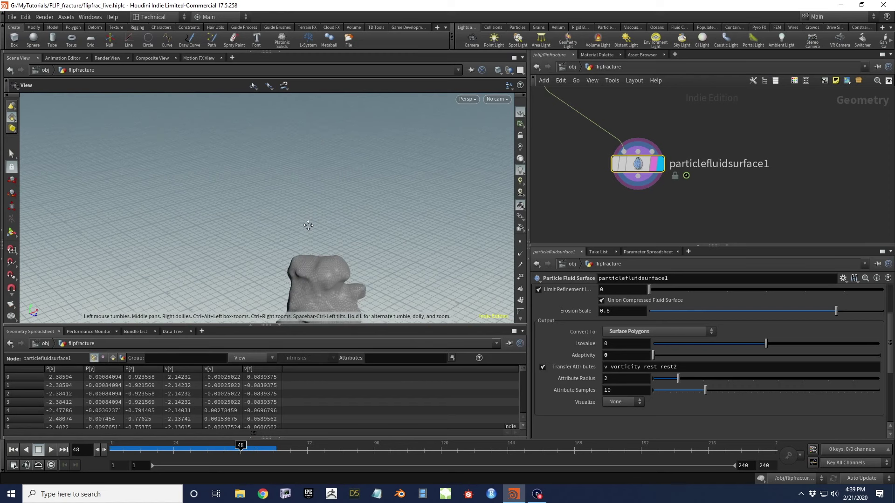
drag(331, 299, 372, 242)
drag(283, 248, 134, 213)
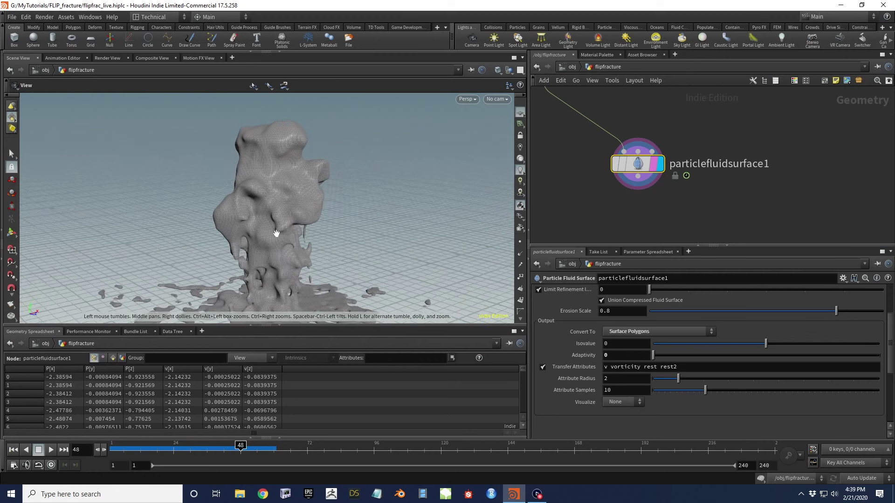
drag(277, 235, 271, 214)
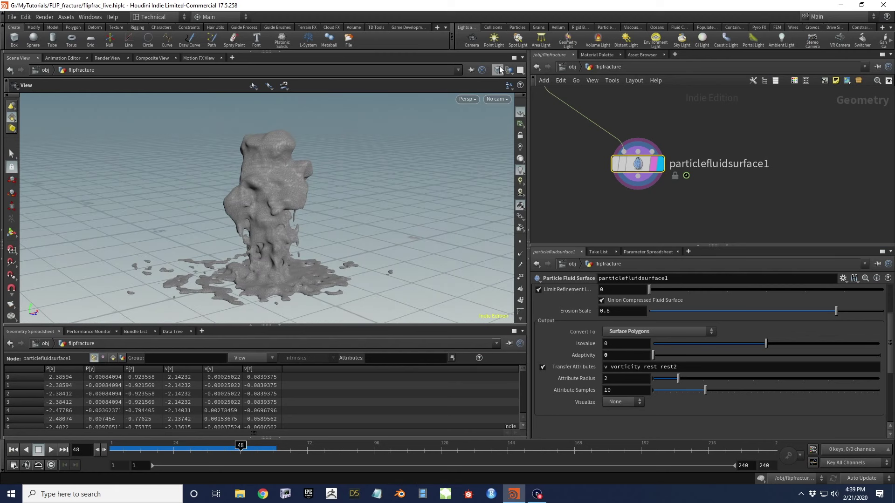
Switch the viewport shading to Smooth Shaded without wireframe
click(500, 70)
click(513, 152)
scroll(282, 198, up, 3)
drag(281, 197, 261, 150)
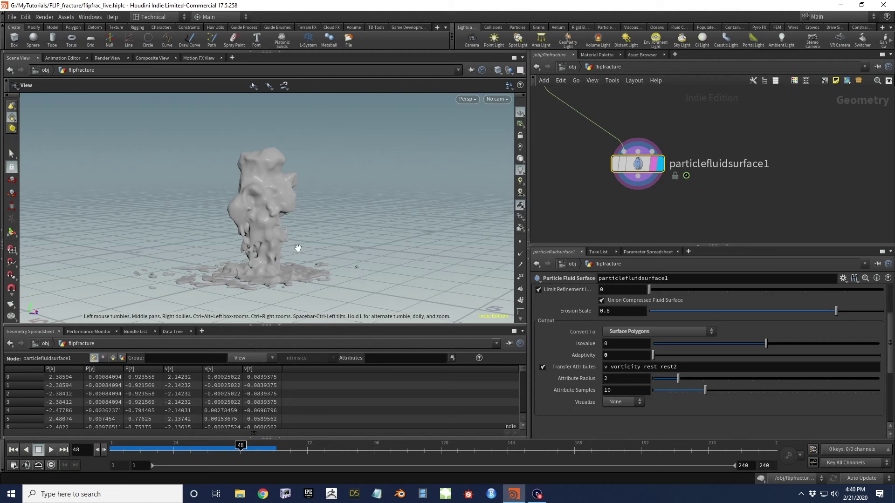
middle_drag(573, 137, 669, 204)
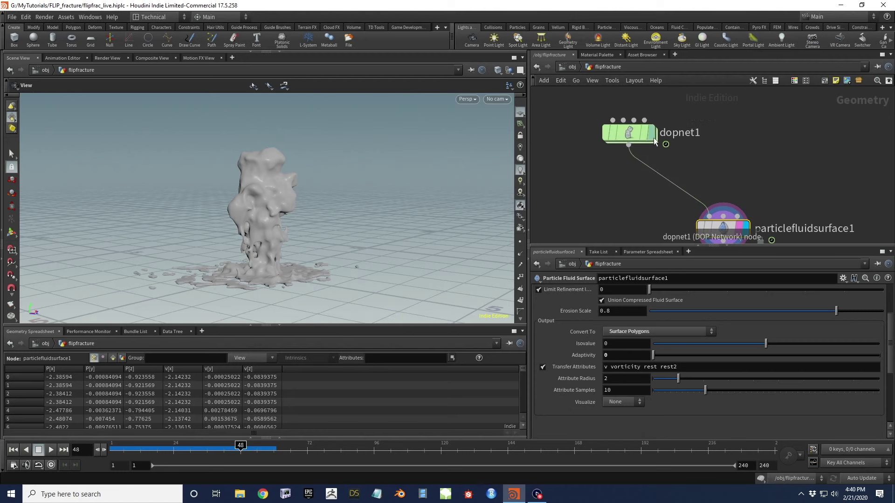
Display dopnet1 and bring the fracturing source node chain into view
click(650, 133)
scroll(608, 133, down, 3)
middle_drag(608, 133, 628, 171)
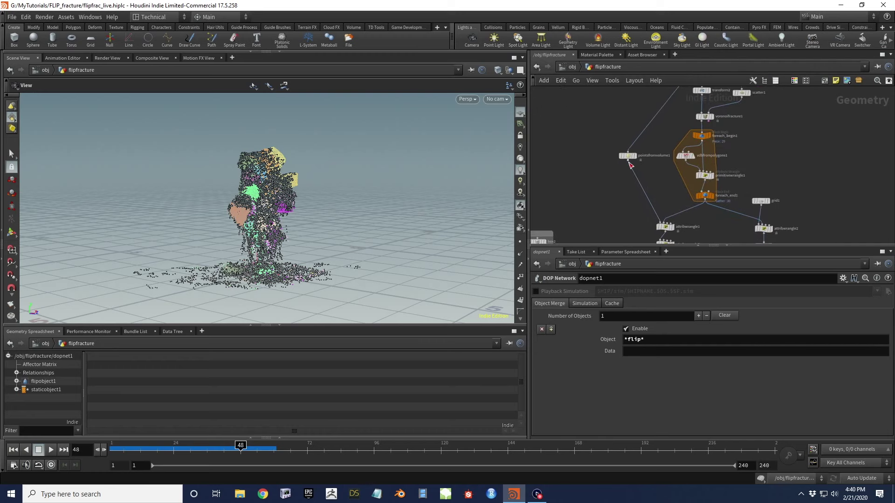
middle_drag(593, 144, 620, 187)
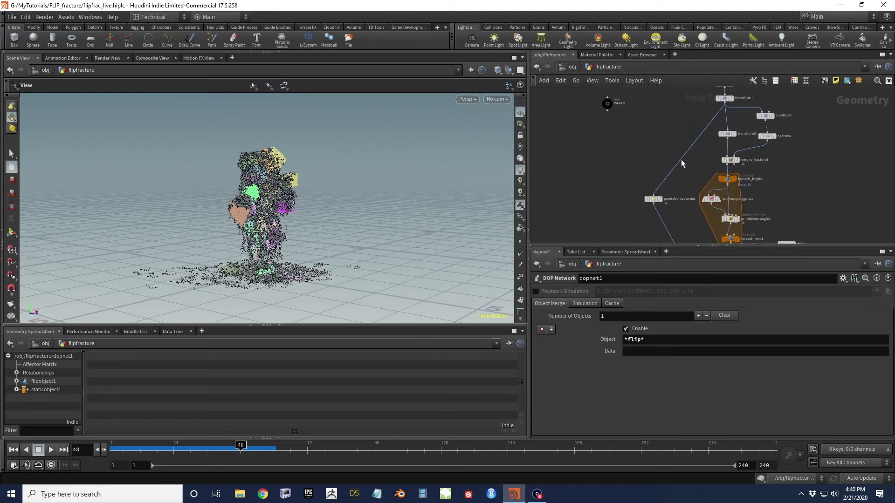
Add a VDB from Polygons node fed by transform1 with Voxel Size 0.01
drag(724, 104, 595, 198)
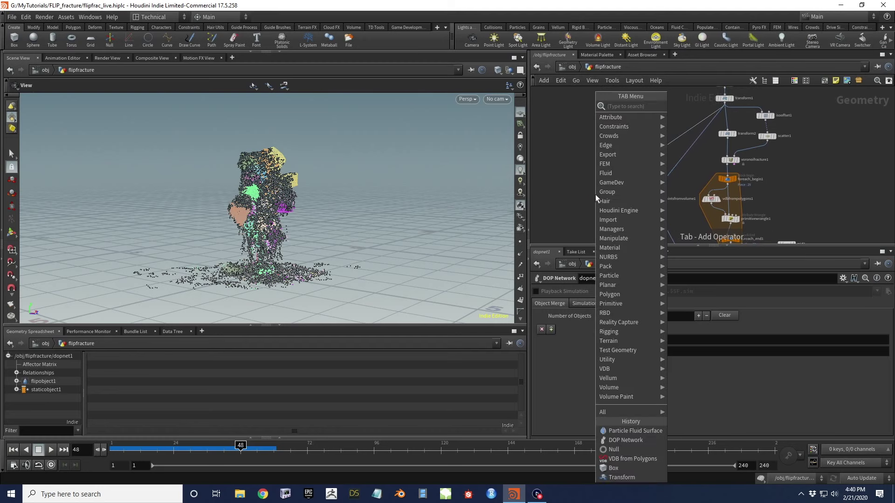
text(vdb from)
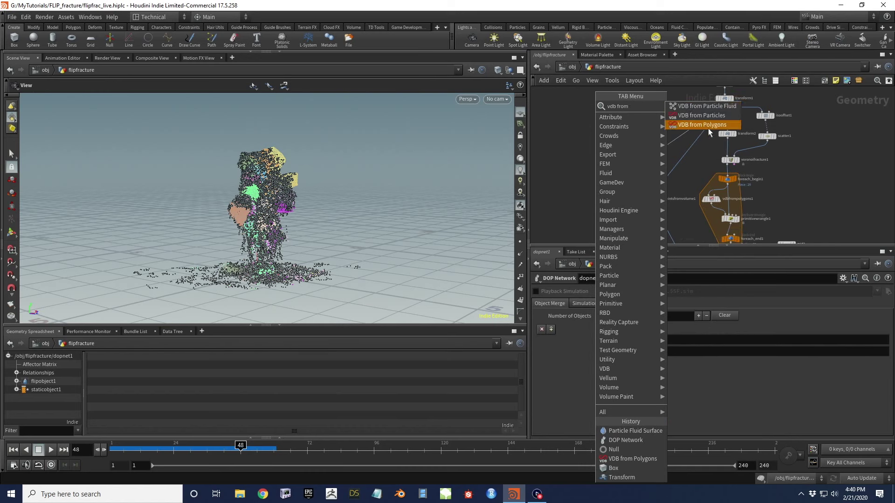
click(702, 124)
click(625, 294)
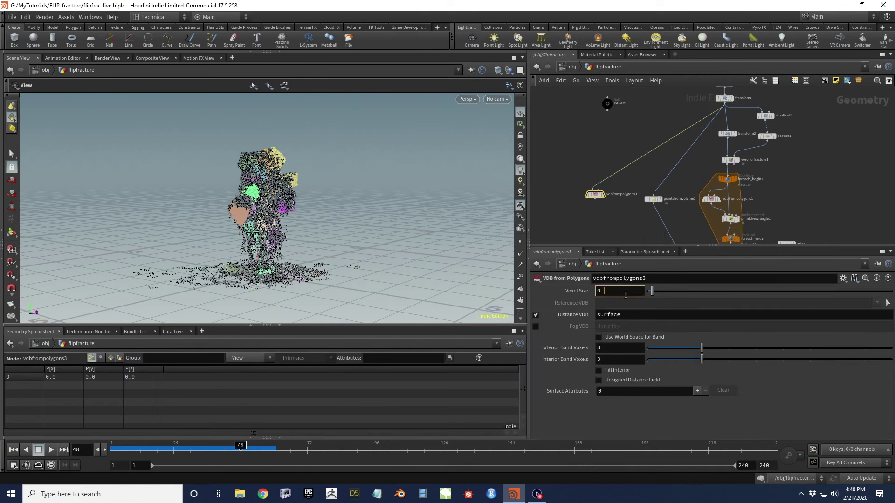
key(Return)
middle_drag(617, 205, 606, 167)
drag(597, 156, 604, 163)
key(Tab)
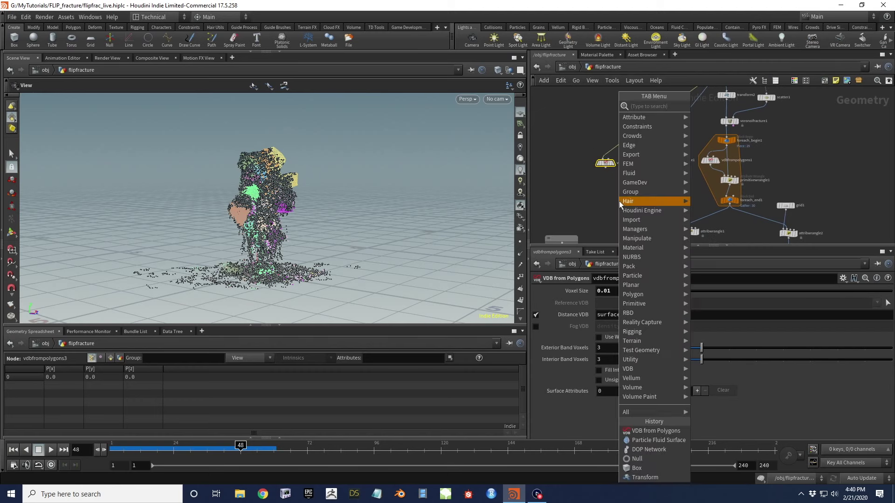
Add an Attribute Wrangle below the VDB node and wire the VDB into it
text(attribw)
key(Return)
click(619, 200)
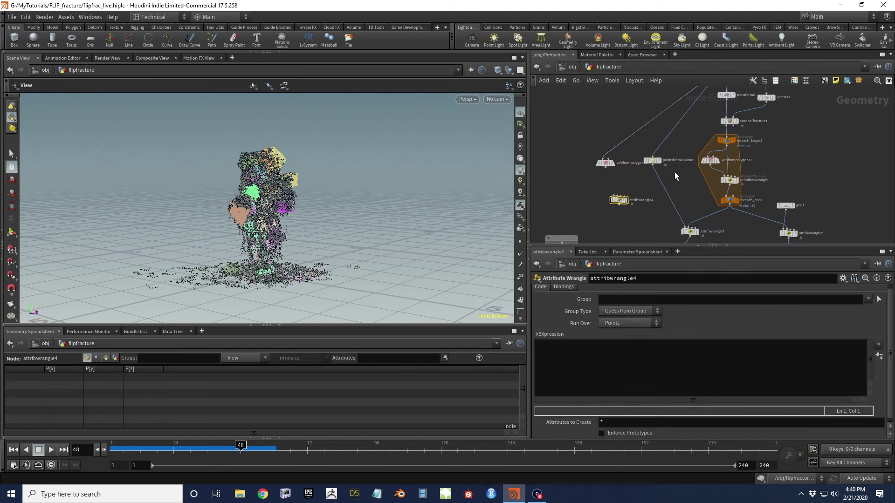
drag(653, 167, 614, 196)
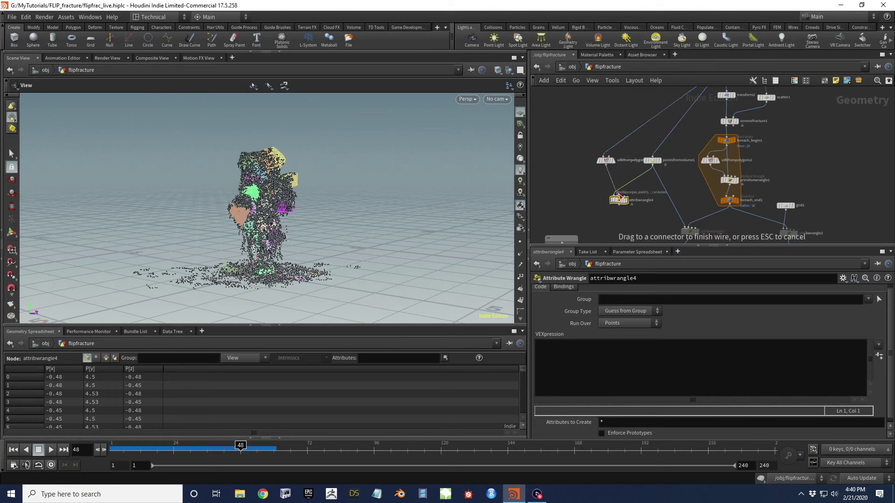
click(585, 353)
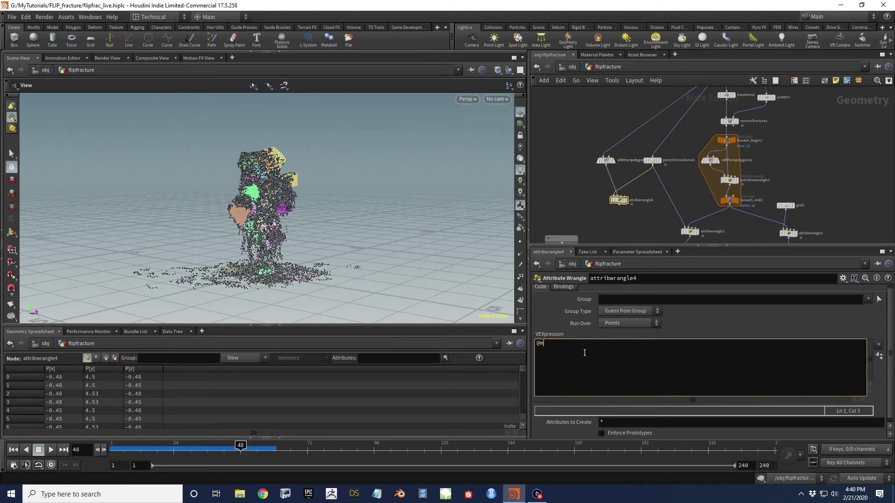
text(@maindist)
key(BackSpace)
key(BackSpace)
key(BackSpace)
text(epth = volumesample(1,"surface",@P);)
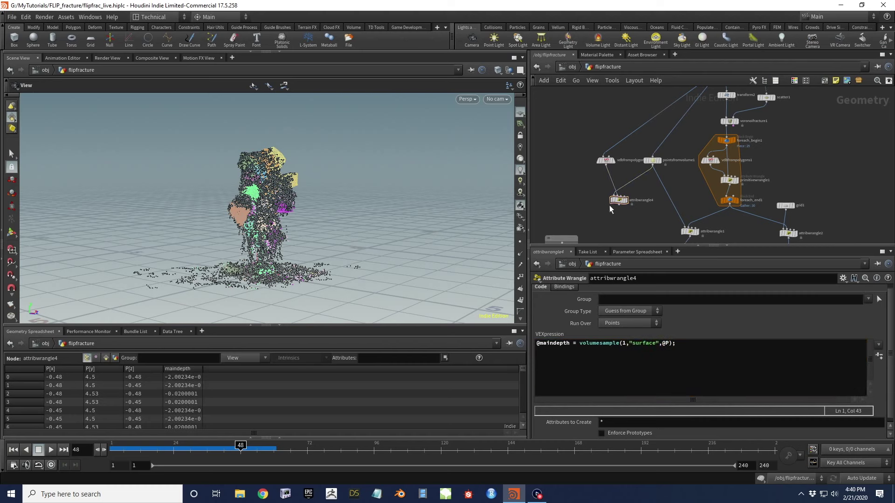
scroll(610, 203, up, 3)
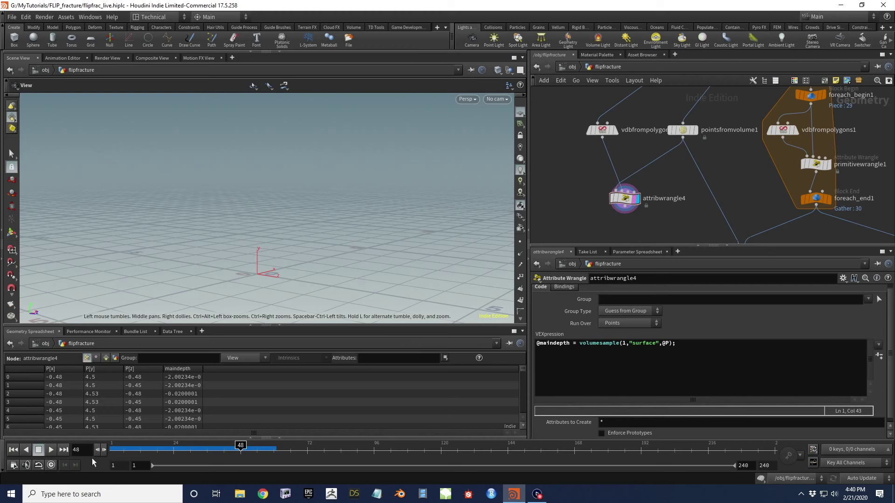
click(13, 450)
drag(213, 295, 300, 160)
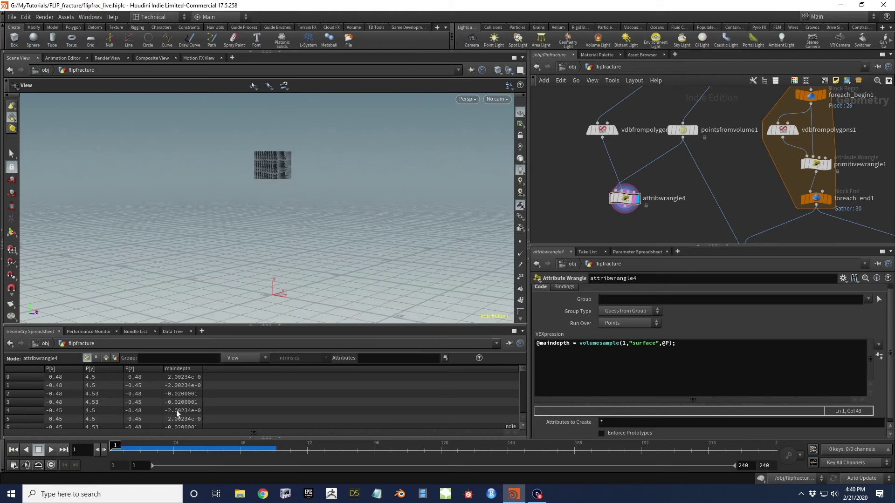
Rename attribwrangle4 to rest_info
mouse_move(275, 159)
mouse_down()
mouse_move(305, 176)
mouse_move(264, 145)
mouse_move(275, 170)
mouse_up()
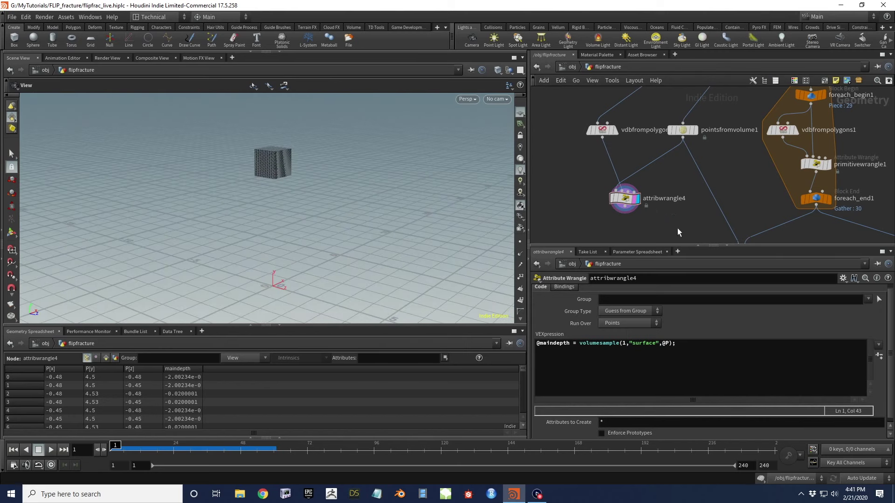
middle_drag(632, 211, 628, 172)
drag(628, 170, 663, 162)
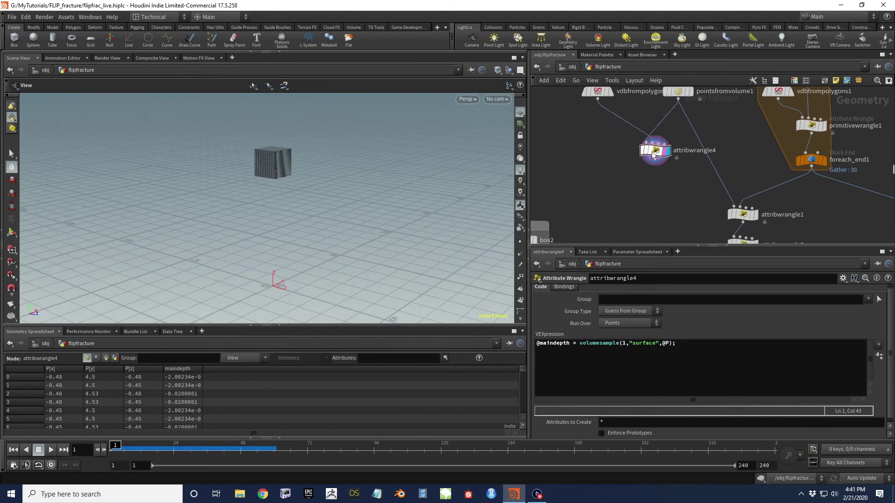
double_click(689, 150)
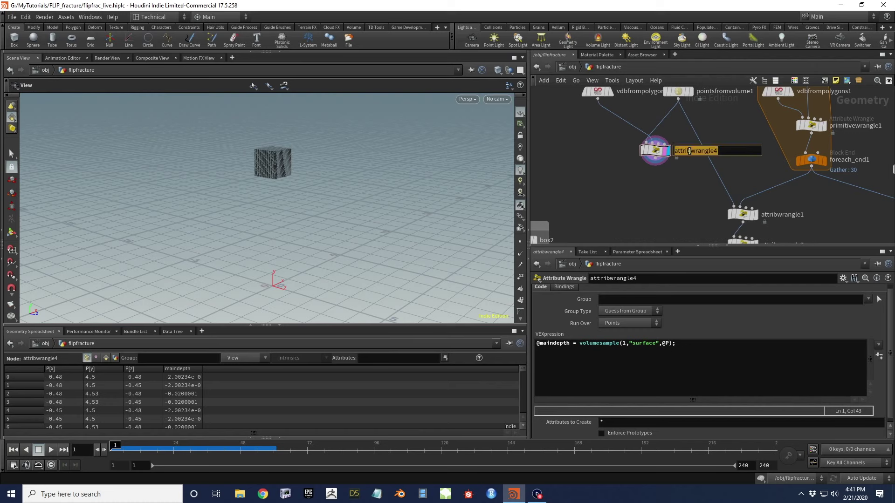
text(rr)
text(st_info)
key(Return)
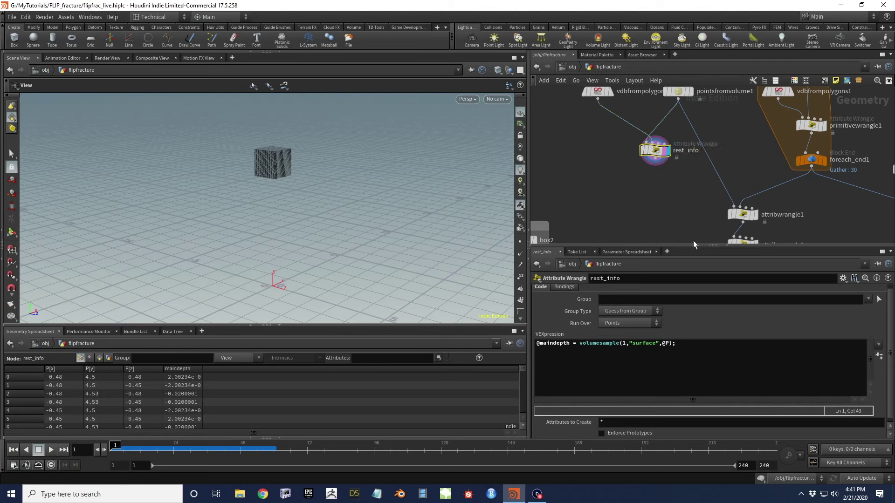
Add a second VEX line, v@iniPos = @P;, to store each point's initial position
click(682, 344)
key(Return)
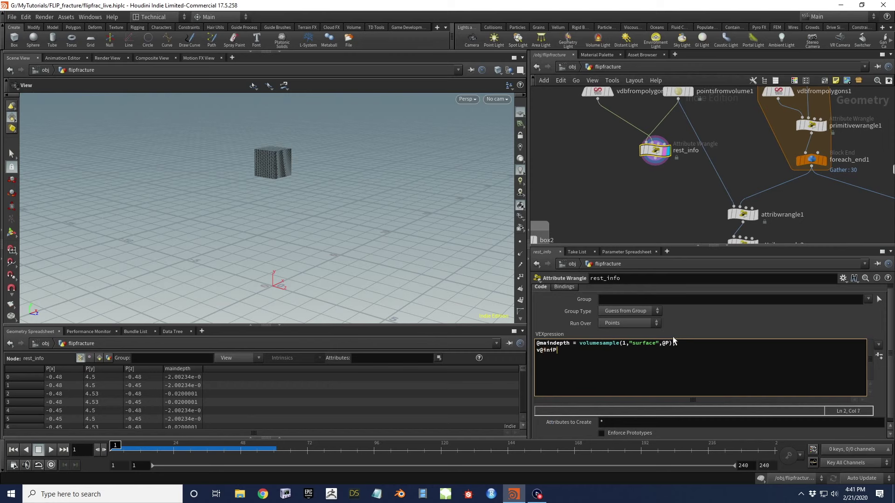
text(v@iniPos = @P;)
click(711, 211)
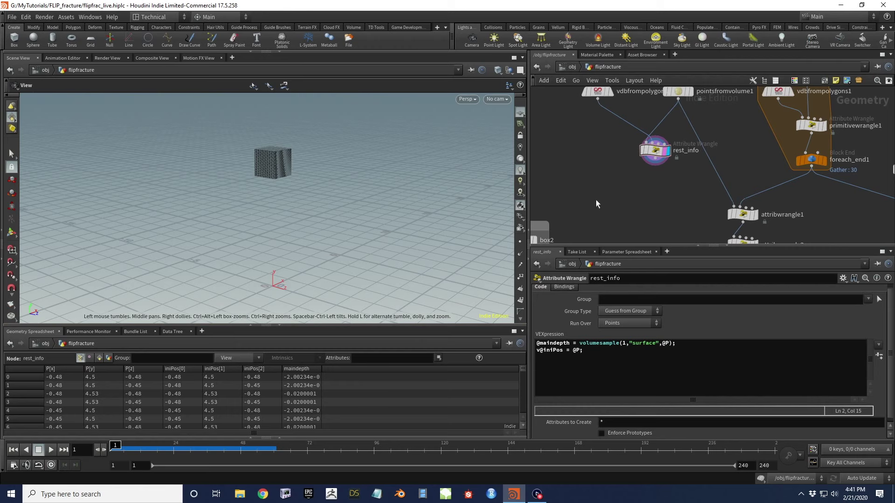
drag(263, 170, 268, 172)
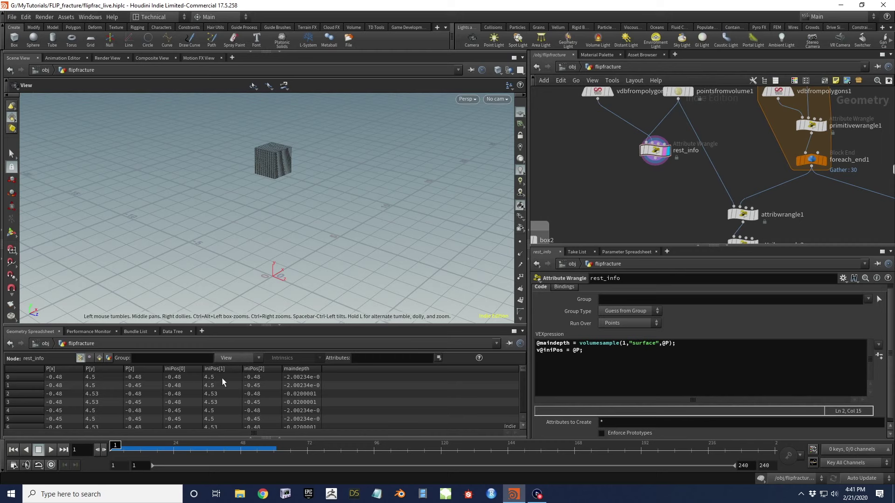
Wire rest_info's output into attribwrangle1 and tidy the node layout
drag(655, 163, 735, 205)
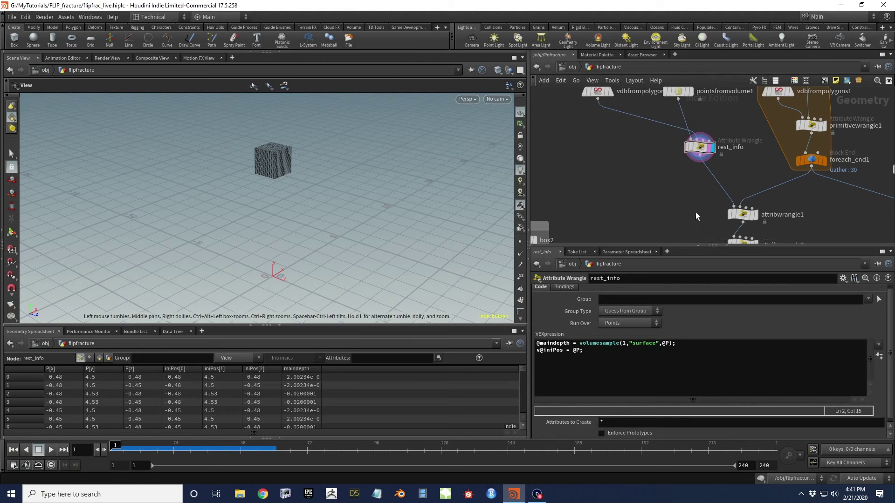
middle_drag(695, 212, 635, 116)
scroll(635, 116, down, 5)
drag(567, 175, 613, 171)
scroll(606, 169, up, 2)
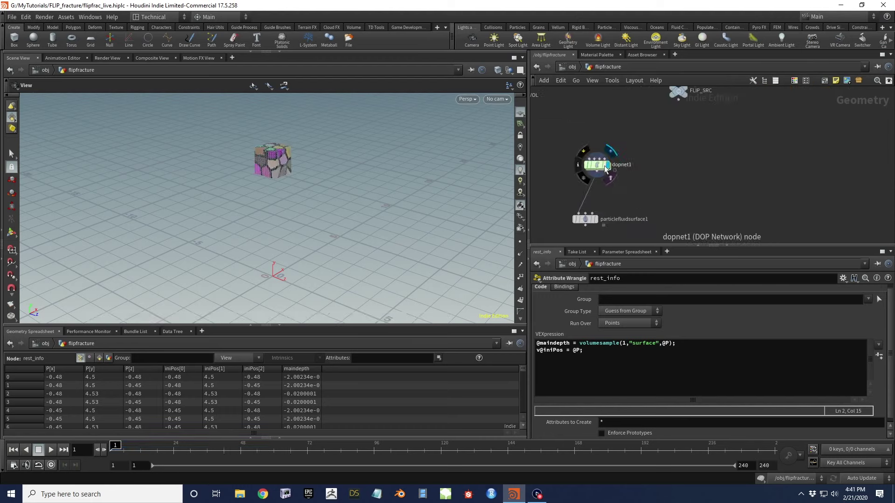
Inside dopnet1, select flipsolver1 and open its Volume Motion > Reseeding settings
double_click(601, 167)
drag(580, 127, 713, 159)
click(580, 291)
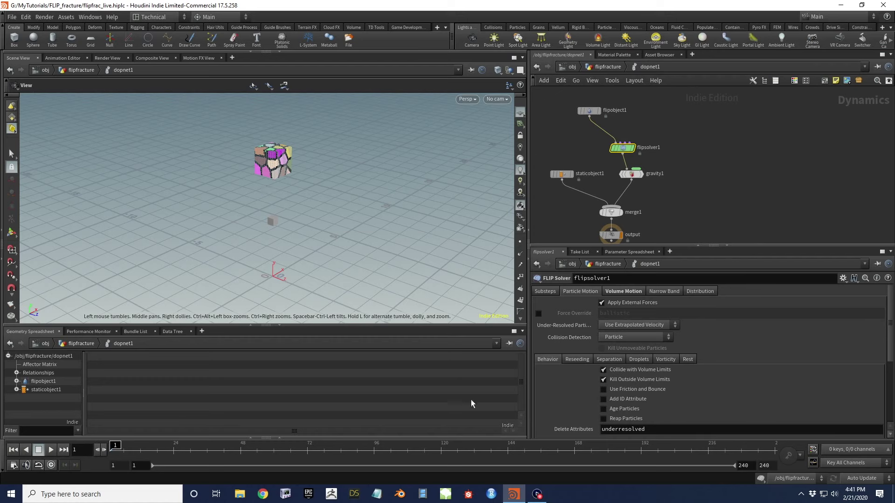
click(581, 359)
scroll(578, 380, down, 3)
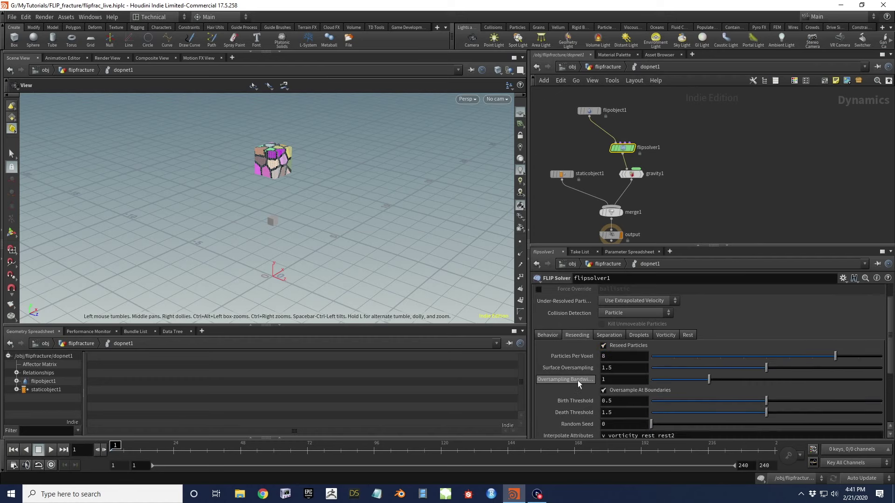
scroll(569, 366, down, 1)
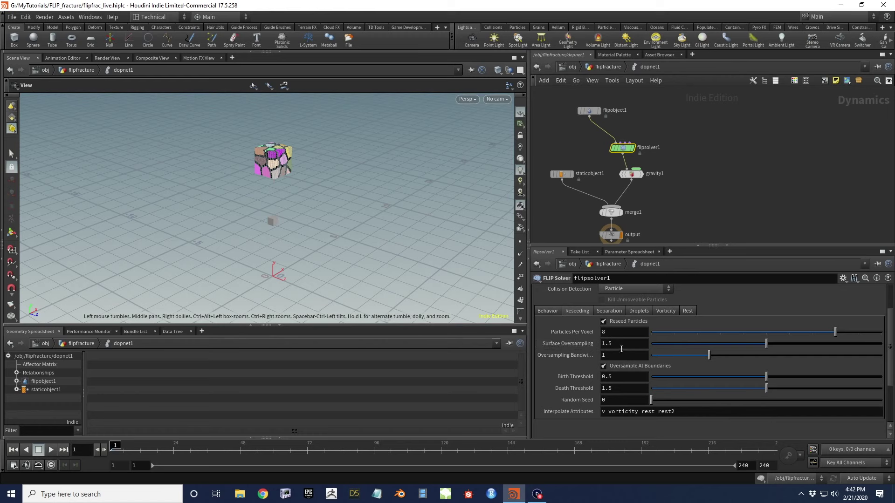
Append 'iniPos maindepth' to the Interpolate Attributes list after v vorticity rest rest2
drag(280, 196, 276, 164)
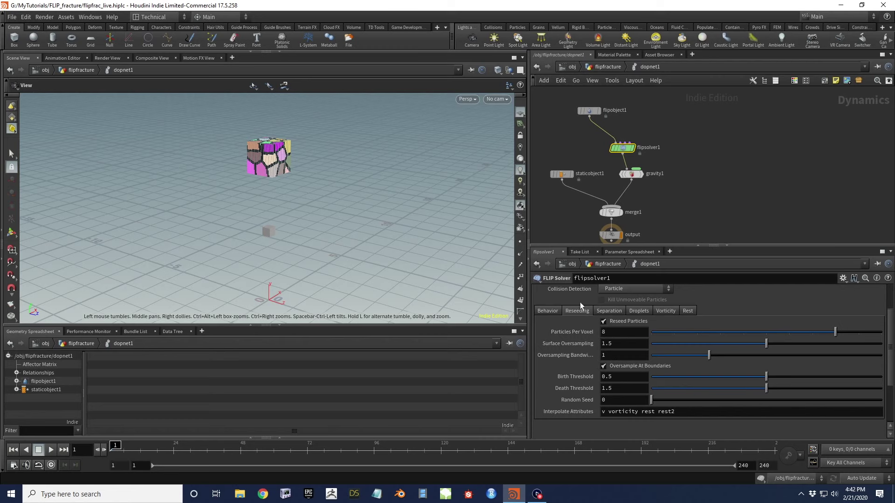
scroll(584, 338, up, 1)
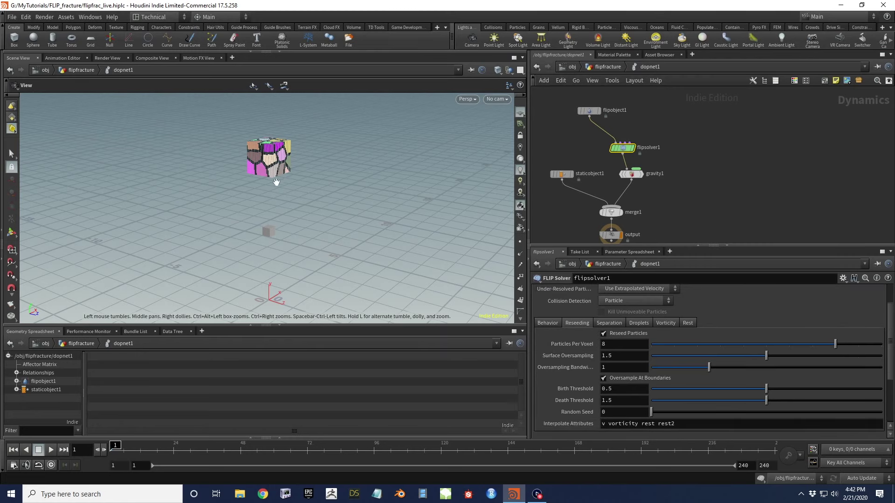
scroll(290, 156, up, 5)
drag(290, 156, 222, 140)
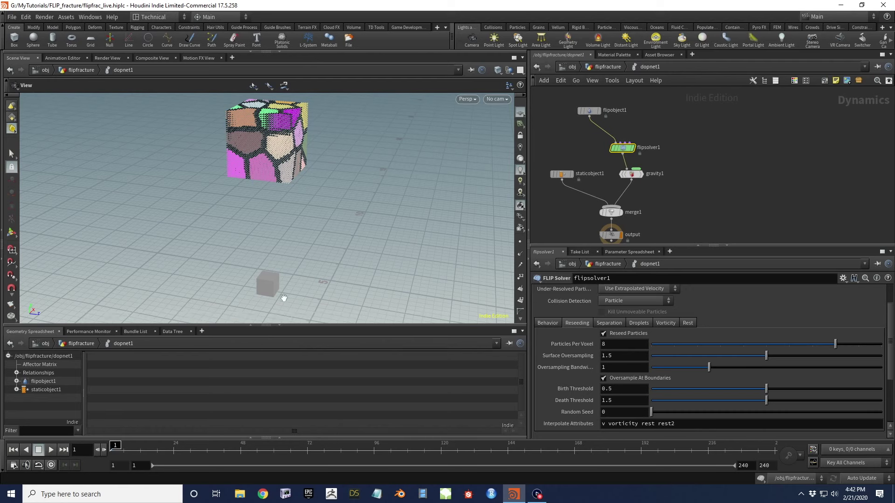
drag(293, 152, 289, 158)
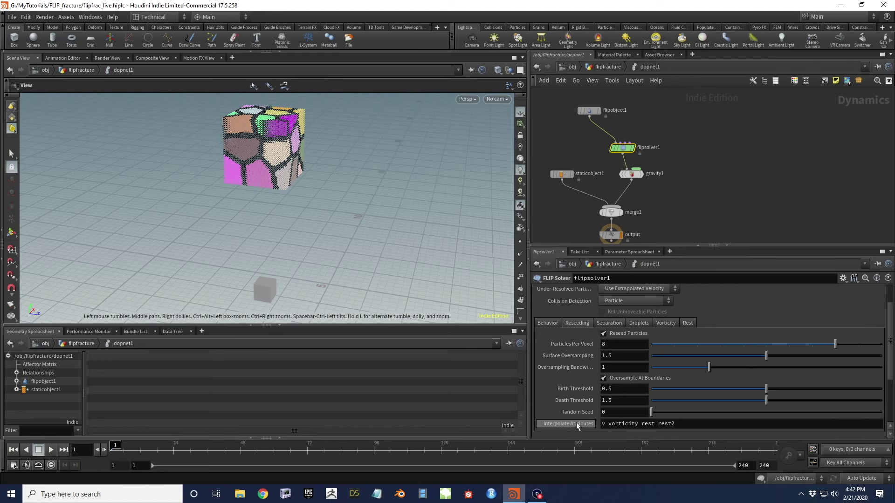
mouse_move(577, 421)
click(692, 427)
text(ini)
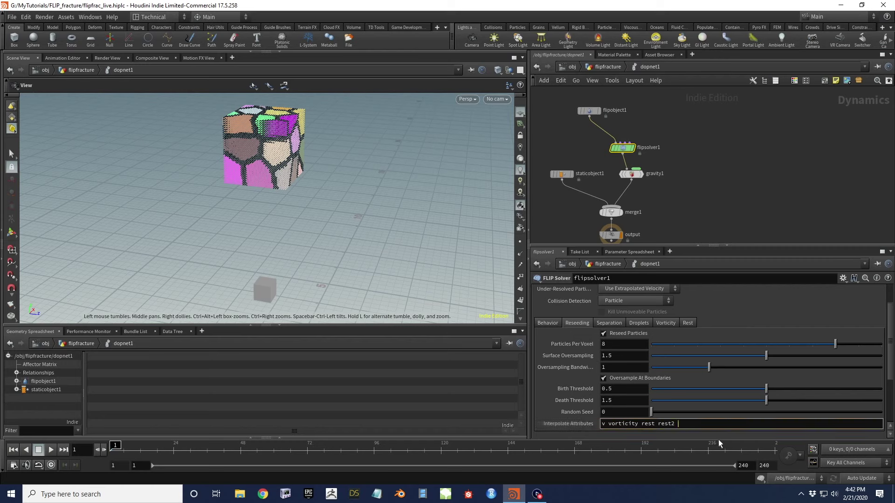
text(Pos maindepth)
key(Return)
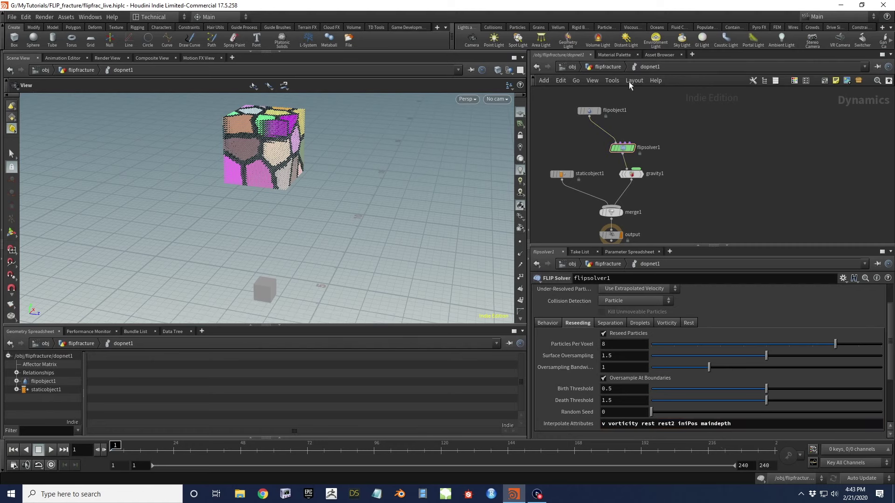
Back at the flipfracture level, delete an accidentally added colour adjustment node below dopnet1
click(608, 67)
middle_drag(658, 191, 674, 135)
drag(674, 135, 641, 128)
key(Tab)
text(a)
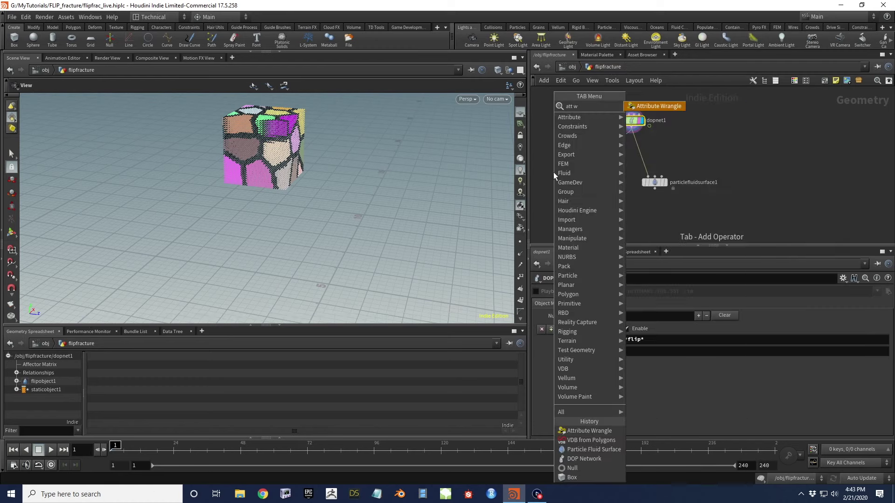
text(co)
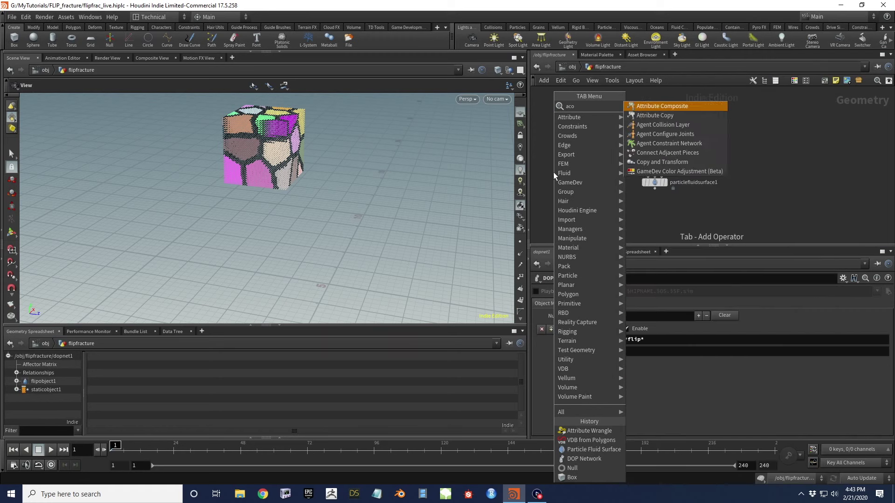
key(Escape)
click(553, 171)
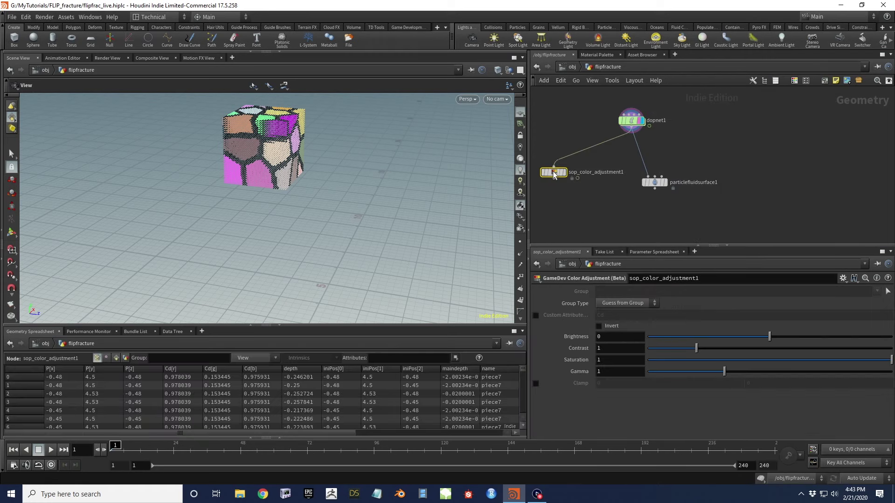
drag(588, 132, 558, 132)
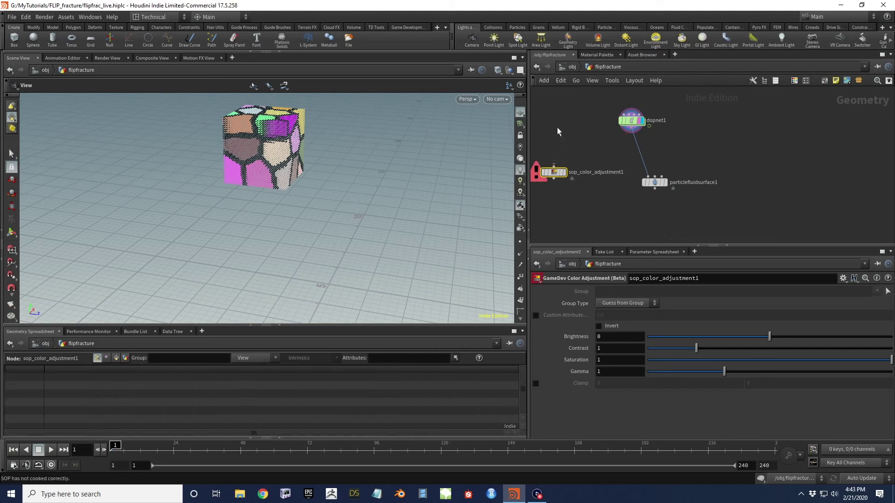
key(Delete)
Add a displayed color4 node after dopnet1 and play the simulation to frame 25
drag(624, 132, 569, 164)
click(569, 165)
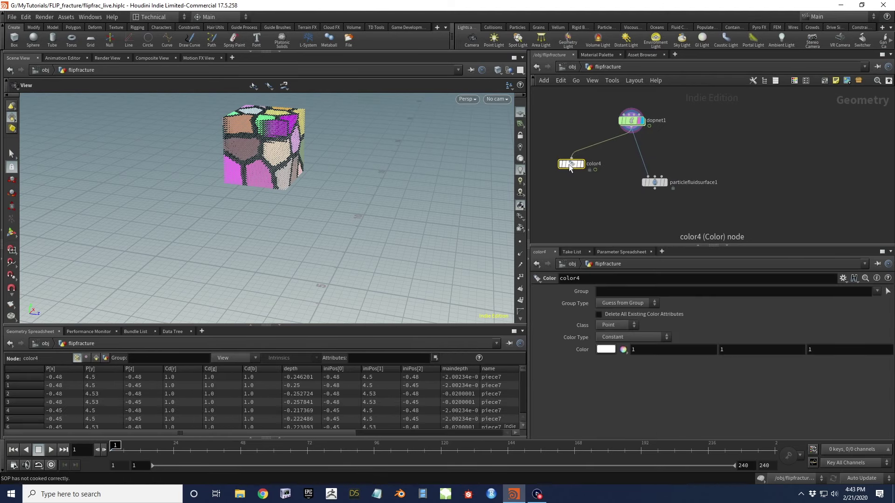
click(583, 163)
mouse_move(578, 167)
mouse_down()
mouse_move(562, 192)
mouse_move(576, 179)
mouse_up()
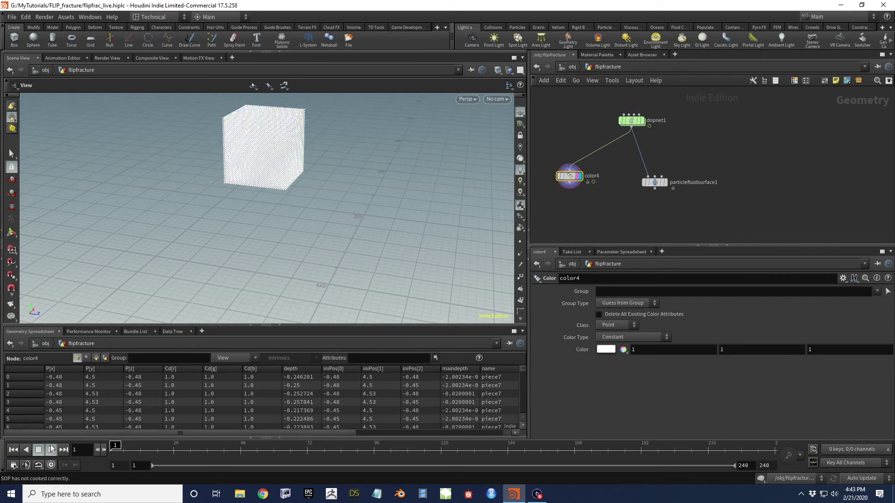
click(52, 450)
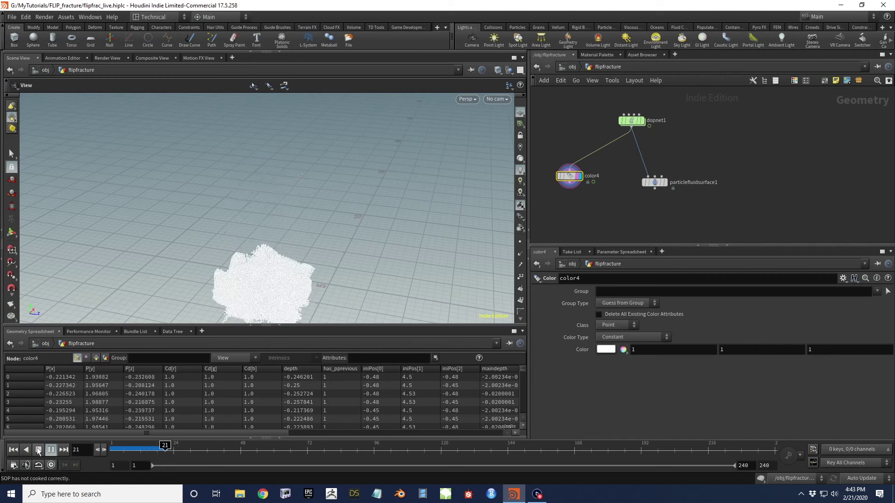
click(39, 450)
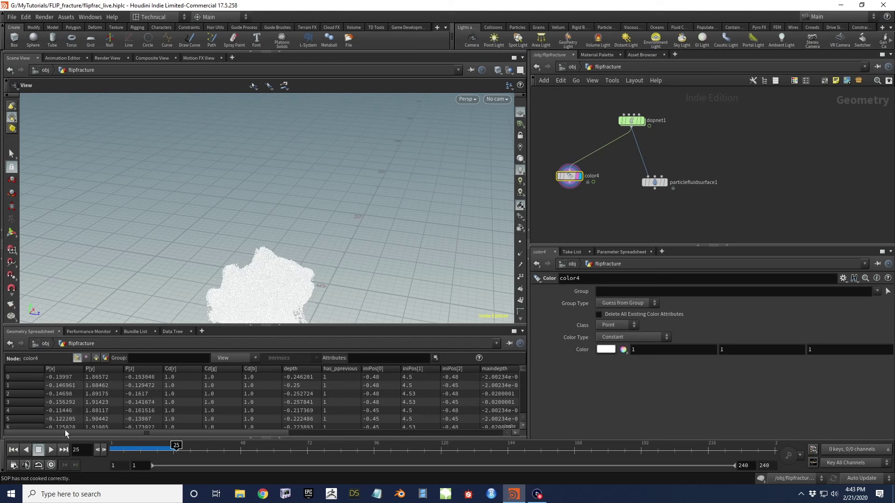
Set color4 to Ramp from Attribute using maindepth, sort the spreadsheet by maindepth, return to frame 1
middle_drag(270, 279, 286, 178)
drag(286, 178, 251, 172)
drag(224, 431, 323, 429)
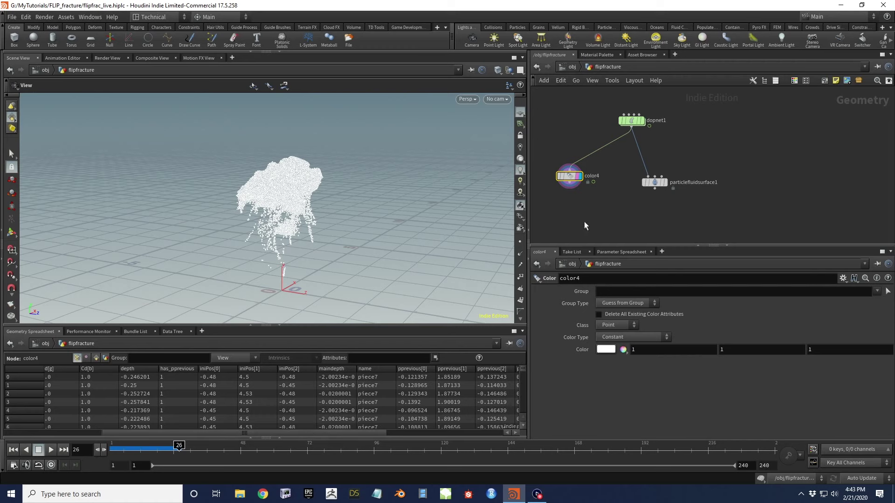
middle_drag(586, 228, 605, 205)
click(620, 337)
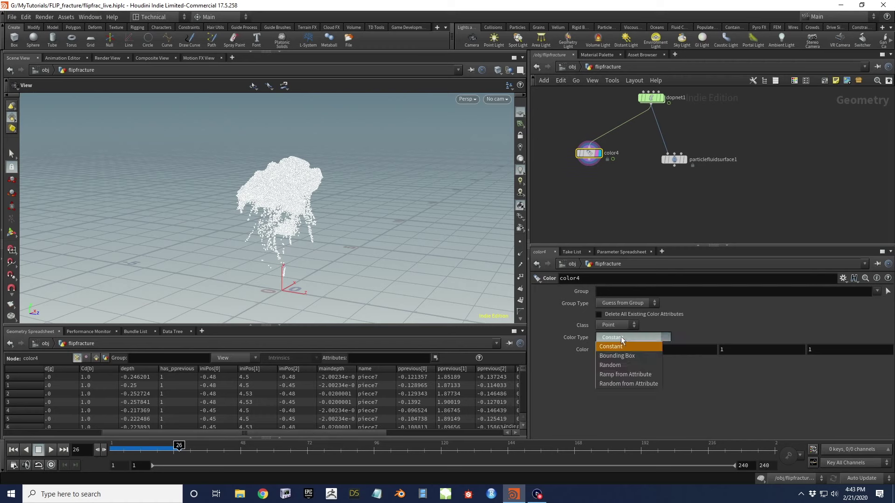
click(642, 372)
click(611, 349)
text(maindepth)
click(608, 208)
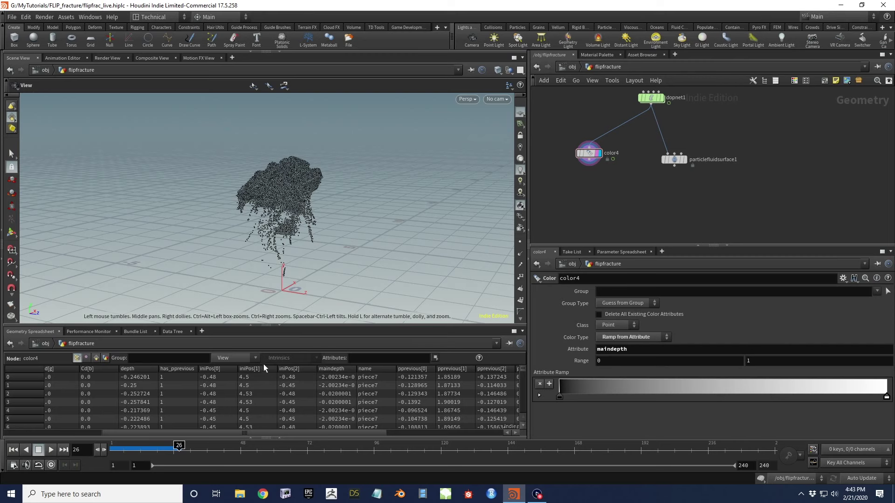
click(338, 368)
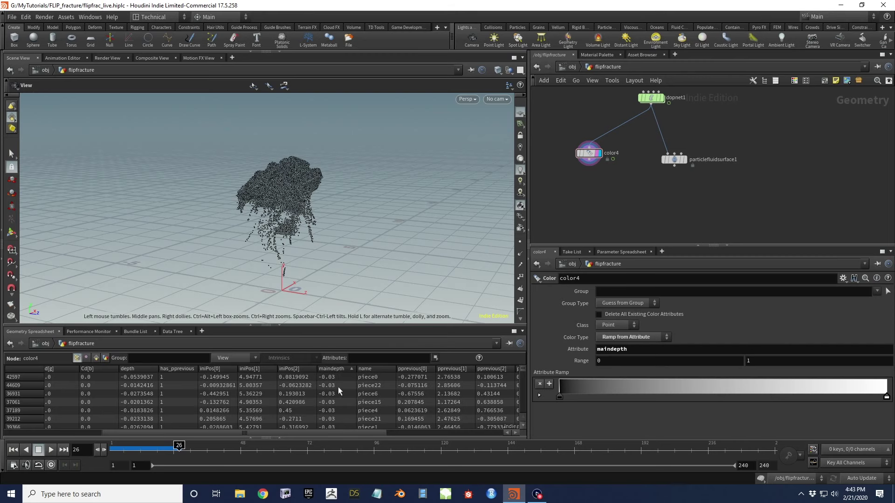
click(13, 450)
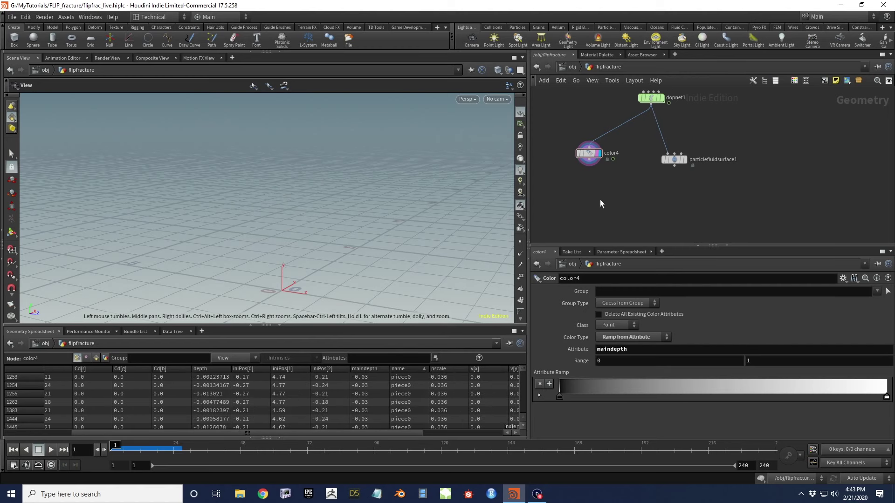
Turn on Fill Interior for vdbfrompolygons3
scroll(583, 133, down, 6)
scroll(606, 140, up, 5)
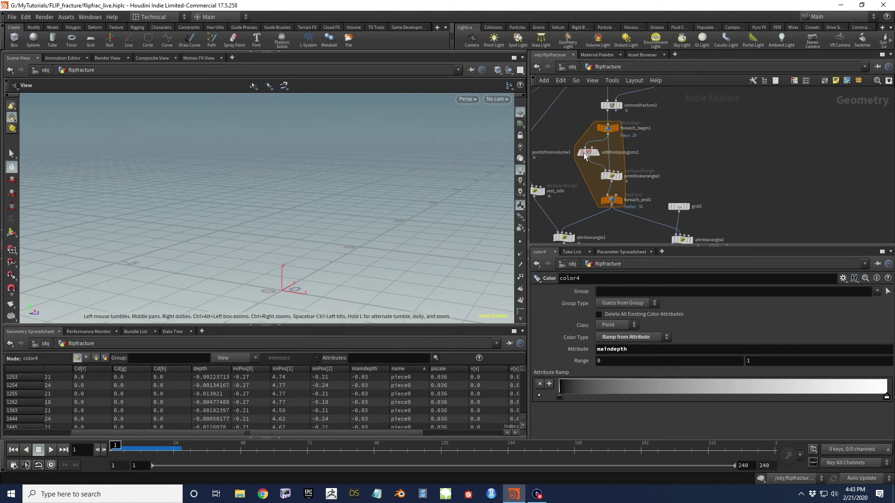
click(588, 152)
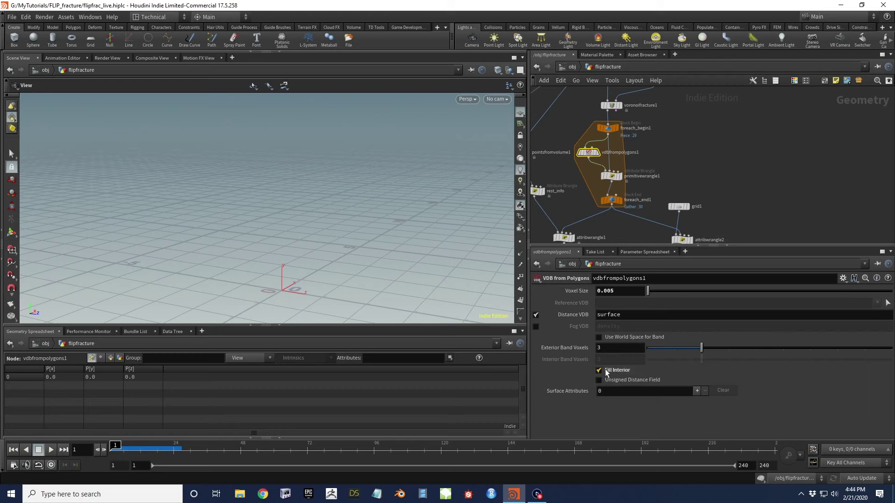
middle_drag(513, 182, 591, 159)
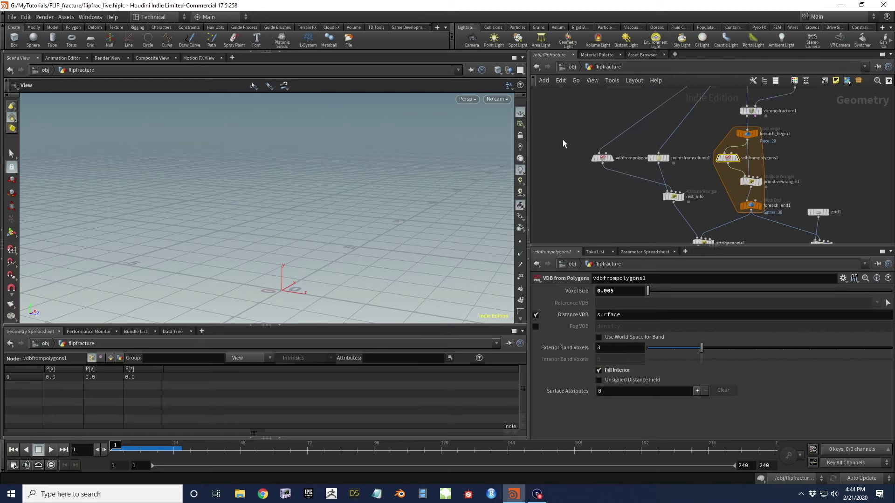
click(601, 159)
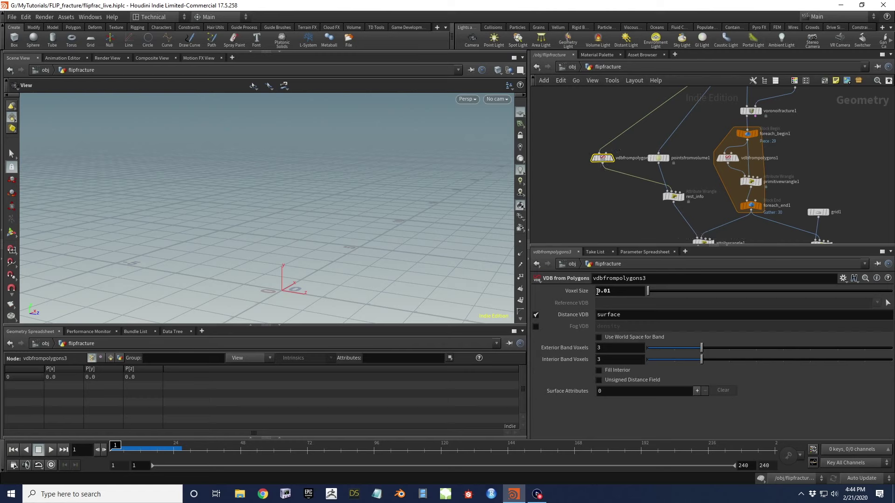
click(600, 370)
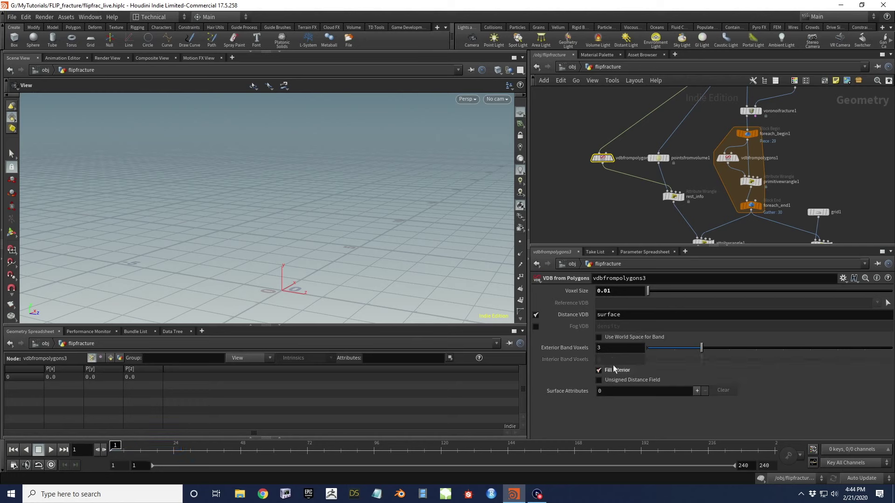
Display color4 and play back the recooked fluid simulation
middle_drag(588, 186, 559, 179)
click(594, 200)
click(51, 450)
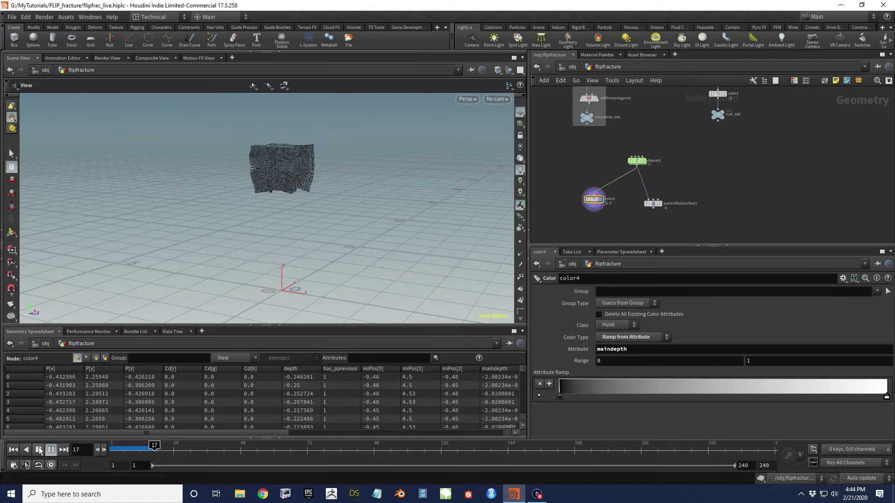
Stop playback, sort the spreadsheet by maindepth and set color4's ramp Range max to -.5
click(39, 450)
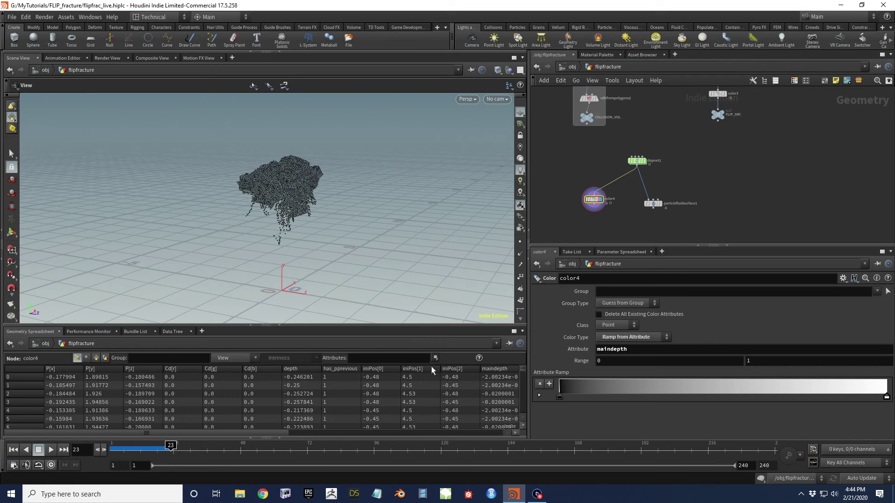
click(503, 369)
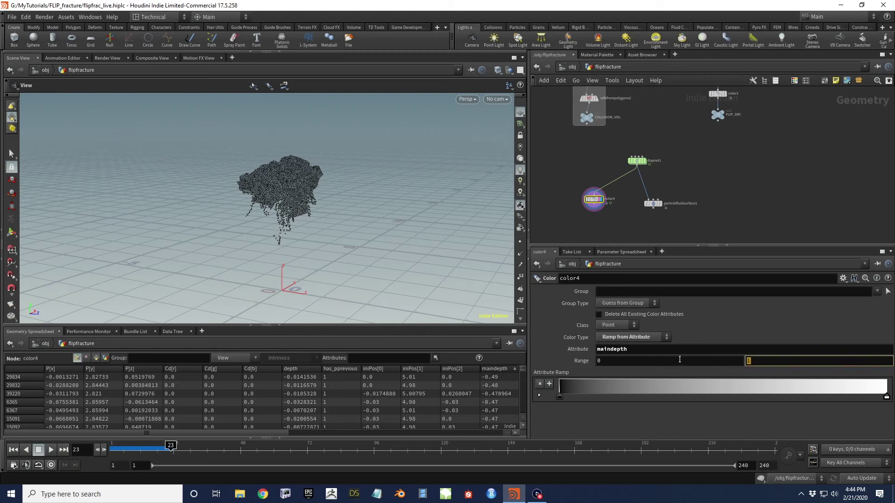
key(Return)
Scrub the timeline to inspect the splash around frame 20, then return to frame 1
drag(326, 163, 291, 198)
mouse_move(171, 449)
mouse_down()
mouse_move(144, 449)
mouse_move(171, 449)
mouse_move(147, 449)
mouse_move(162, 449)
mouse_up()
drag(247, 187, 280, 191)
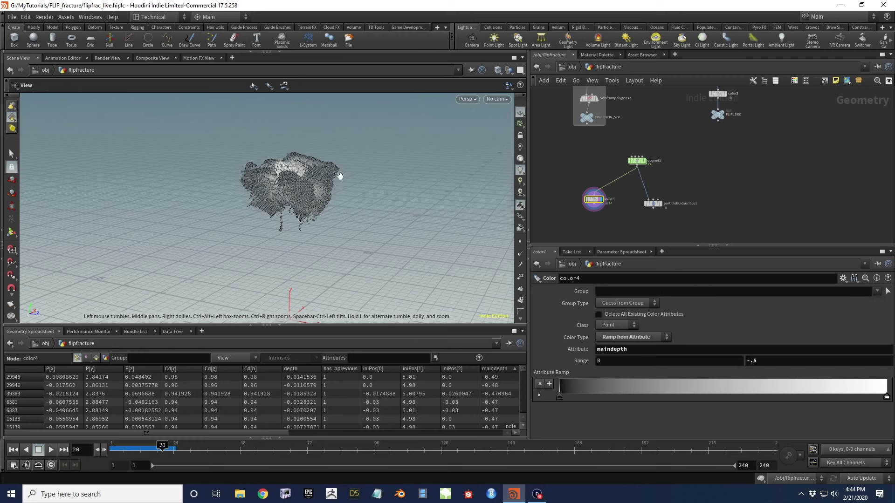
drag(162, 449, 110, 452)
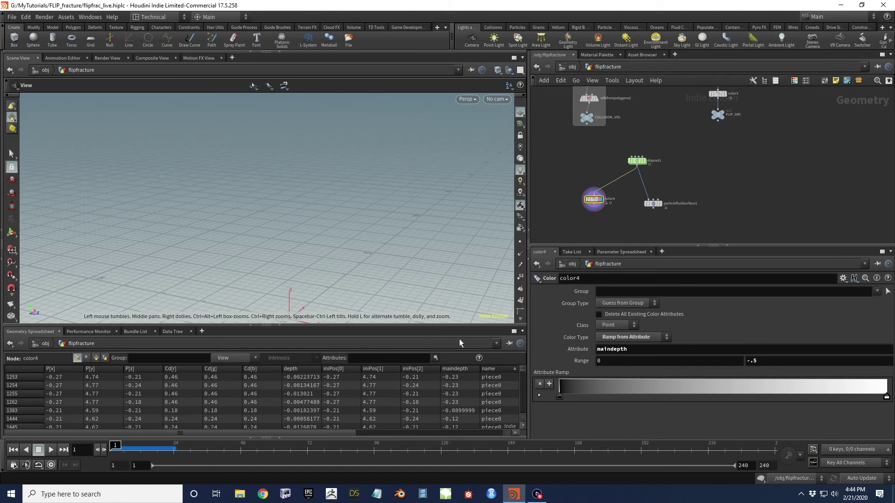
middle_drag(620, 227, 565, 222)
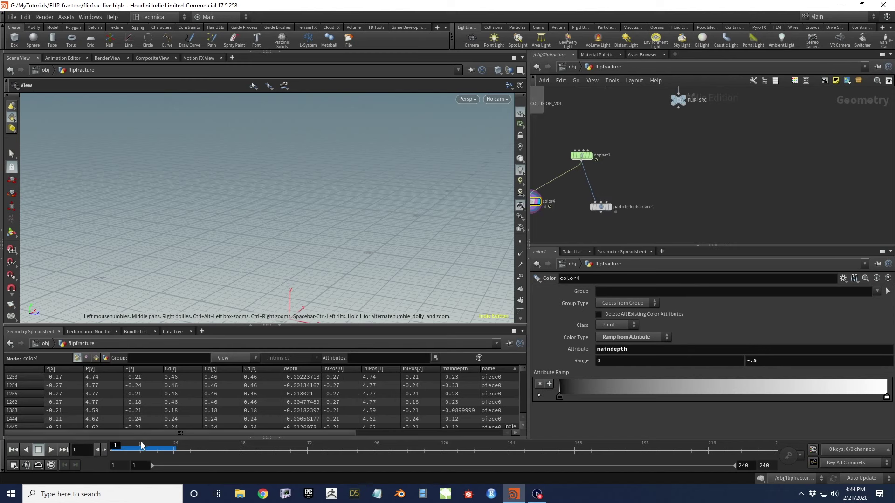
Display particlefluidsurface1's meshed fluid and show its parameters
scroll(596, 197, up, 3)
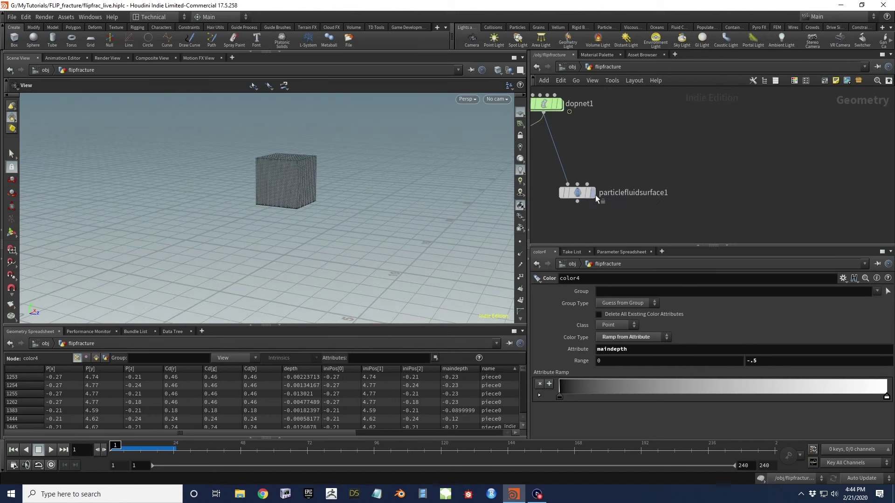
click(593, 192)
click(577, 193)
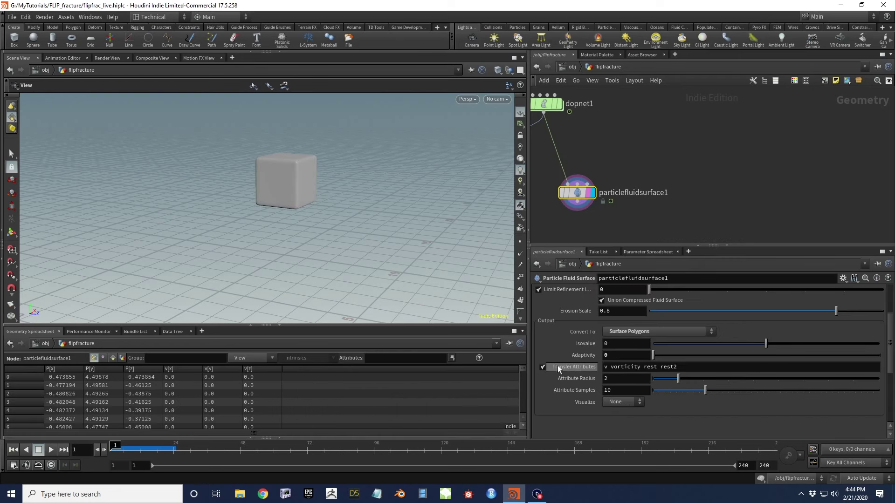
Add iniPos to Transfer Attributes and remove vorticity, leaving v, rest, rest2 and iniPos
click(682, 368)
text(iniPos)
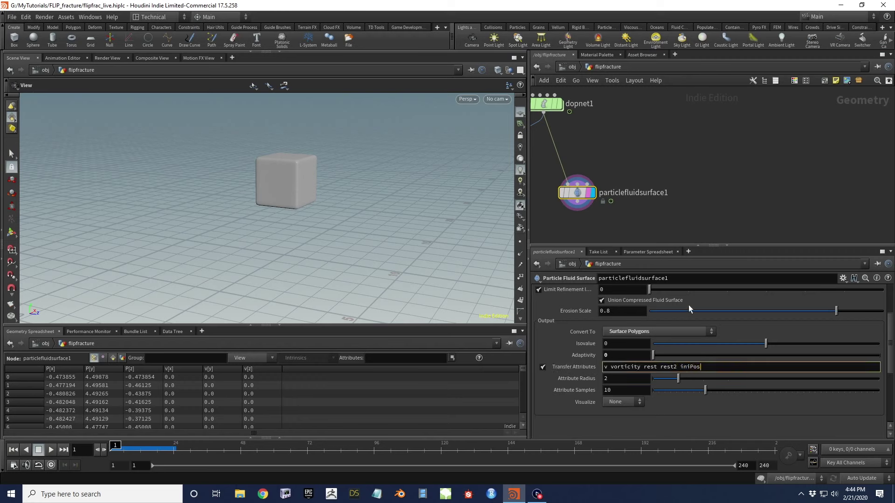
click(715, 214)
click(628, 368)
click(640, 367)
drag(644, 367, 609, 367)
key(BackSpace)
click(723, 222)
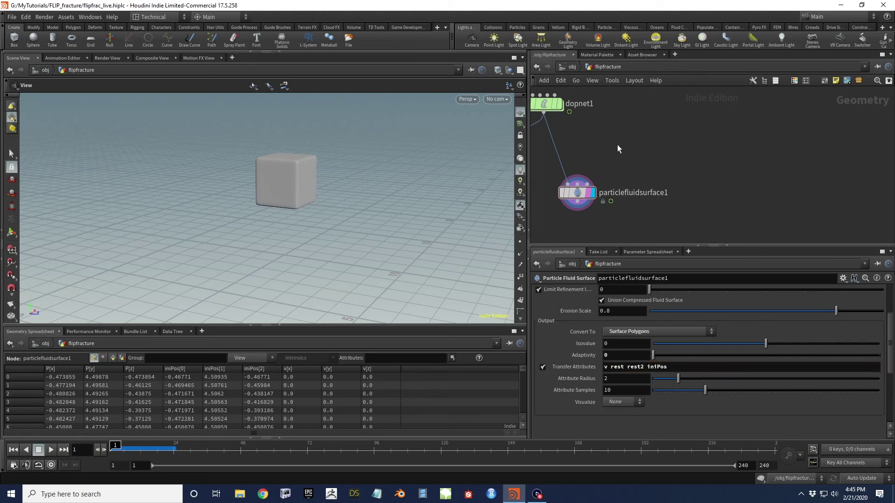
click(576, 193)
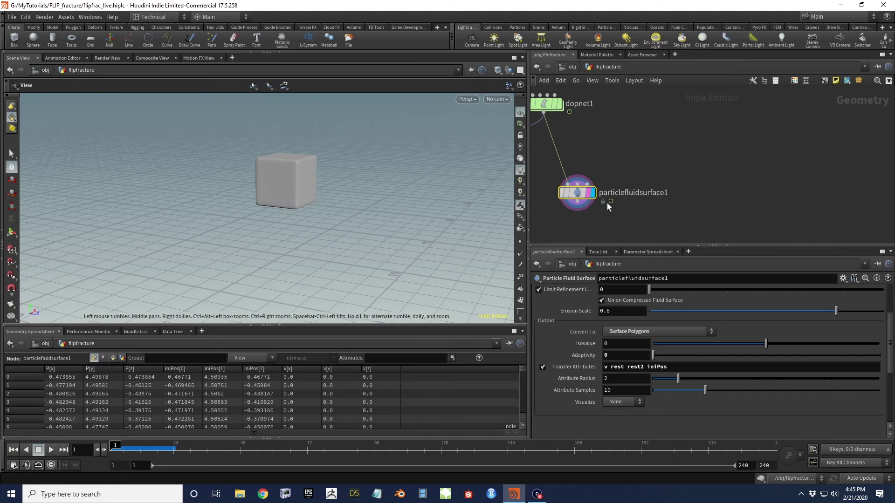
middle_drag(607, 205, 648, 160)
Add an Attribute Wrangle node below particlefluidsurface1
key(Tab)
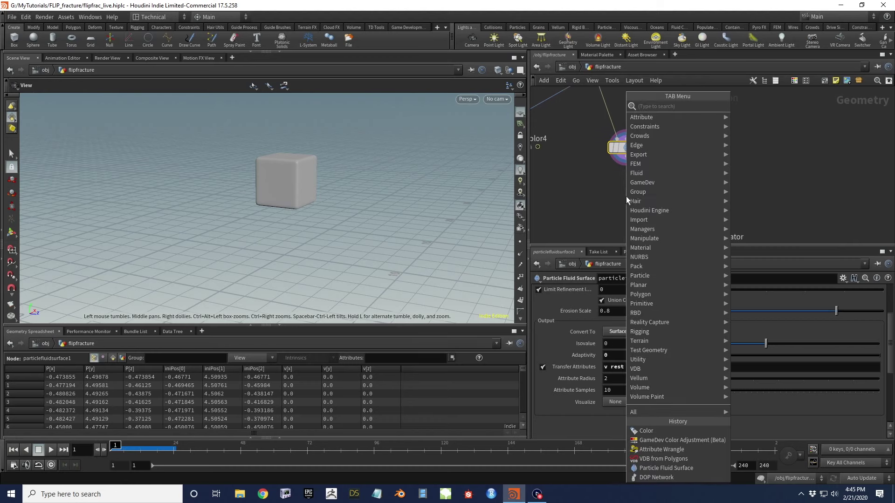
text(attribwr)
key(Return)
click(626, 196)
drag(628, 197, 633, 192)
Write 'vector uv = v@iniPos;' in the wrangle and display its output
click(561, 357)
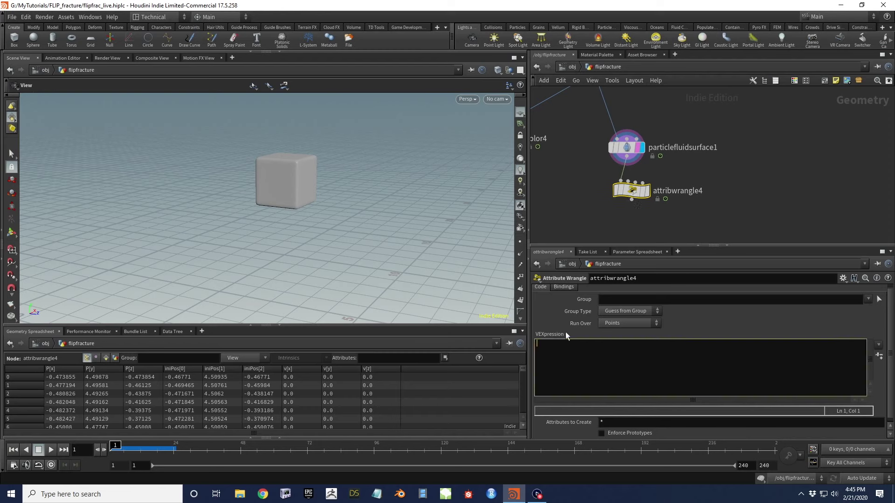
text(vector uv = v@iniPos;)
click(646, 191)
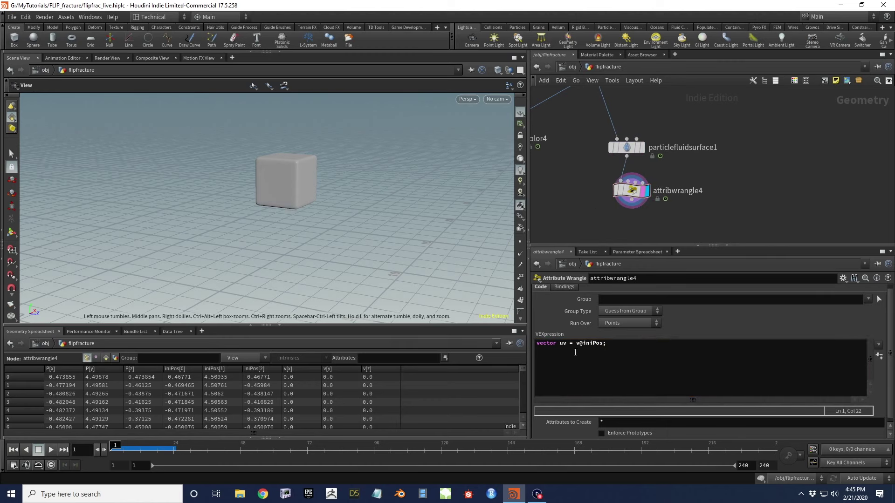
middle_drag(296, 174, 302, 205)
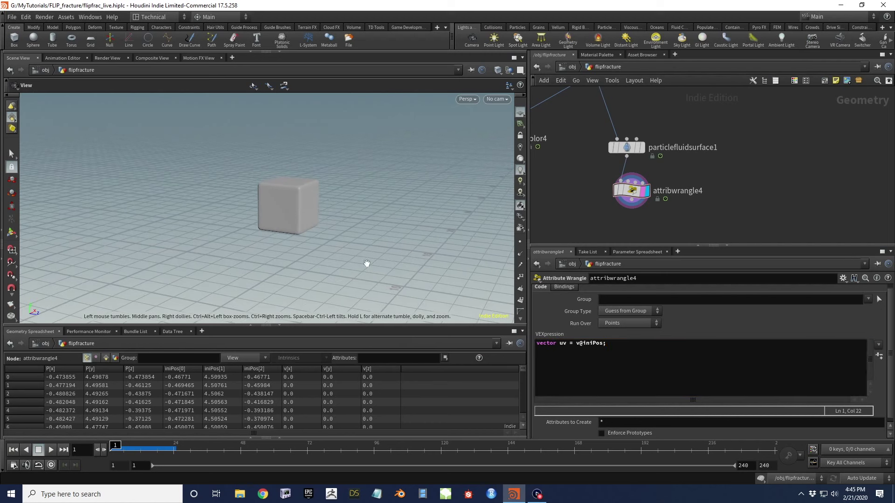
middle_drag(666, 223, 723, 219)
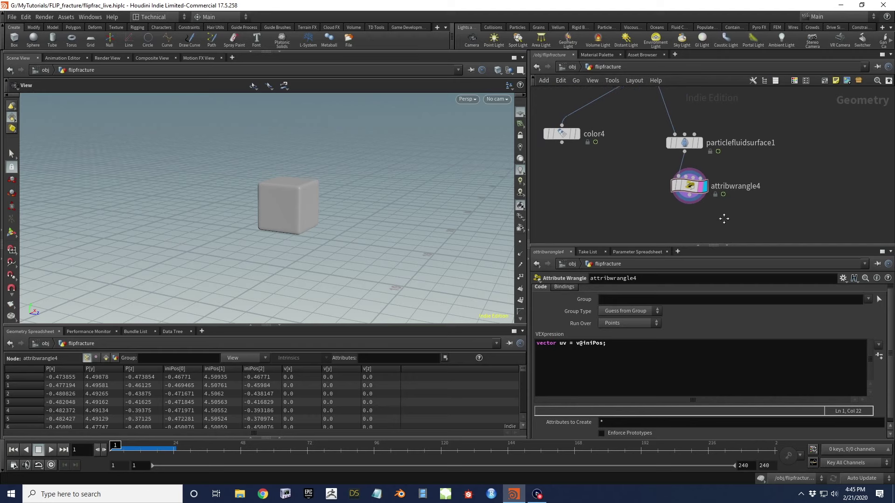
drag(697, 188, 693, 182)
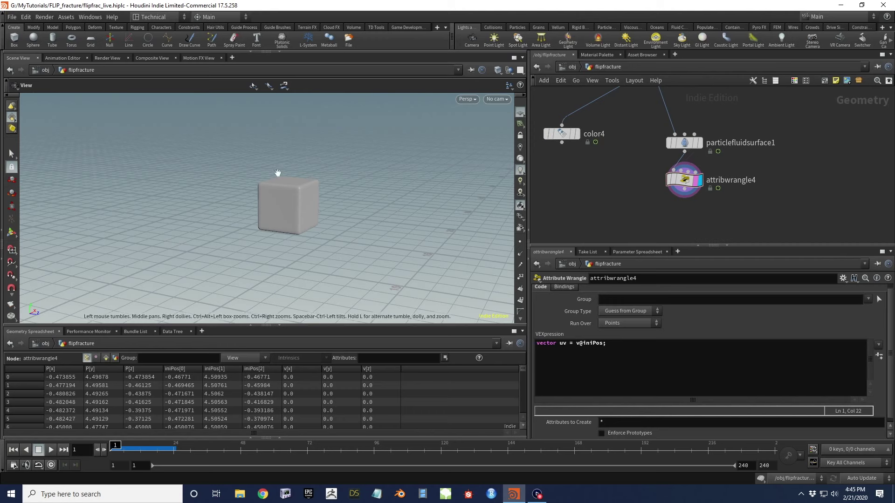
middle_drag(671, 196, 624, 167)
Add 'string filename = chs("filename")' and create the Filename spare parameter
click(621, 360)
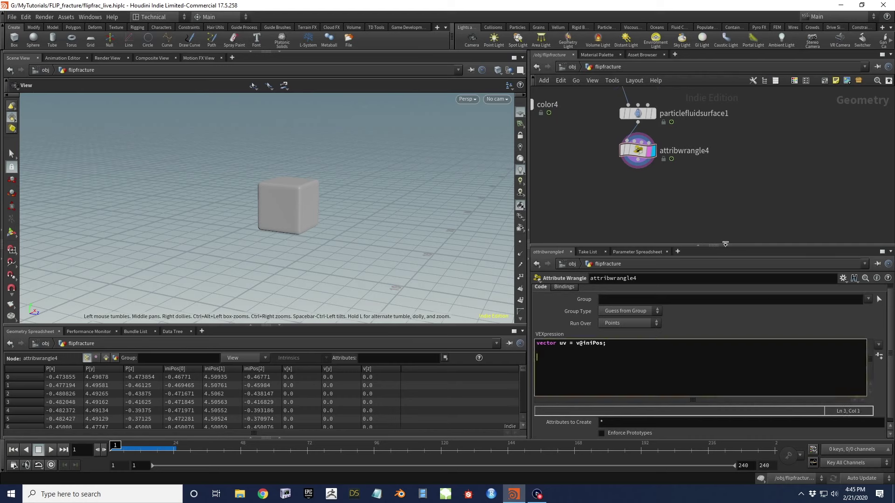
text(string filename = chs()
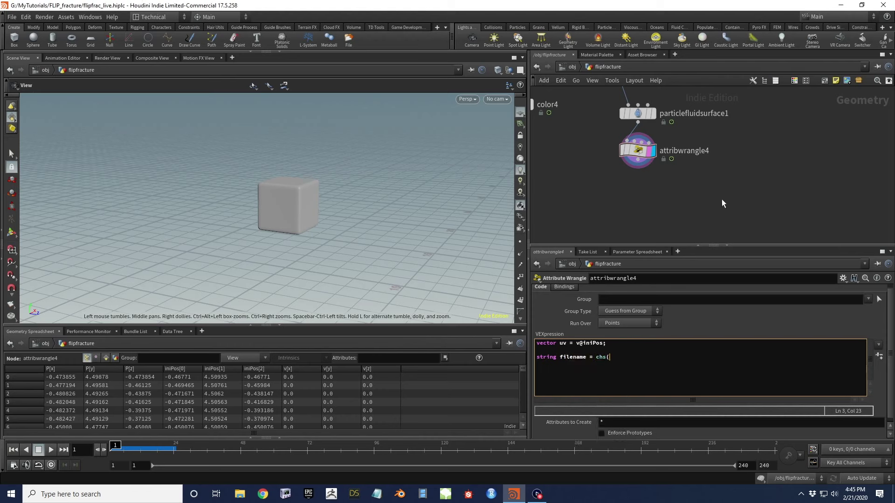
text("filename");)
click(879, 356)
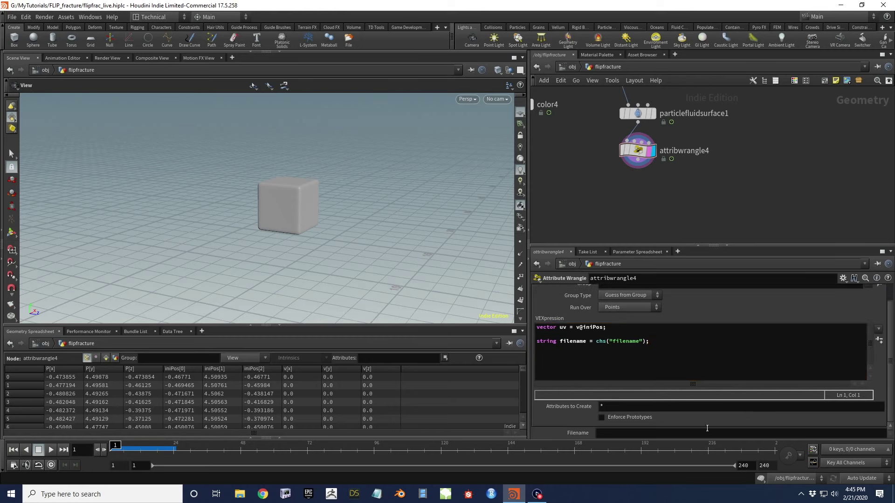
Change the Filename parameter's type to an image file in the parameter interface editor
click(843, 278)
click(813, 292)
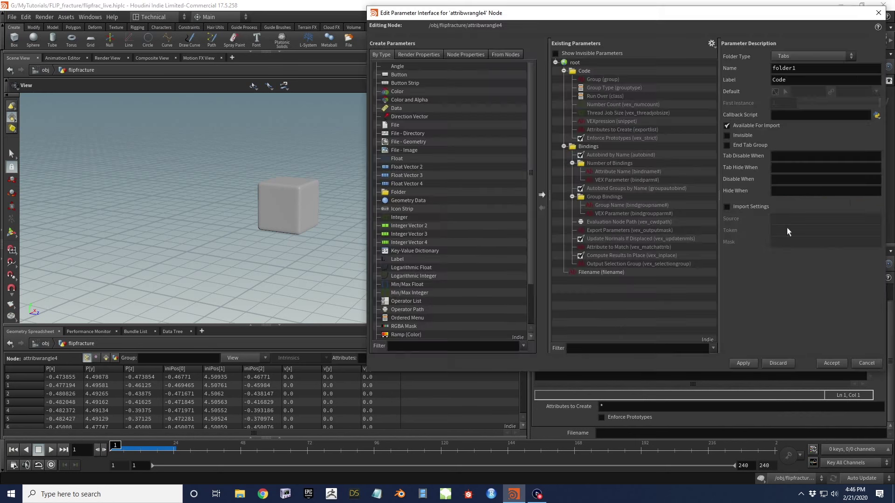
click(583, 273)
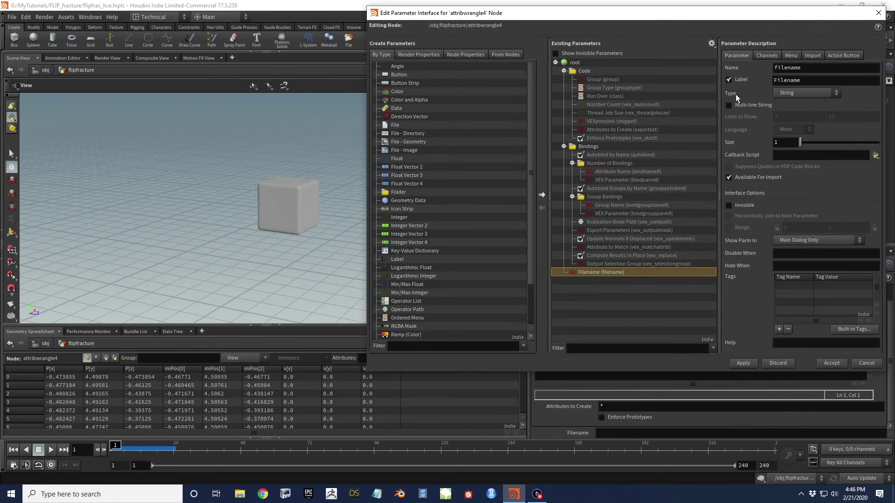
click(812, 93)
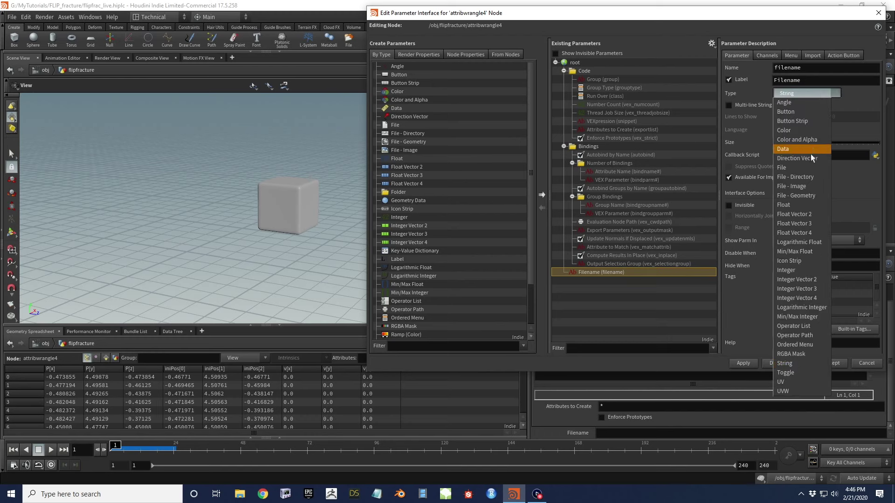
click(799, 185)
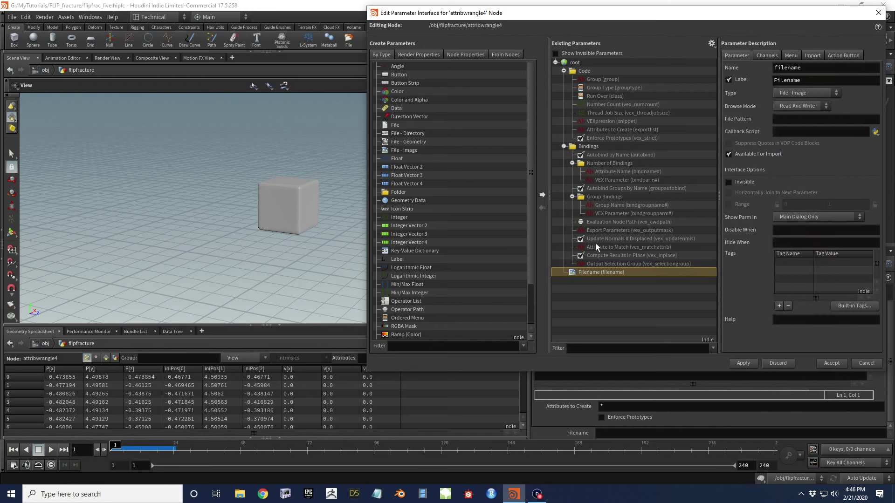
click(743, 363)
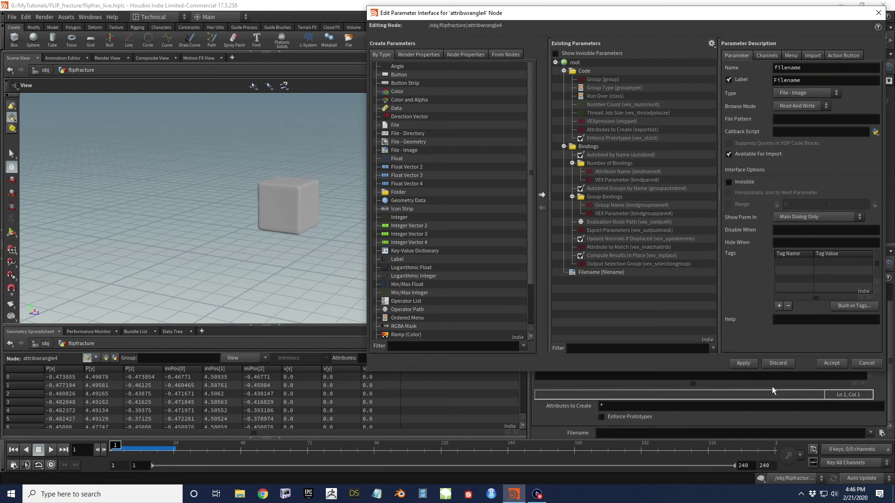
click(824, 362)
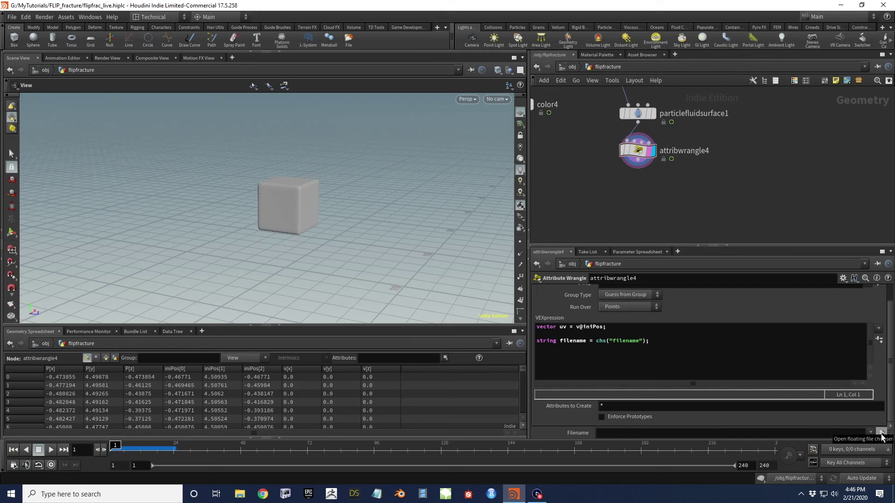
Set Filename to bricks001_basecolor.rat from Houdini's texture folder
click(882, 434)
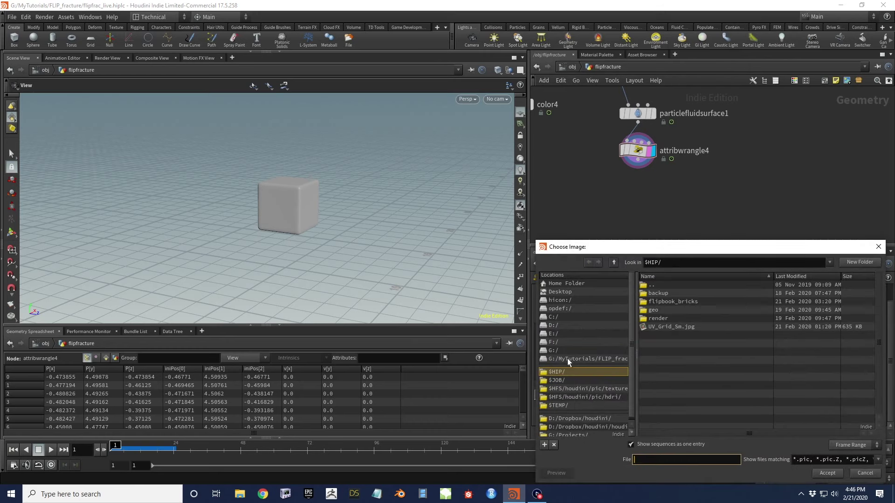
click(599, 389)
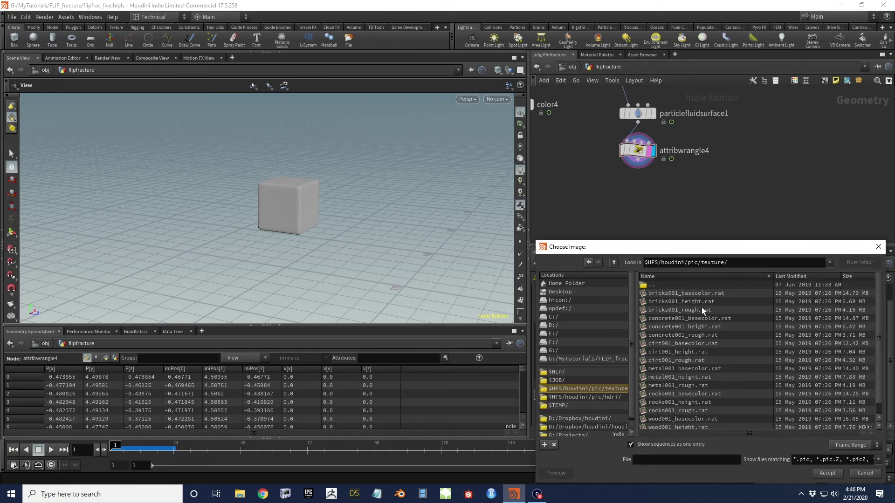
click(681, 293)
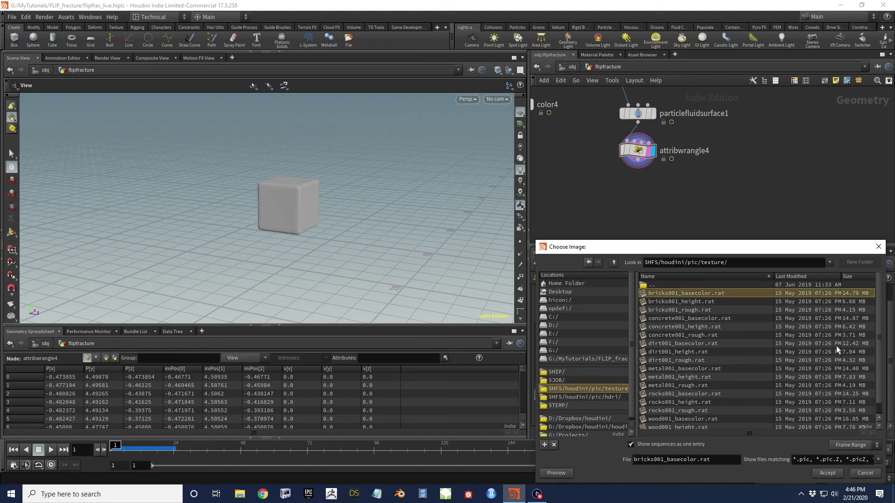
click(828, 474)
click(683, 333)
key(Return)
key(Return)
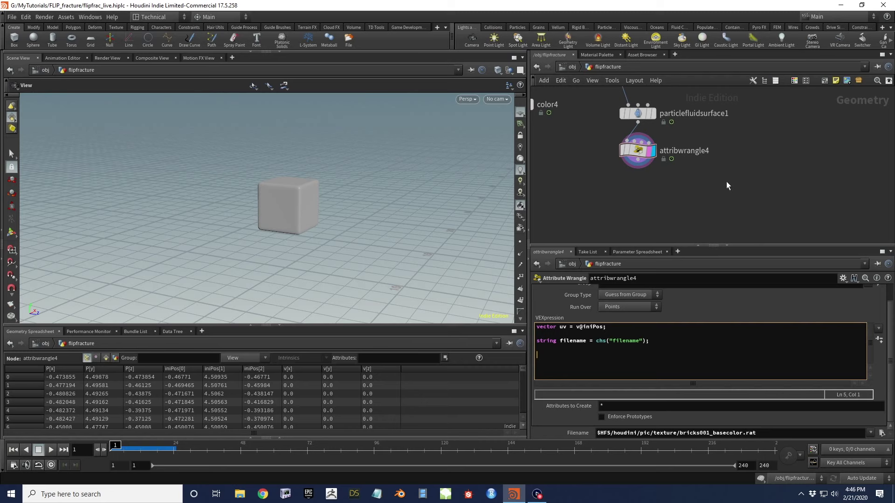
text(@Cd = colormap(filename,uv);)
key(ctrl+Return)
key(space)
scroll(304, 196, up, 5)
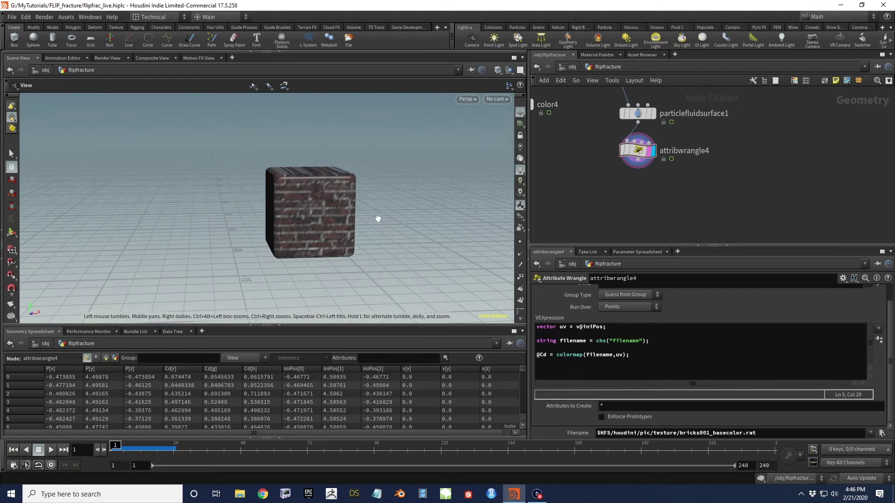
drag(342, 211, 270, 199)
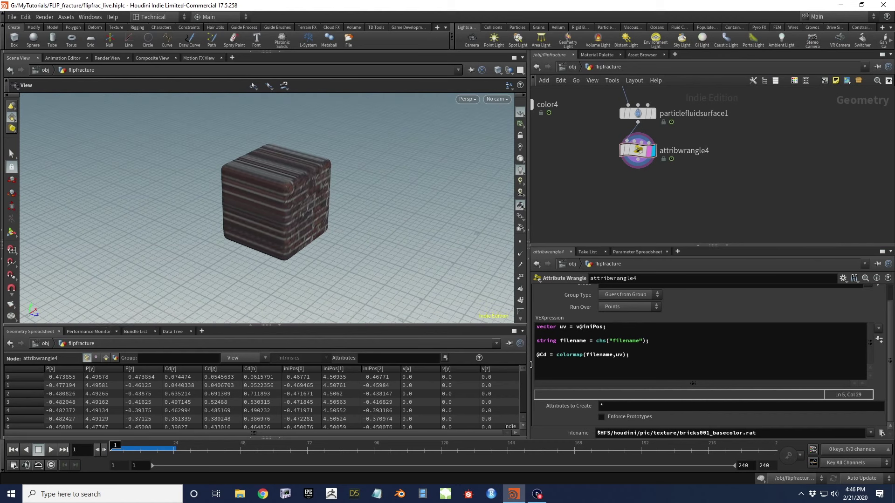
Insert 'uv[0] += uv[2];' and 'uv[1] += uv[2];' after the uv declaration
click(609, 327)
key(Return)
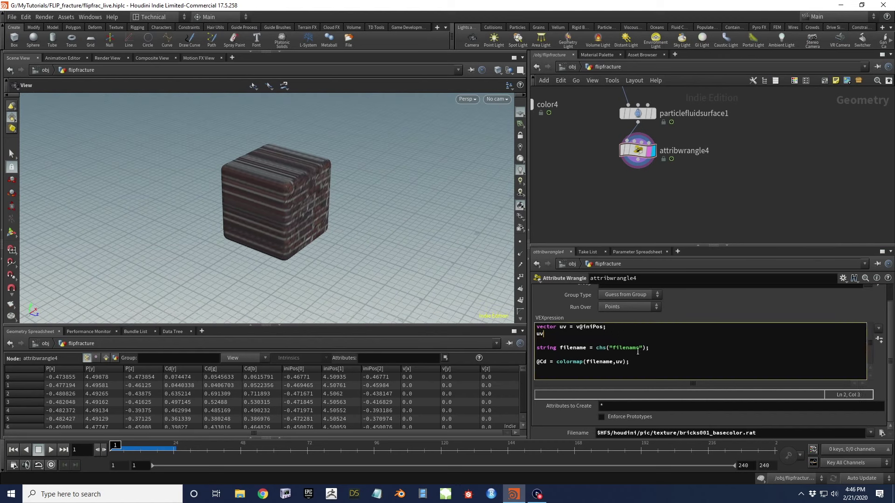
text(uv[0] += uv[2];)
key(Return)
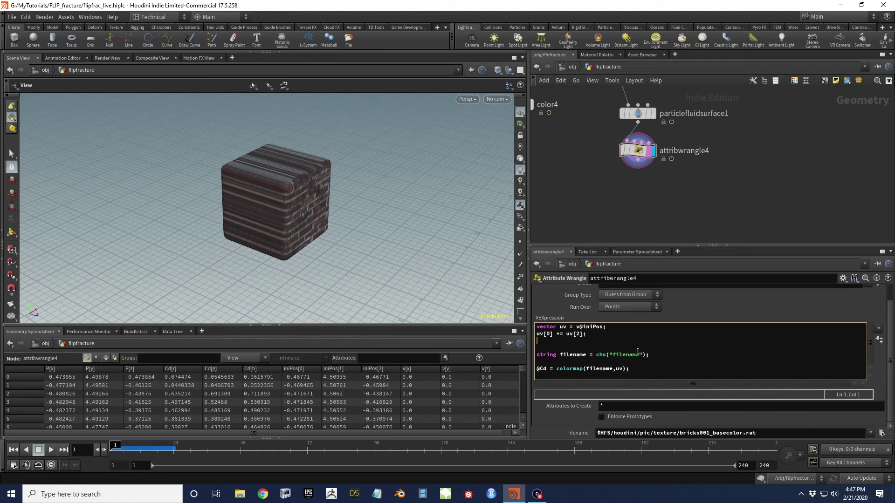
text(uv[1] += uv)
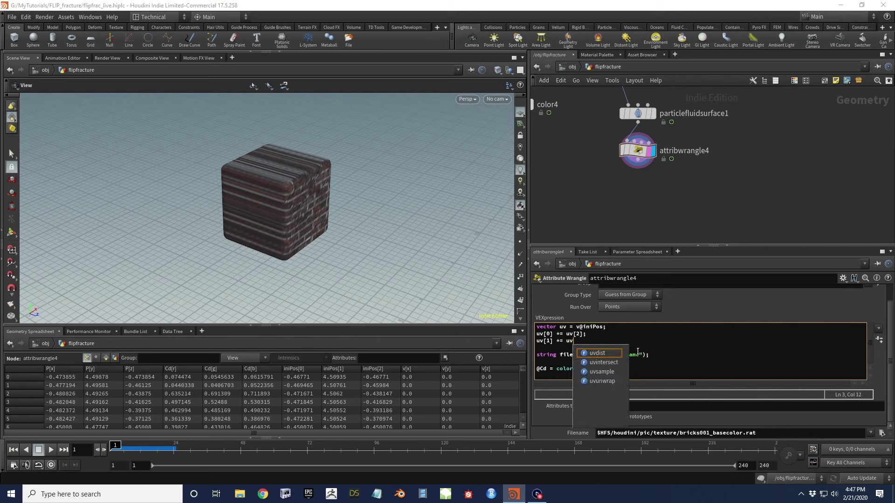
text([2)
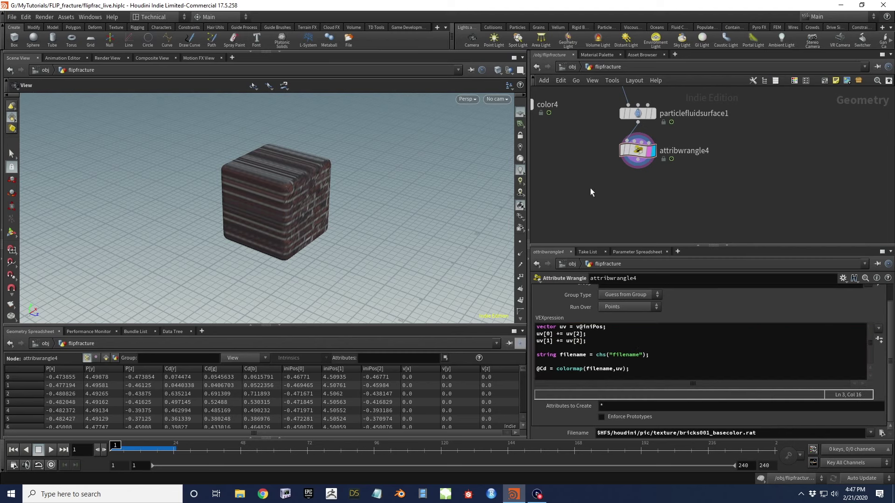
Orbit around the cube to check the bricks wrap every face without streaks
drag(261, 204, 304, 255)
drag(297, 199, 300, 143)
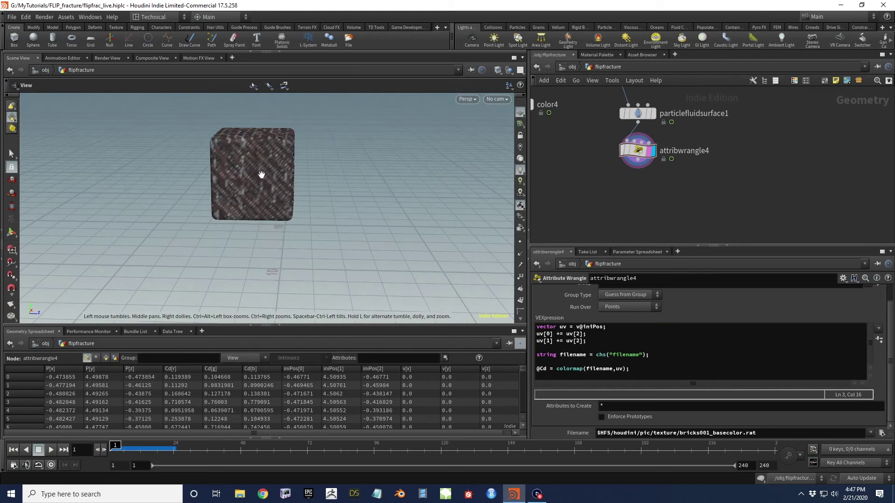
drag(262, 188, 183, 207)
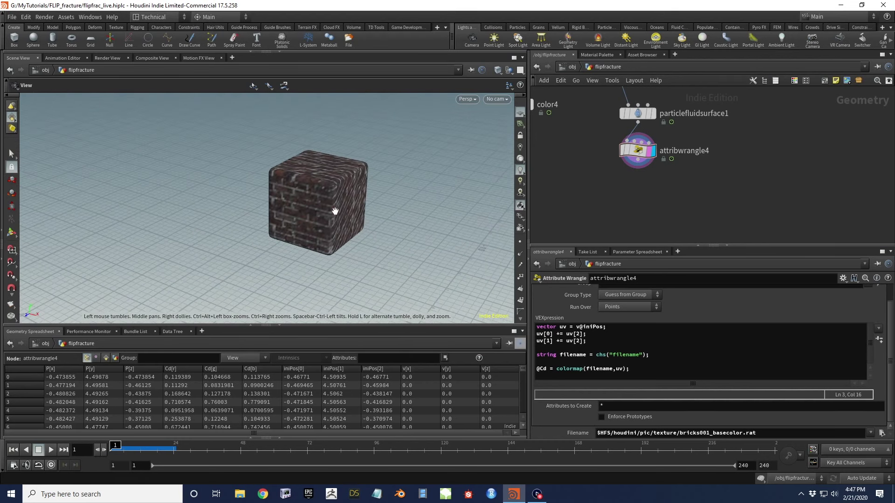
drag(343, 192, 379, 204)
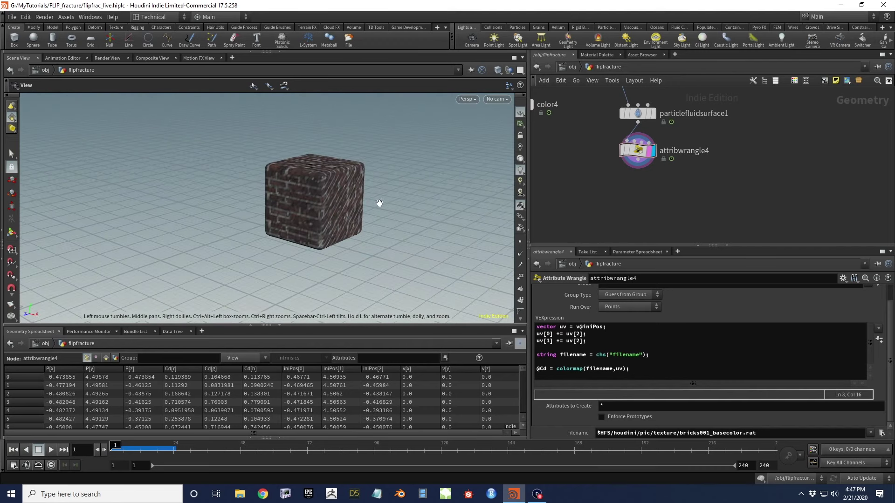
drag(311, 208, 416, 207)
Jump the timeline to frame 21 and orbit to find the fractured debris
drag(277, 207, 252, 209)
mouse_move(617, 162)
middle_down()
mouse_move(622, 195)
mouse_move(624, 177)
middle_up()
click(168, 450)
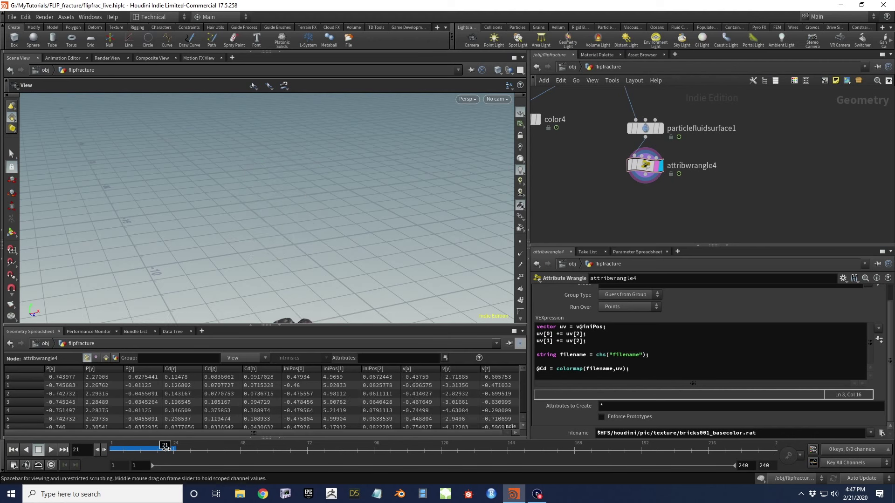
drag(314, 272, 312, 237)
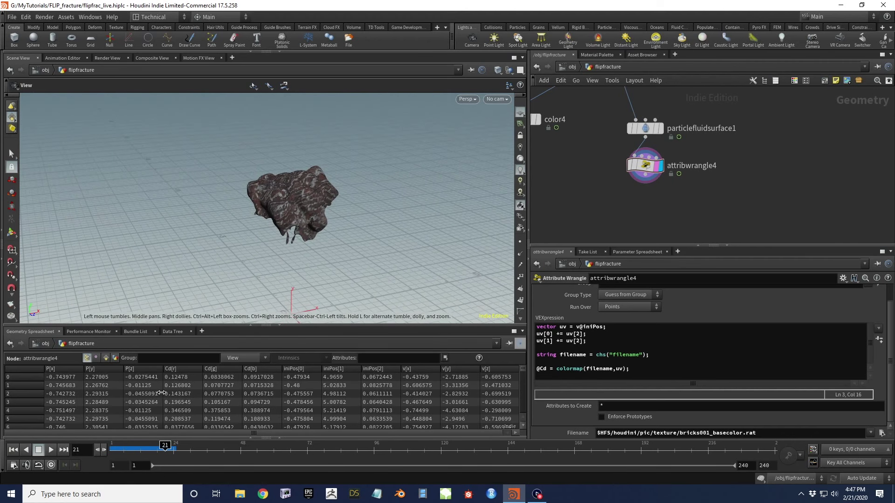
middle_drag(596, 207, 606, 287)
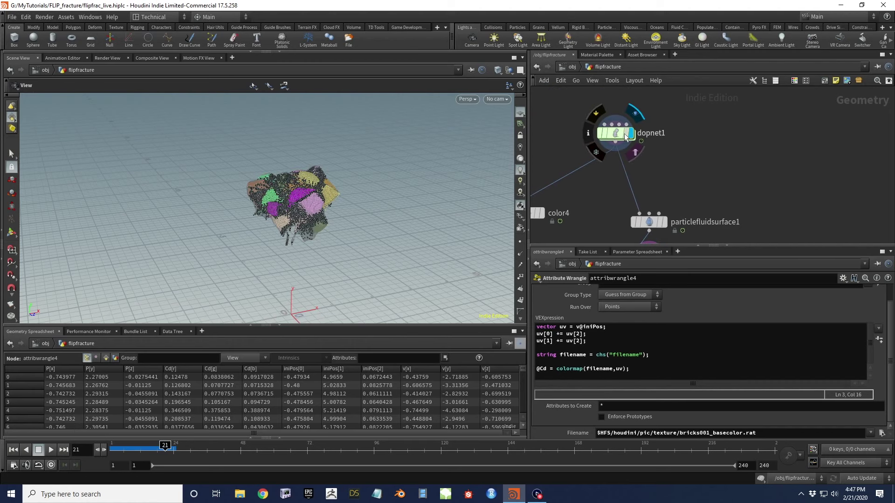
Select dopnet1 and play the simulation, stopping at frame 38
click(615, 133)
click(51, 450)
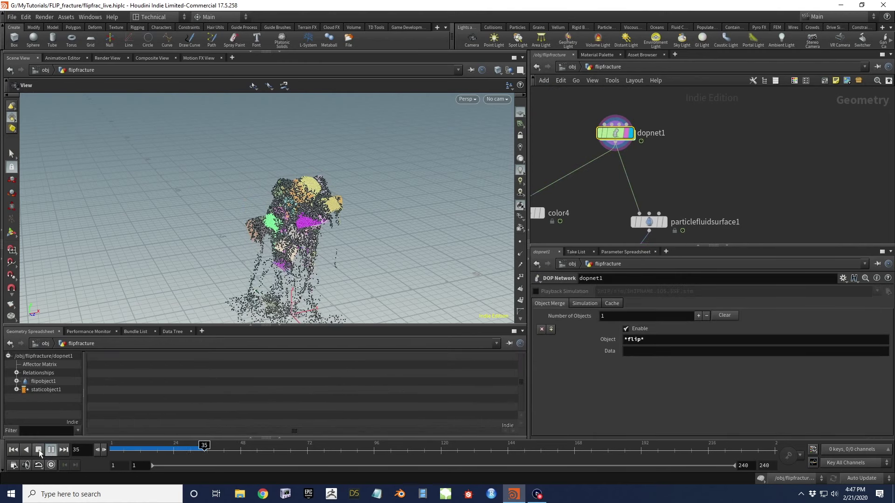
click(38, 449)
drag(308, 246, 266, 238)
middle_drag(626, 186, 625, 131)
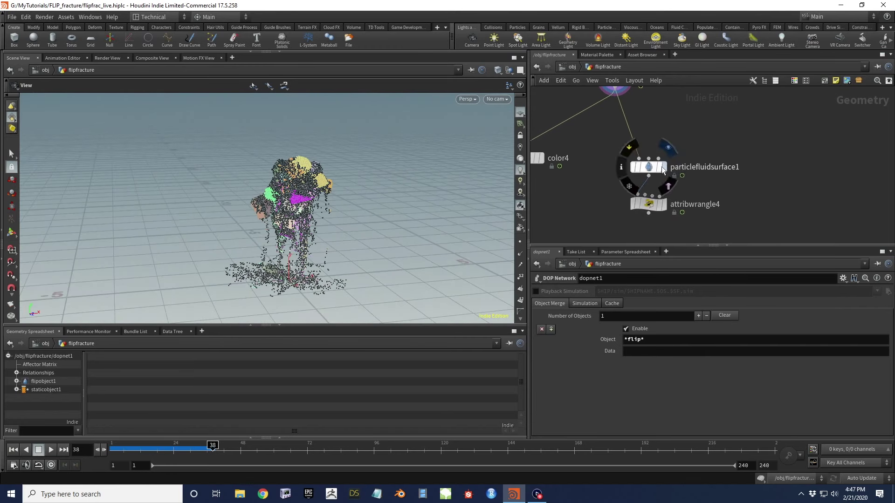
Display particlefluidsurface1's mesh and orbit to view the splash on the ground
click(662, 167)
click(655, 168)
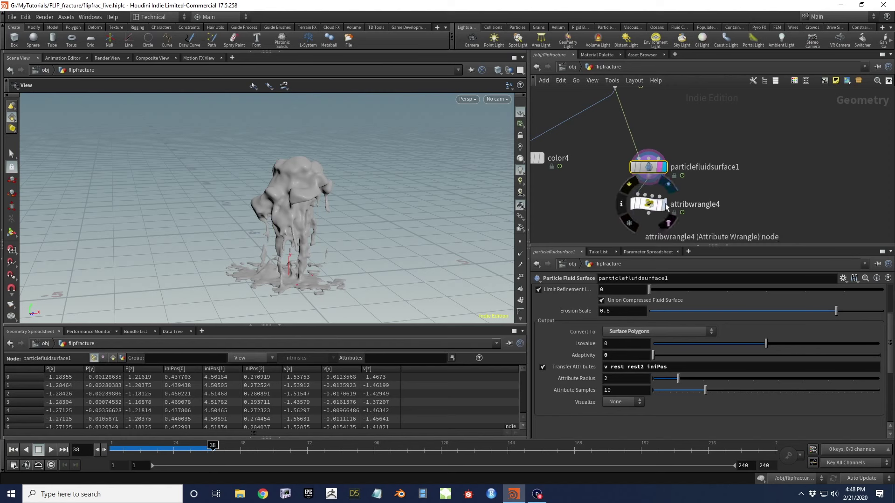
scroll(293, 207, up, 5)
drag(306, 170, 349, 199)
drag(260, 208, 285, 189)
Move attribwrangle4 lower and add a Subdivide node via the subd search
middle_drag(709, 186, 710, 150)
drag(648, 171, 647, 220)
key(Tab)
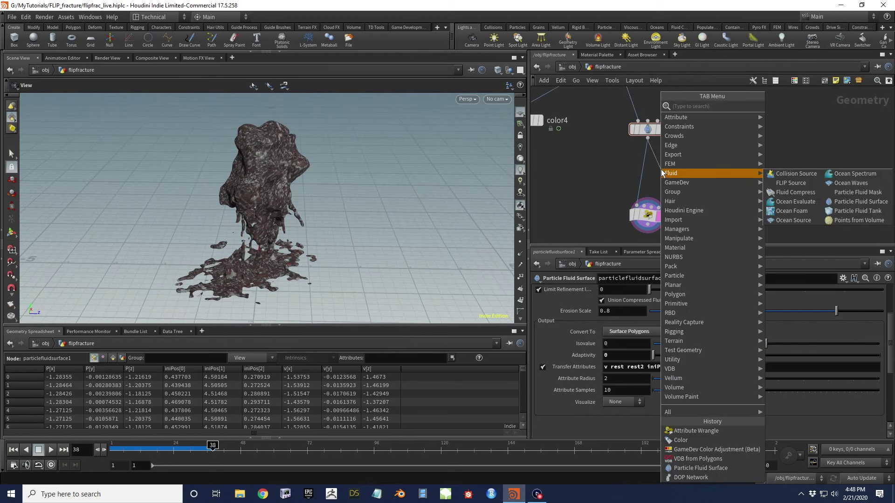
text(subd)
key(Return)
Place subdivide1 below particlefluidsurface1 with Depth 2 and wire it into attribwrangle4
click(661, 169)
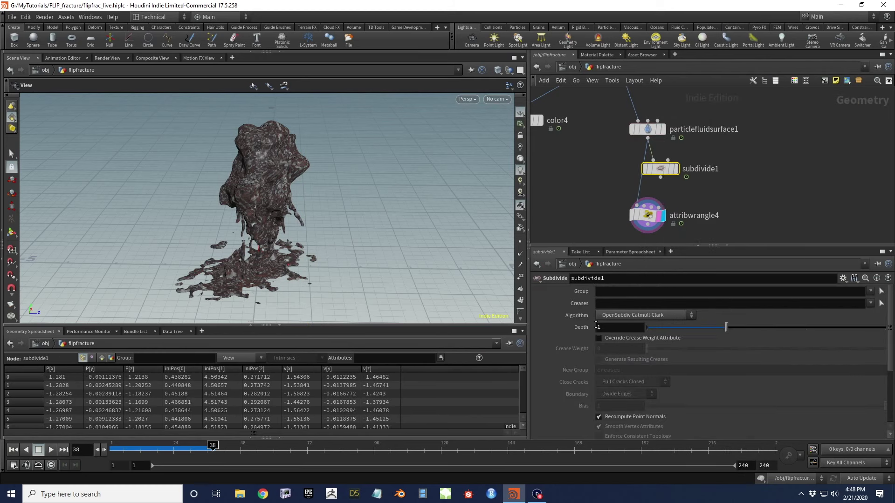
text(2)
key(Return)
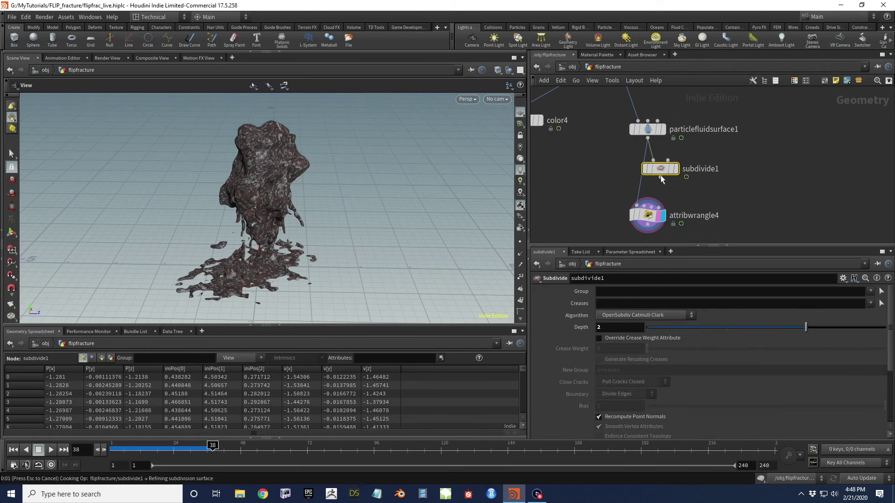
drag(660, 178, 647, 200)
Orbit around the subdivided brick-coloured fluid mesh to inspect its smoothness
key(space)
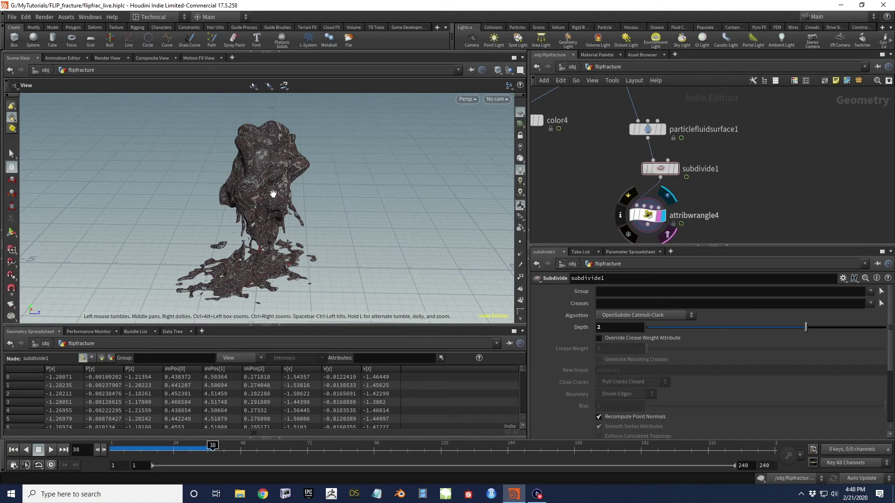
drag(266, 176, 430, 162)
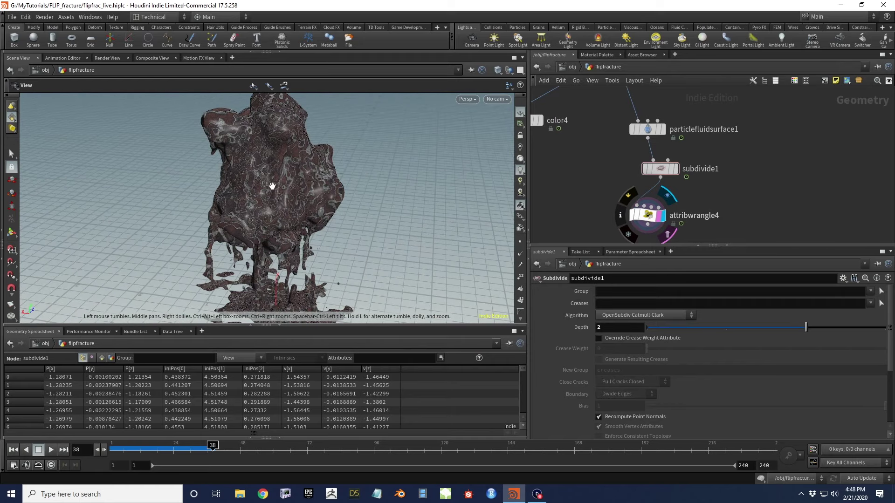
drag(281, 155, 205, 145)
right_drag(317, 191, 325, 132)
drag(362, 245, 239, 198)
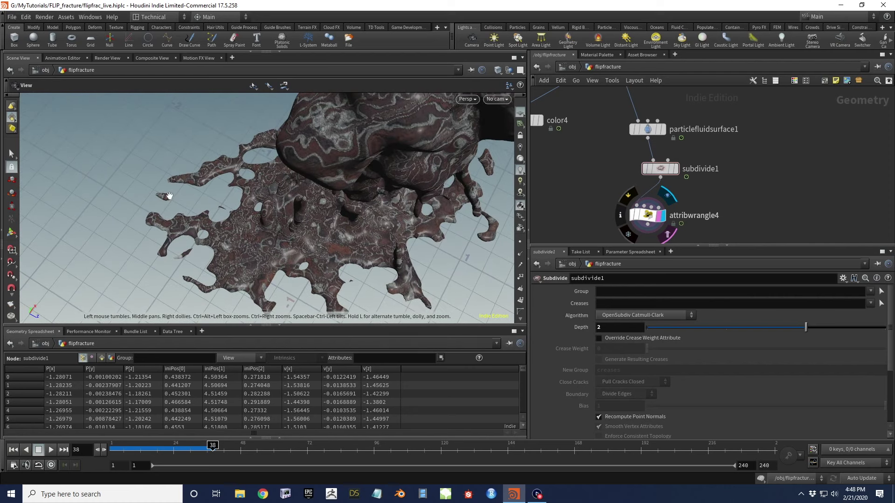
drag(346, 150, 258, 135)
middle_drag(281, 161, 298, 180)
drag(298, 181, 283, 138)
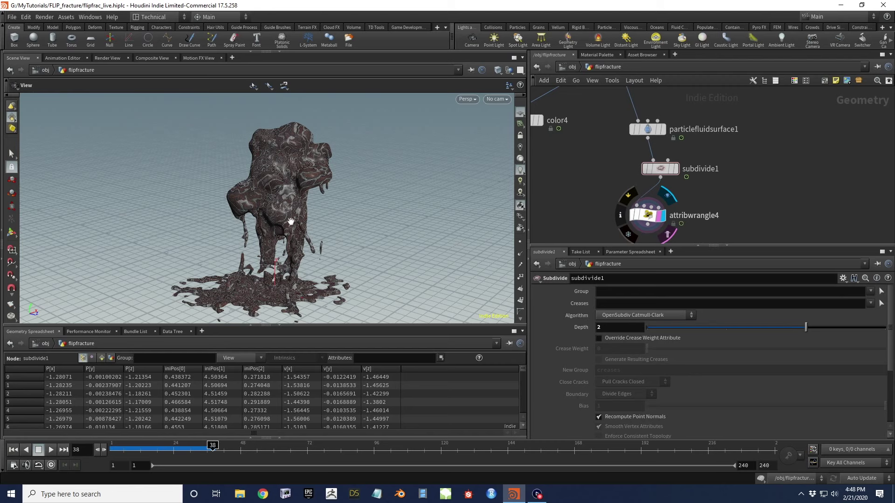
drag(265, 284, 350, 213)
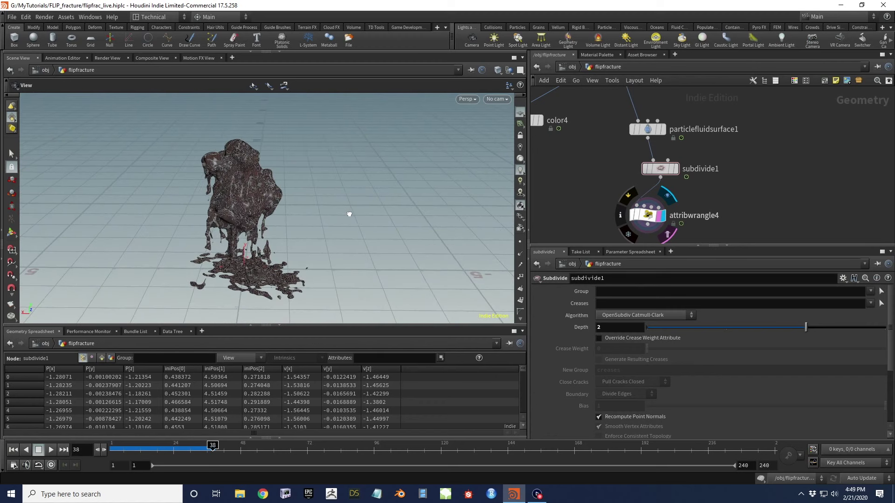
Bypass subdivide1, display the plain particlefluidsurface1, then select dopnet1 to show its parameters
click(645, 169)
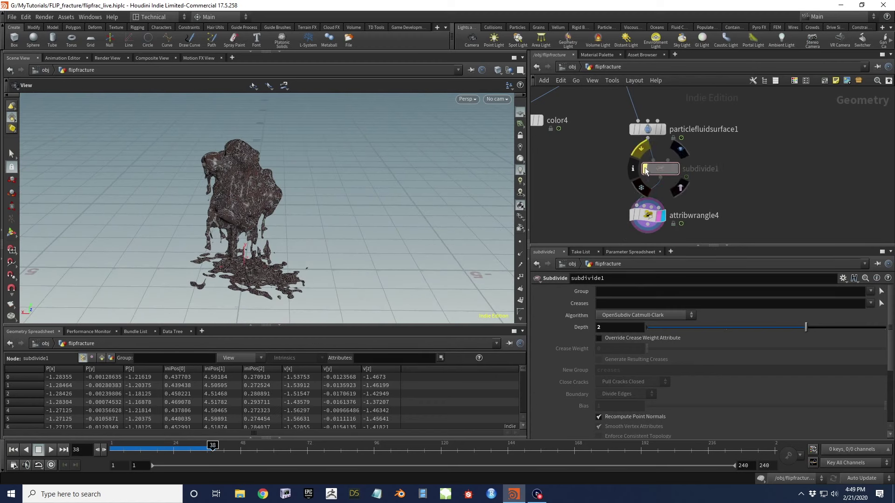
scroll(606, 171, up, 4)
click(657, 174)
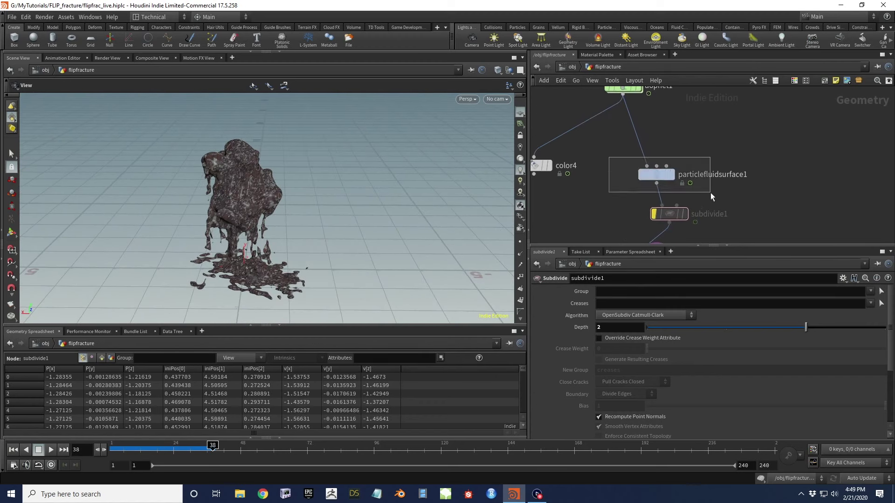
click(672, 174)
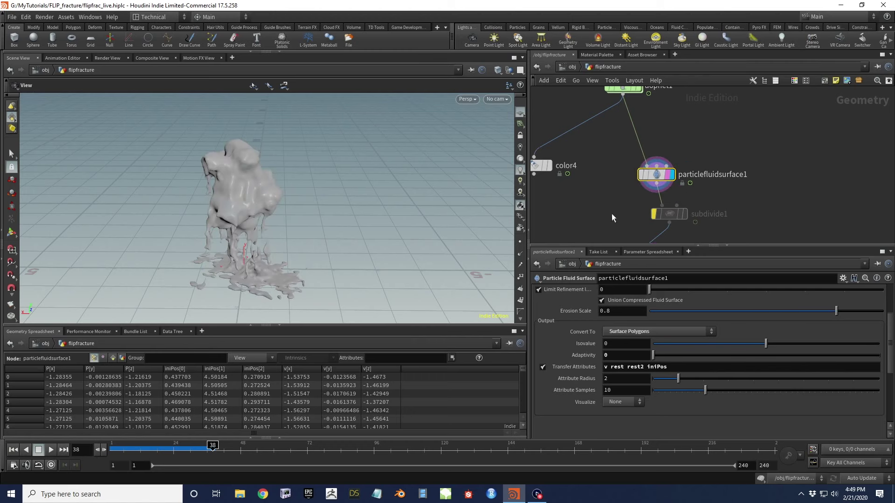
scroll(657, 177, down, 2)
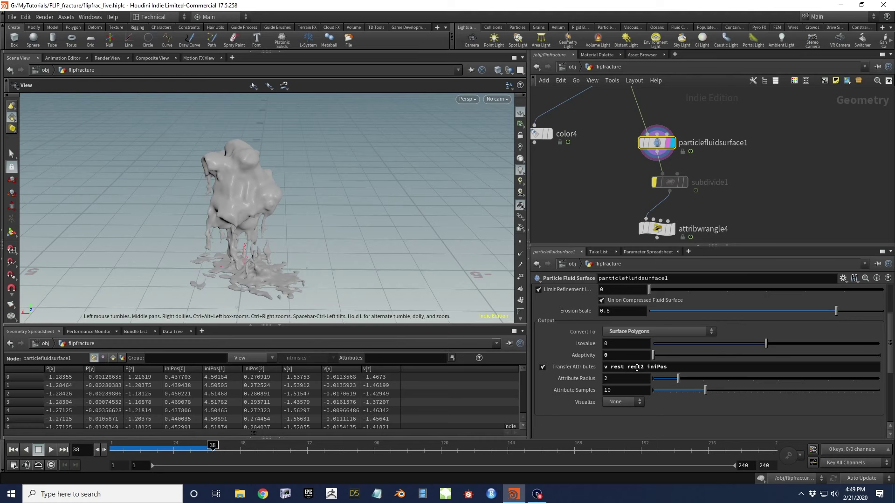
middle_drag(612, 109, 619, 178)
drag(585, 114, 685, 159)
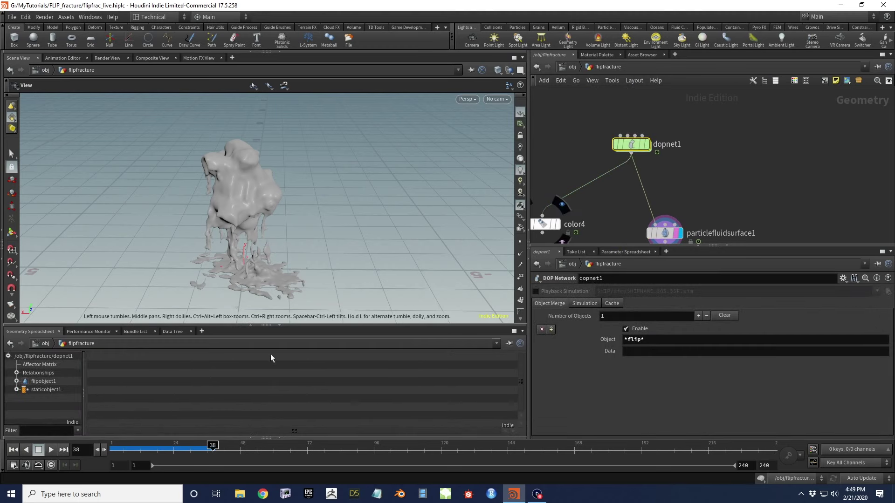
Return to frame 1 and set the display flag on color4
key(ctrl+Up)
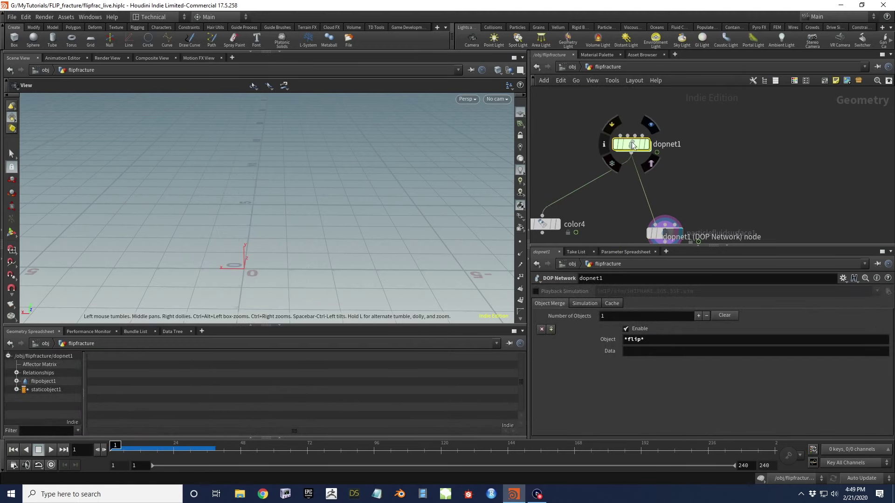
middle_drag(652, 233, 726, 195)
click(632, 186)
Enter dopnet1 and show flipsolver1's Rest settings under Particle Motion
middle_drag(694, 117, 630, 154)
double_click(643, 143)
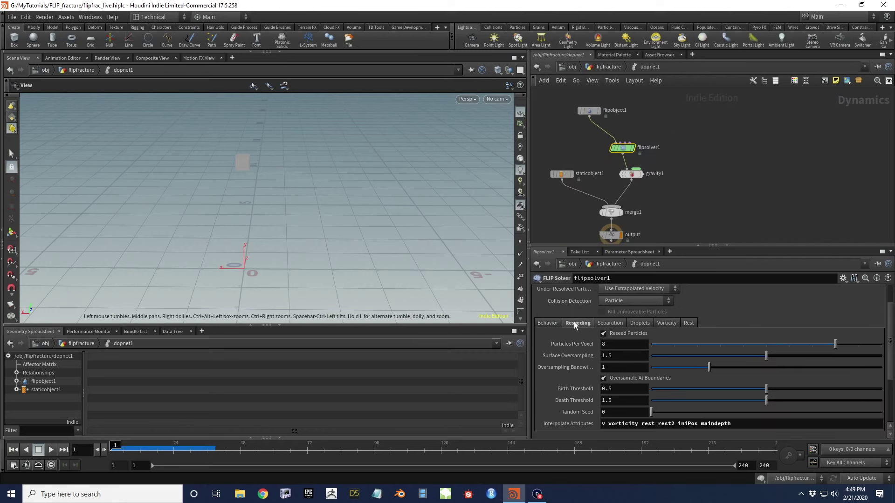
scroll(574, 322, up, 3)
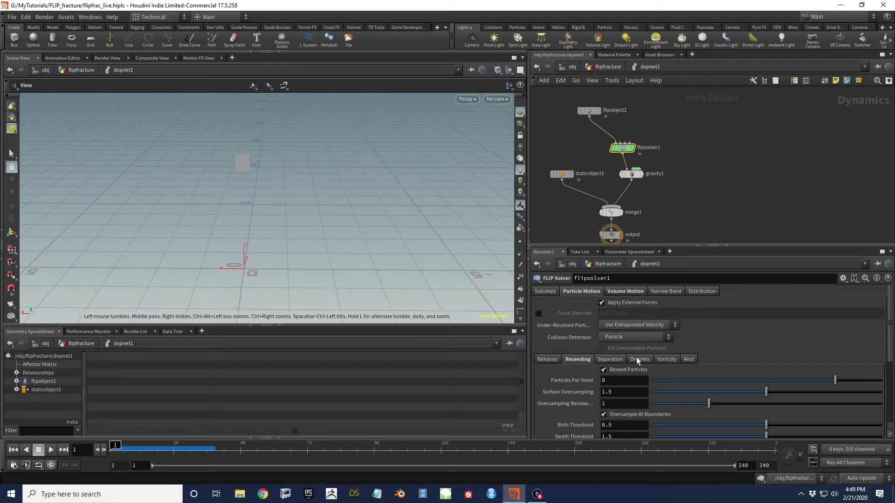
click(689, 360)
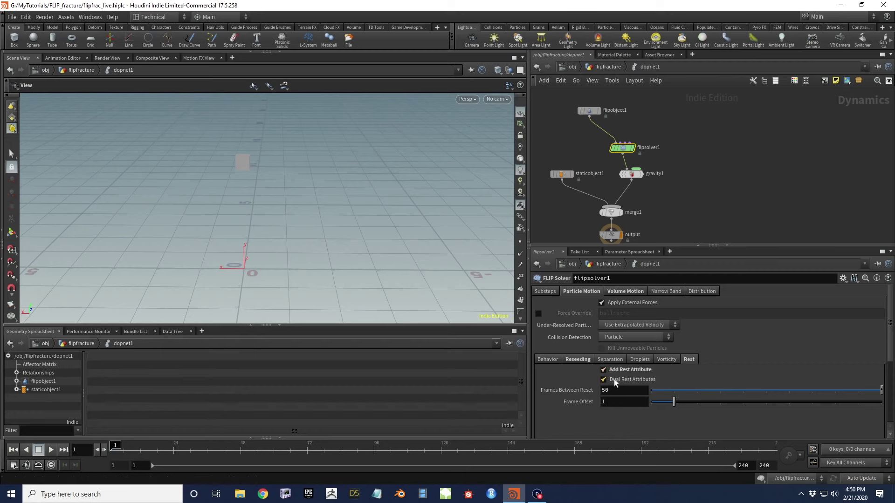
Orbit, pan and zoom the viewport to inspect the fractured cube from several angles
drag(245, 186, 283, 199)
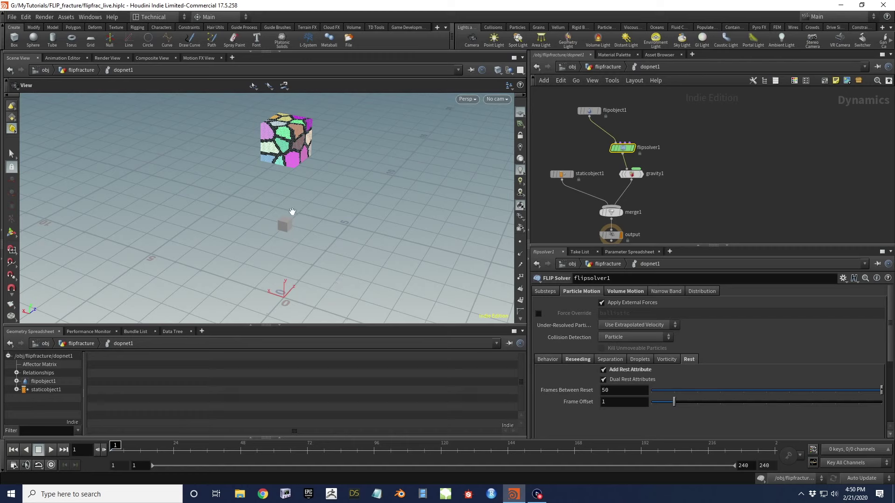
drag(283, 138, 313, 132)
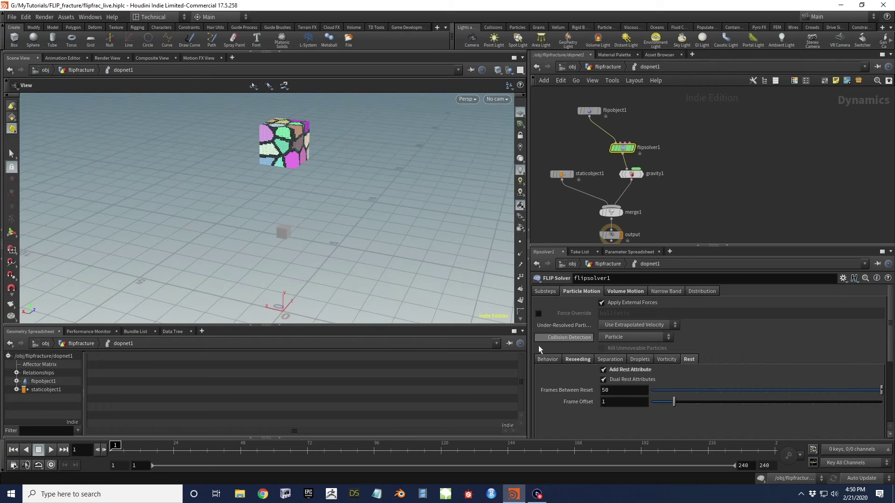
drag(295, 161, 269, 161)
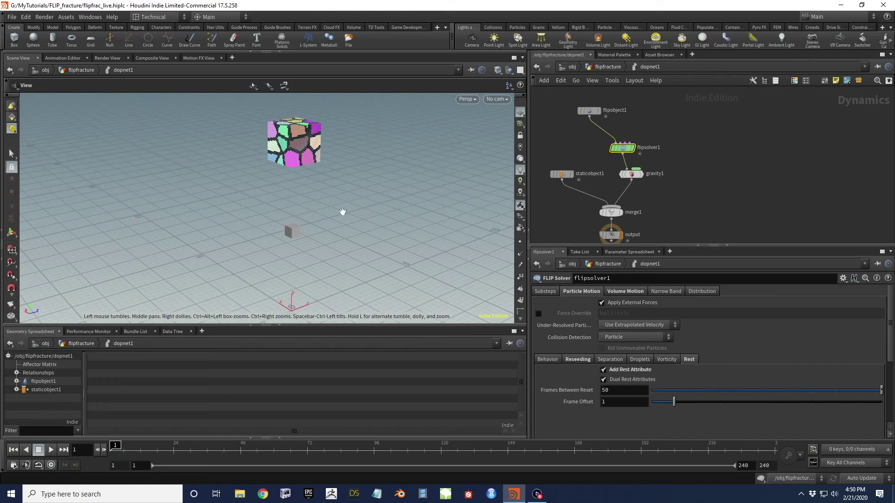
drag(298, 254, 301, 235)
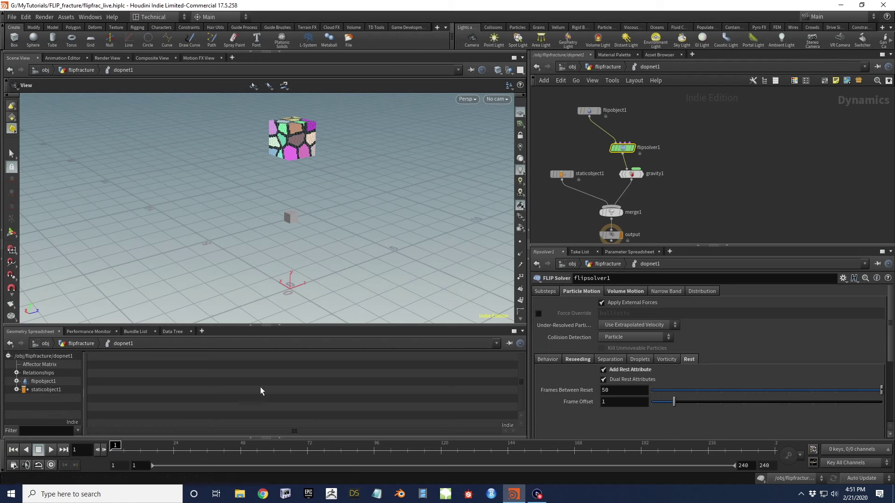
middle_drag(296, 196, 295, 242)
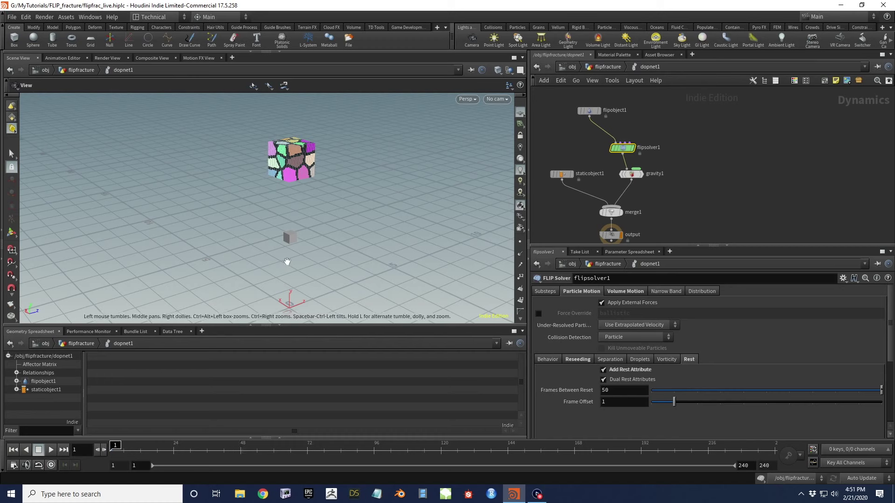
drag(289, 242, 291, 225)
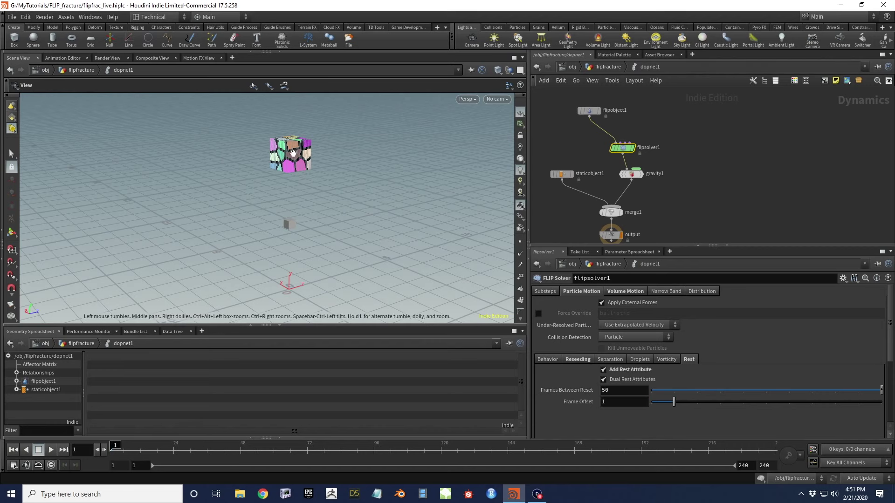
middle_drag(293, 154, 295, 182)
scroll(295, 182, up, 3)
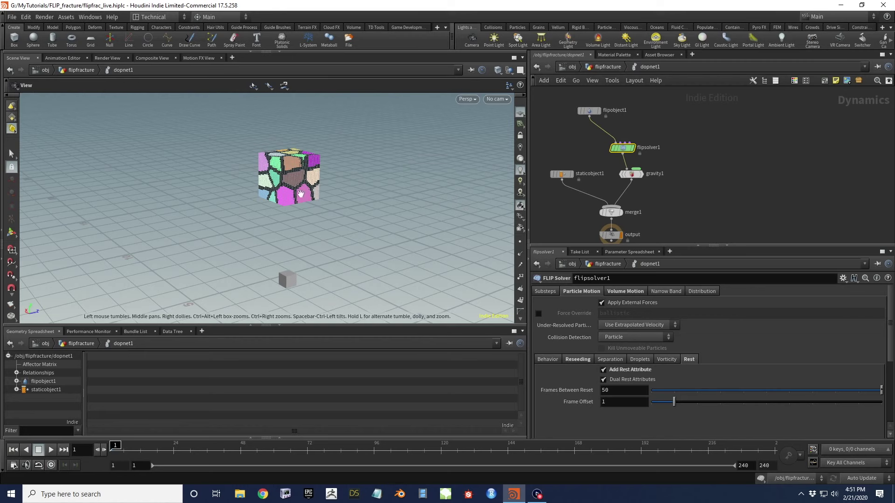
drag(329, 172, 298, 204)
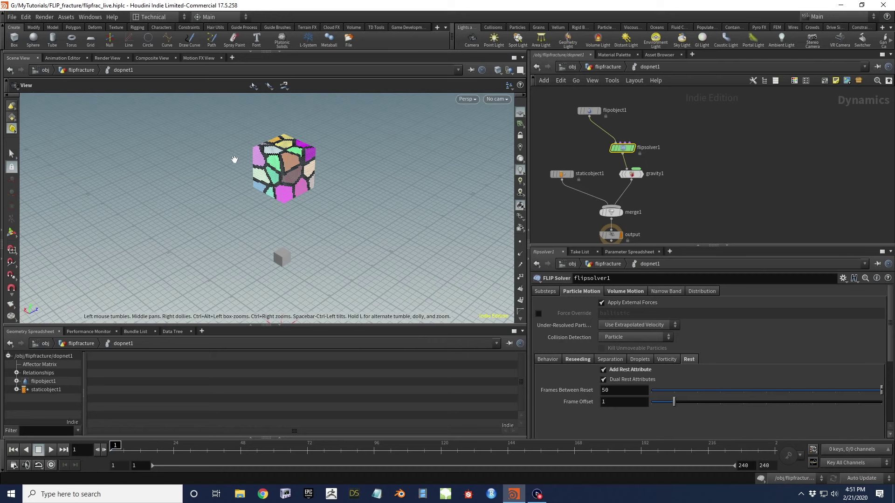
drag(289, 175, 315, 155)
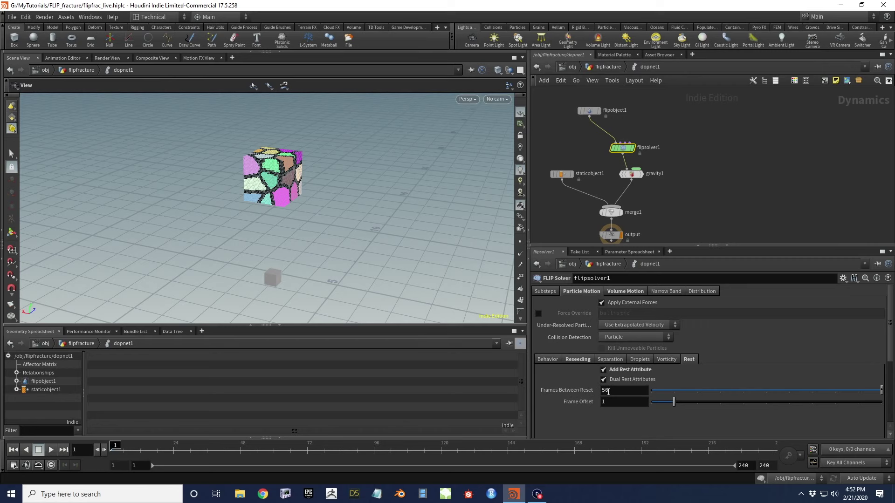
mouse_move(278, 182)
mouse_down()
mouse_move(286, 180)
mouse_move(275, 168)
mouse_move(250, 156)
mouse_move(240, 168)
mouse_move(220, 167)
mouse_move(280, 160)
mouse_move(294, 177)
mouse_move(280, 191)
mouse_up()
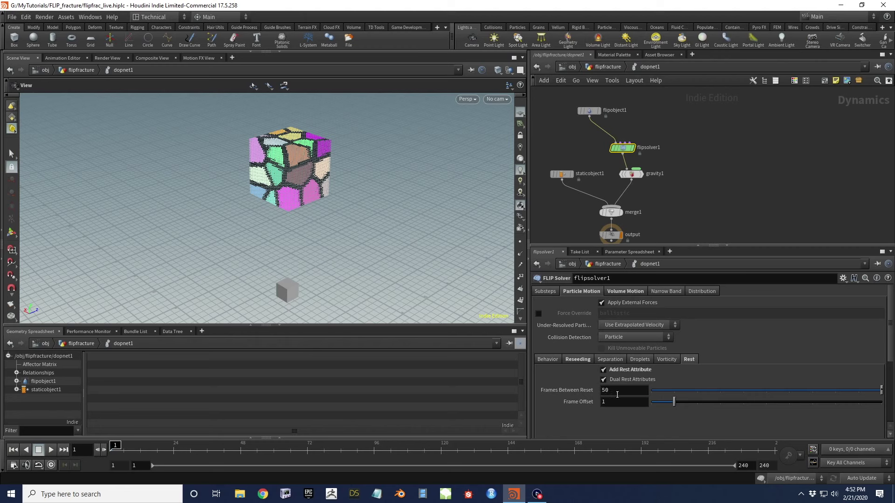
drag(297, 173, 322, 161)
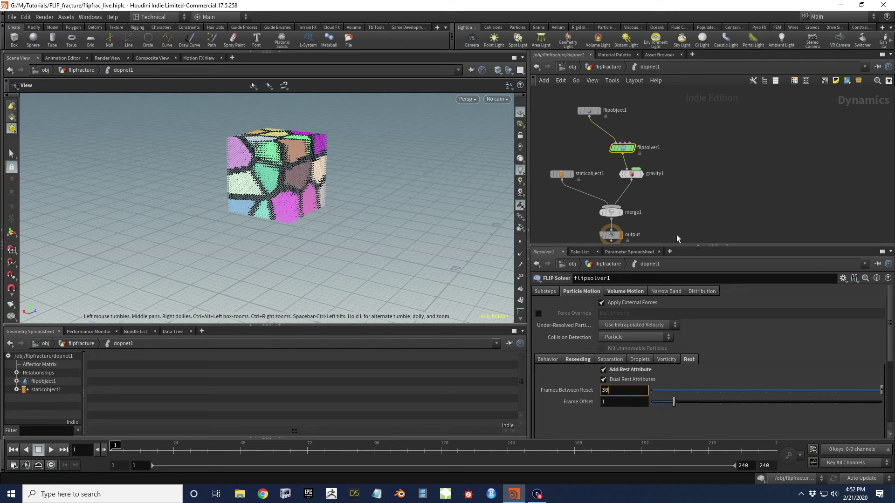
Commit Frames Between Reset at 30 and return to the /obj/flipfracture network
key(Return)
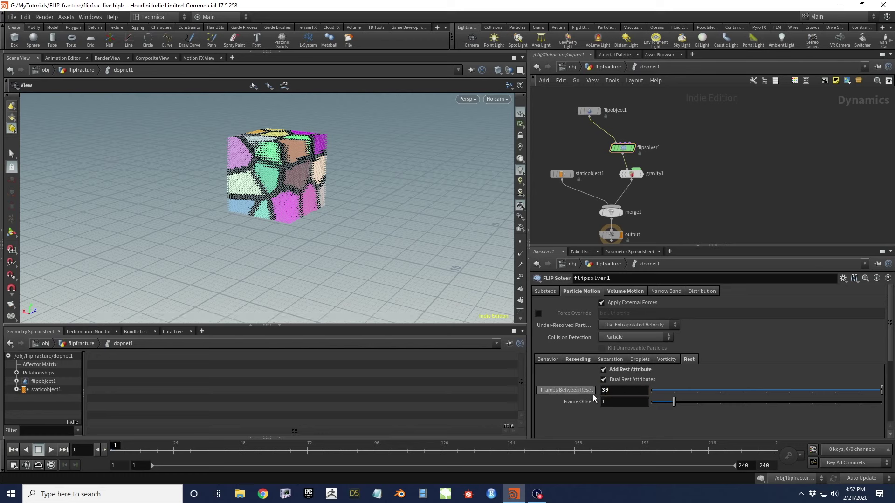
click(606, 68)
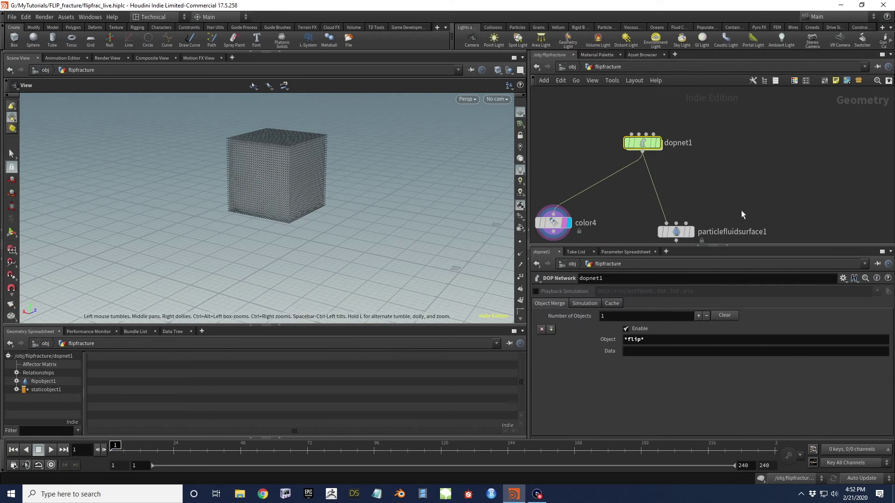
middle_drag(620, 206, 656, 159)
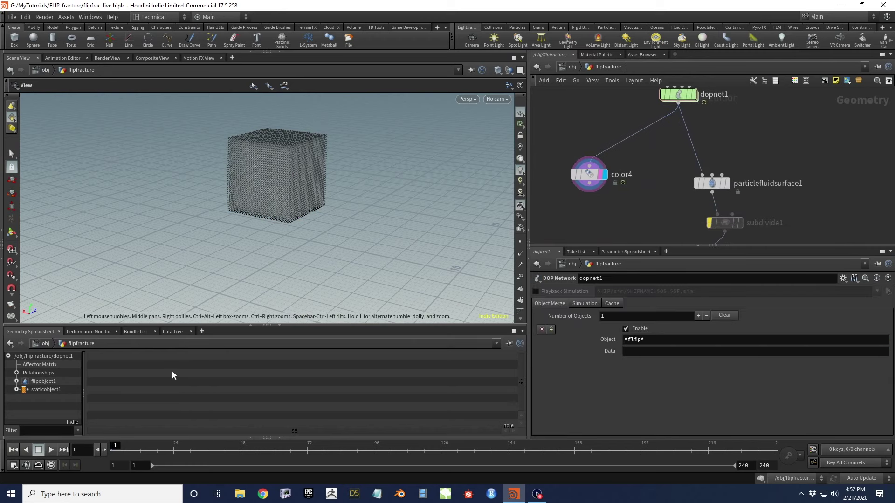
Play the resimulation to frame 63, then select the color4 node
click(51, 453)
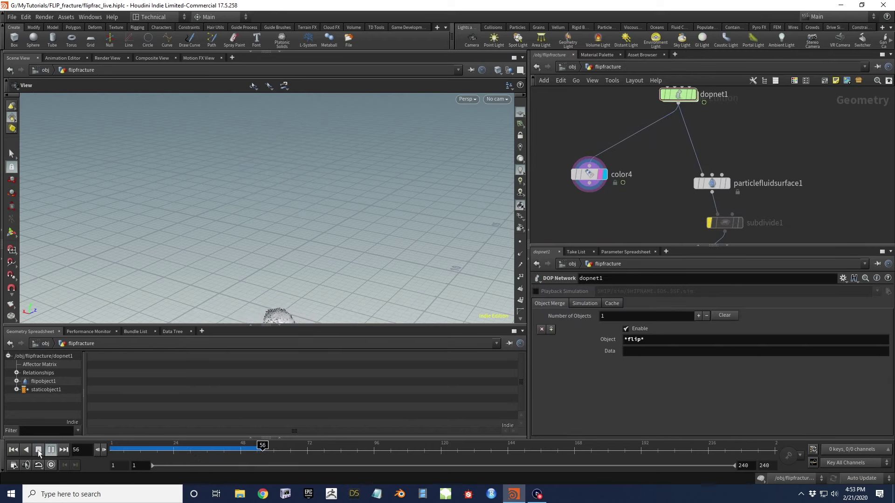
click(38, 450)
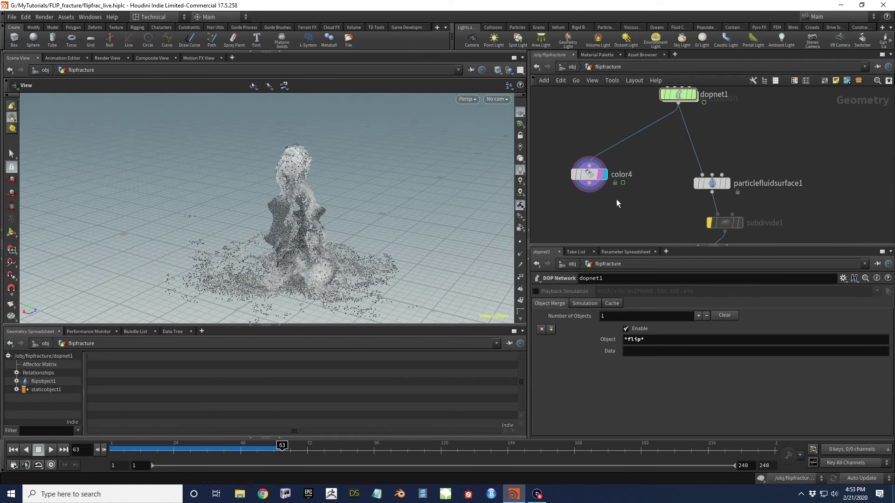
click(589, 174)
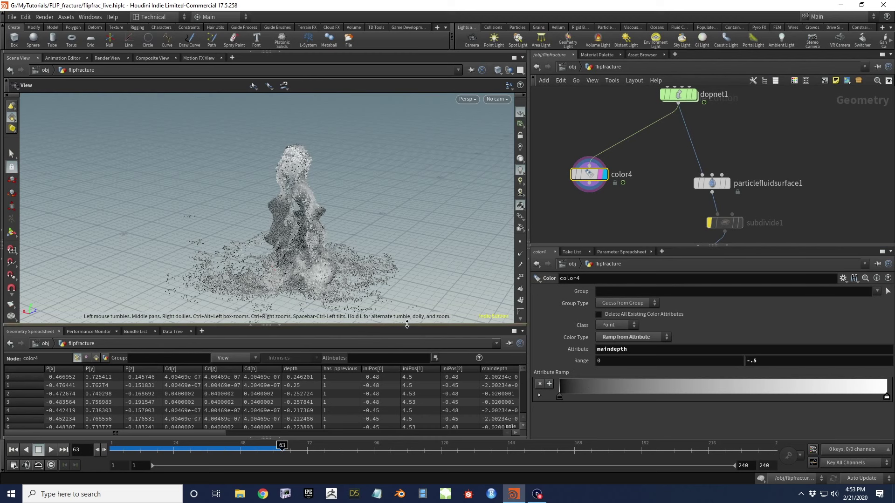
Enlarge the Geometry Spreadsheet and scrub back to frame 30 to inspect color4's rest and rest2 values
drag(413, 326, 413, 274)
drag(223, 432, 451, 425)
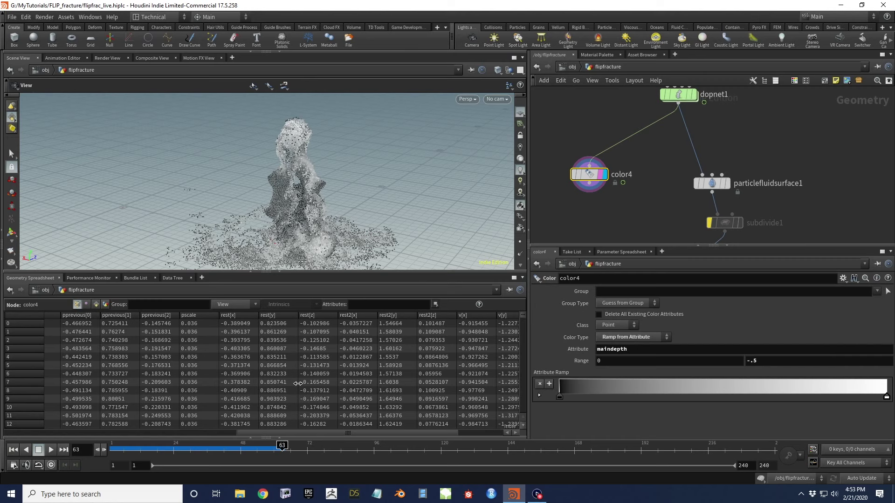
click(191, 450)
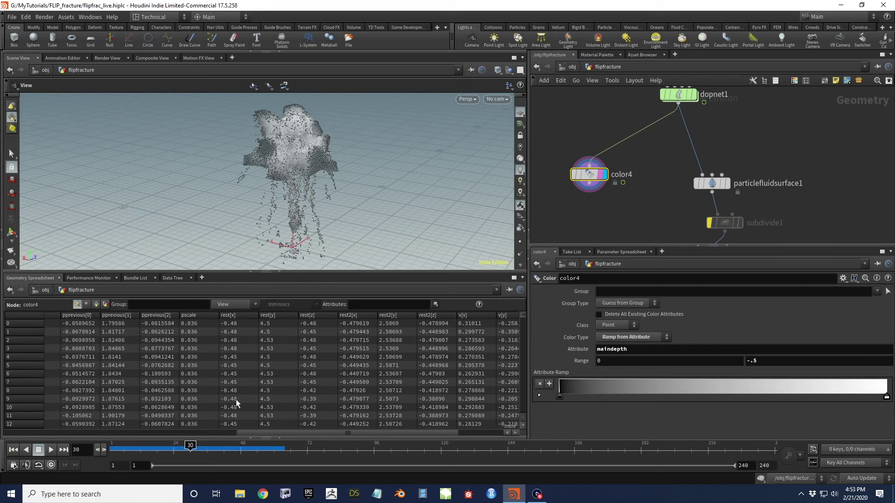
drag(253, 431, 8, 428)
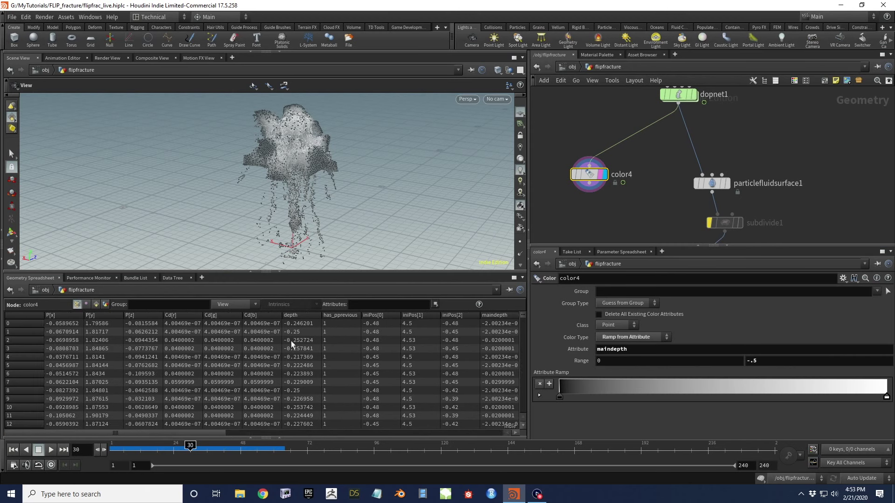
drag(203, 433, 429, 428)
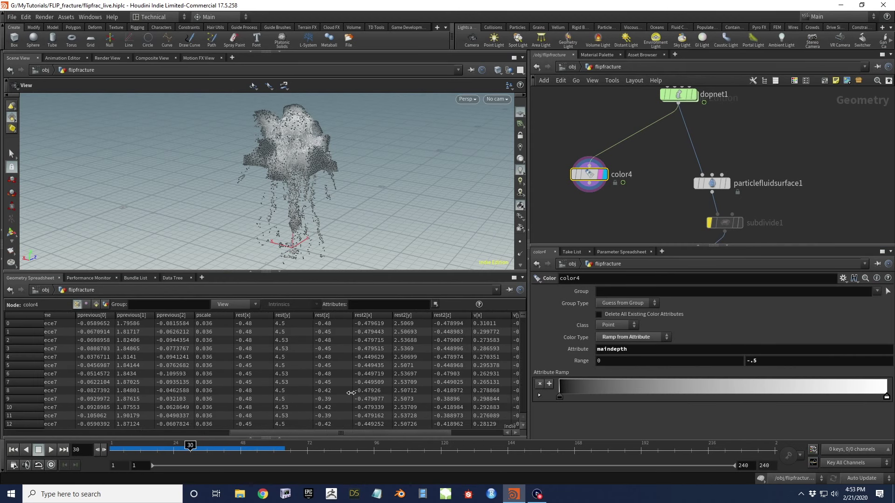
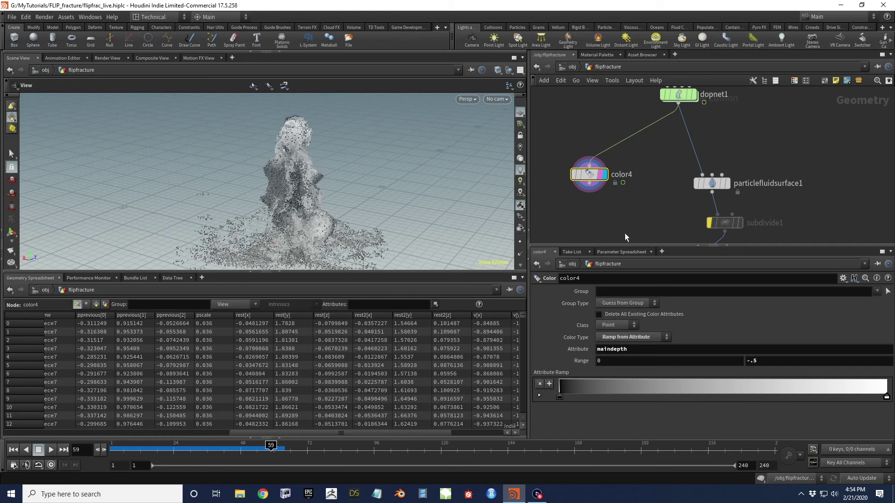
Review the Detail attributes in the spreadsheet with a widened column, then return to Points
click(105, 305)
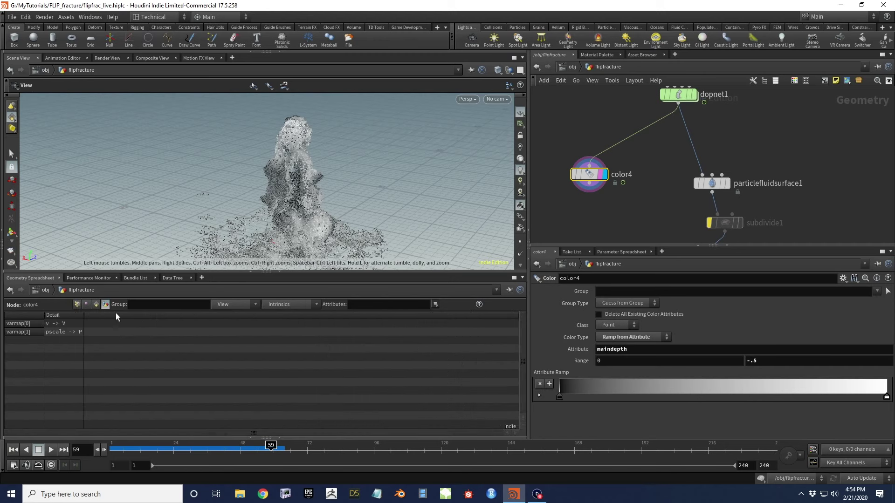
drag(82, 314, 119, 323)
click(77, 304)
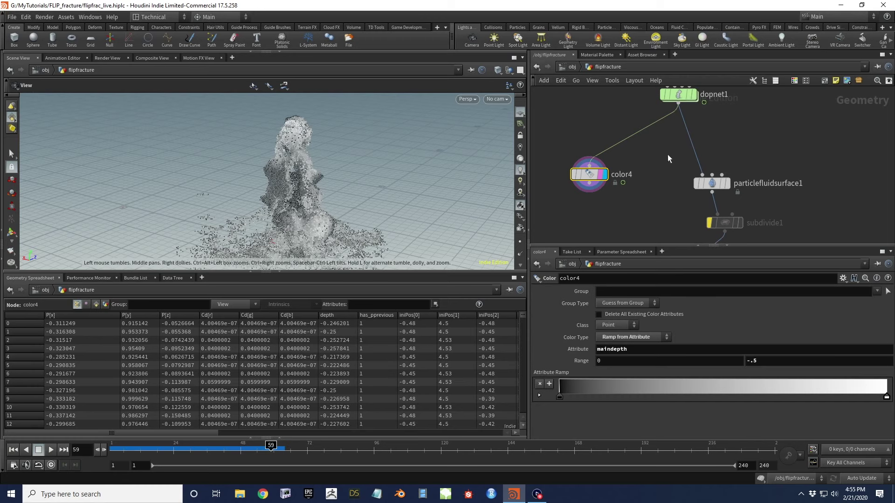
middle_drag(667, 159, 704, 172)
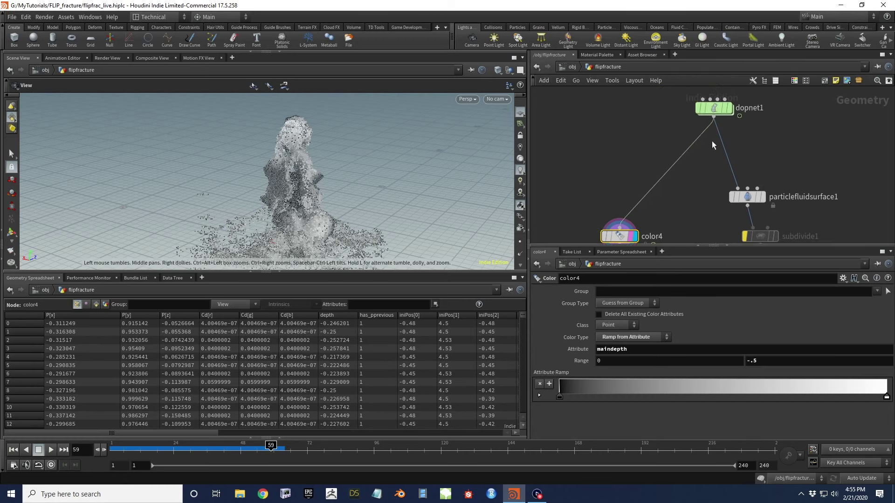
key(Tab)
Add an Attribute Wrangle node, attribwrangle5, branching off dopnet1
text(attrib wr)
key(Return)
click(593, 177)
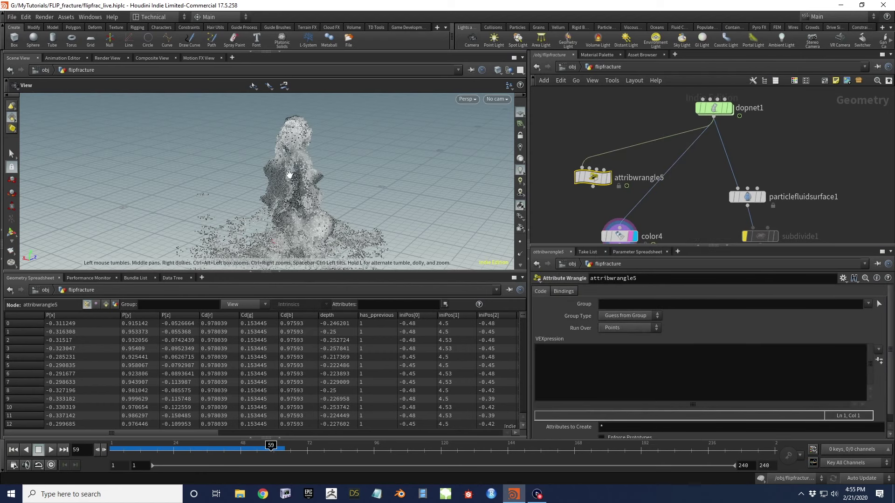
middle_drag(748, 205, 743, 169)
mouse_move(745, 167)
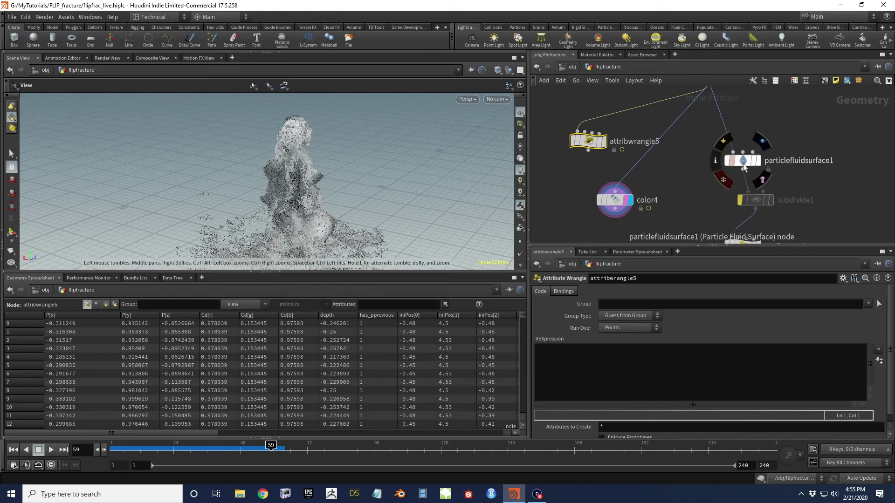
drag(588, 141, 615, 141)
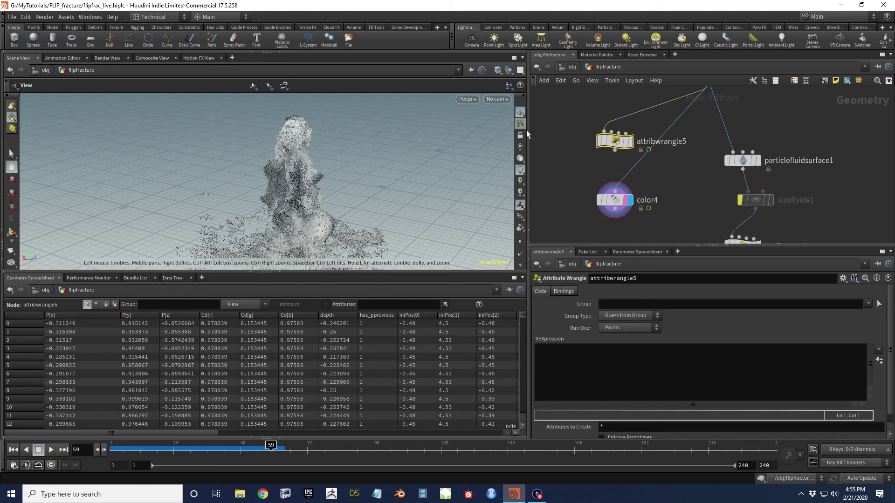
Wire attribwrangle5's output into attribwrangle4 and display attribwrangle4's result
middle_drag(654, 176, 603, 146)
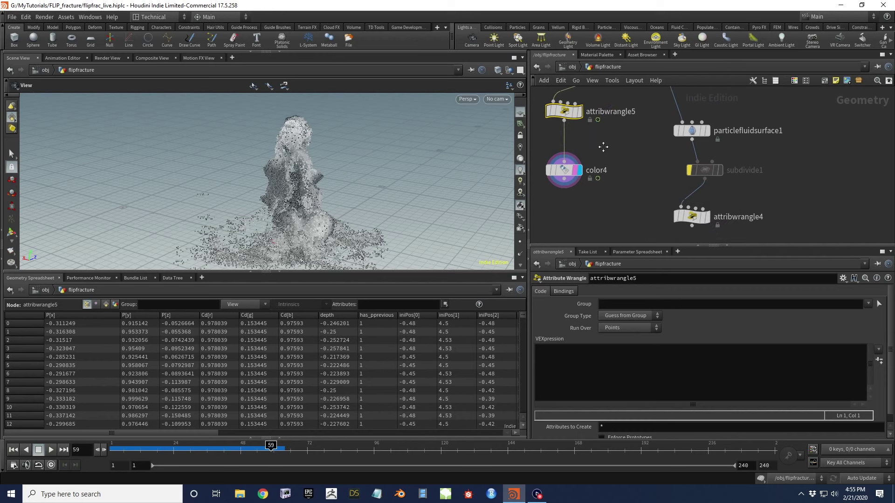
drag(691, 217, 635, 191)
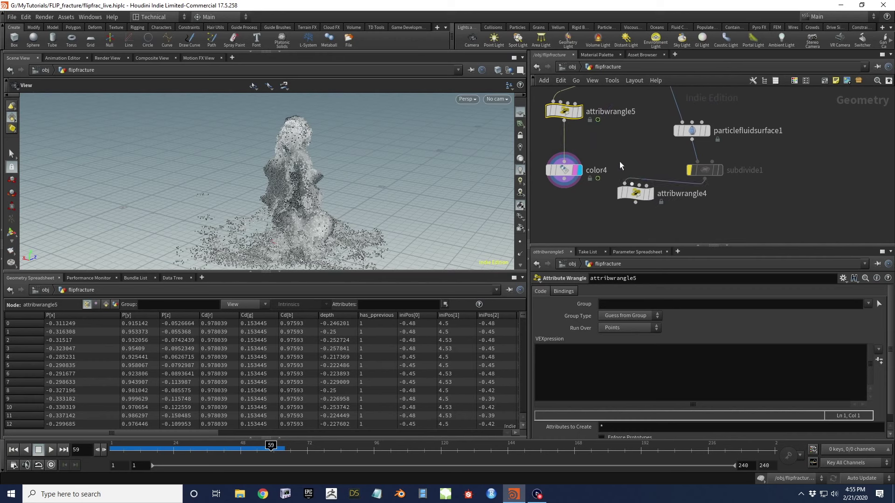
drag(564, 120, 635, 184)
click(649, 195)
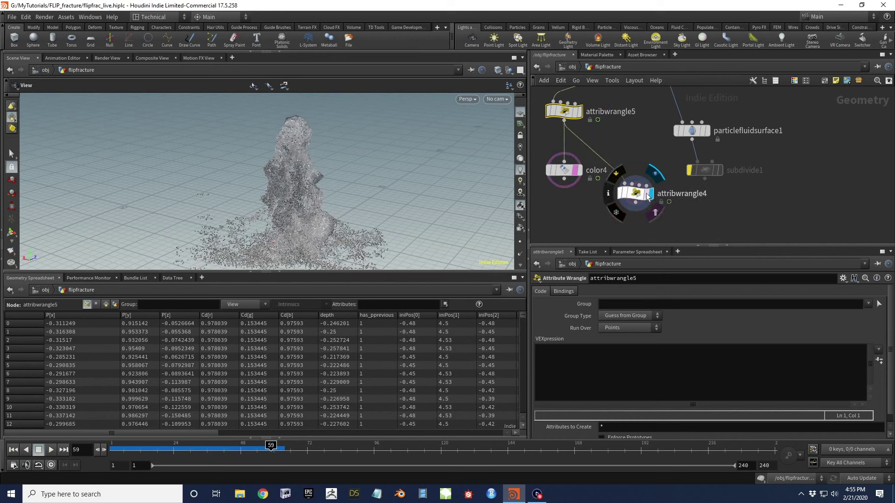
click(646, 195)
drag(310, 190, 319, 174)
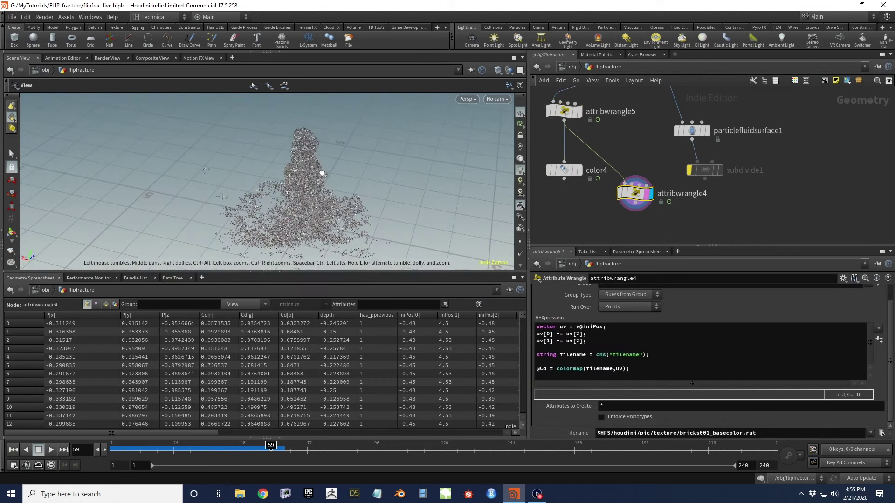
Go to frame 4 and set the display flag on attribwrangle5
click(118, 450)
drag(309, 150, 312, 184)
middle_drag(585, 118, 614, 163)
click(603, 157)
click(609, 157)
click(593, 365)
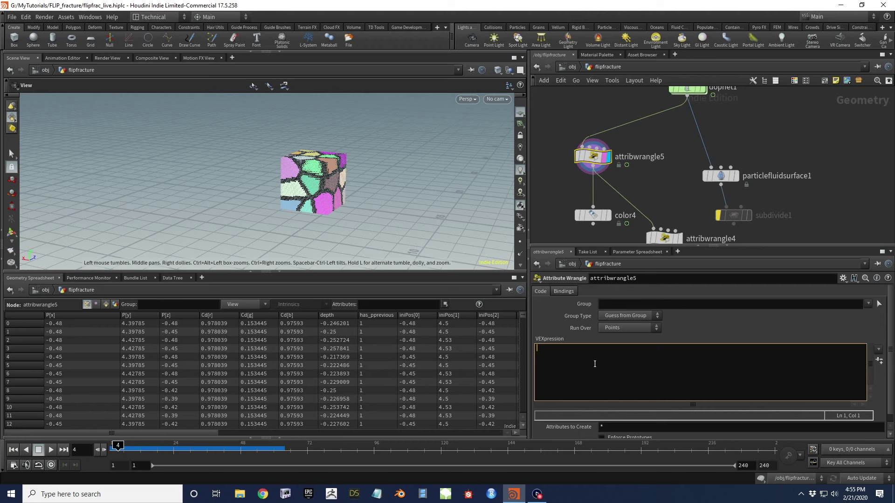
text(@restratio)
text(cos)
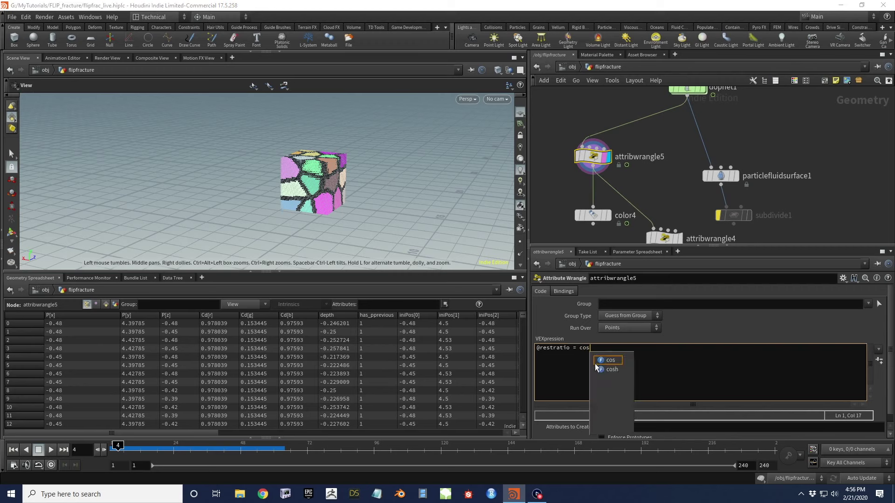
text(())
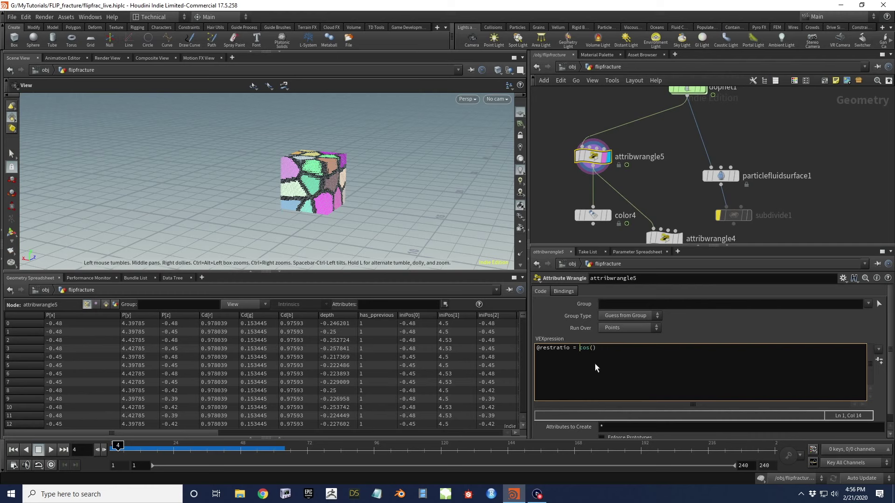
key(Right)
key(Right)
key(Right)
key(Right)
key(Right)
text(,-1,1,0,1);)
key(Left)
key(Left)
key(Left)
key(Left)
key(Left)
key(Left)
text(@Frame/30.0)
key(Left)
key(Right)
key(Right)
key(Right)
key(Right)
key(Right)
key(Right)
key(Right)
key(Left)
key(Left)
key(Left)
key(Left)
key(Left)
key(Left)
text(2.0 * $PI *)
Scrub from frame 1 and step through frames to check restratio in the spreadsheet
drag(191, 432, 444, 431)
click(112, 448)
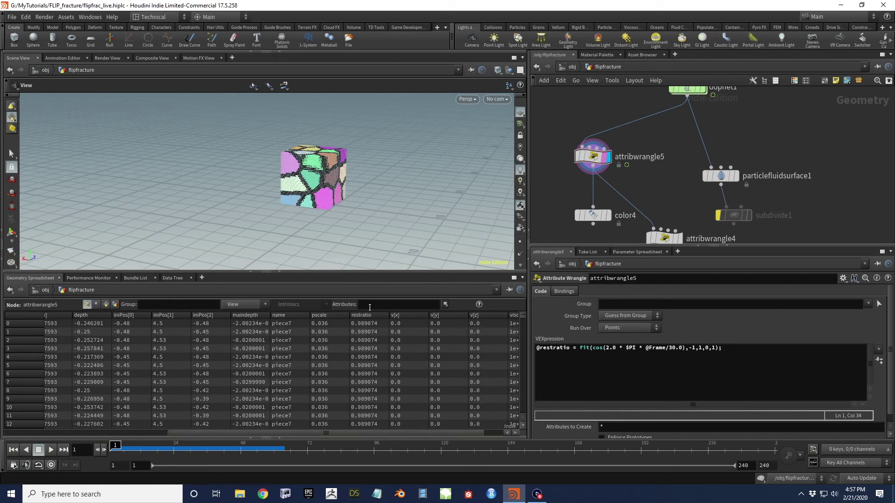
drag(117, 449, 199, 451)
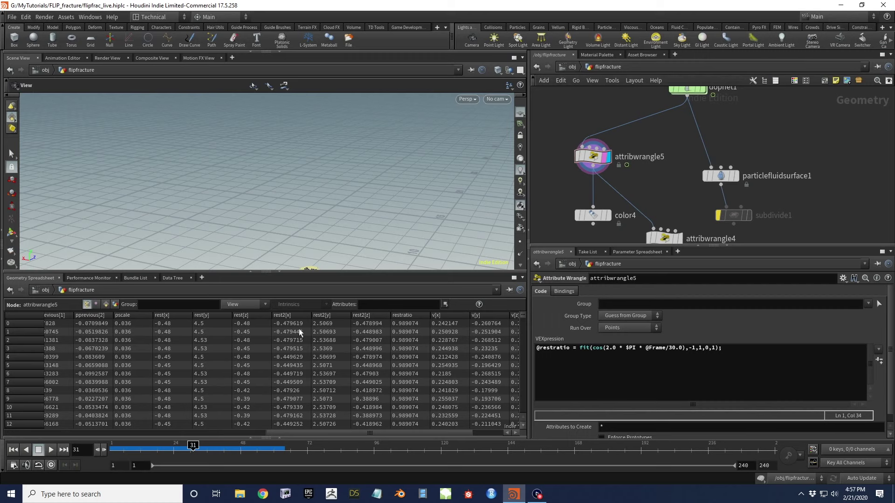
key(Right)
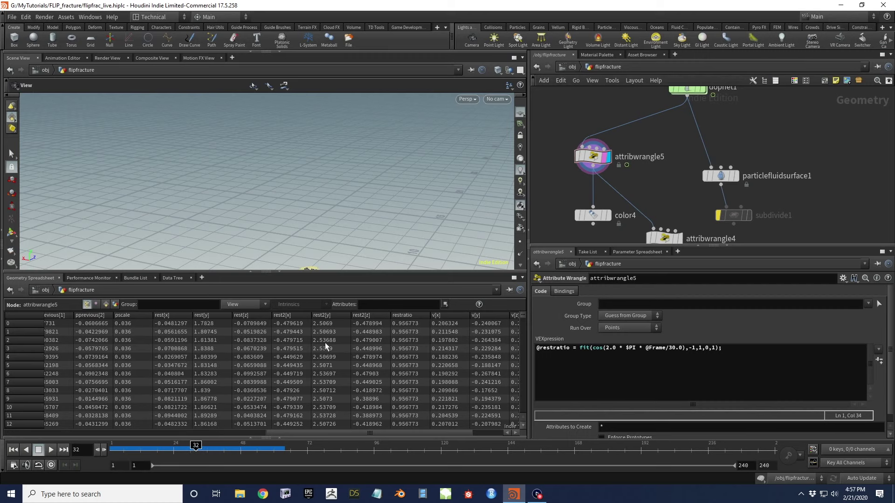
key(Right)
key(Right)
key(Right)
key(Right)
key(Right)
key(Right)
key(Right)
key(Right)
key(Right)
key(Right)
key(Right)
key(Right)
key(Right)
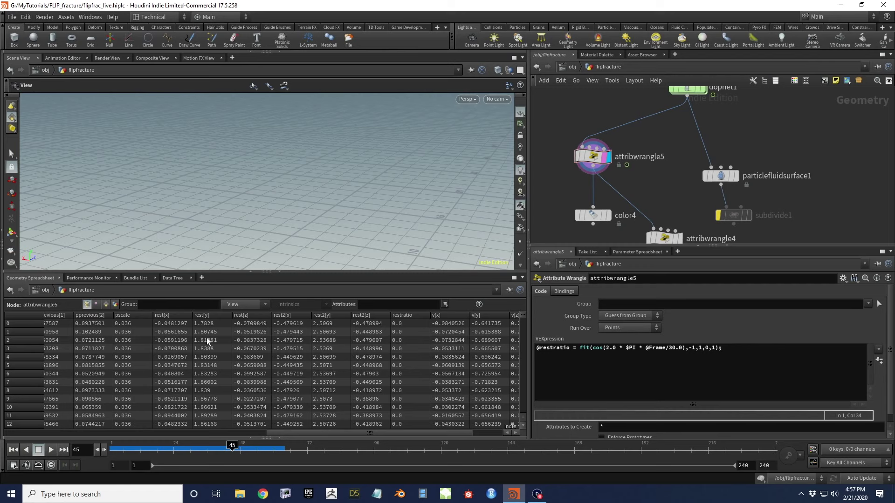
Play the simulation, then settle on frame 60 where restratio reads 1.0
key(Up)
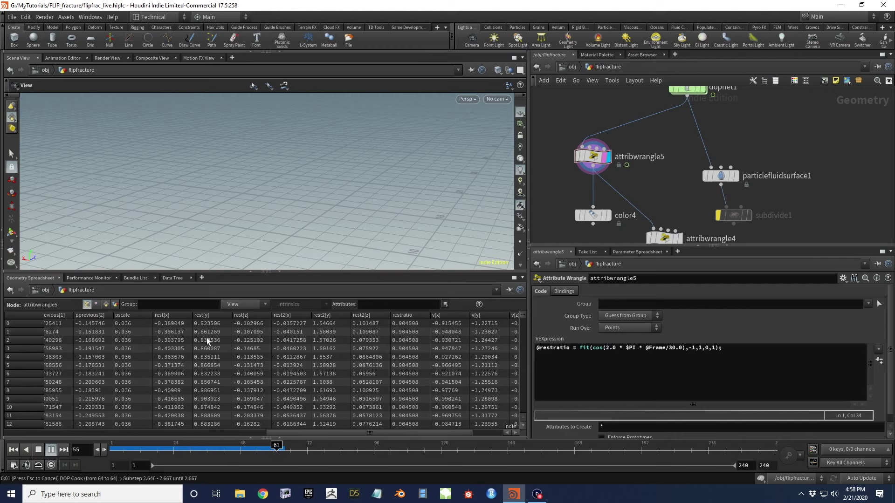
key(Up)
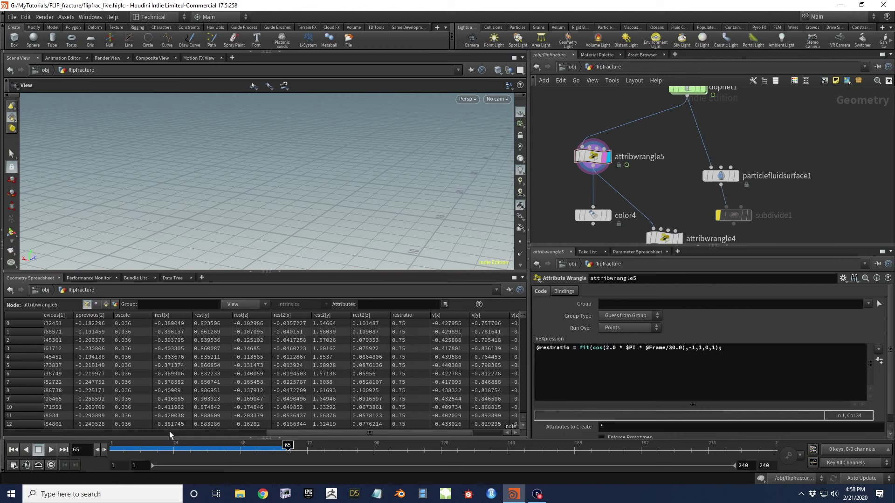
click(281, 449)
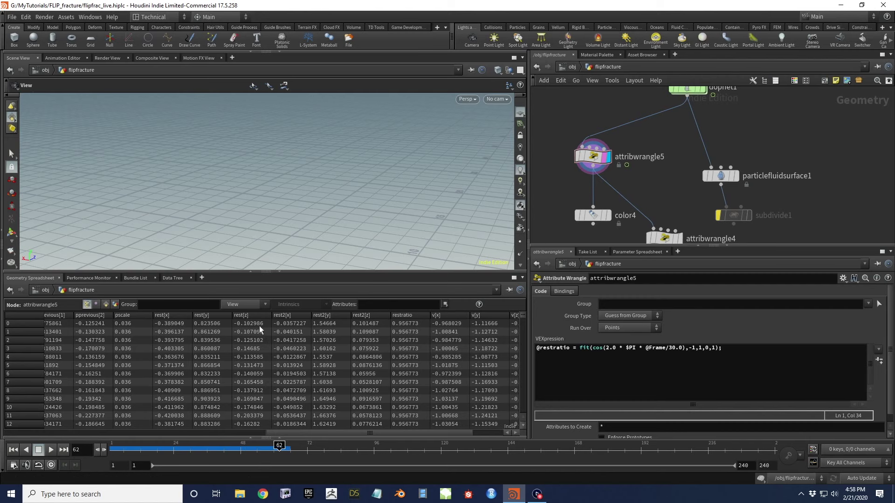
key(Right)
key(Left)
key(Left)
key(Left)
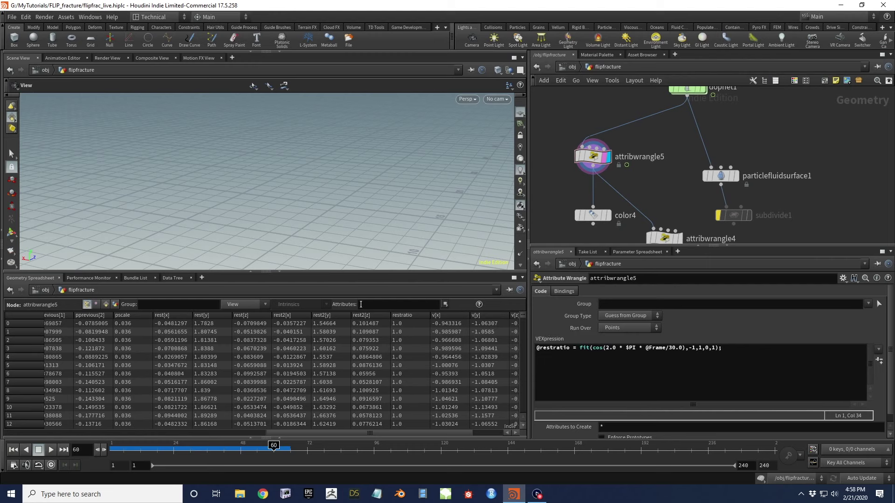
click(738, 345)
key(Return)
key(Return)
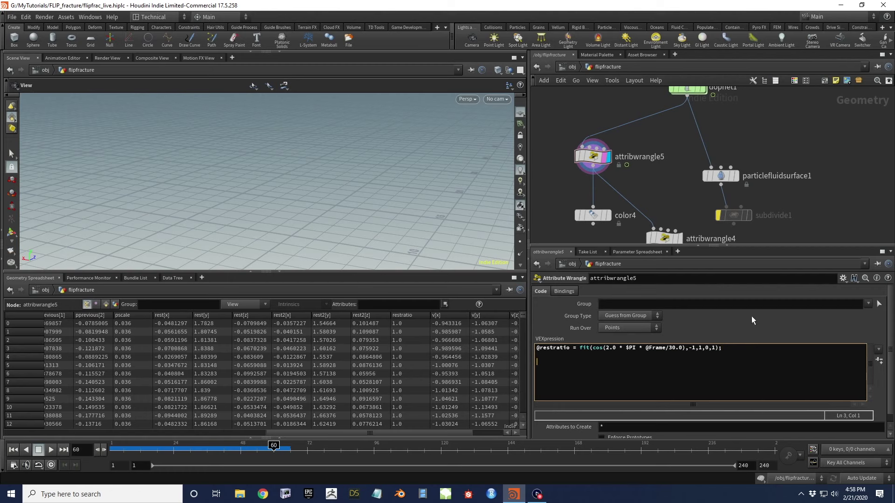
Add the lines vector uv1 = v@rest; and vector uv2 = v@rest2;
text(vectro)
text(or )
text(uv1 )
text(= v@)
text(rest)
text(;)
key(Return)
text(vect)
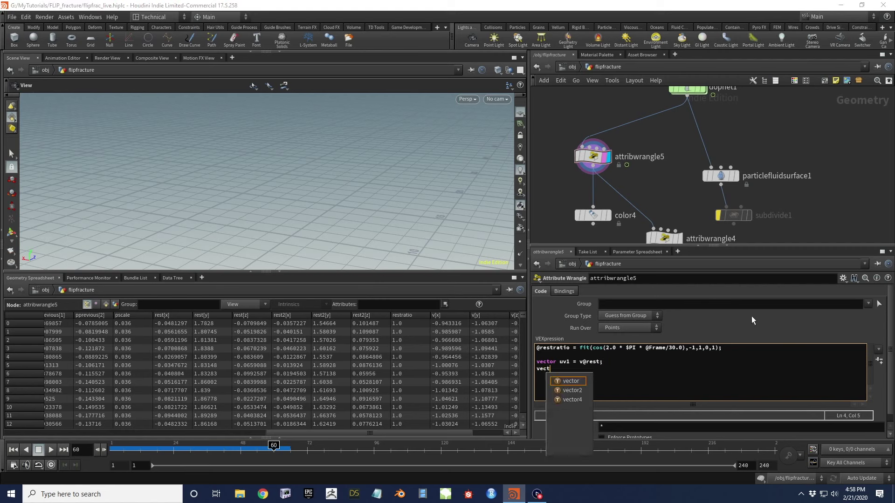
text(or uv2 = v@rest2;)
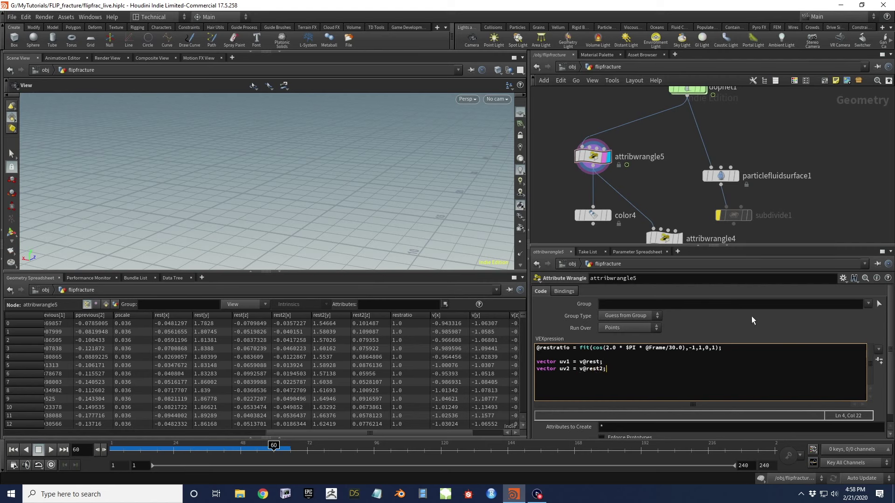
key(Return)
Copy attribwrangle4's two uv offset lines and paste them after both uv1 and uv2
middle_drag(665, 197, 663, 170)
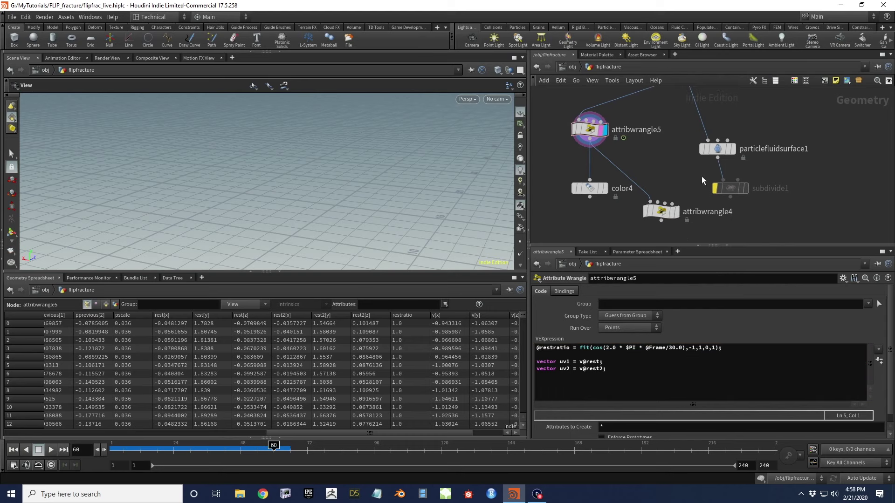
click(661, 211)
drag(588, 340, 515, 341)
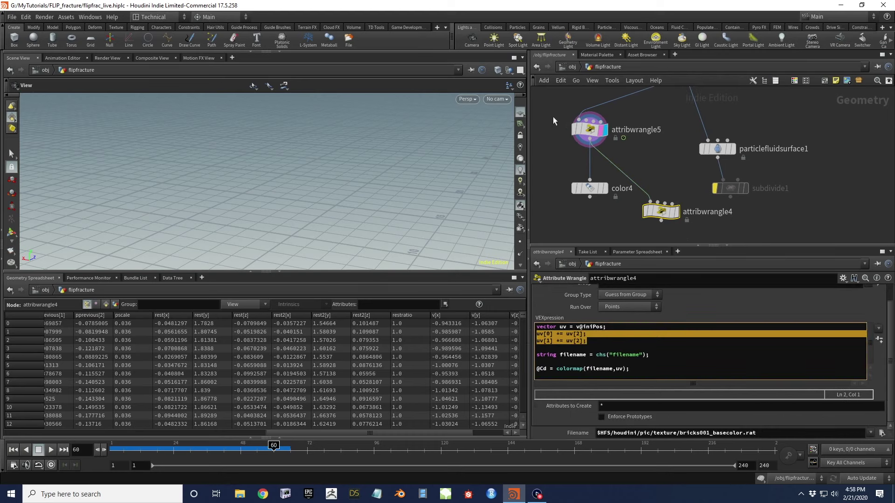
click(580, 129)
click(607, 368)
key(Return)
key(Return)
key(Up)
text(uv[0] += uv[2]; uv[1] += uv[2];)
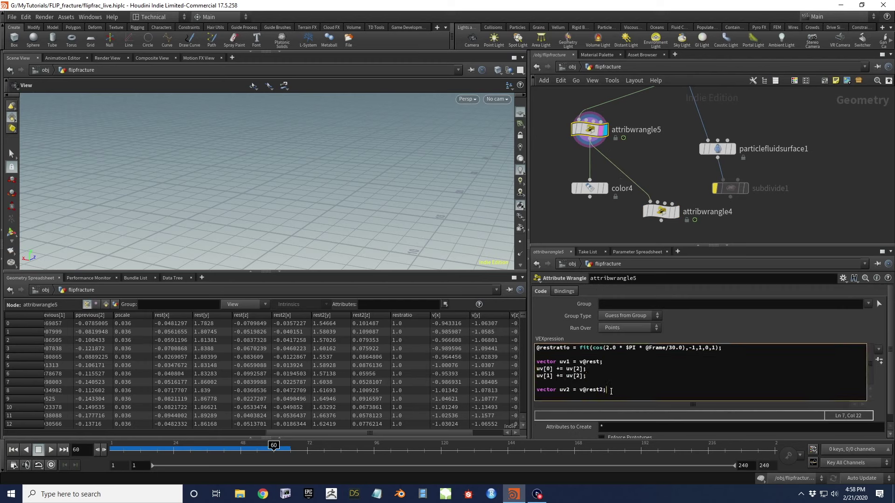
key(Return)
text(uv[0] += uv[2]; uv[1] += uv[2];)
Rename uv to uv1 throughout the first pasted offset lines
key(Up)
key(Up)
key(Up)
key(Up)
key(Up)
key(Home)
key(Right)
key(Right)
key(Right)
key(Left)
text(1)
key(Down)
key(Left)
text(1)
key(Right)
key(Right)
key(Up)
key(Right)
key(Right)
key(Right)
key(Right)
key(Right)
text(1)
key(Down)
key(Left)
text(1)
Rename uv to uv2 throughout the second pasted offset lines
key(Down)
key(Down)
key(Down)
key(Left)
key(Left)
text(2)
text(2)
key(Up)
key(Left)
key(Left)
key(Left)
key(Left)
key(Left)
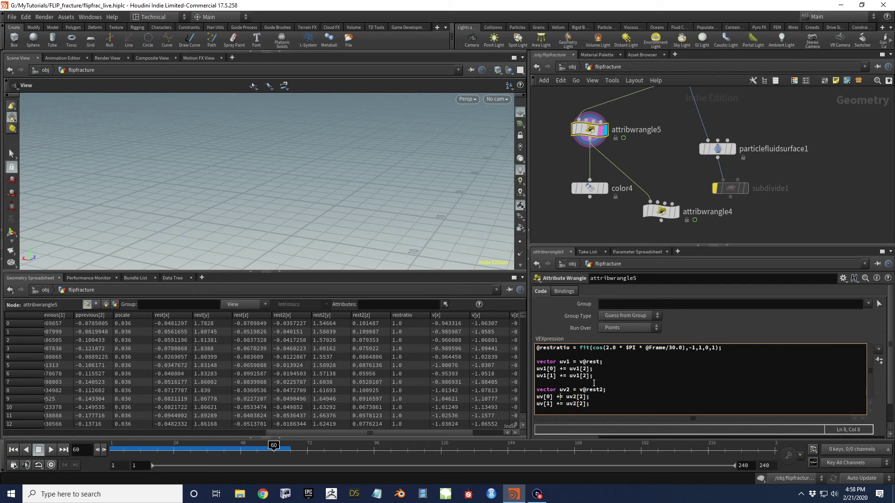
text(2)
key(Down)
key(Left)
text(2)
key(End)
key(Return)
text(vector uv)
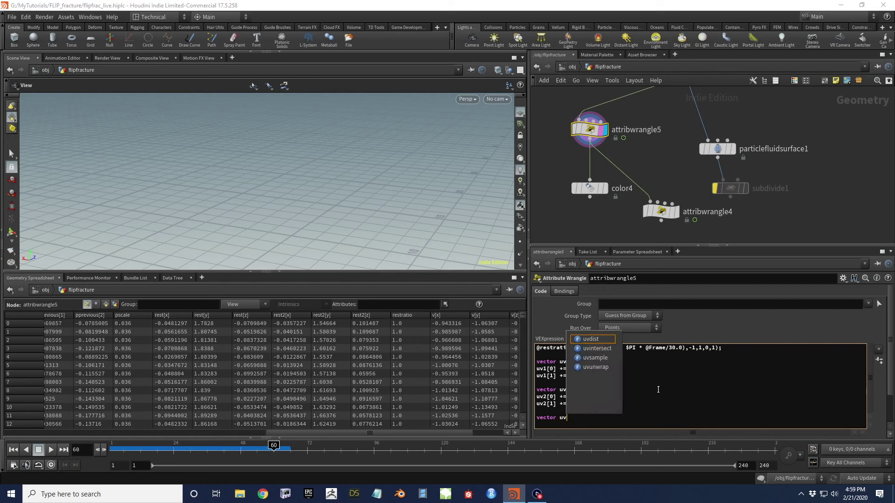
text( = lerp()
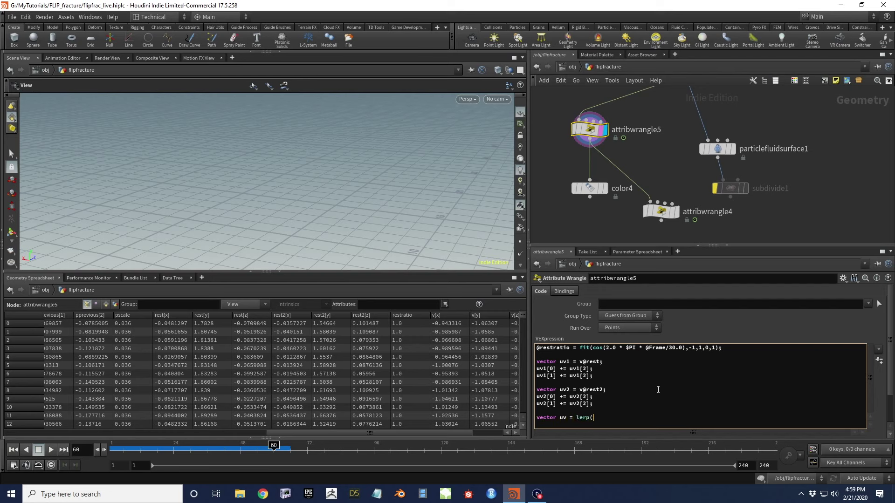
text(uv1,uve)
text(,@restratio);)
Make attribwrangle5 write the blended result as the v@uv point attribute
click(589, 197)
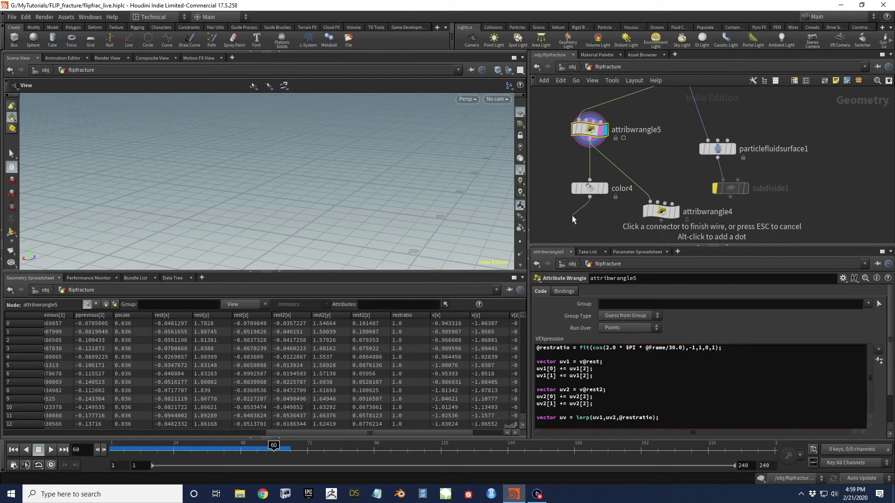
key(Escape)
middle_drag(649, 174, 653, 160)
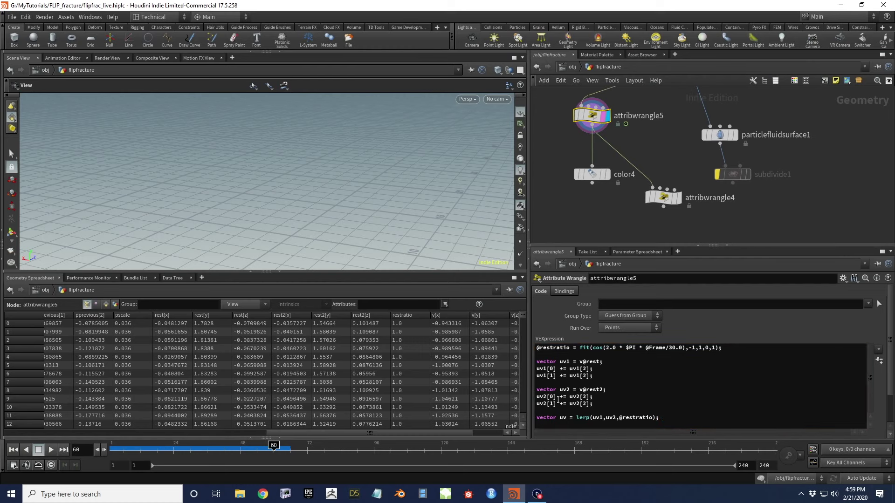
click(663, 199)
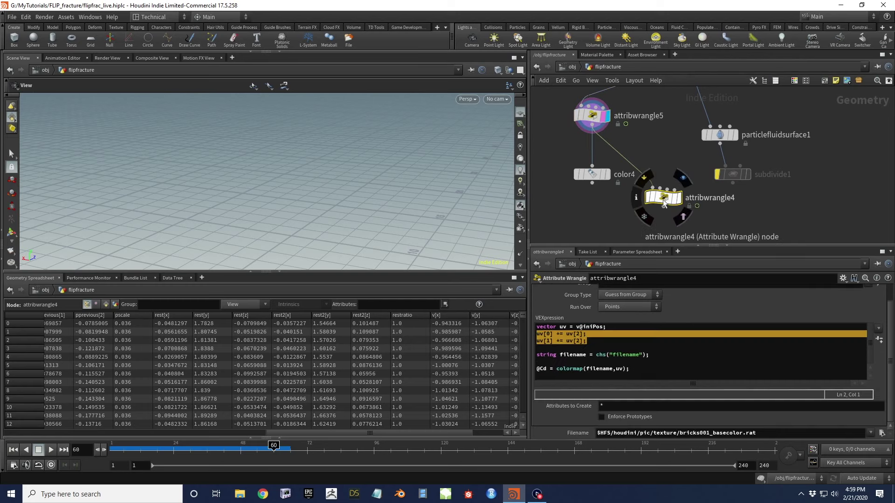
click(588, 118)
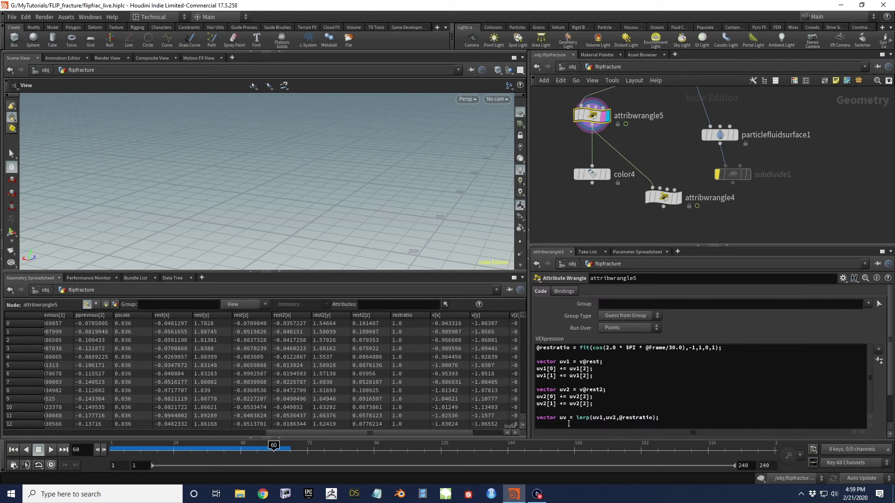
drag(559, 420, 536, 419)
text(v@)
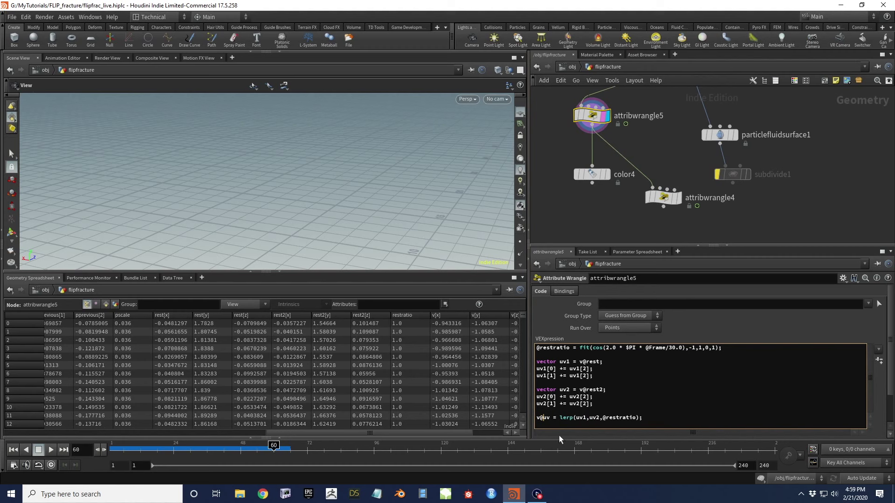
In attribwrangle4, delete the initPos uv lines and reference v@uv in colormap
click(665, 197)
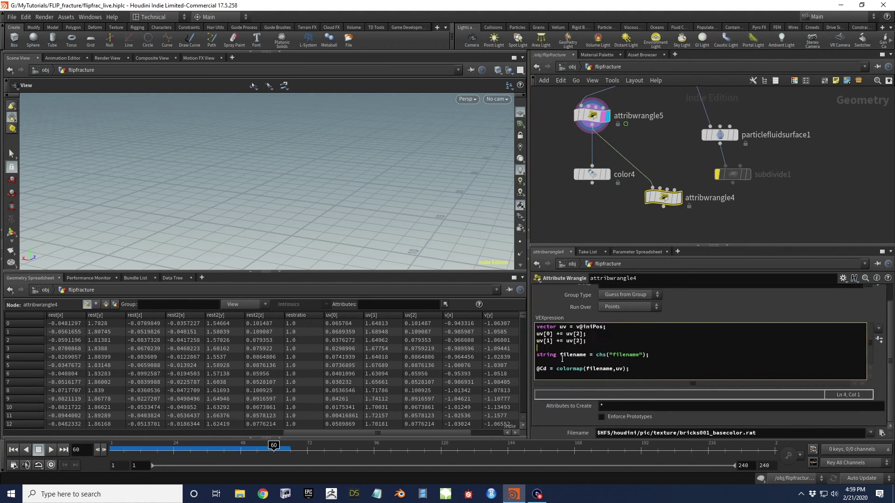
drag(537, 358, 536, 326)
key(BackSpace)
click(614, 342)
text(v@)
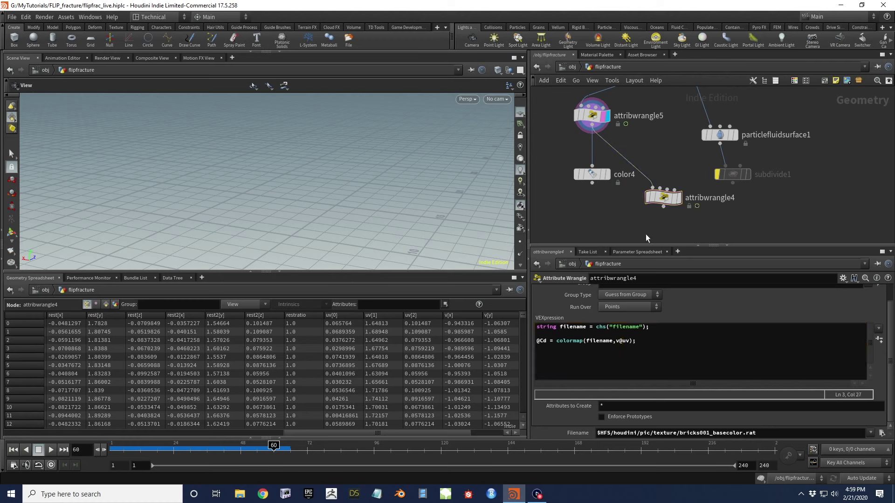
Display attribwrangle4 and move attribwrangle5 below particlefluidsurface1
click(679, 197)
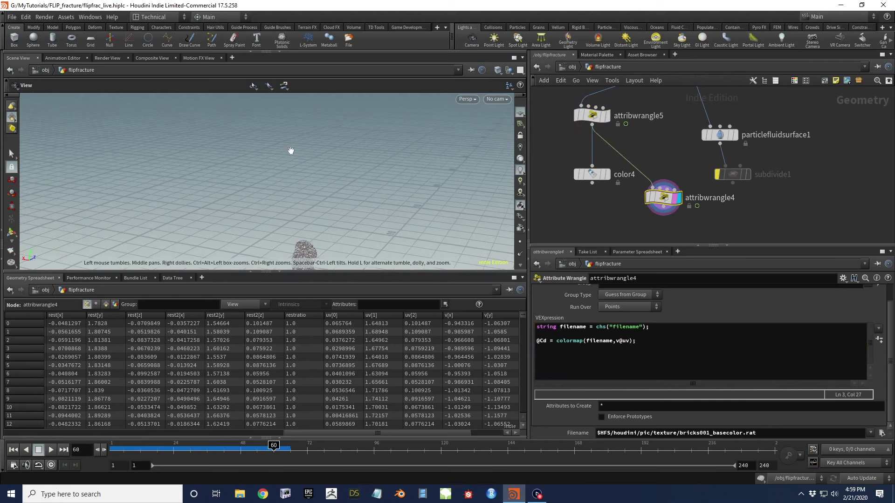
drag(291, 151, 326, 233)
drag(266, 442, 185, 451)
mouse_move(694, 119)
middle_down()
mouse_move(679, 133)
mouse_move(680, 156)
mouse_move(689, 158)
mouse_move(683, 132)
middle_up()
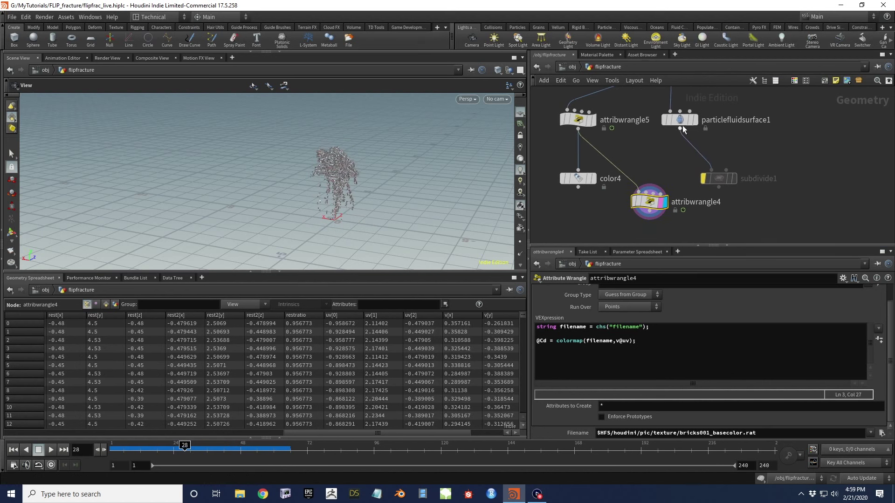
mouse_move(589, 112)
mouse_down()
mouse_move(649, 170)
mouse_move(660, 152)
mouse_move(640, 151)
mouse_up()
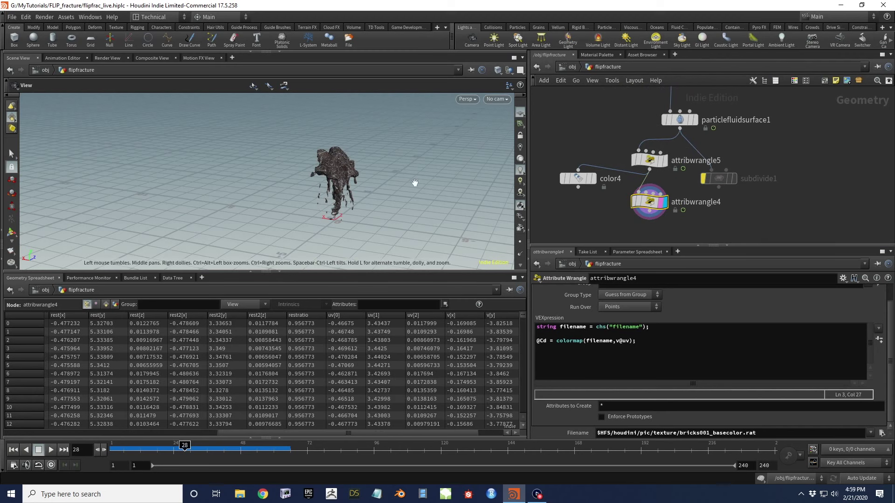
Step the simulation forward to frame 37 to view the brick-textured fluid mesh
scroll(480, 198, up, 5)
drag(479, 197, 448, 200)
key(Right)
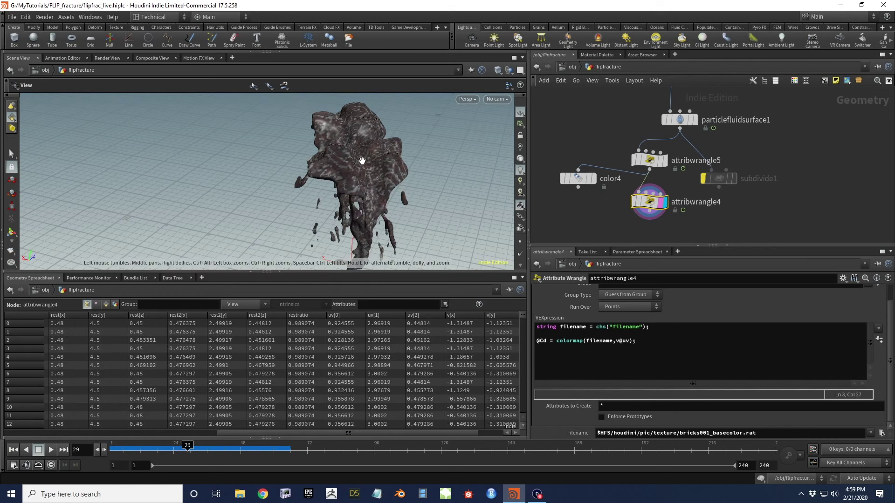
key(Right)
key(Right)
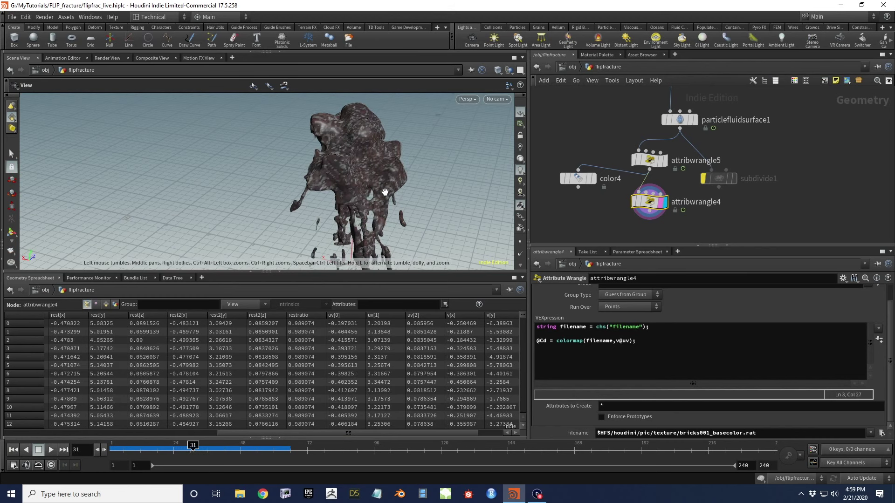
key(Right)
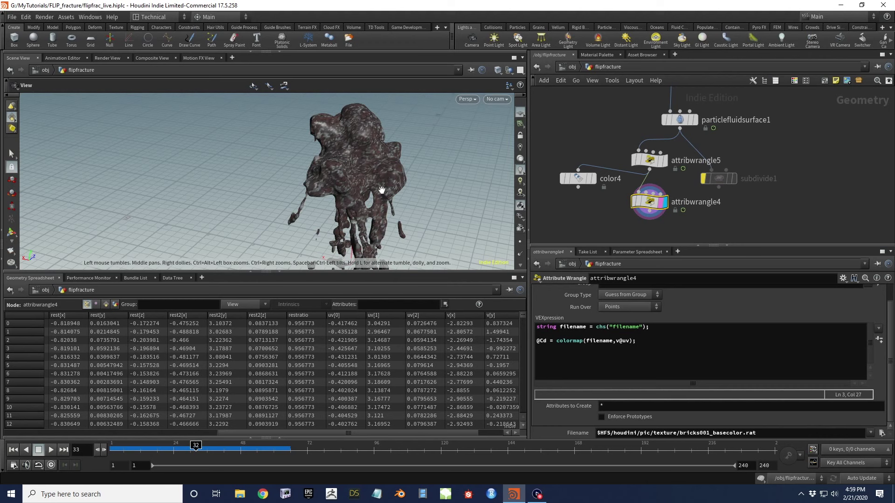
key(Right)
key(Right)
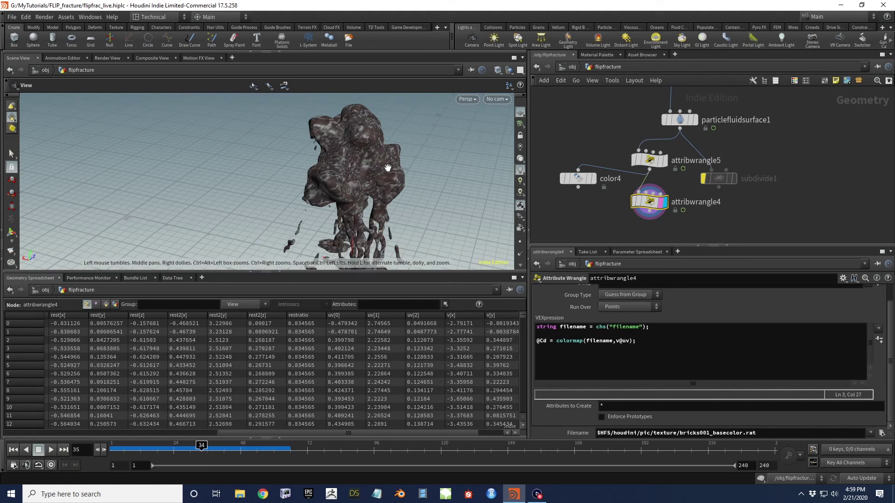
key(Right)
key(Right)
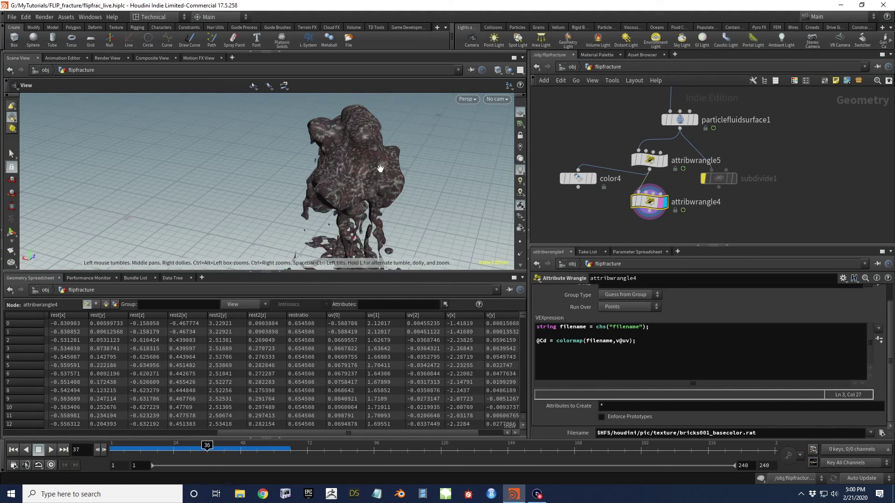
key(Right)
drag(348, 171, 376, 169)
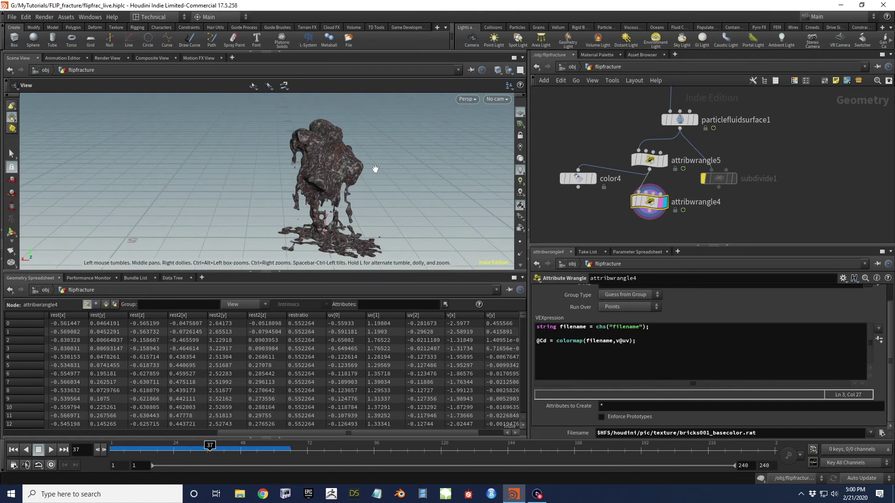
click(651, 163)
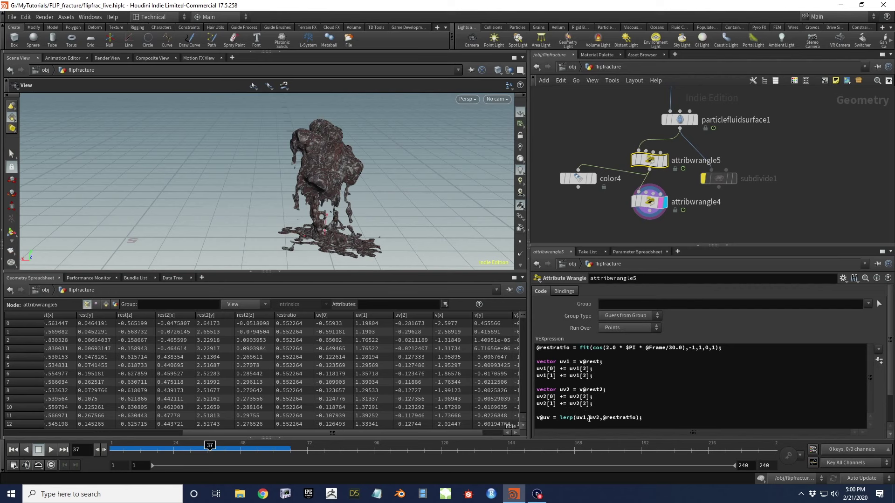
Replace the lerp line with v@uv1 = uv1; v@uv2 = uv2; and switch attribwrangle4 to v@uv1
drag(648, 418, 550, 420)
text(1 = uv1l)
key(Return)
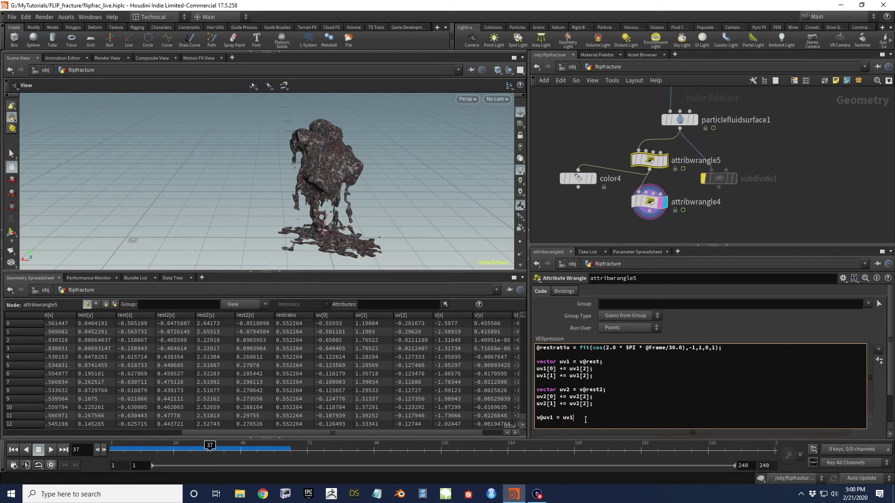
text(v@uv2 = uv2;)
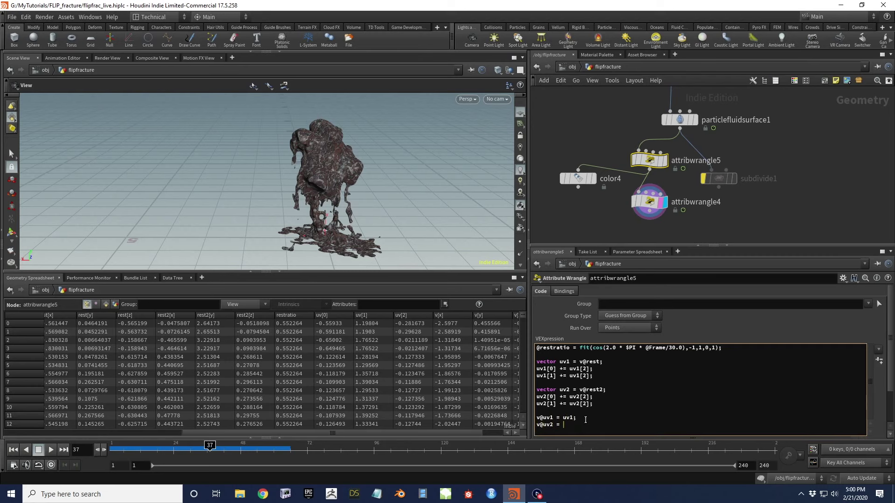
click(628, 213)
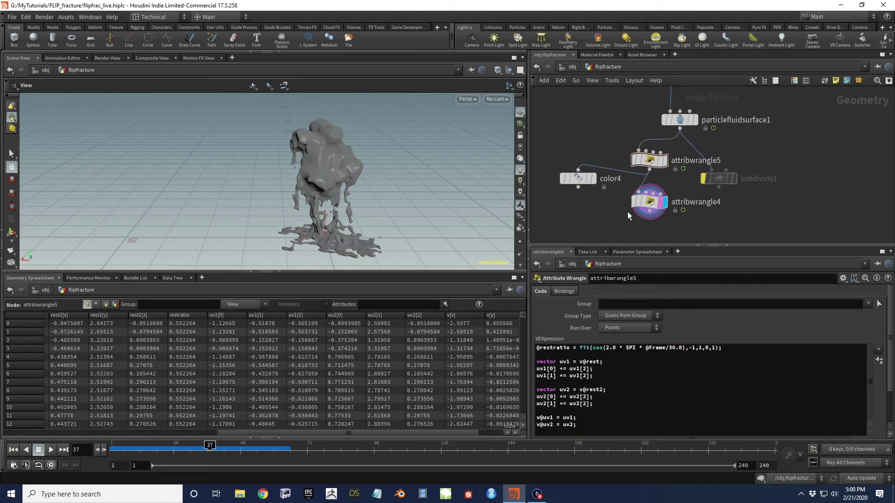
click(635, 207)
click(631, 341)
Turn the first colormap line into a vector Cd1 sampling uv1
text(1);)
click(540, 341)
key(BackSpace)
text(vector Cd = colormap(filename,v@uv1);)
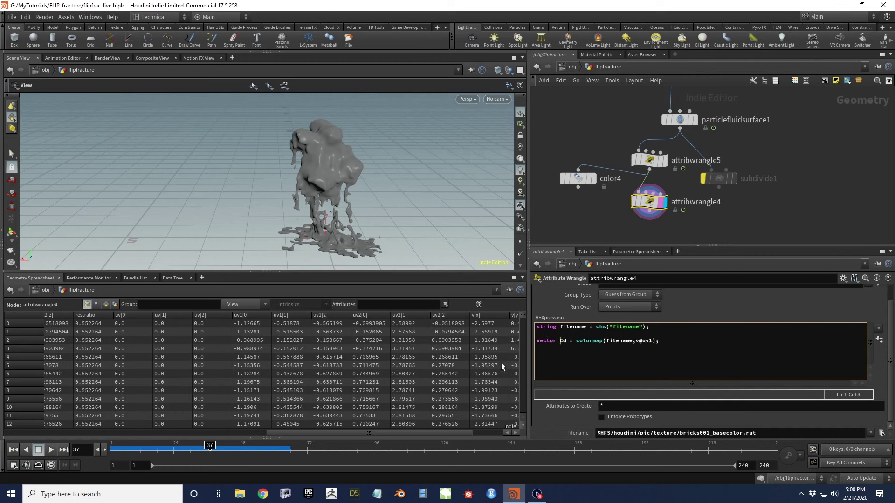
key(Right)
key(Right)
text(1)
Duplicate the colormap line as vector Cd2 sampling v@uv2
drag(662, 341, 533, 342)
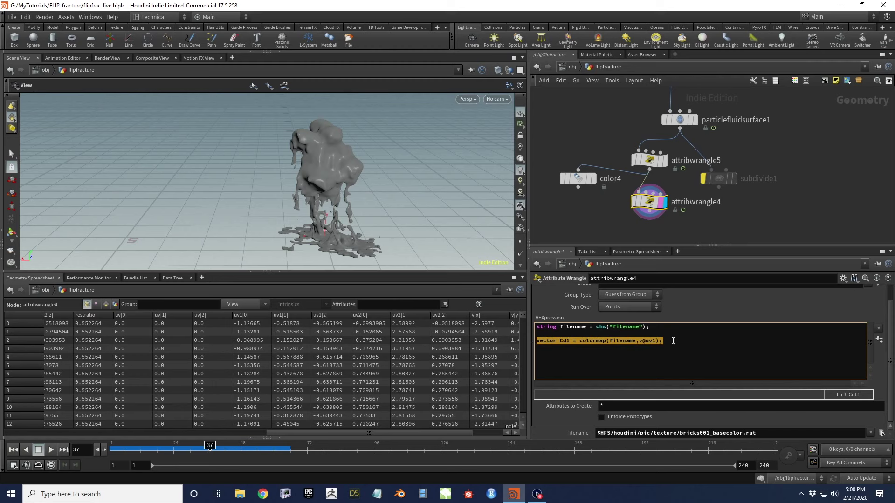
key(ctrl+c)
key(End)
key(Return)
key(ctrl+v)
key(Left)
key(Left)
key(BackSpace)
text(2)
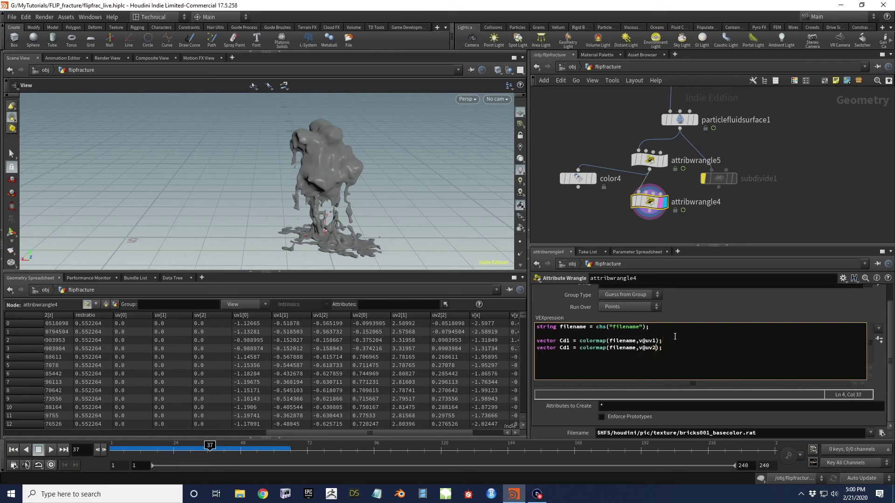
click(570, 348)
key(BackSpace)
text(2)
click(677, 345)
key(Return)
key(Return)
text(@Cd = lerp(Cd1,Cd2,@res)
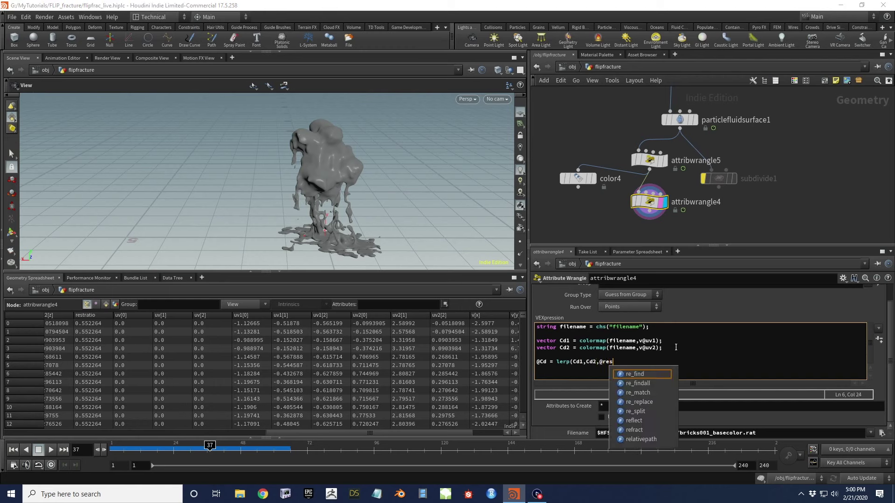
text(tratio);)
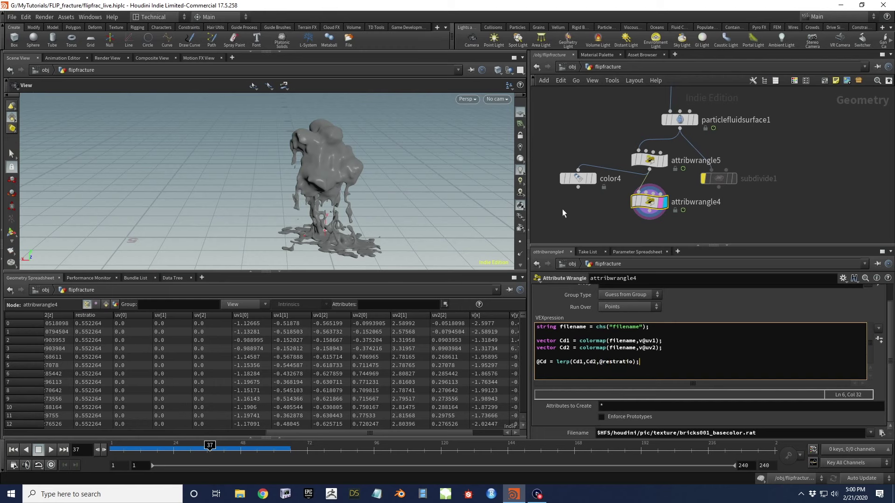
click(559, 213)
Wire subdivide1 into attribwrangle5 and place it directly above the wrangles
scroll(333, 168, up, 3)
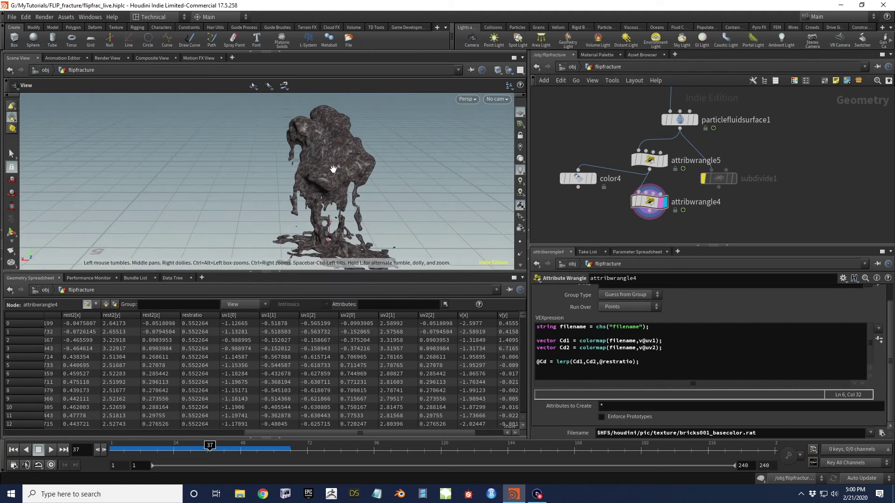
mouse_move(716, 183)
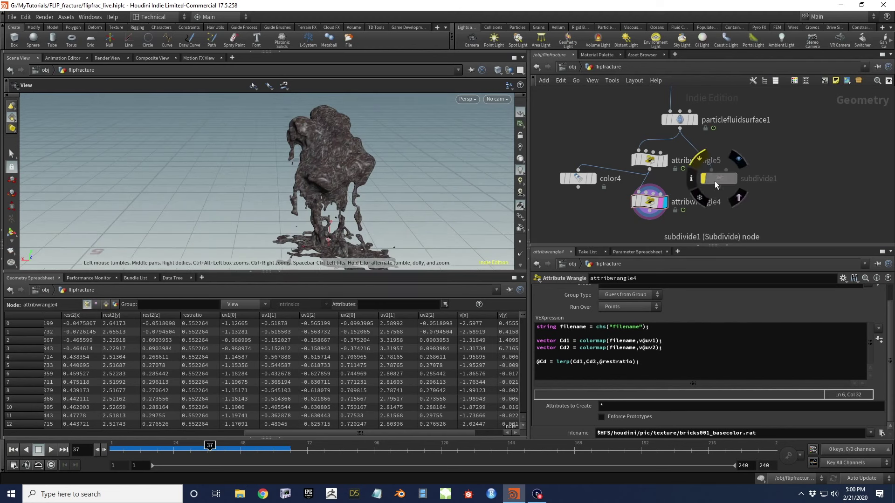
drag(718, 177, 718, 160)
middle_drag(730, 195, 734, 162)
shift+click(661, 129)
drag(661, 129, 663, 170)
click(724, 135)
click(645, 161)
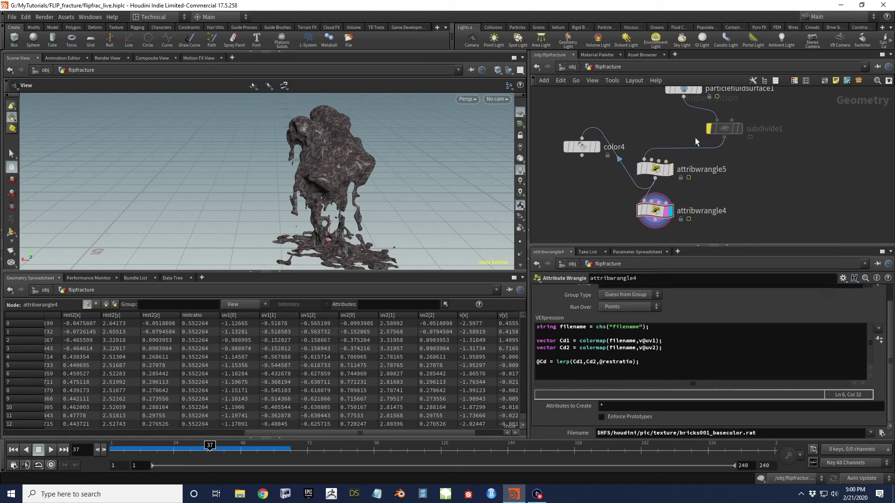
drag(717, 130, 653, 127)
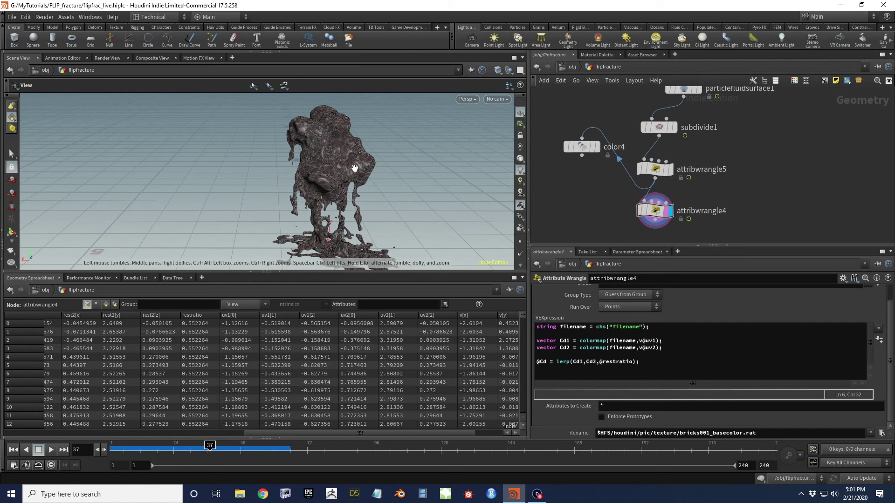
Orbit and zoom around the brick-textured fluid mesh to inspect it
scroll(353, 169, up, 3)
drag(353, 170, 344, 176)
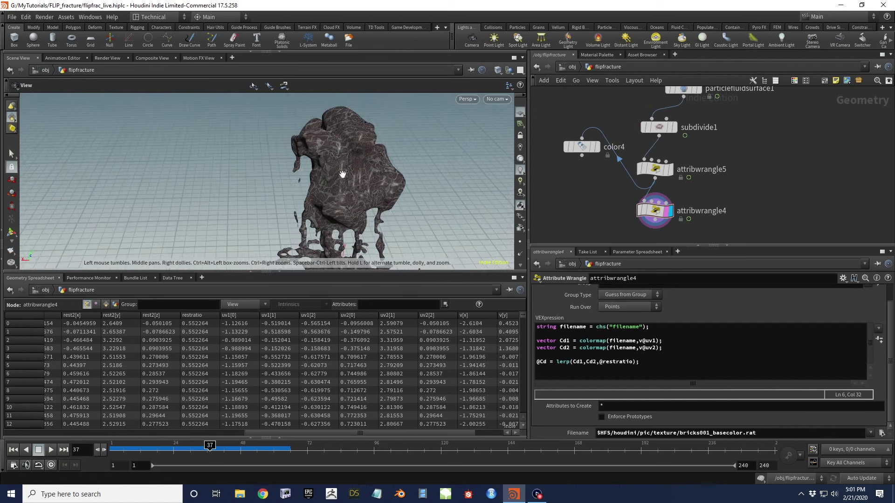
scroll(370, 193, up, 3)
scroll(370, 194, up, 1)
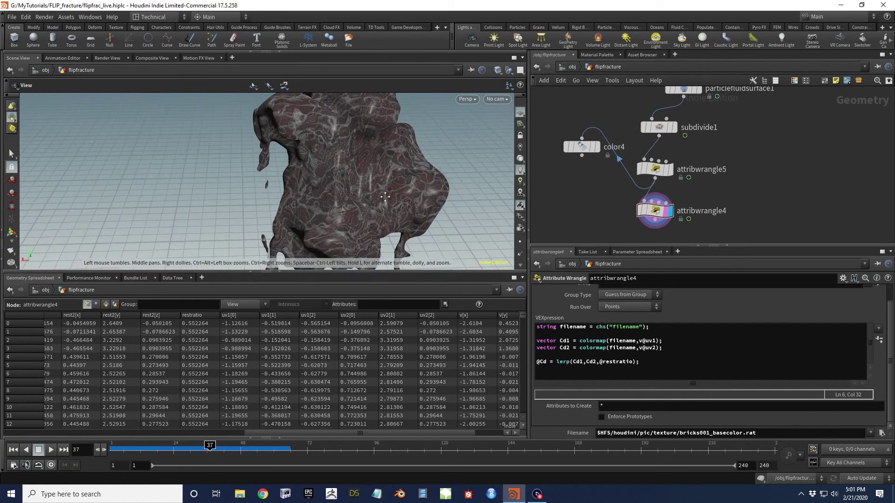
scroll(386, 203, down, 3)
mouse_move(386, 203)
mouse_down()
mouse_move(345, 186)
mouse_move(364, 191)
mouse_move(353, 176)
mouse_move(272, 241)
mouse_move(343, 198)
mouse_move(383, 197)
mouse_up()
scroll(380, 189, down, 1)
scroll(380, 214, up, 5)
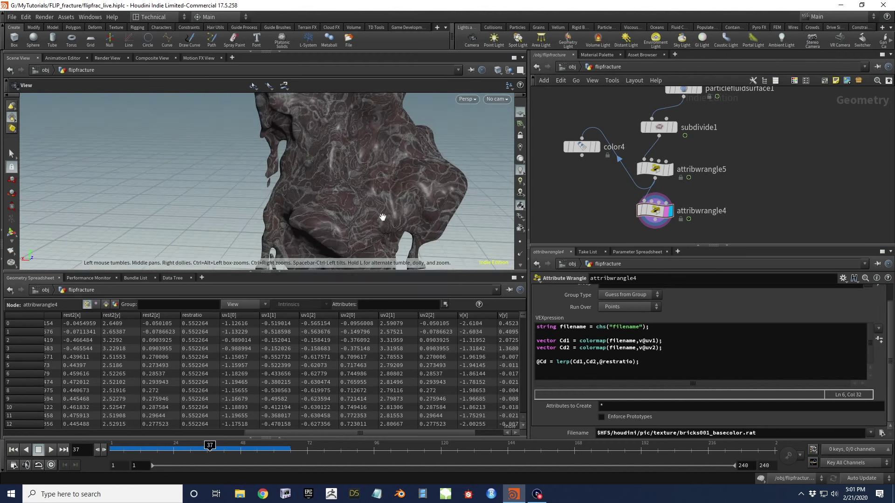
drag(389, 216, 375, 220)
mouse_move(350, 224)
mouse_down()
mouse_move(329, 211)
mouse_move(354, 219)
mouse_up()
drag(387, 273, 393, 351)
scroll(393, 234, down, 3)
drag(401, 205, 413, 190)
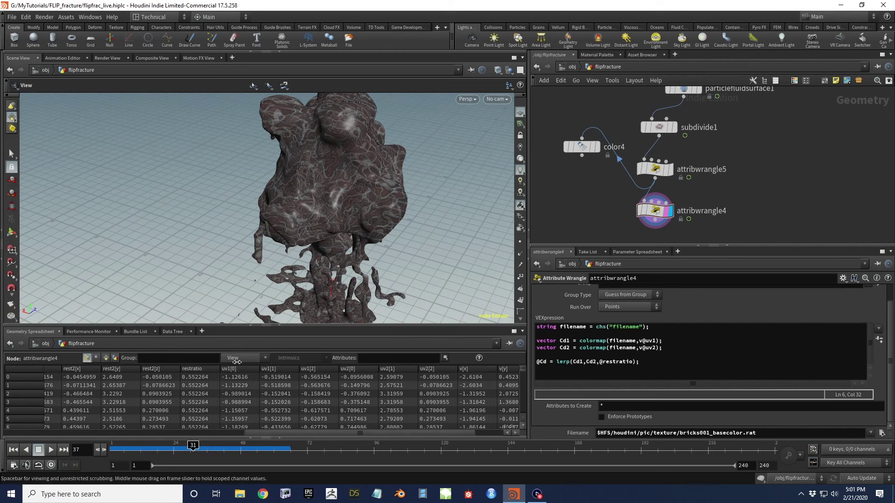
Jump the simulation to frame 62
drag(366, 189, 277, 175)
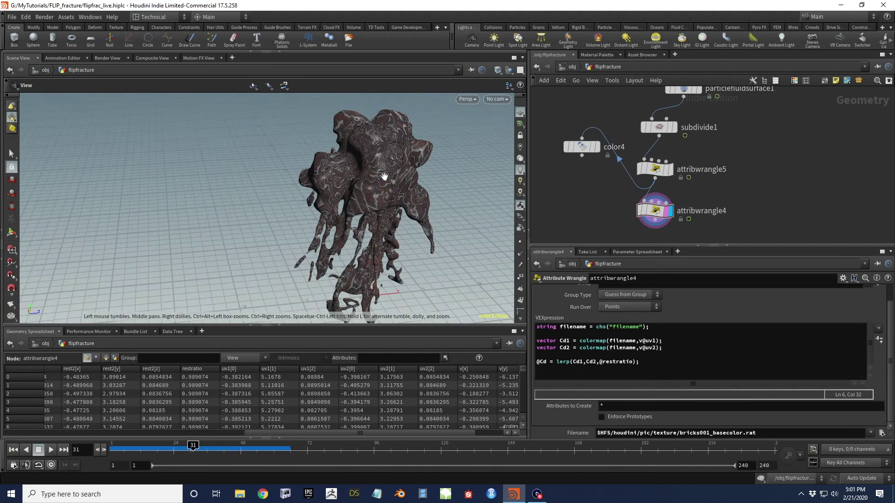
drag(389, 184, 354, 182)
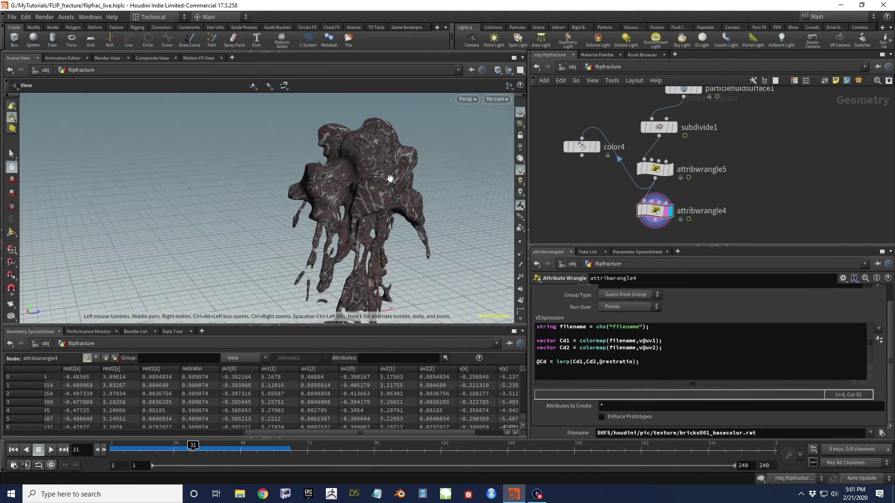
click(281, 450)
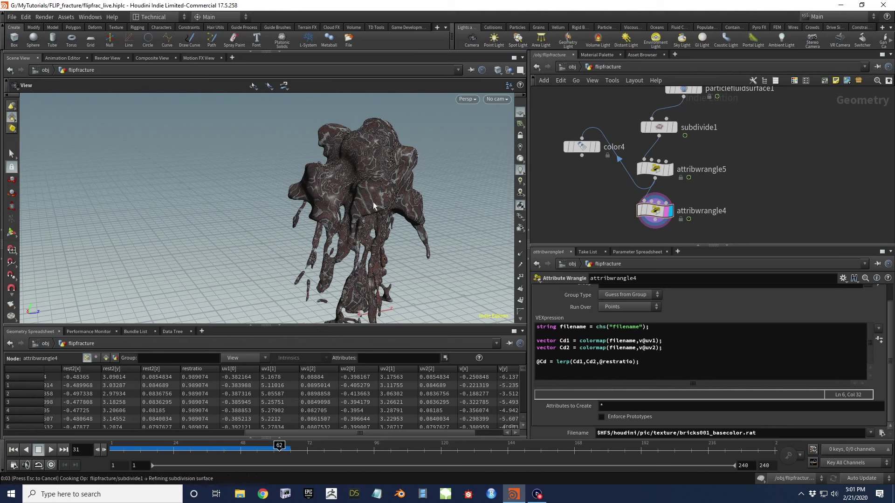
Orbit and zoom around the splashing column to inspect the blended brick texture
drag(367, 218, 366, 117)
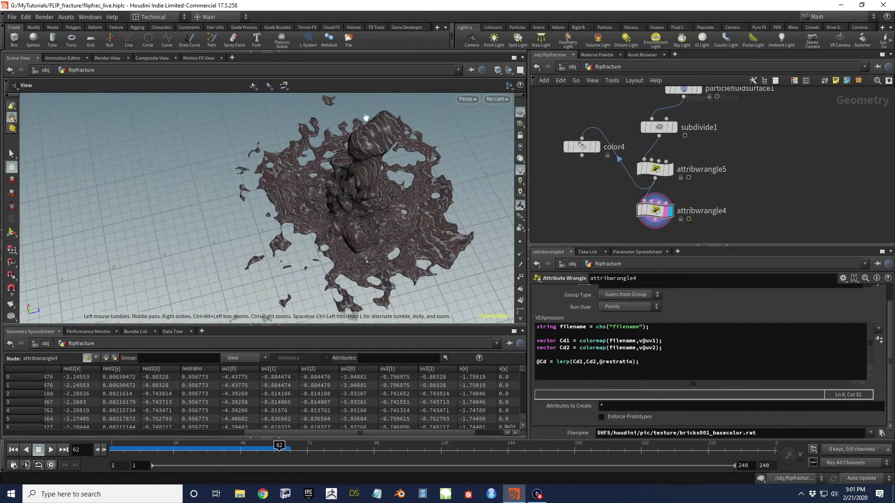
drag(376, 215, 270, 324)
drag(330, 216, 253, 272)
drag(294, 248, 360, 205)
scroll(360, 205, up, 5)
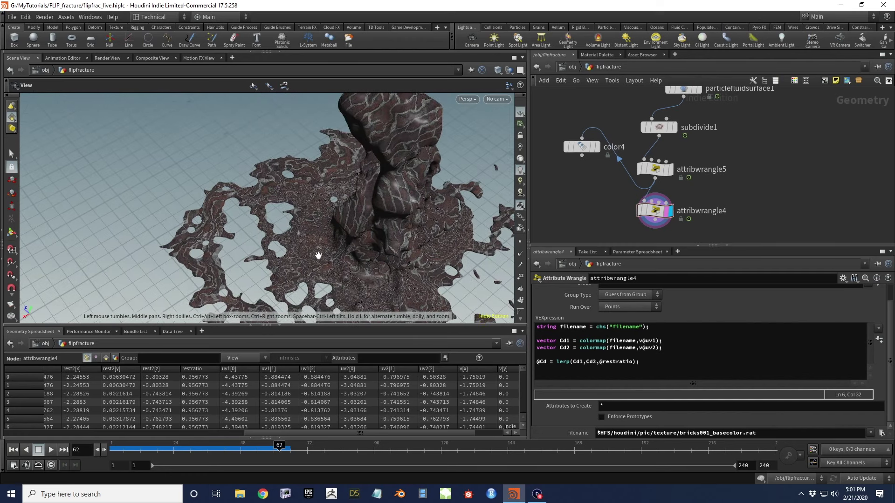
drag(330, 211, 394, 216)
drag(341, 241, 418, 215)
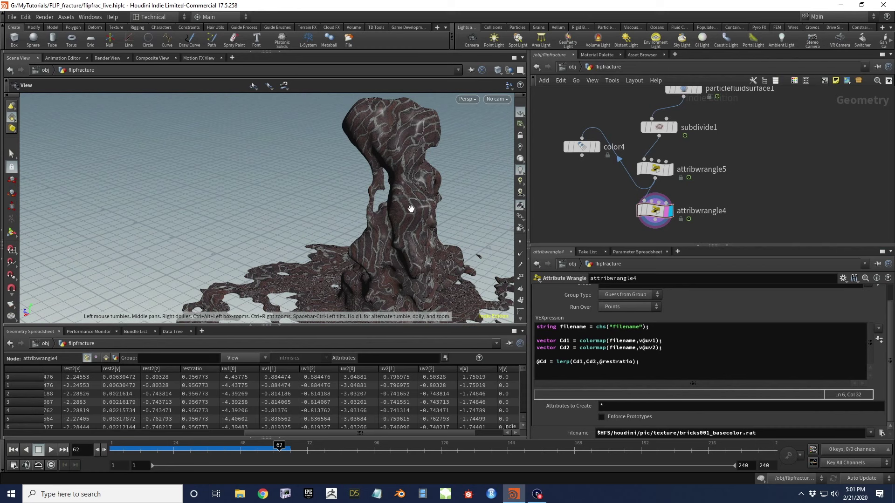
drag(370, 242, 436, 226)
drag(303, 238, 292, 222)
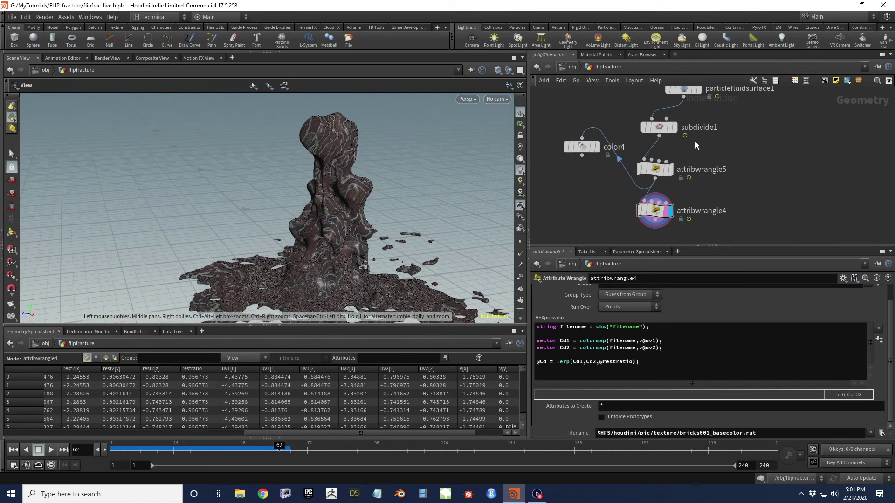
drag(362, 273, 338, 276)
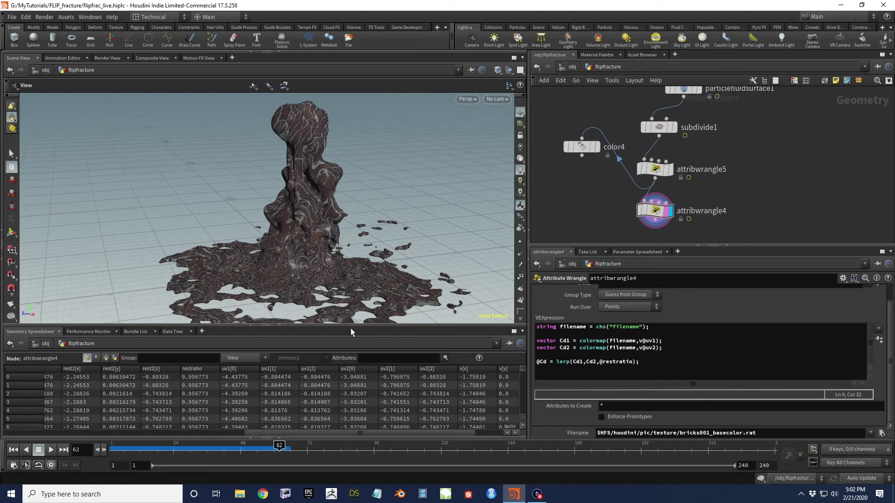
scroll(316, 232, up, 3)
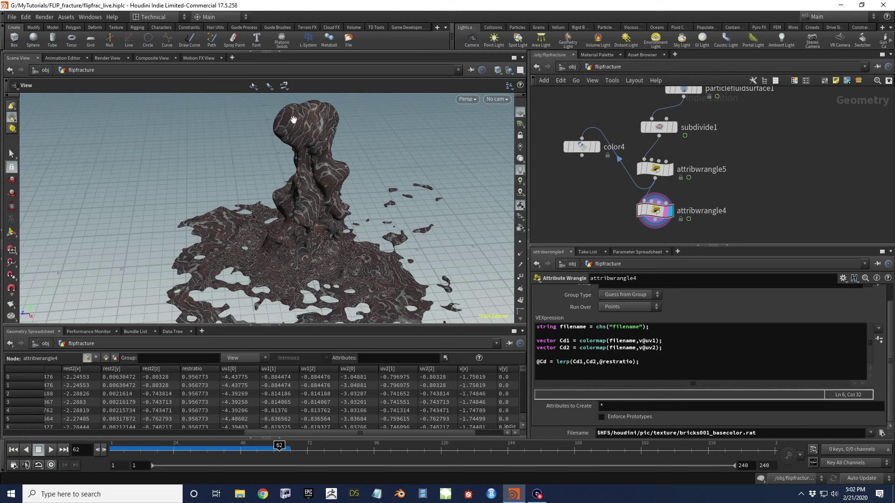
drag(296, 140, 247, 146)
mouse_move(392, 195)
mouse_down()
mouse_move(307, 244)
mouse_move(340, 236)
mouse_move(345, 224)
mouse_move(325, 230)
mouse_move(325, 249)
mouse_move(280, 264)
mouse_move(393, 181)
mouse_move(313, 219)
mouse_up()
scroll(314, 214, down, 3)
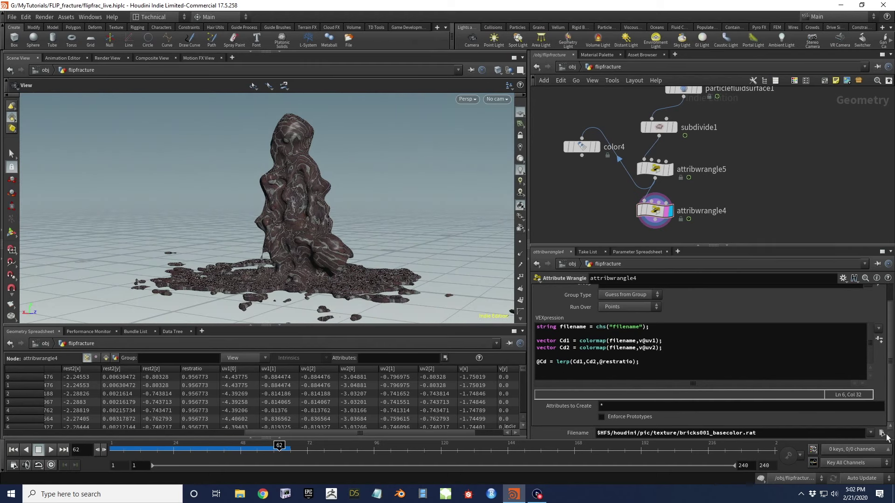
Change the wrangle's Filename texture to dirt001_rough.rat
click(883, 433)
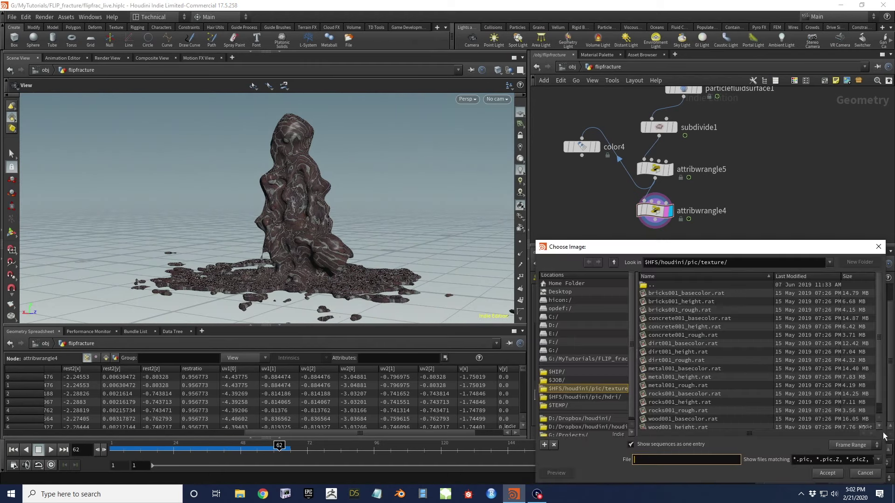
click(681, 360)
click(828, 473)
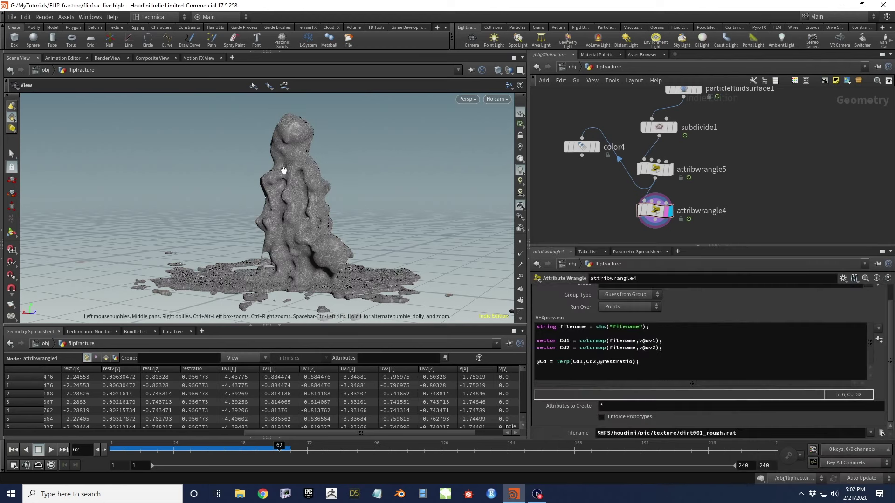
Orbit around the fluid pillar and splash to inspect the grey dirt texture
scroll(297, 205, up, 10)
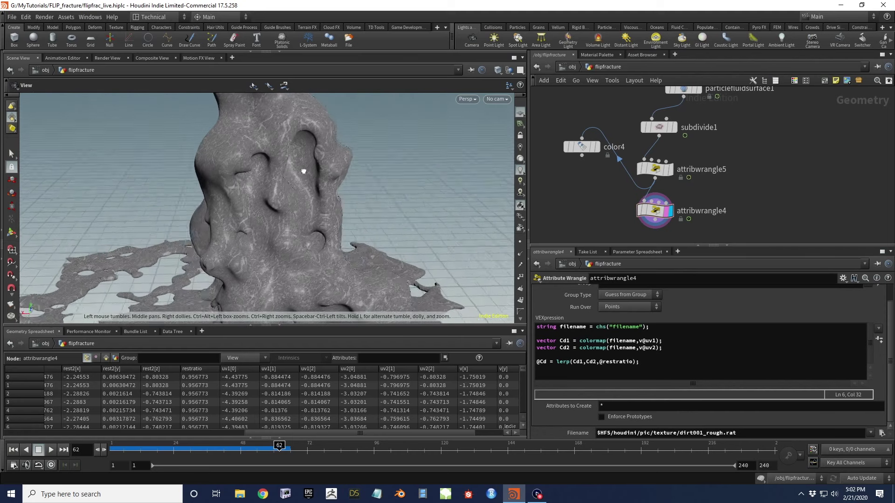
scroll(259, 155, down, 8)
drag(350, 216, 288, 214)
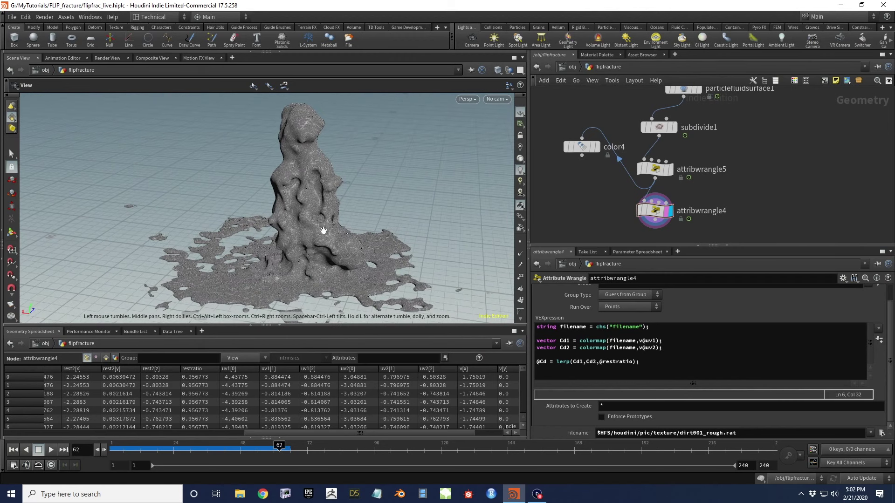
drag(360, 242, 396, 246)
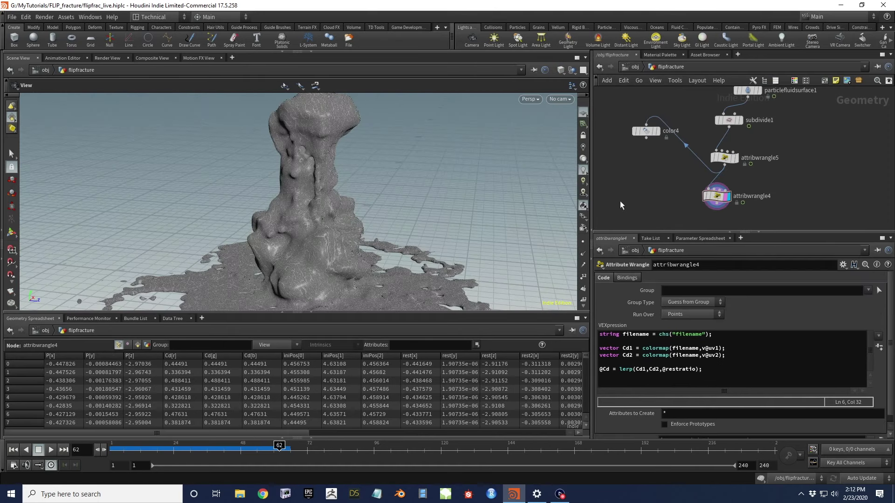
drag(356, 241, 380, 201)
Select particlefluidsurface1 and show Particle Separation as its value 0.03
middle_drag(689, 170, 660, 123)
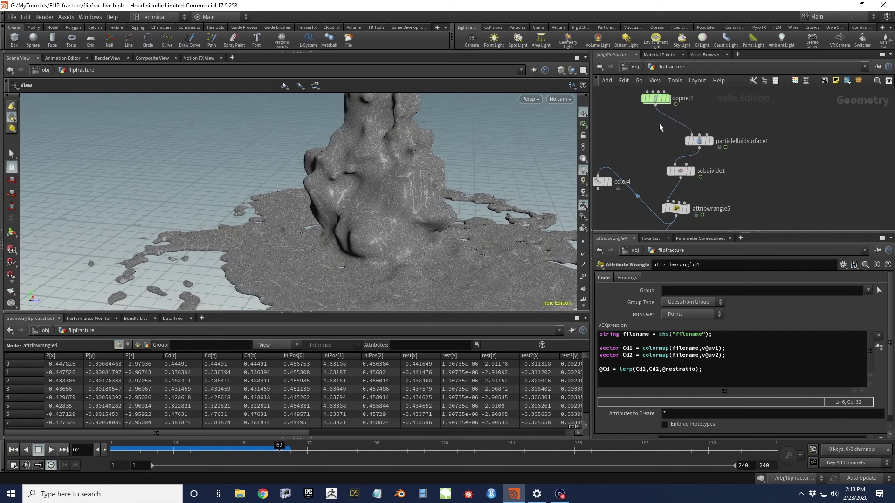
click(699, 141)
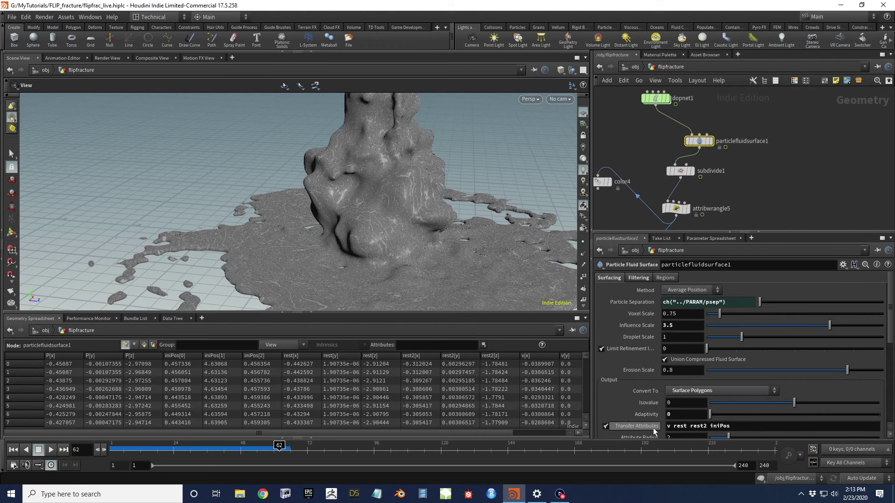
scroll(858, 376, down, 2)
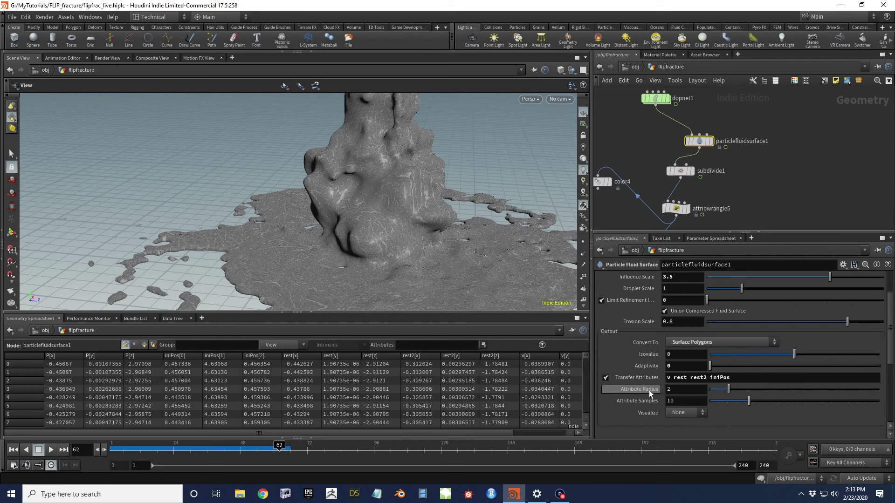
mouse_move(639, 388)
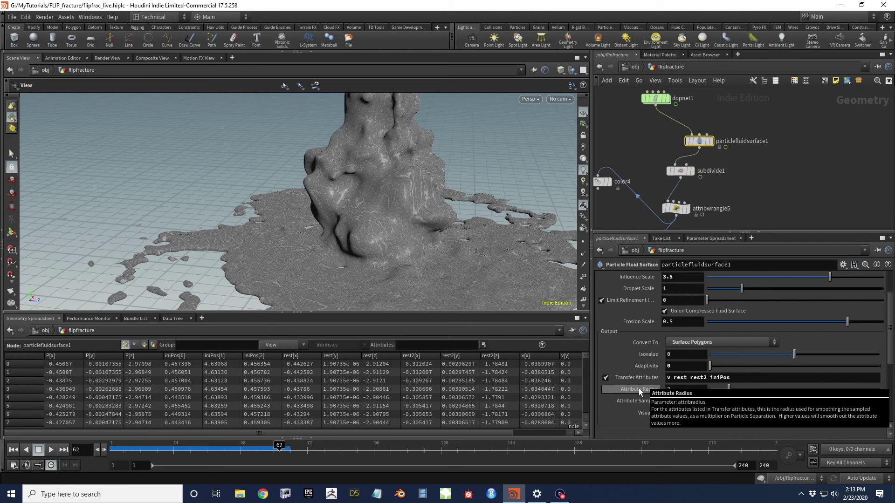
scroll(646, 280, up, 2)
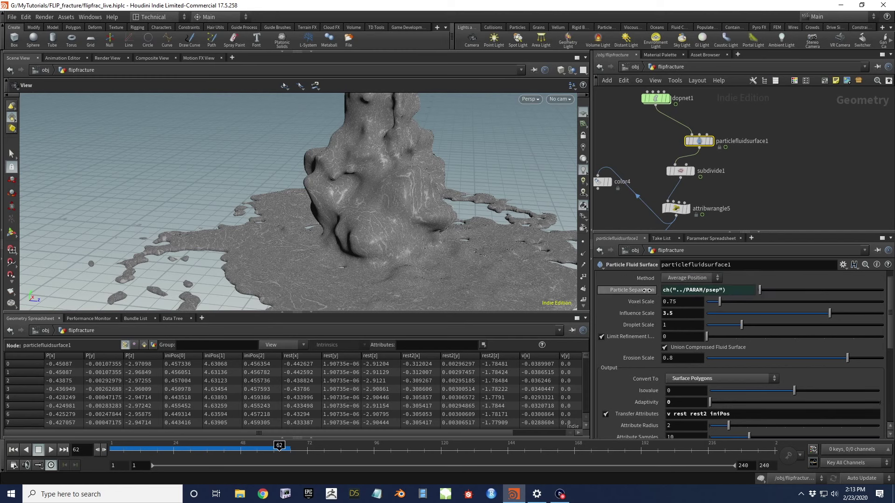
click(647, 290)
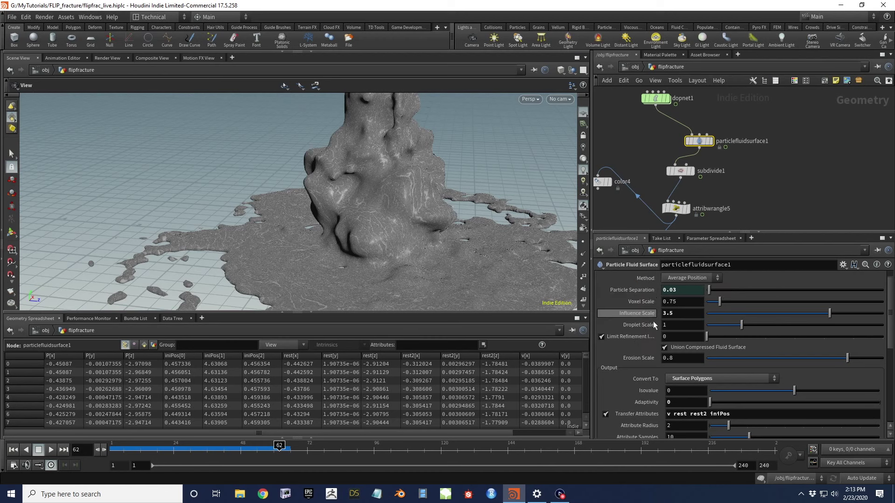
Review the surfacing parameters, then tilt the view lower over the fluid mesh
scroll(651, 322, down, 2)
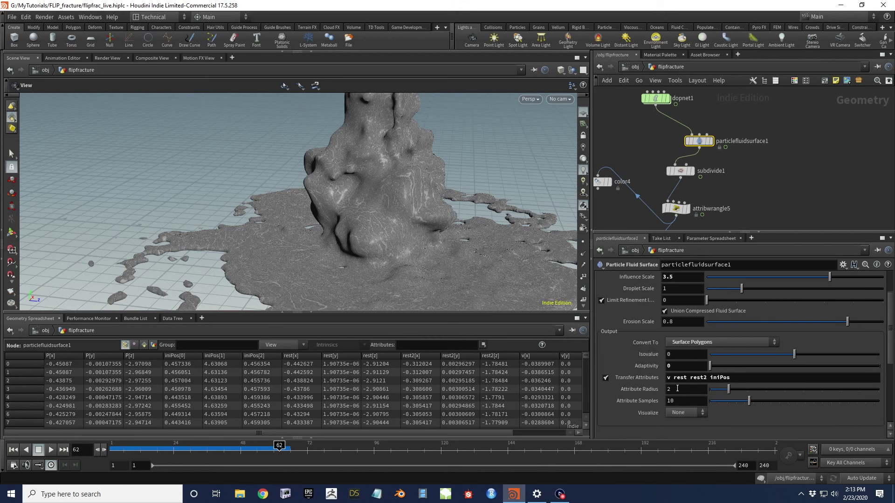
scroll(628, 338, up, 2)
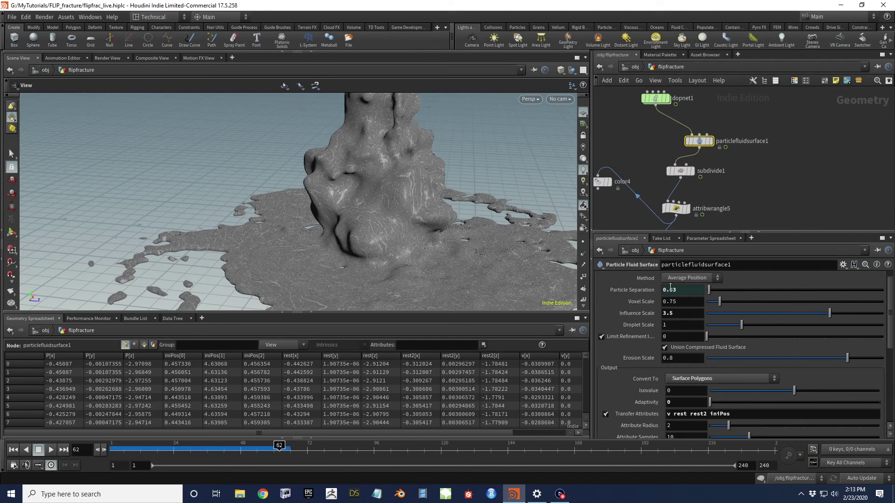
scroll(655, 409, down, 1)
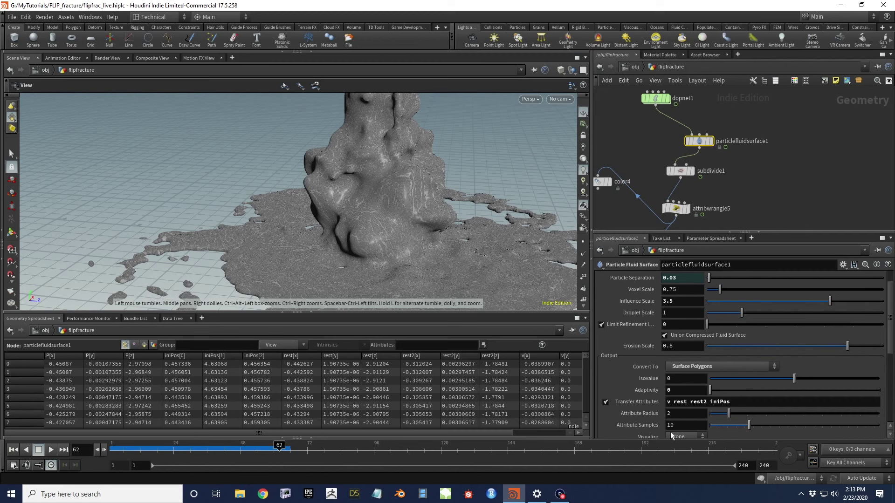
scroll(436, 264, up, 10)
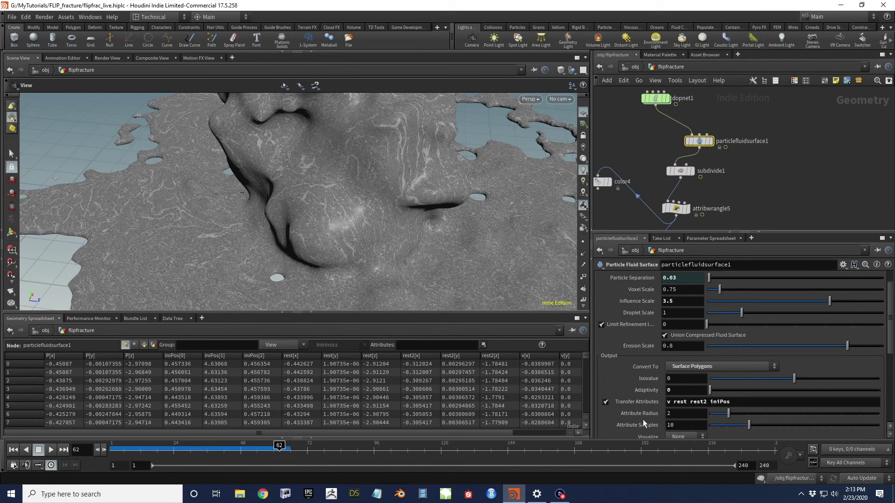
scroll(361, 210, down, 8)
drag(385, 219, 422, 208)
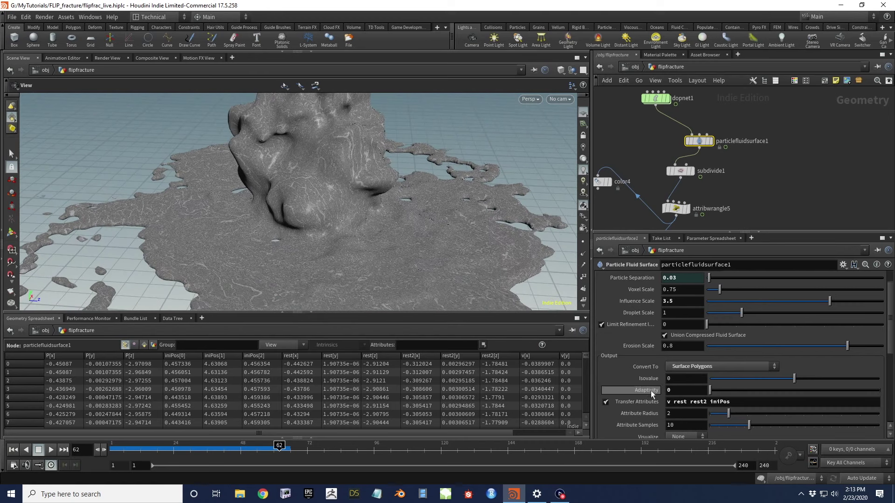
drag(364, 186, 378, 206)
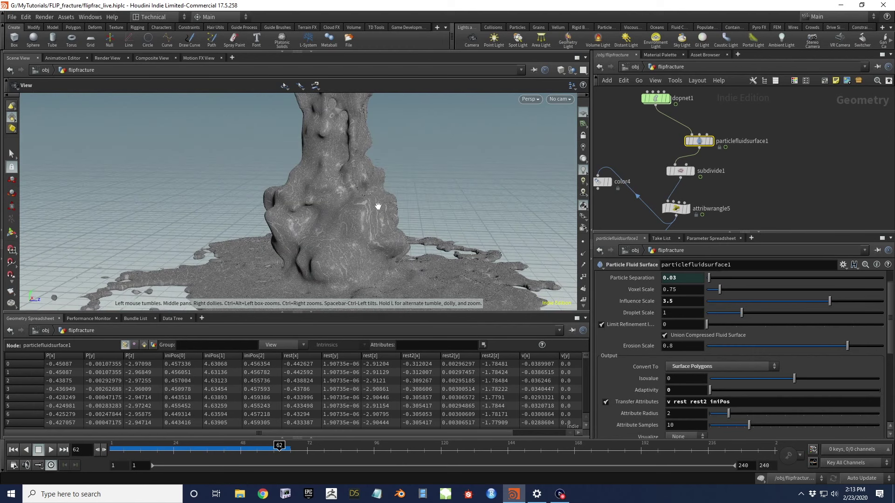
Set Attribute Radius to 8 and Attribute Samples to 64
click(677, 412)
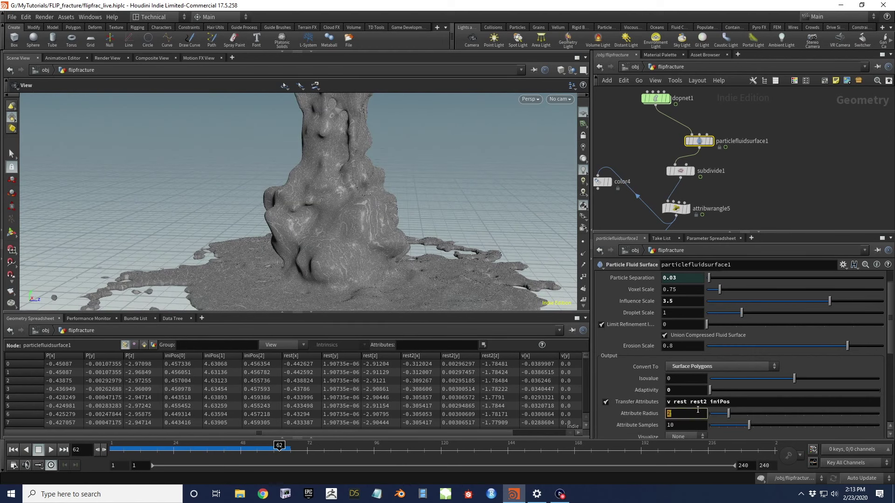
text(8)
key(Return)
click(684, 426)
click(693, 142)
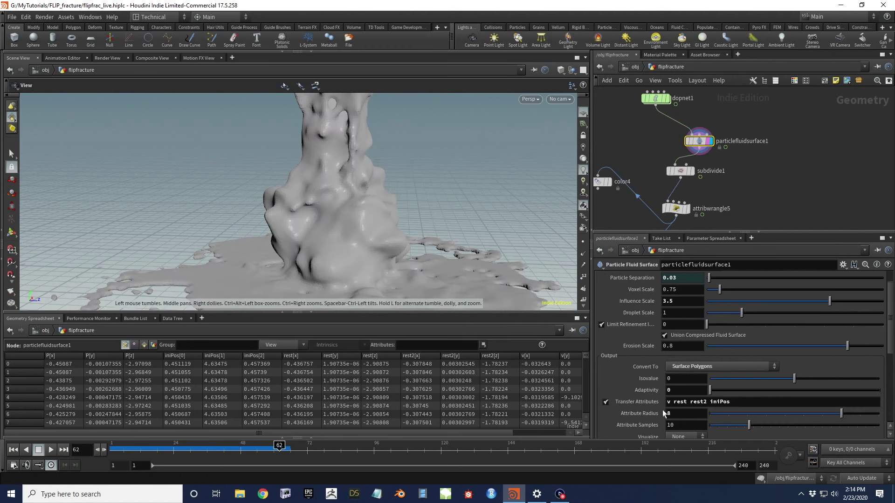
double_click(680, 426)
text(64)
click(801, 180)
Add maindepth and depth to the Transfer Attributes list
click(768, 401)
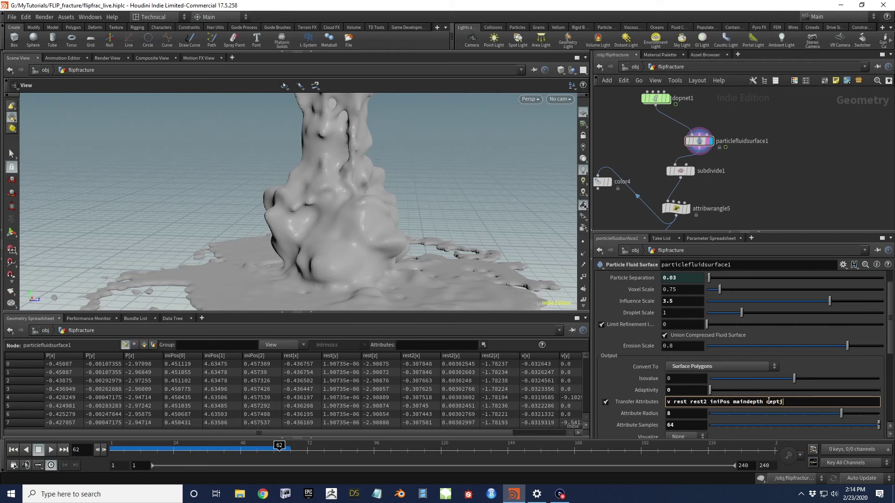
key(Return)
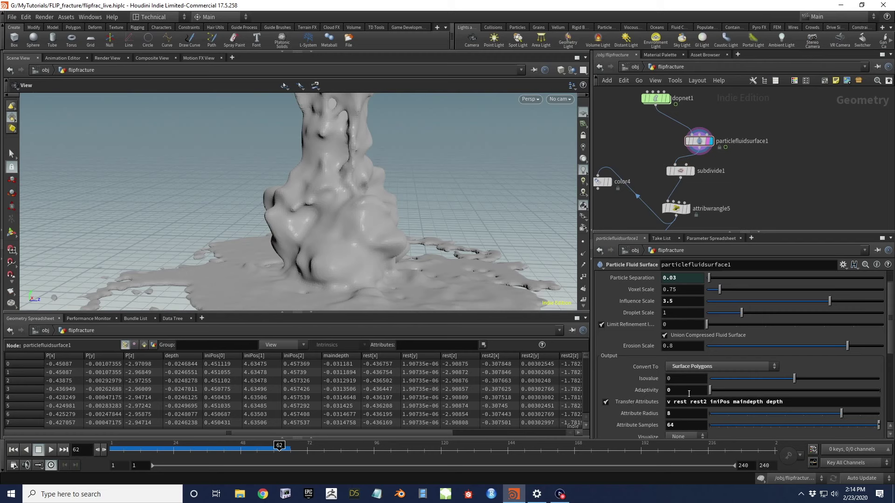
mouse_move(690, 172)
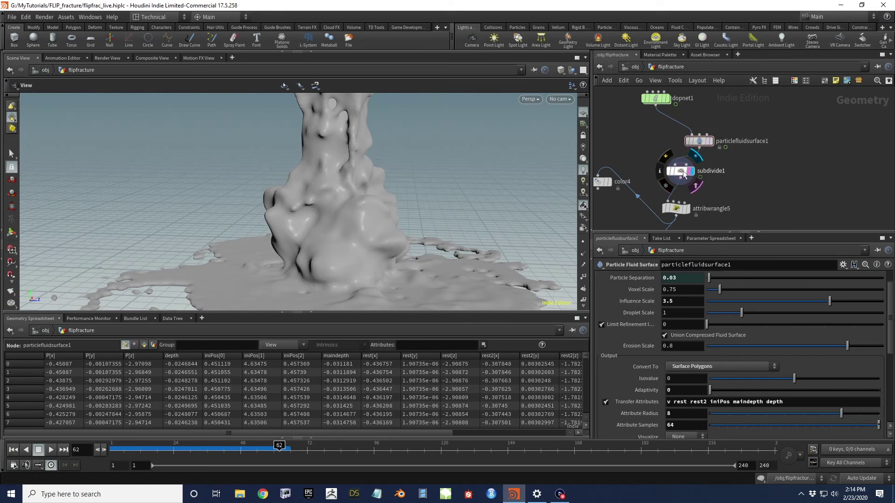
Display subdivide1's output, then switch the display flag to attribwrangle4
click(695, 186)
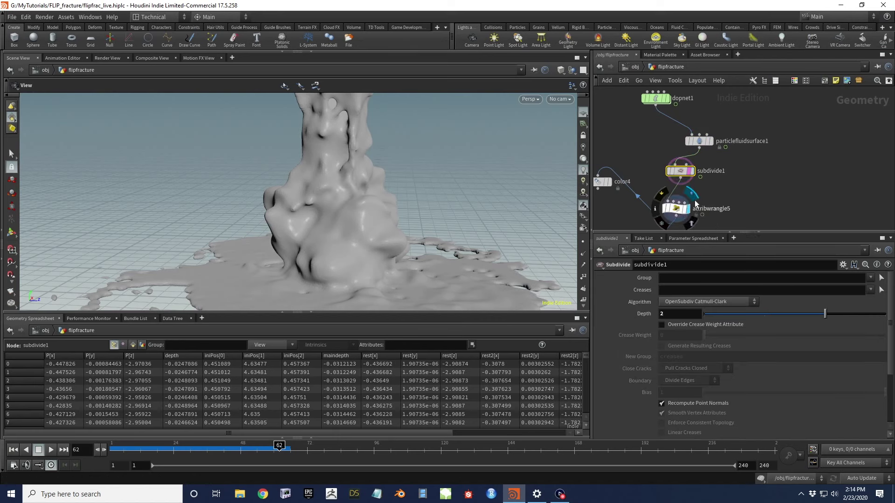
middle_drag(735, 197, 736, 147)
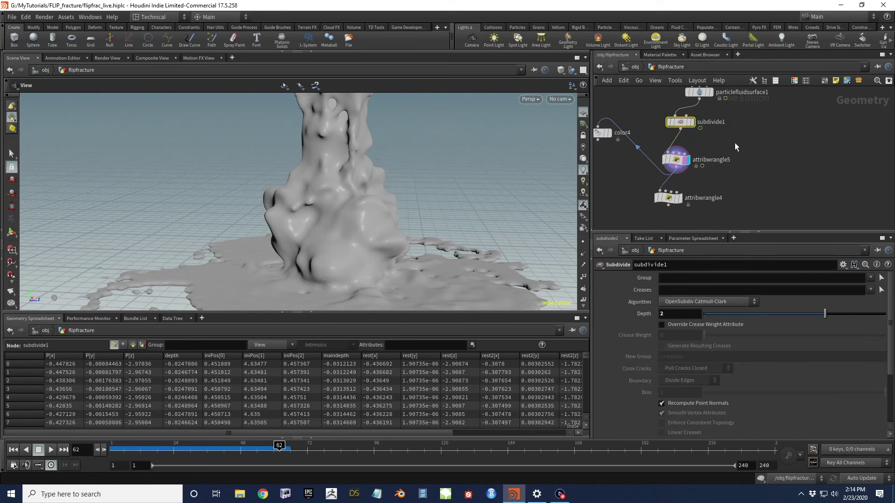
click(672, 201)
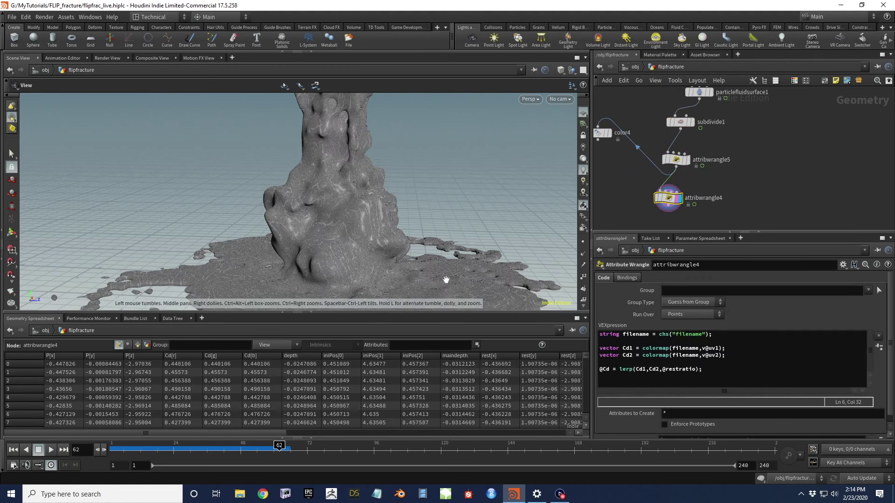
Tumble and zoom around the dirt-textured fluid splash
scroll(423, 261, up, 10)
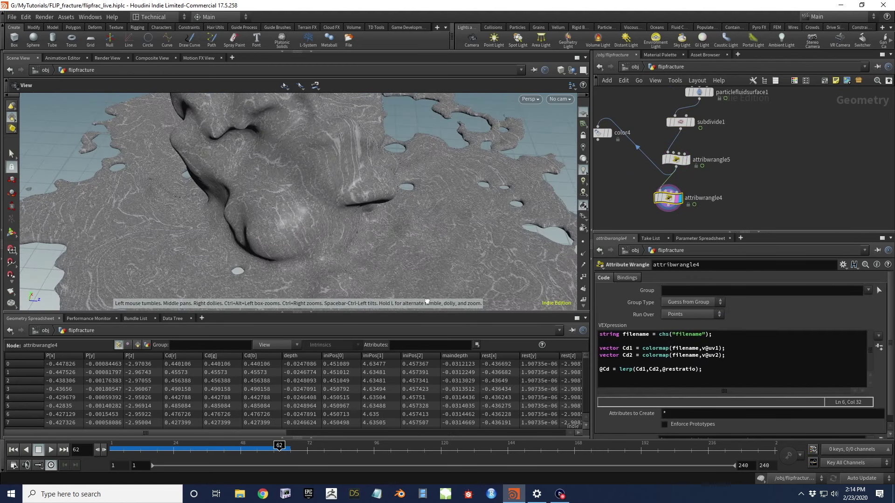
drag(429, 207, 433, 234)
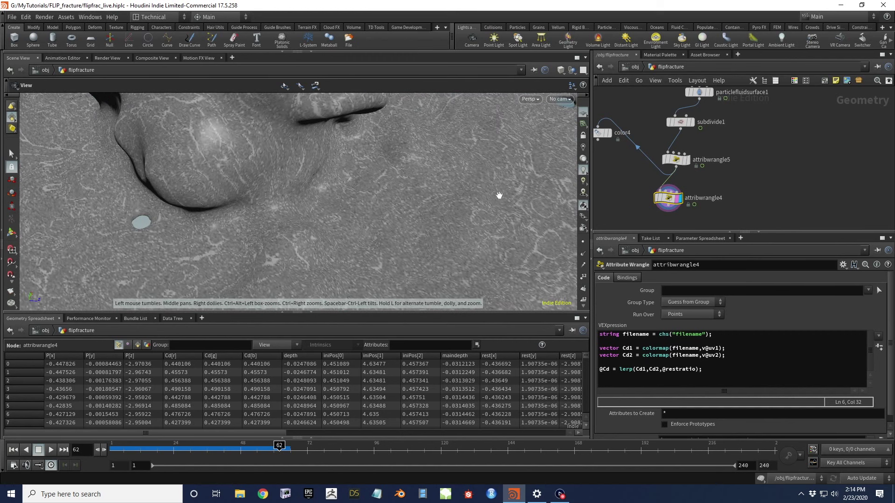
middle_drag(707, 108, 730, 125)
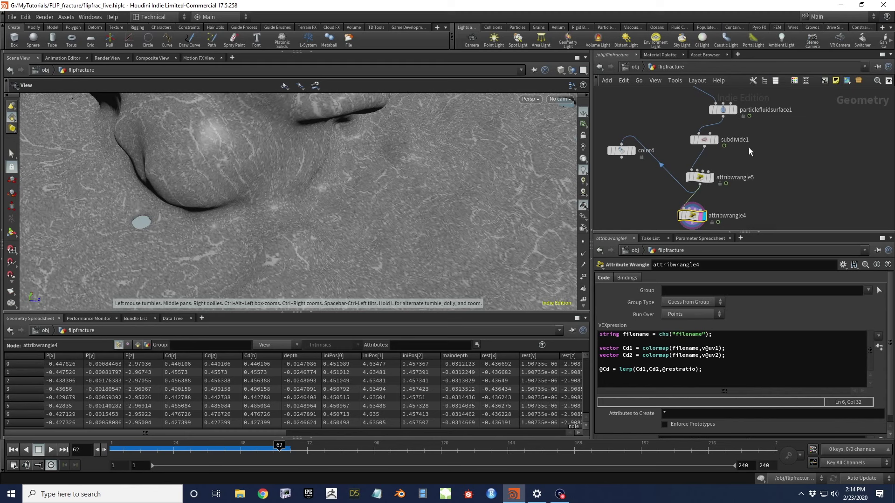
scroll(280, 161, down, 10)
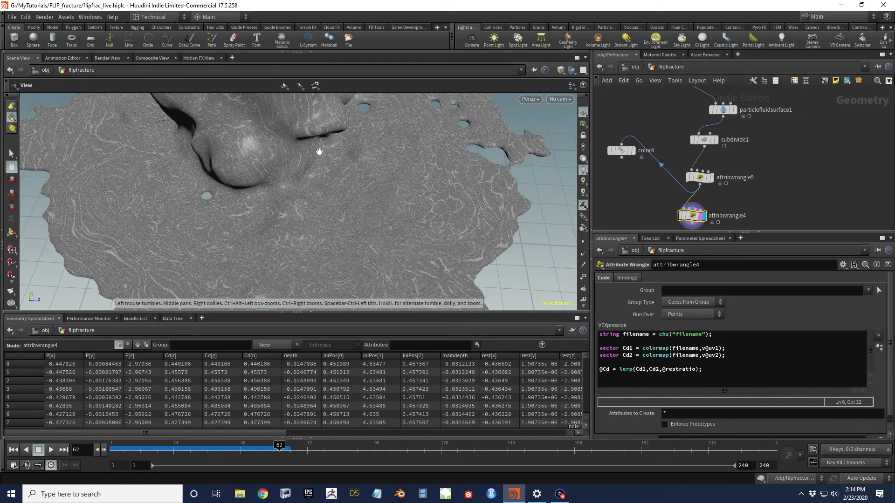
drag(354, 197, 295, 200)
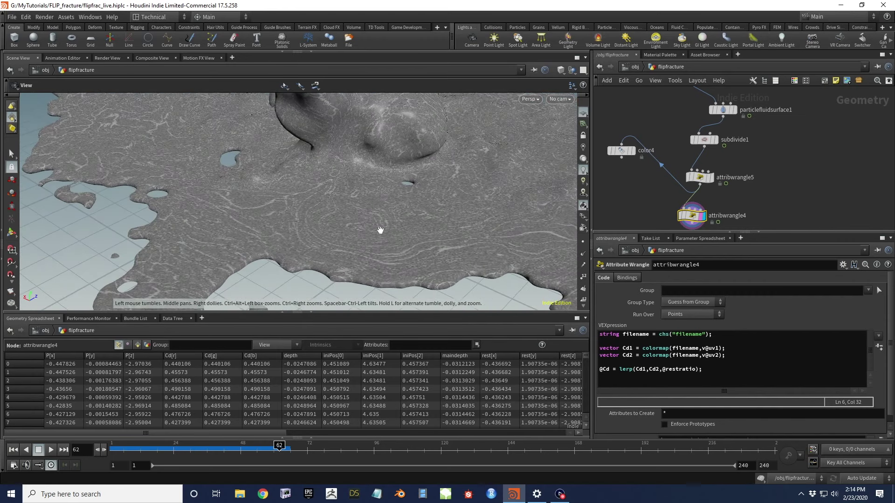
drag(341, 220, 343, 248)
Select particlefluidsurface1 and switch cooking to Manual update
click(723, 109)
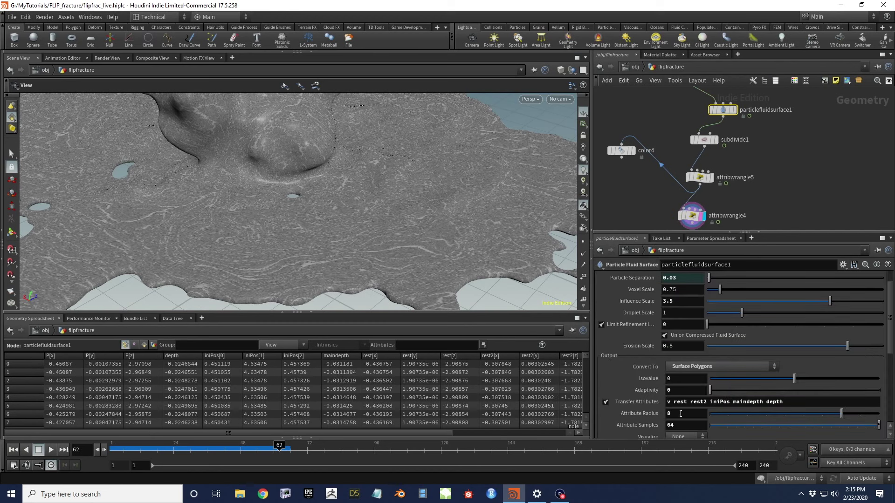
click(863, 479)
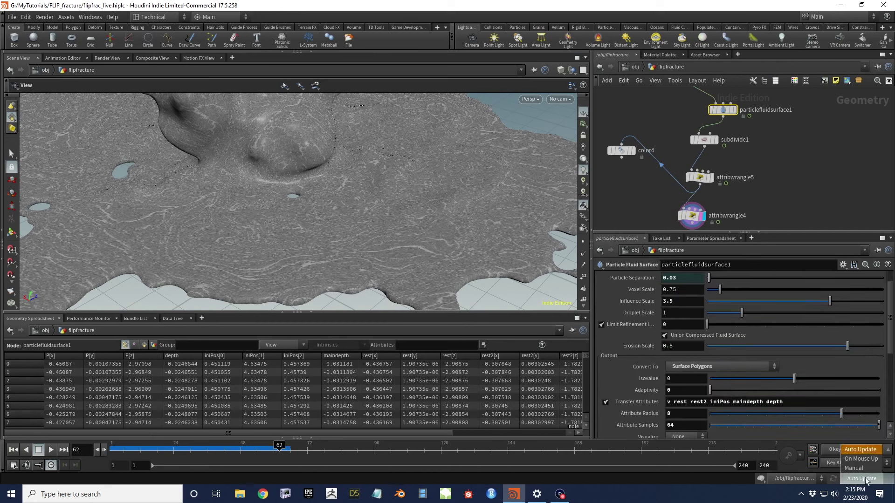
click(852, 468)
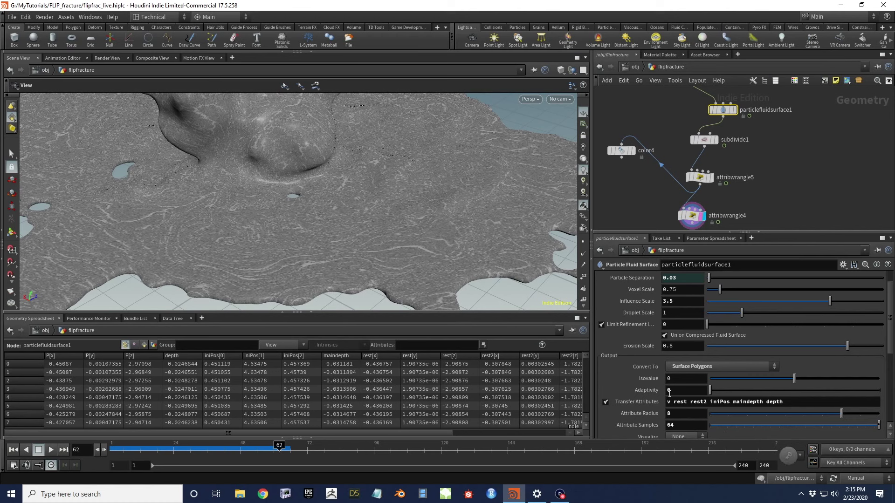
Set Attribute Radius to 16 and Attribute Samples to 128
key(BackSpace)
text(16)
key(Tab)
text(128)
key(Return)
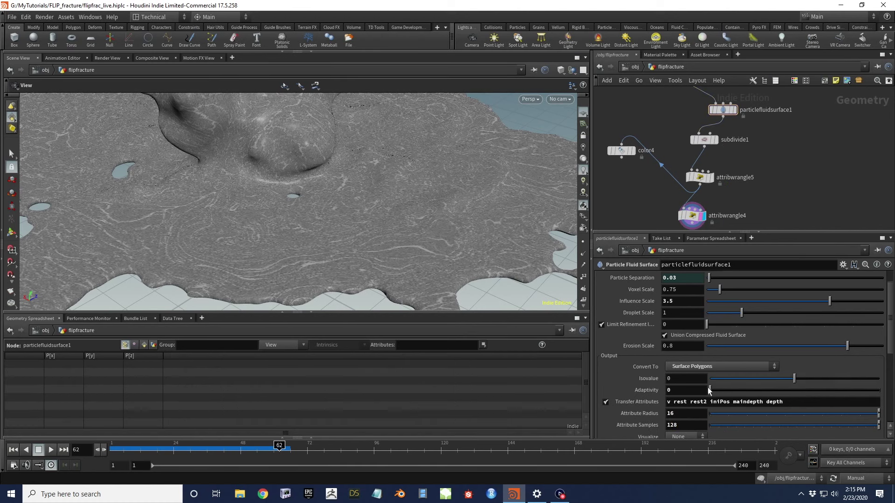
Return to Auto Update and orbit around the recooked fluid sheet
click(871, 478)
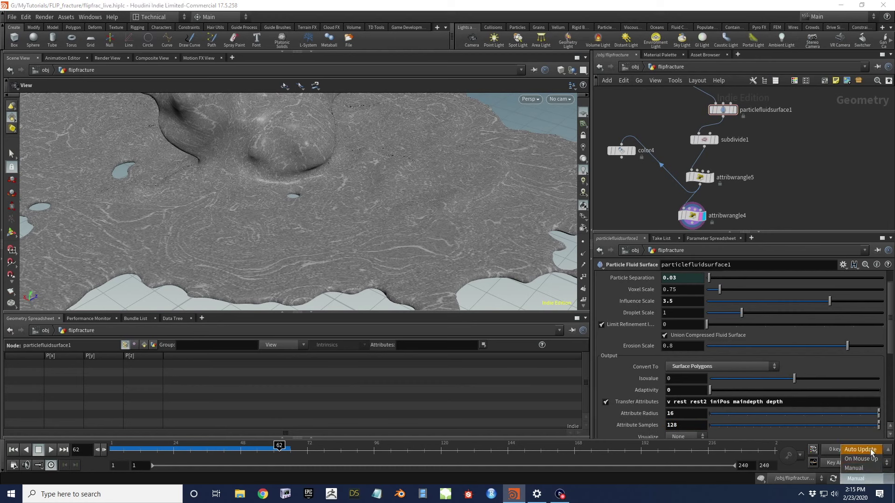
click(860, 450)
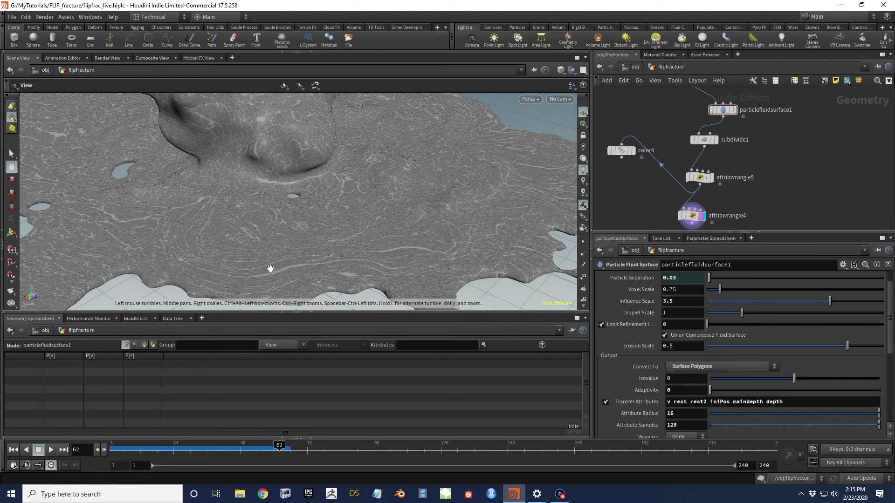
drag(352, 211, 380, 177)
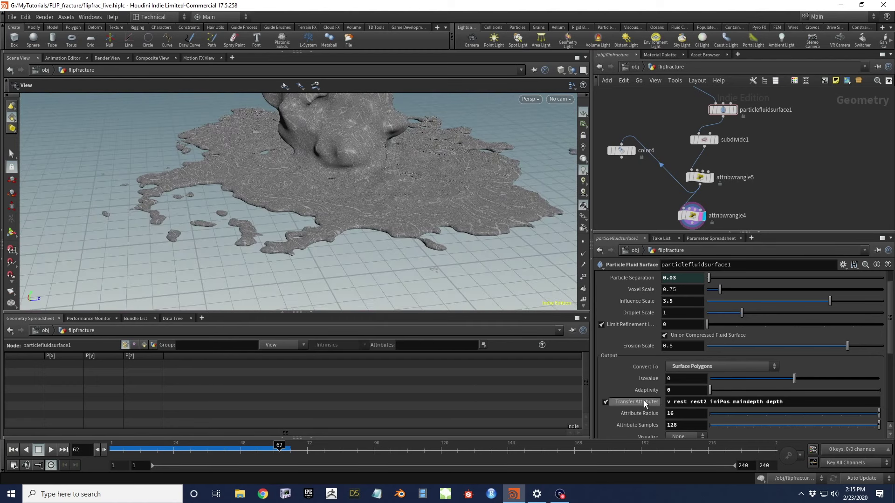
drag(370, 168, 384, 295)
drag(356, 230, 488, 196)
middle_drag(788, 189, 773, 165)
Load bricks001_basecolor.rat as attribwrangle4's texture and orbit the recoloured fluid
click(708, 192)
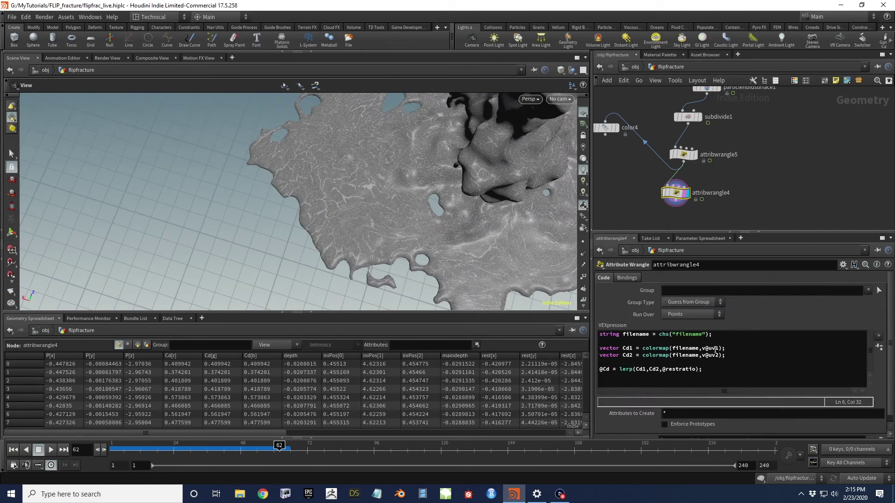
scroll(880, 428, down, 1)
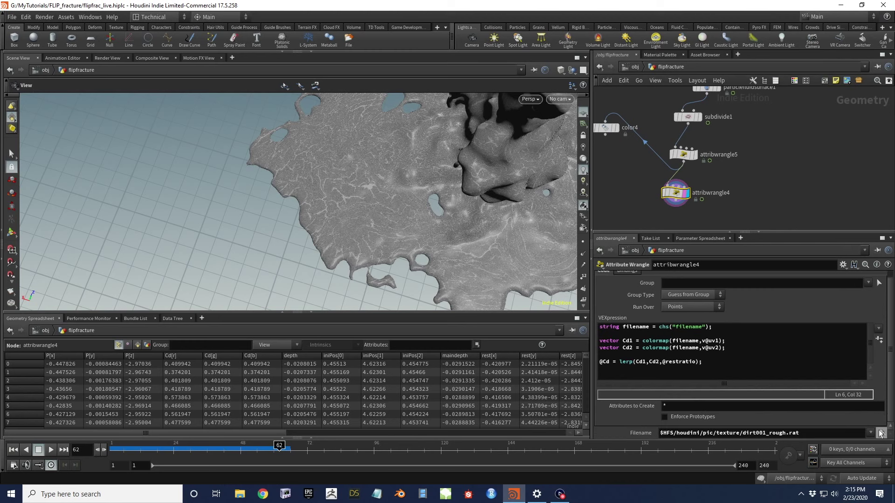
click(881, 434)
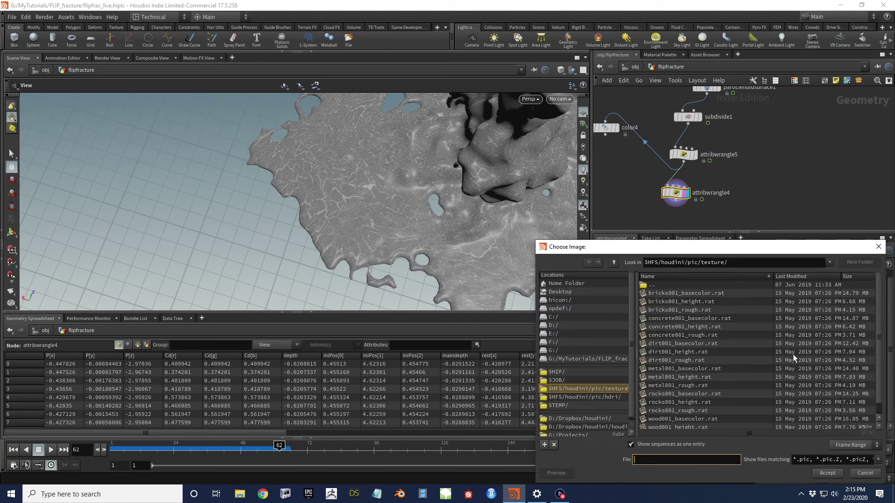
click(703, 295)
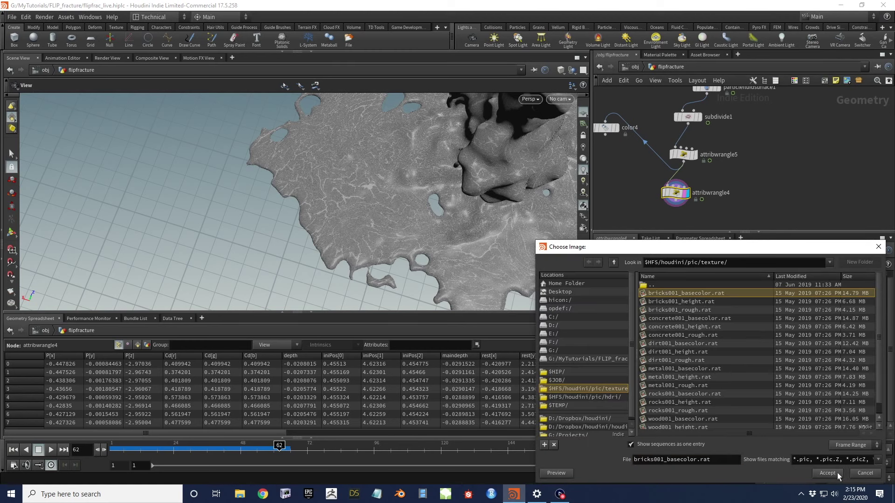
click(866, 473)
drag(452, 194, 440, 252)
drag(506, 206, 468, 183)
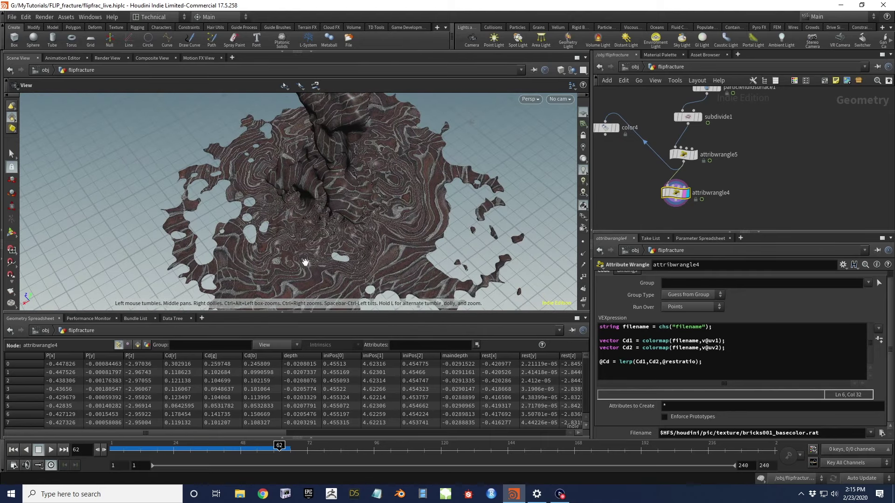
Jump the timeline to frame 53
drag(360, 246, 479, 204)
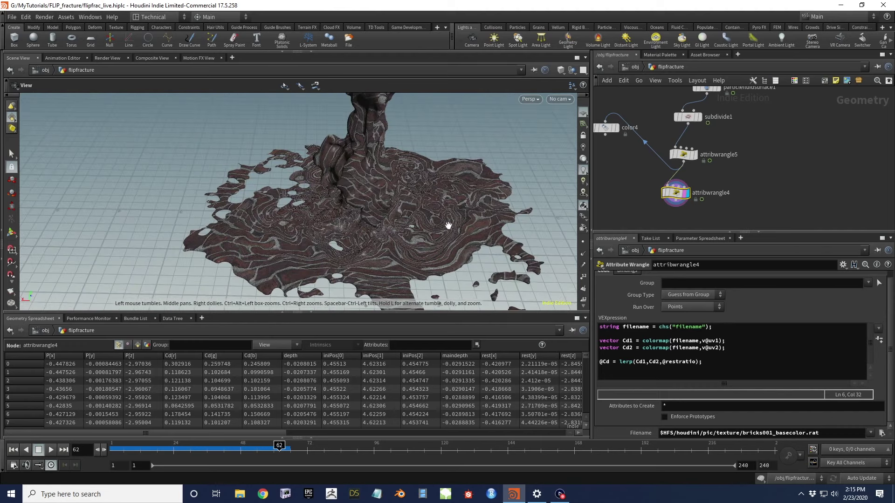
drag(445, 196, 383, 238)
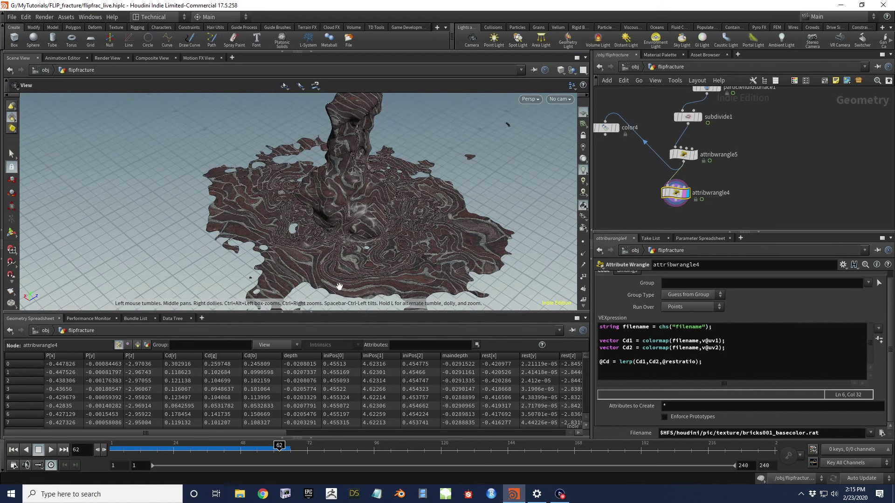
click(256, 450)
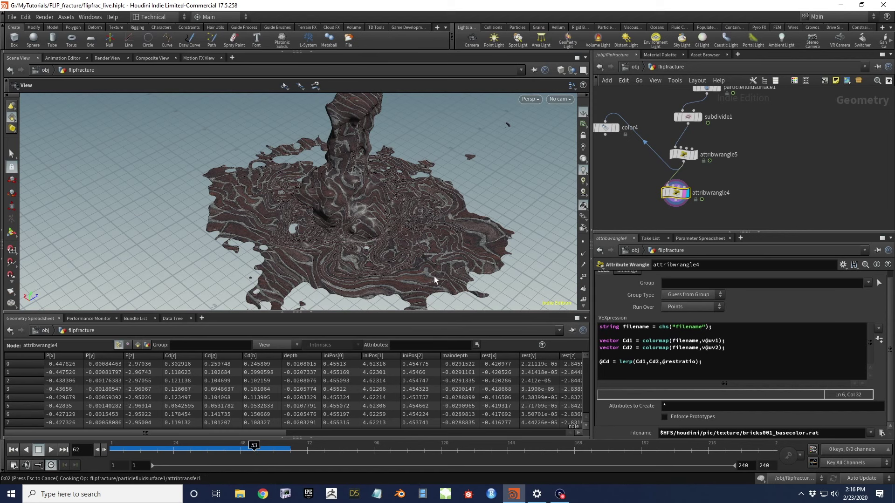
Orbit around the frame-53 brick-textured column and tidy the node graph view
drag(357, 199, 414, 149)
drag(417, 264, 376, 279)
drag(361, 232, 378, 140)
drag(382, 268, 340, 211)
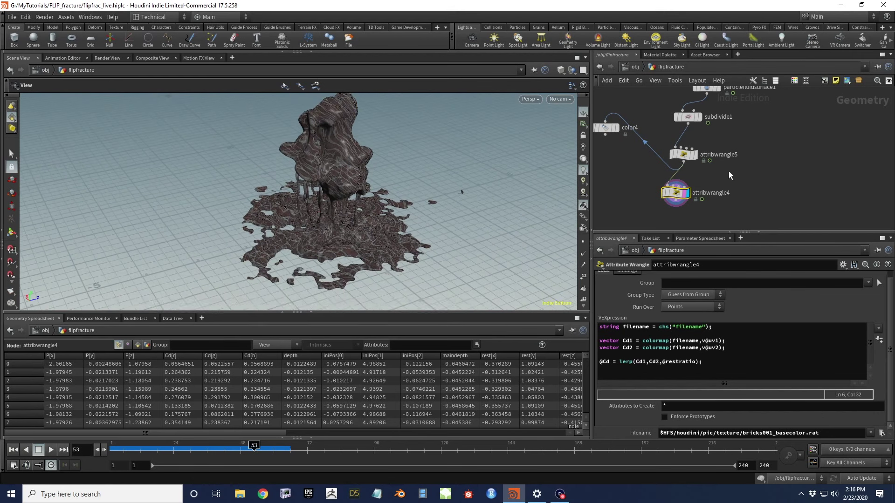
middle_drag(747, 171, 746, 161)
scroll(746, 180, down, 3)
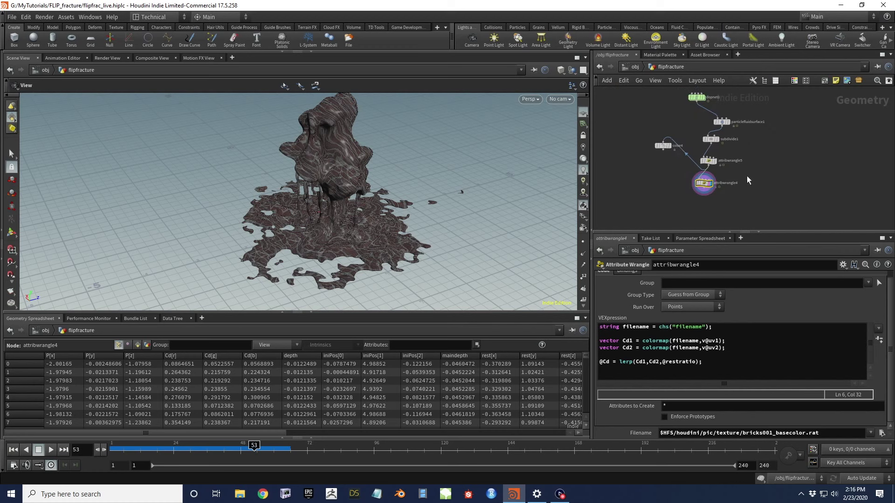
scroll(353, 224, up, 5)
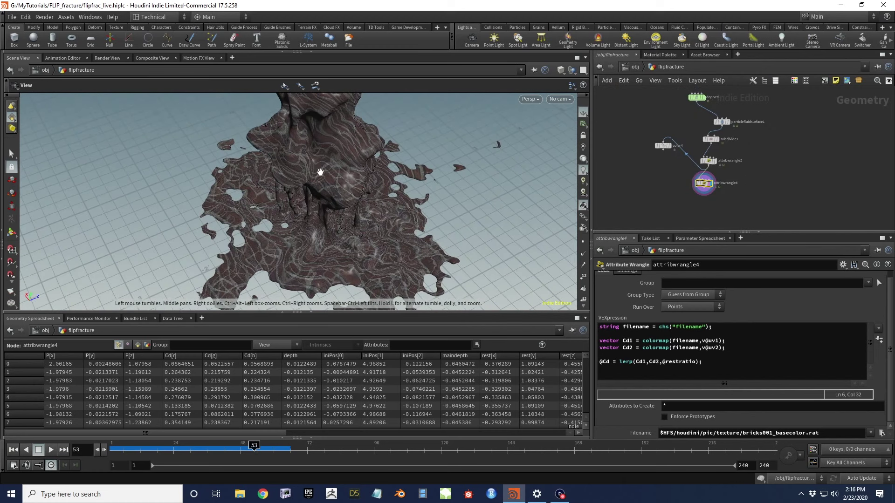
middle_drag(656, 194, 628, 173)
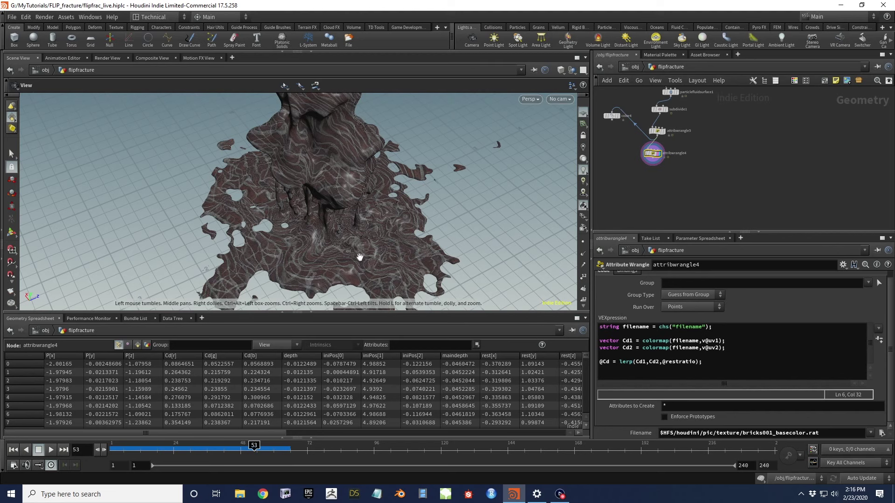
scroll(349, 227, up, 4)
scroll(358, 186, up, 2)
drag(358, 187, 378, 165)
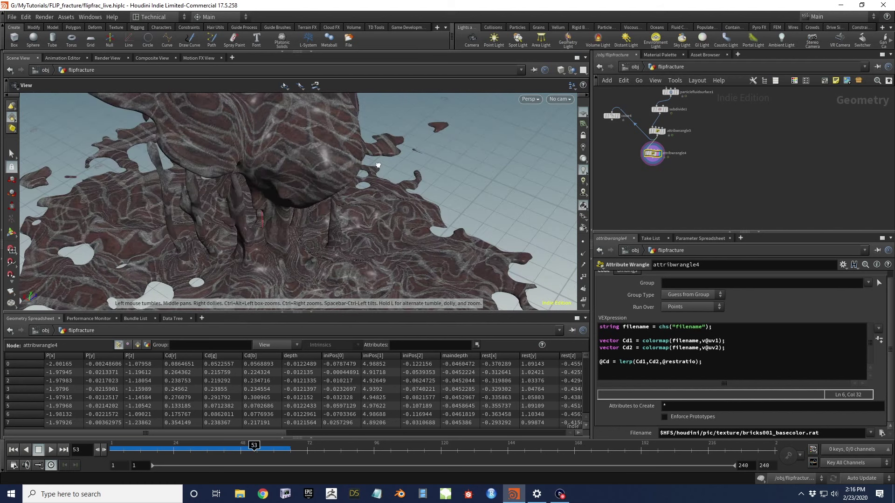
Check the geometry info of particlefluidsurface1 and subdivide1
scroll(653, 135, up, 5)
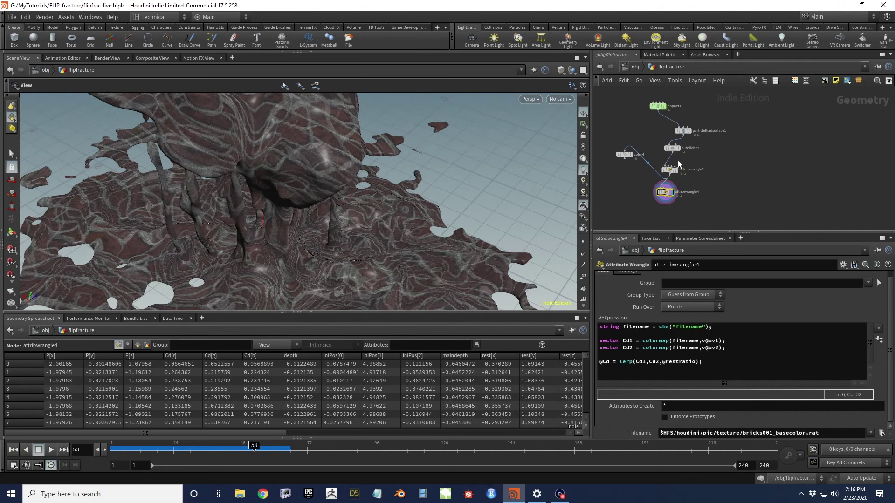
click(674, 137)
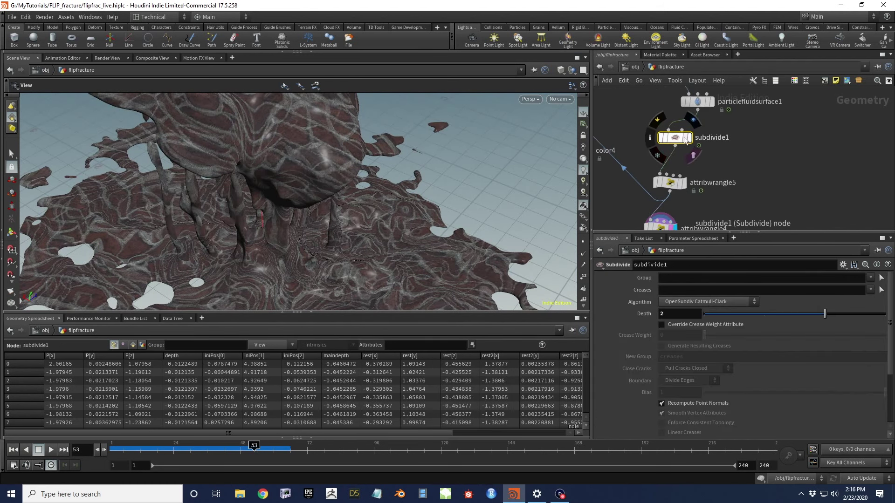
middle_click(695, 102)
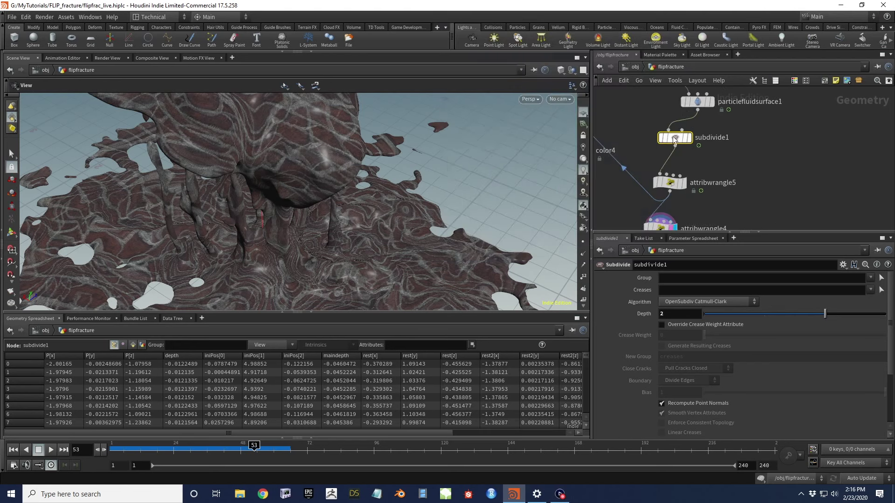
middle_click(677, 139)
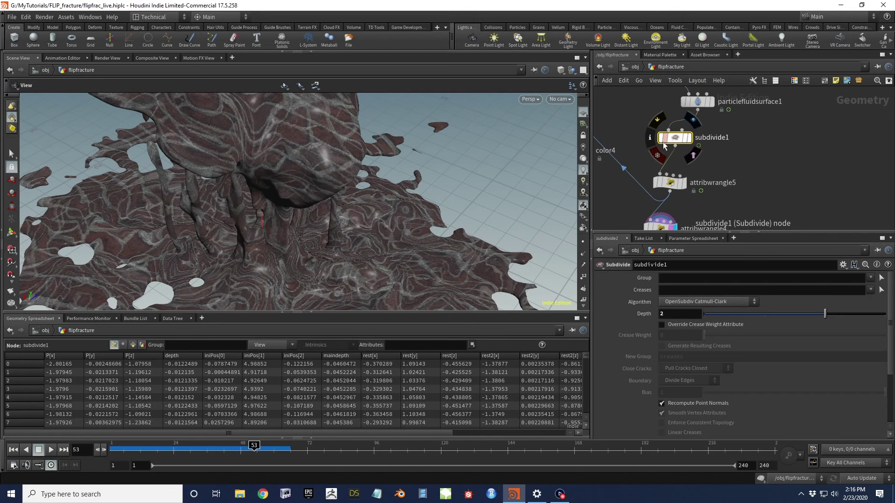
Bypass subdivide1 so the fluid surface displays without subdivision
click(657, 119)
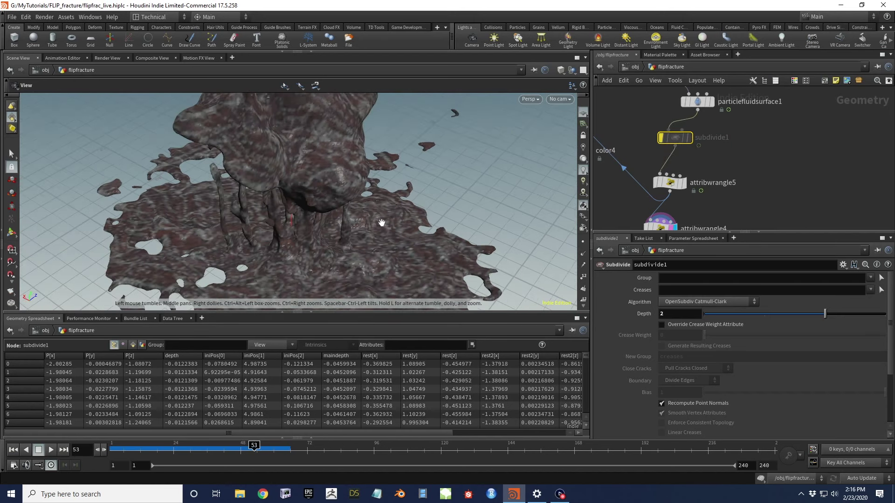
scroll(377, 233, down, 5)
drag(329, 189, 339, 174)
middle_drag(771, 192, 782, 157)
click(572, 71)
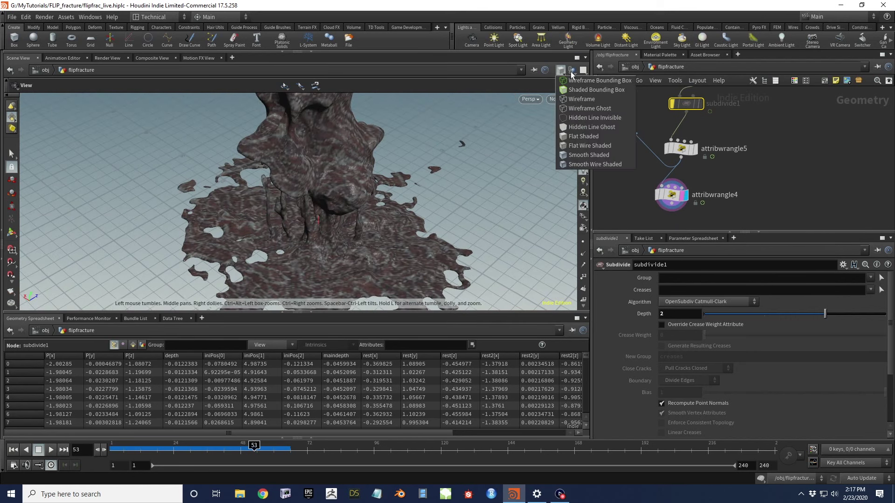
Use Smooth Wire Shaded, display attribwrangle5, and view attribwrangle4's colour-blending VEX code
click(595, 143)
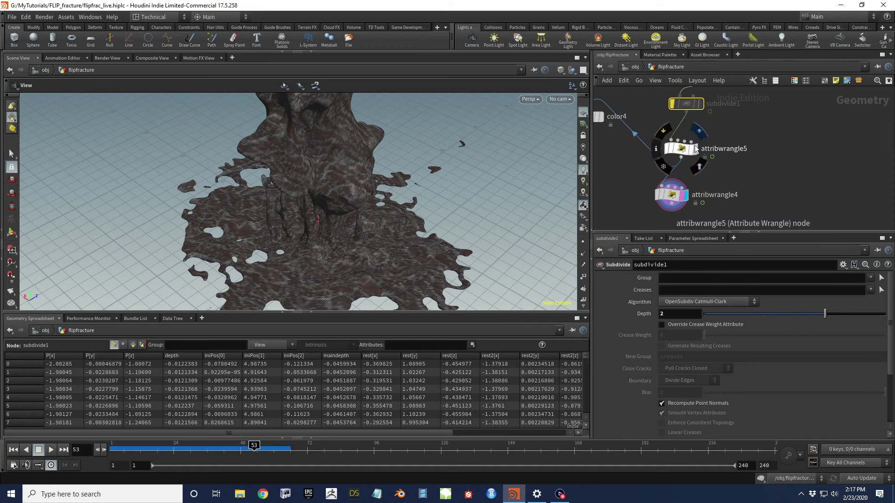
click(694, 149)
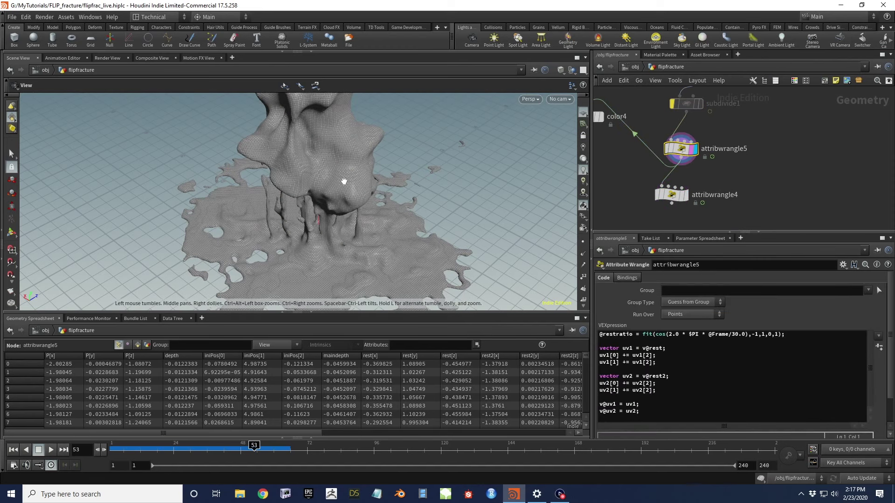
scroll(341, 178, up, 6)
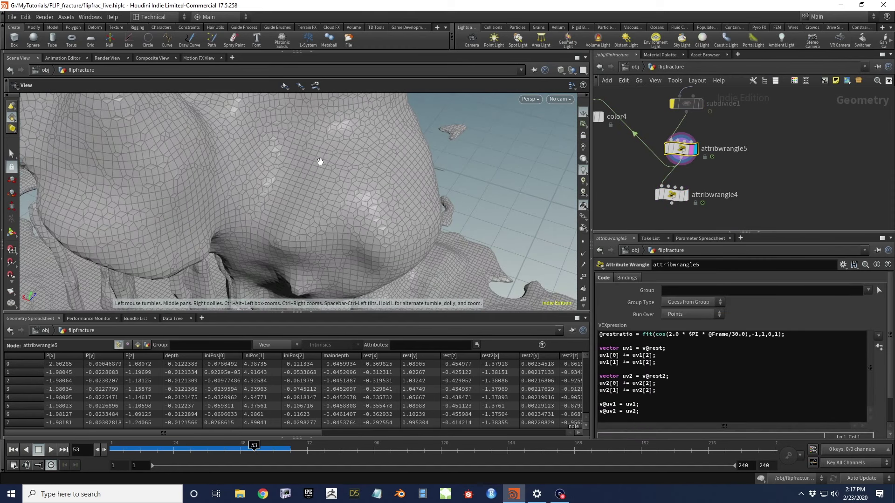
scroll(314, 169, up, 3)
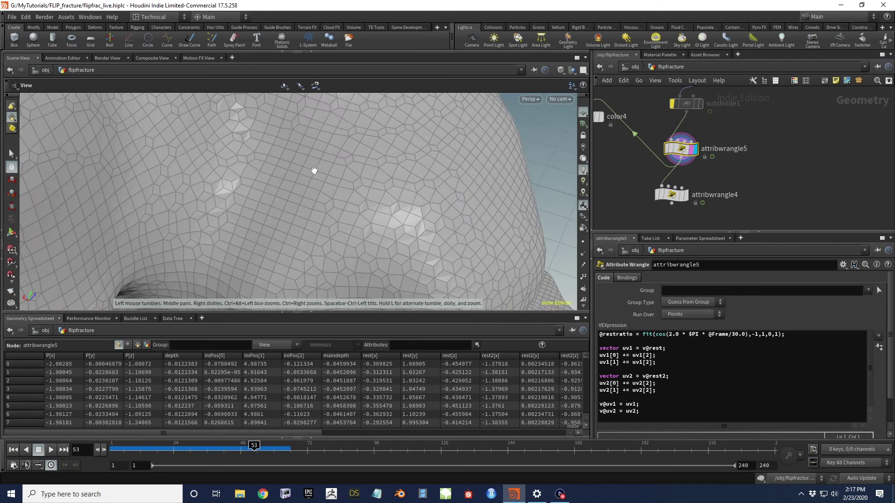
scroll(317, 167, down, 8)
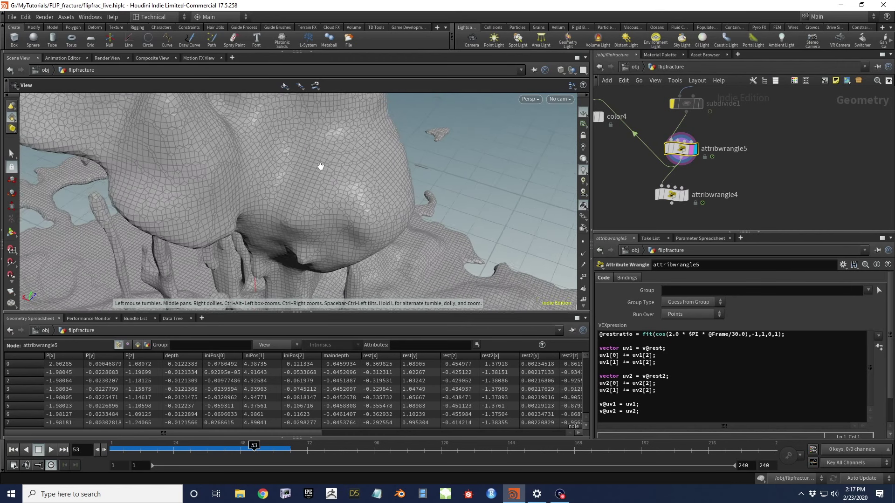
click(665, 195)
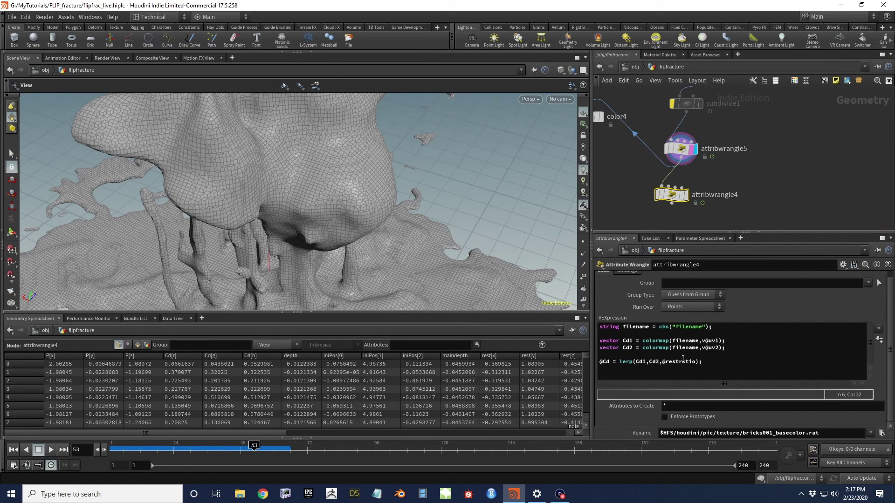
Review attribwrangle4's Cd1, Cd2 and restratio code lines
drag(380, 166, 351, 184)
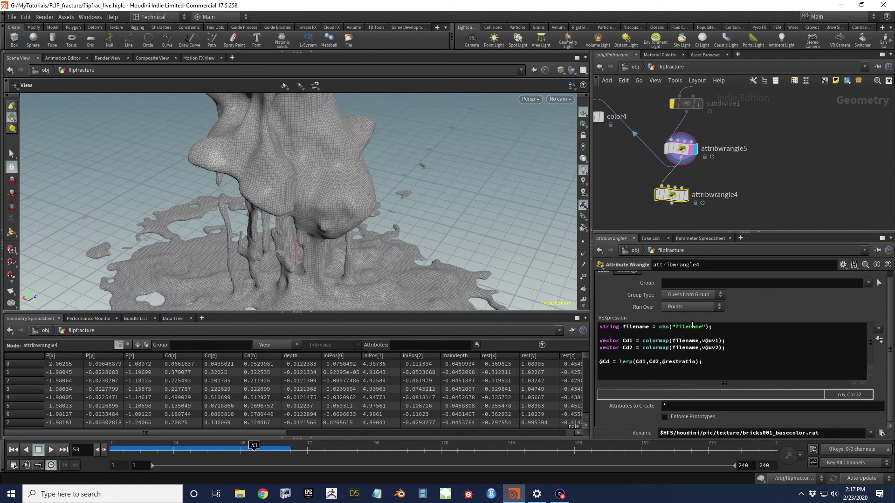
drag(720, 340, 649, 341)
click(714, 349)
drag(665, 363, 701, 363)
click(773, 167)
Branch an Attribute Transfer node off attribwrangle5, then delete it
drag(681, 164, 782, 190)
text(att tr)
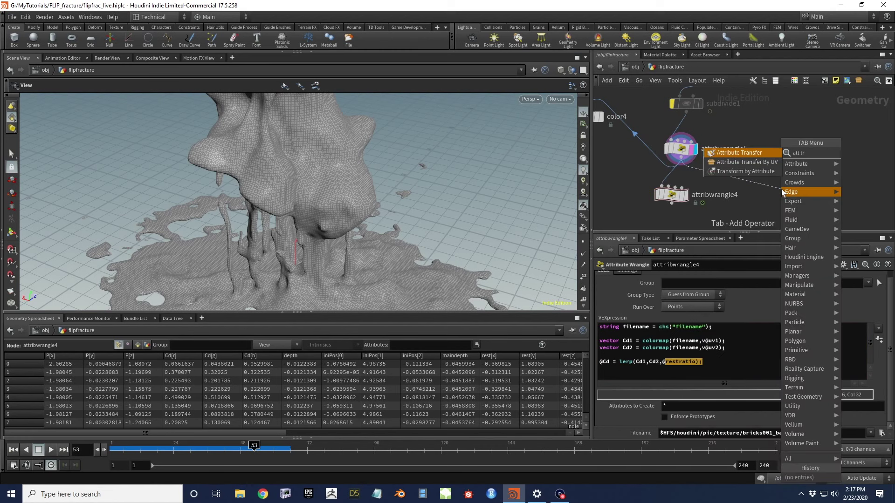
key(Return)
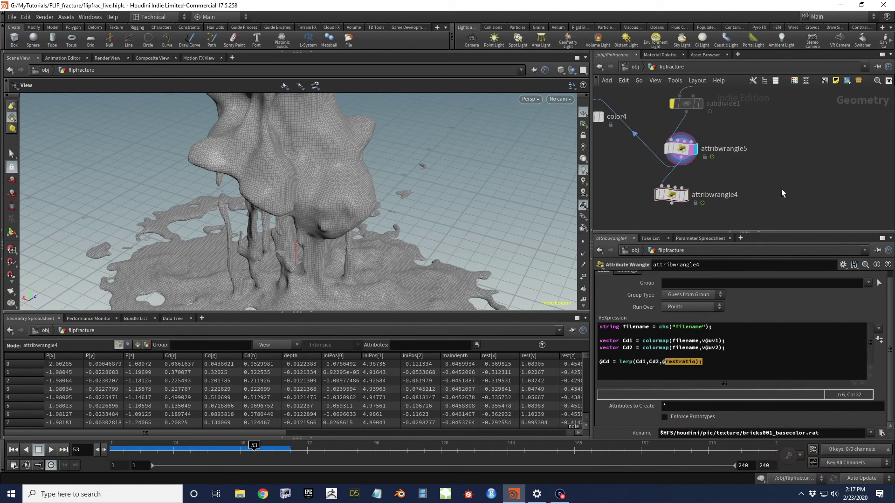
click(781, 189)
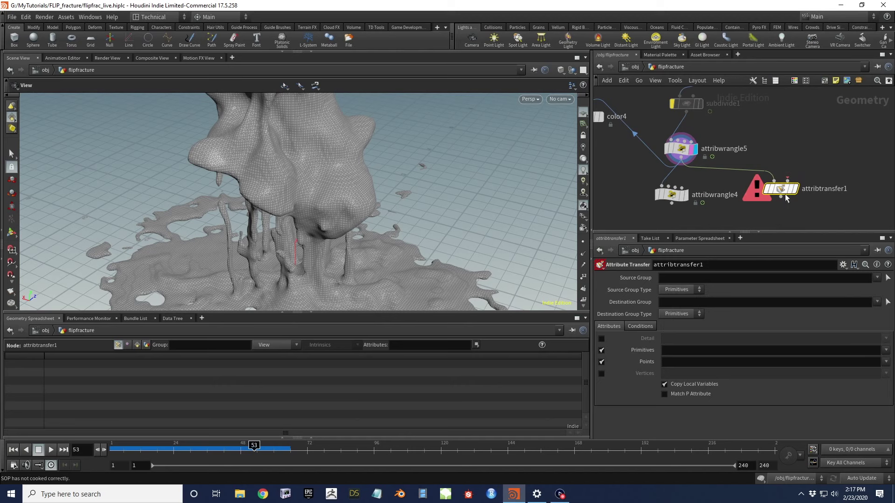
key(Delete)
Add an Attribute Promote node, attribpromote1, to the network
key(Tab)
text(att pro)
key(Return)
click(768, 194)
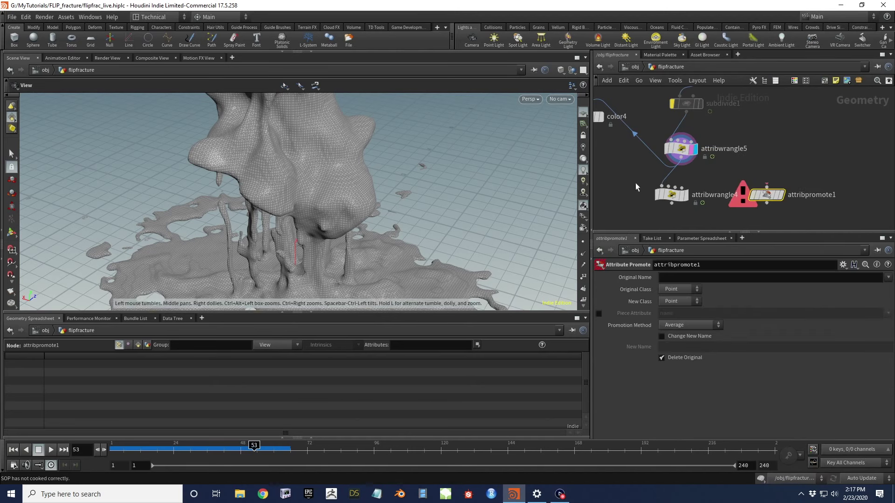
Wire attribpromote1 after attribwrangle5, promote uv1 uv2 to Vertex, and display it
drag(682, 163, 723, 171)
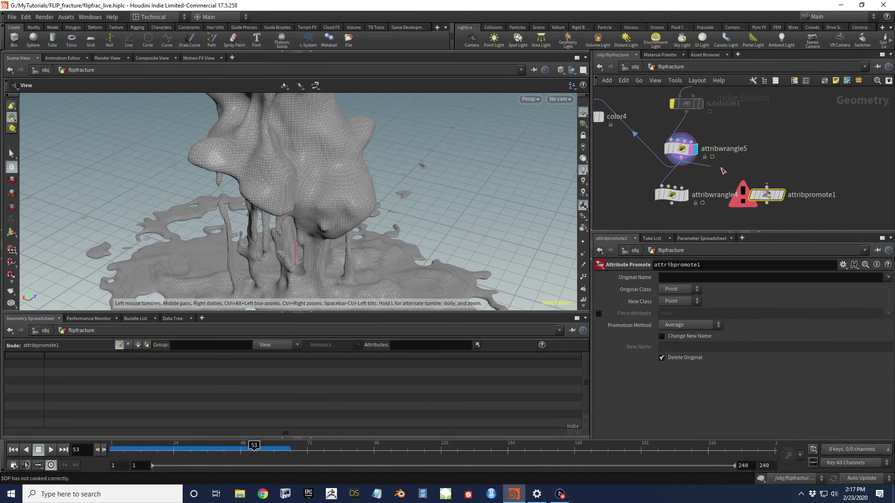
click(665, 281)
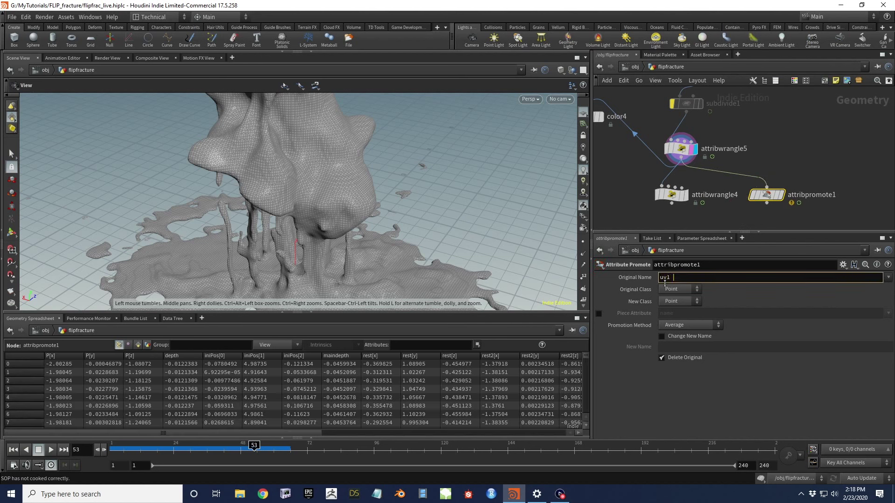
text(uv1 uv2)
click(680, 301)
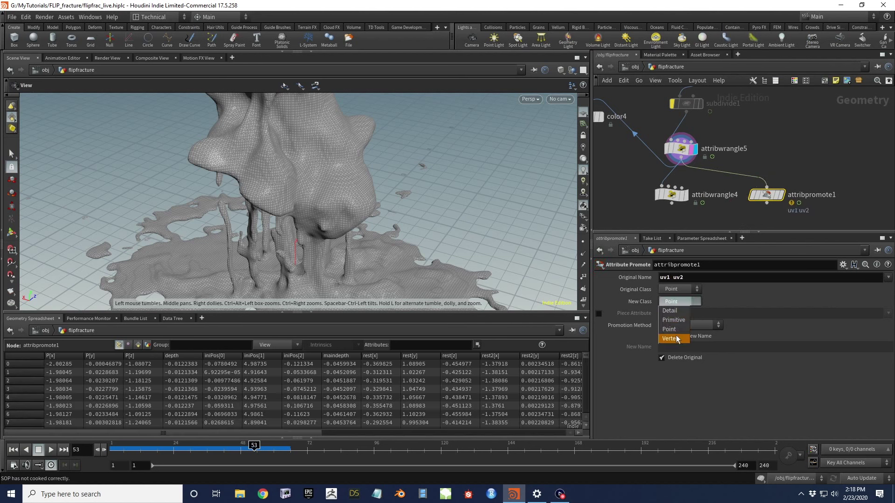
click(675, 340)
click(781, 194)
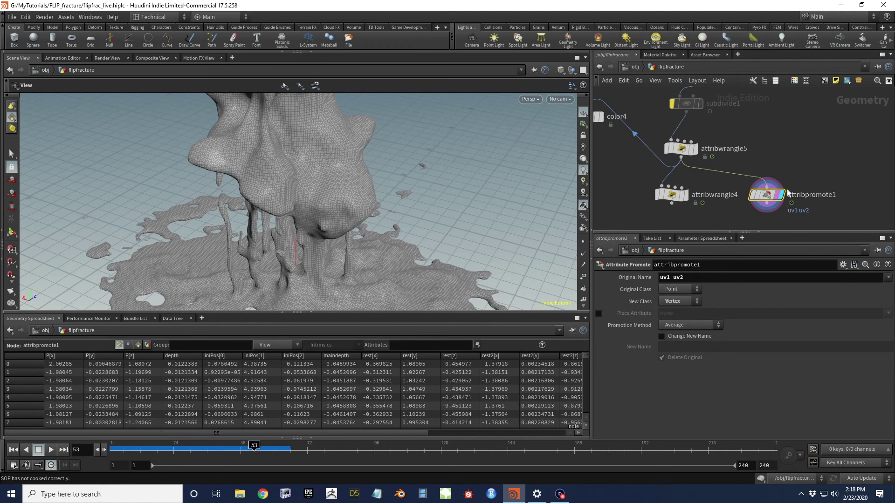
click(129, 345)
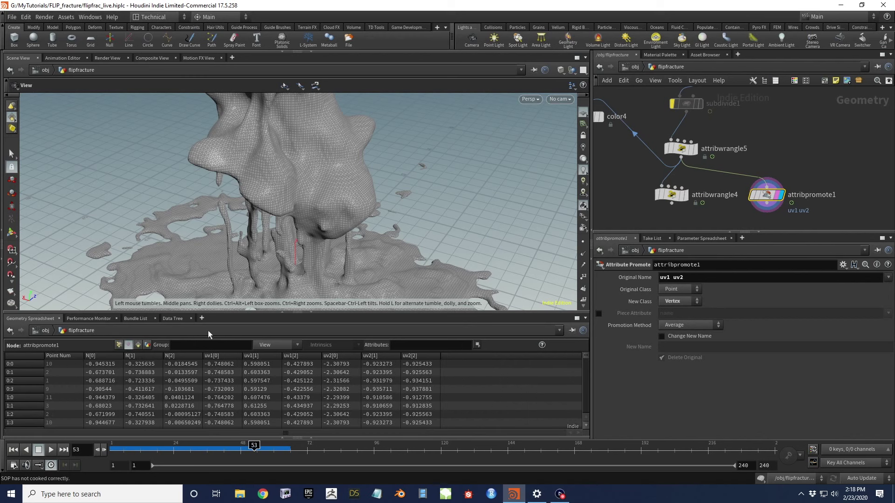
Add restratio to the promoted attributes and confirm it appears on vertices
click(699, 277)
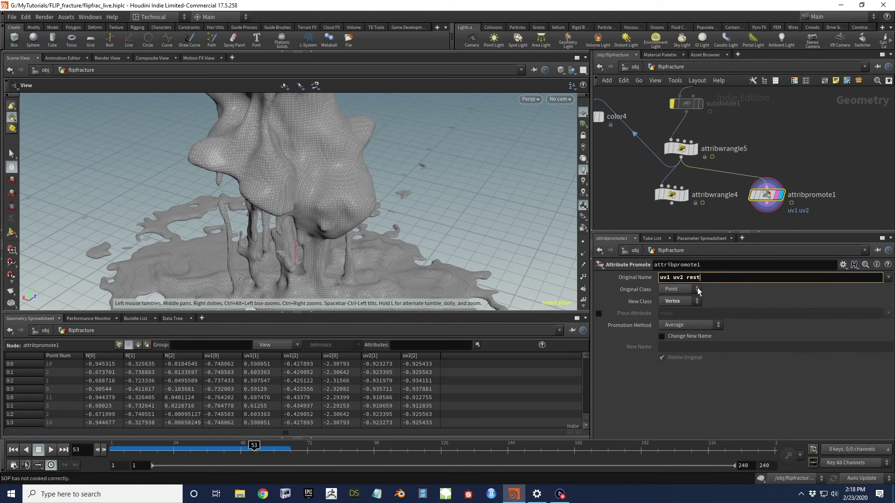
text(rest)
key(Return)
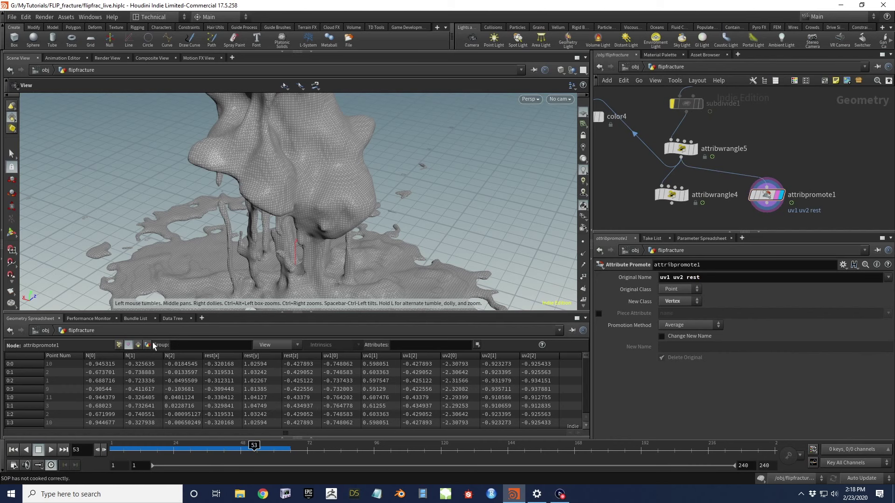
click(127, 345)
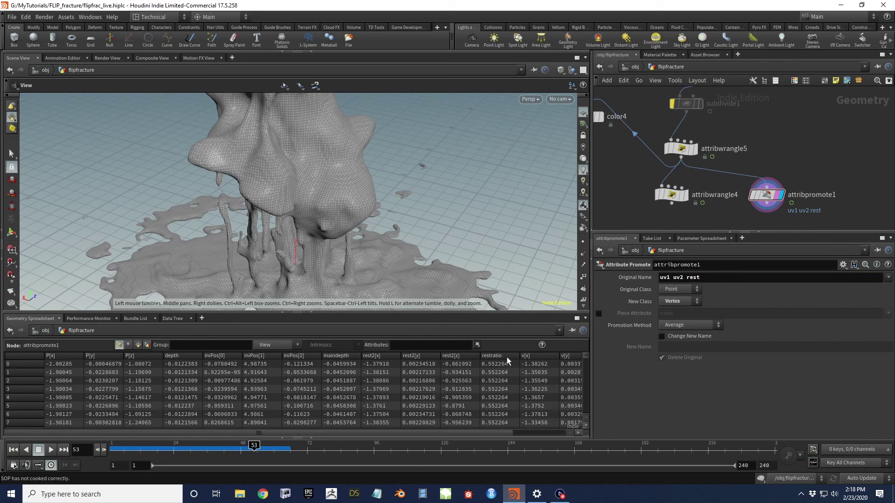
click(712, 277)
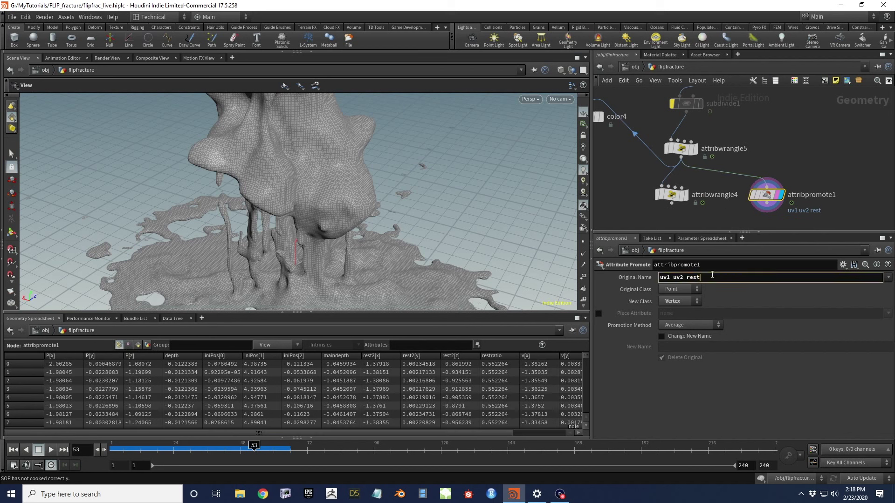
text(ratio)
key(Return)
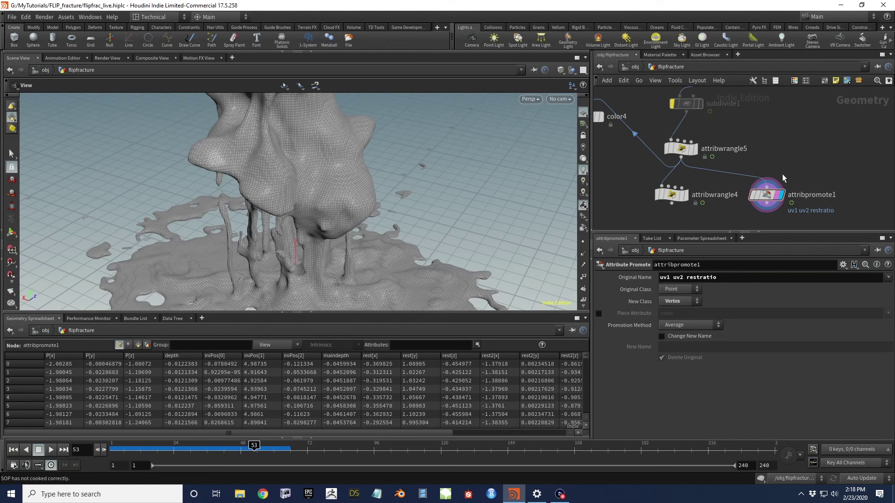
click(128, 345)
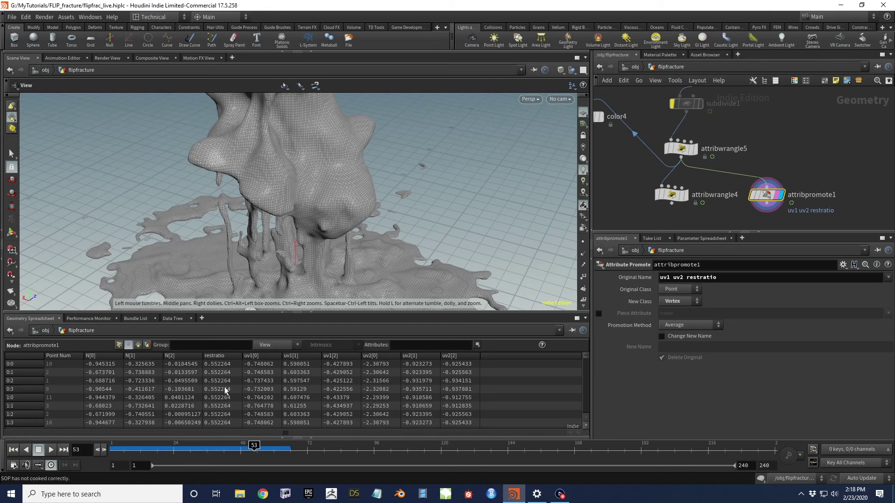
scroll(292, 206, down, 3)
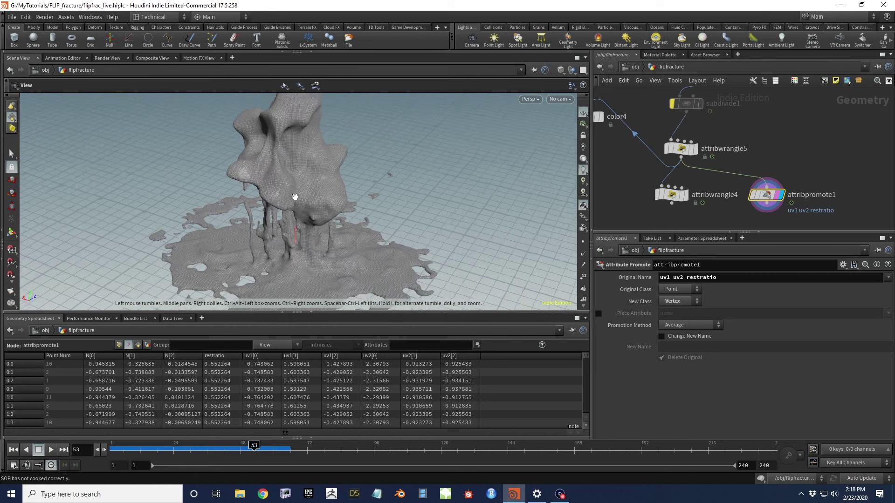
Move the attribwrangle5 node left so it sits beside color4
drag(296, 204, 318, 177)
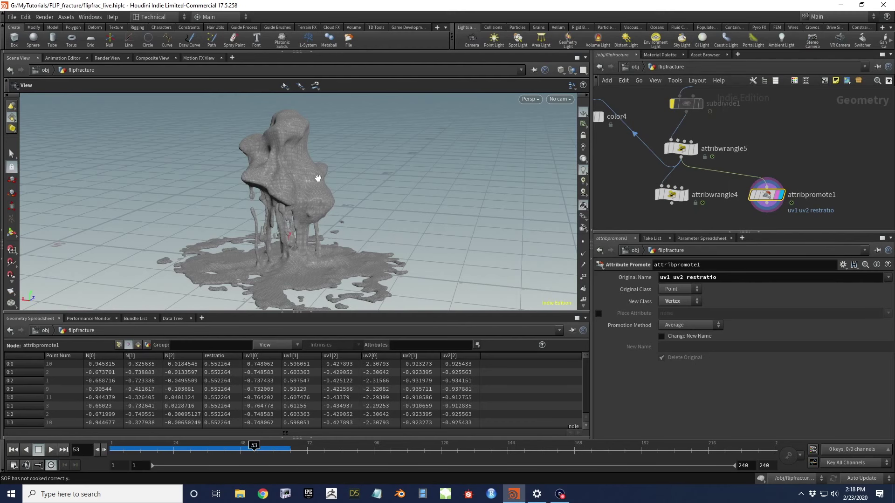
drag(318, 178, 240, 187)
drag(342, 191, 331, 177)
middle_drag(658, 116, 778, 147)
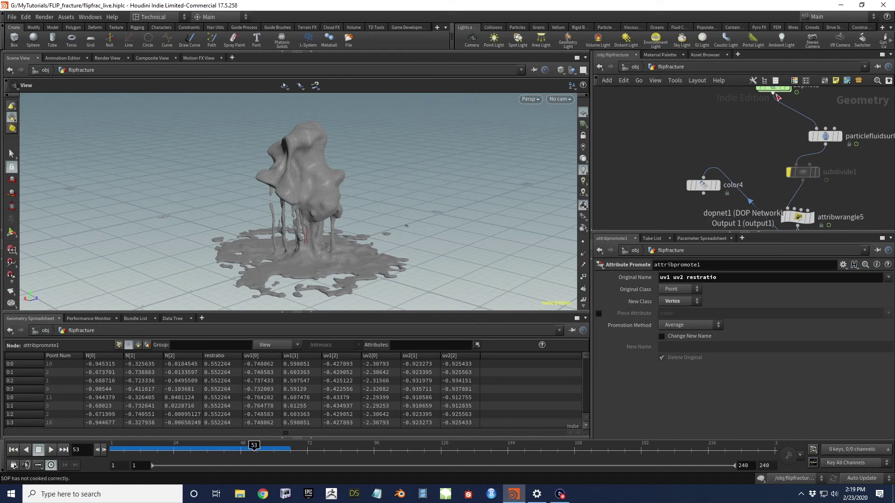
middle_drag(778, 99, 775, 105)
drag(809, 165, 768, 132)
middle_drag(763, 79, 694, 116)
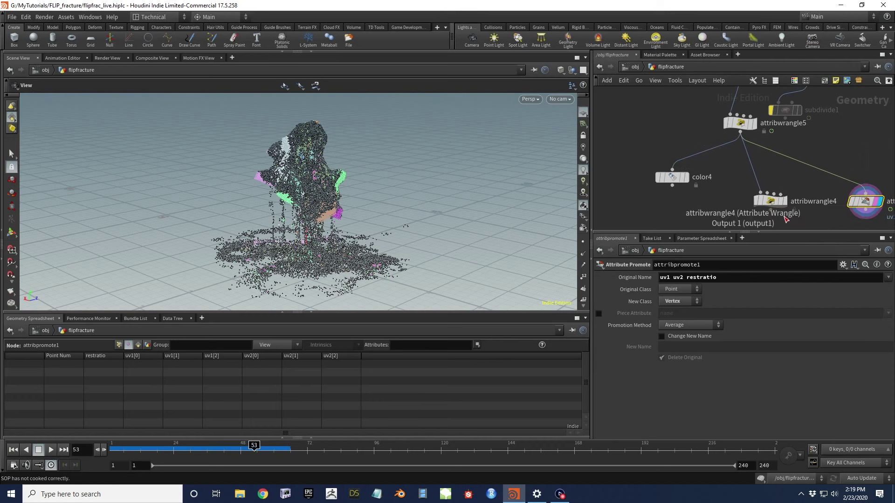
Display color4 and set its maindepth Range upper value to -0.3
click(685, 179)
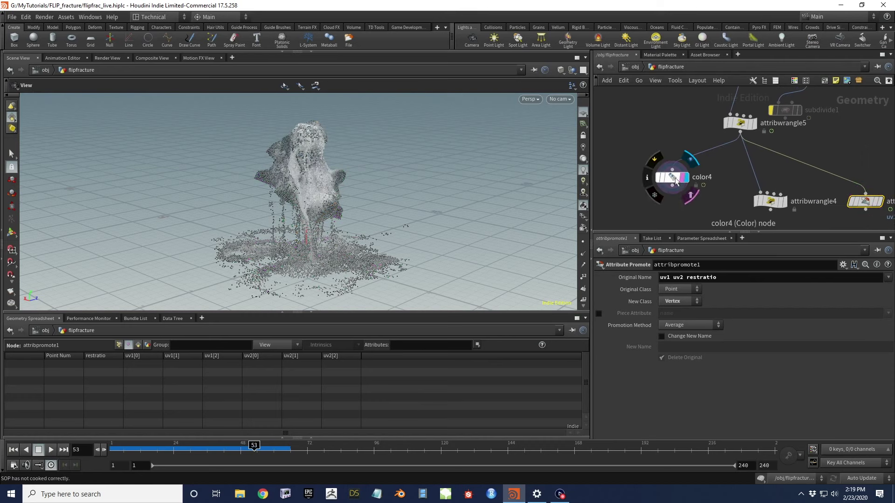
click(685, 179)
drag(265, 208, 289, 182)
click(811, 347)
key(Return)
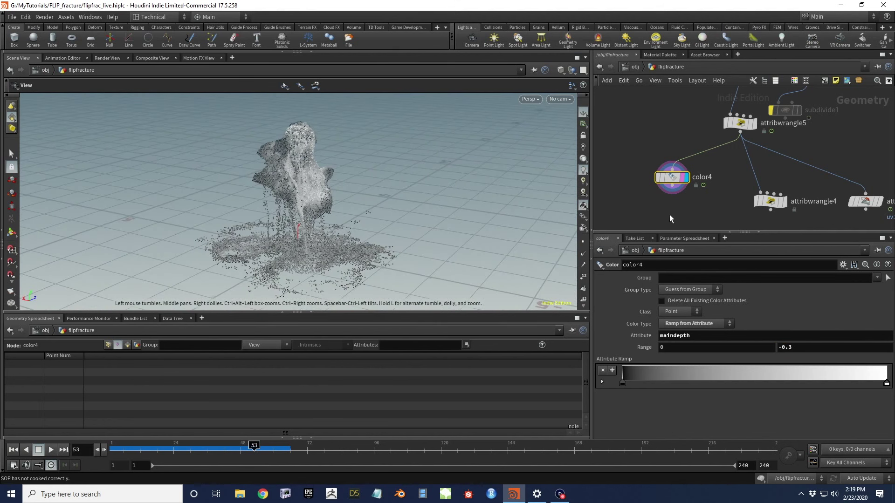
Inspect the depth-coloured splash from several angles, then return to frame 1
drag(286, 188, 261, 192)
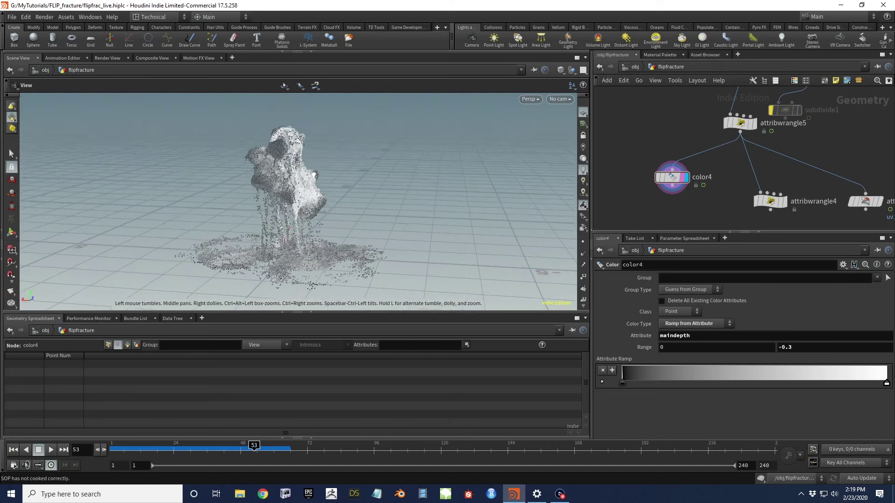
drag(235, 448, 277, 451)
drag(196, 210, 357, 232)
drag(506, 218, 288, 216)
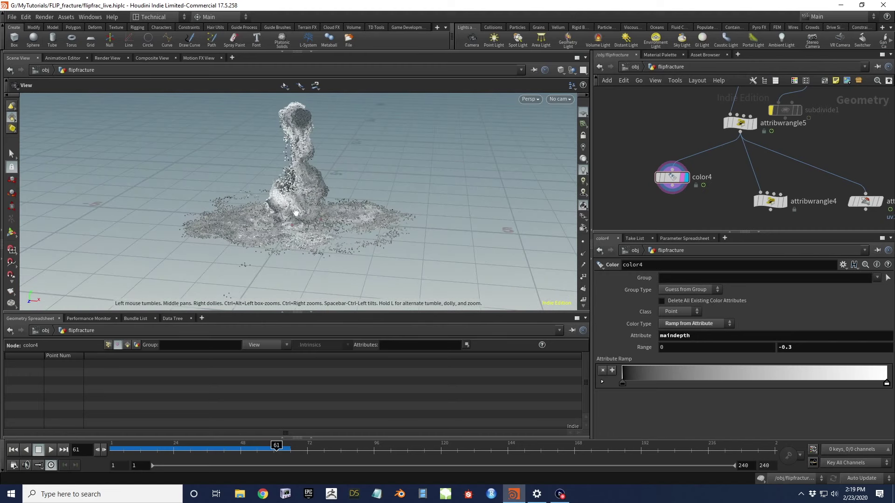
mouse_move(337, 201)
mouse_down()
mouse_move(376, 168)
mouse_move(482, 179)
mouse_move(329, 190)
mouse_up()
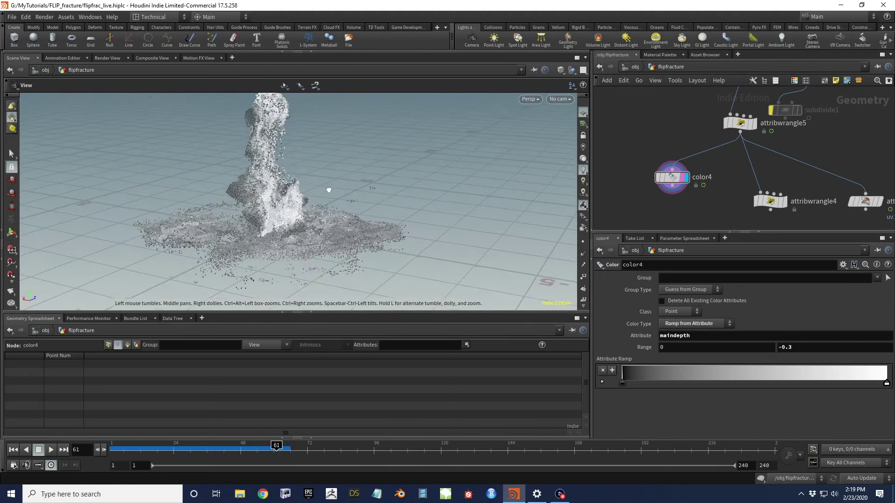
drag(245, 181, 386, 193)
drag(260, 195, 235, 220)
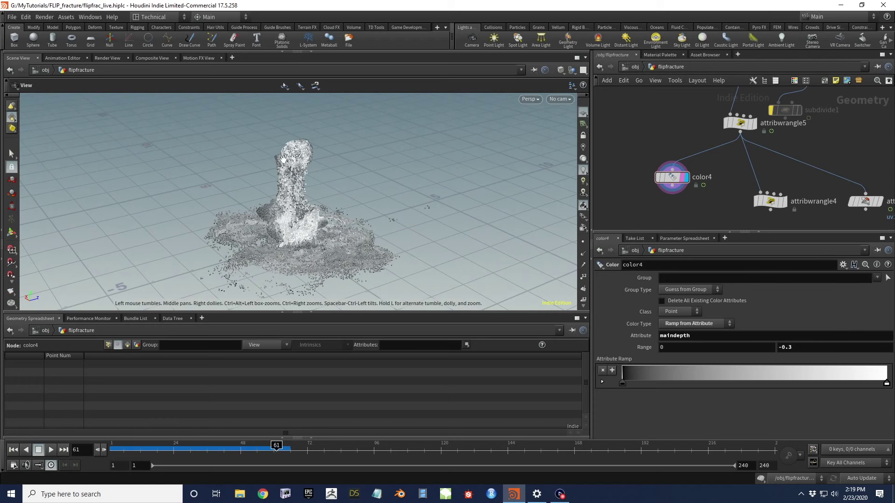
drag(305, 199, 402, 178)
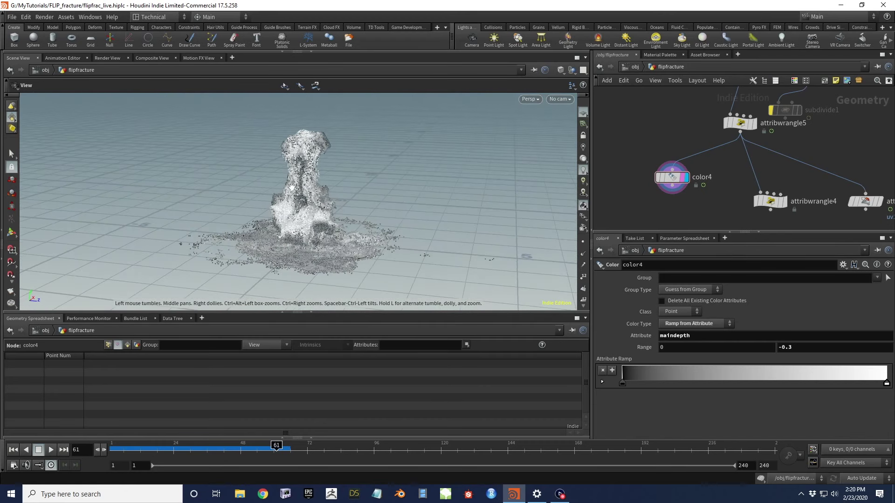
drag(294, 186, 277, 206)
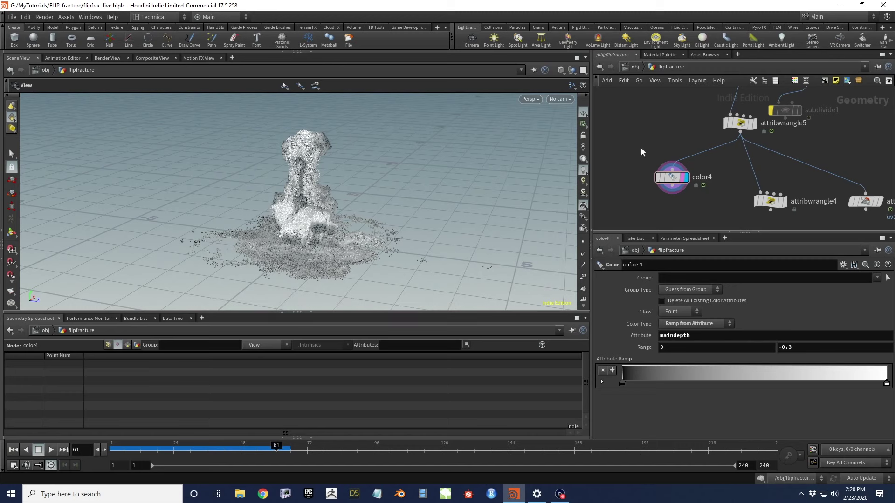
scroll(641, 147, down, 5)
scroll(651, 201, up, 2)
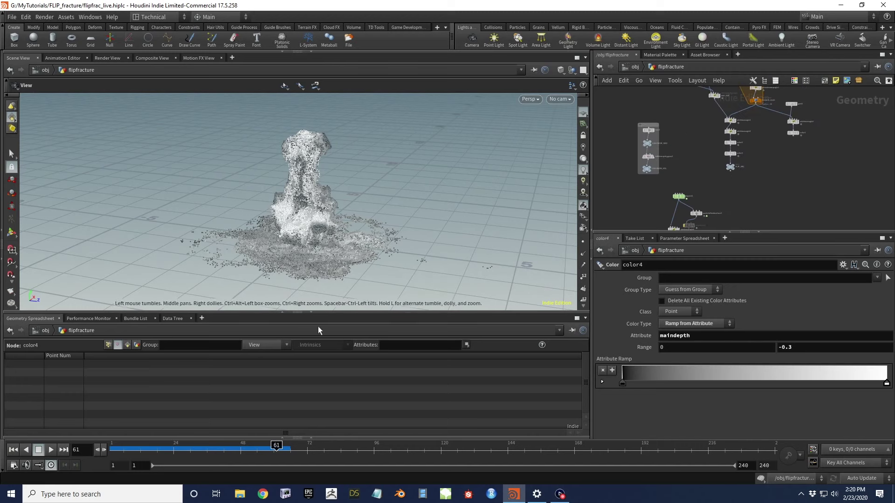
click(14, 450)
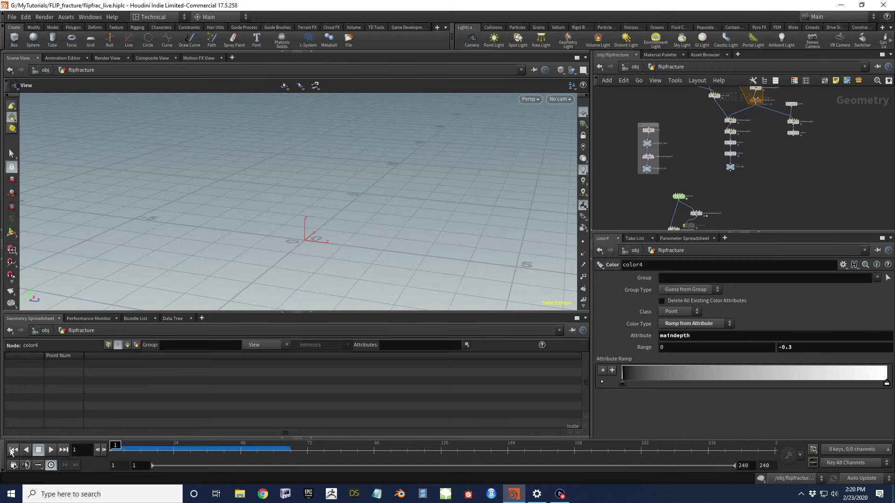
At the object level, set cooking to Manual updates
click(634, 67)
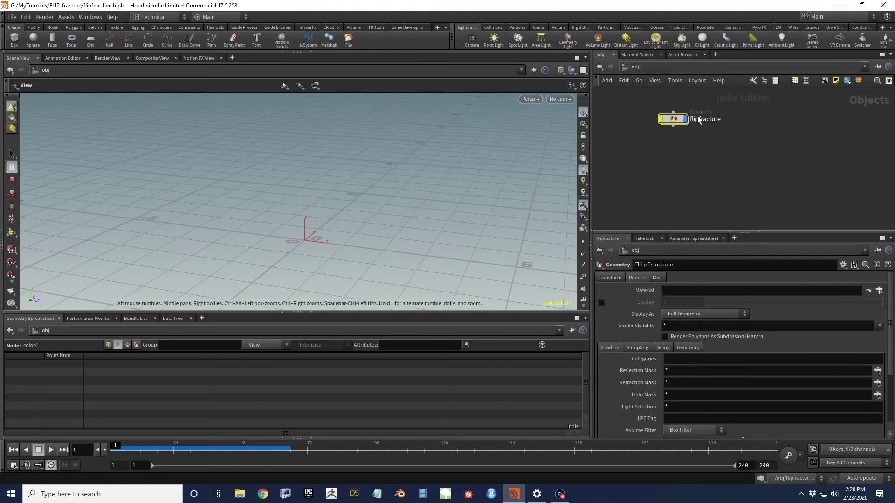
click(868, 479)
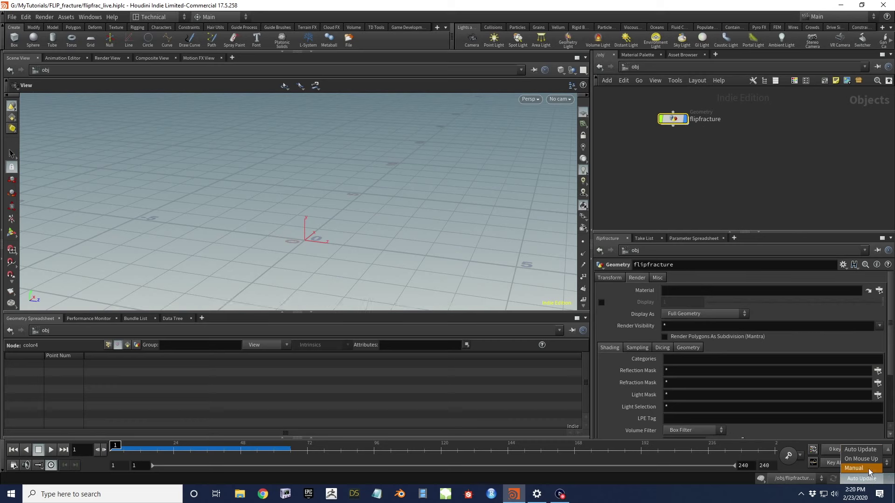
click(868, 469)
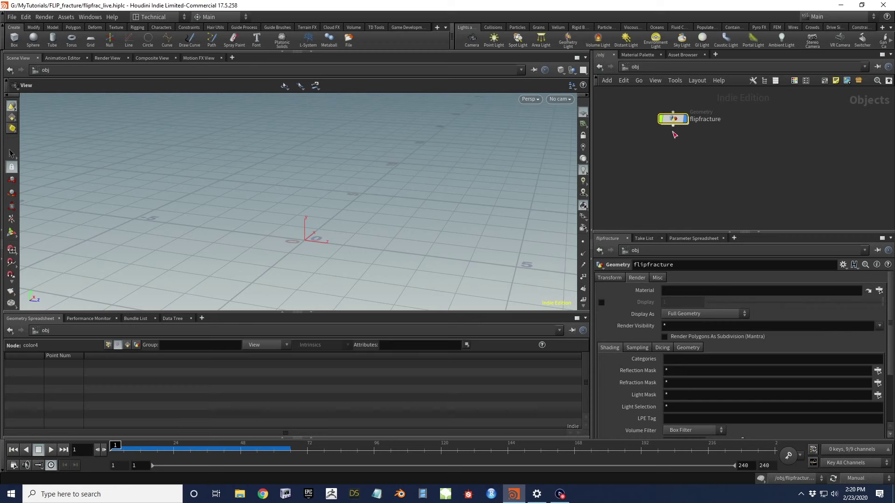
Copy and paste flipfracture to create the duplicate flipfracture1
drag(677, 124, 664, 129)
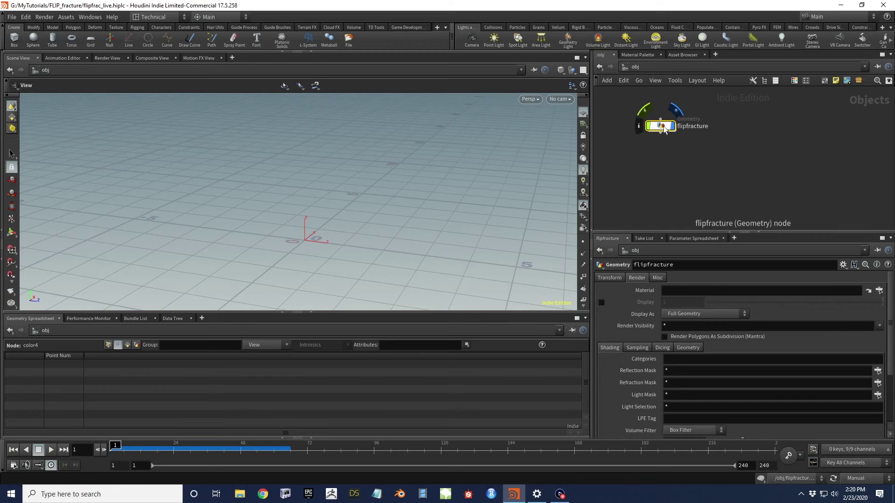
key(ctrl+c)
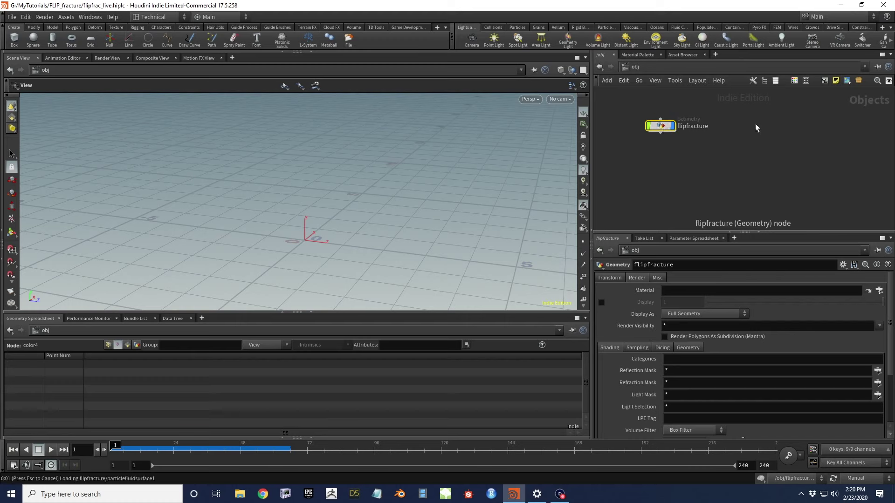
key(ctrl+v)
drag(756, 126, 762, 130)
Rename the duplicate to flipfracture_rbd
double_click(797, 127)
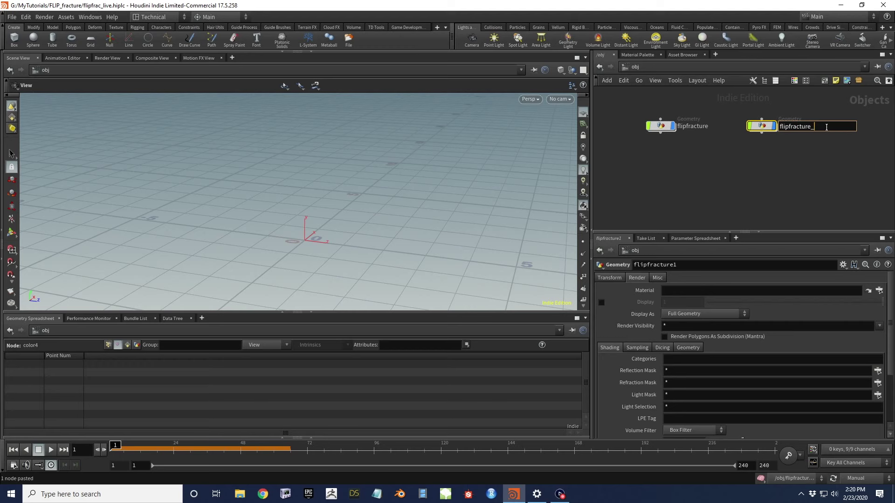
text(_rbd)
key(Return)
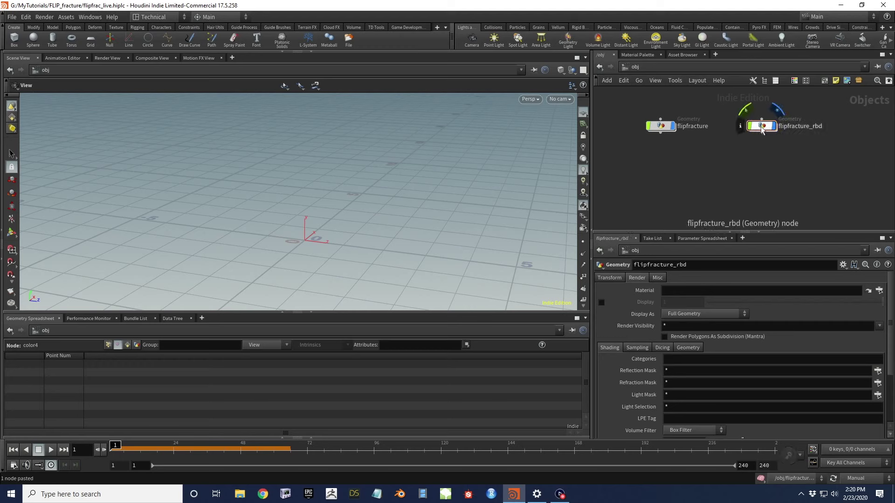
Dive into flipfracture_rbd and frame the voronoifracture1 and foreach section
double_click(762, 128)
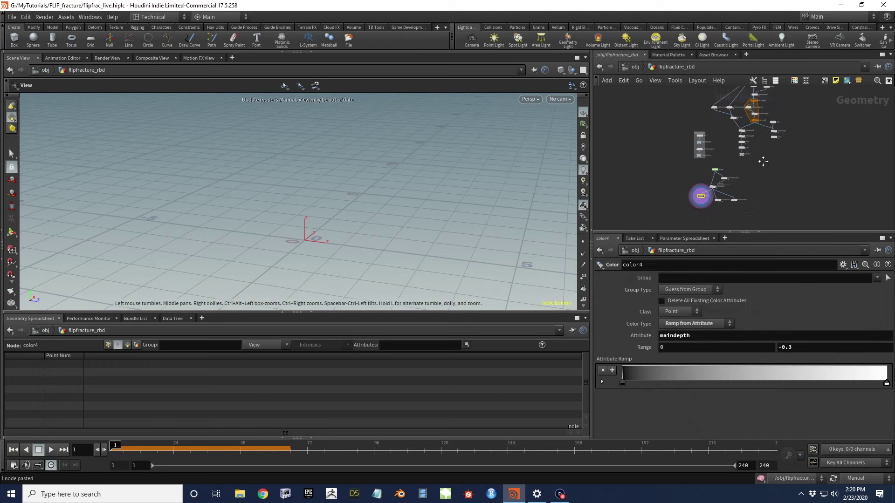
scroll(727, 175, up, 3)
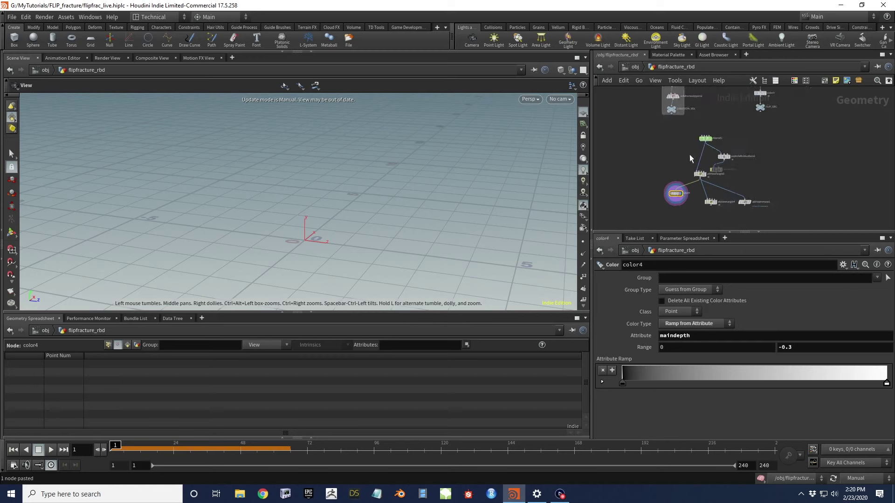
scroll(691, 148, up, 2)
middle_drag(758, 161, 754, 180)
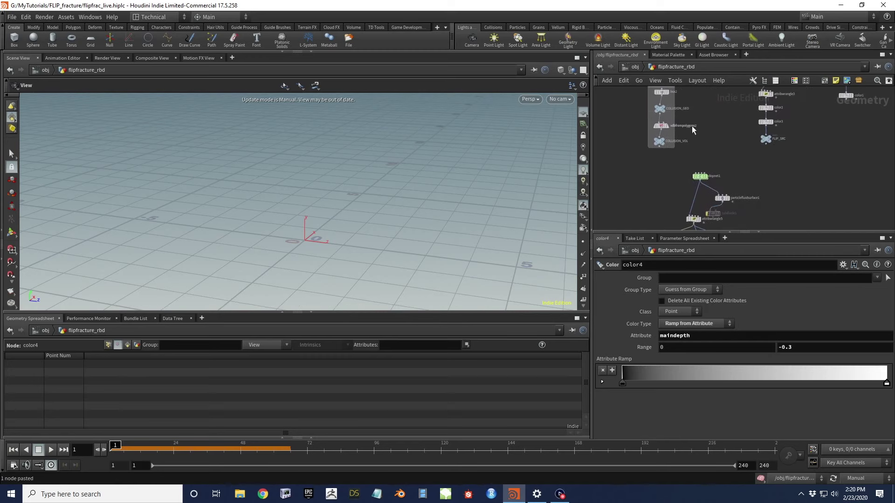
middle_drag(703, 110, 691, 150)
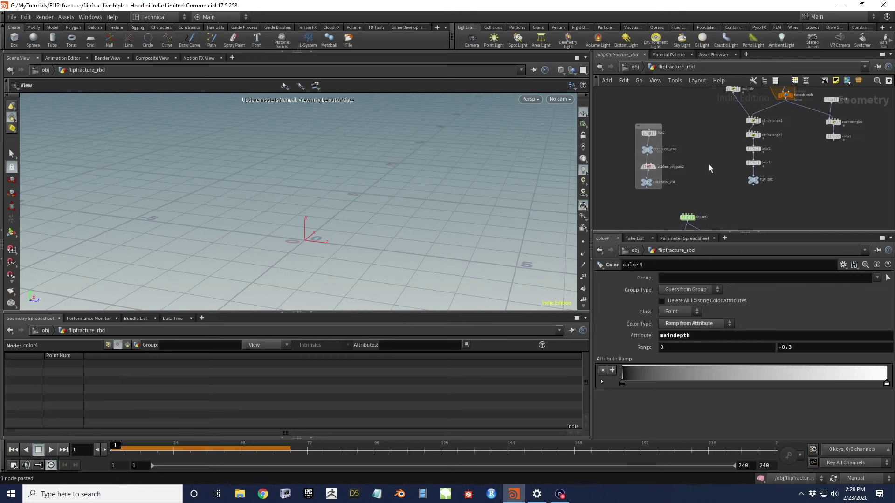
scroll(650, 168, up, 3)
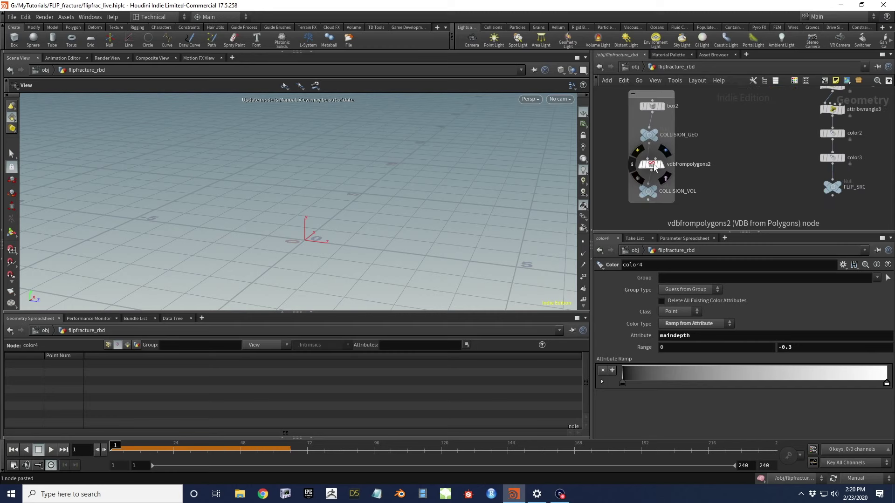
scroll(707, 151, down, 5)
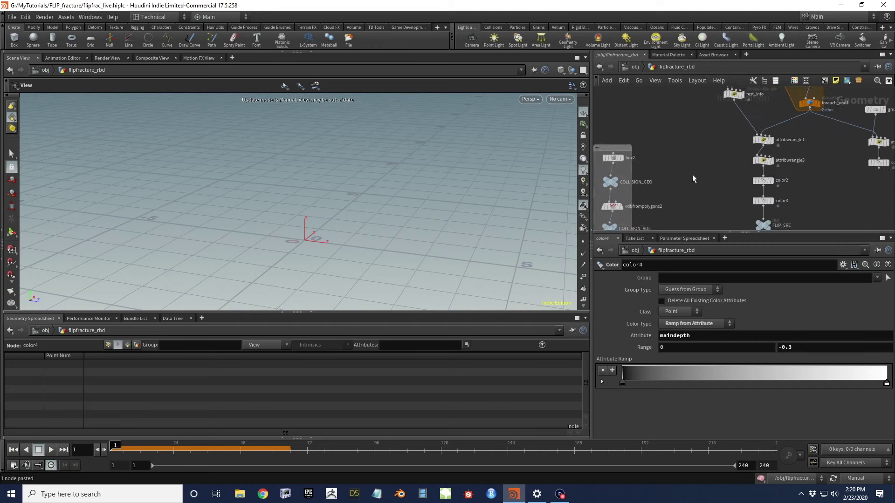
scroll(699, 156, up, 3)
middle_drag(700, 156, 640, 203)
scroll(728, 144, up, 2)
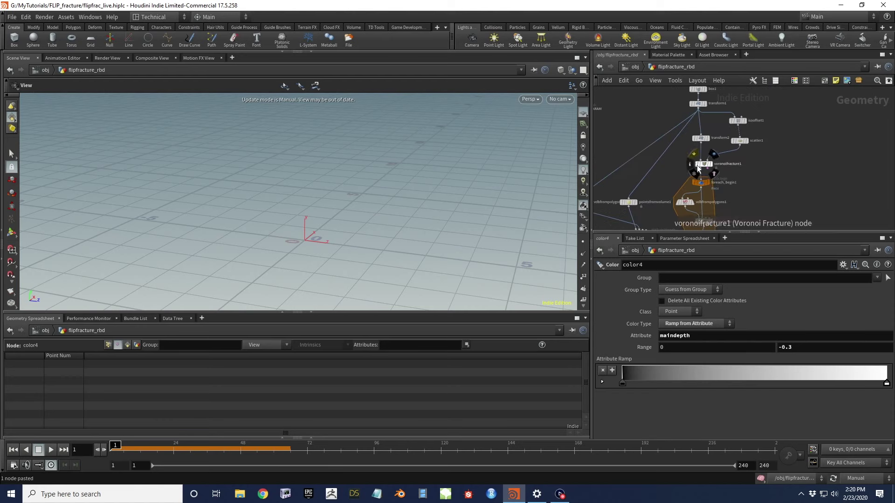
Duplicate voronoifracture1 as voronoifracture2 and move scatter1 beside it
click(704, 164)
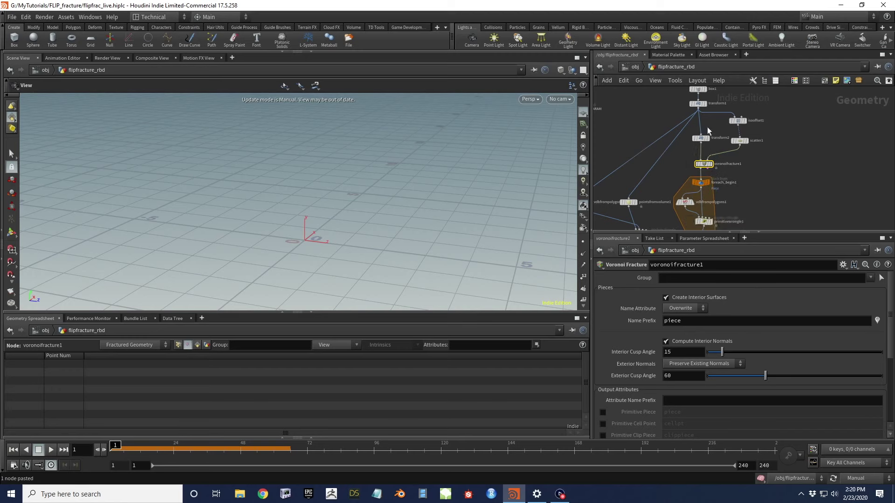
scroll(746, 149, down, 4)
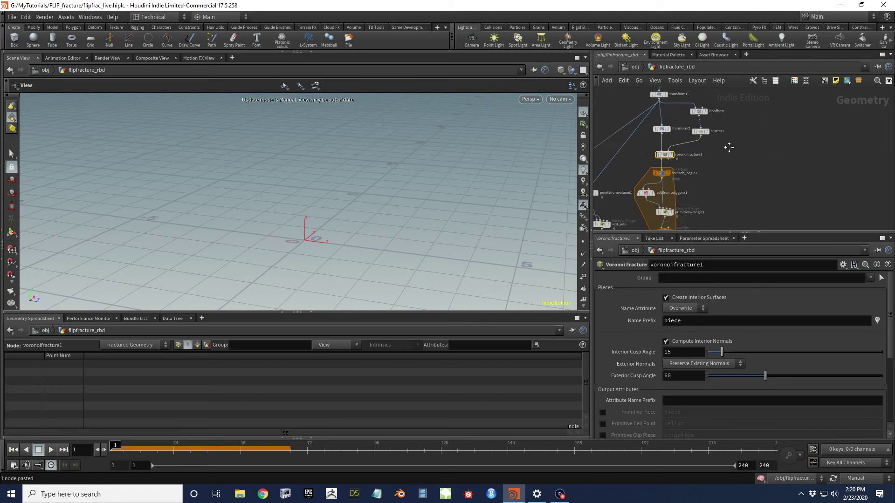
scroll(687, 155, up, 3)
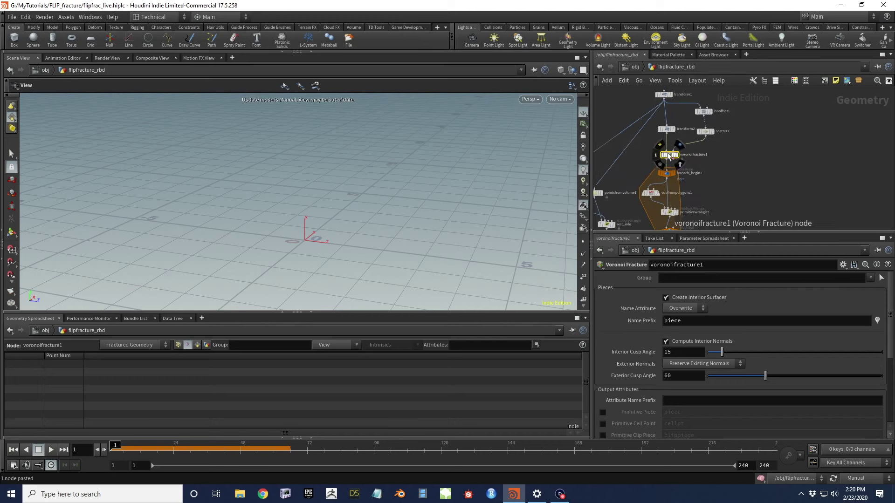
alt+drag(668, 155, 732, 159)
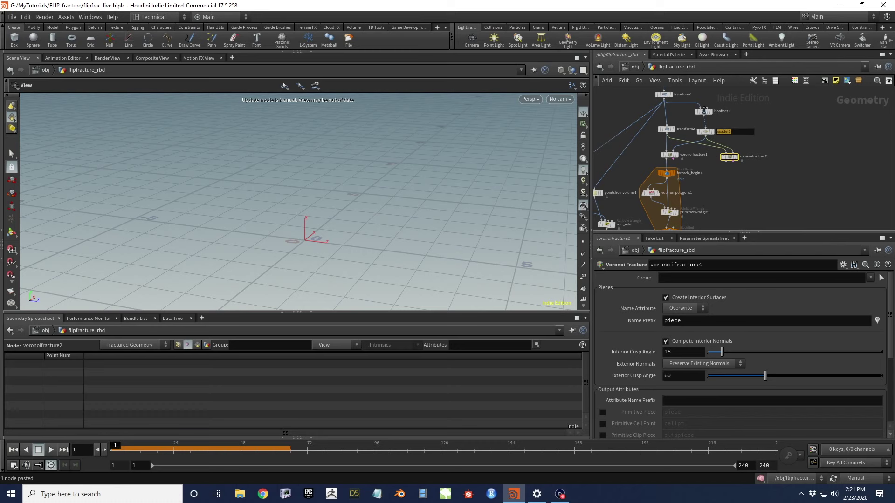
drag(703, 130, 737, 128)
Connect transform1's output into voronoifracture2's second input
mouse_move(668, 135)
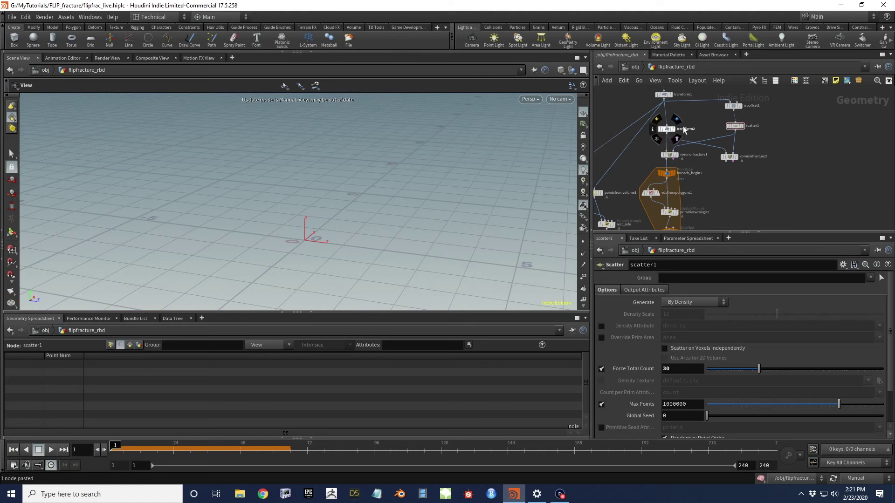
scroll(672, 149, down, 3)
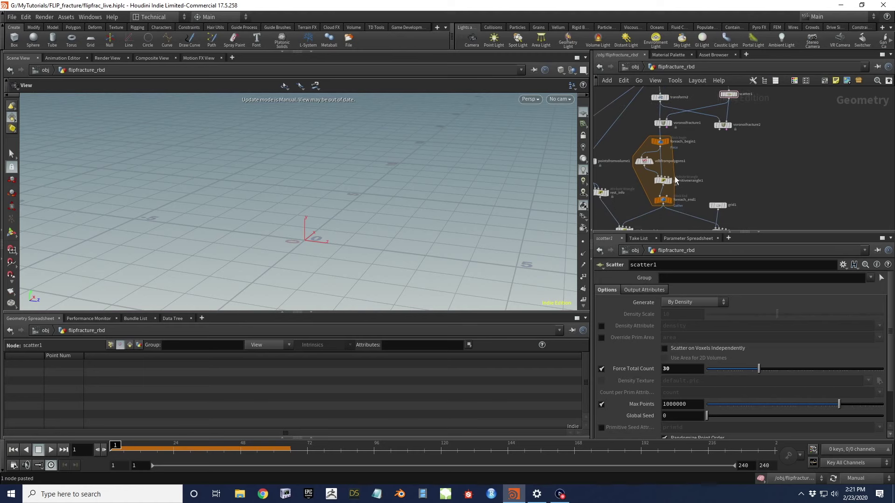
scroll(607, 154, left, 5)
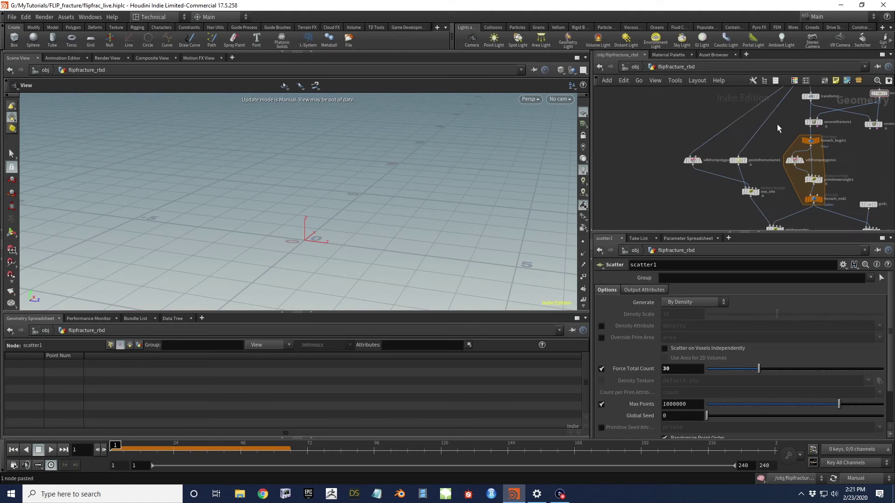
scroll(676, 140, right, 4)
mouse_move(702, 128)
scroll(702, 128, up, 3)
scroll(701, 128, right, 2)
click(671, 108)
click(733, 160)
Select voronoifracture2 and switch the update mode from Manual to Auto Update
scroll(743, 178, up, 3)
mouse_move(732, 166)
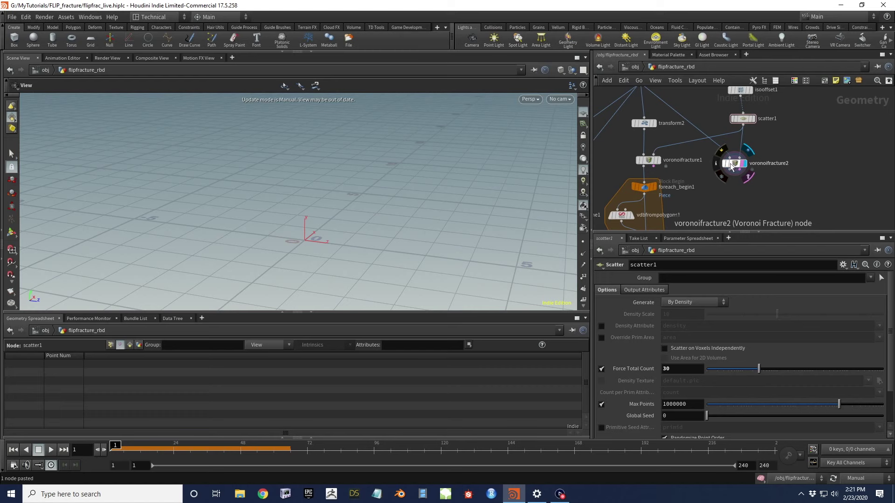
click(731, 166)
click(858, 478)
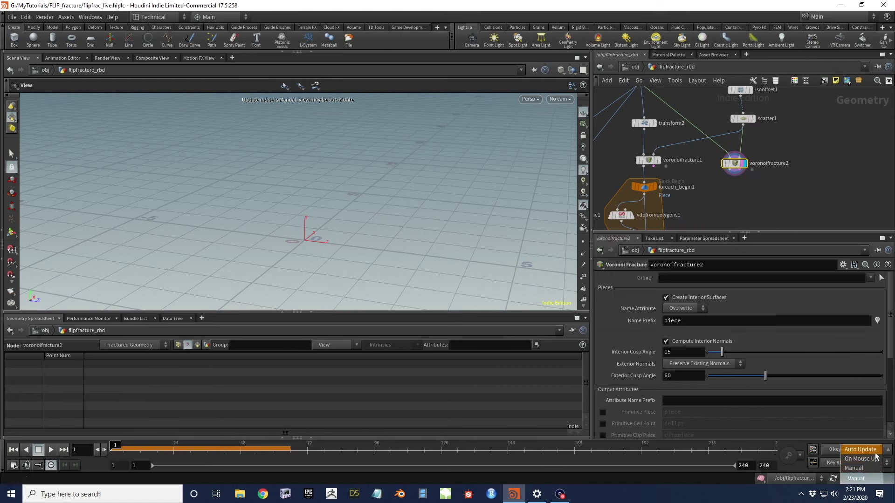
click(866, 450)
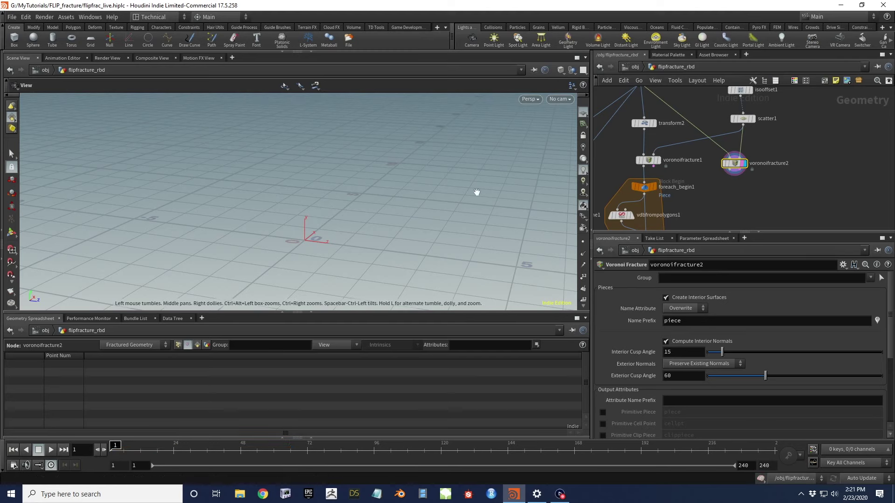
Re-enter flipfracture_rbd from /obj and shift voronoifracture2 further right in the network
click(635, 68)
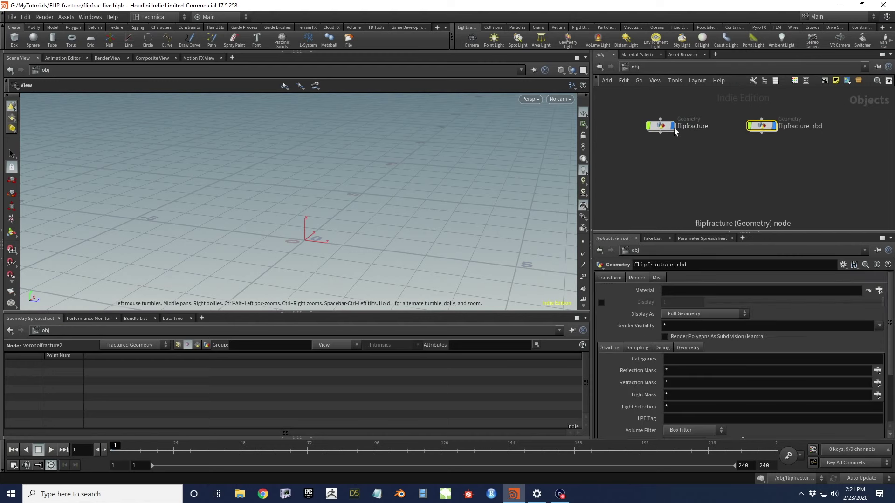
double_click(760, 127)
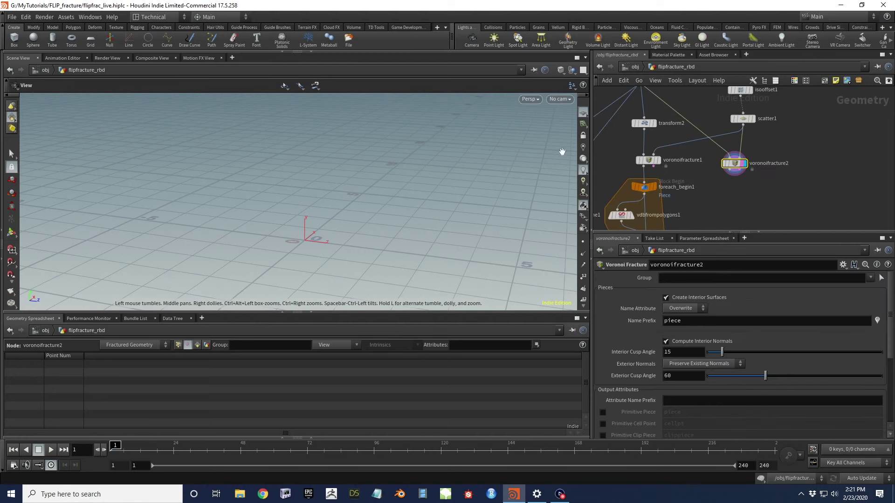
drag(326, 206, 373, 170)
middle_drag(743, 191, 745, 148)
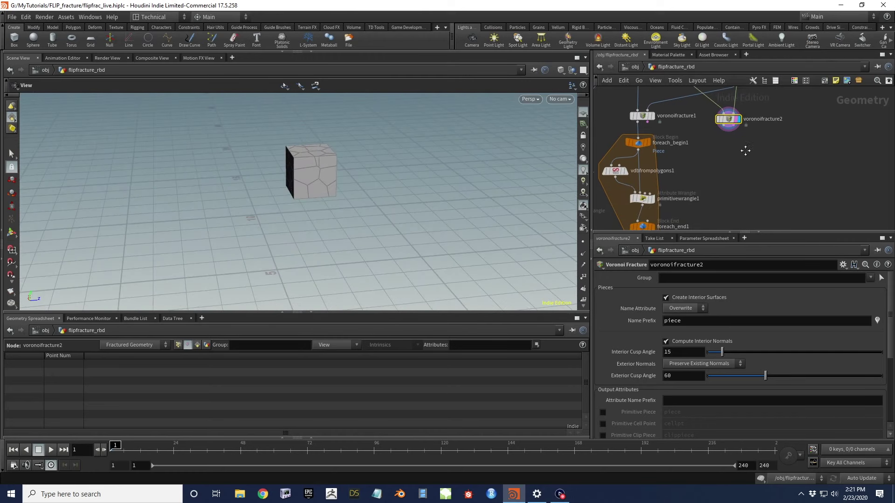
drag(733, 122, 776, 126)
middle_drag(767, 166, 721, 149)
drag(326, 178, 345, 183)
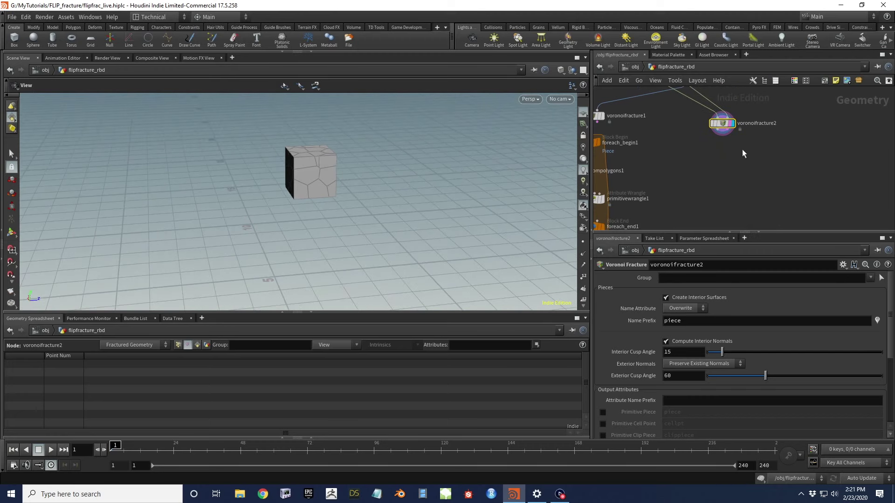
drag(306, 163, 387, 154)
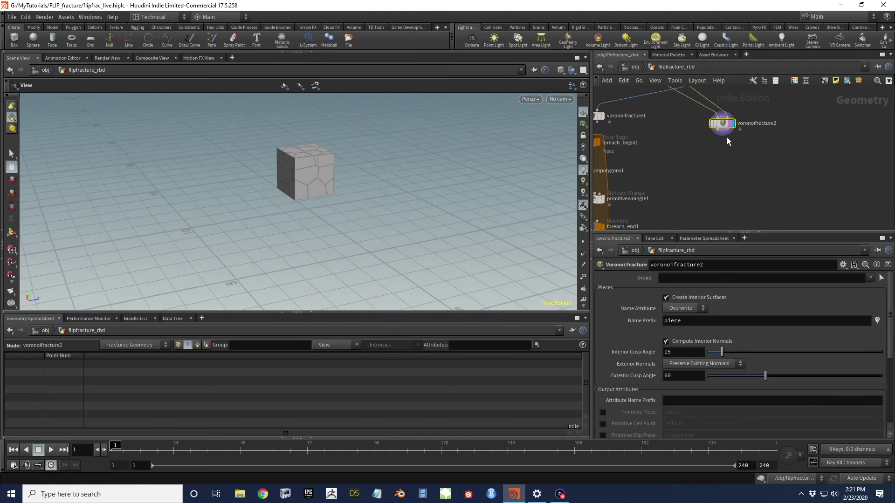
Add an Assemble node after voronoifracture2 with Create Packed Geometry enabled
key(Tab)
key(Escape)
key(Tab)
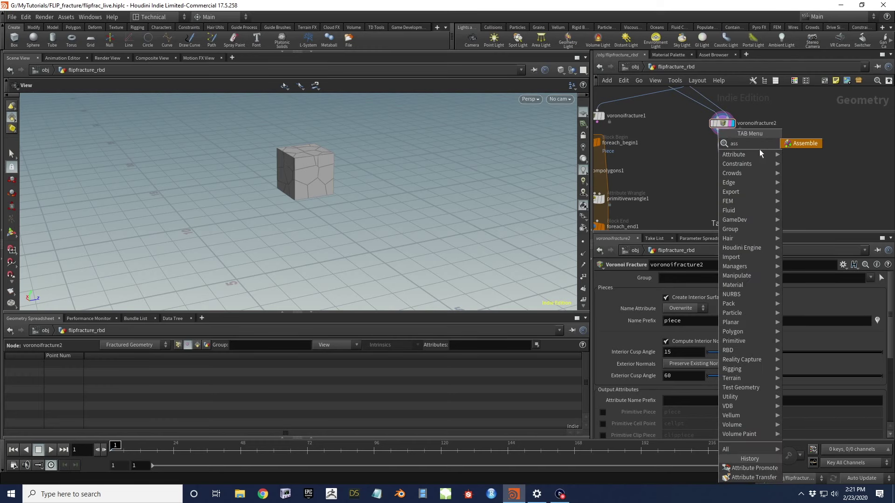
key(Escape)
click(751, 155)
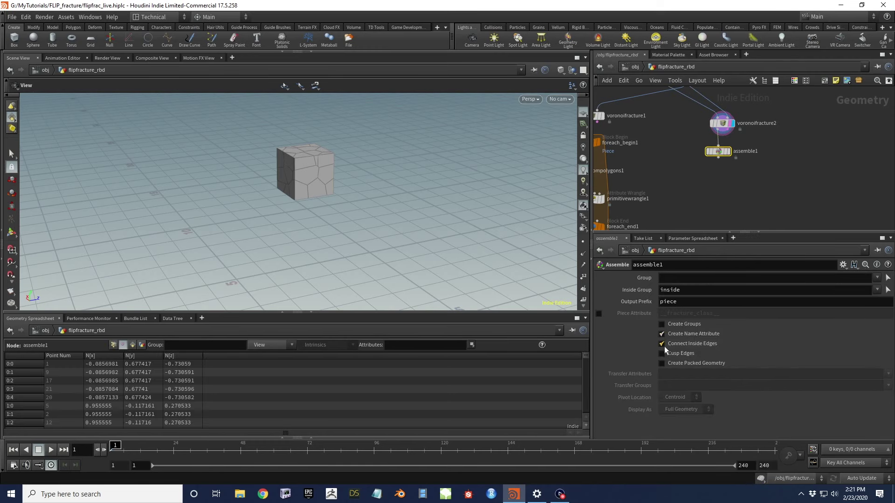
click(662, 364)
click(662, 334)
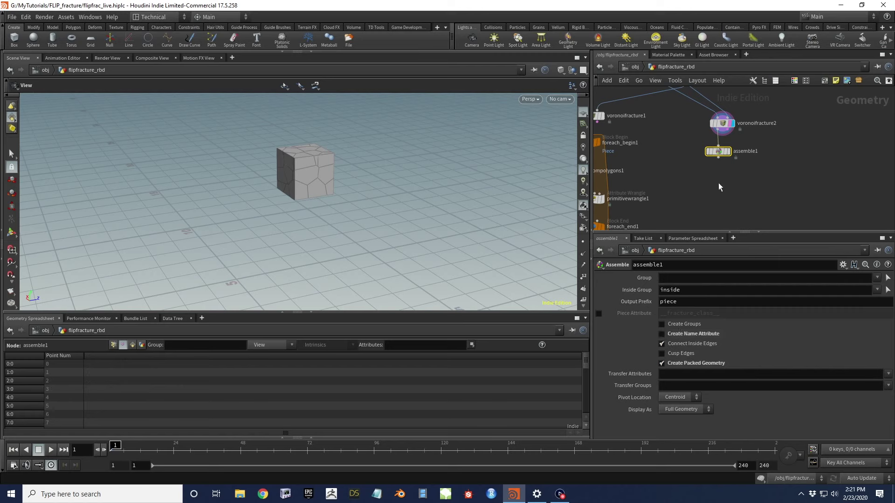
Display assemble1 and list its points sorted by piece name in the spreadsheet
click(728, 151)
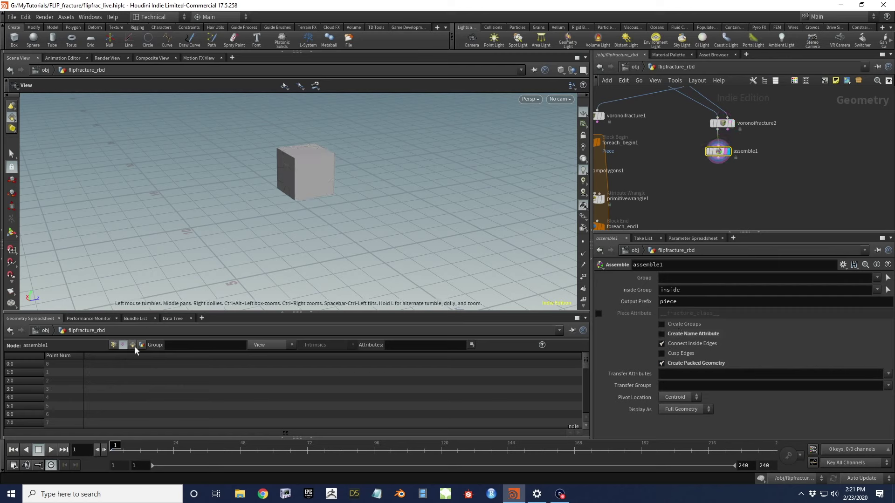
click(113, 345)
click(188, 356)
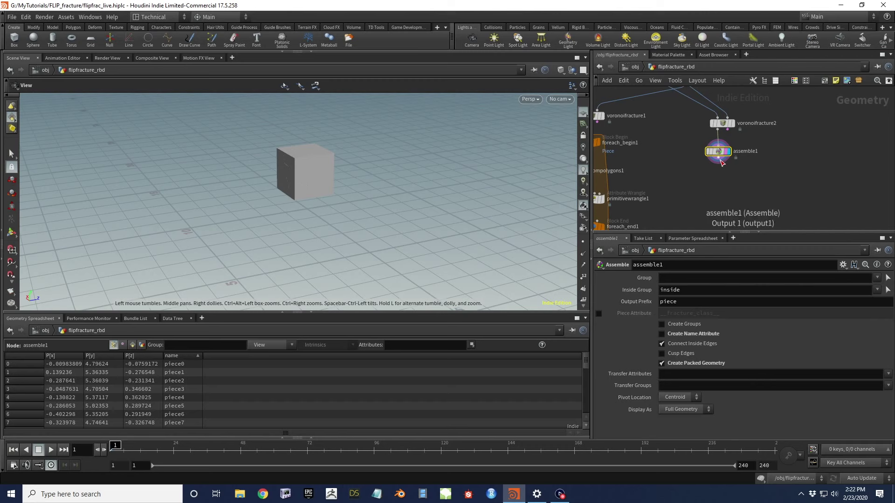
Add a Null after assemble1 and rename it RBD_GEO
key(Tab)
text(null)
key(Return)
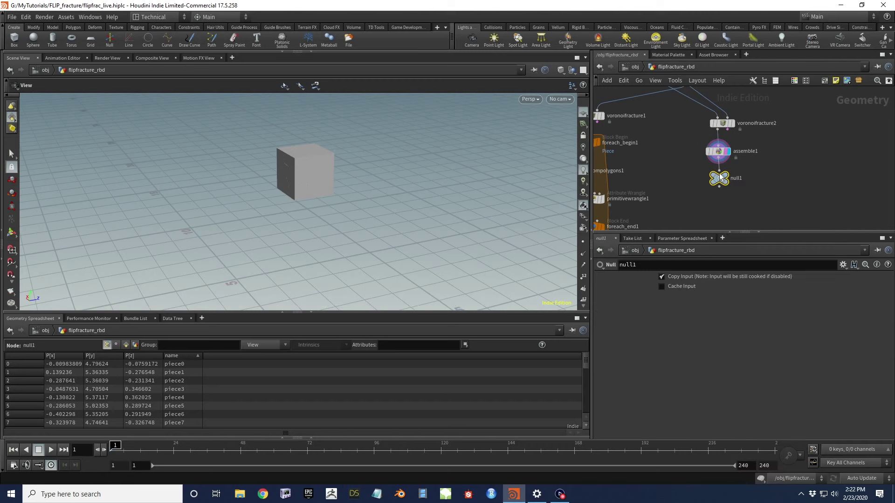
double_click(737, 179)
double_click(735, 178)
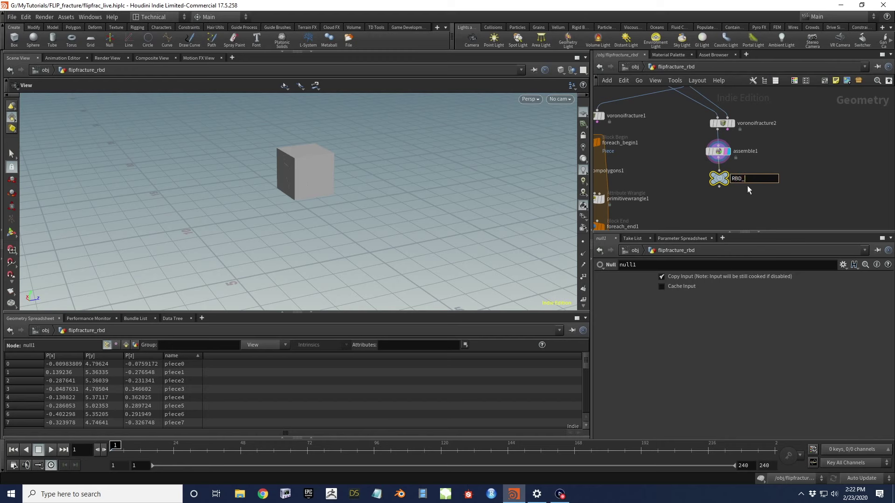
text(RBD_GEO)
key(Return)
Create a DOP Network and step inside it
scroll(761, 206, down, 3)
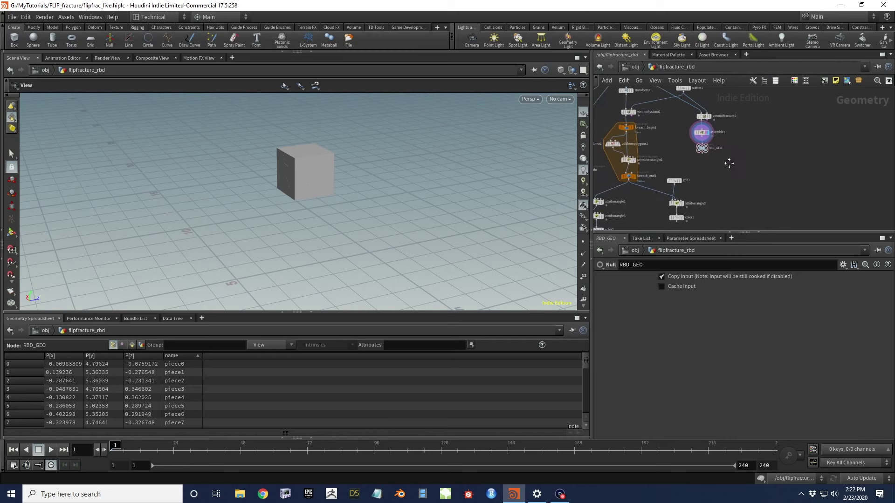
key(Tab)
text(dop)
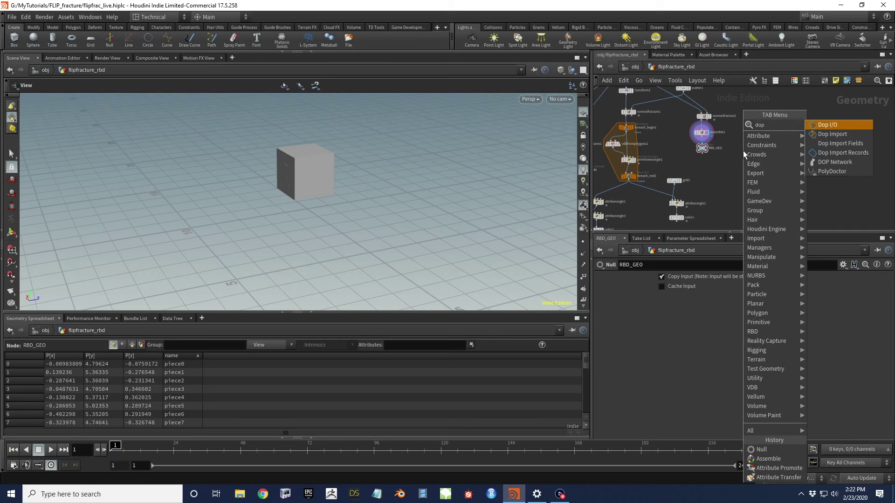
key(Down)
key(Down)
key(Down)
key(Down)
key(Return)
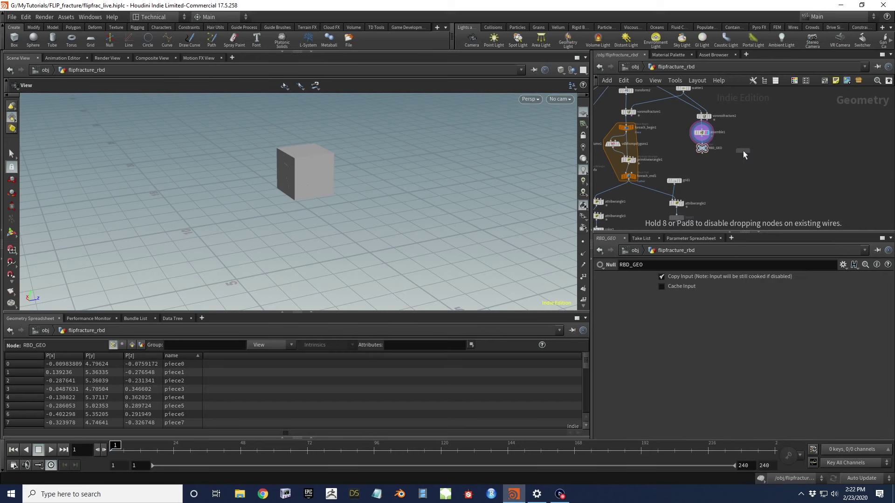
double_click(743, 150)
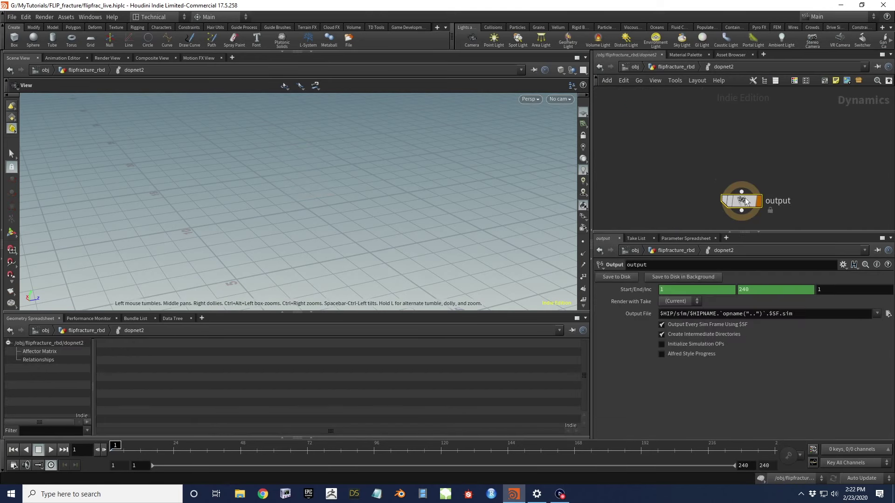
Place Ground Plane, Static Object and Merge nodes in the DOP network
key(Tab)
key(Escape)
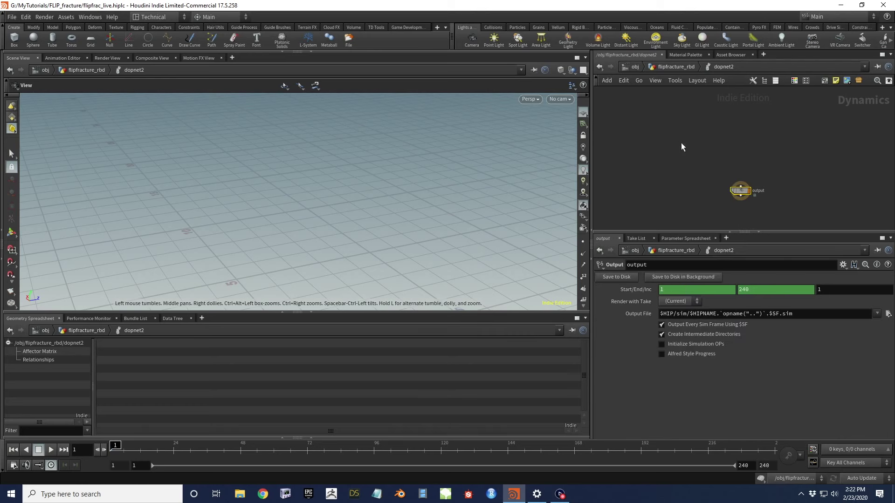
click(684, 149)
key(Tab)
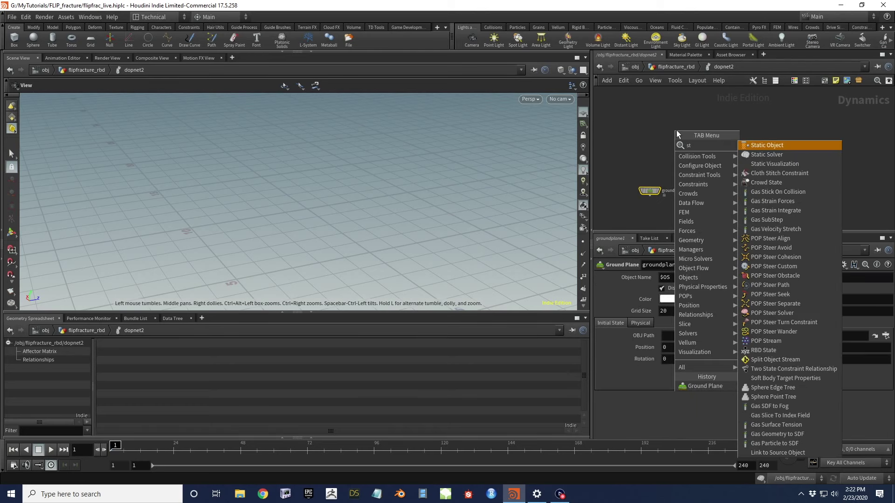
key(Escape)
click(676, 130)
key(Tab)
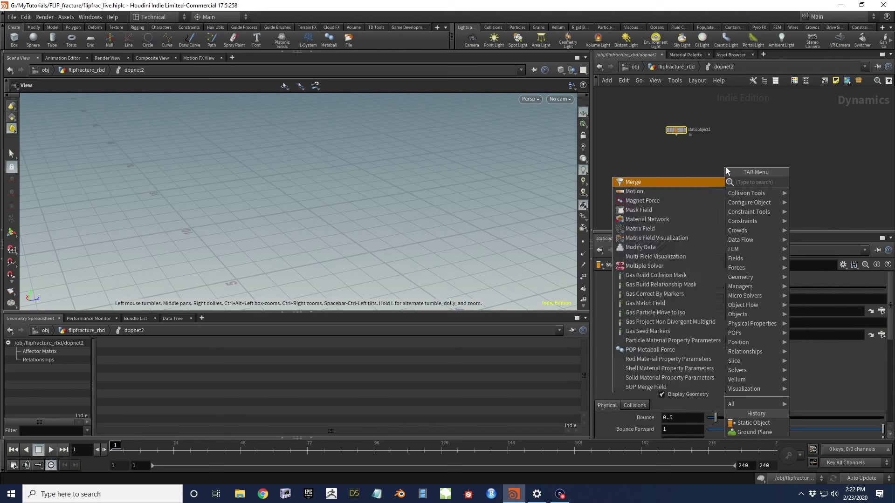
key(Escape)
click(726, 167)
Add a Gravity Force node to the DOP network
key(Tab)
text(gr)
click(835, 136)
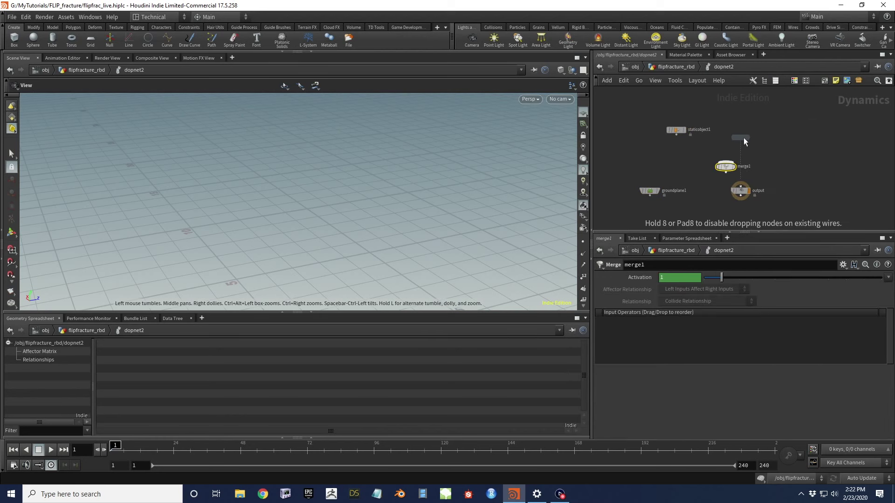
click(748, 138)
scroll(744, 117, down, 3)
Add a Rigid Body Solver and an RBD Packed Object node
key(Tab)
text(rigi)
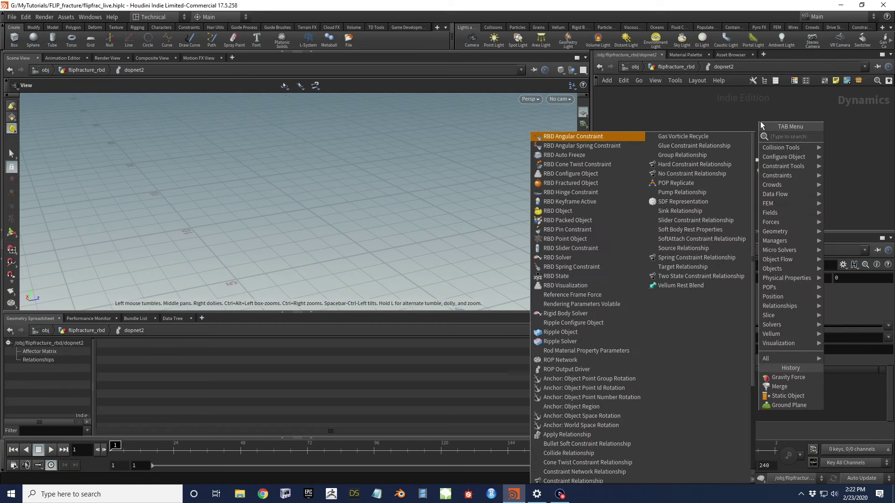
key(Return)
click(760, 122)
key(Tab)
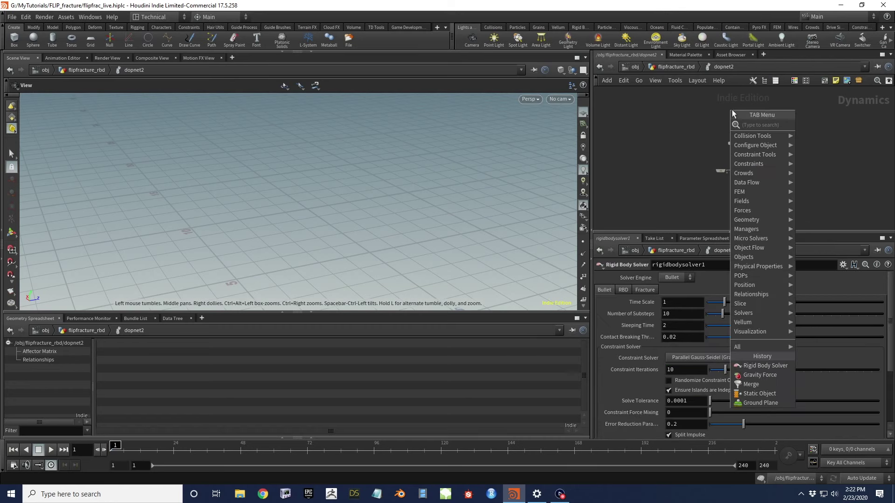
text(rbd pa)
key(Return)
click(732, 110)
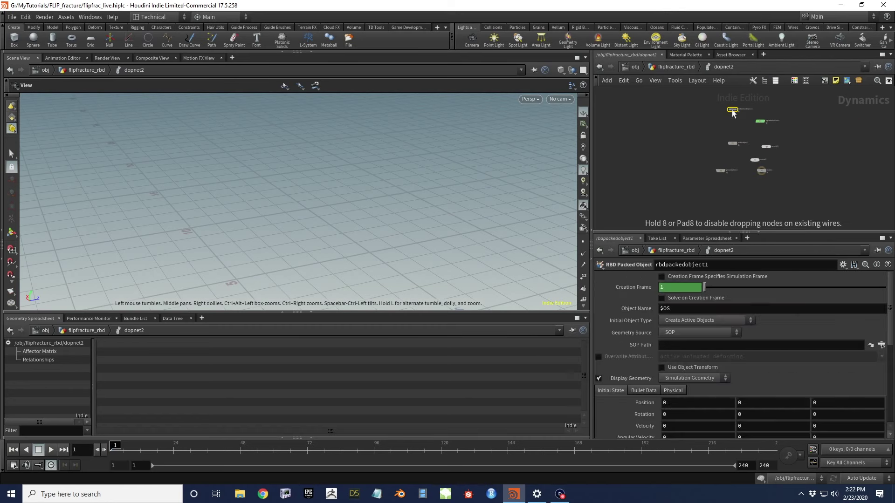
Wire groundplane1 and staticobject1 into merge1, and merge1 into the output via gravity1
scroll(720, 187, up, 2)
drag(724, 158, 720, 121)
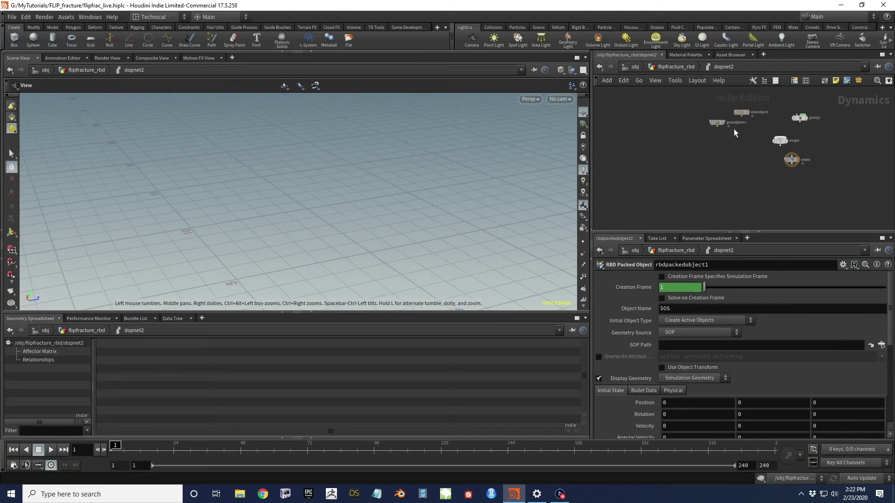
click(718, 126)
click(782, 140)
click(759, 116)
click(780, 138)
click(798, 122)
click(780, 145)
click(791, 156)
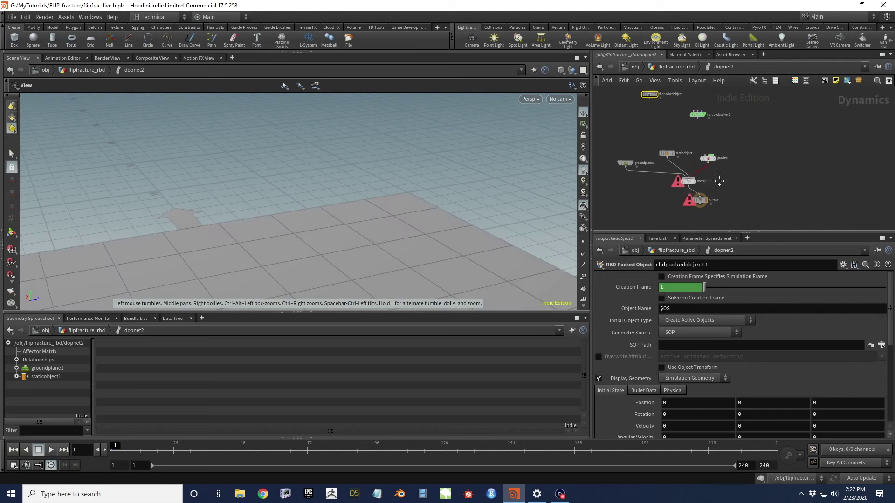
Connect rbdpackedobject1 into the Rigid Body Solver and the solver into gravity1
click(694, 122)
click(708, 166)
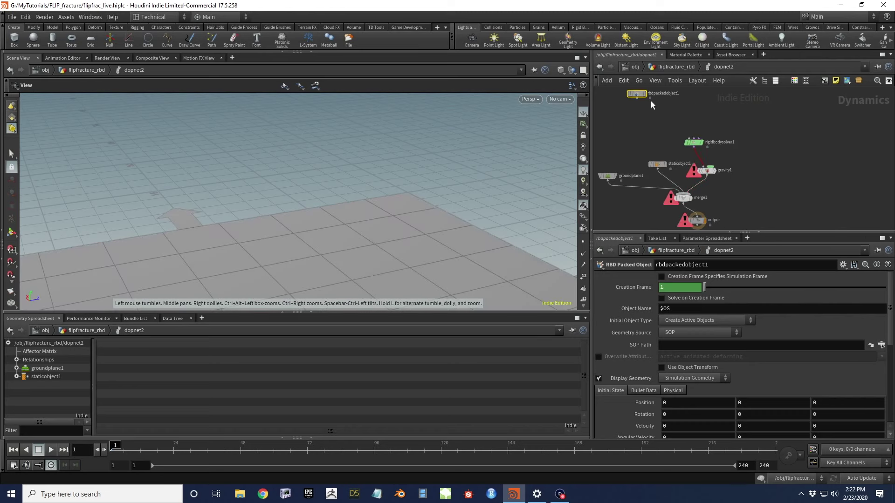
click(637, 97)
click(693, 138)
drag(637, 94, 676, 107)
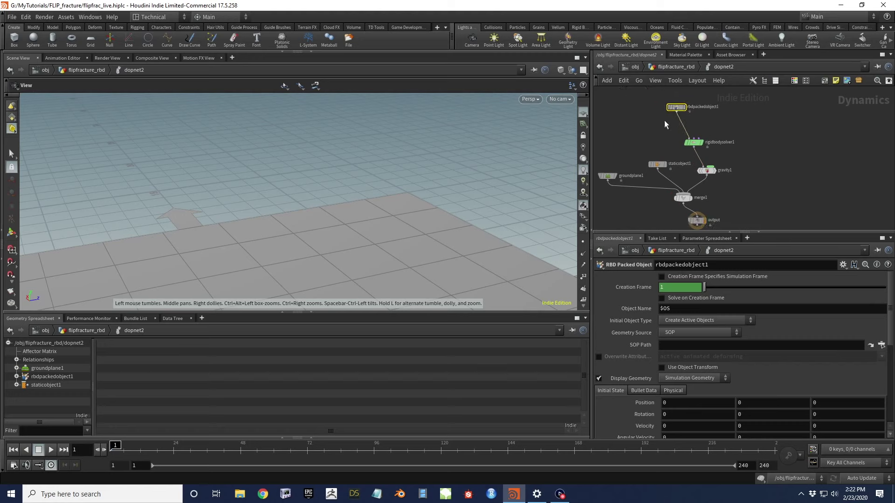
middle_drag(678, 116, 729, 88)
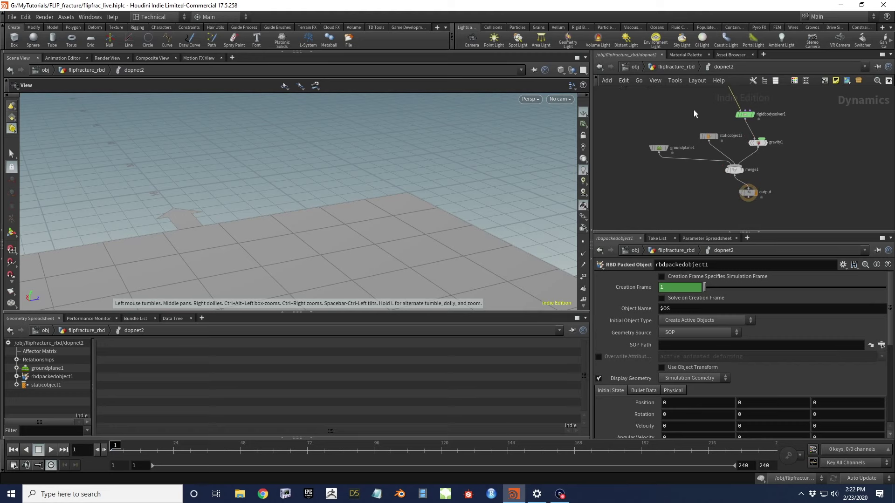
click(708, 137)
click(881, 311)
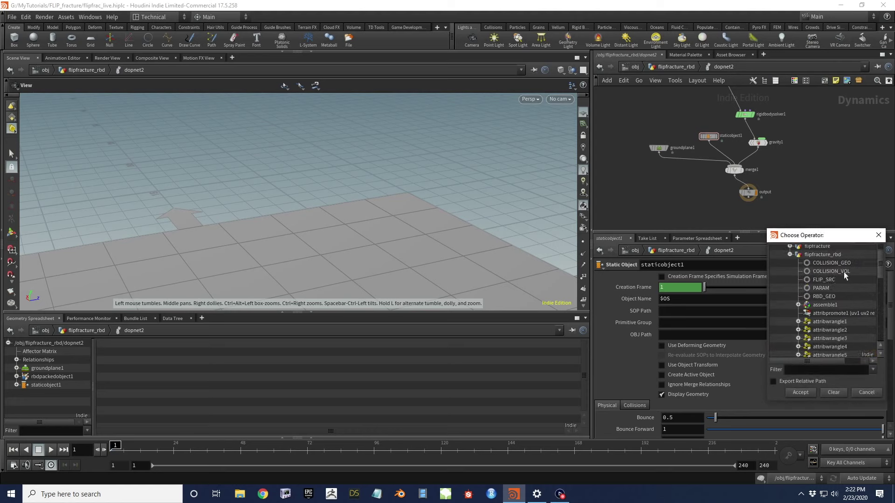
Set staticobject1's SOP Path to COLLISION_GEO
click(848, 263)
click(800, 393)
drag(398, 260, 351, 202)
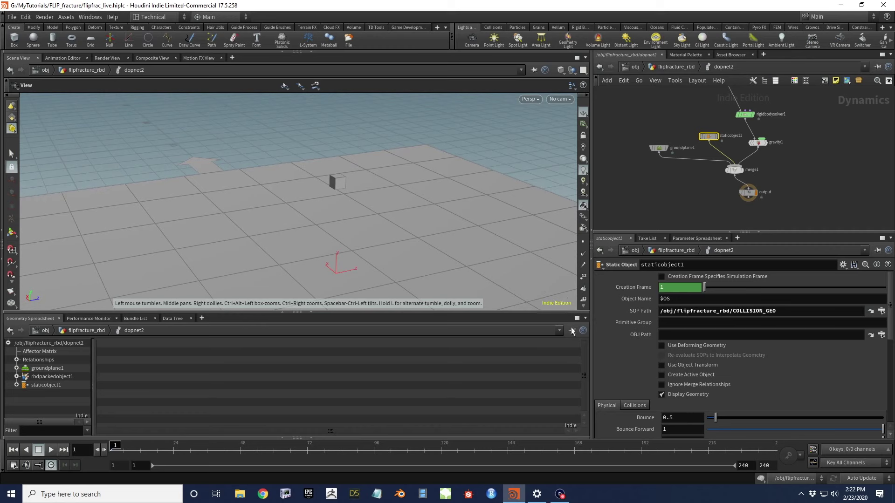
Set the static object's Bullet Geometry Representation to Box
click(635, 406)
scroll(646, 352, down, 5)
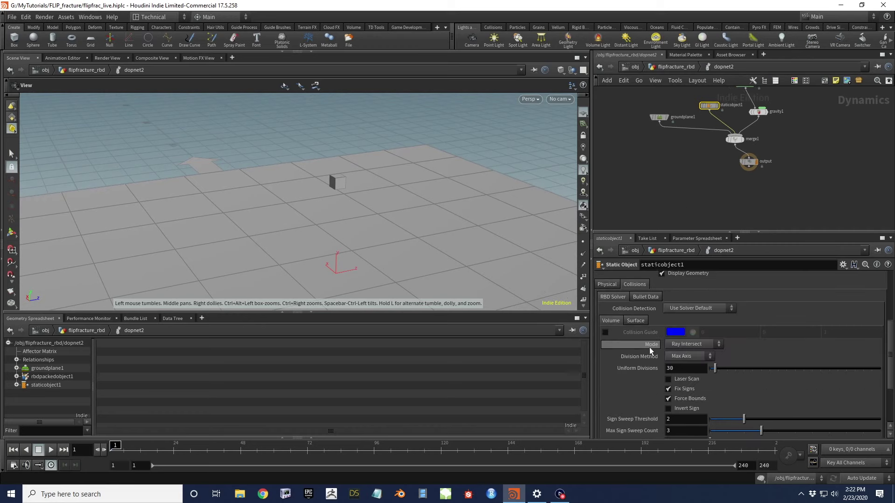
click(639, 298)
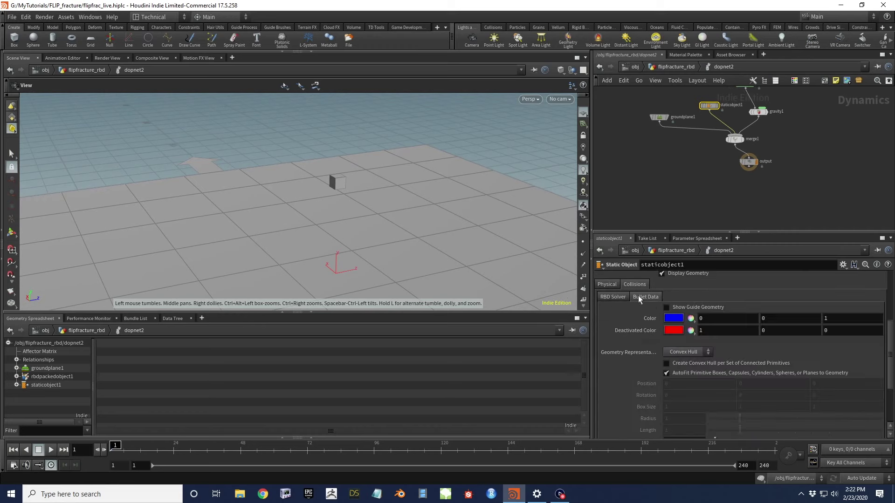
click(686, 353)
click(684, 381)
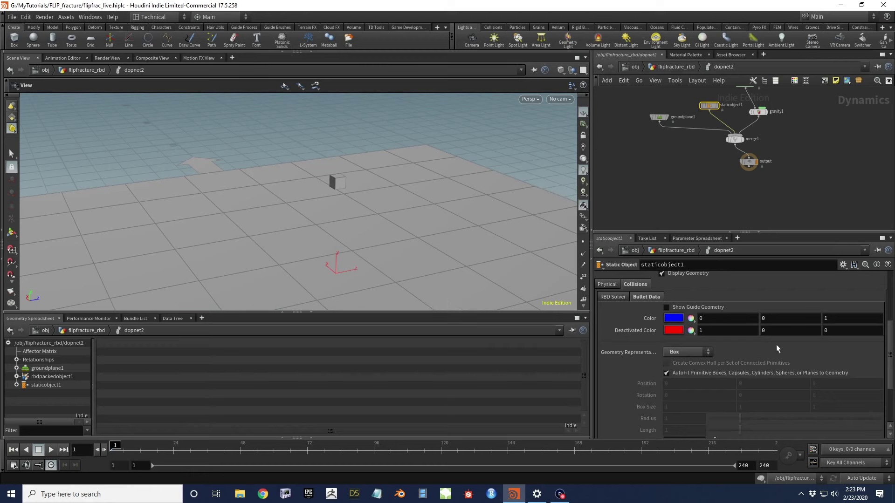
scroll(344, 199, up, 3)
click(680, 307)
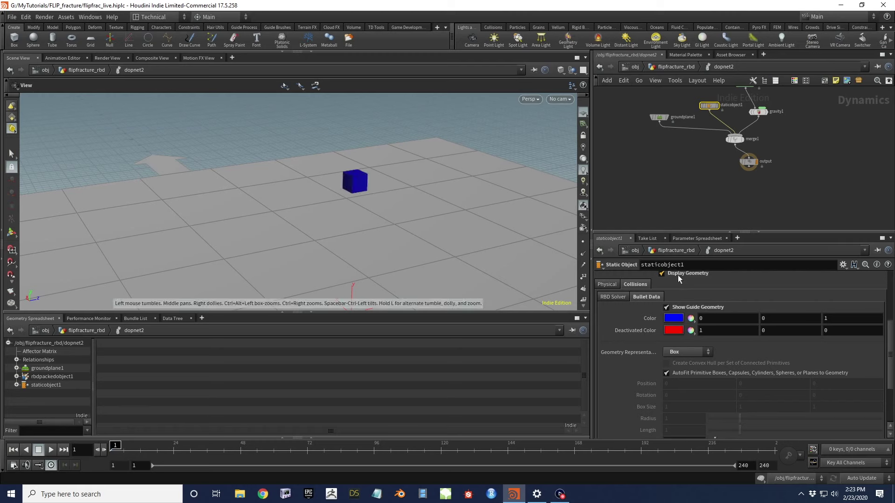
click(679, 307)
middle_drag(699, 175, 646, 226)
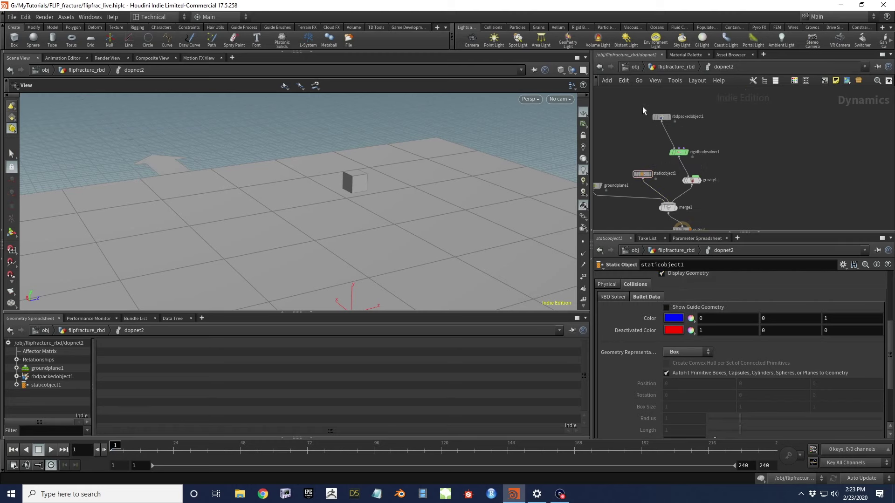
drag(692, 125, 692, 125)
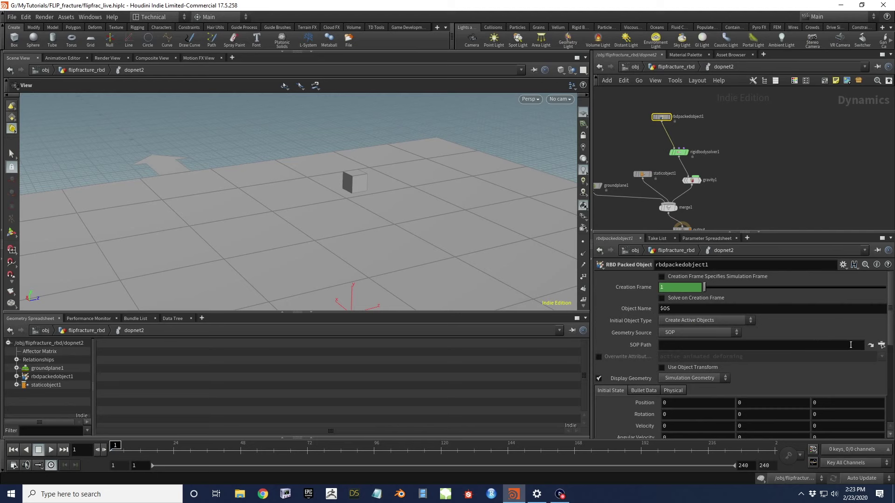
Set rbdpackedobject1's SOP Path to /obj/flipfracture_rbd/RBD_GEO
click(882, 345)
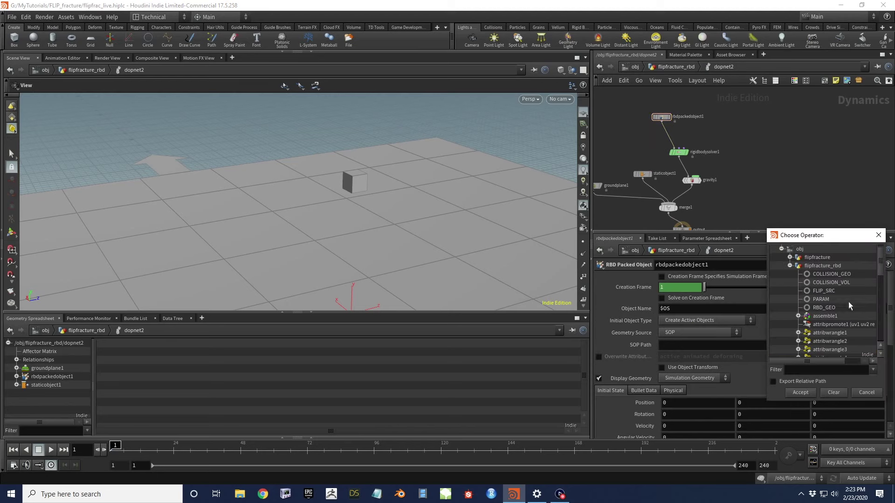
click(824, 308)
click(800, 392)
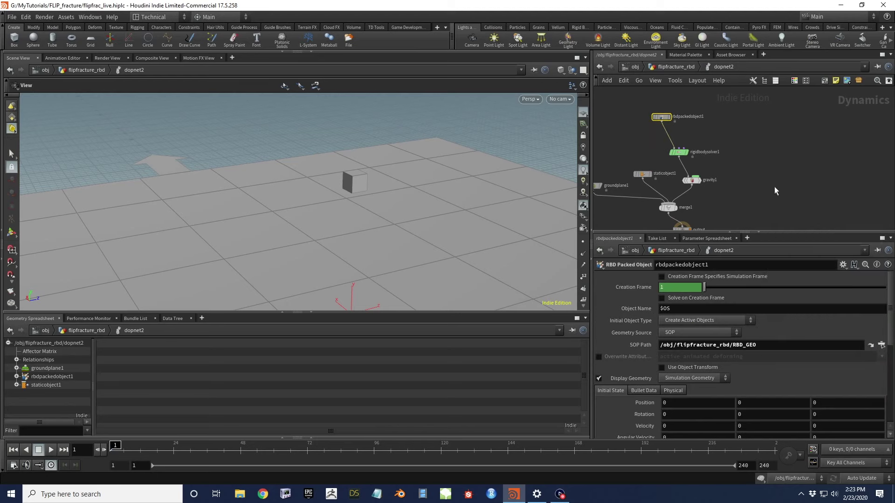
mouse_move(420, 199)
middle_down()
mouse_move(406, 213)
mouse_move(413, 198)
middle_up()
scroll(413, 198, down, 3)
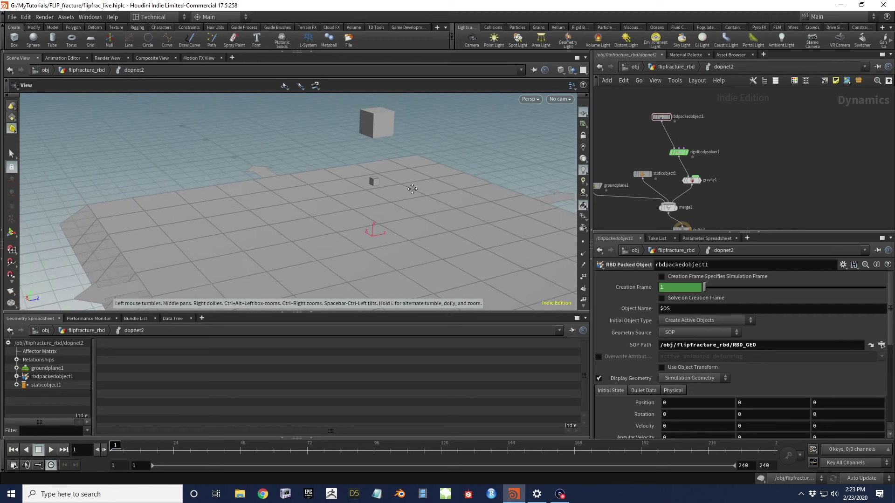
Play the rigid-body simulation, stop it, and reset to frame 1
click(52, 450)
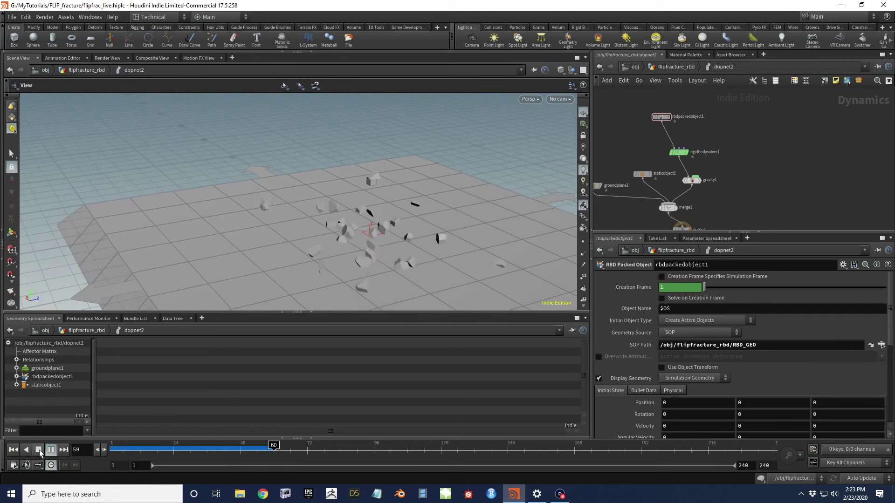
click(40, 451)
click(26, 450)
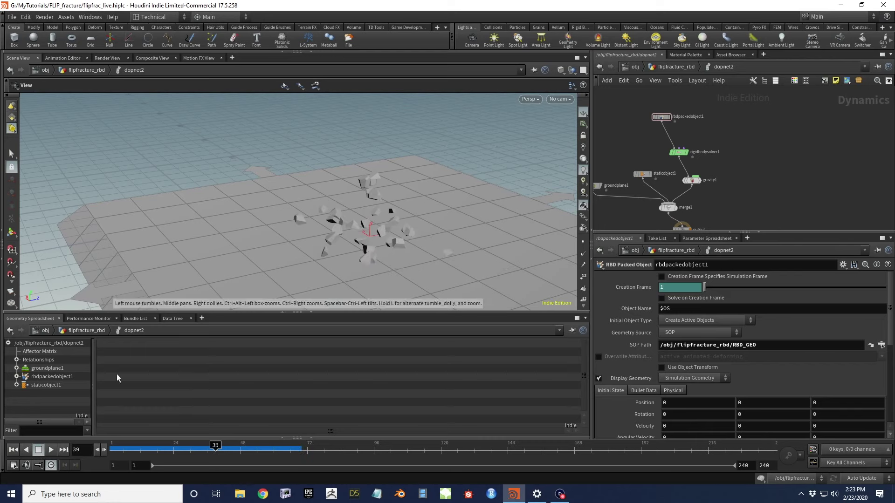
click(11, 452)
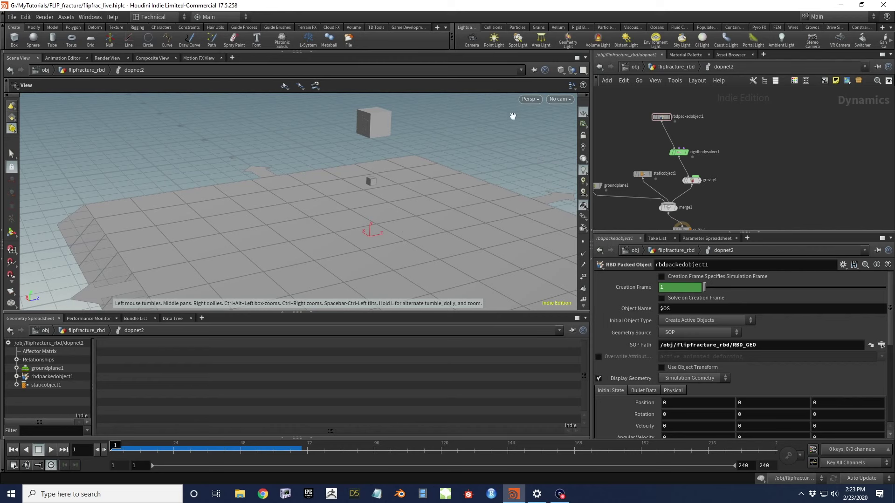
Return to the flipfracture_rbd network and move dopnet2 out of the way
click(677, 67)
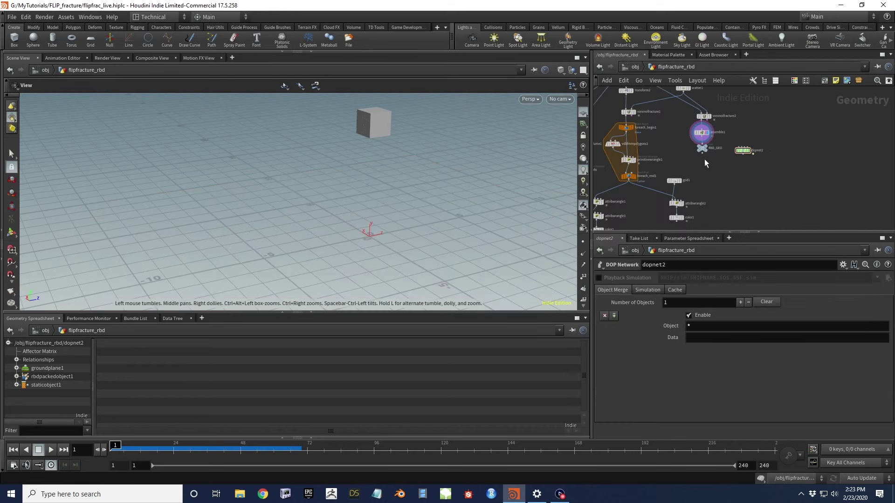
scroll(771, 148, up, 3)
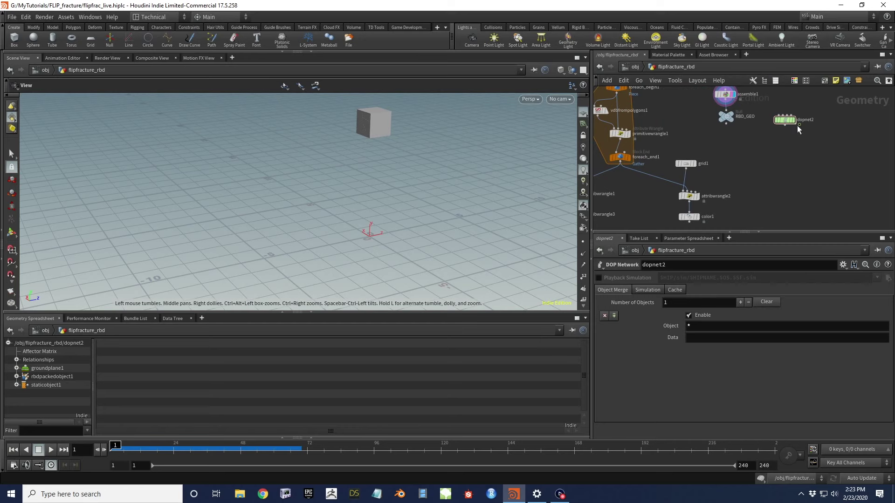
drag(788, 121, 823, 122)
scroll(807, 147, down, 3)
middle_drag(785, 181, 775, 148)
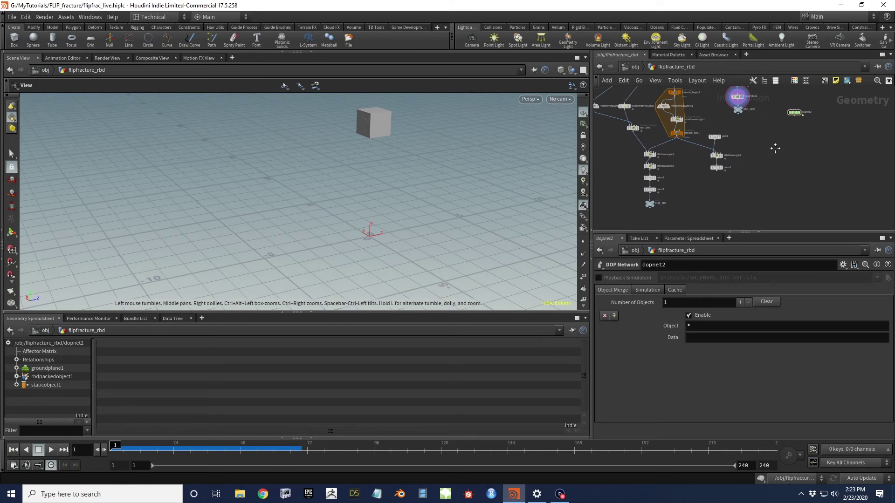
scroll(634, 155, up, 5)
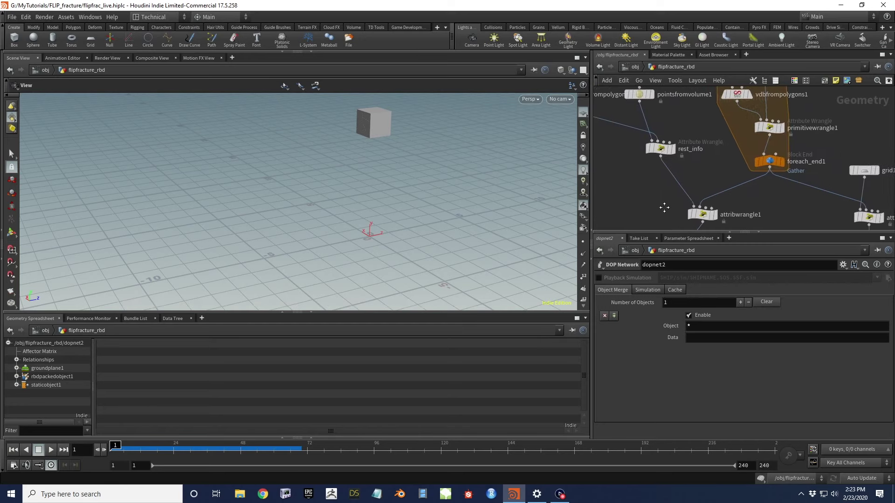
scroll(665, 167, up, 2)
mouse_move(692, 187)
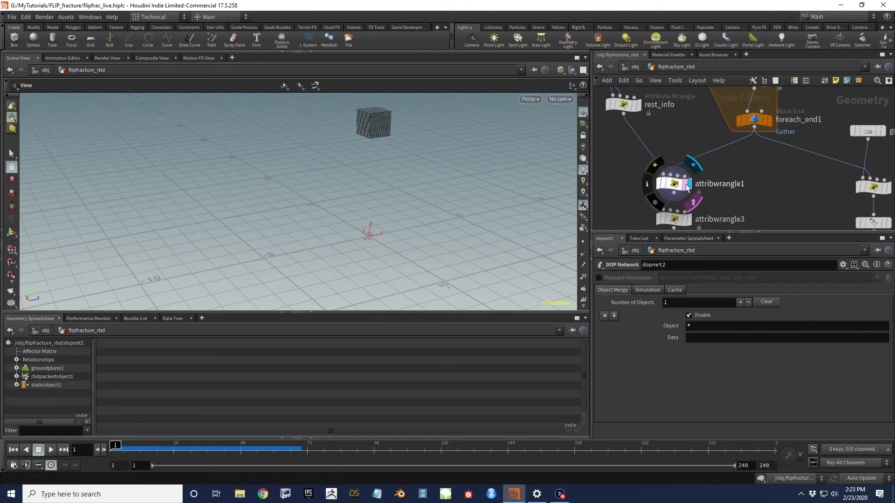
Inspect attribwrangle1's depth and piece name attributes in a taller spreadsheet
click(687, 188)
drag(295, 132, 333, 154)
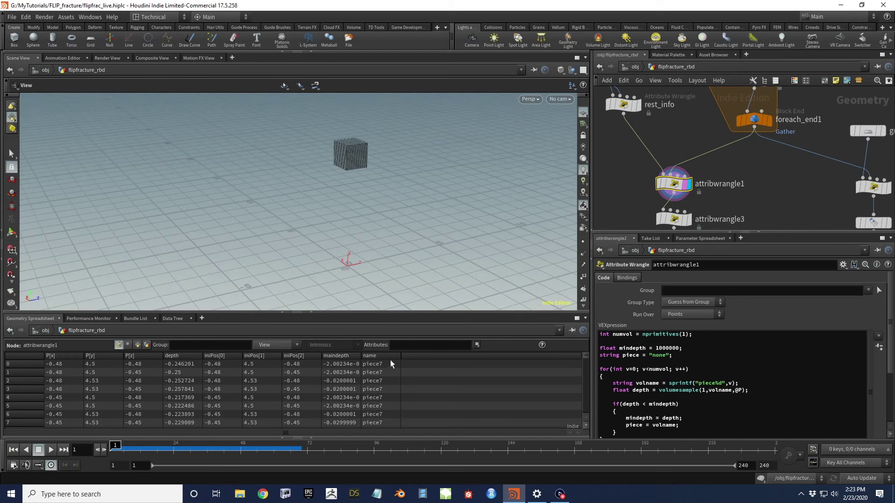
drag(393, 312, 389, 245)
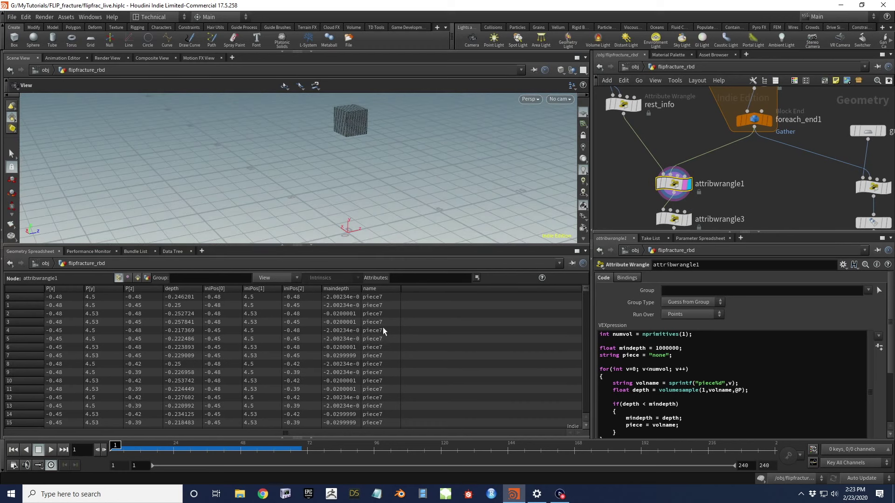
scroll(381, 333, down, 5)
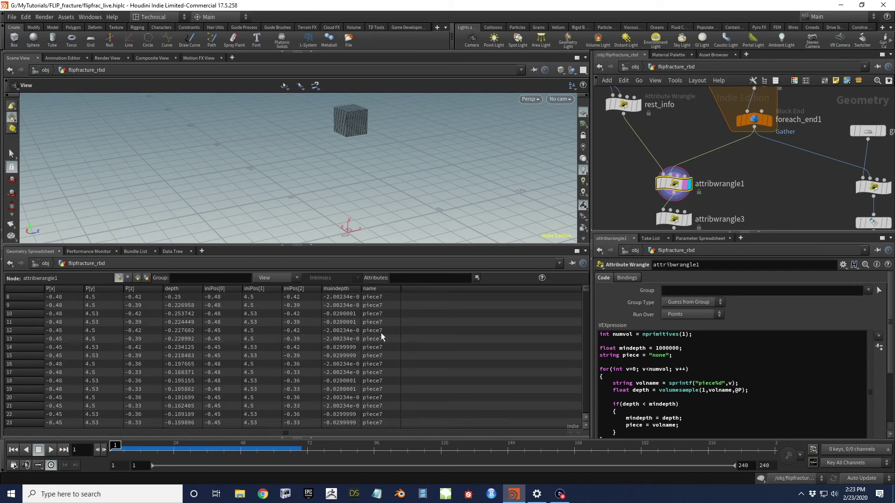
scroll(382, 340, up, 5)
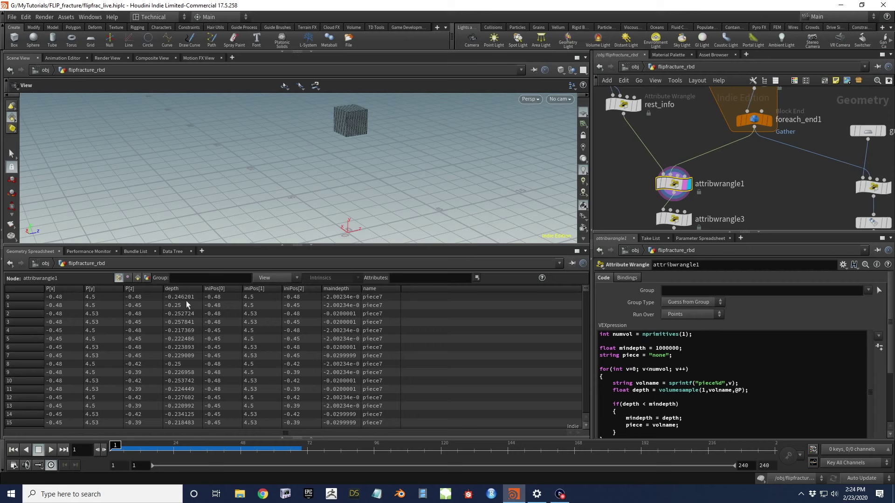
middle_drag(799, 130, 650, 66)
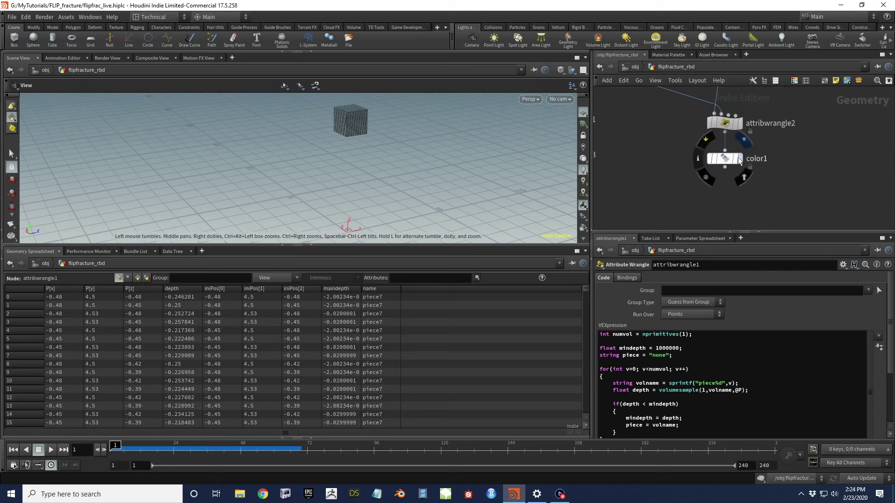
Display color1 and view the slice's dark red-to-cyan depth shading face-on
click(739, 159)
drag(348, 119, 392, 177)
scroll(376, 184, up, 3)
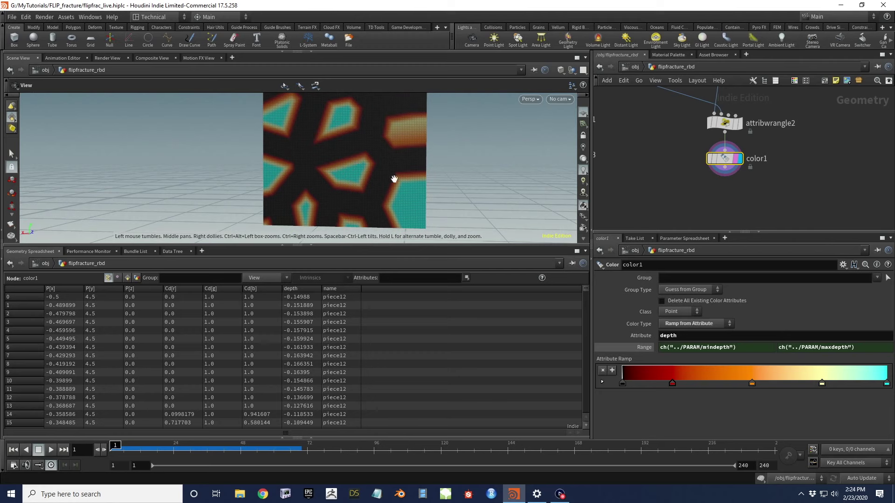
drag(404, 146, 395, 178)
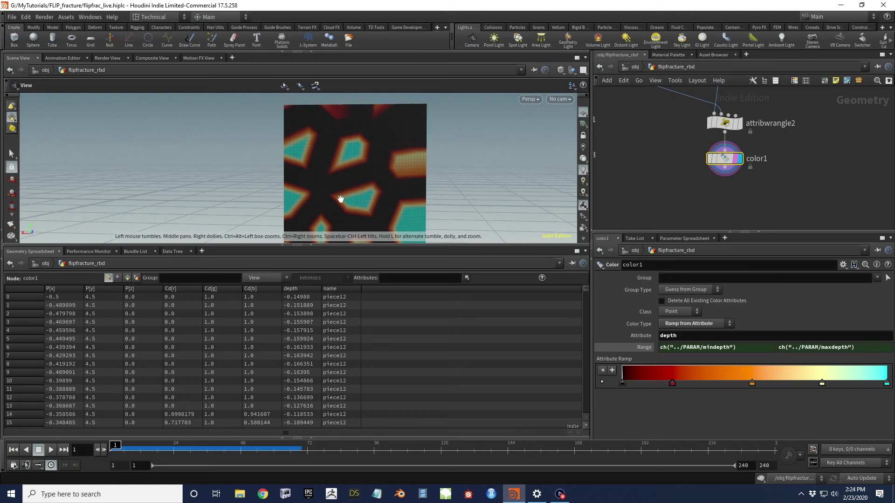
scroll(396, 203, down, 2)
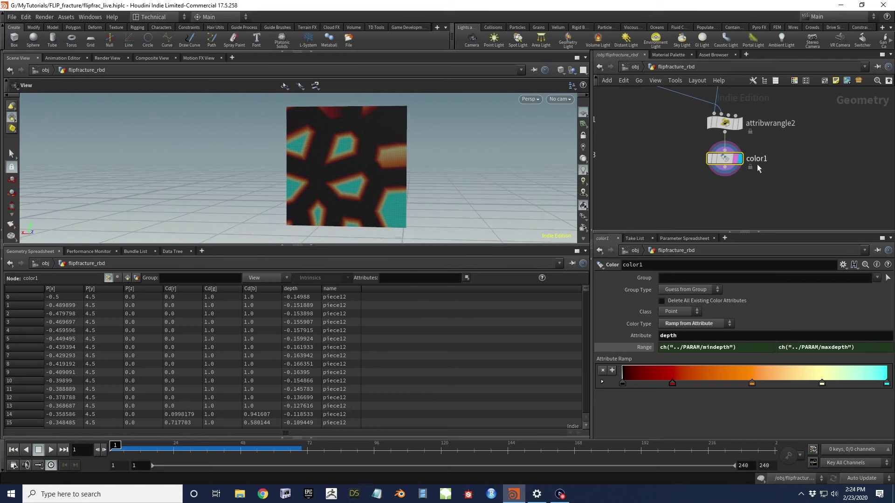
scroll(714, 206, down, 3)
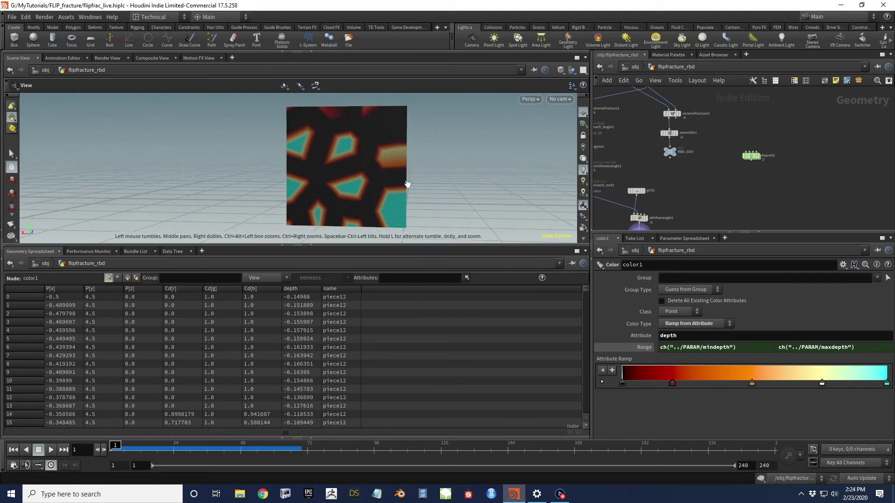
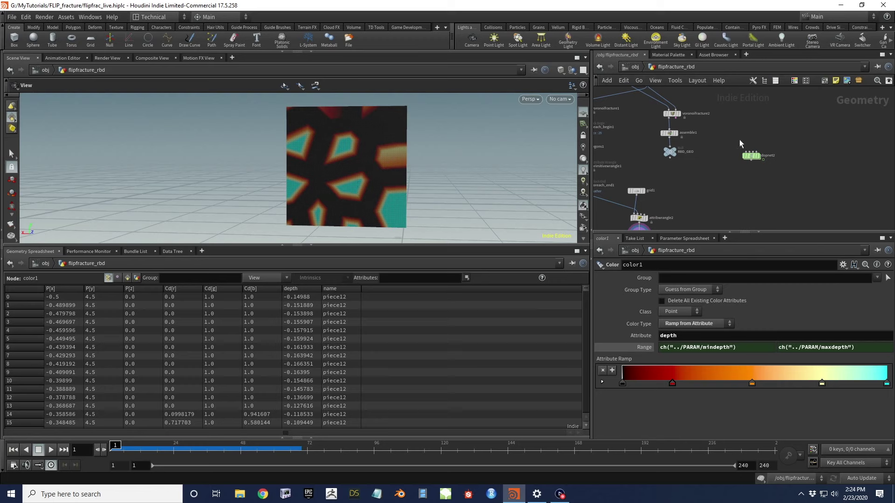
Bring the wrangle and color nodes into view and inspect attribwrangle1's VEX code
scroll(703, 187, up, 2)
middle_drag(606, 153, 680, 145)
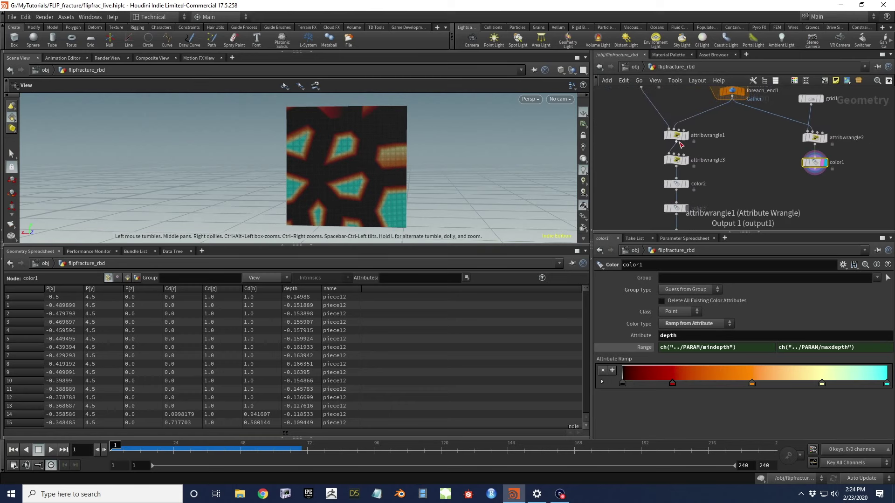
click(678, 138)
Move attribwrangle3, color2, color3 and FLIP_SRC lower together, then select attribwrangle3
middle_drag(728, 171, 711, 167)
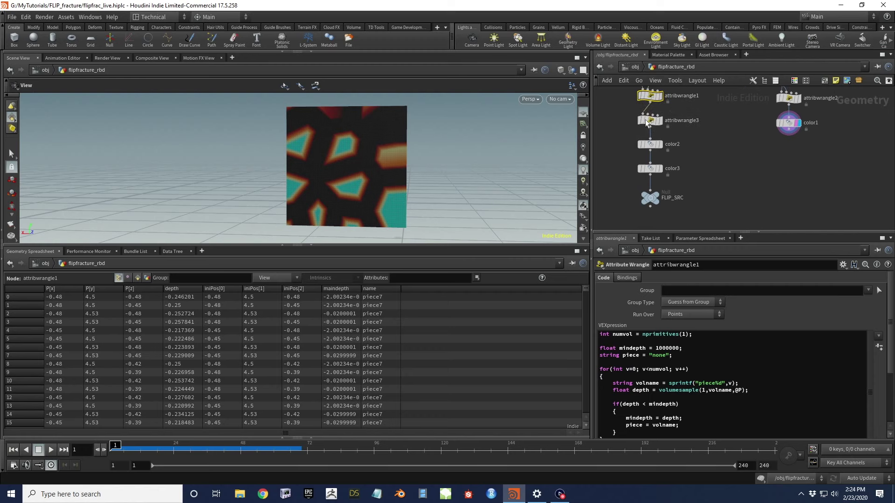
drag(686, 209, 656, 163)
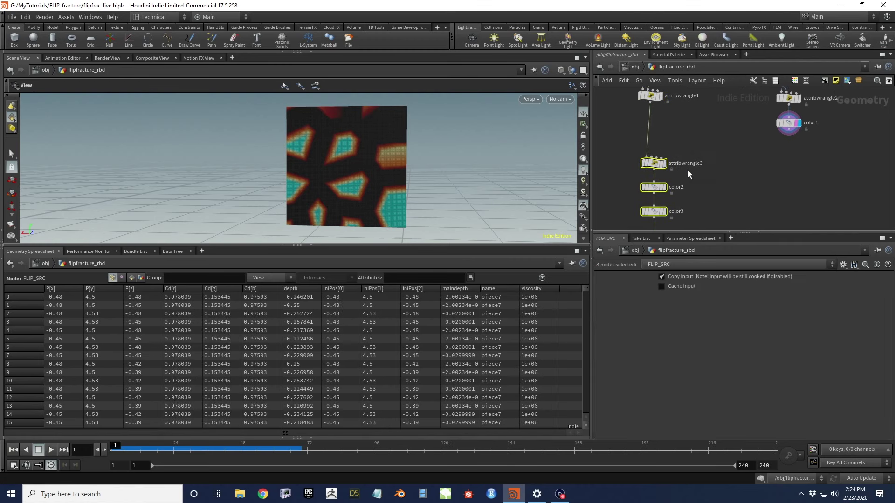
click(655, 163)
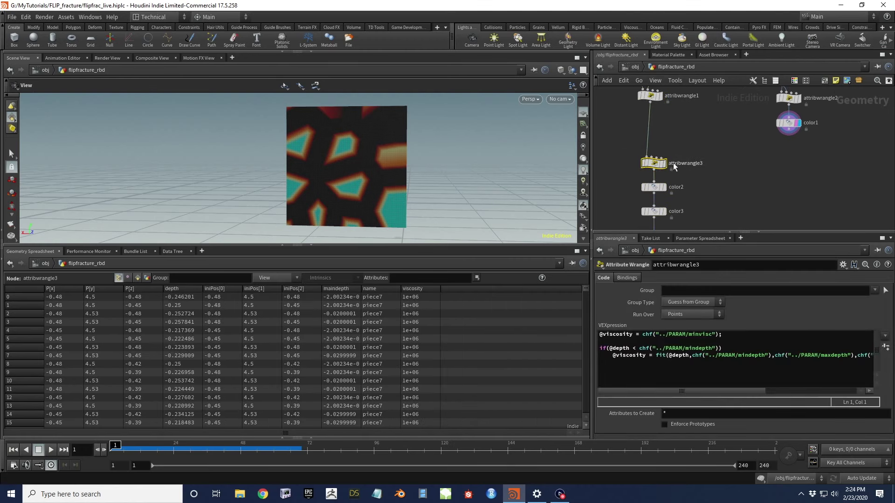
Move attribwrangle3 just below attribwrangle1 and delete both viscosity lines from its VEX
drag(655, 163, 655, 120)
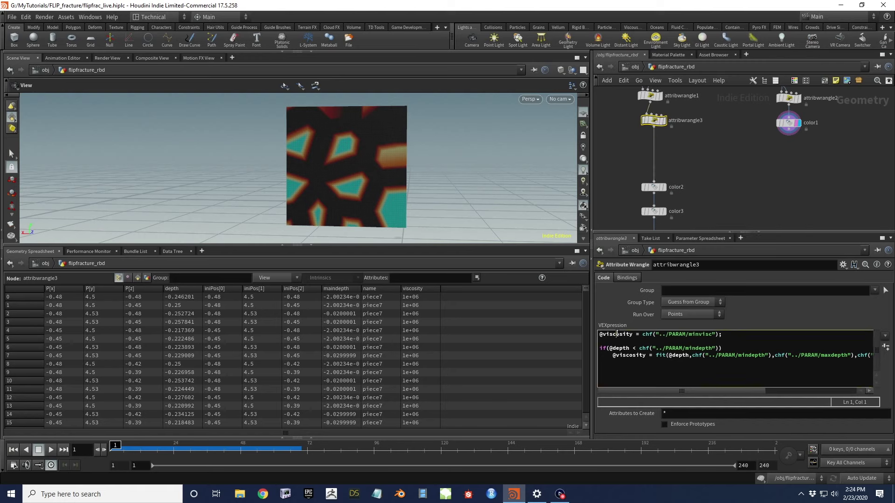
drag(598, 348, 879, 349)
key(Delete)
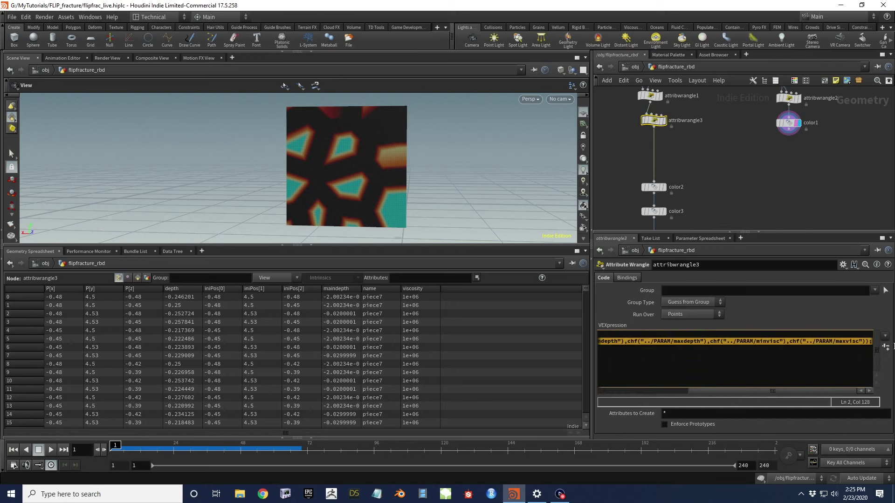
key(Delete)
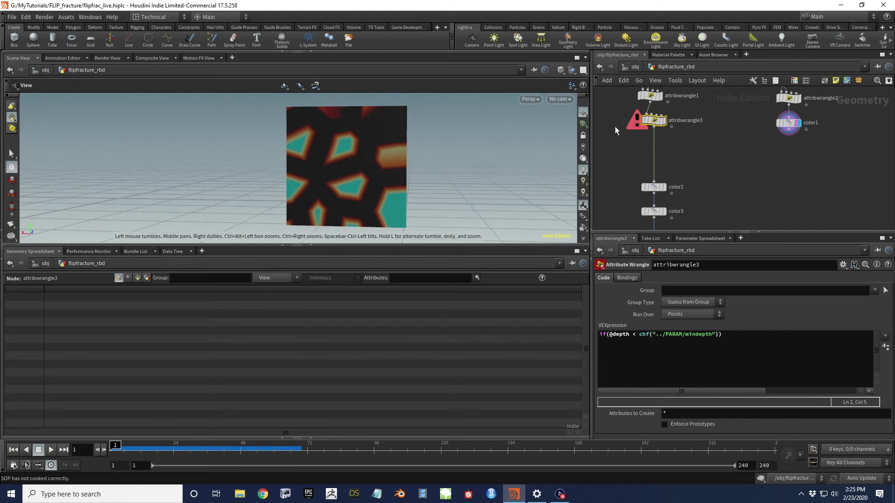
Check the depth and viscosity values on the PARAM null, then reselect attribwrangle3
scroll(625, 140, down, 6)
click(650, 139)
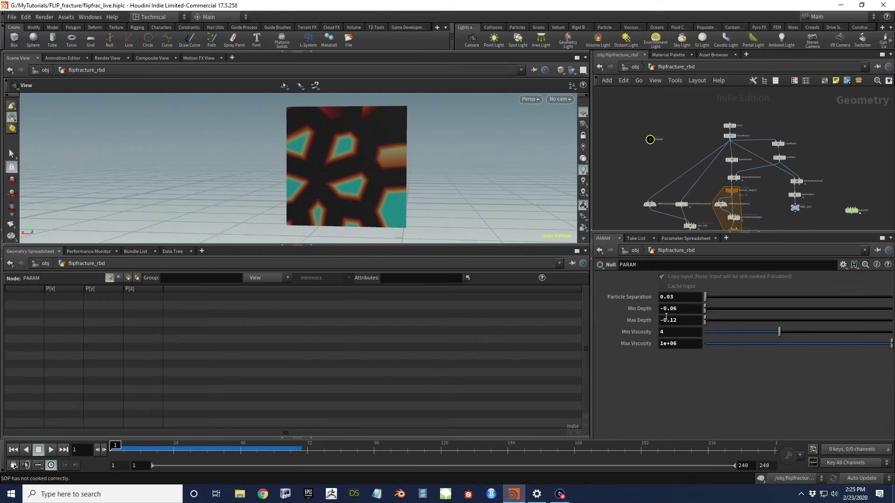
scroll(363, 187, up, 2)
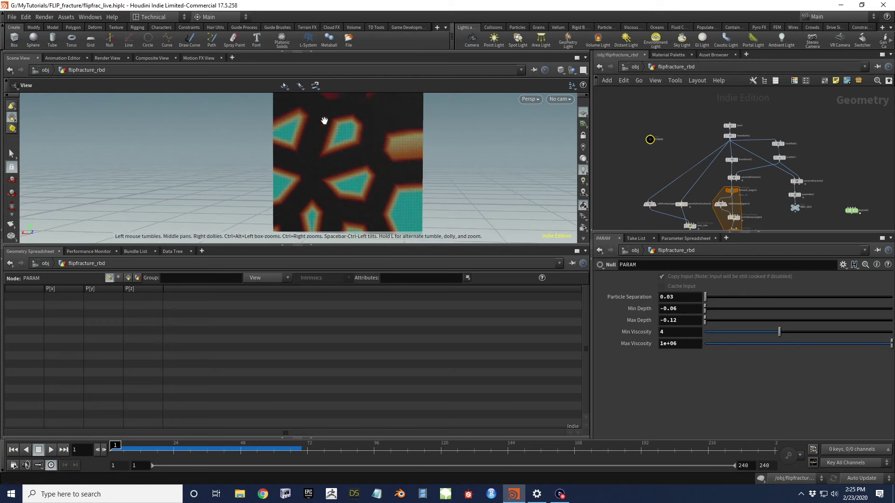
drag(344, 183, 352, 182)
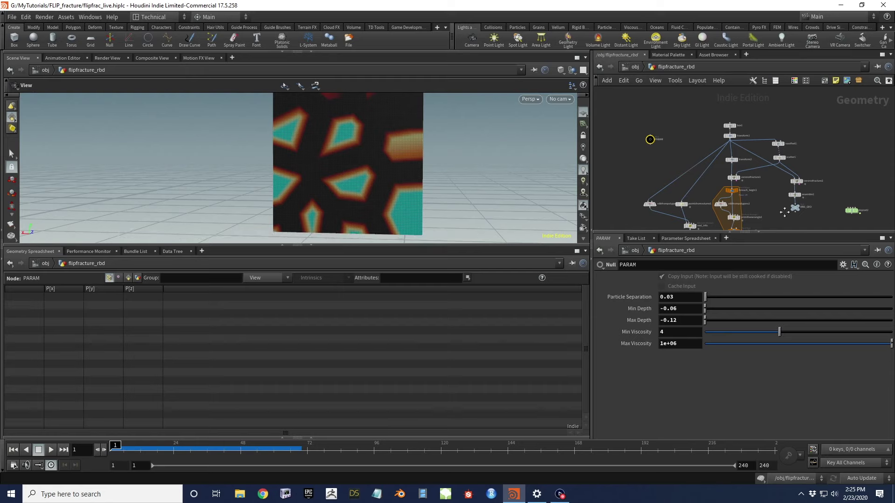
middle_drag(784, 216, 722, 157)
click(700, 154)
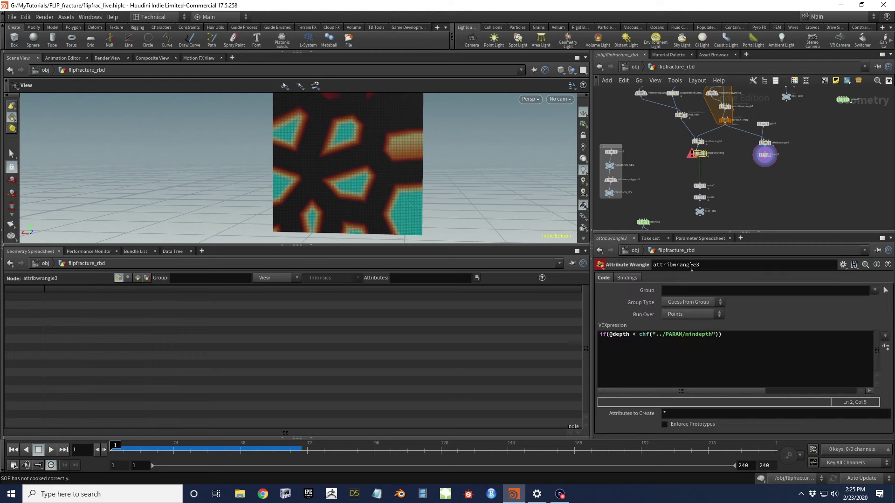
Change the condition to test maxdepth and add i@following inside the if block
click(698, 336)
key(BackSpace)
key(BackSpace)
text(ax)
key(End)
key(Return)
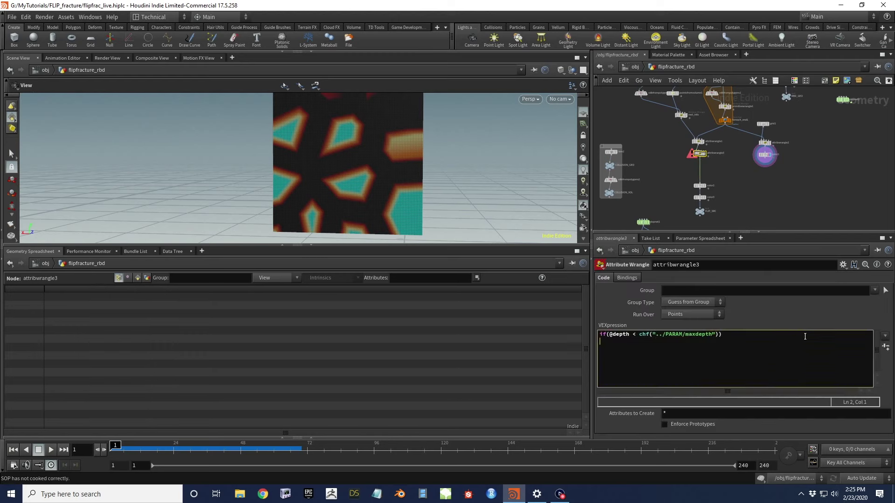
text(i@following = 1;)
click(761, 211)
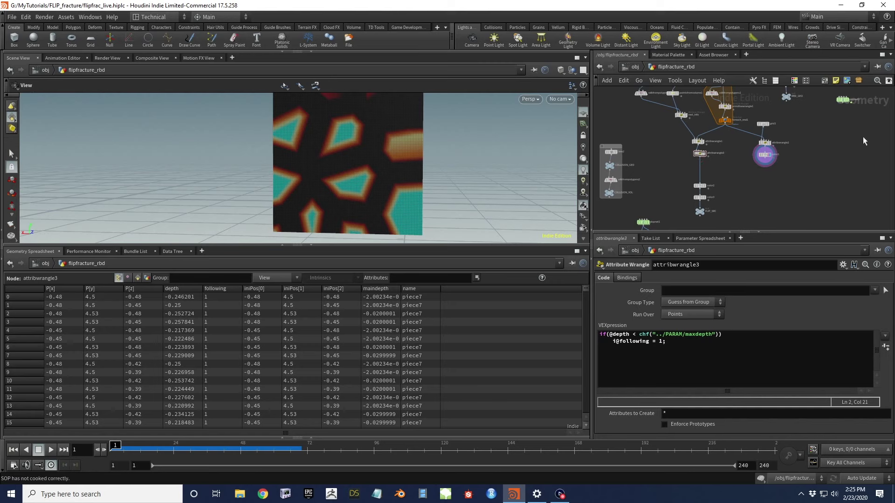
middle_drag(744, 174, 712, 187)
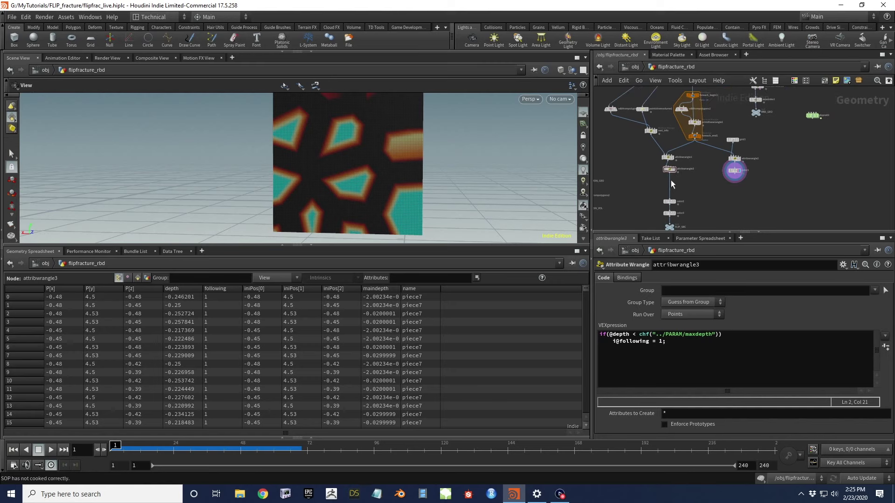
click(601, 334)
key(Return)
key(Return)
key(Up)
key(Up)
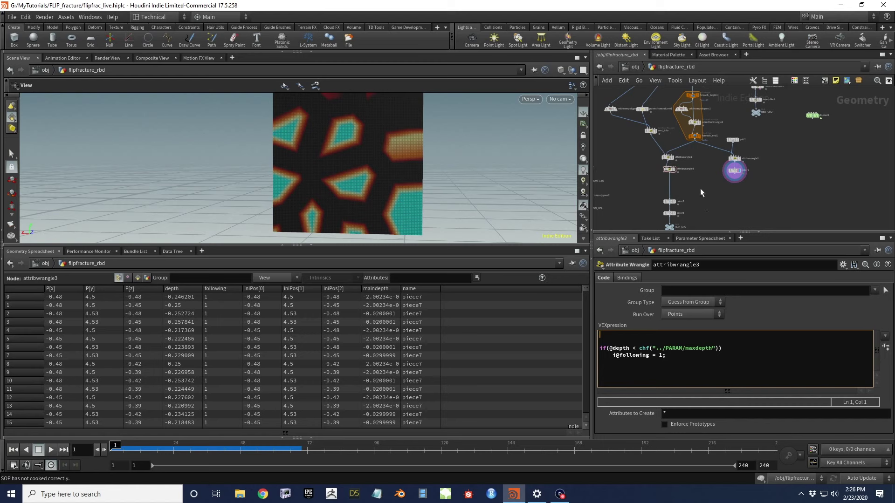
text(i@fi)
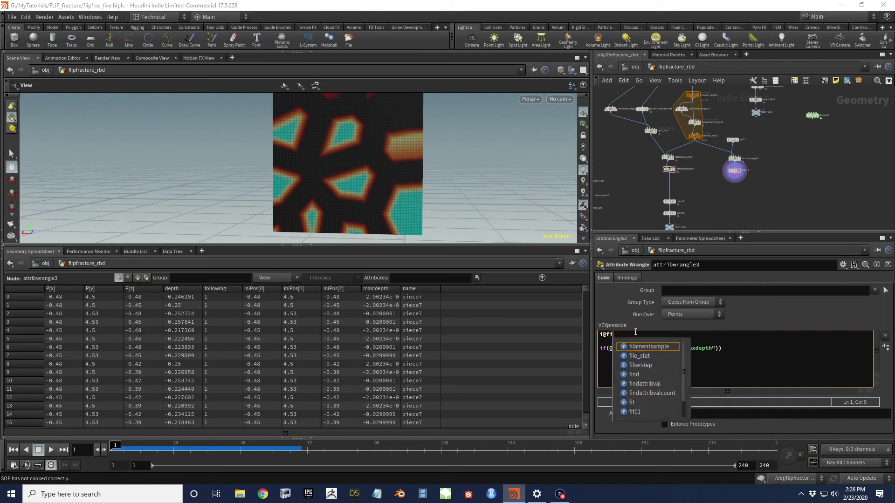
text(d = @ptnum;)
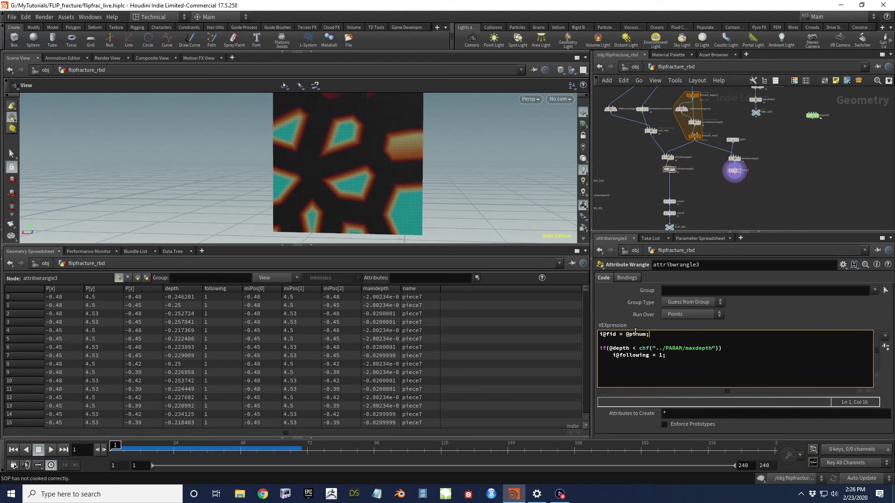
click(651, 194)
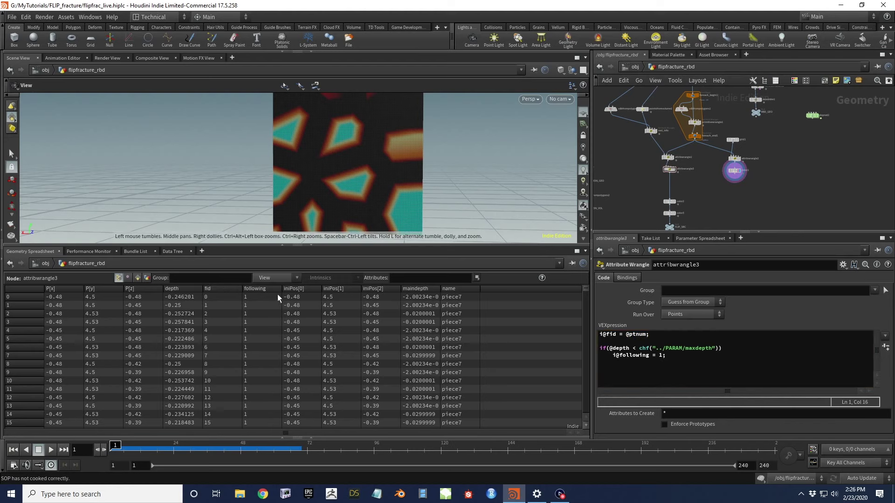
click(220, 288)
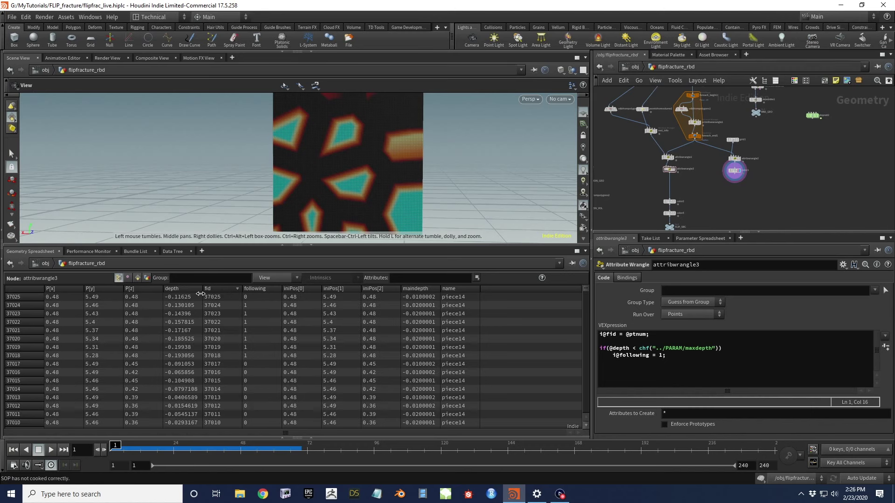
click(218, 289)
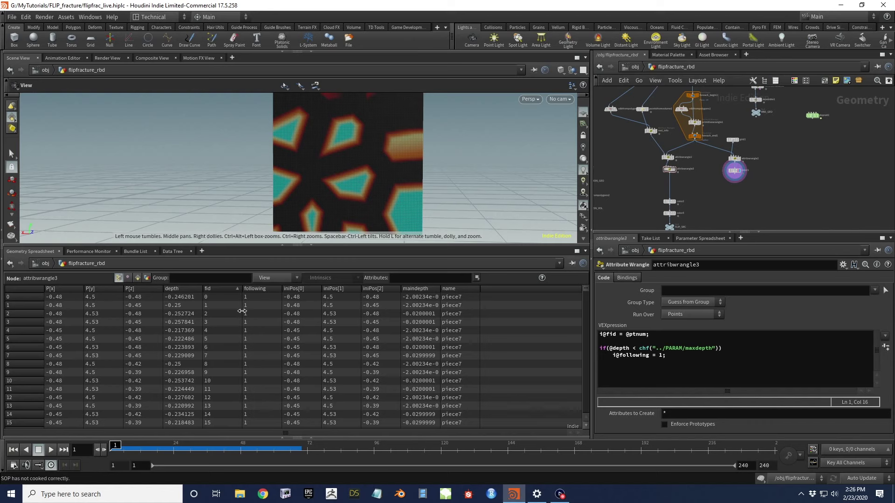
Display FLIP_SRC's point cube in the viewport and move the green null lower
middle_drag(719, 211, 670, 142)
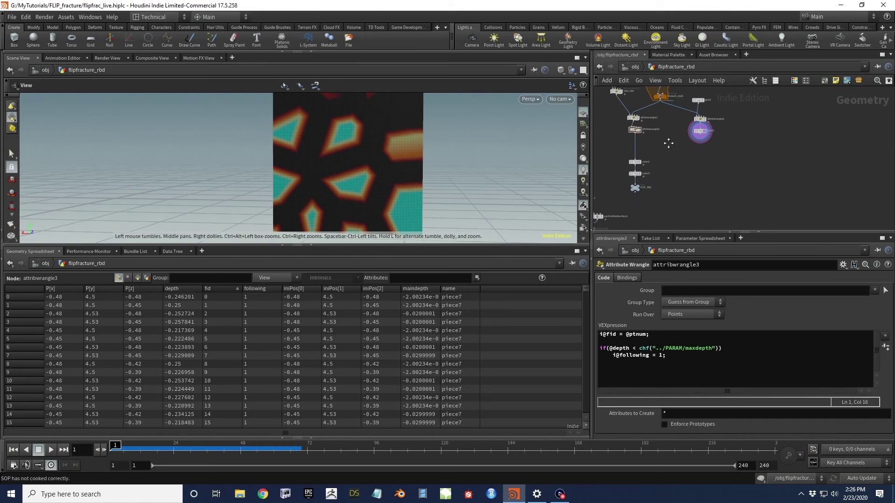
mouse_move(641, 186)
key(r)
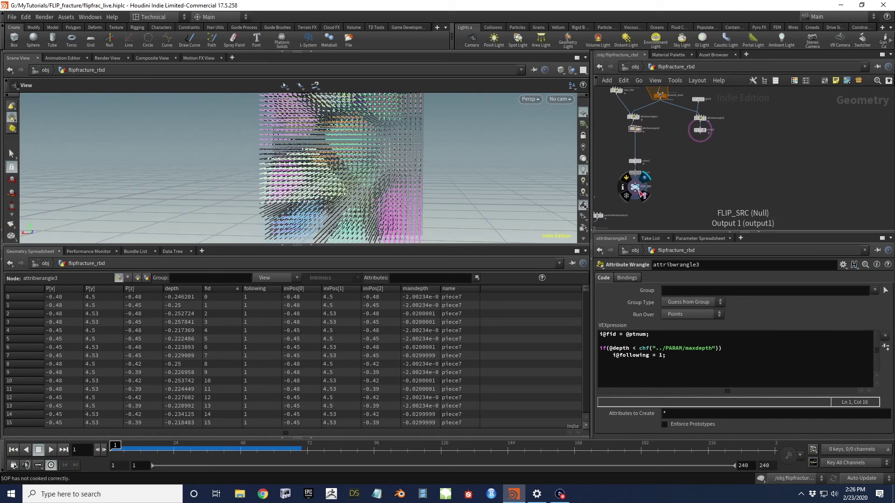
click(638, 189)
drag(338, 155, 373, 177)
scroll(672, 168, up, 4)
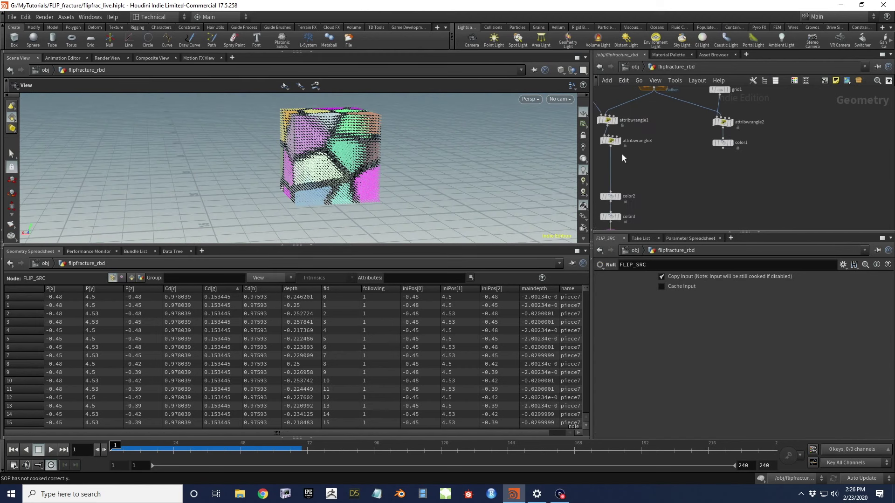
mouse_move(621, 149)
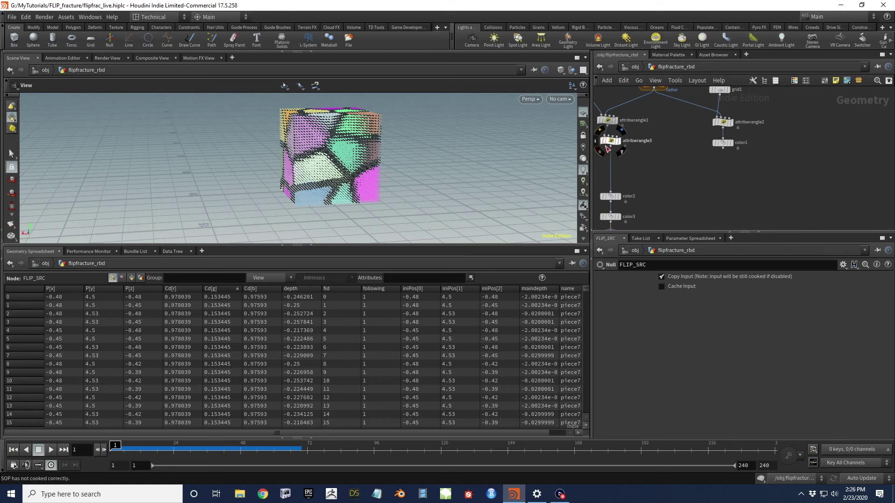
scroll(693, 174, down, 4)
drag(758, 126, 734, 175)
scroll(735, 179, up, 3)
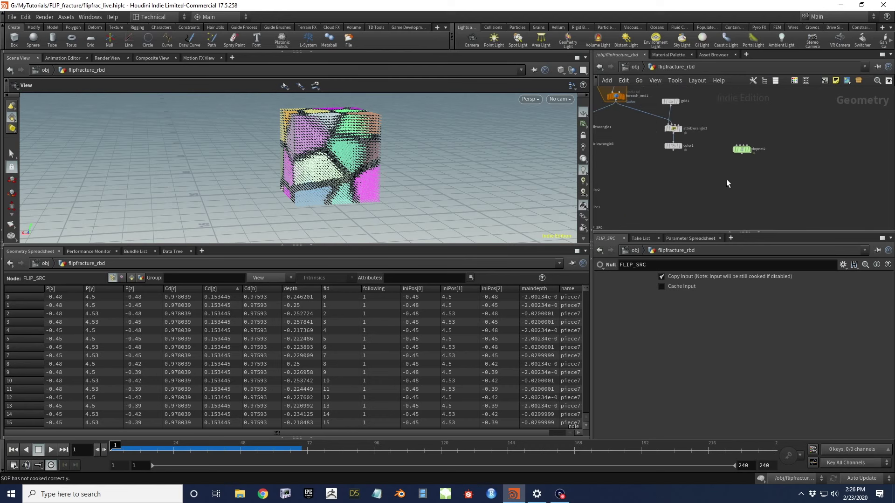
Create and place a Dop Import node in the network
key(Tab)
mouse_move(732, 182)
text(dop)
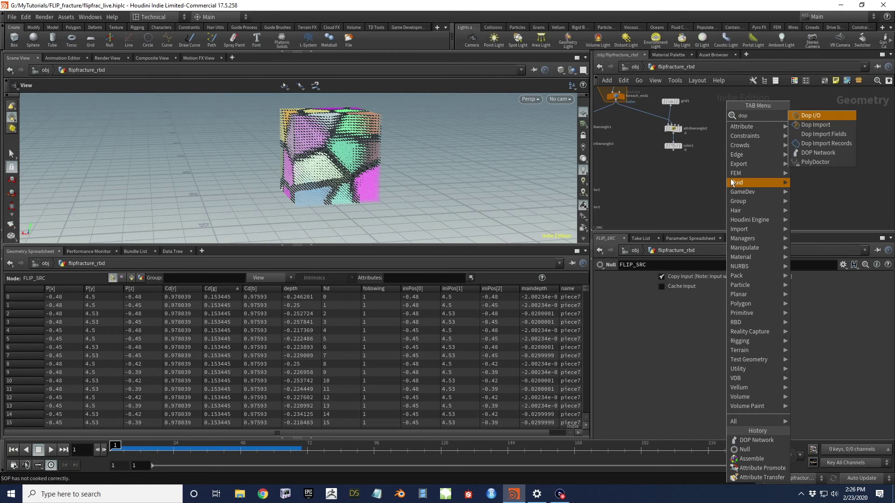
key(Down)
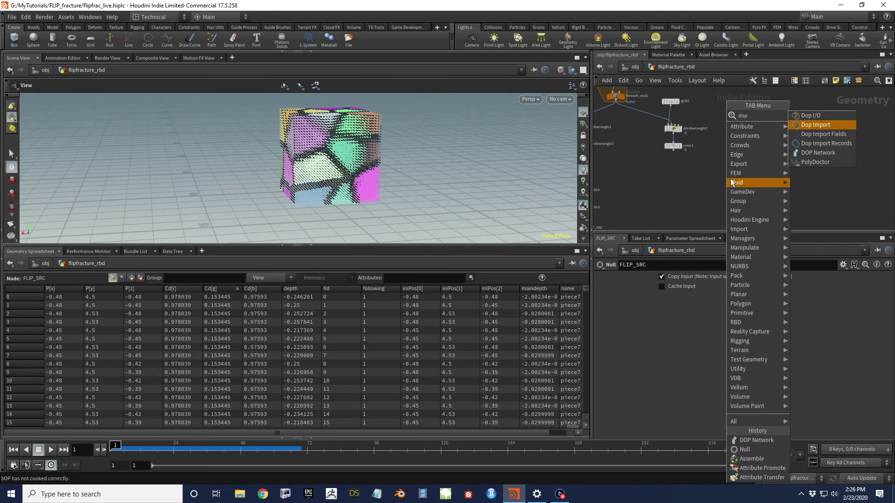
key(Return)
click(731, 178)
click(743, 151)
Point dopimport1 at dopnet2 with mask *rbd*, importing objects as points
drag(722, 196, 683, 278)
click(677, 291)
text(rbd*)
key(Return)
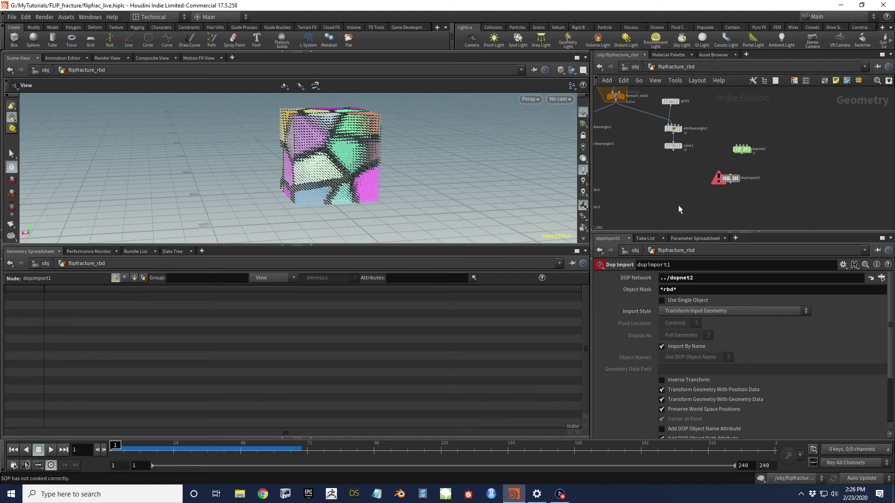
click(709, 312)
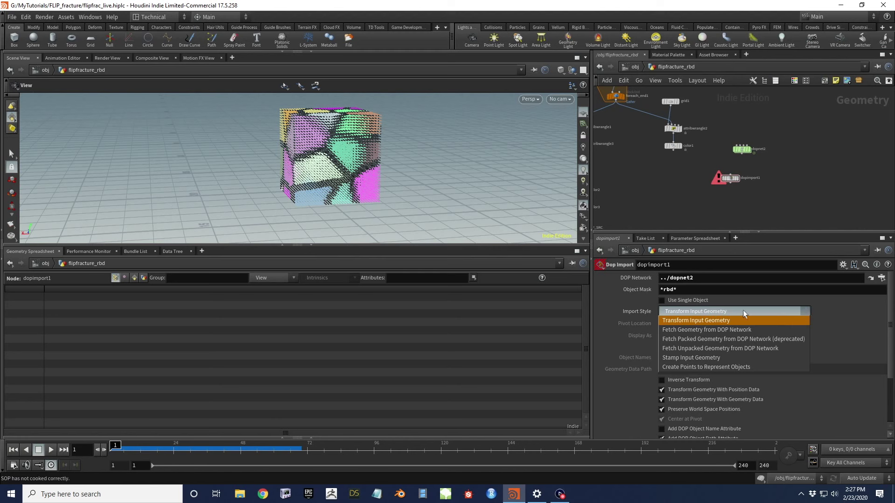
click(707, 367)
drag(731, 181, 737, 181)
drag(299, 172, 342, 162)
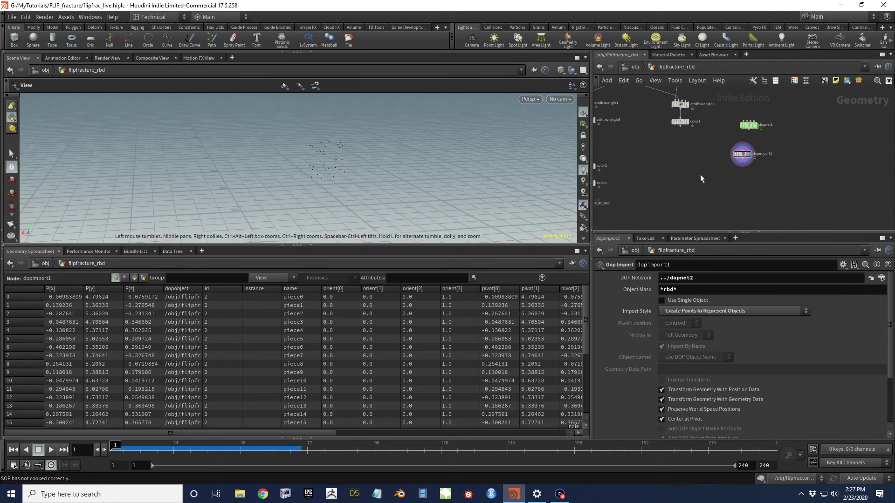
key(Tab)
Create a Transform Pieces node and place transformpieces1 beside dopimport1
text(trans)
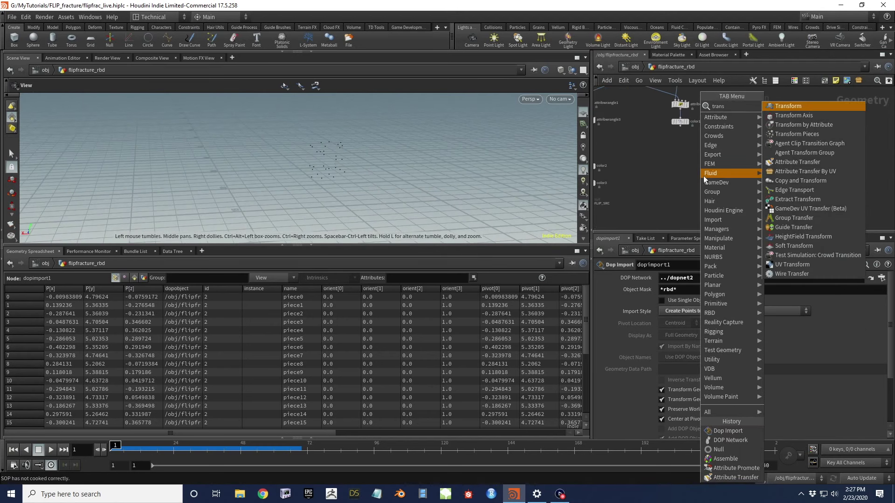
key(Down)
key(Down)
key(Down)
key(Return)
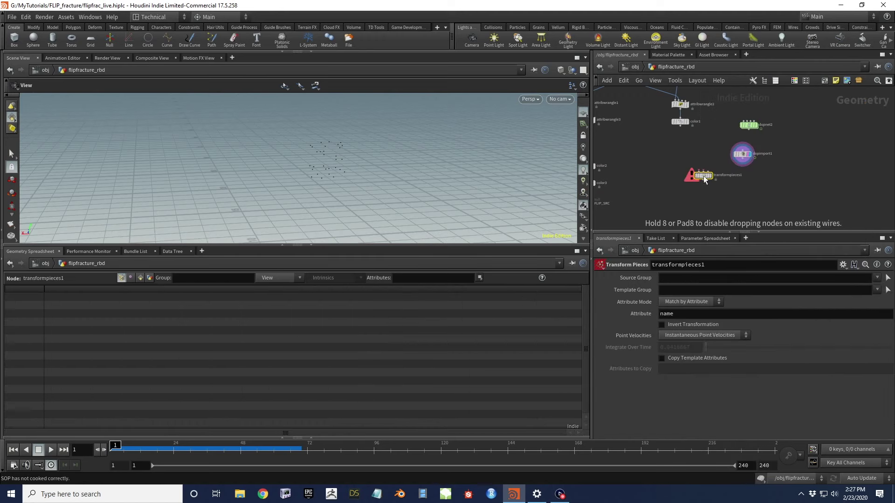
click(725, 184)
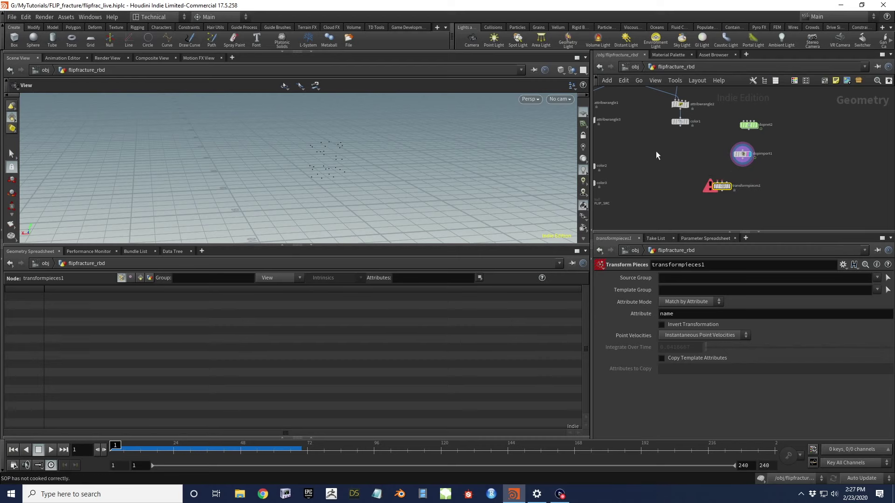
Enlarge and tumble the 3D view of the point cloud, then select attribwrangle3
scroll(317, 161, up, 3)
drag(367, 247, 367, 326)
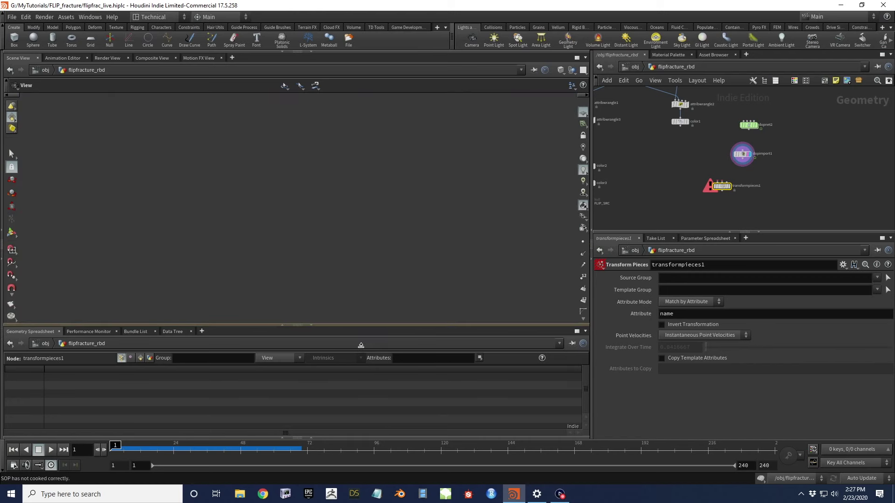
middle_drag(348, 202, 314, 172)
drag(314, 171, 363, 152)
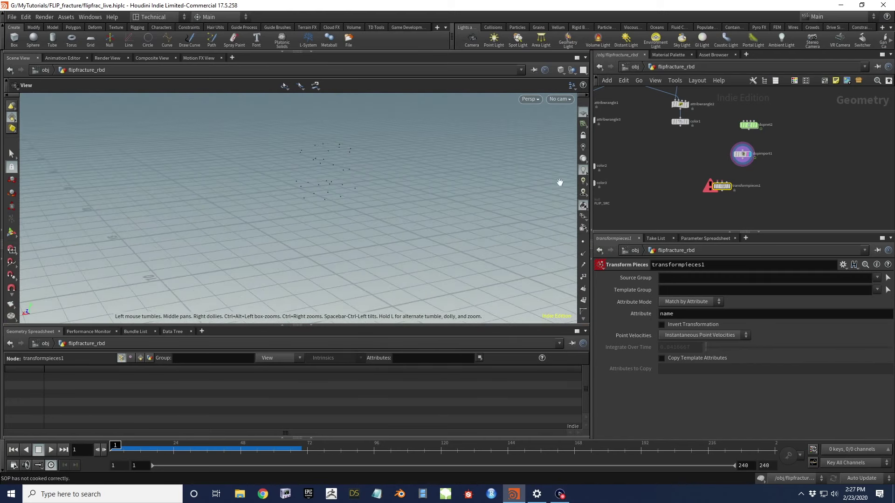
scroll(659, 177, down, 3)
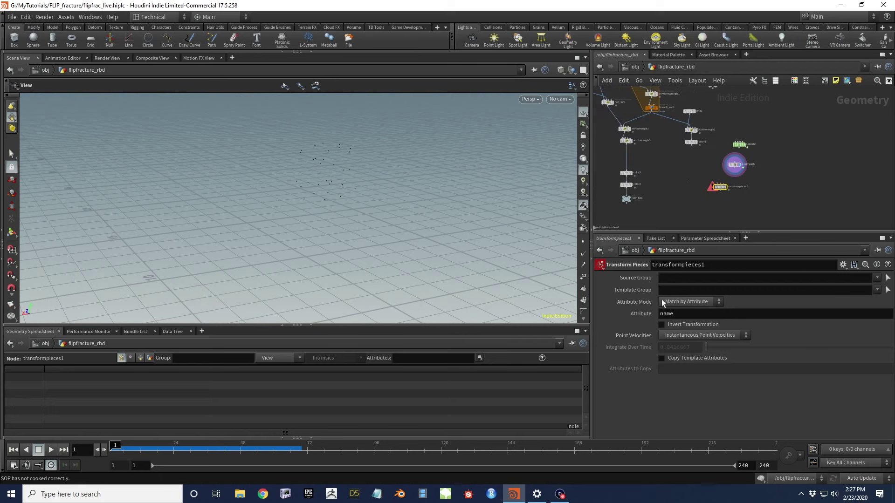
scroll(654, 147, up, 2)
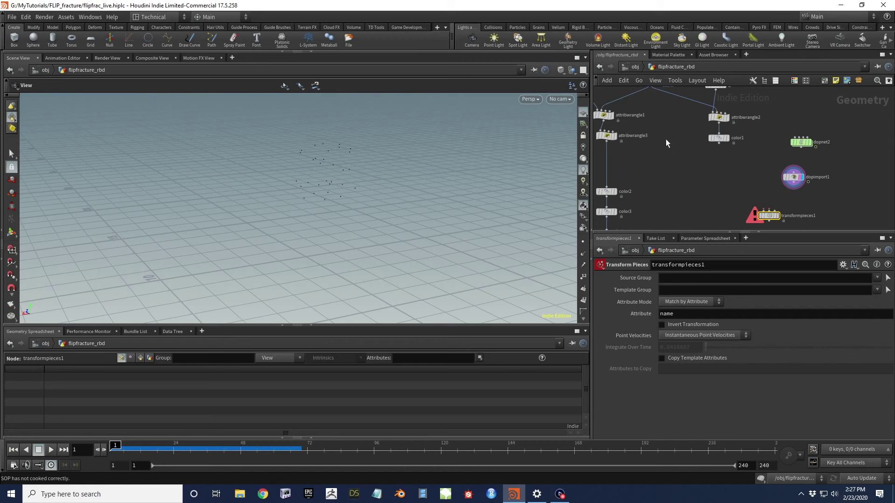
scroll(665, 139, up, 1)
drag(651, 147, 699, 156)
scroll(634, 166, up, 2)
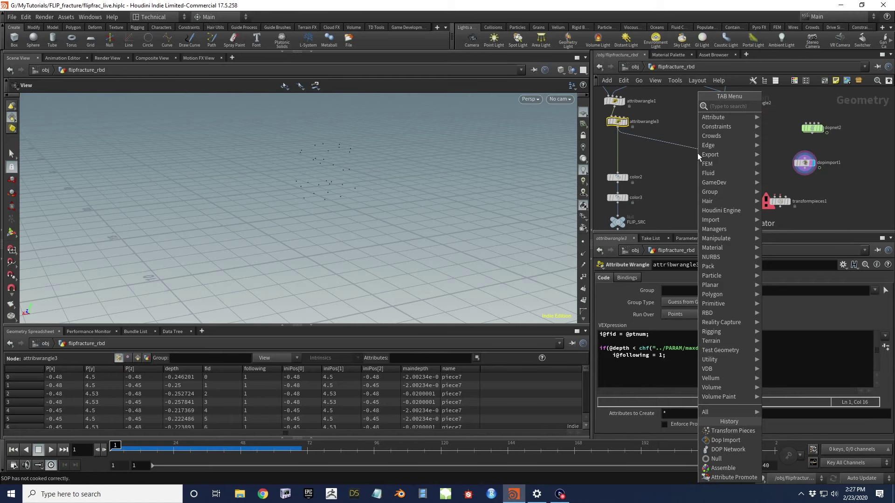
text(delete)
key(Return)
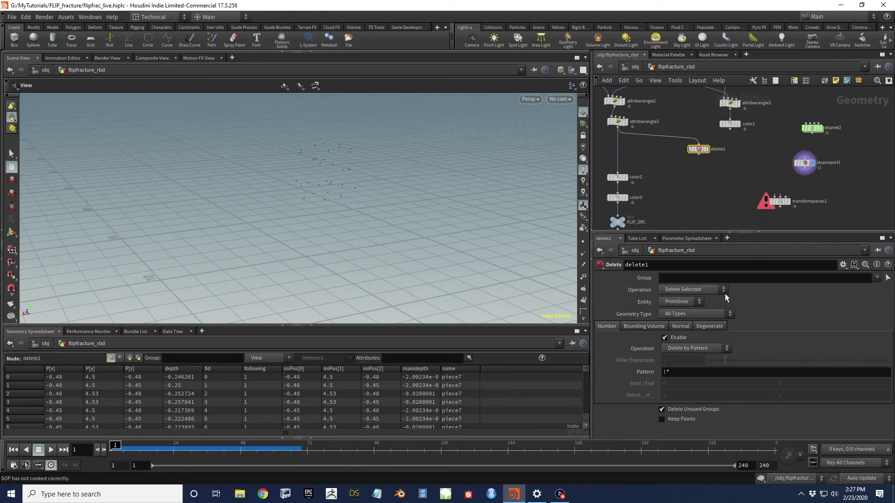
click(708, 292)
click(697, 308)
click(682, 302)
click(682, 320)
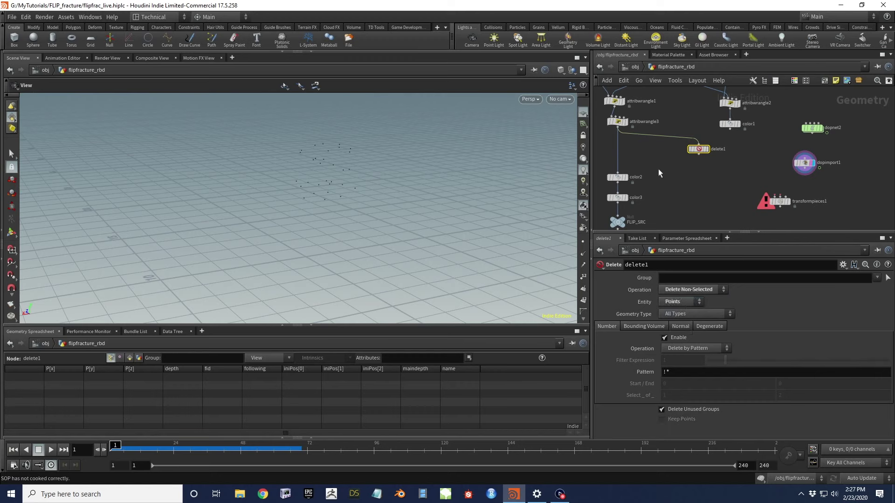
click(674, 280)
text(@following)
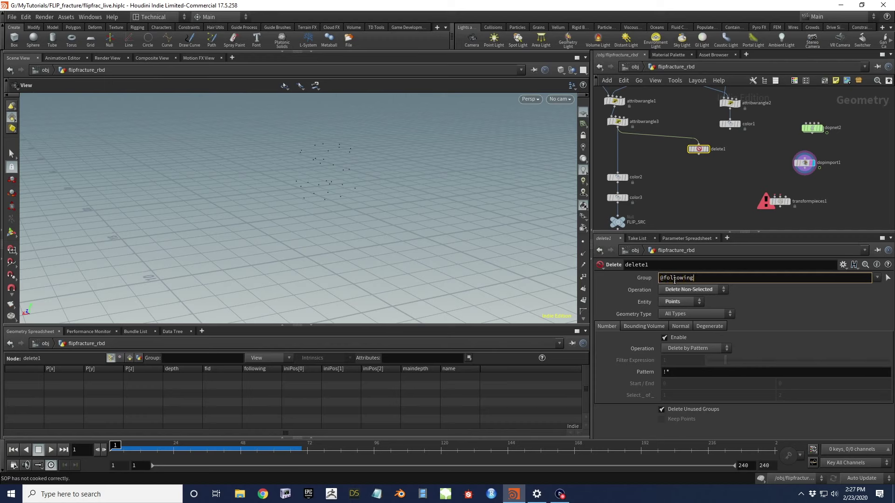
text(=0)
click(692, 290)
click(685, 290)
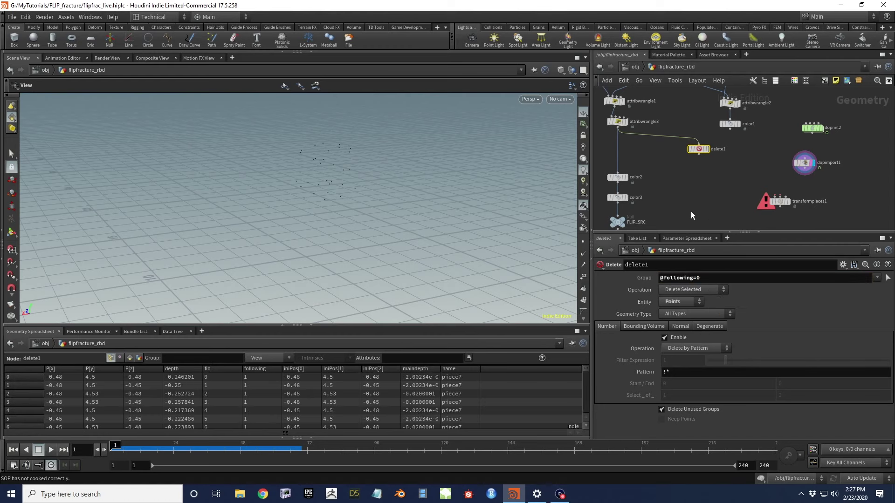
click(707, 149)
drag(356, 154, 313, 189)
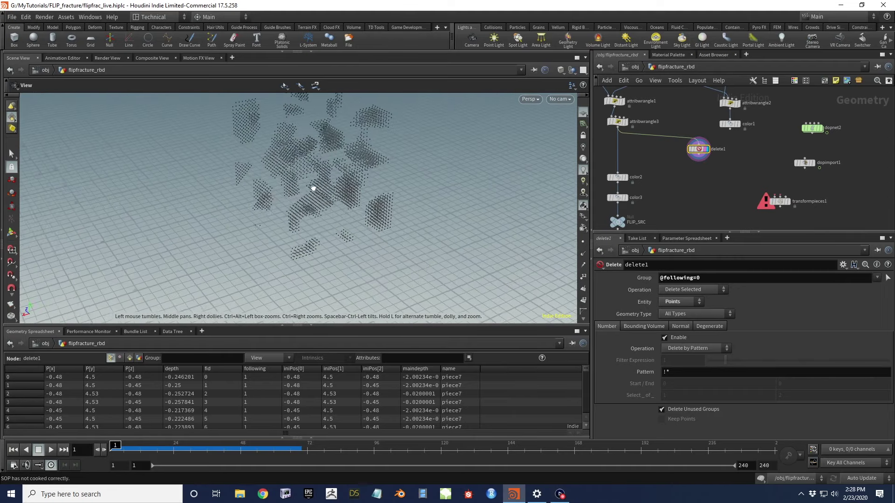
Change maxdepth back to mindepth in attribwrangle3's VEX condition
middle_drag(627, 145, 644, 170)
click(635, 147)
click(695, 349)
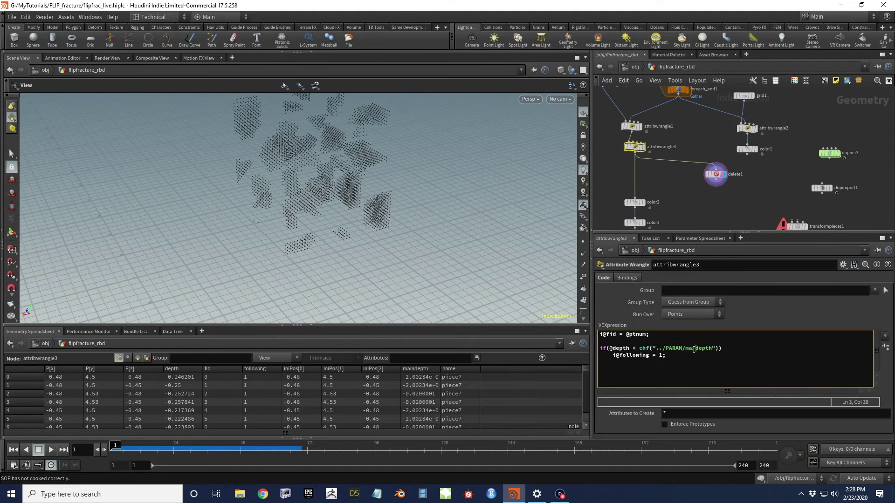
key(BackSpace)
key(BackSpace)
key(BackSpace)
text(min)
drag(287, 175, 219, 140)
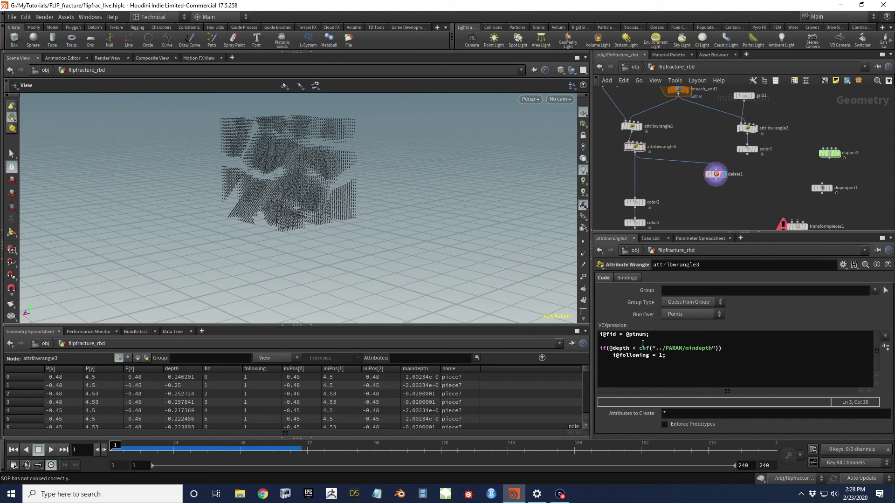
Wire delete1 into transformpieces1's first input
click(716, 174)
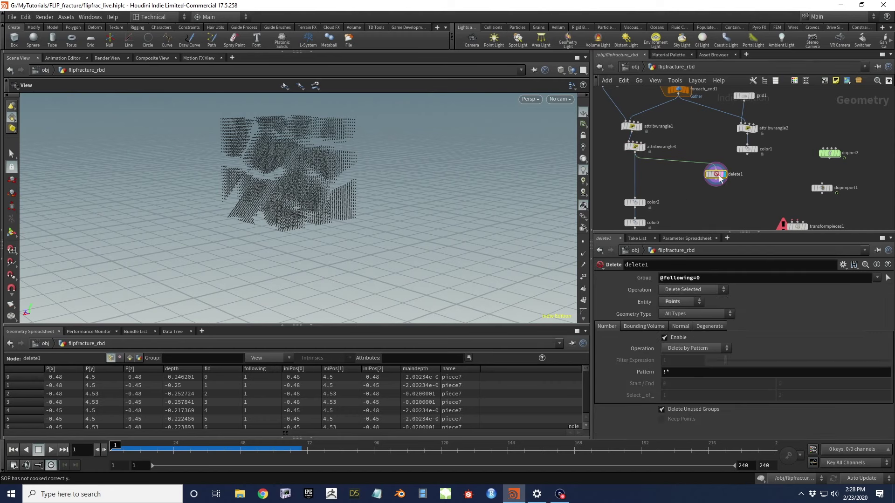
mouse_move(317, 168)
mouse_down()
mouse_move(284, 175)
mouse_move(322, 177)
mouse_up()
middle_drag(841, 174, 807, 151)
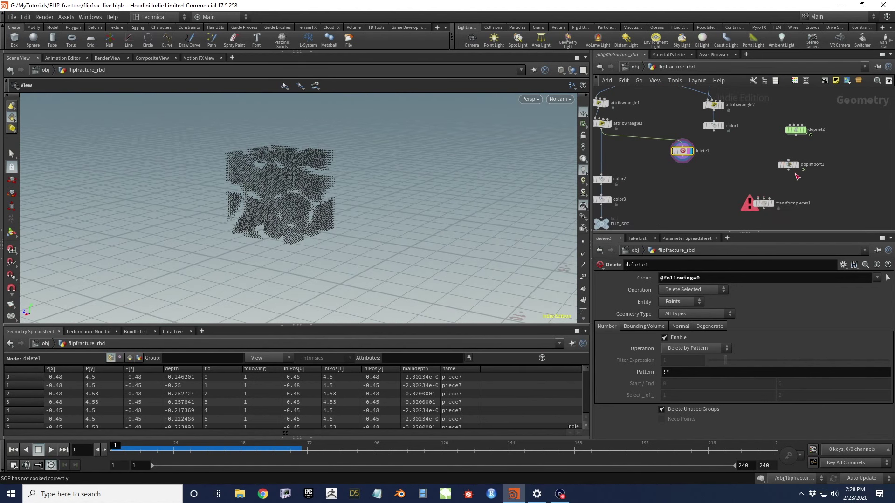
drag(683, 161, 755, 197)
Wire dopimport1 into transformpieces1's second input and scrub frames 21–25 to check the points follow
drag(788, 170, 771, 199)
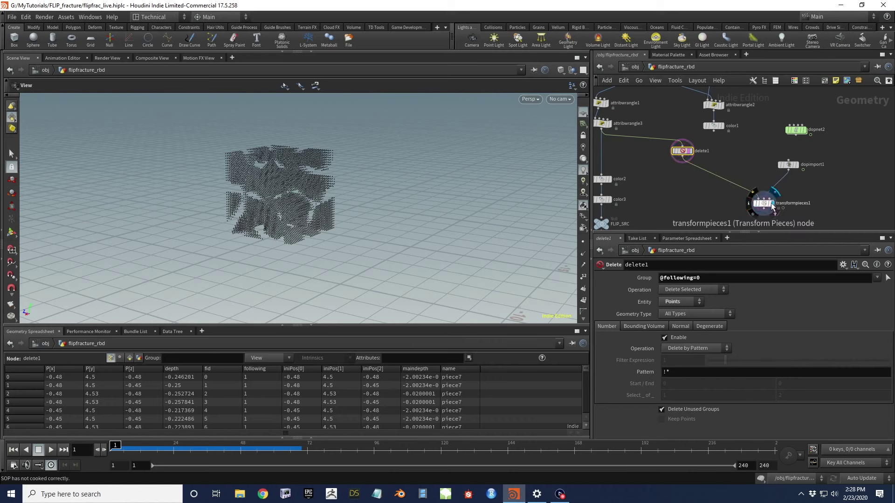
click(769, 205)
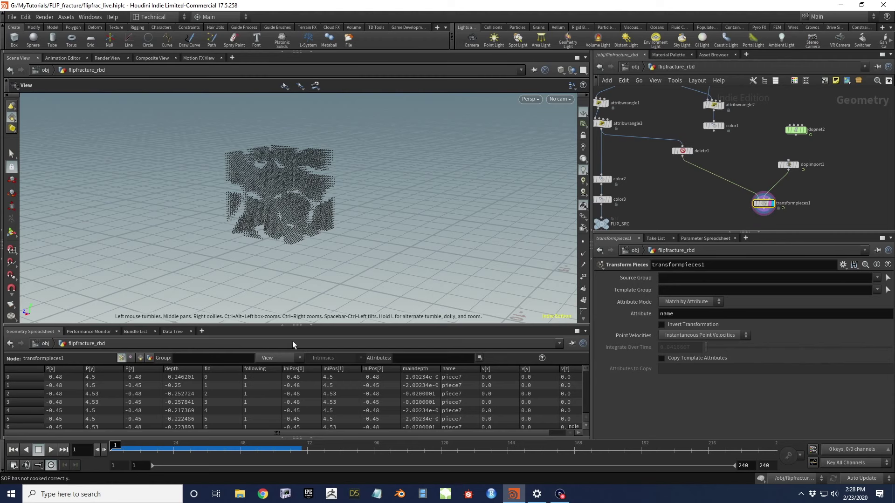
drag(139, 455, 165, 450)
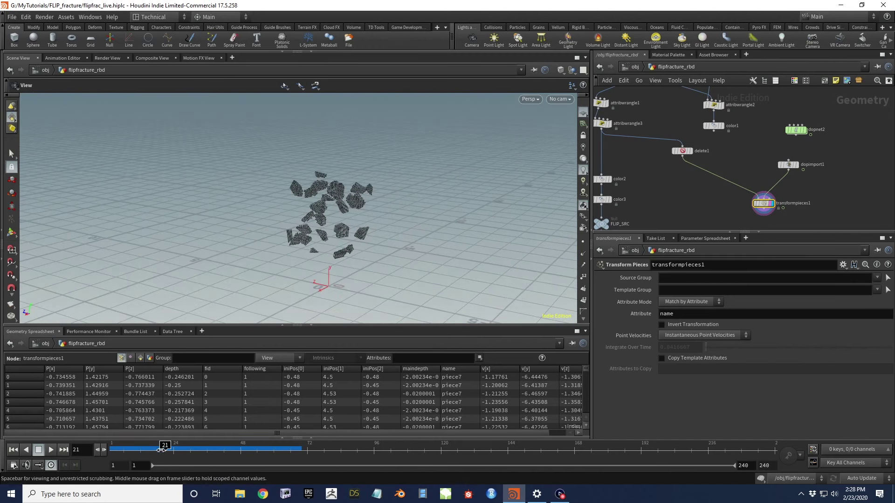
click(176, 447)
drag(176, 447, 204, 448)
middle_drag(620, 202, 580, 227)
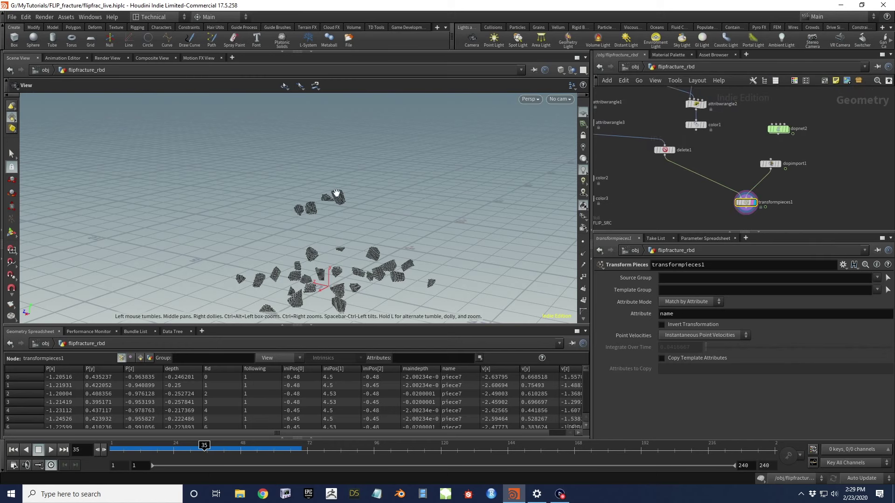
middle_drag(372, 263, 383, 229)
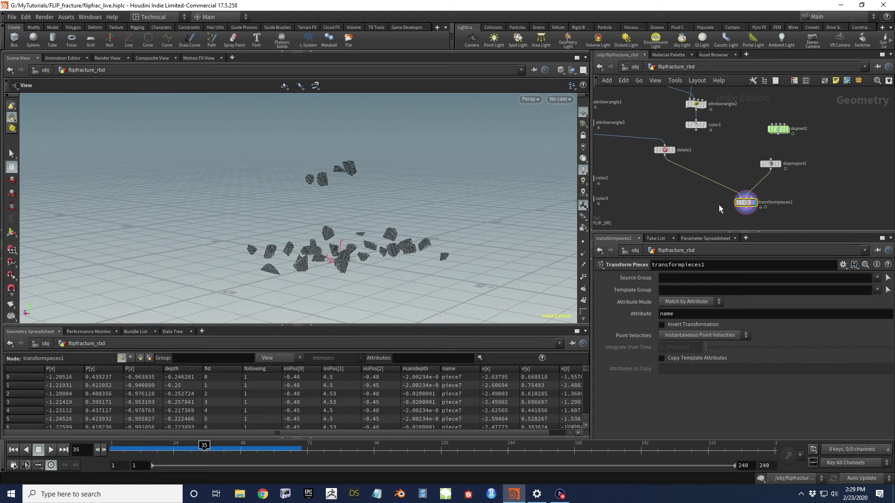
Add a Null below transformpieces1 named MATCH_POSITIONS
middle_drag(719, 205, 718, 183)
key(Tab)
text(null)
key(Return)
double_click(760, 203)
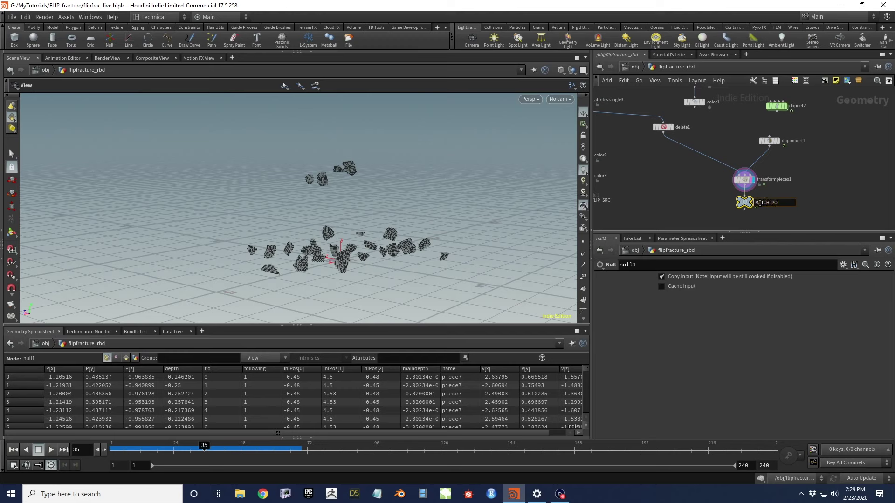
text(MATCH_POSITIONS)
key(Return)
scroll(678, 197, down, 3)
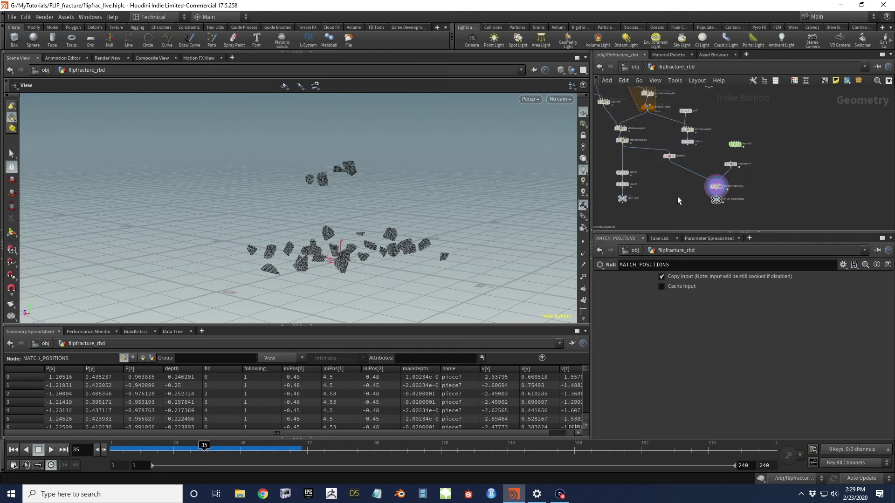
scroll(624, 158, up, 2)
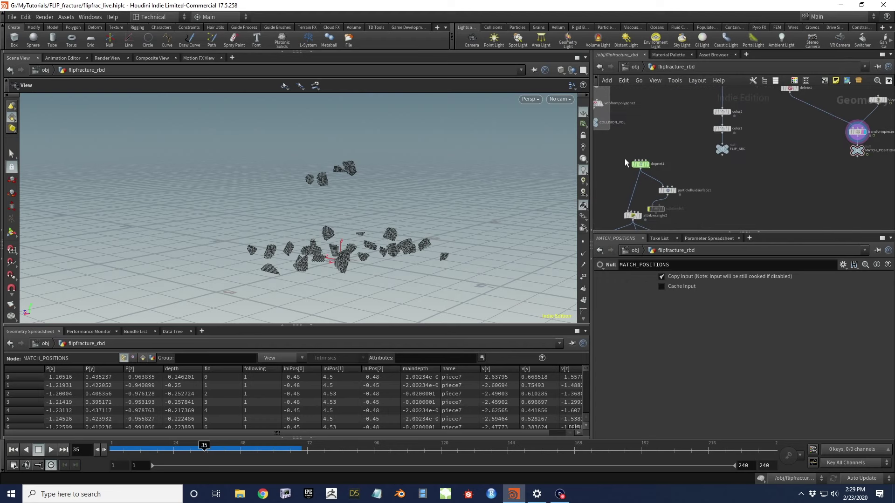
Rewind to frame 1 and cut dopnet1's output wires
click(649, 167)
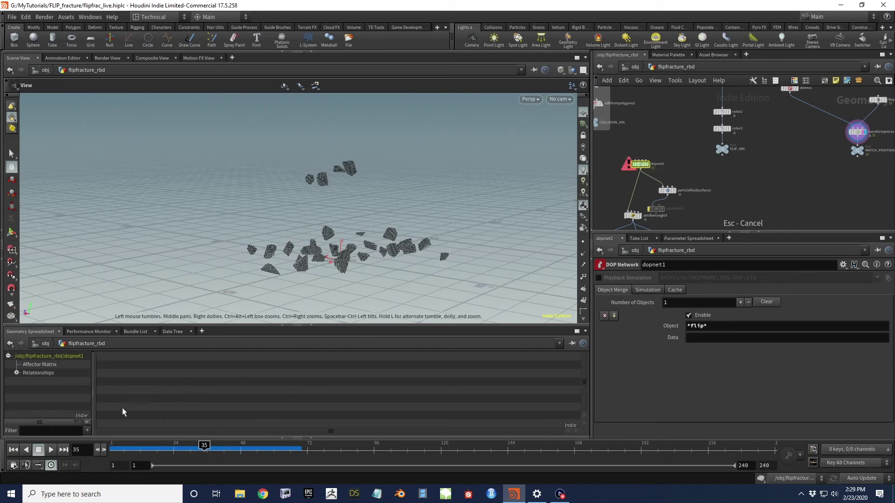
click(13, 450)
scroll(645, 164, up, 3)
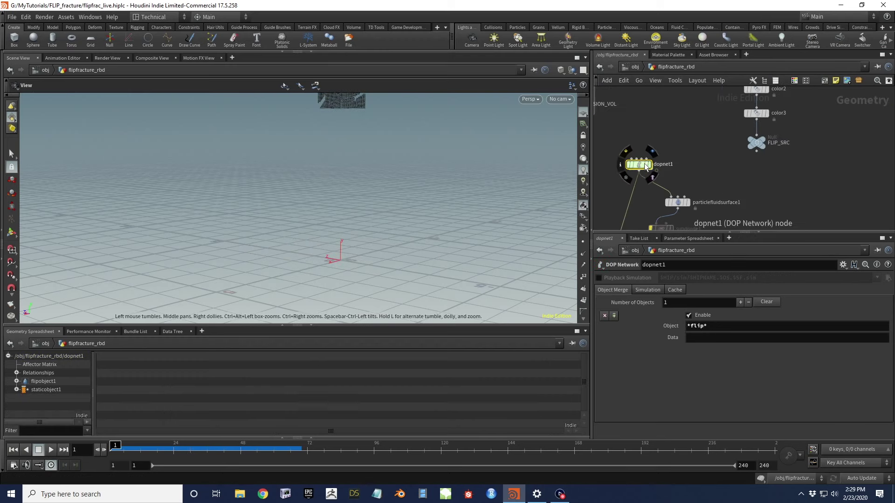
key(y)
drag(627, 184, 663, 183)
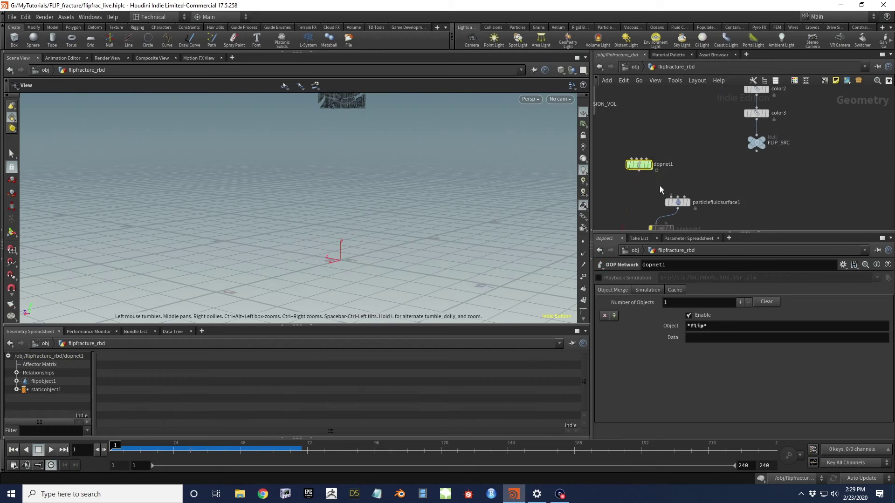
Inside dopnet1, turn off Viscosity by Attribute on flipsolver1
double_click(641, 166)
drag(448, 140, 375, 189)
scroll(795, 146, up, 4)
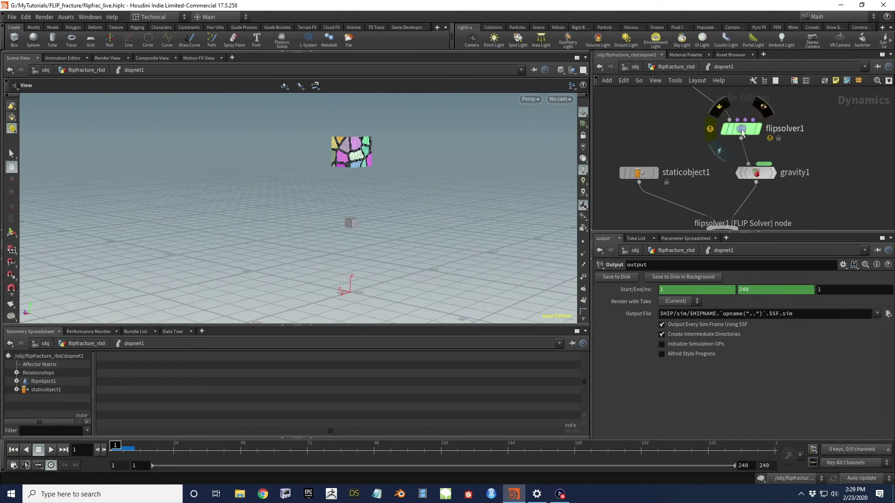
click(712, 130)
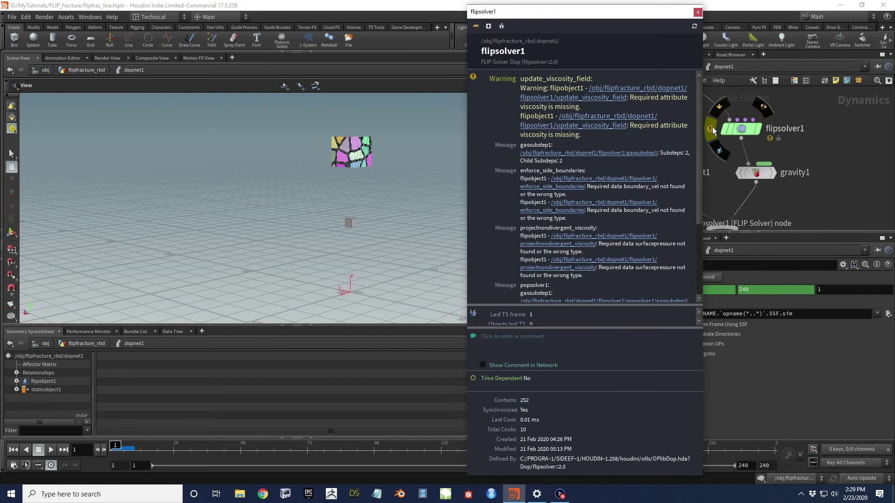
click(749, 129)
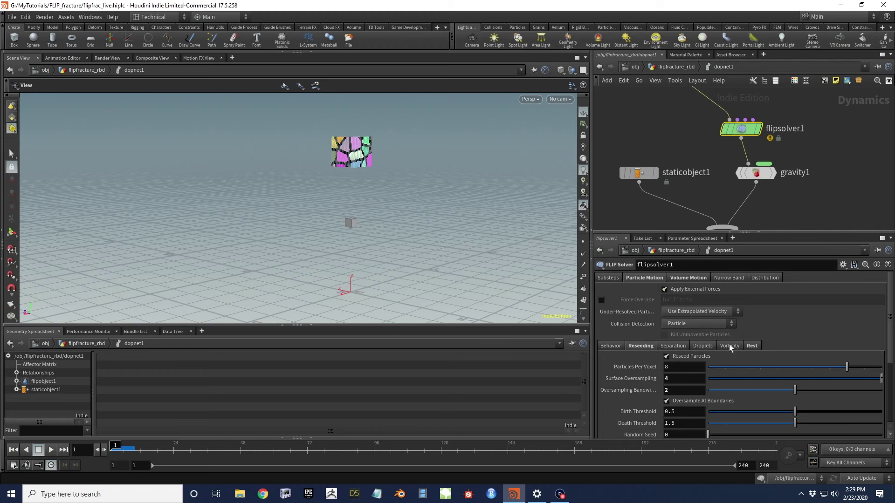
click(683, 276)
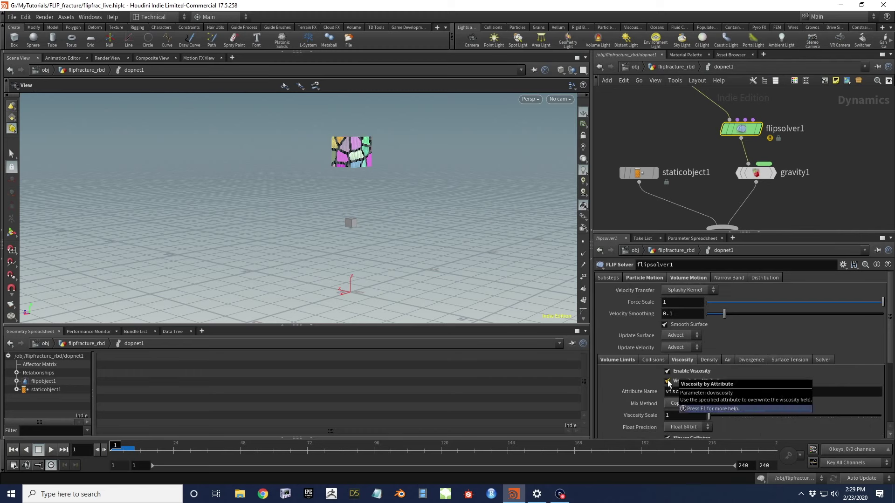
click(667, 381)
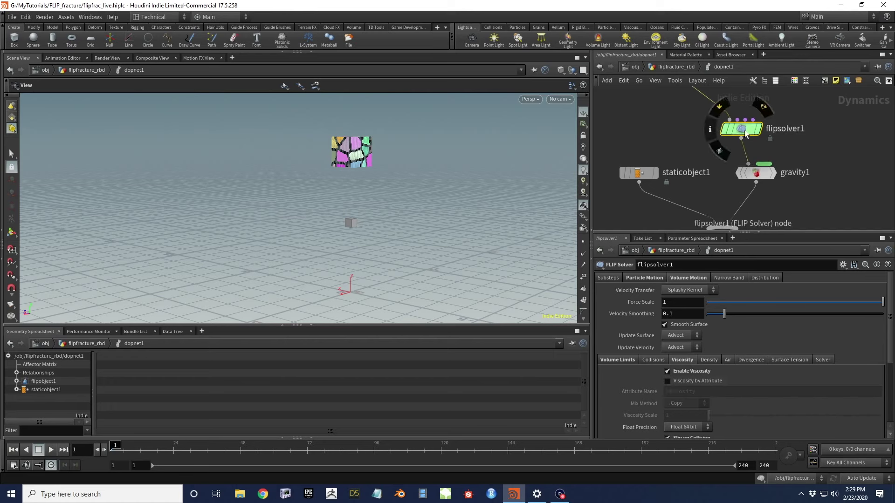
Set flipobject1's Physical viscosity to 10 and tidy the node's position
middle_drag(640, 217, 681, 317)
click(725, 167)
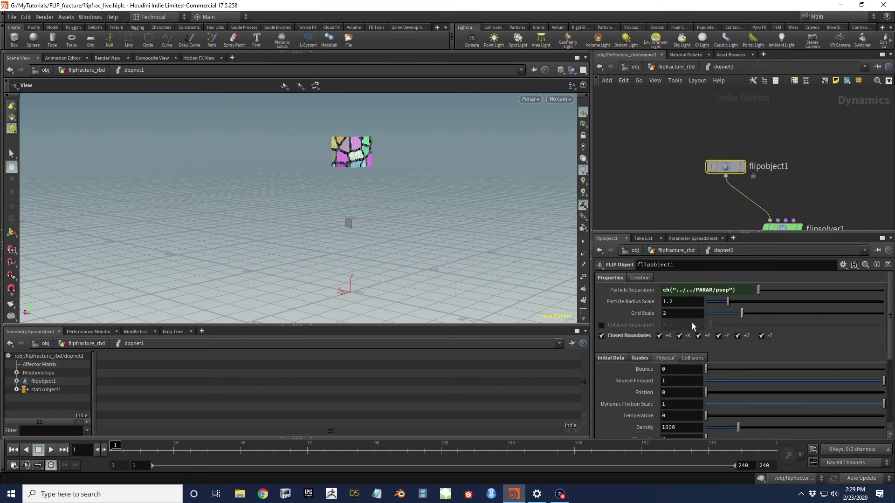
scroll(627, 409, down, 5)
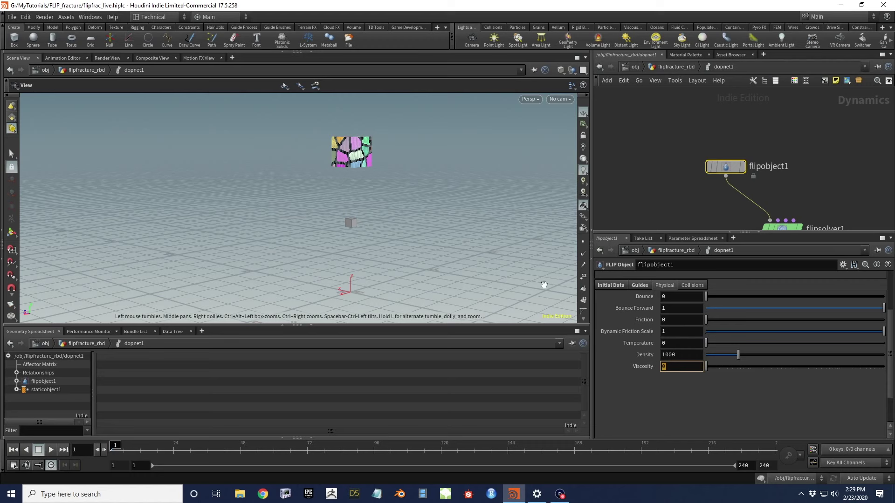
key(Return)
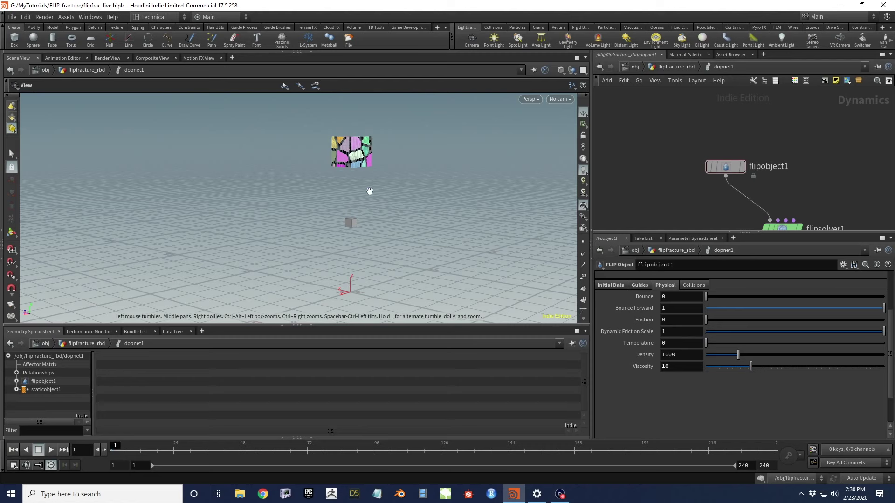
middle_drag(723, 210, 646, 168)
drag(652, 124, 636, 127)
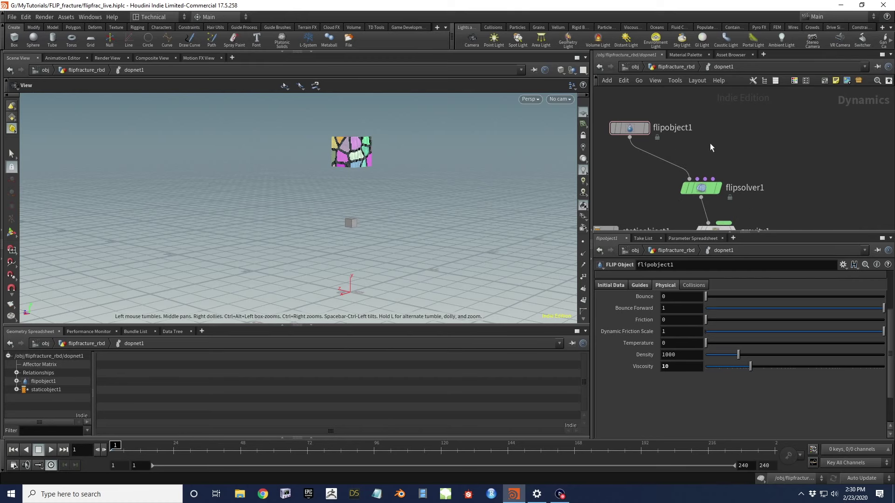
Add a POP Wrangle (popwrangle1) wired into flipsolver1 inside dopnet1
key(Tab)
text(popwr)
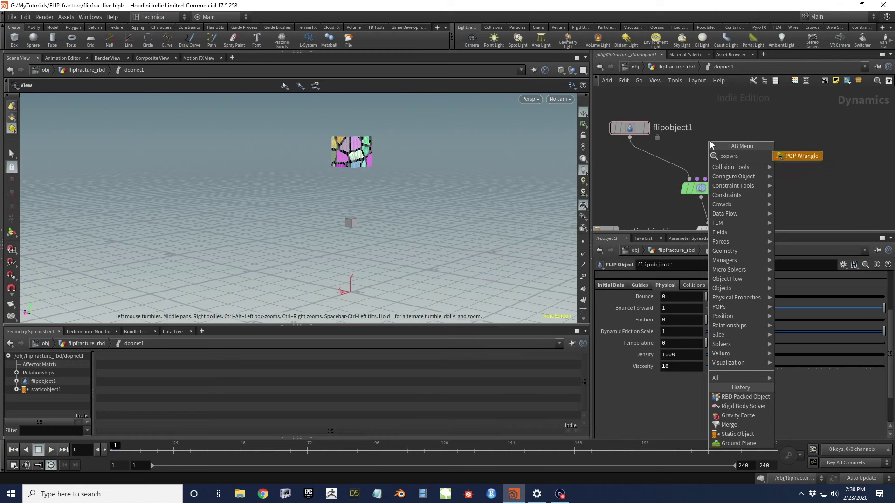
key(Return)
click(710, 144)
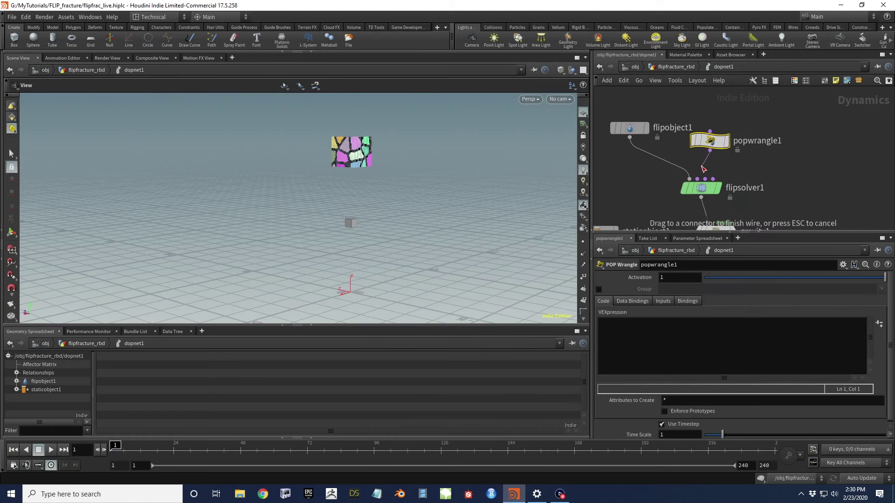
drag(715, 143, 700, 143)
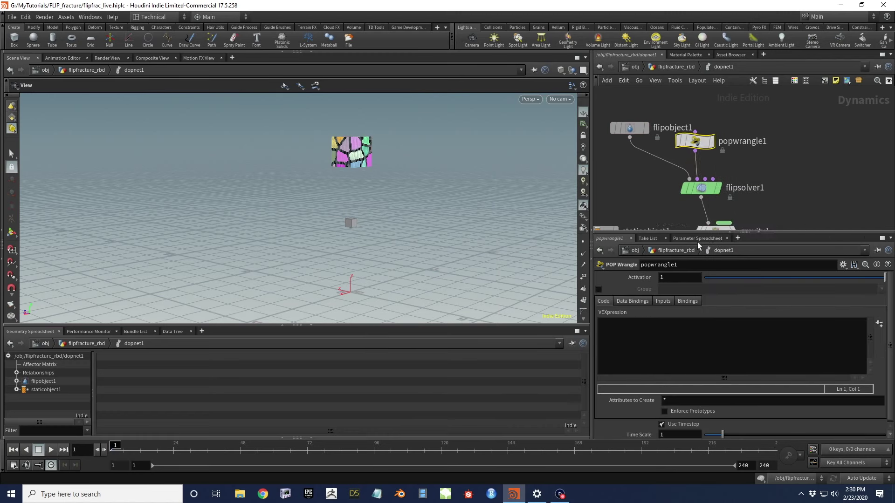
Set the wrangle's Input 1 to Myself and Input 2 to the MATCH_POSITIONS SOP
click(672, 302)
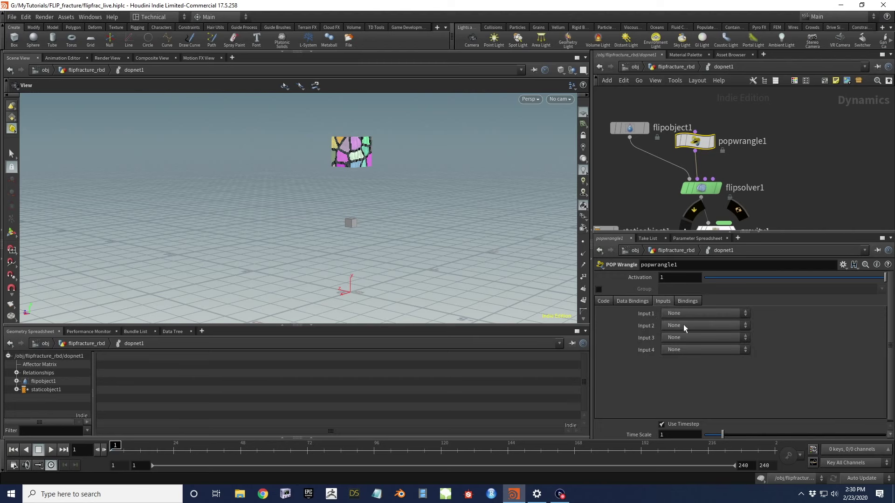
click(686, 313)
click(687, 351)
click(683, 325)
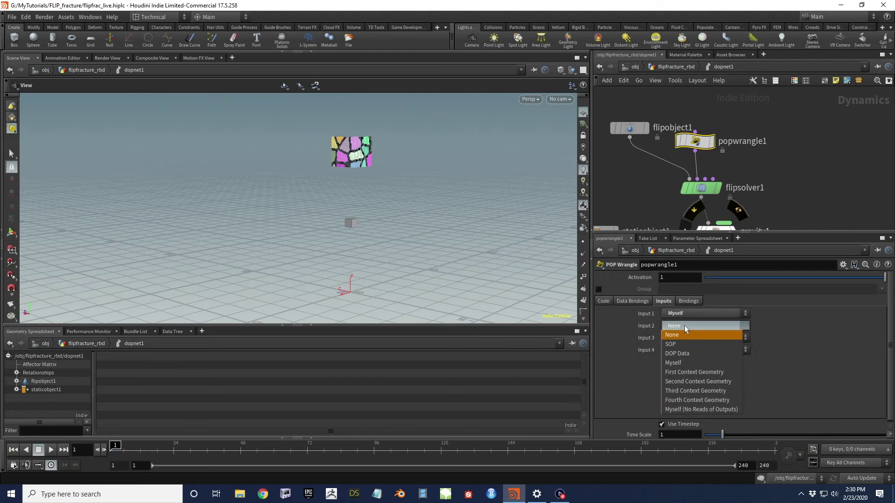
click(690, 345)
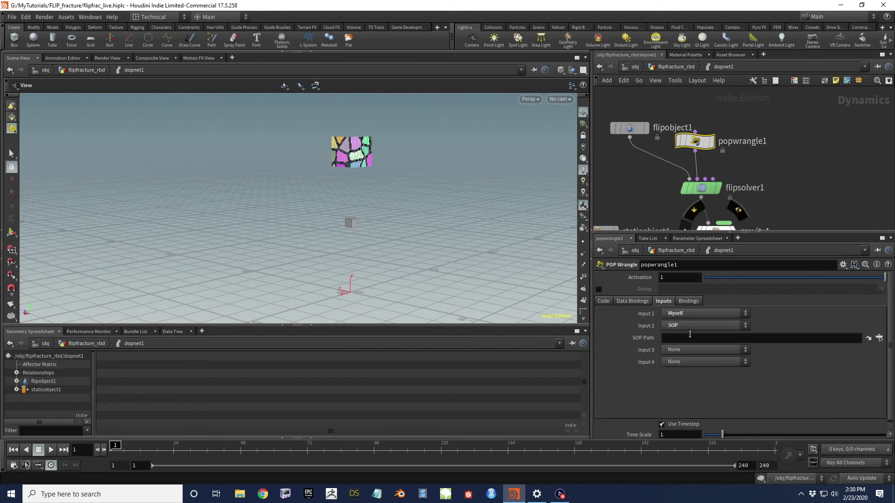
click(879, 338)
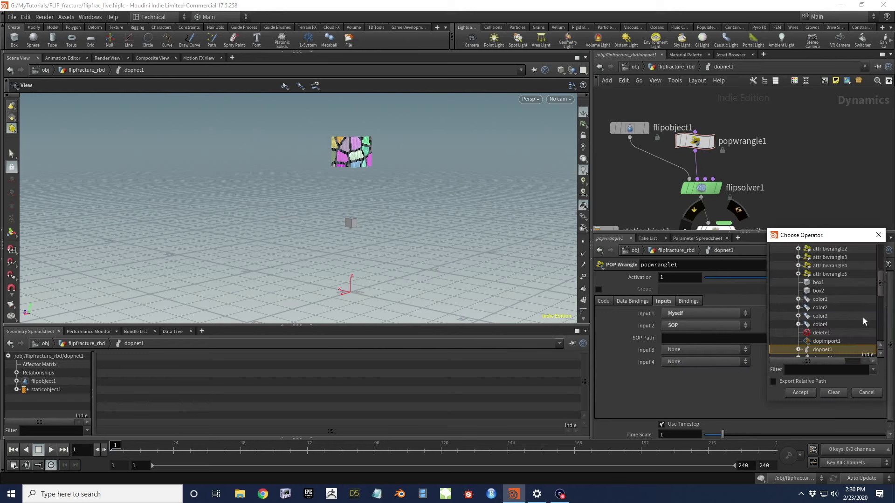
scroll(854, 310, up, 5)
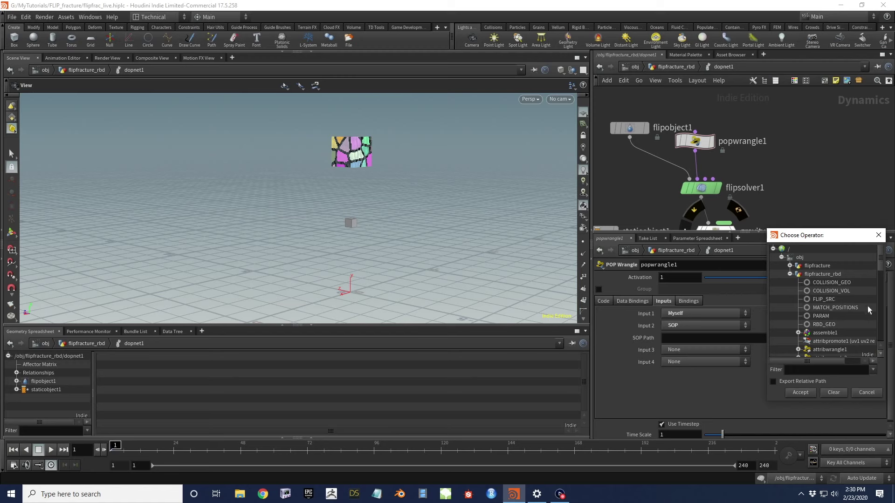
click(846, 309)
click(808, 392)
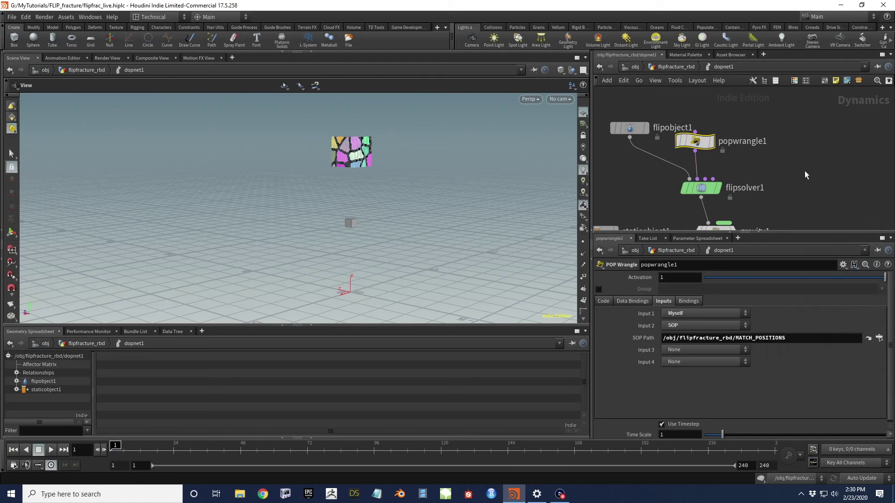
click(694, 142)
click(603, 301)
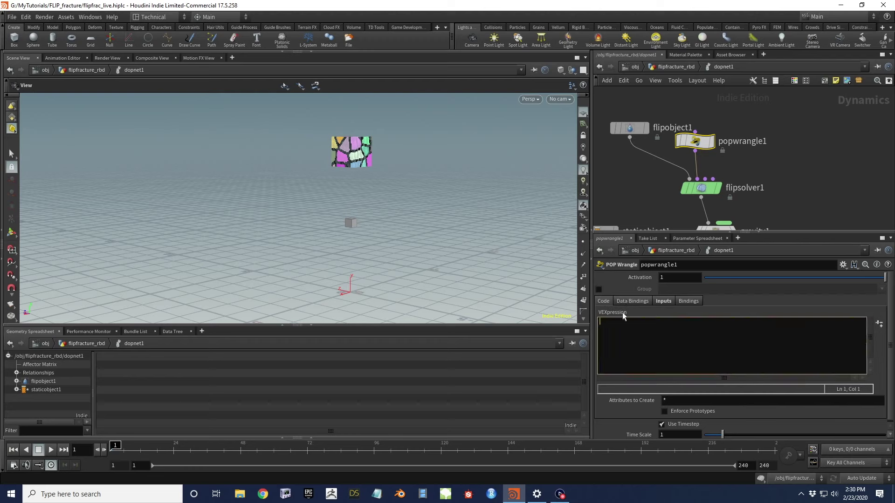
click(599, 290)
click(685, 293)
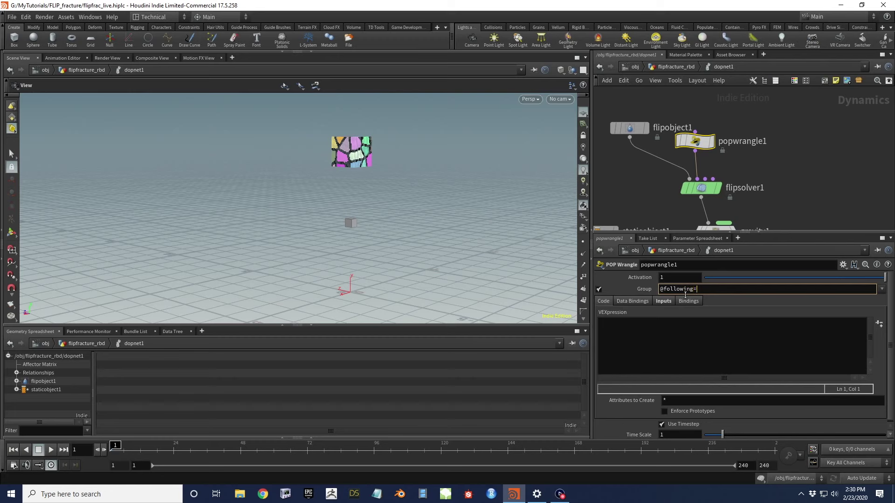
key(Return)
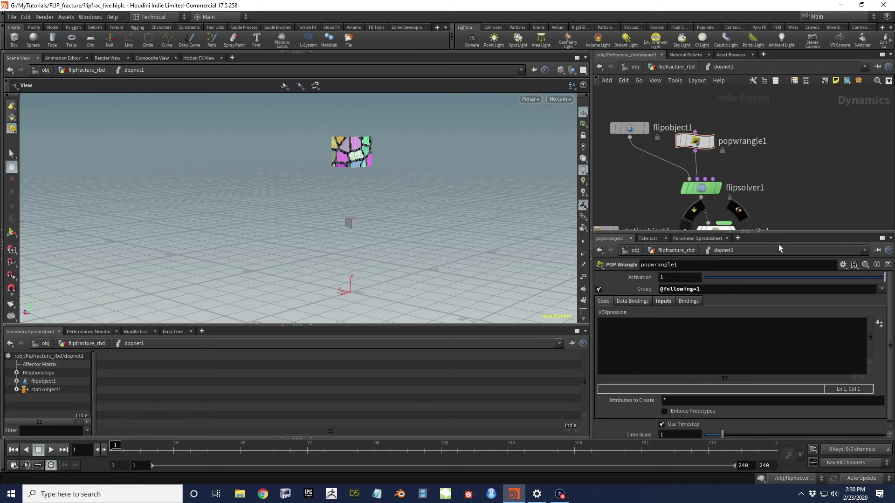
Write the line int matchpt = findattribval(1,"point","fid",i@fid); after checking MATCH_POSITIONS' attributes
click(611, 331)
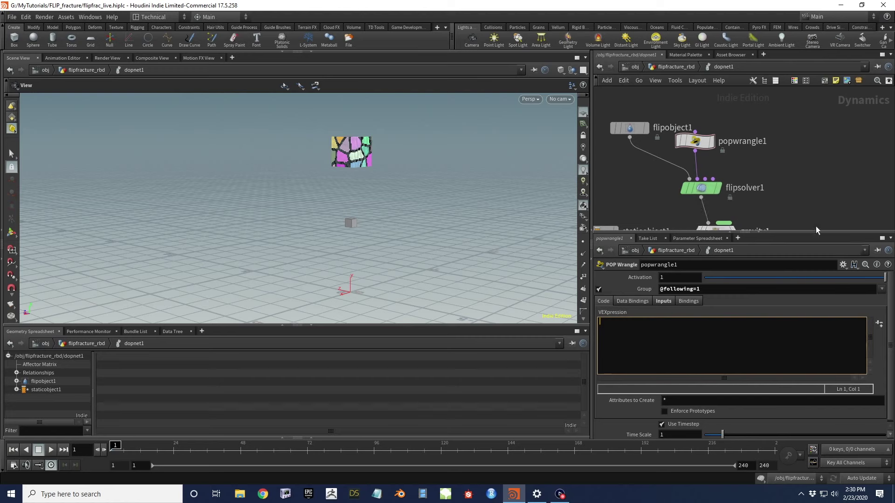
text(int mat)
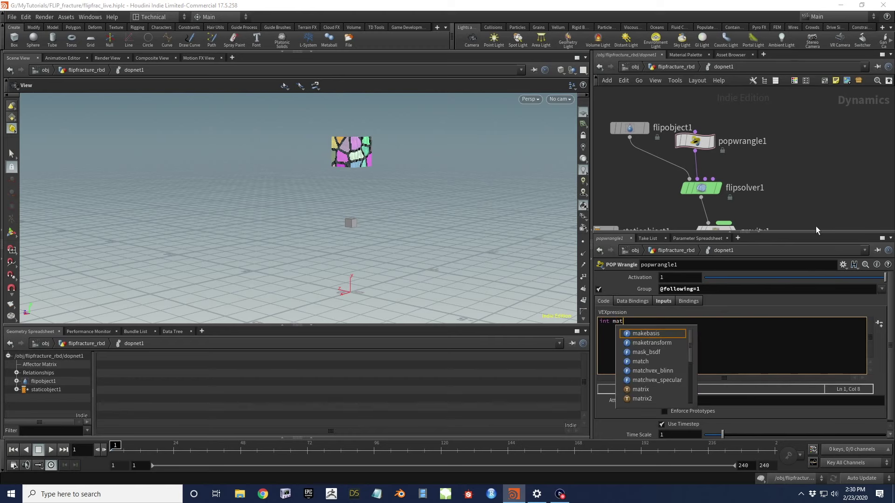
text(chpt = findattribval)
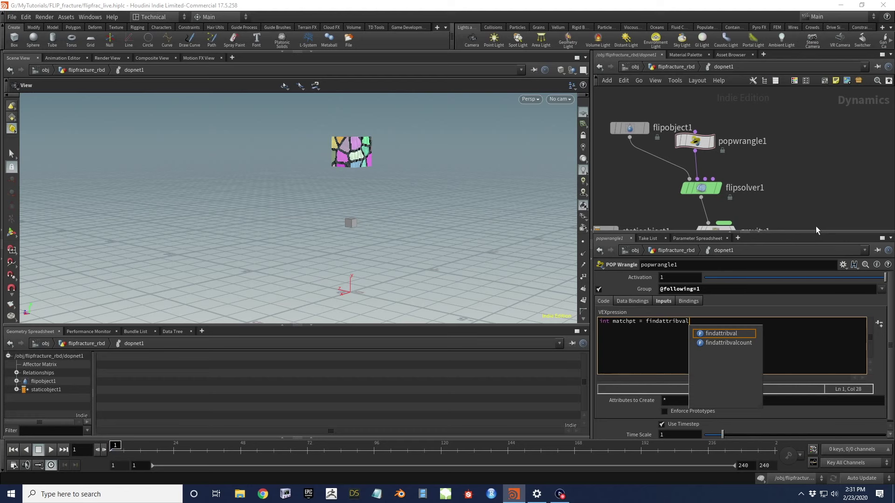
text((1,)
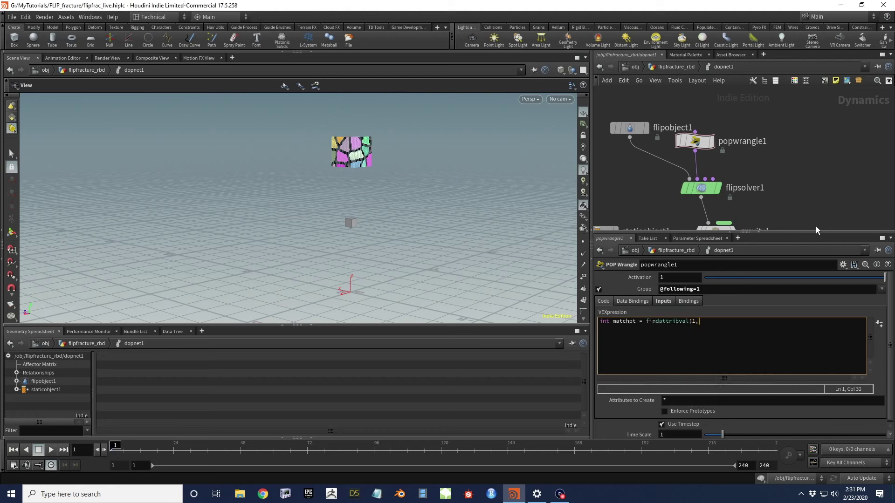
text("poi)
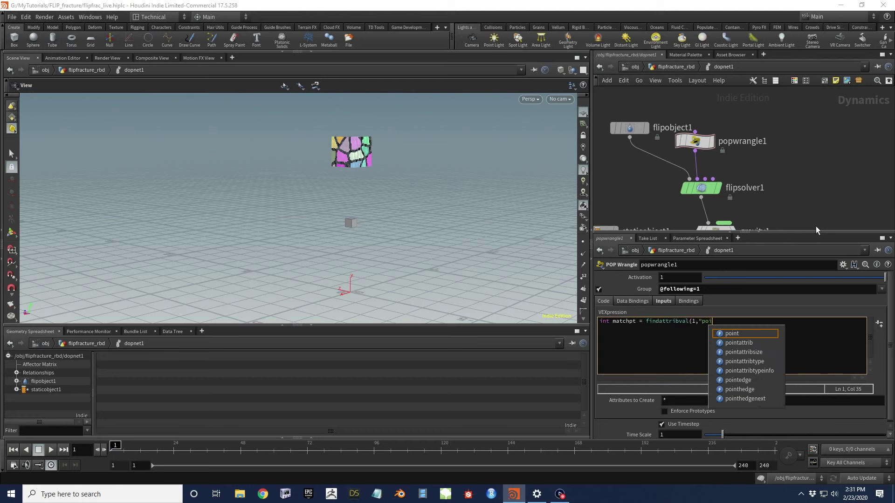
text(nt","f)
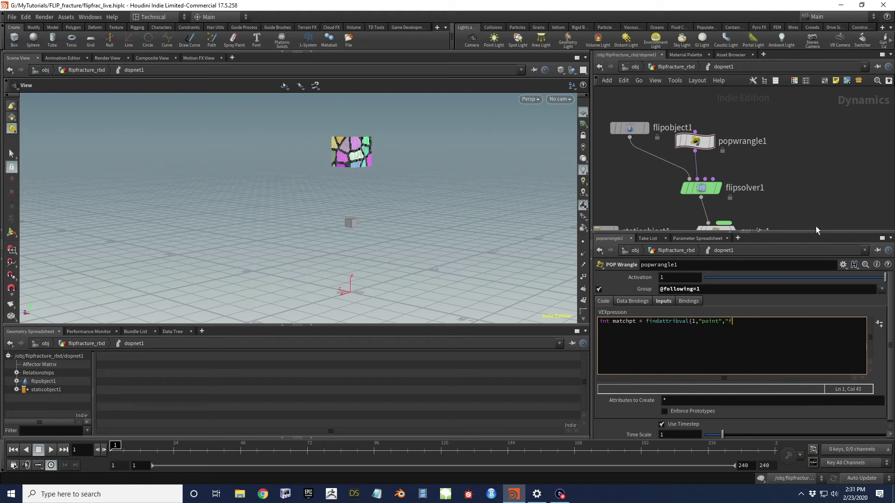
text(id",i@fid);)
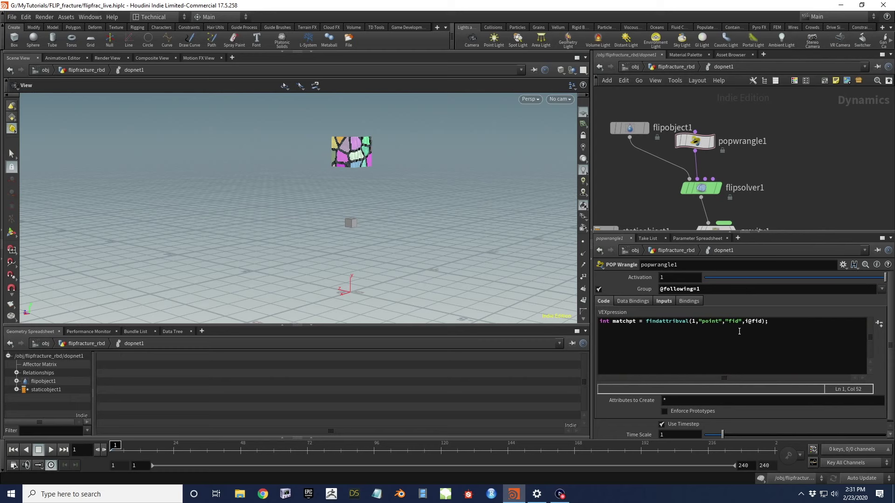
click(670, 66)
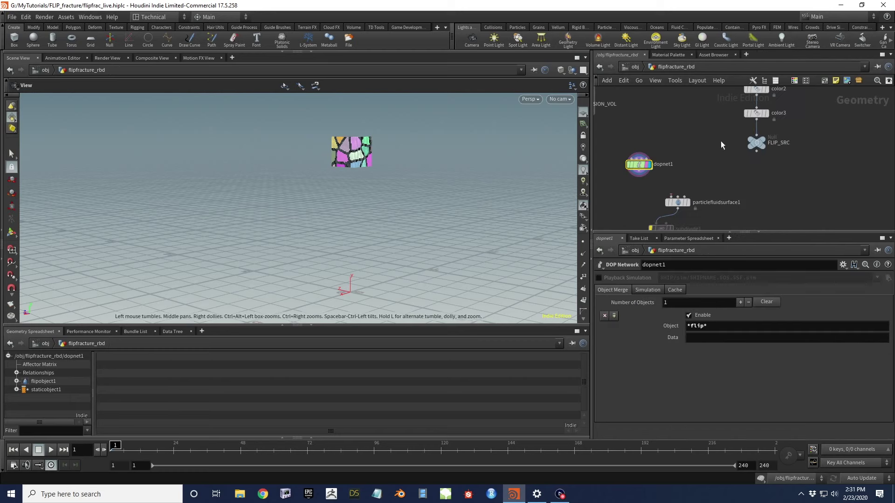
scroll(821, 196, down, 2)
drag(855, 214, 858, 214)
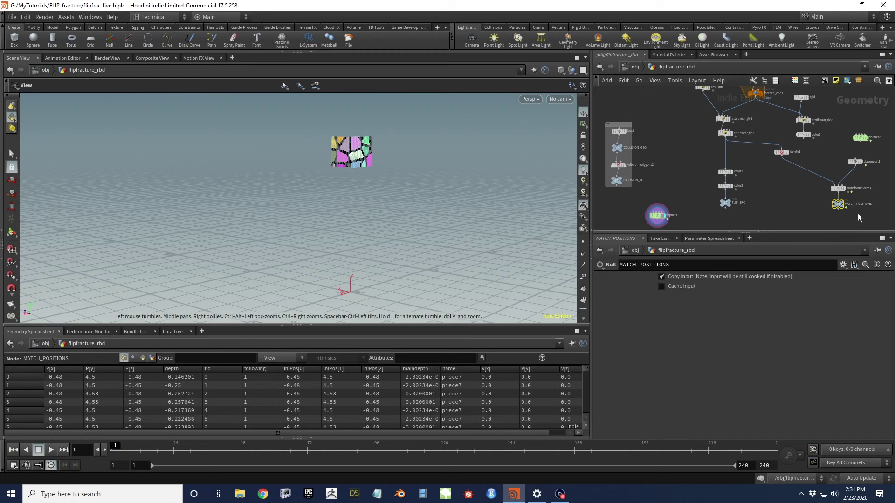
drag(738, 143, 739, 141)
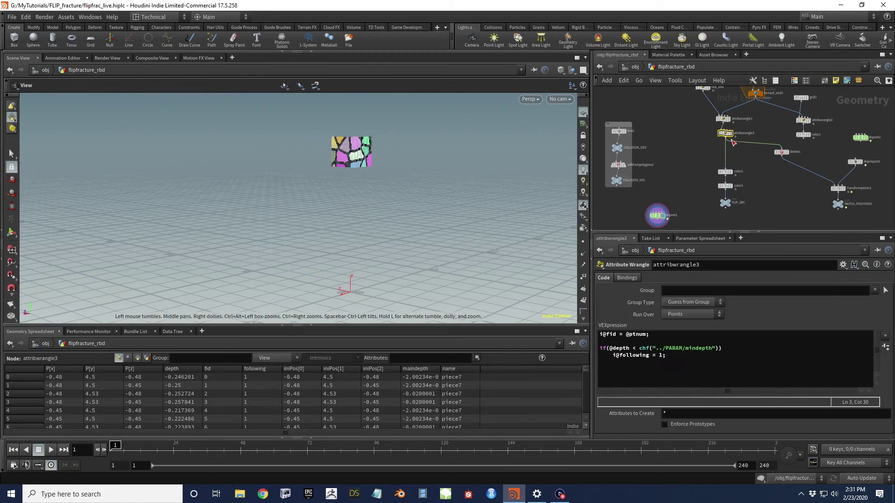
scroll(674, 192, up, 3)
double_click(671, 193)
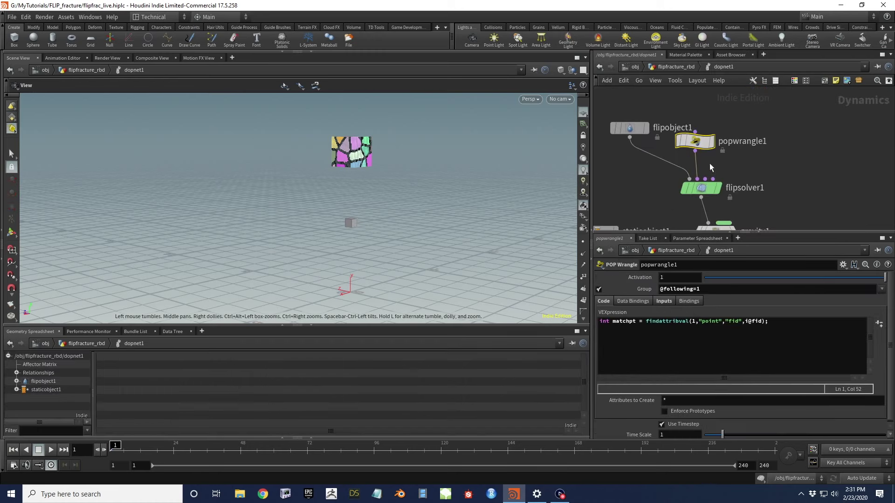
Add point() lookups of P and v from matchpt into pos and v
click(794, 322)
key(Return)
key(Return)
text(vector pos = point(1,"P",matchpt);)
key(Return)
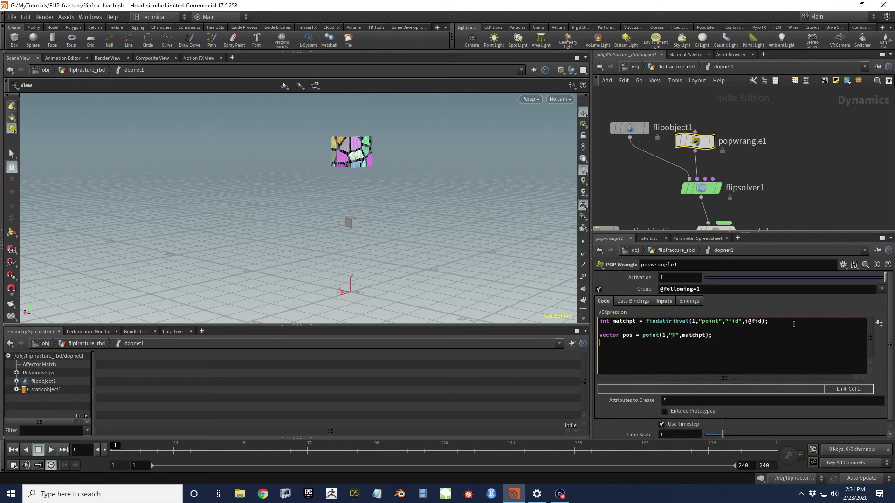
text(vector v = p)
text(oi)
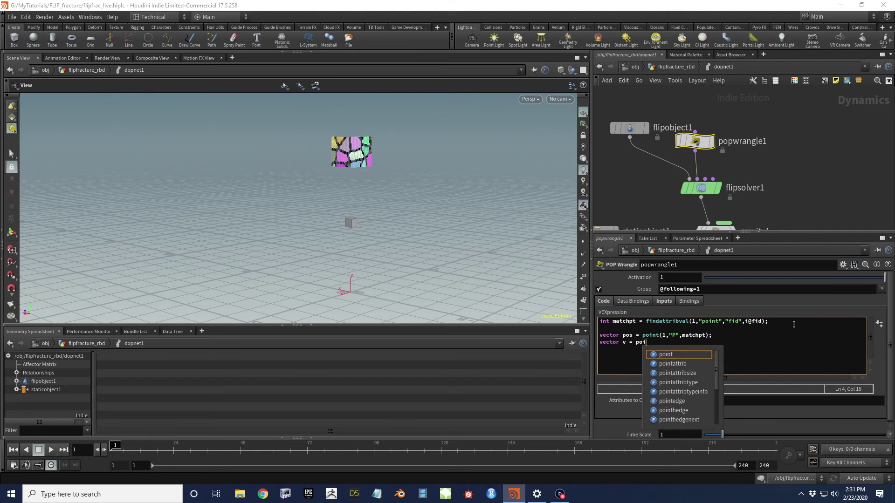
text(nt(1,"v",matchpt);)
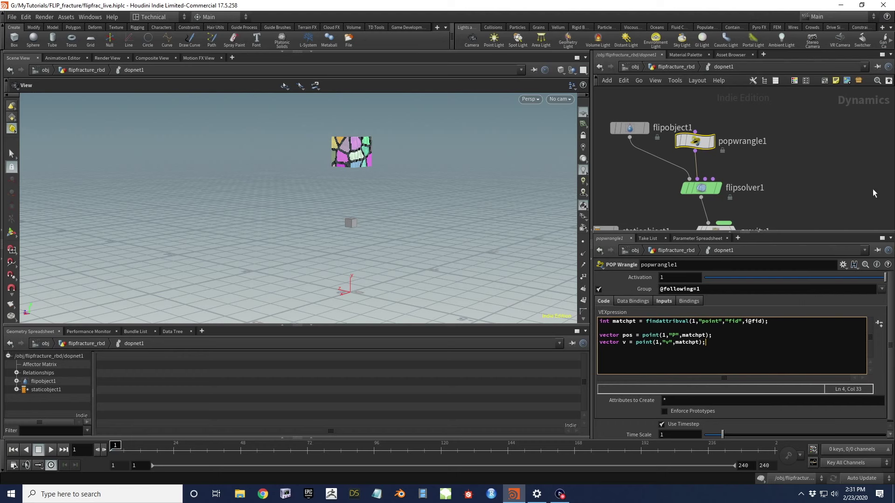
Recheck MATCH_POSITIONS, then add the assignment @P = pos; to the wrangle code
click(678, 66)
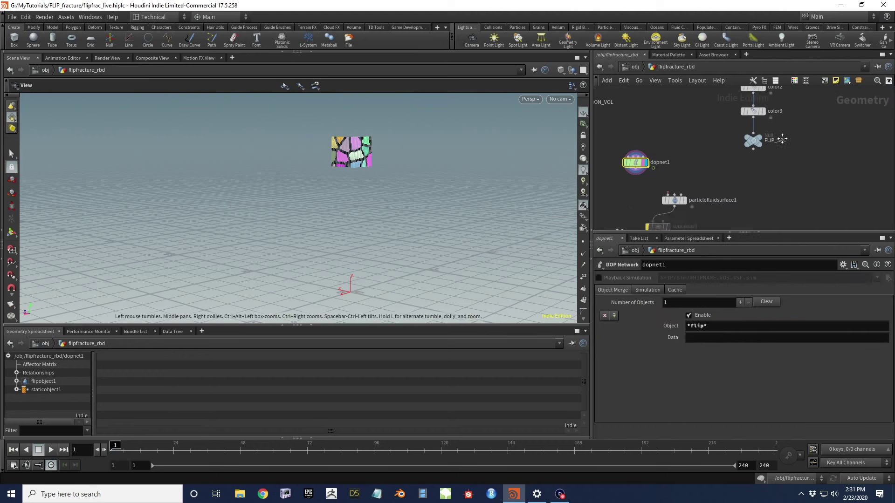
drag(801, 156, 801, 155)
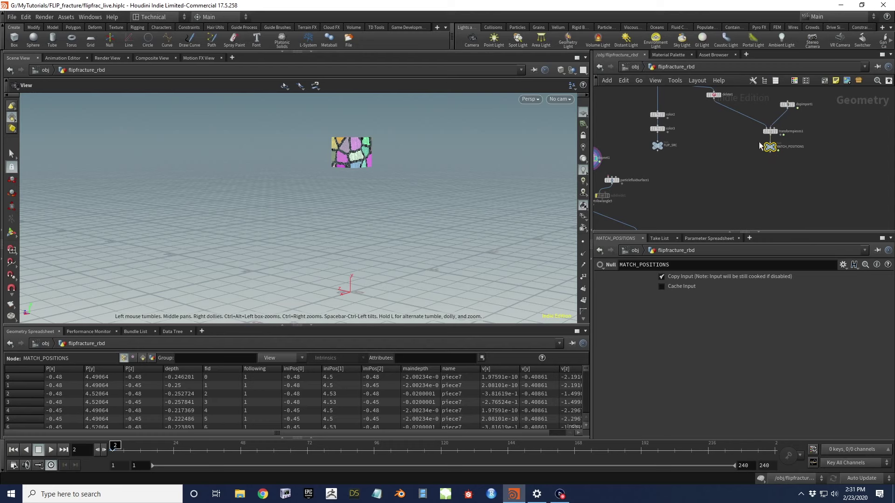
mouse_move(771, 132)
double_click(598, 158)
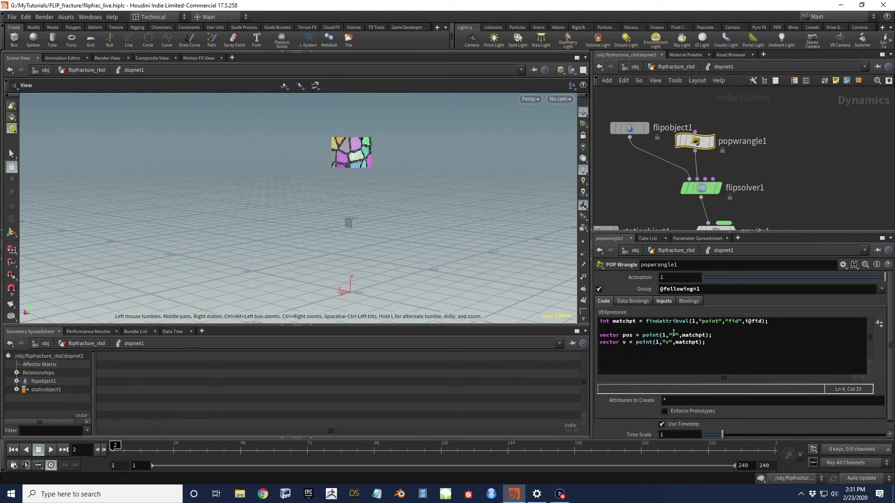
click(749, 341)
key(Return)
key(Return)
text(@P = pos;)
key(Return)
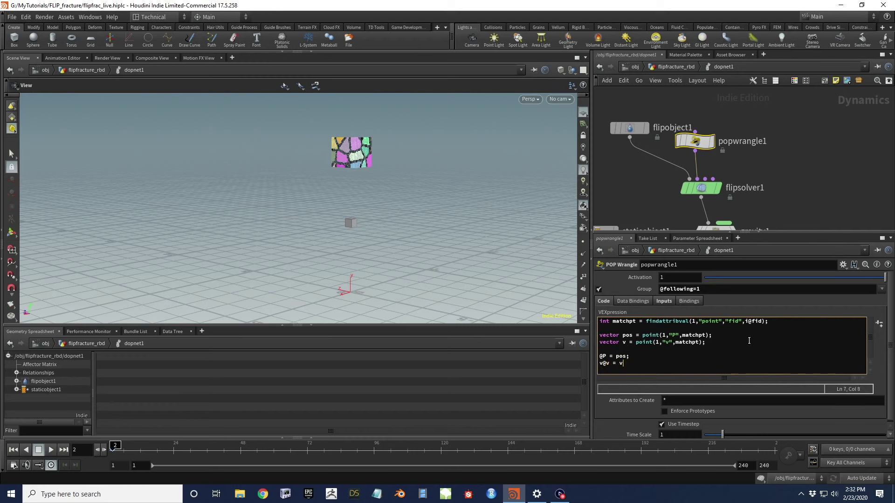
Orbit and zoom the viewport to inspect the particles bursting along the fractured pieces
right_drag(316, 199, 287, 252)
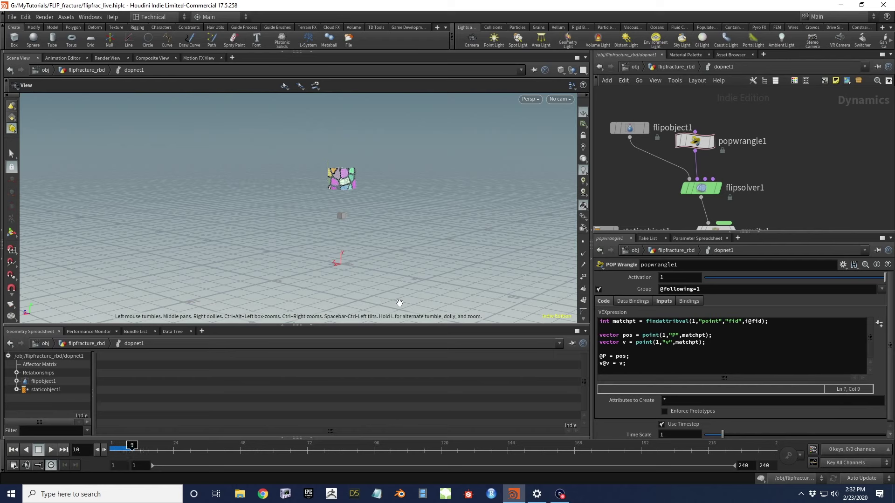
right_drag(402, 286, 432, 186)
drag(431, 186, 382, 199)
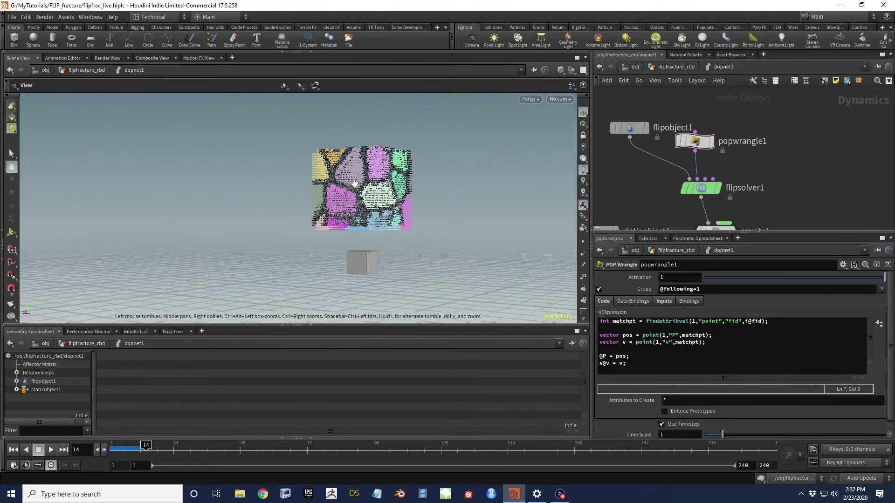
scroll(380, 201, up, 5)
scroll(381, 200, down, 6)
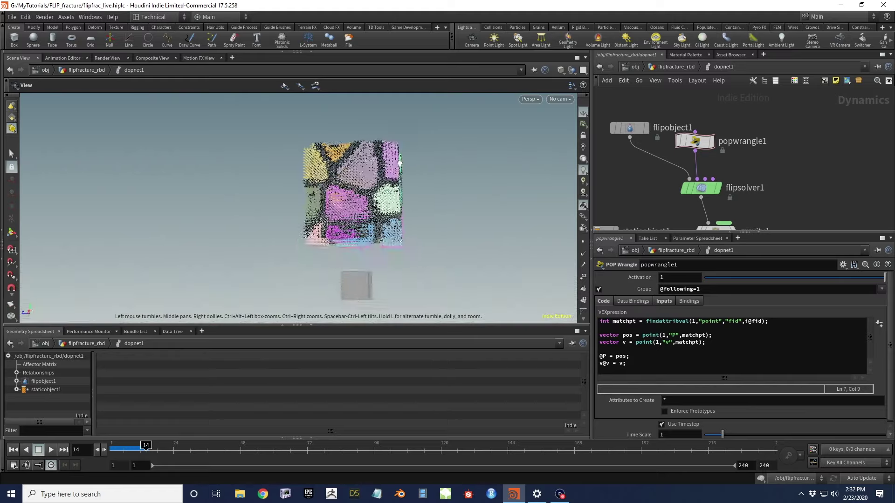
mouse_move(456, 161)
mouse_down()
mouse_move(504, 160)
mouse_move(515, 142)
mouse_move(450, 147)
mouse_up()
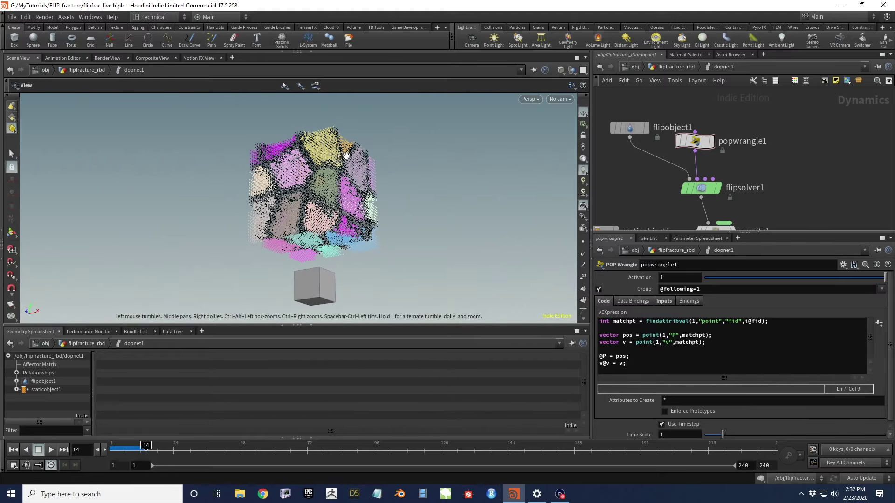
drag(325, 160, 273, 193)
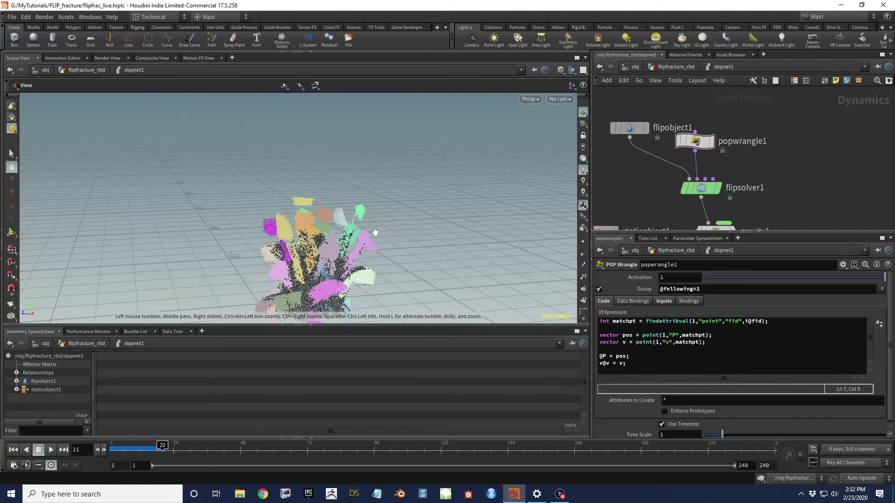
drag(357, 263, 326, 206)
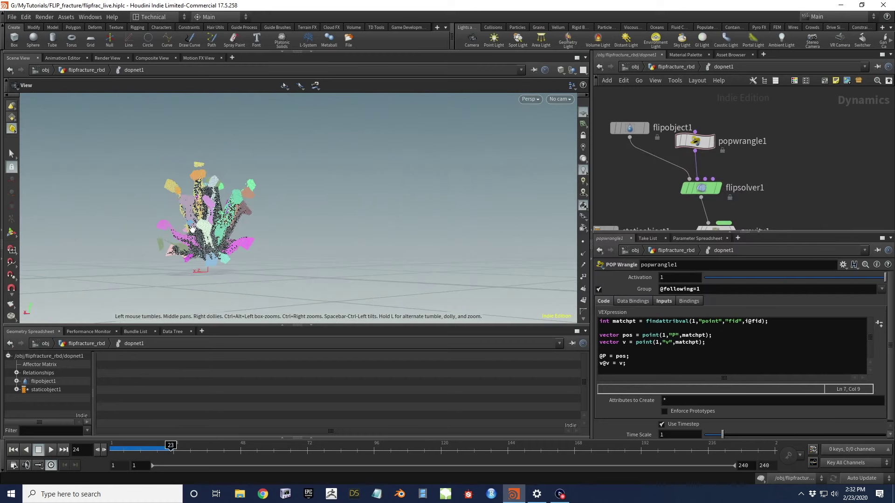
drag(211, 217, 257, 238)
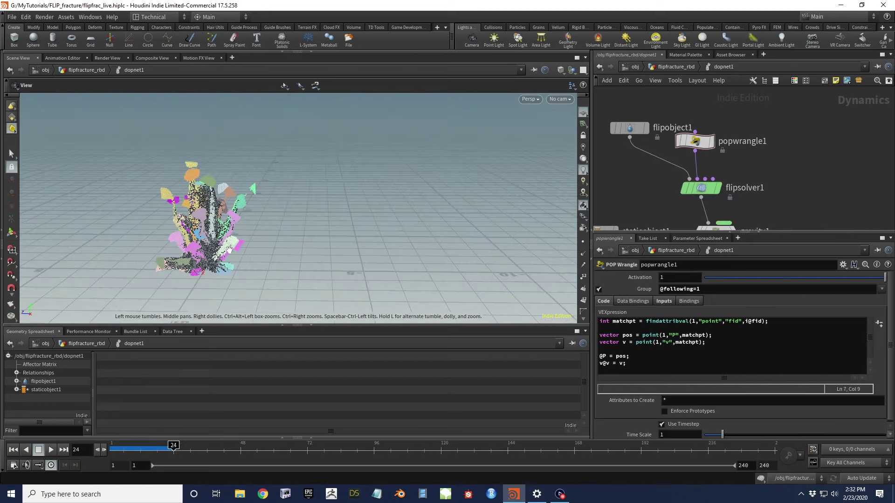
drag(199, 218, 266, 196)
scroll(185, 228, up, 5)
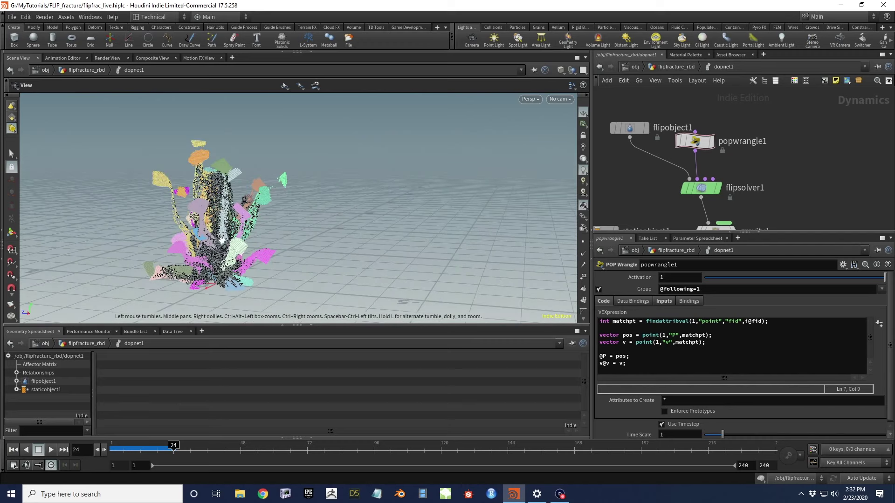
scroll(184, 229, down, 5)
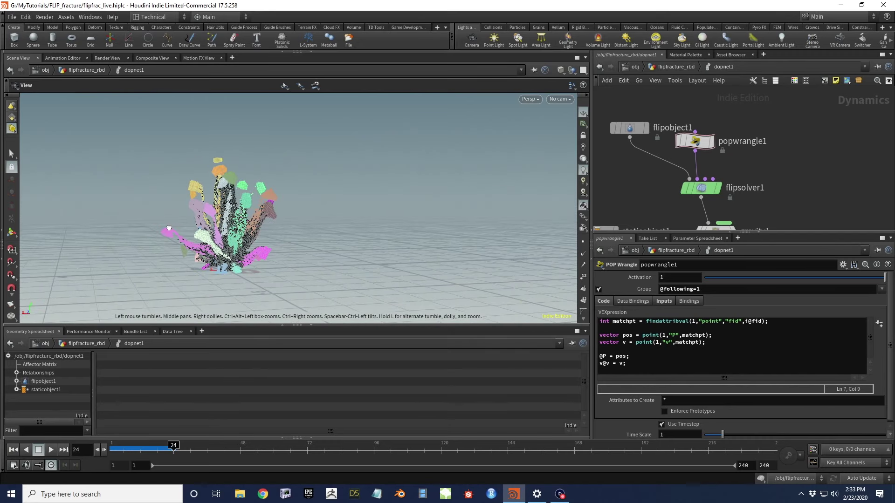
Replay the FLIP simulation from the start, view the particle column, and reset to frame 1
click(13, 450)
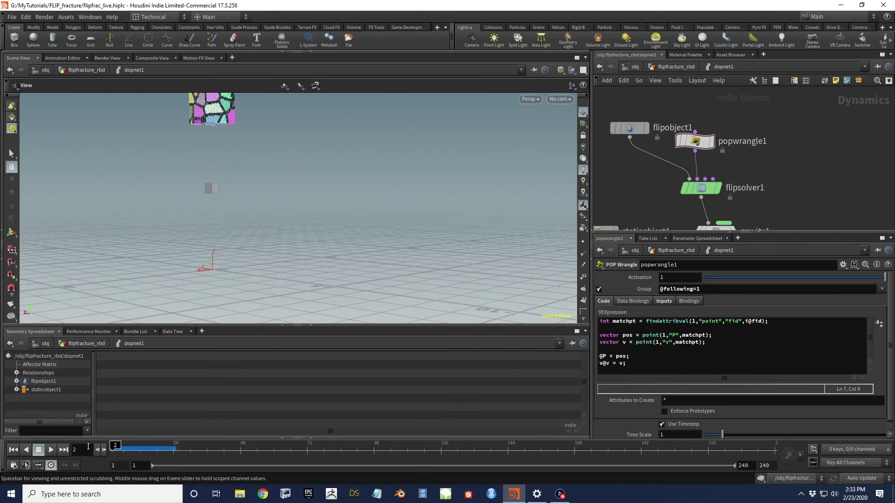
click(51, 449)
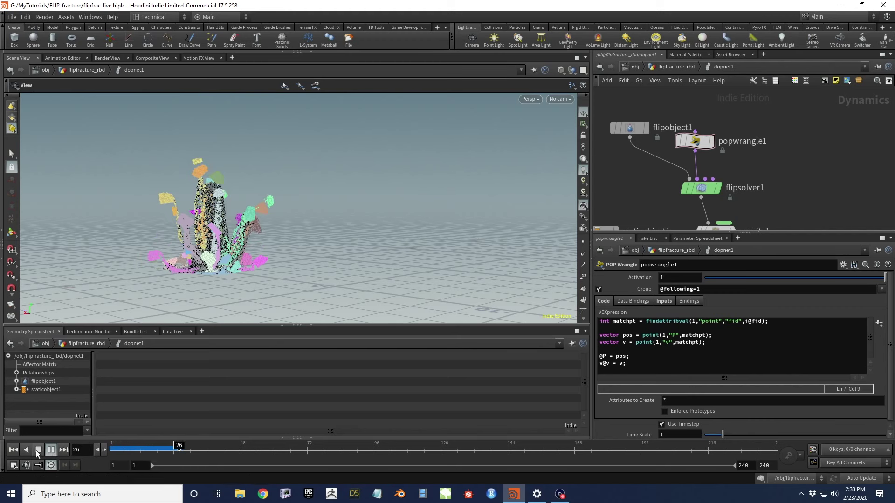
drag(217, 227, 328, 199)
drag(328, 229, 324, 261)
click(13, 450)
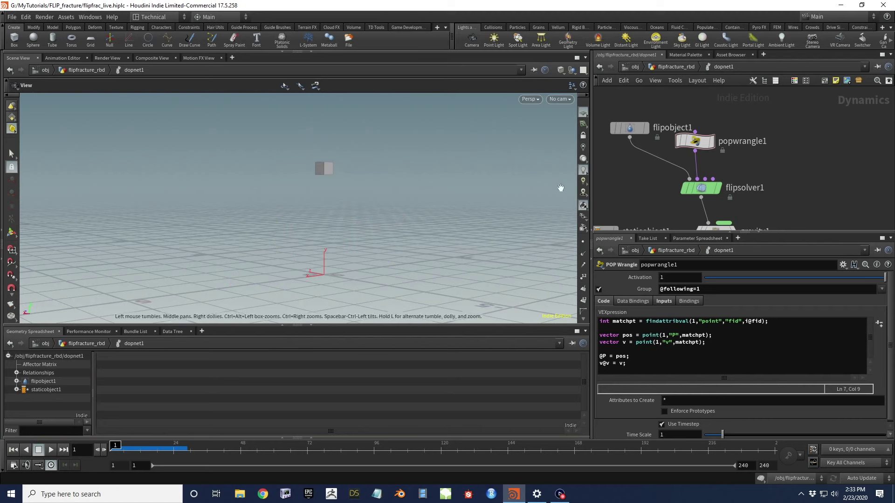
At the flipfracture_rbd level, display and select dopnet2, then scrub its RBD frames
drag(277, 223, 336, 206)
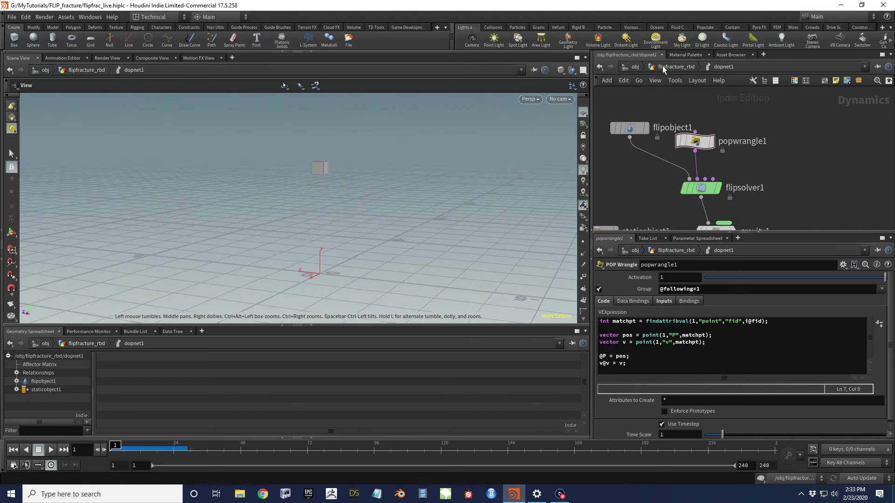
click(676, 67)
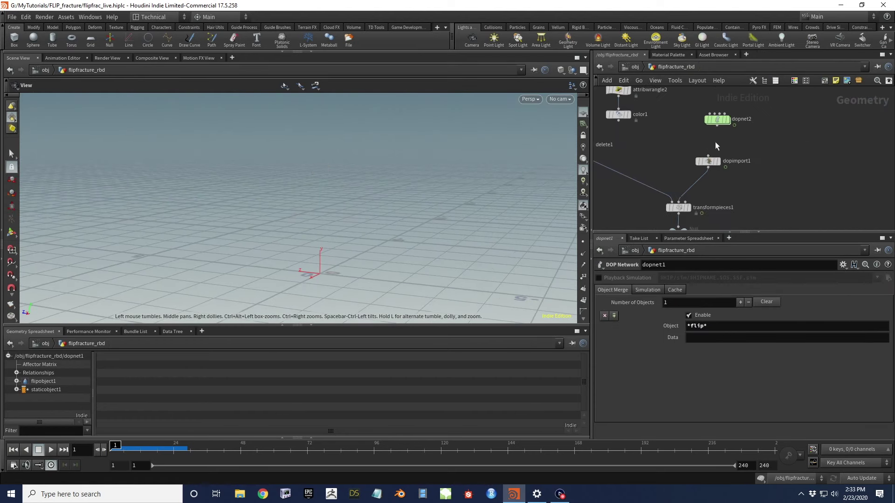
click(726, 119)
click(723, 120)
drag(131, 446, 110, 444)
drag(344, 163, 318, 229)
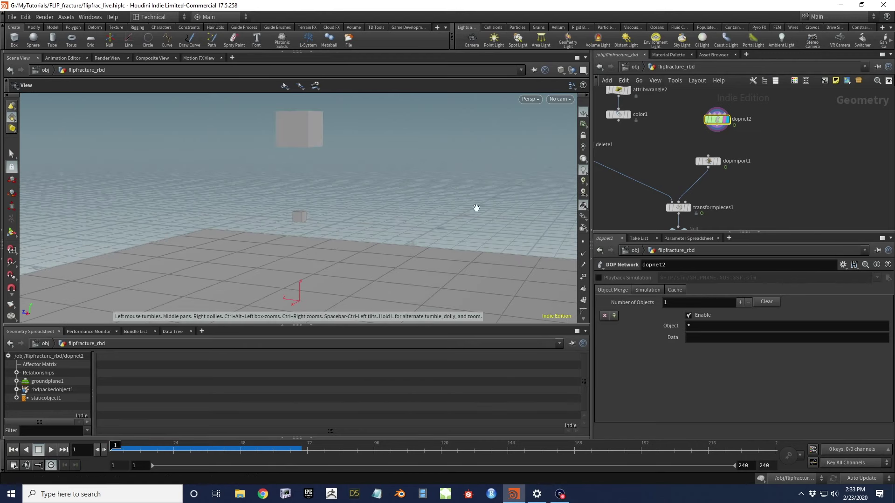
Pan around the network editor and reselect dopnet2 to show its parameters
middle_drag(739, 140, 762, 112)
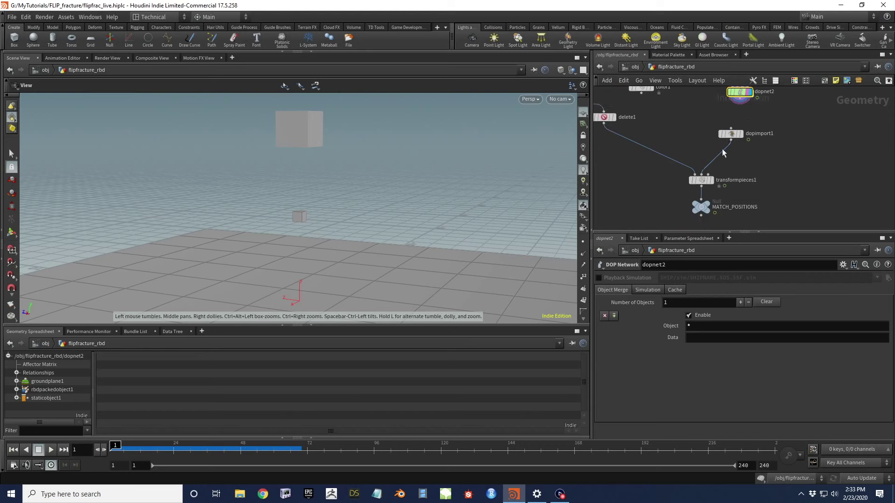
middle_drag(631, 176, 746, 138)
scroll(746, 137, down, 3)
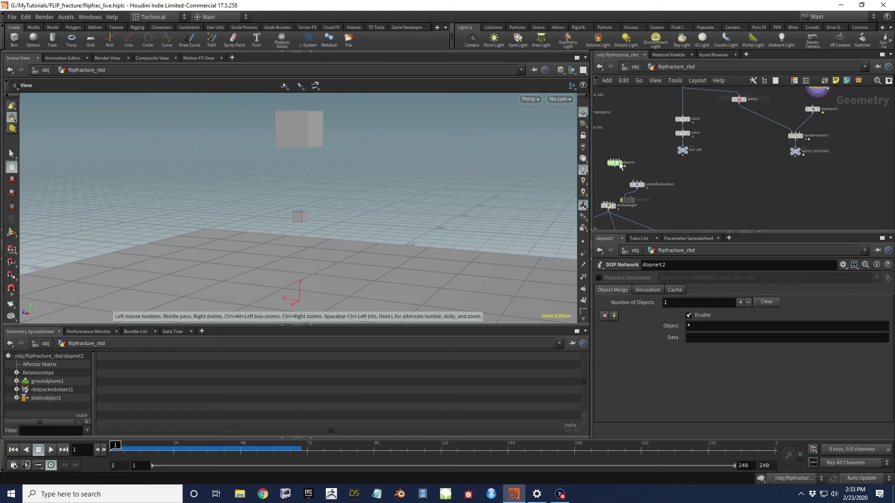
middle_drag(620, 161, 647, 188)
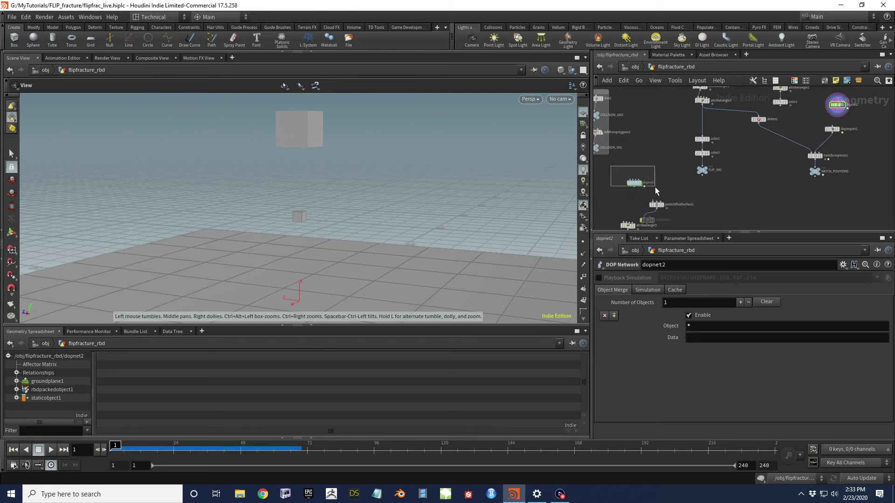
drag(654, 190, 653, 186)
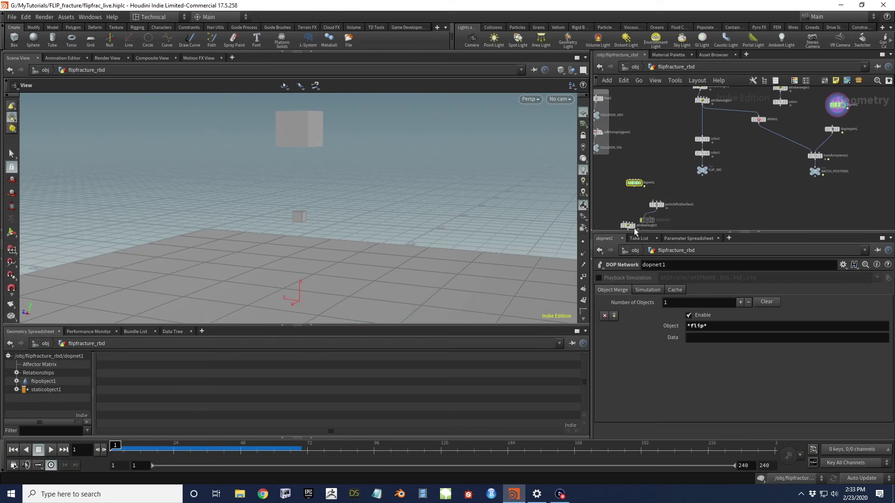
middle_drag(780, 167, 764, 177)
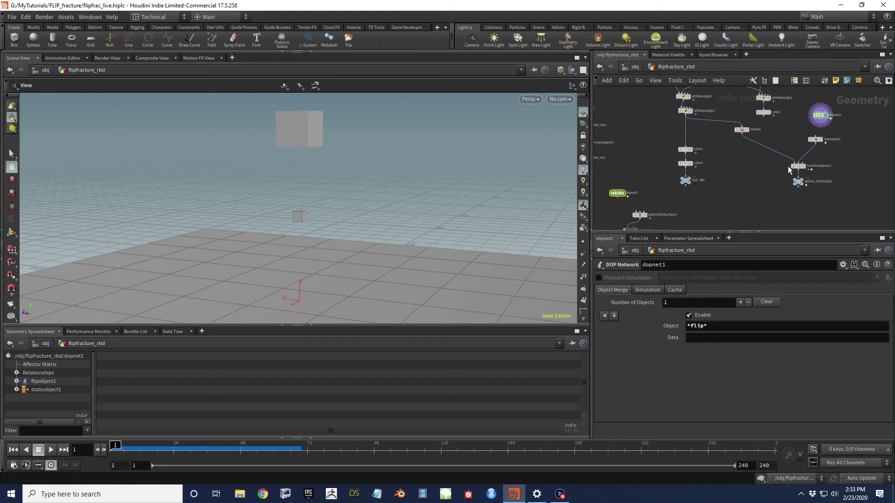
mouse_move(853, 153)
middle_down()
mouse_move(827, 171)
mouse_move(856, 151)
middle_up()
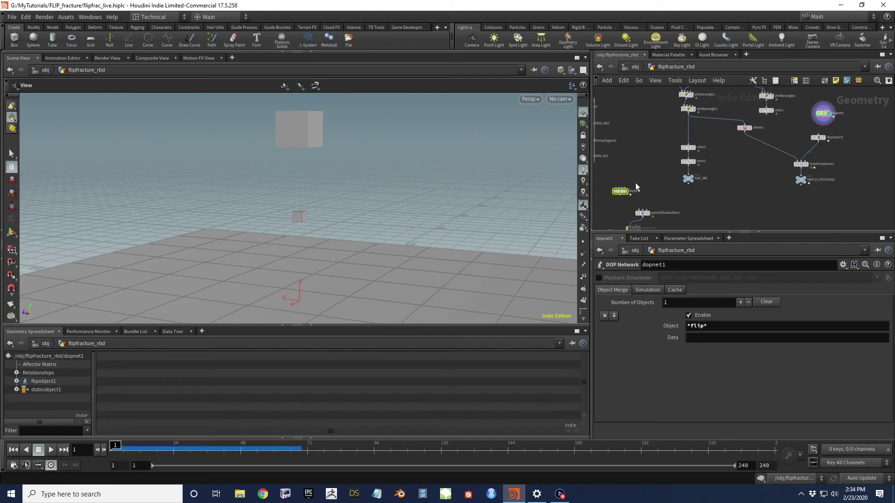
middle_drag(745, 175, 759, 158)
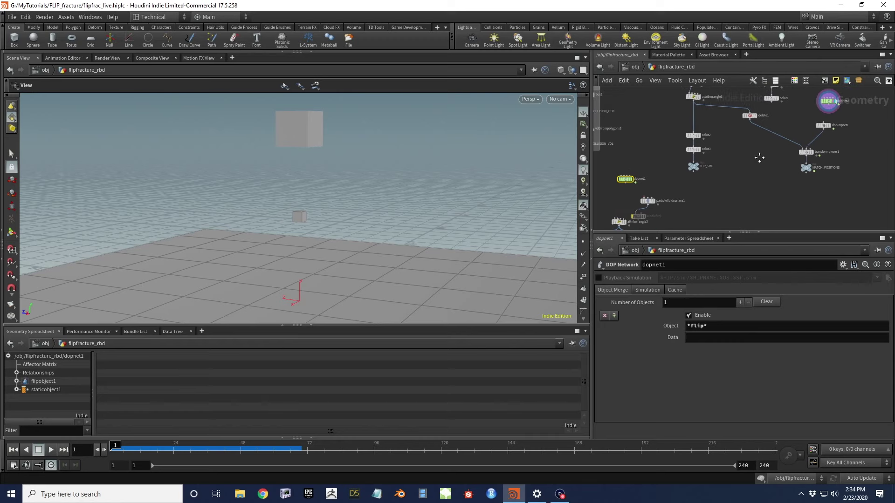
middle_drag(776, 146, 741, 139)
click(754, 152)
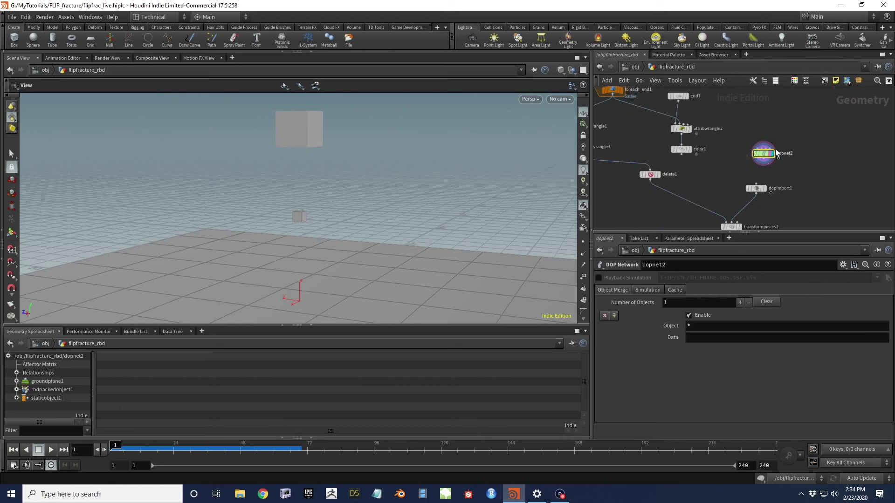
Set dopnet2's Scale Time to .25, play the slowed fracture to frame 125, then rewind
click(650, 291)
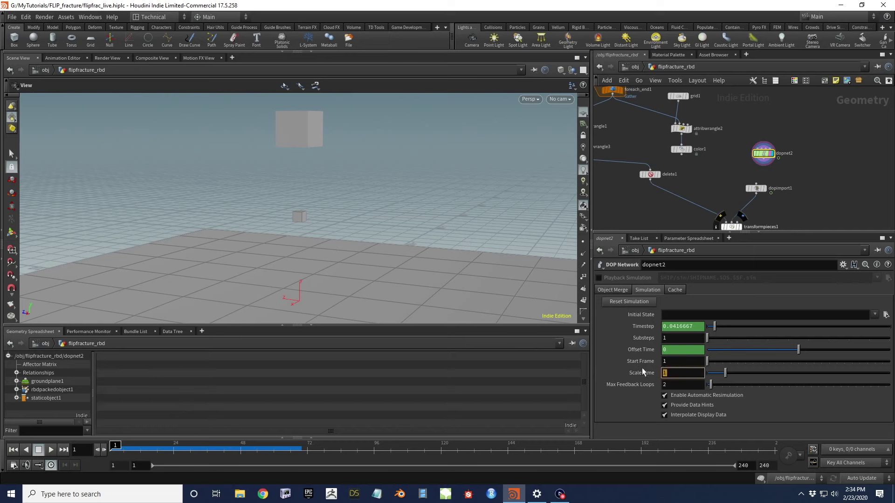
text(.25)
key(Return)
key(Up)
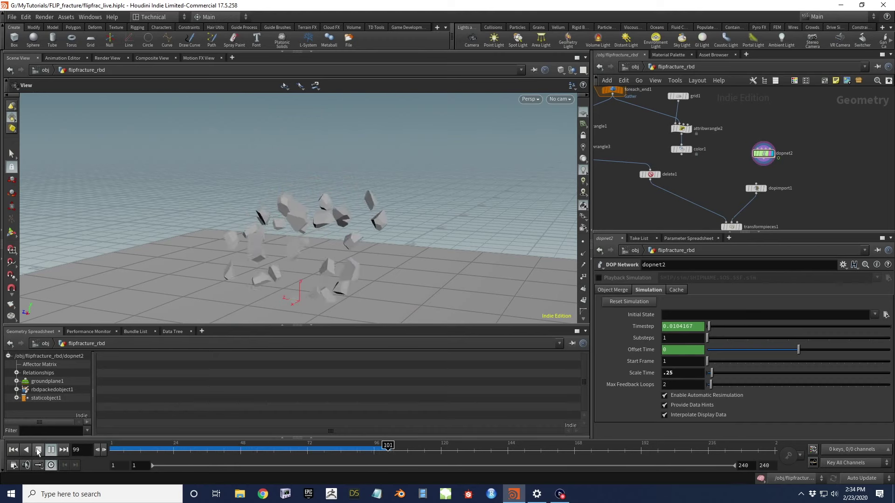
click(38, 451)
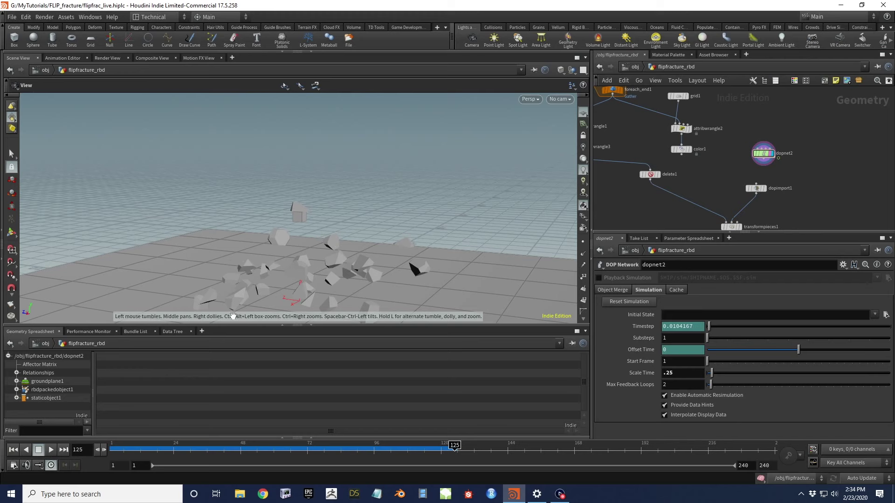
click(13, 450)
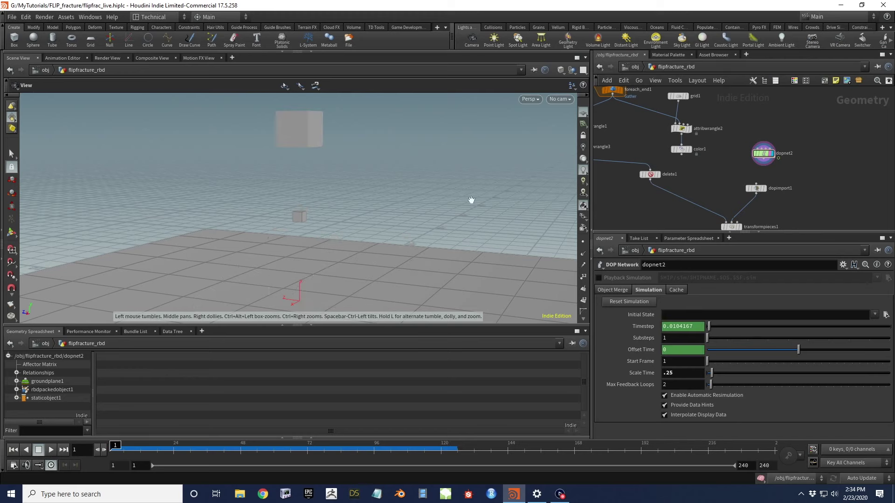
scroll(654, 175, down, 3)
scroll(673, 178, up, 4)
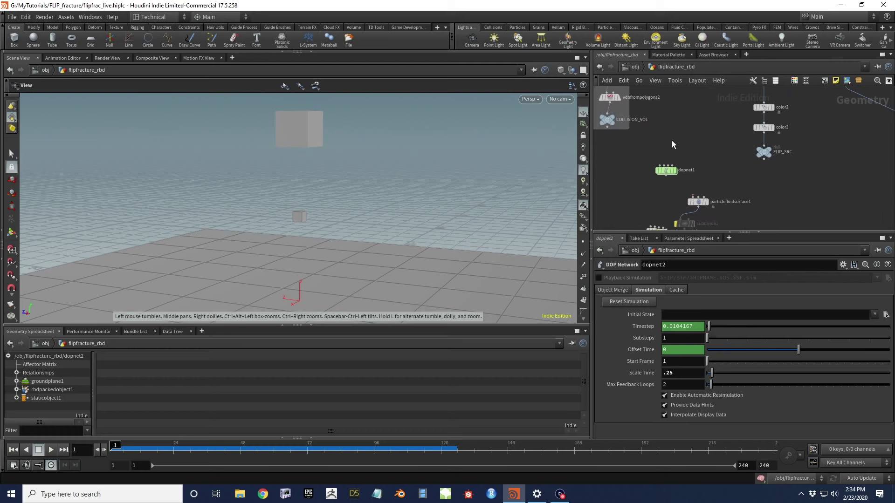
Display and select dopnet1, then play the FLIP simulation to frame 24
click(676, 177)
click(662, 177)
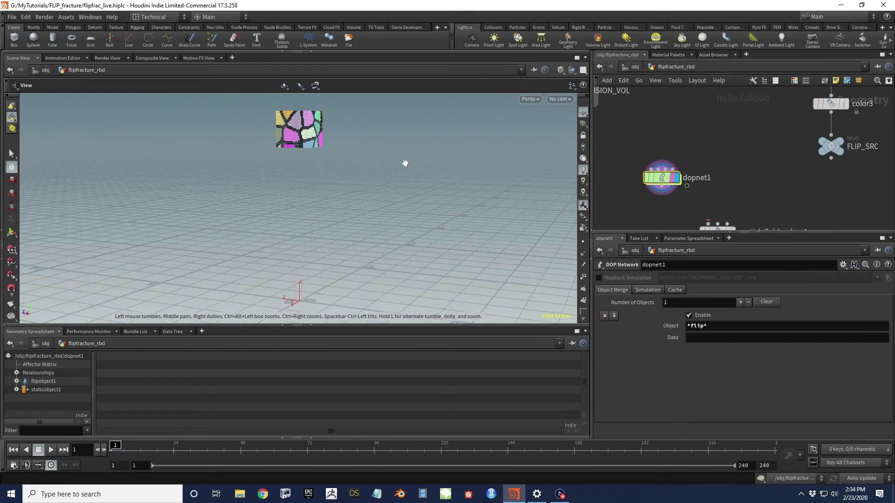
scroll(338, 166, down, 2)
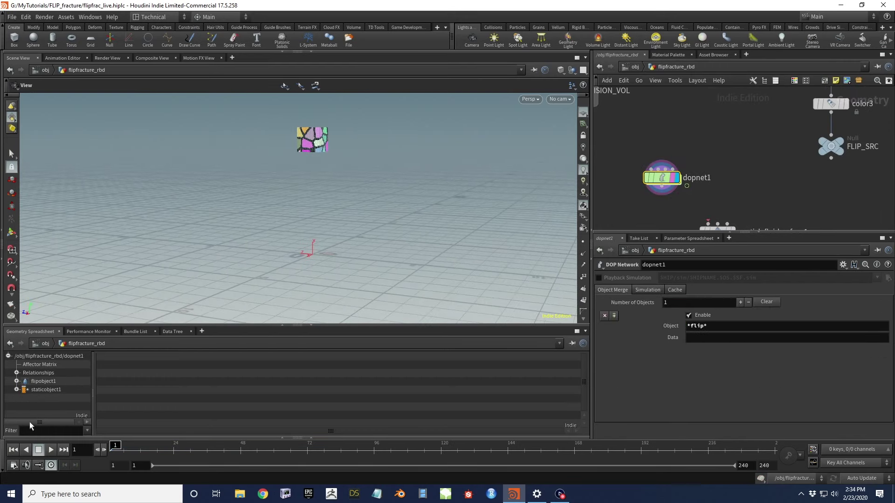
click(50, 450)
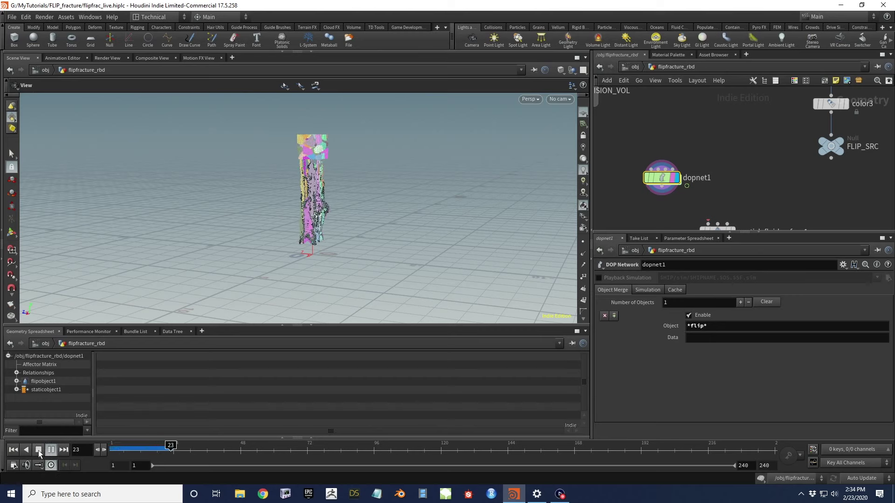
click(38, 450)
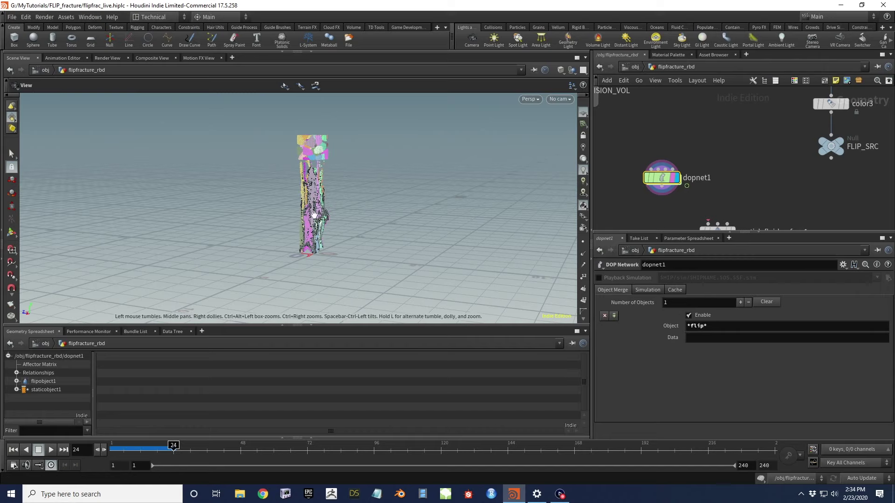
Orbit around the fractured particle column, then rewind to frame 1
drag(311, 206, 368, 172)
drag(299, 262, 379, 215)
drag(440, 199, 314, 198)
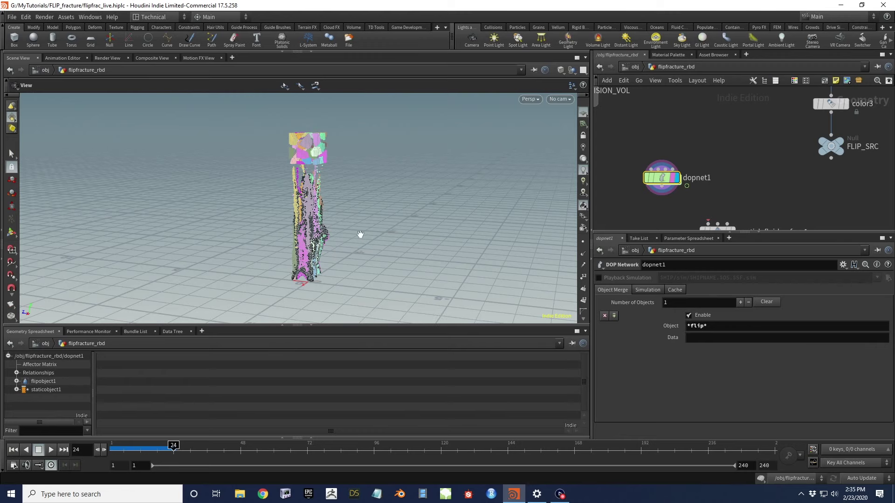
drag(305, 219, 312, 202)
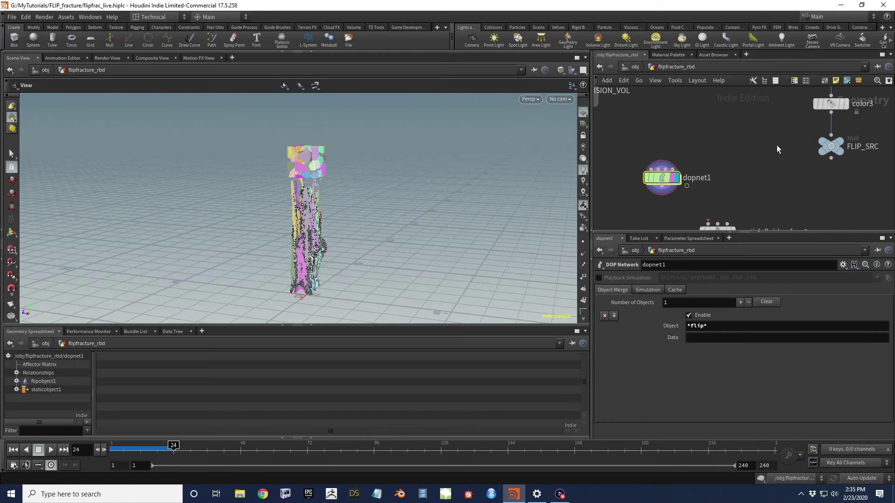
scroll(777, 148, down, 6)
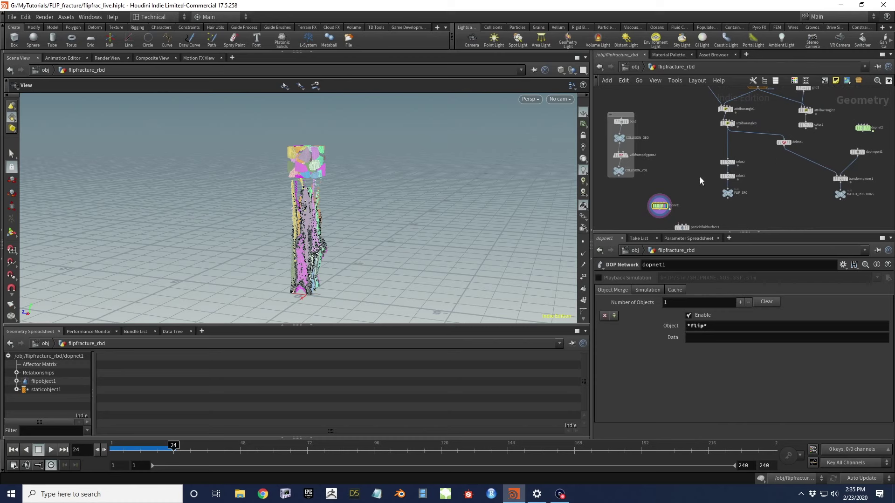
middle_drag(700, 177, 711, 144)
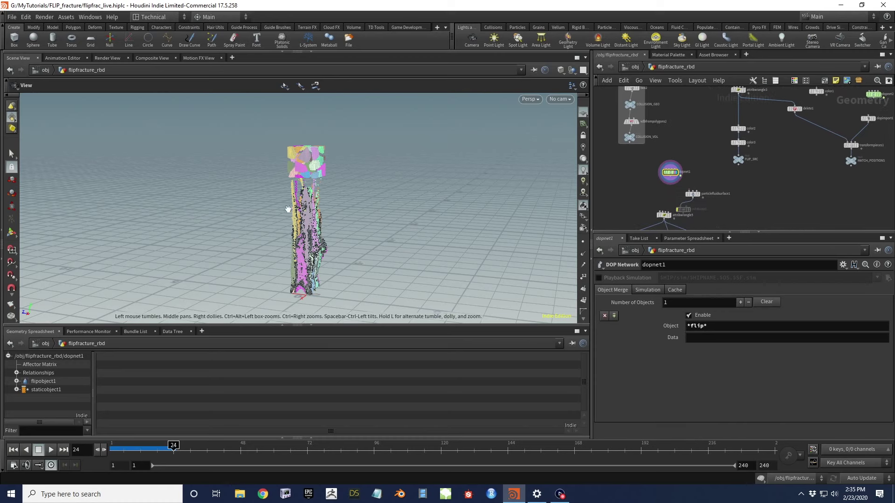
drag(305, 176, 327, 163)
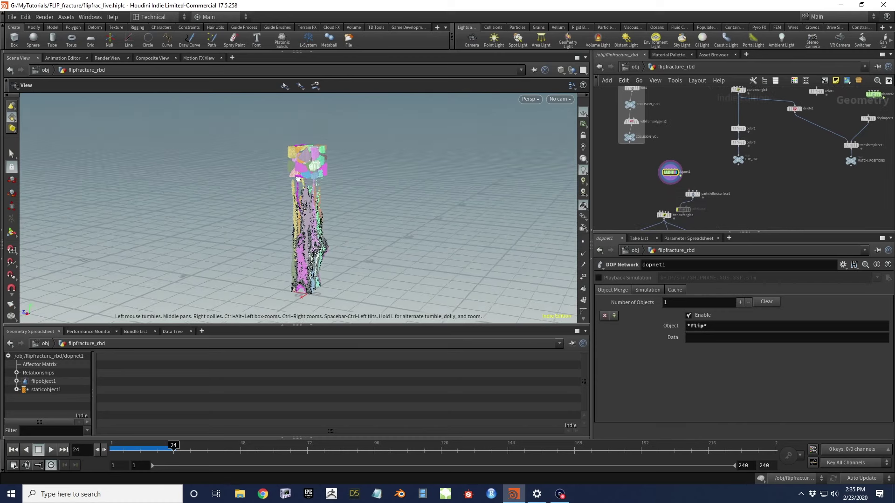
click(13, 450)
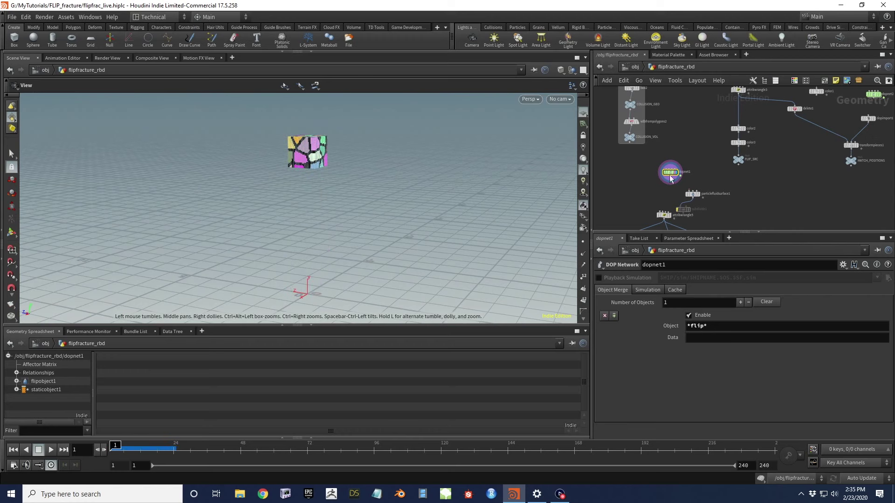
scroll(657, 164, up, 4)
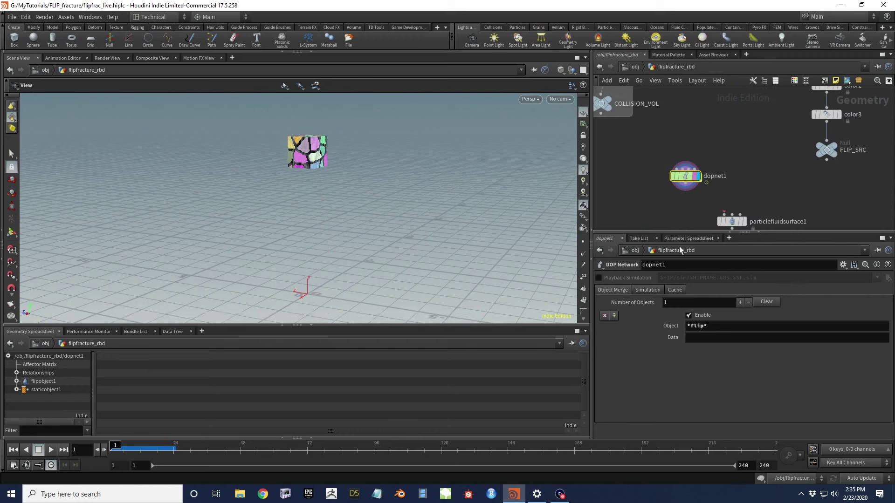
Set dopnet1's Scale Time to .25 on its Simulation tab
click(648, 290)
click(680, 372)
text(.25)
key(Return)
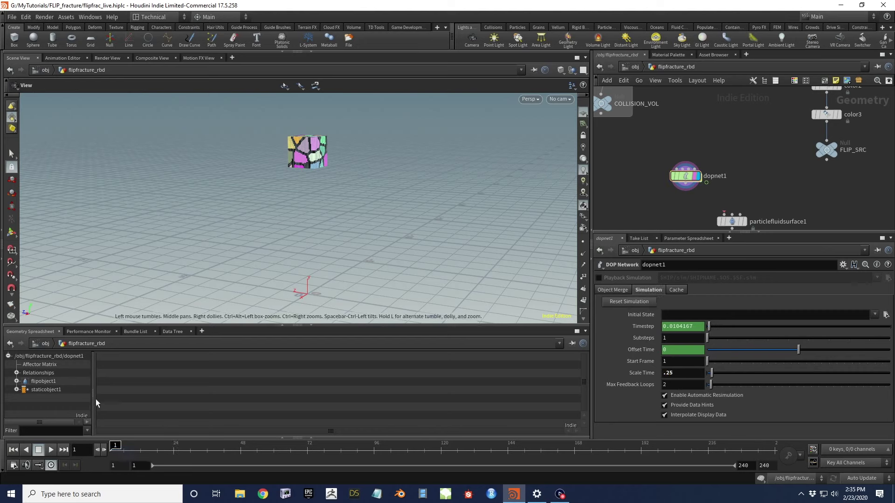
Play the slowed FLIP sim to frame 85, orbit around the particle spray, then rewind
click(49, 450)
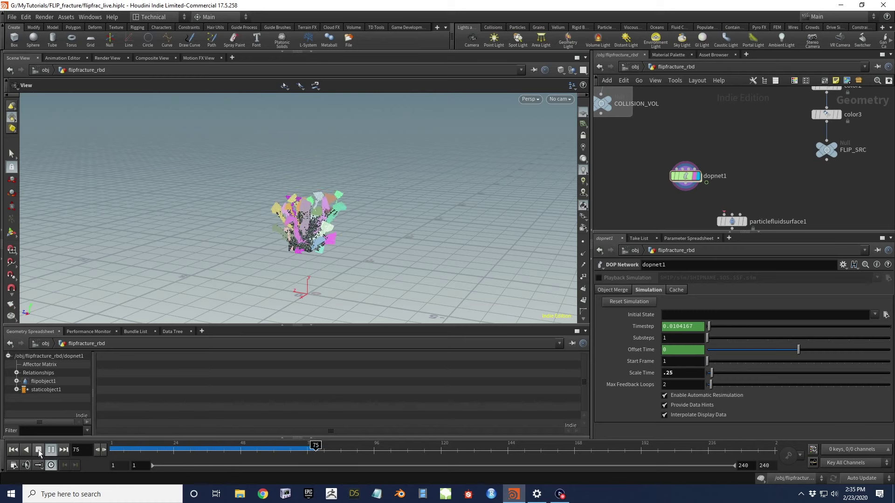
click(38, 450)
scroll(389, 223, up, 5)
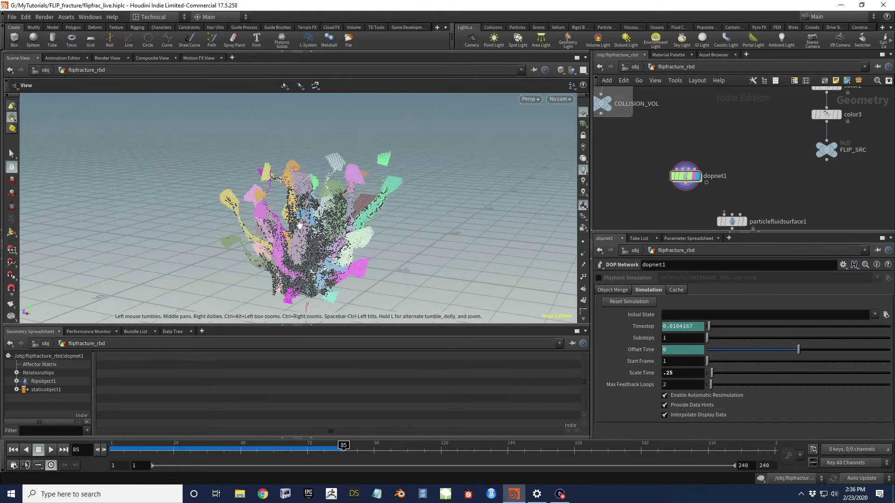
scroll(357, 206, up, 5)
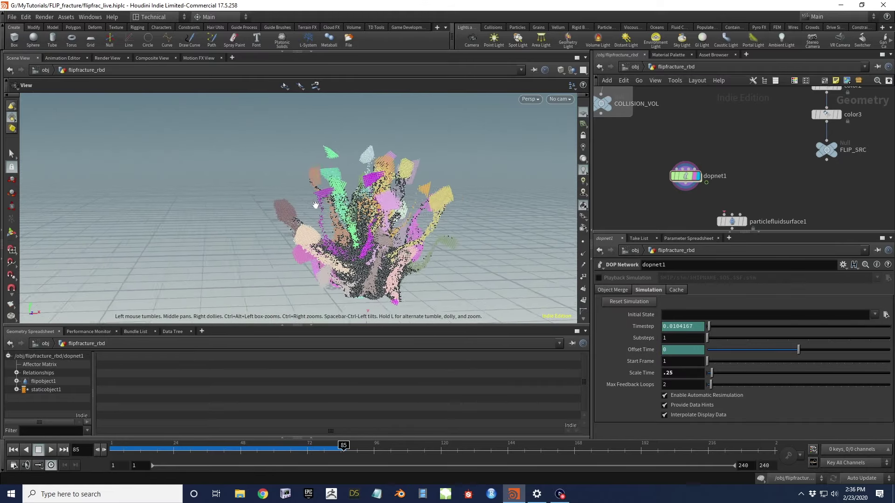
drag(357, 205, 178, 184)
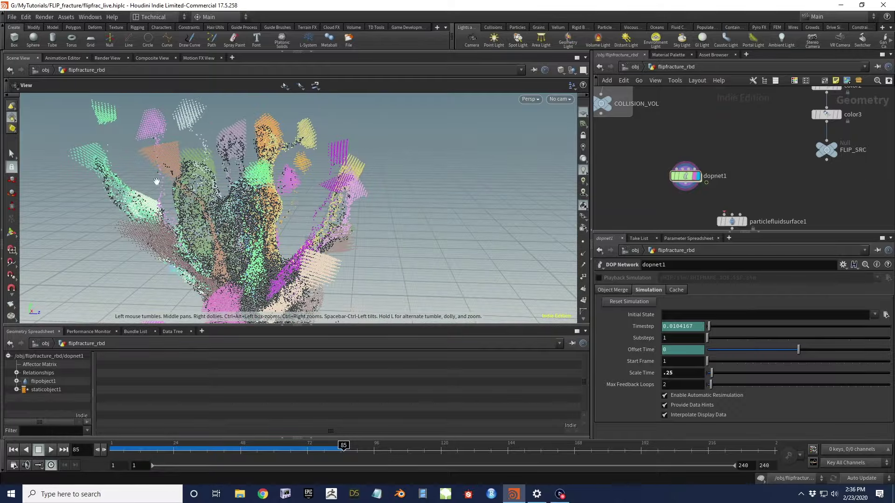
drag(105, 159, 256, 162)
drag(310, 256, 28, 279)
click(18, 449)
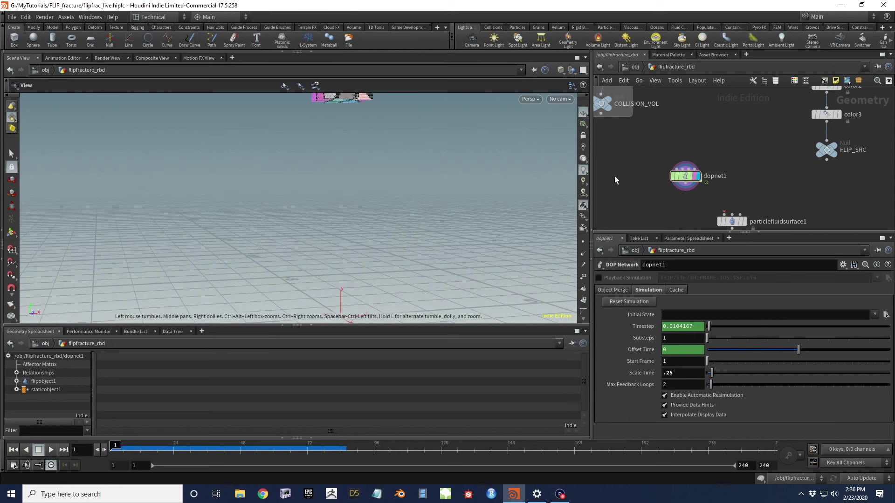
Raise flipsolver1's Surface Oversampling from 4 to 8, then return to flipfracture_rbd
double_click(704, 178)
middle_drag(642, 189, 665, 138)
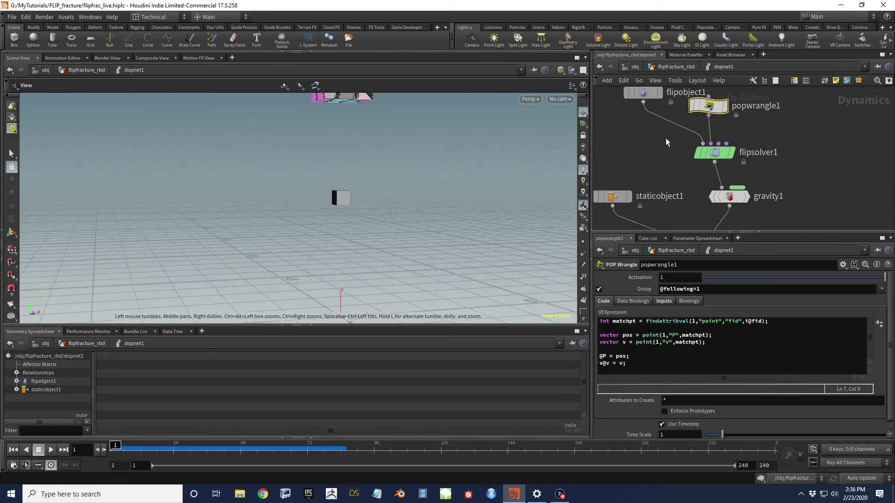
click(714, 153)
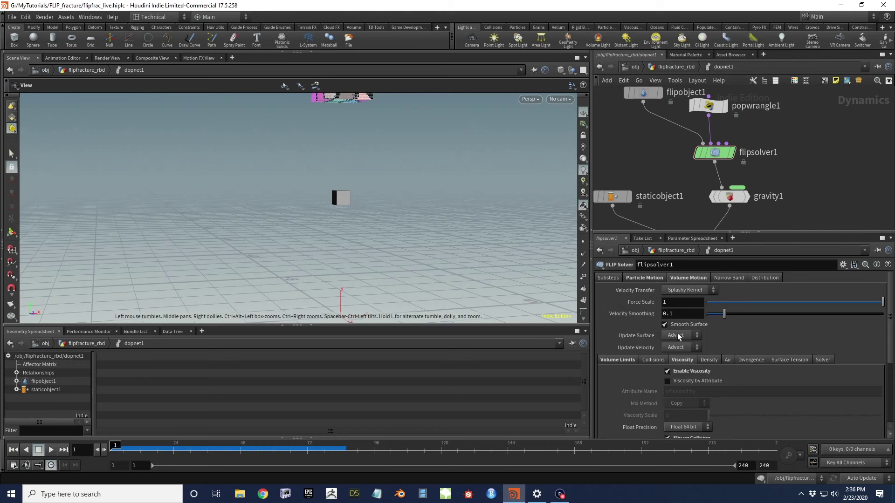
click(645, 278)
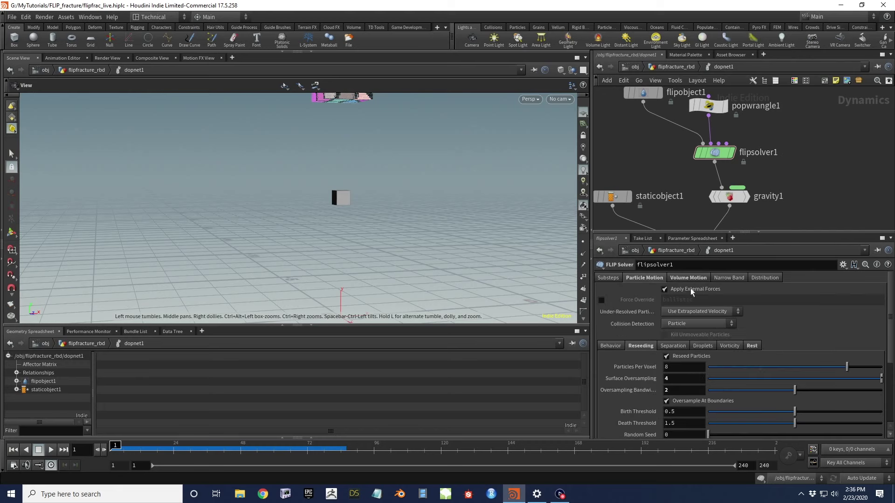
click(667, 378)
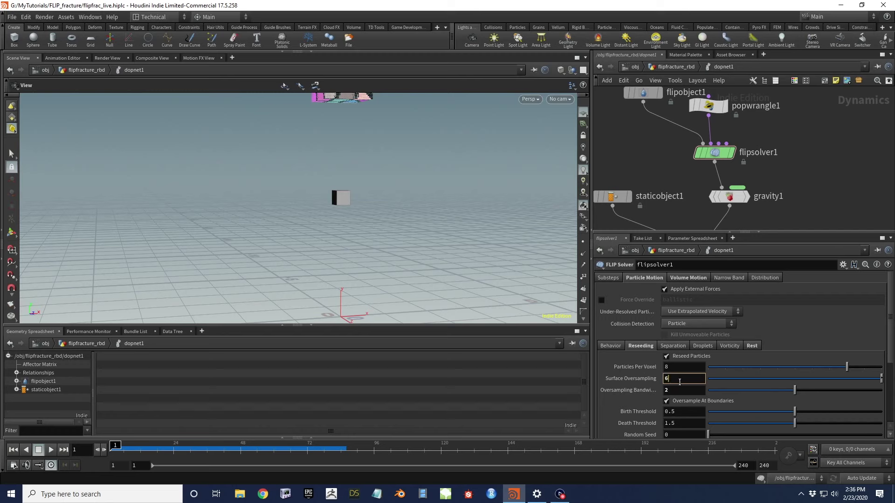
text(8)
key(Return)
drag(363, 210, 400, 166)
click(676, 67)
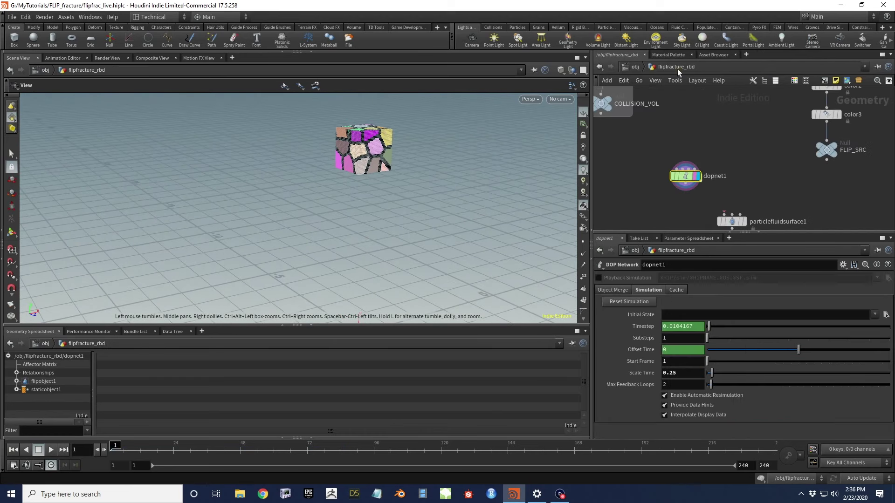
On the PARAM null, set Min Depth to -0.08 and Particle Separation to 0.024
scroll(690, 154, down, 5)
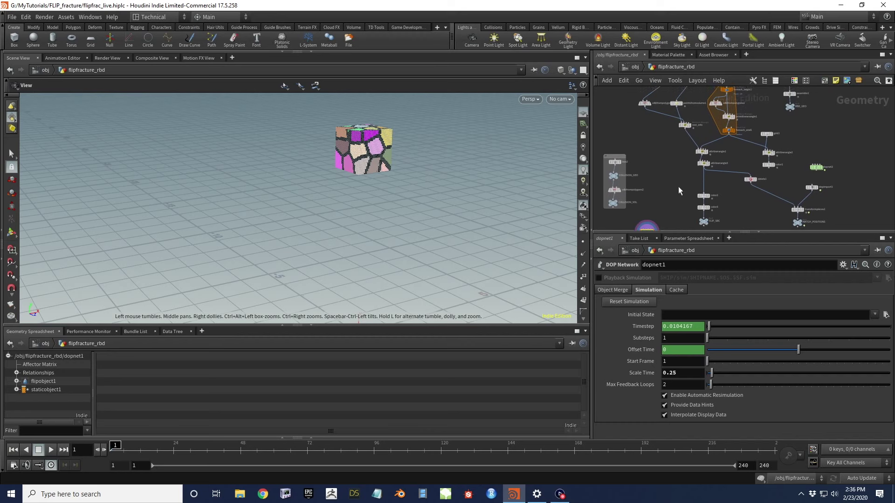
scroll(680, 166, up, 3)
click(721, 163)
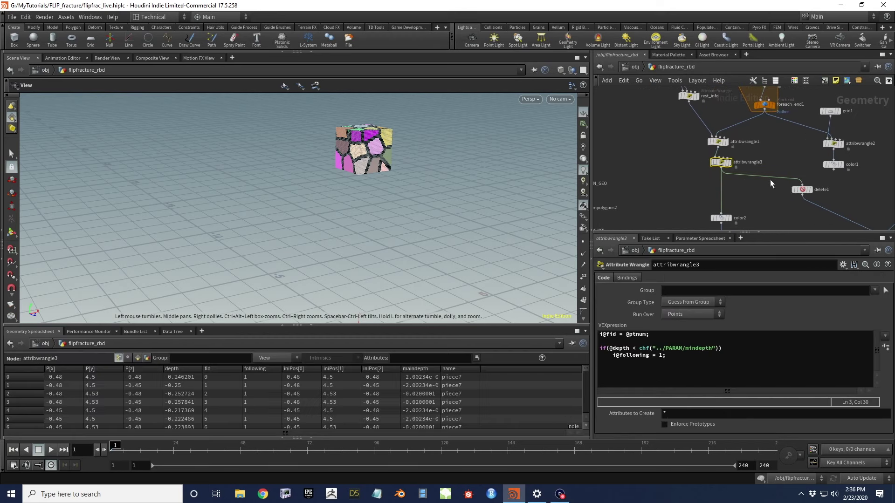
middle_drag(667, 183, 671, 240)
middle_drag(673, 110, 681, 185)
click(656, 158)
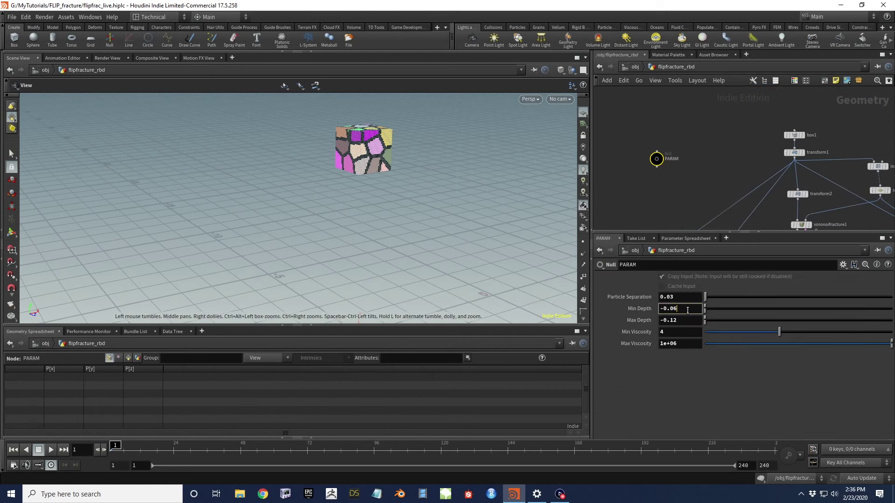
key(Return)
Look inside the color1 node at the fractured plane, then return to flipfracture_rbd
middle_drag(683, 196, 657, 139)
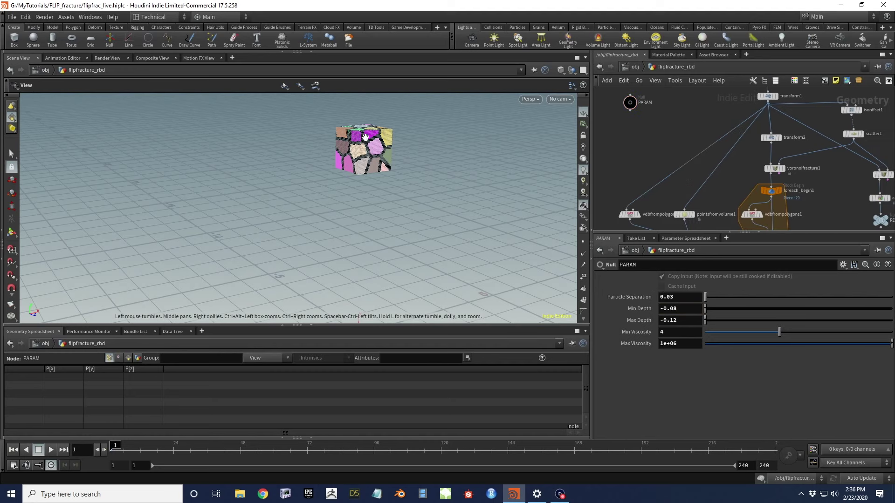
middle_drag(839, 226, 790, 162)
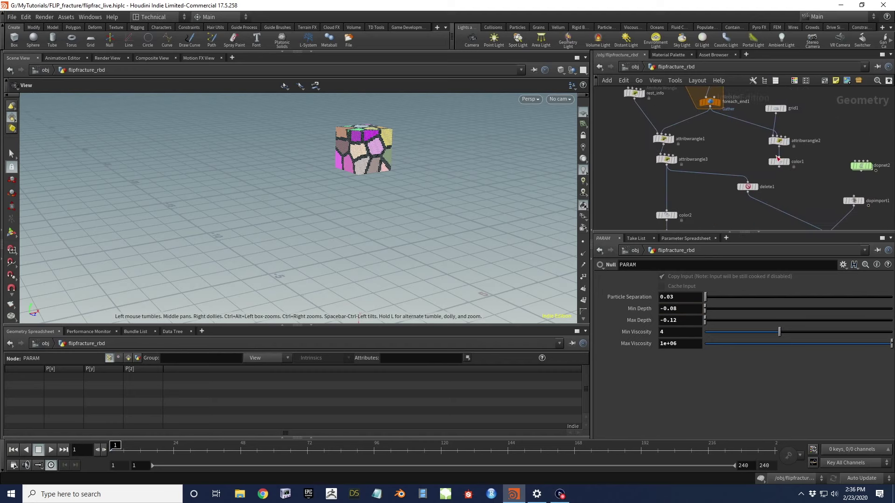
double_click(784, 161)
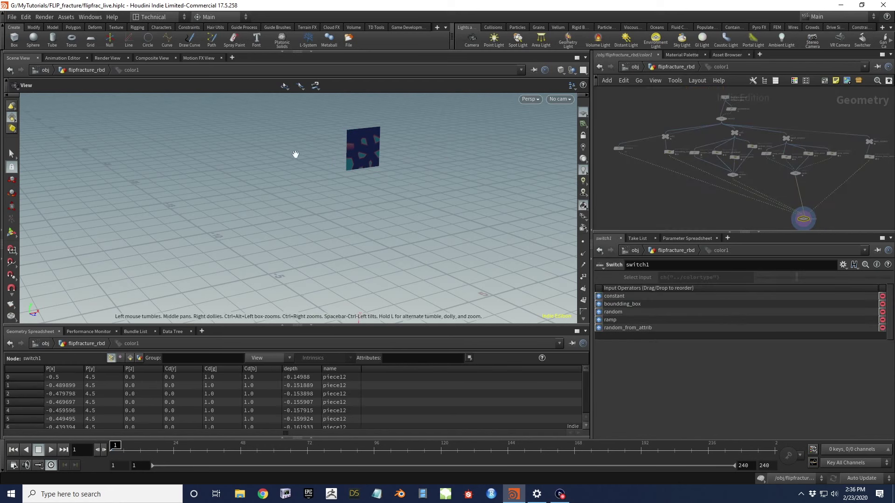
scroll(356, 182, up, 3)
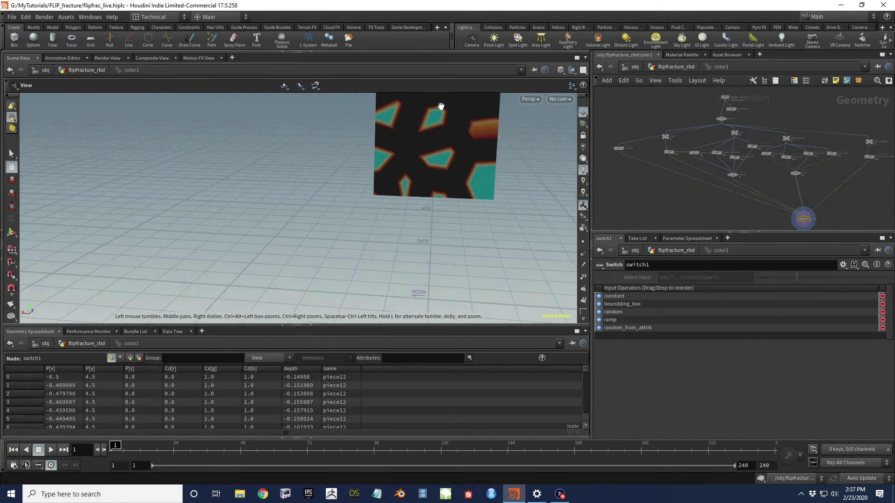
middle_drag(465, 124, 437, 174)
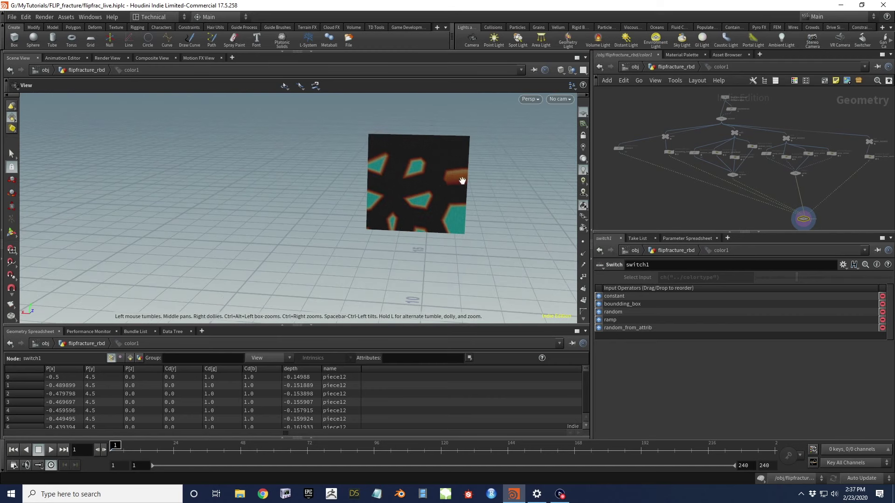
click(676, 67)
Review the fracture and pointsfromvolume1 nodes, then select dopnet1 to view the denser particles
middle_drag(665, 163, 732, 176)
scroll(744, 149, down, 1)
middle_drag(743, 127, 697, 148)
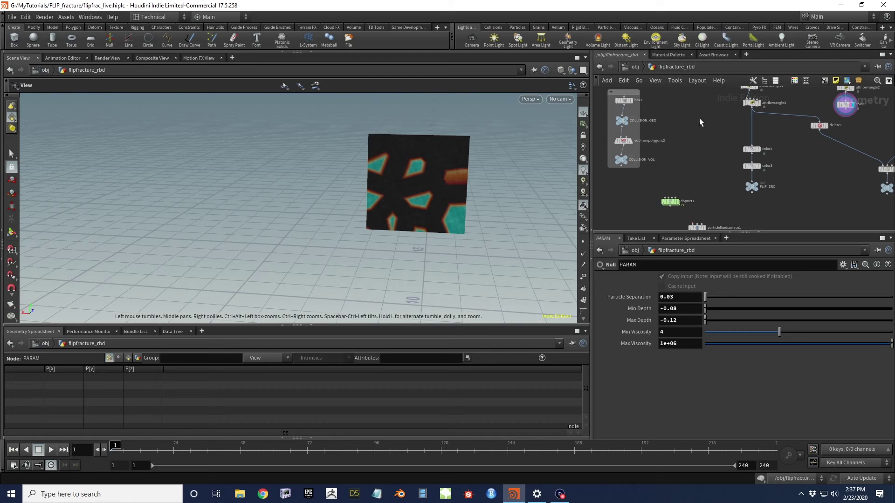
key(f)
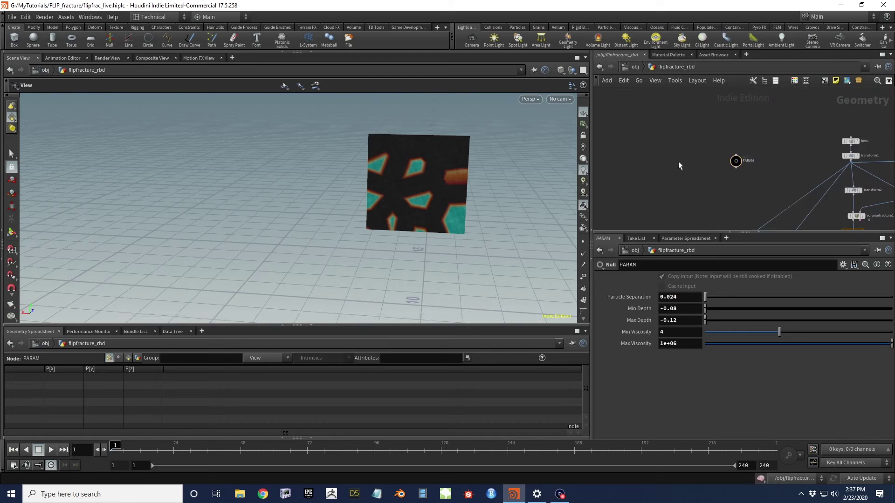
middle_drag(707, 197, 666, 195)
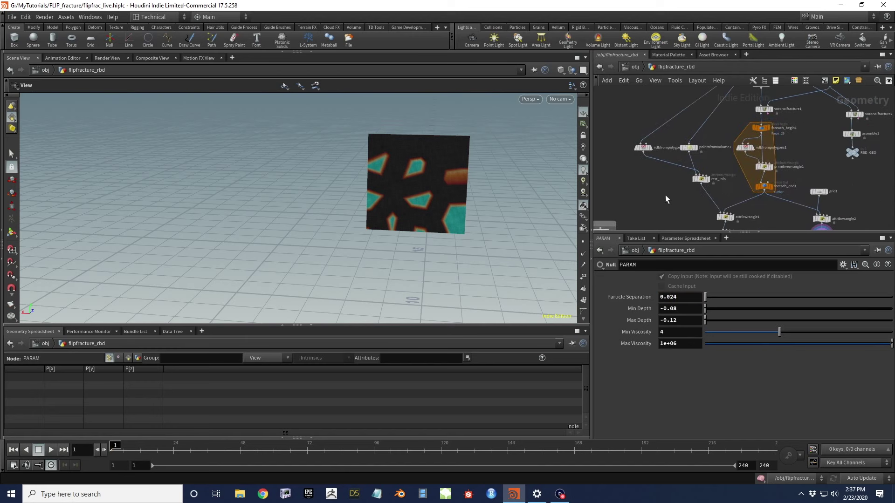
middle_click(689, 151)
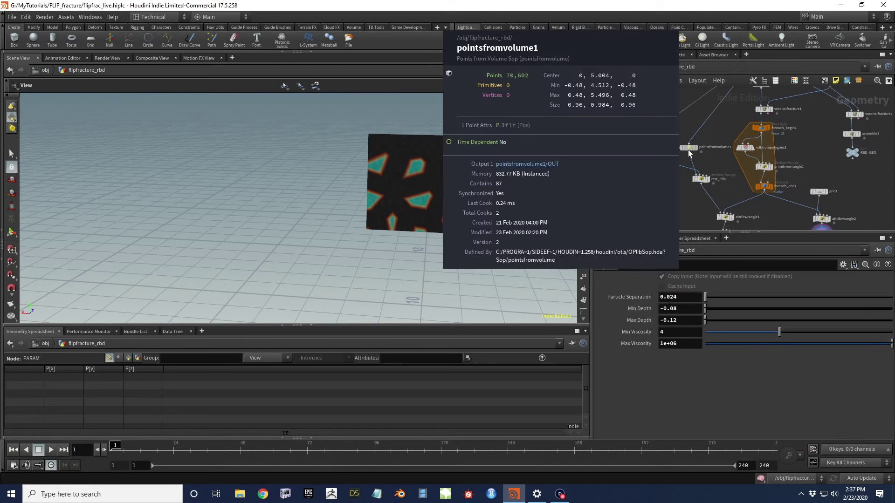
middle_drag(689, 152, 642, 120)
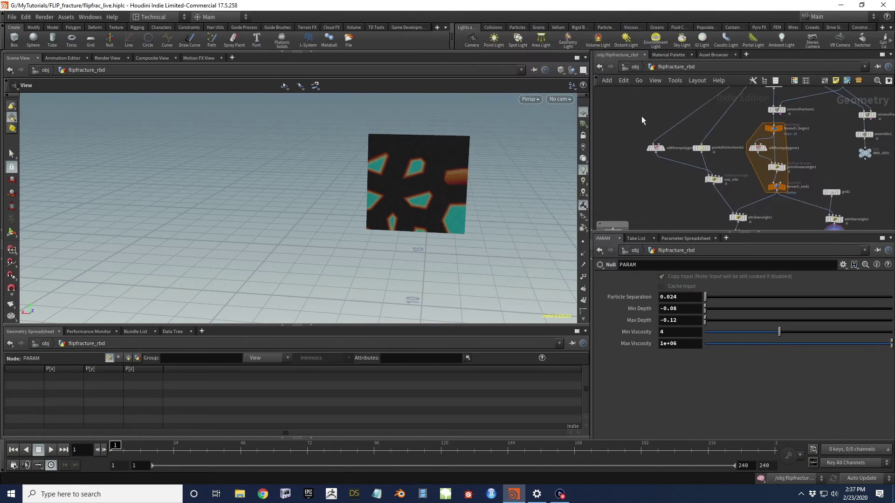
middle_drag(694, 201, 685, 139)
middle_drag(662, 196, 620, 154)
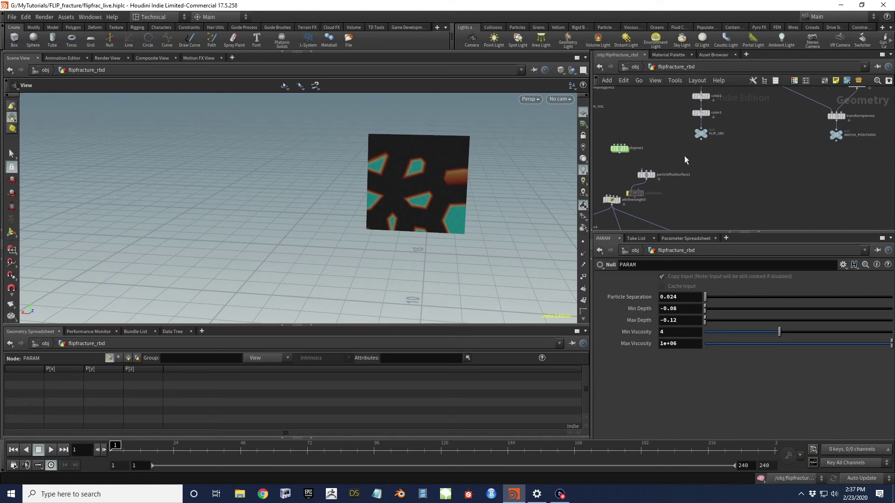
click(615, 151)
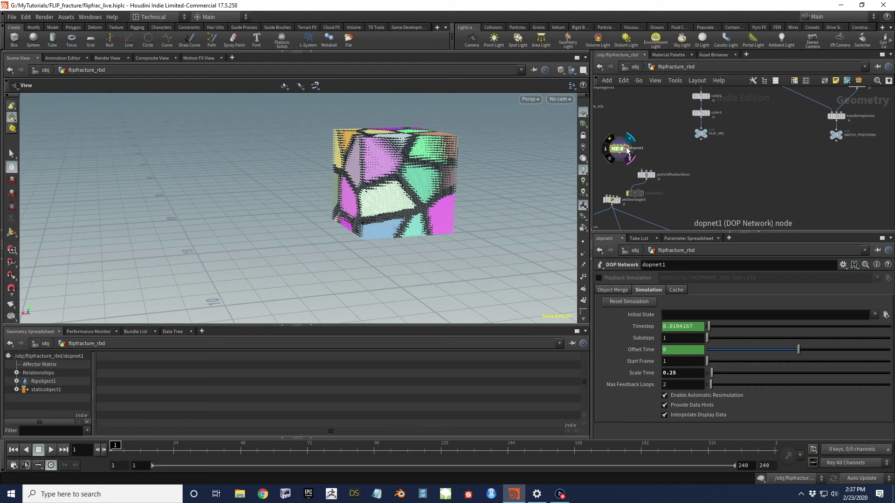
Inside dopnet1, set flipobject1's Physical Viscosity to 32
double_click(618, 149)
click(644, 92)
middle_drag(648, 139, 709, 159)
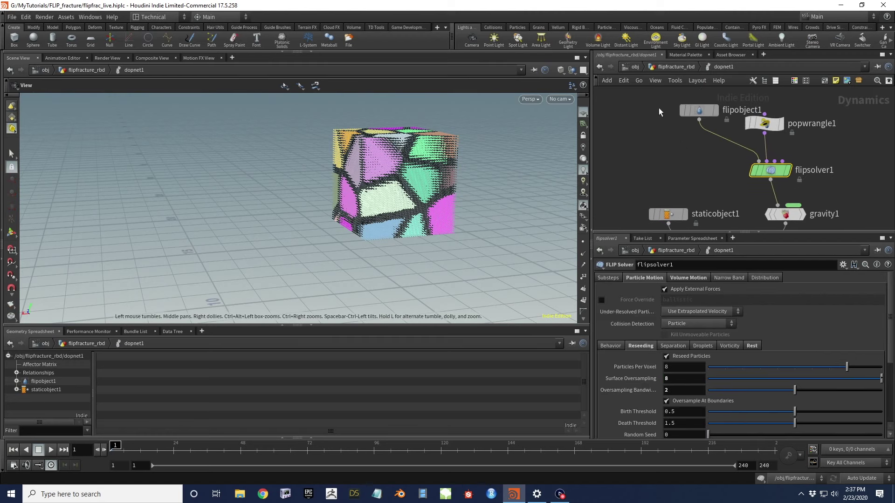
click(666, 285)
click(687, 367)
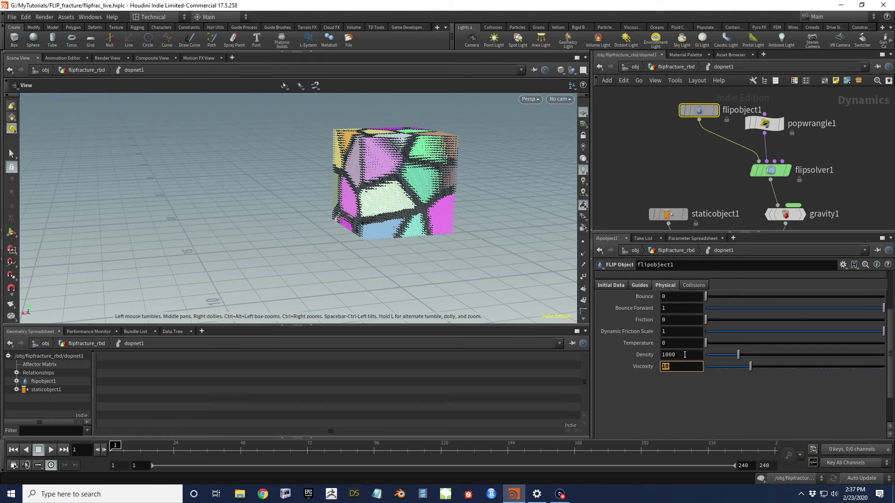
key(Return)
scroll(409, 204, down, 5)
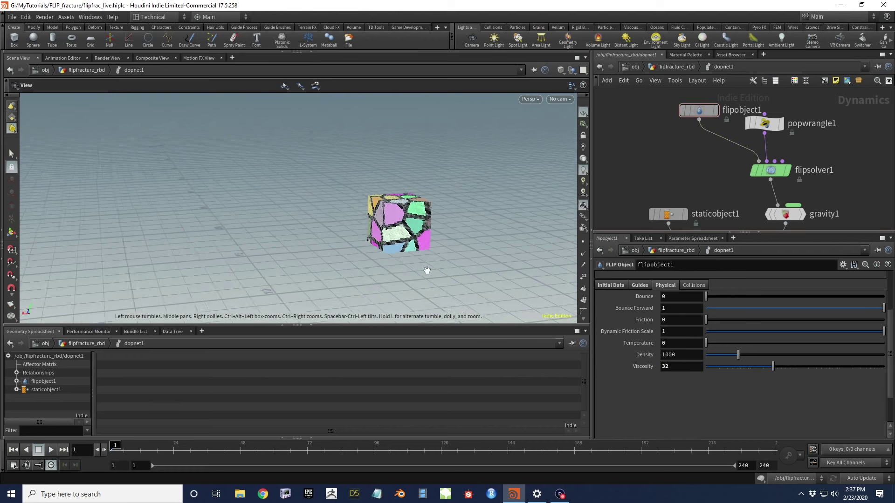
middle_drag(410, 203, 330, 194)
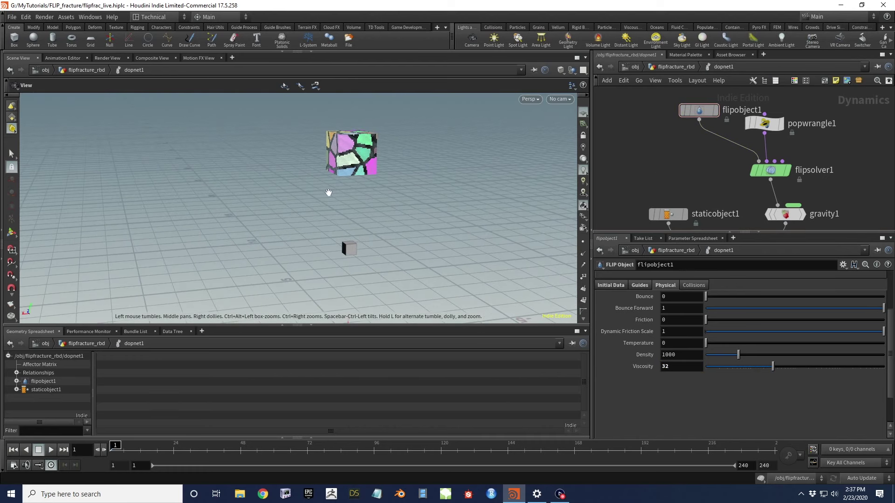
Play the simulation and orbit around the particle burst at frame 85
click(52, 450)
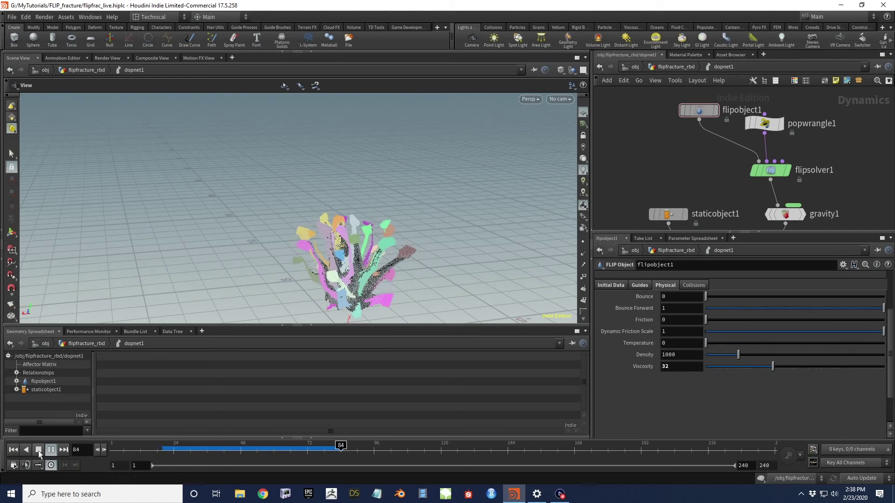
mouse_move(352, 280)
mouse_down()
mouse_move(381, 208)
mouse_move(363, 279)
mouse_up()
drag(346, 446, 248, 445)
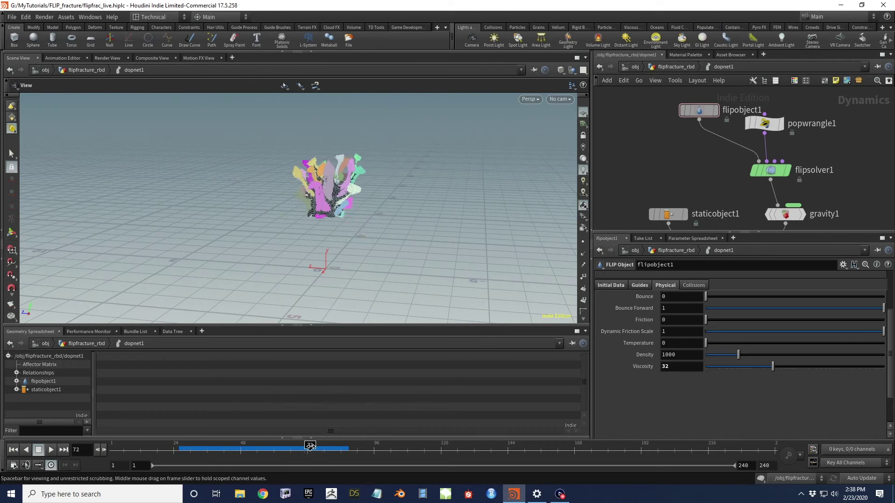
drag(344, 445, 345, 445)
scroll(345, 183, up, 2)
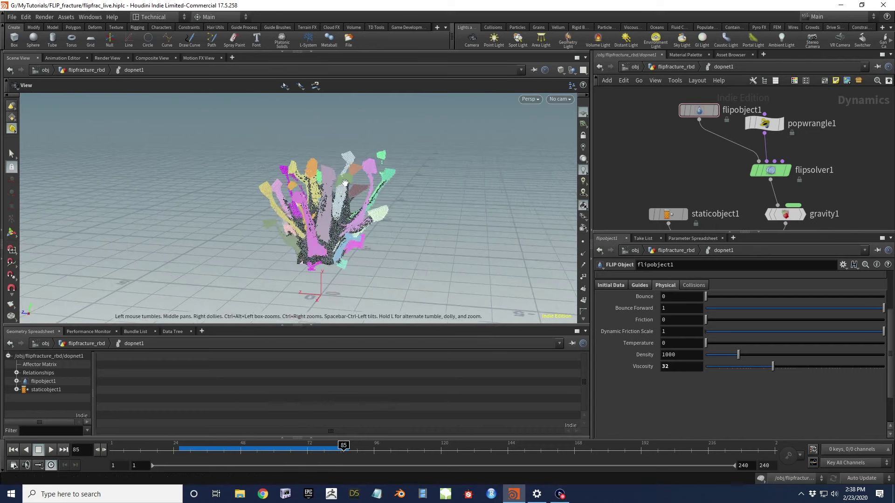
drag(376, 197, 426, 185)
drag(323, 212, 361, 194)
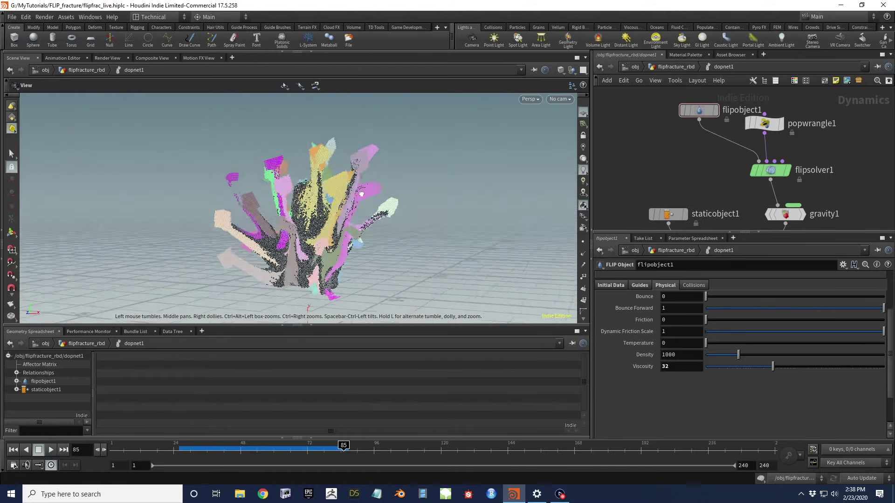
drag(489, 195, 394, 214)
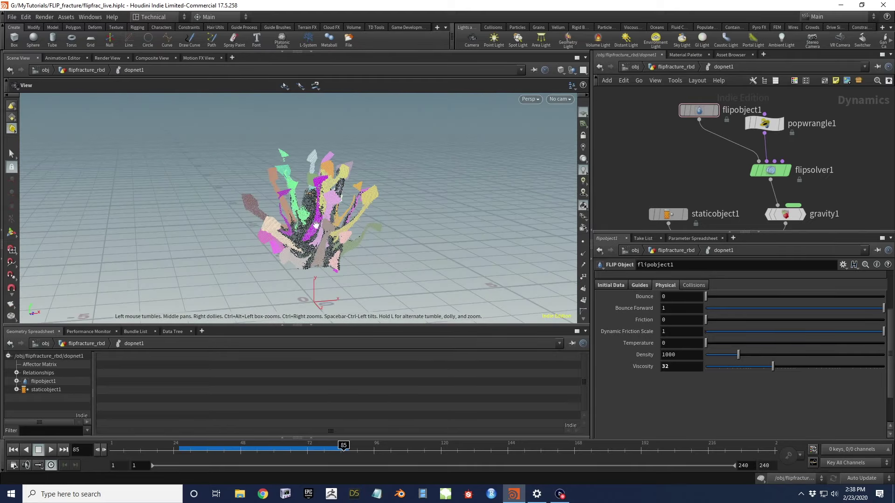
drag(315, 225, 384, 177)
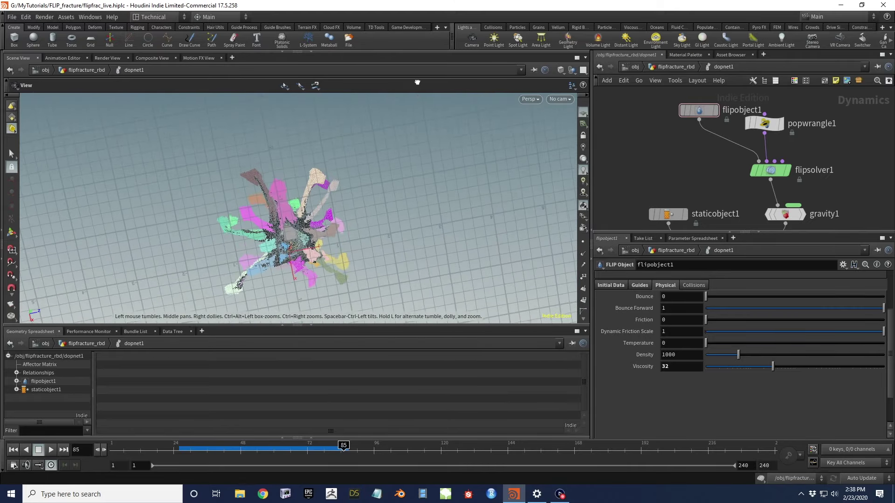
right_drag(266, 230, 345, 197)
drag(345, 197, 351, 142)
drag(315, 194, 332, 197)
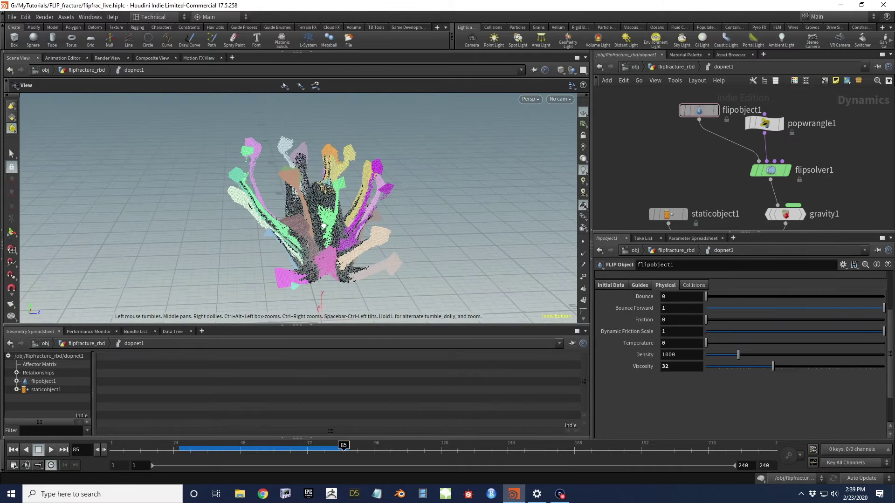
drag(323, 227, 382, 210)
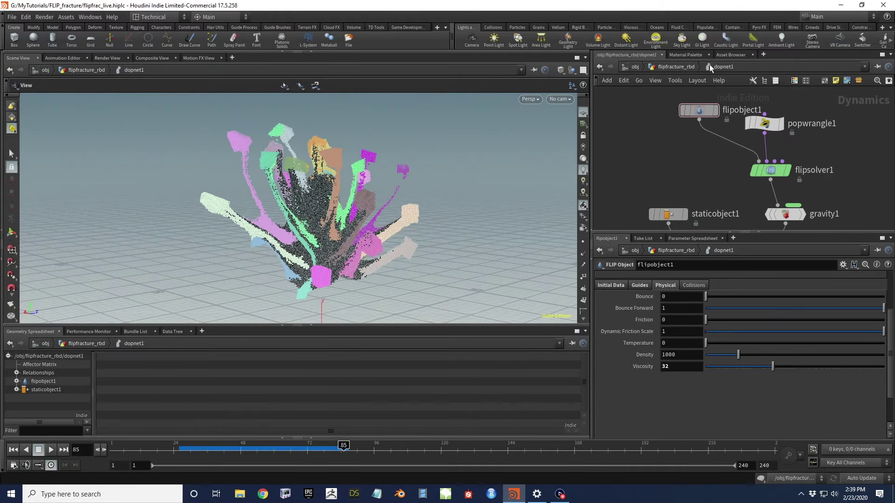
Back in flipfracture_rbd, wire dopnet1's output into attribwrangle5
click(668, 66)
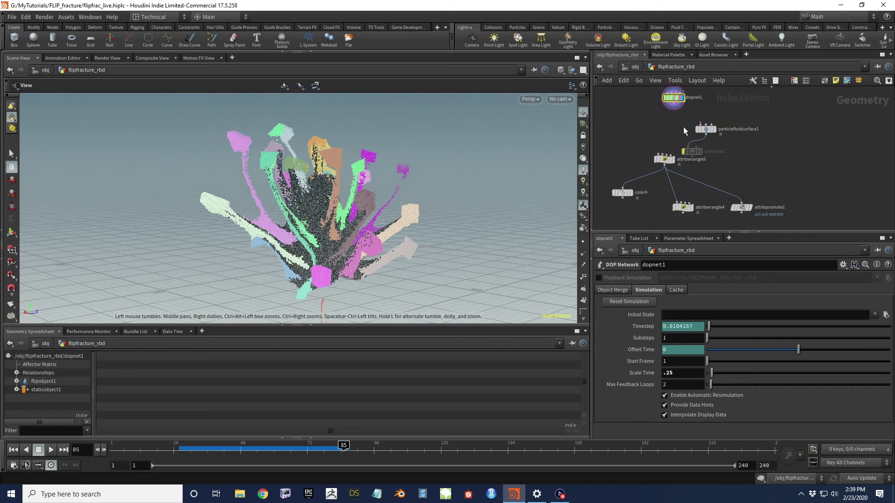
click(673, 104)
click(665, 155)
middle_drag(637, 161, 646, 131)
scroll(645, 135, up, 3)
Display color4 and inspect the point cloud at frame 57, before fracturing
click(617, 176)
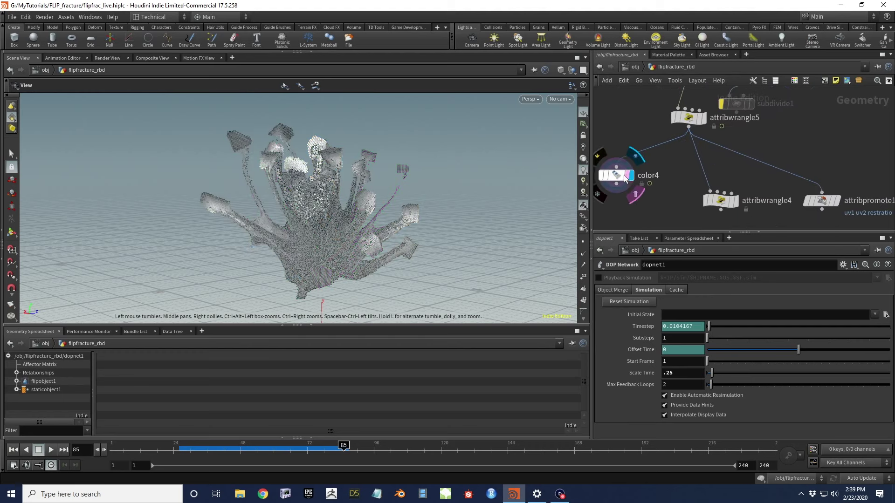
drag(359, 185, 356, 206)
mouse_move(343, 446)
mouse_down()
mouse_move(266, 446)
mouse_move(333, 449)
mouse_up()
drag(364, 224, 317, 185)
middle_drag(761, 195, 744, 167)
Display attribwrangle4 to view the brick-texture-blended particle colours
click(719, 172)
drag(326, 196, 313, 226)
middle_drag(694, 91, 669, 218)
mouse_move(716, 167)
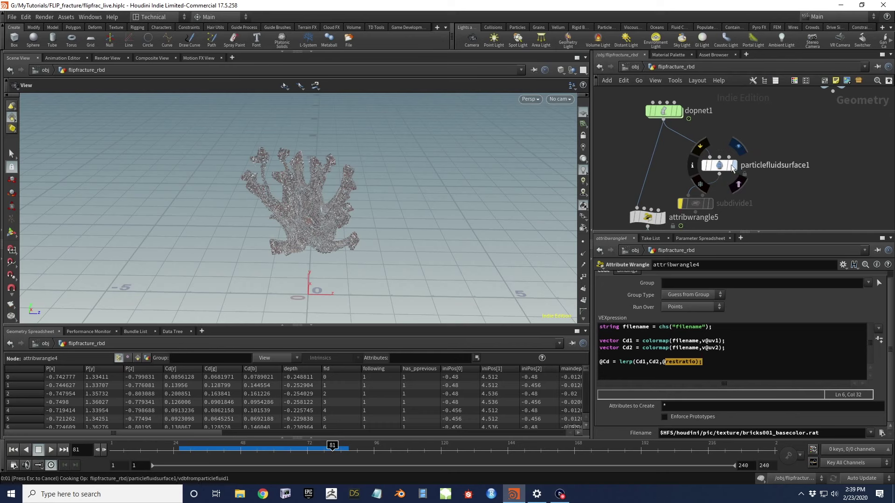
Re-enable subdivide1 and show the subdivided fluid surface mesh
drag(298, 201, 322, 191)
middle_drag(665, 175, 702, 125)
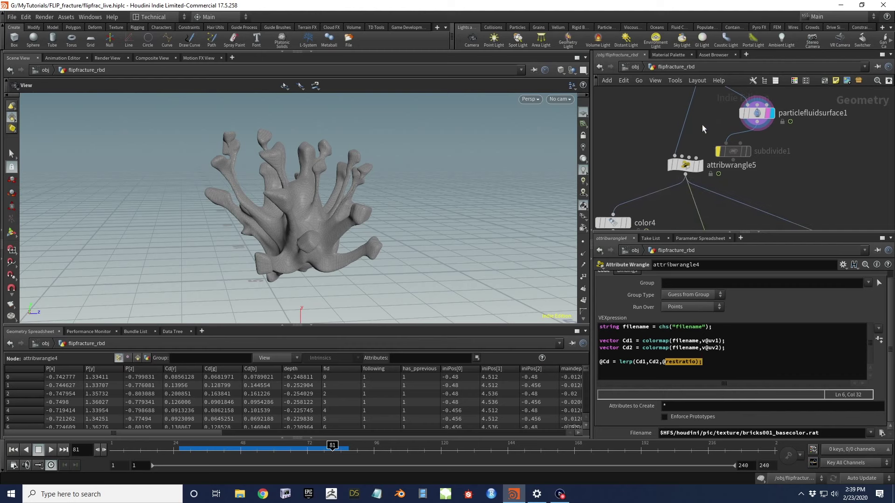
click(718, 151)
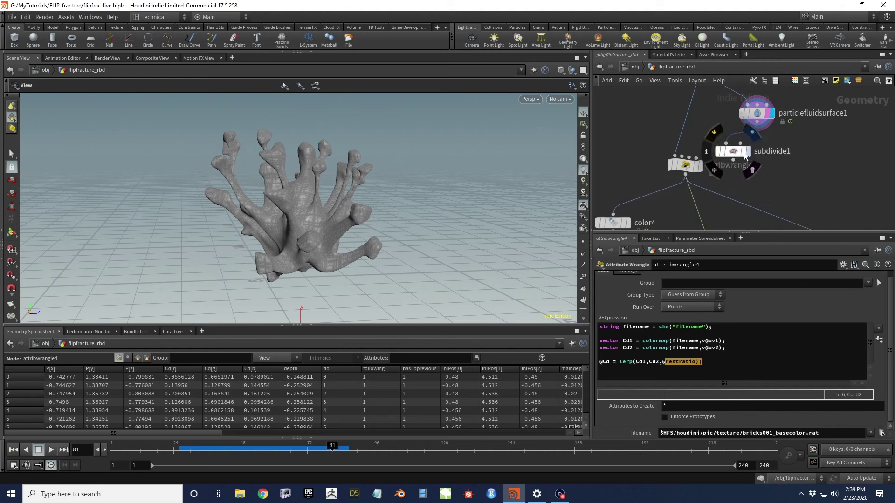
click(747, 153)
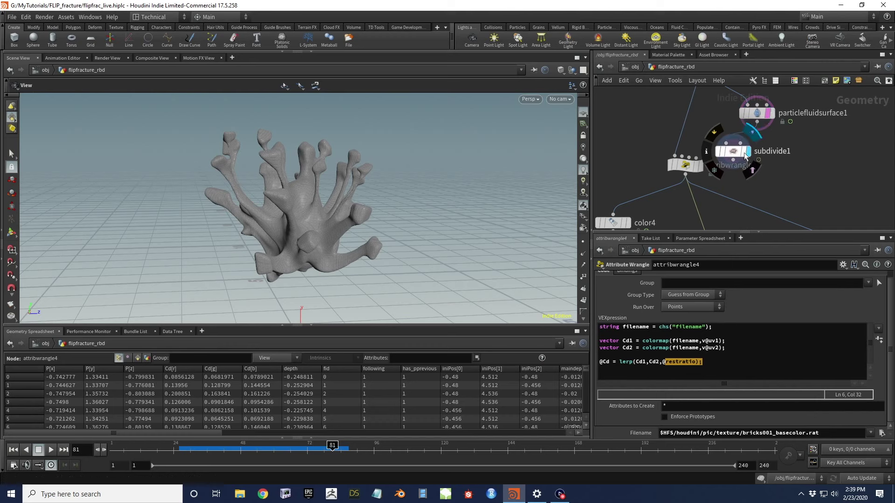
Put the display flag on attribwrangle4 to colour the mesh with the brick texture
middle_drag(647, 171, 639, 84)
mouse_move(724, 166)
click(723, 162)
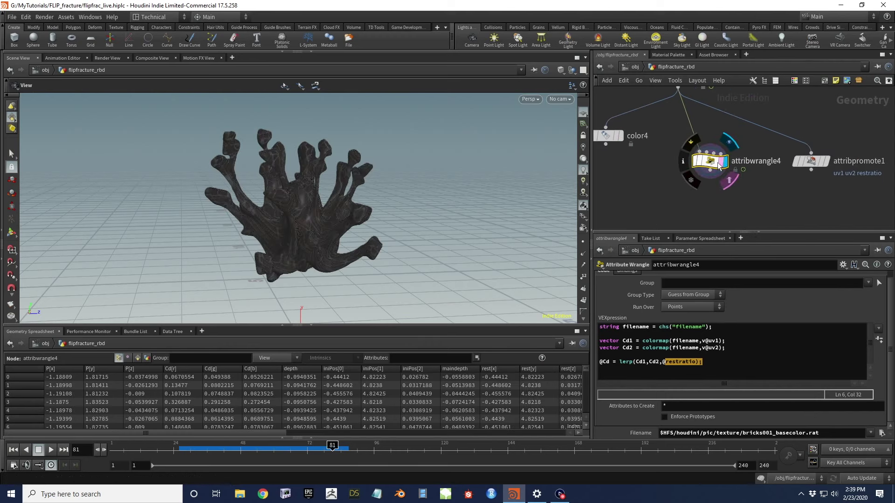
drag(289, 205, 322, 208)
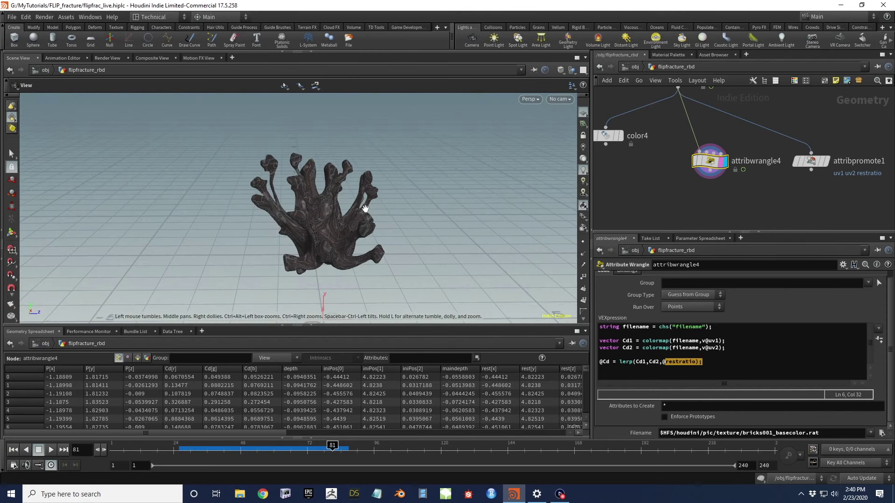
scroll(755, 119, down, 3)
middle_drag(755, 120, 722, 196)
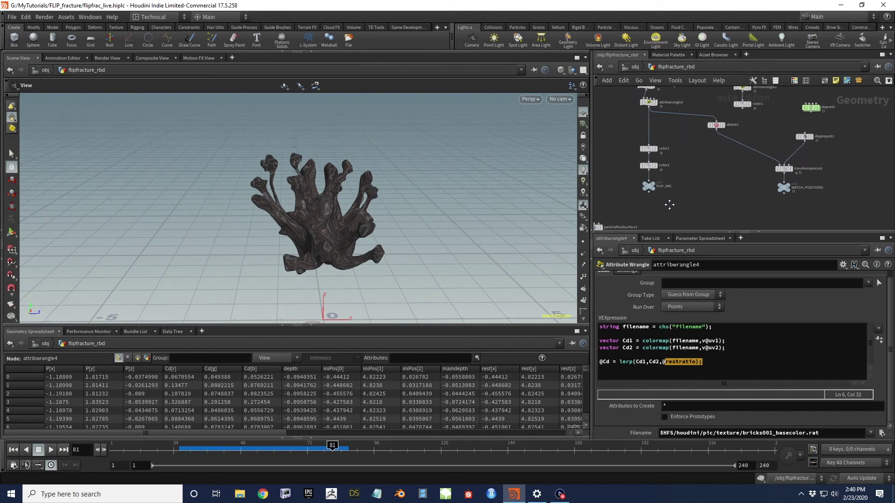
middle_drag(857, 152, 757, 161)
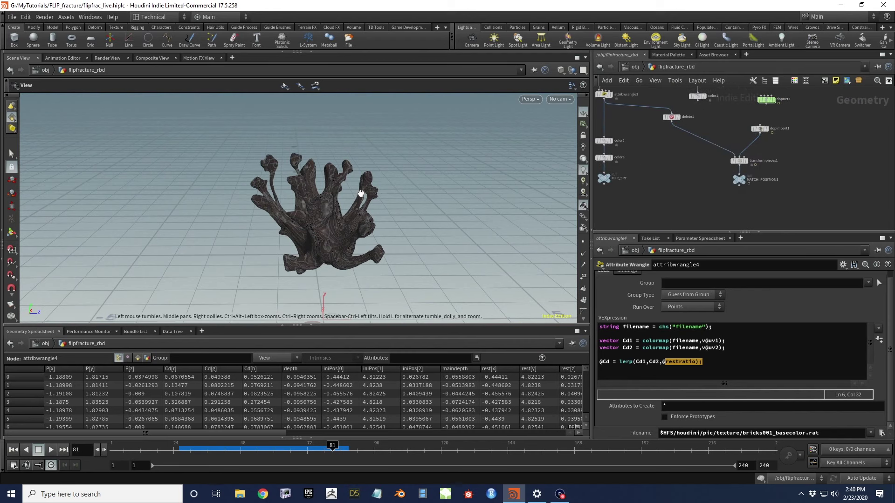
scroll(315, 219, up, 6)
drag(389, 199, 362, 232)
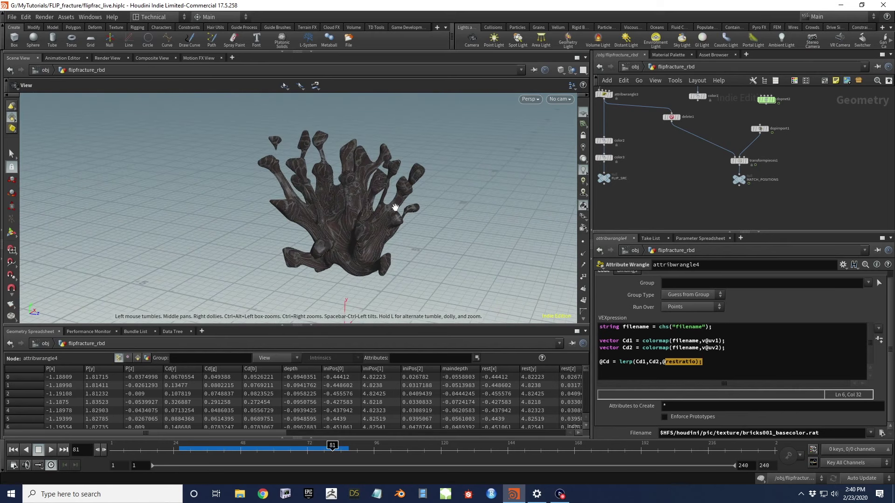
drag(375, 242, 503, 201)
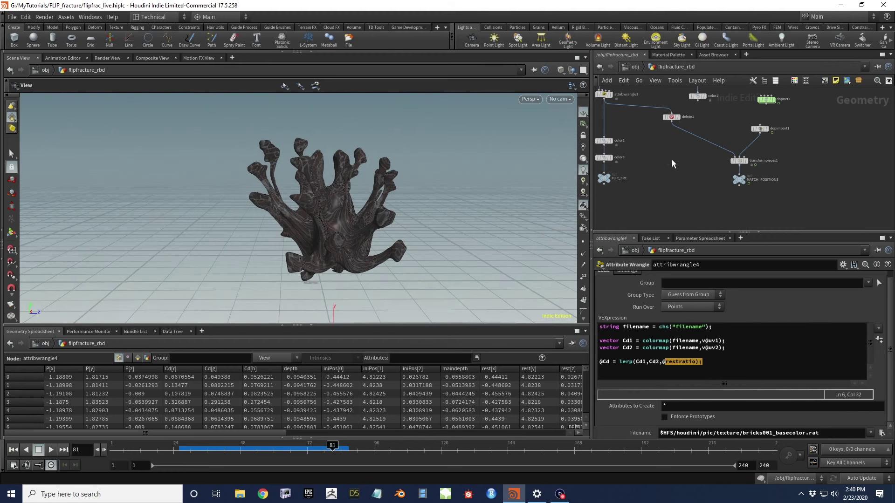
middle_drag(666, 172, 685, 190)
middle_drag(721, 166, 767, 150)
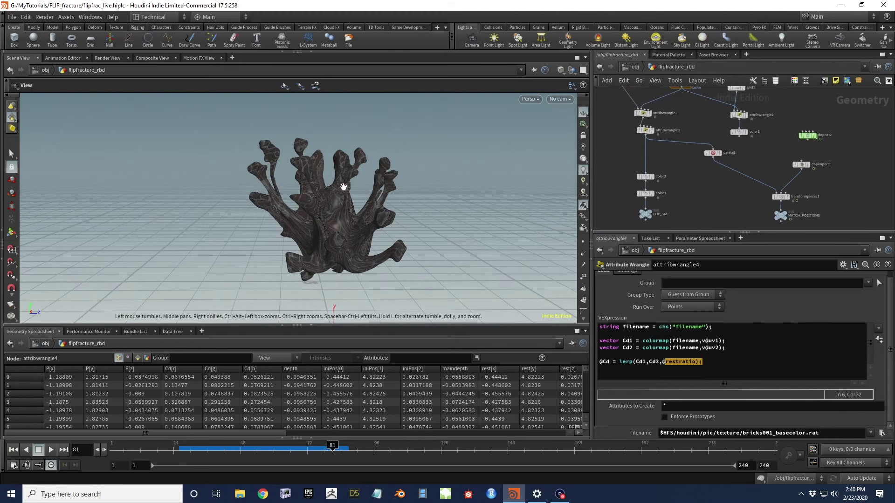
middle_drag(711, 187, 645, 187)
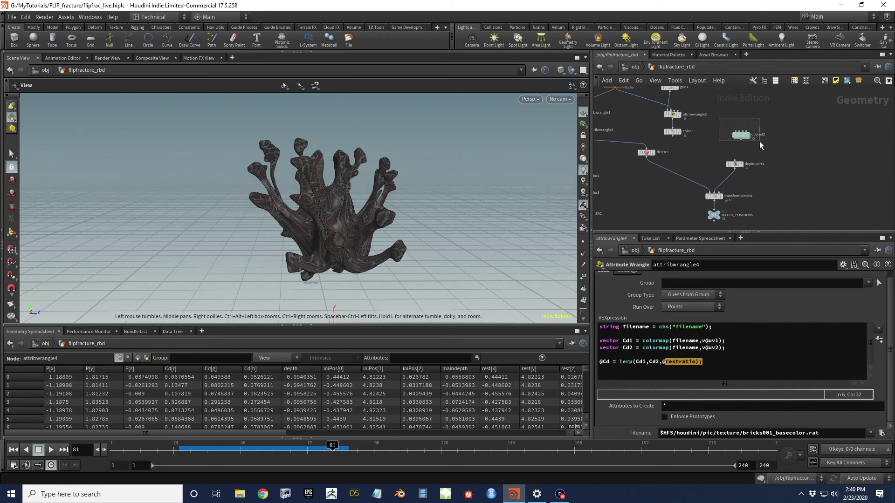
drag(399, 248, 295, 233)
drag(302, 203, 326, 184)
middle_drag(326, 184, 339, 207)
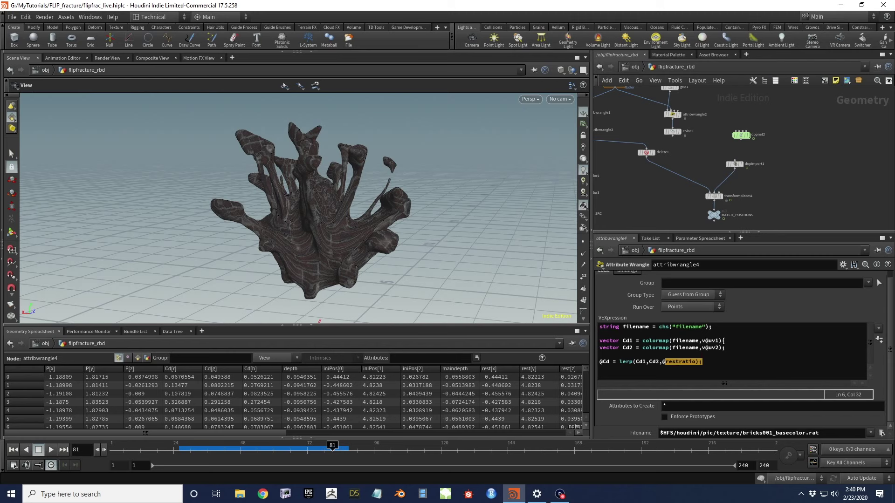
drag(695, 348, 724, 348)
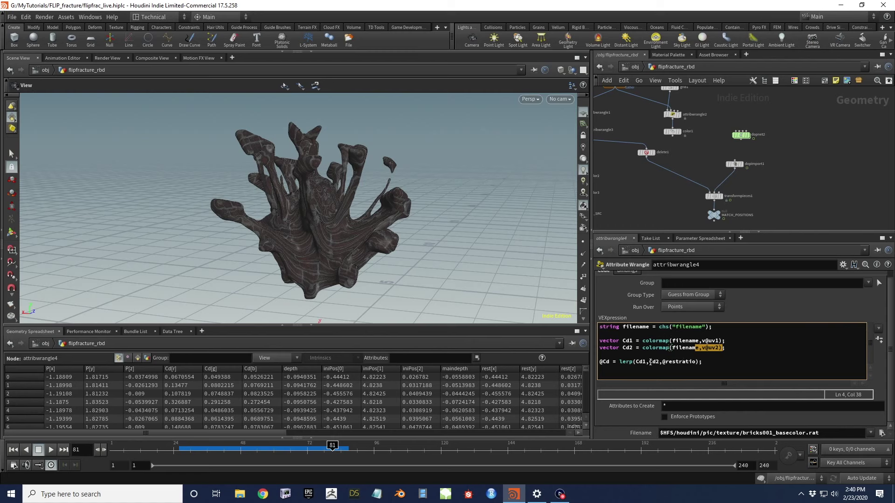
click(718, 365)
drag(320, 214, 300, 248)
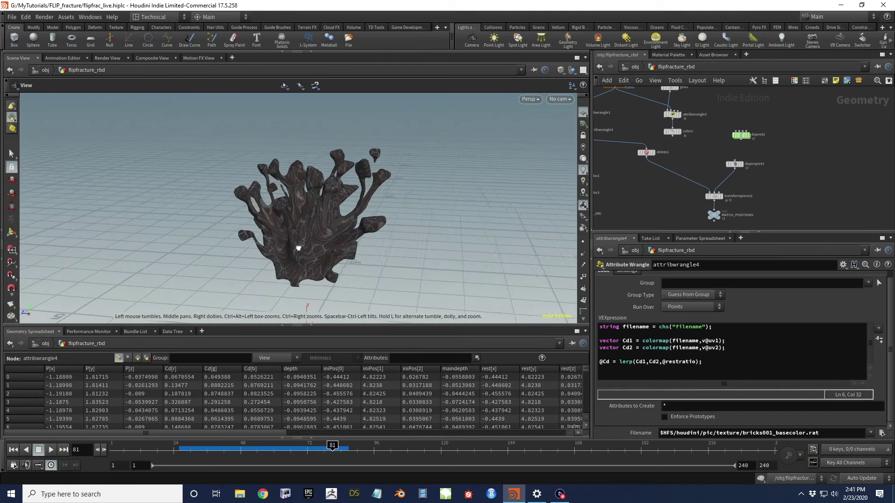
drag(196, 247, 249, 241)
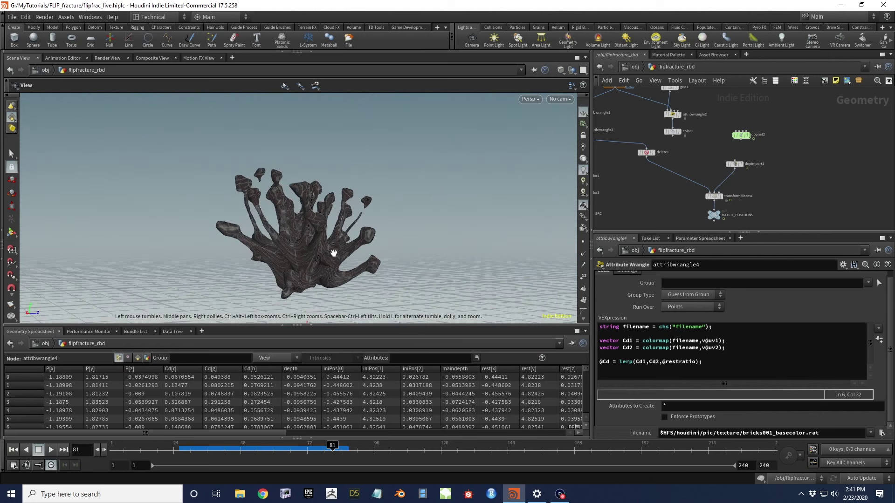
drag(325, 218, 334, 239)
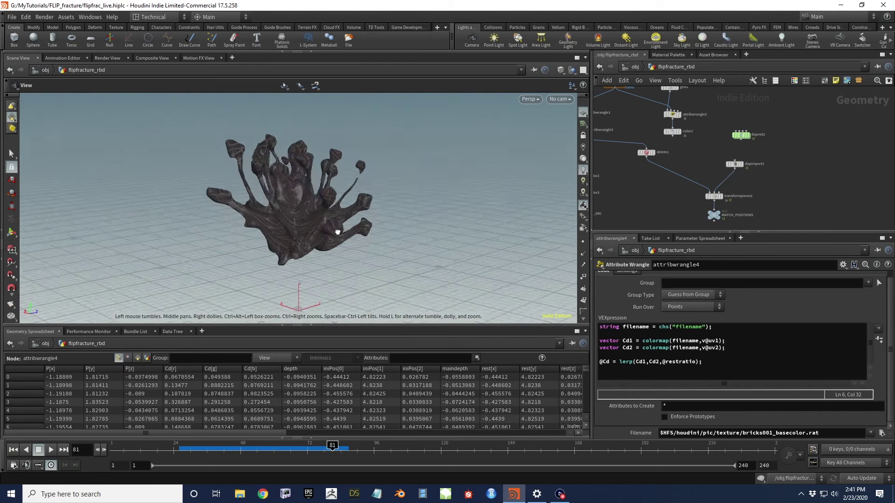
right_drag(337, 205, 337, 220)
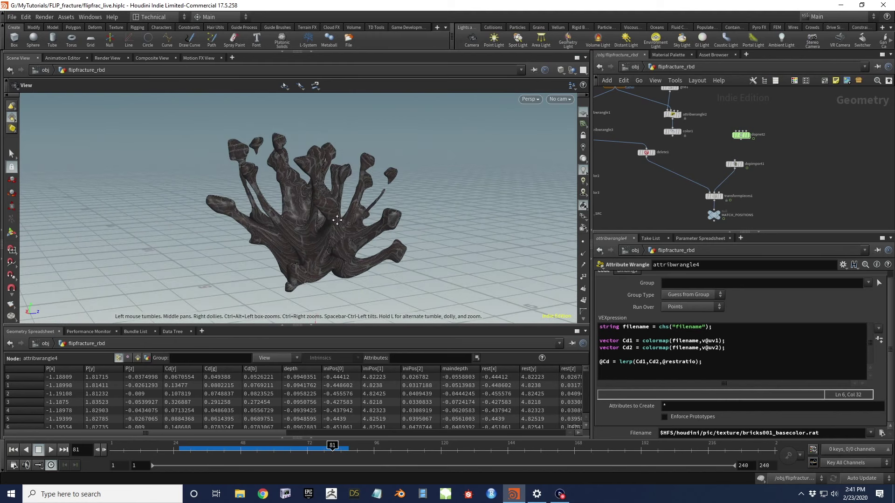
drag(329, 217, 328, 222)
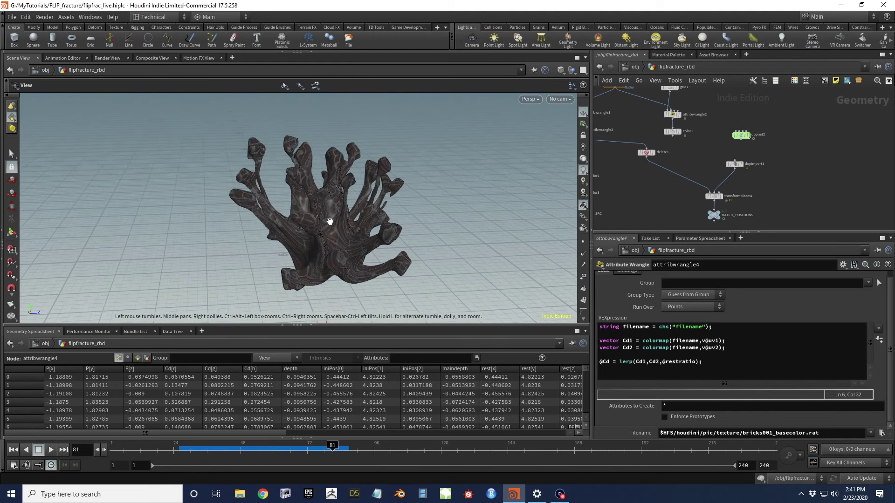
drag(335, 242, 288, 234)
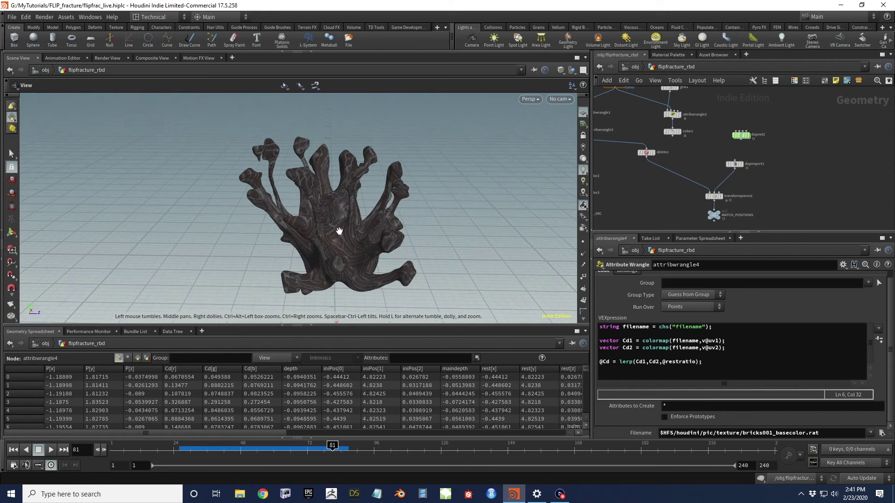
mouse_move(363, 206)
mouse_down()
mouse_move(325, 211)
mouse_move(375, 213)
mouse_move(379, 204)
mouse_up()
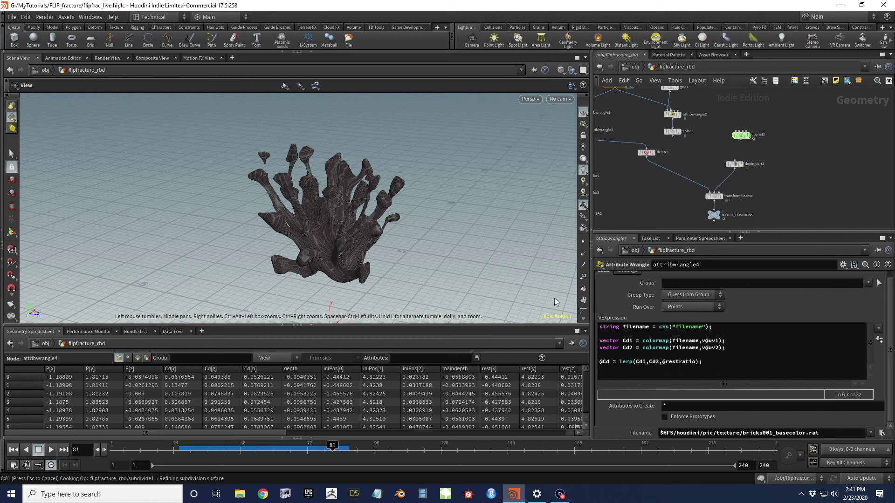
Rewind to frame 1, go up to /obj and dive into the flipfracture network
key(ctrl+Left)
key(u)
middle_drag(682, 143, 755, 165)
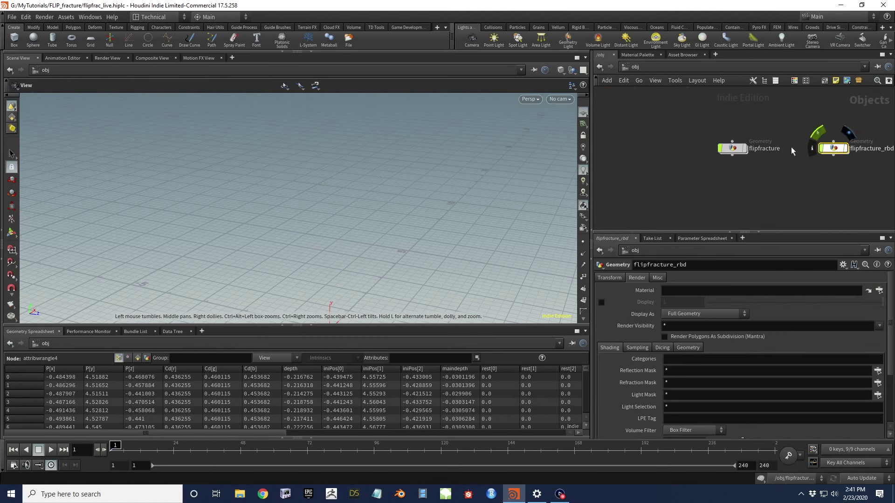
double_click(739, 148)
key(h)
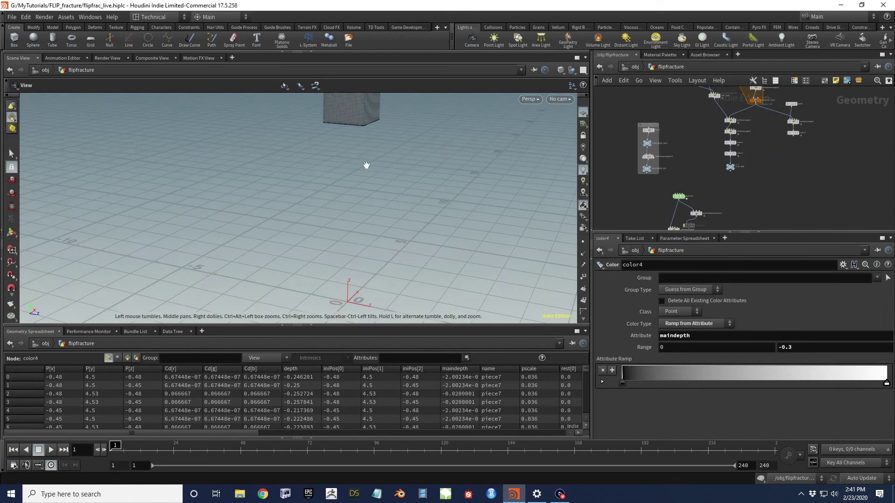
Play the simulation, stop at frame 27 and orbit around the particle mesh
click(52, 447)
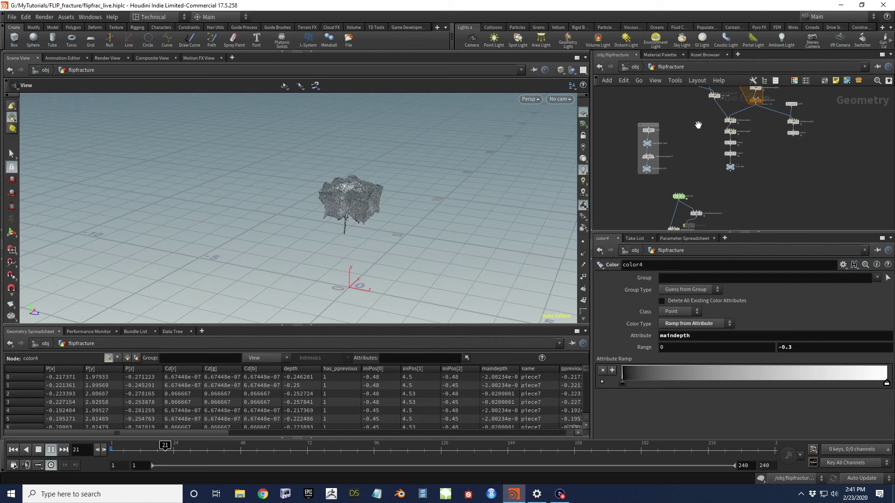
click(39, 451)
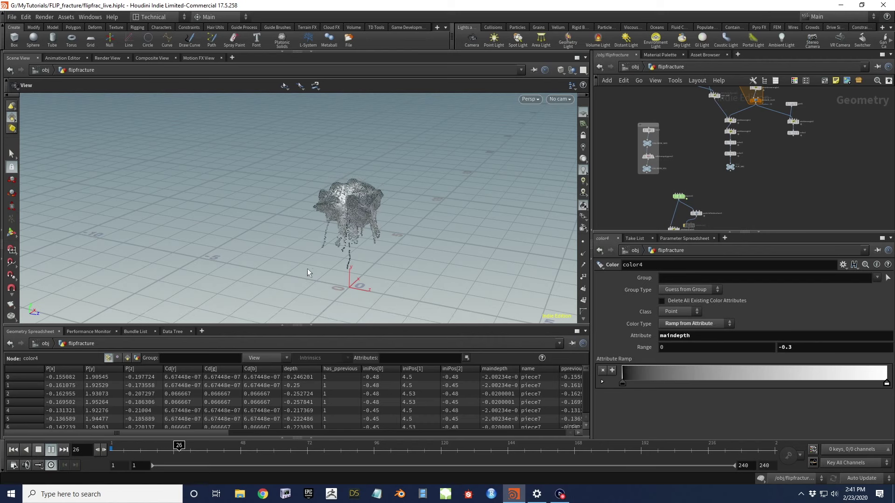
drag(358, 206, 381, 221)
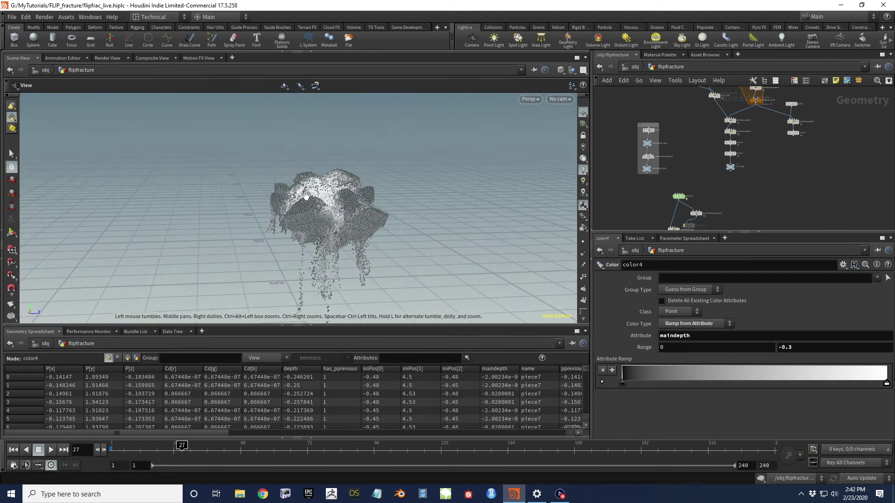
drag(352, 203, 317, 189)
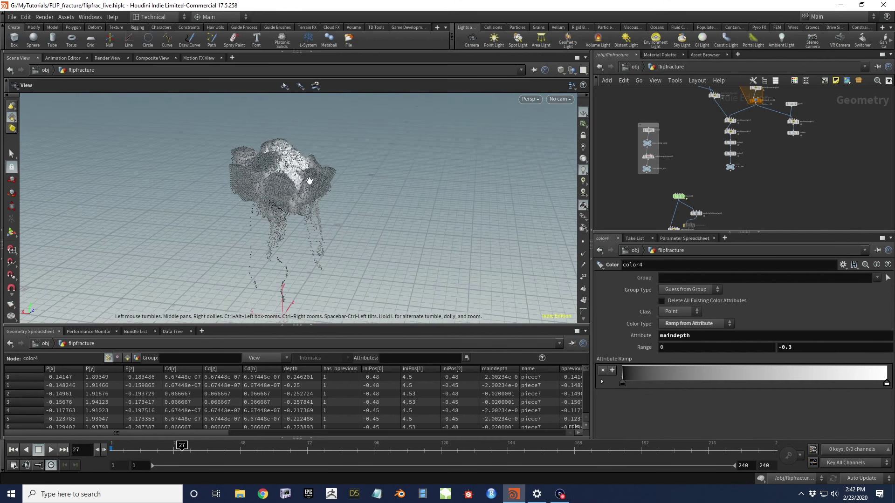
Jump to frame 2 and frame the intact particle cube in the viewport
click(112, 449)
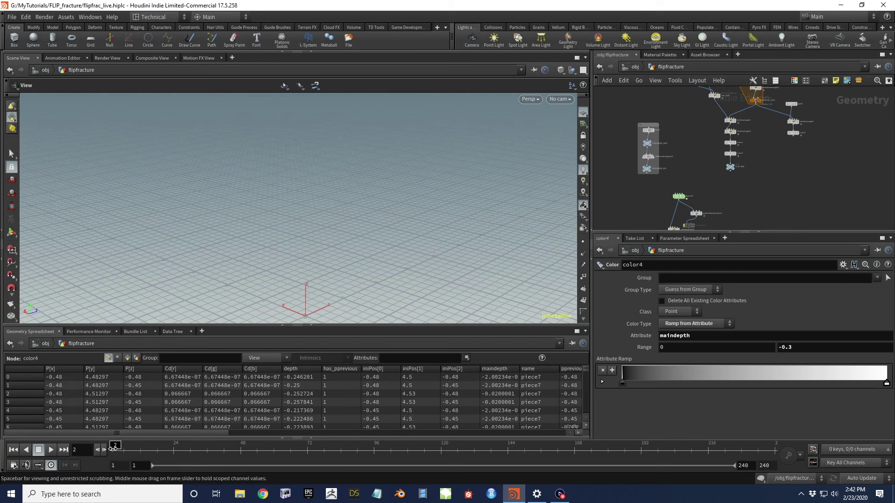
drag(294, 113, 279, 166)
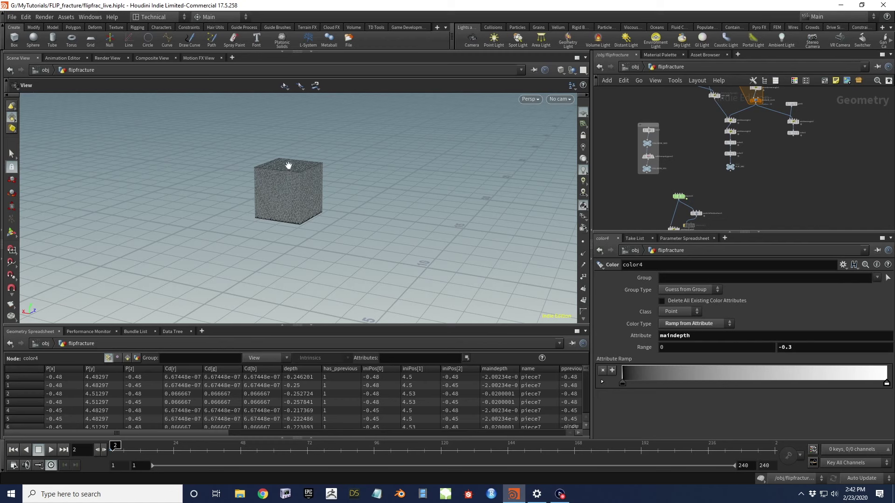
drag(287, 196, 309, 212)
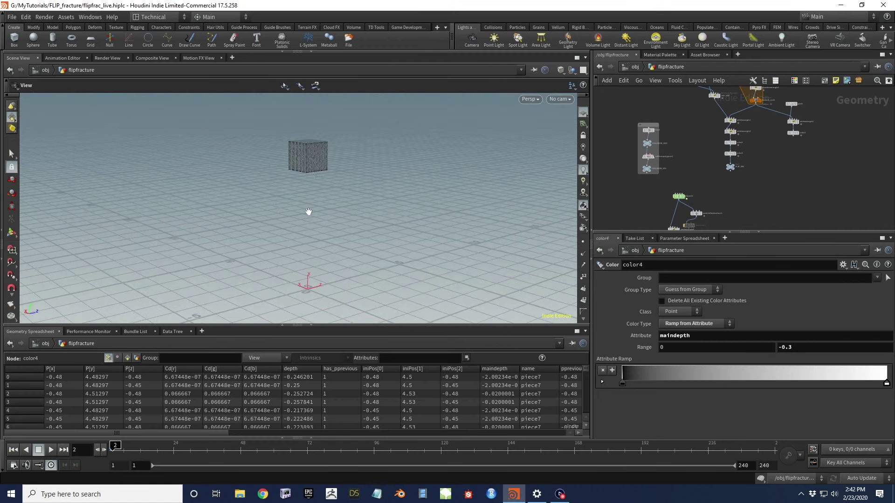
drag(308, 157, 305, 196)
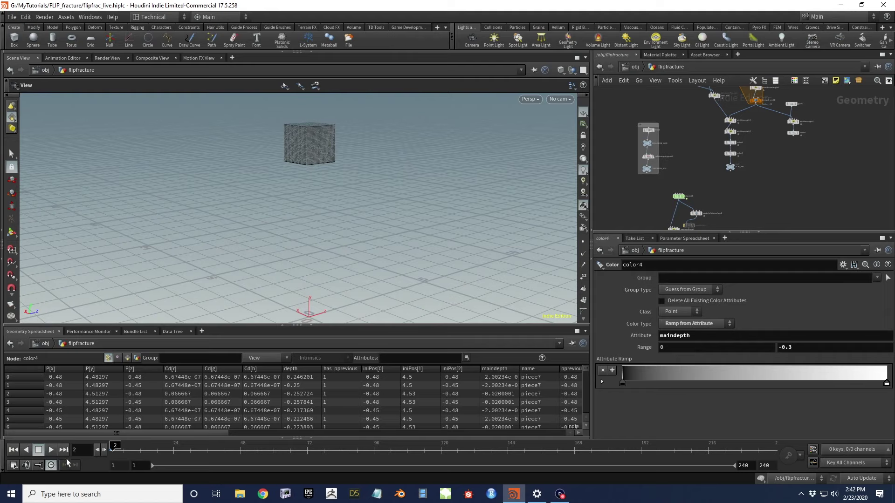